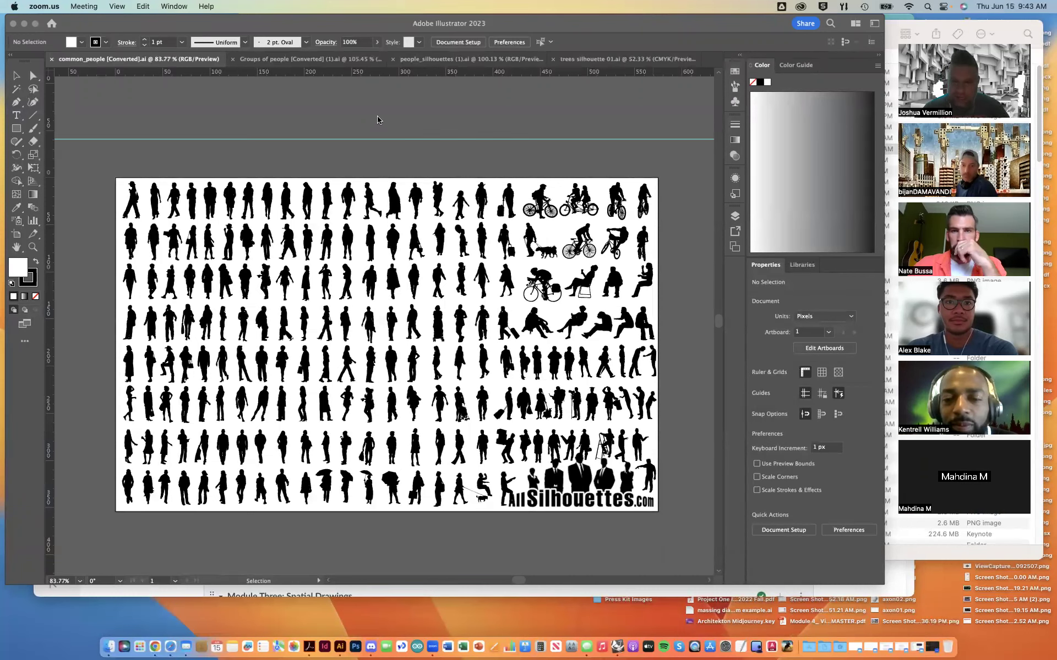
Bring Illustrator to the front with the common_people silhouette sheet showing
left_click(302, 29)
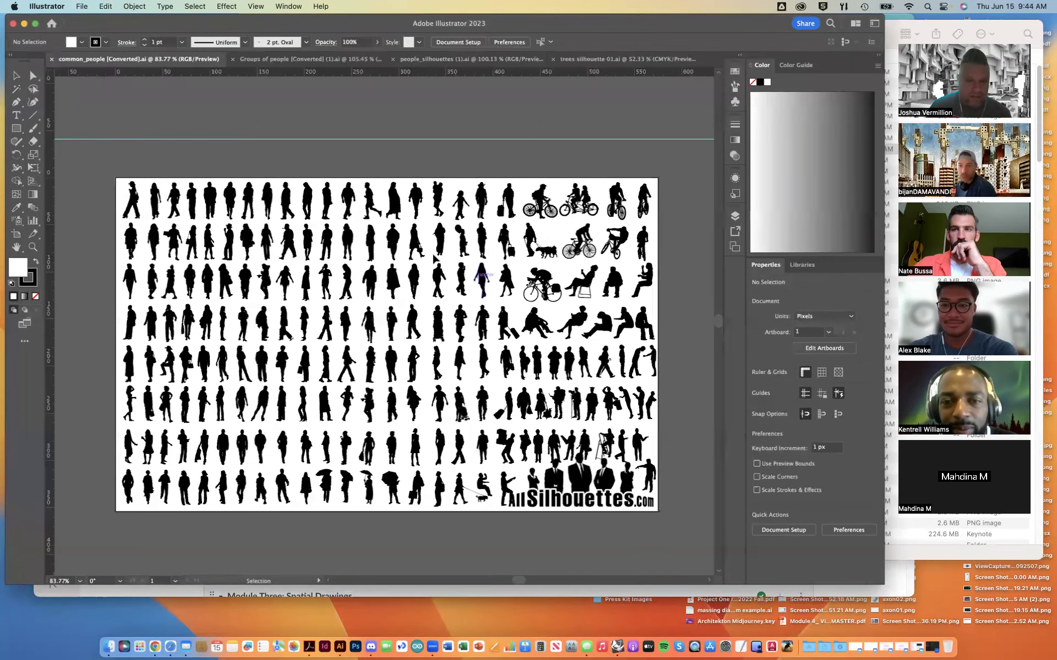
Select a walking silhouette in the second row, zoom in, and swap its fill and stroke into an outline
left_click(417, 240)
left_click_drag(417, 240, 418, 241)
scroll(418, 242, "up", 3)
scroll(421, 246, "up", 5)
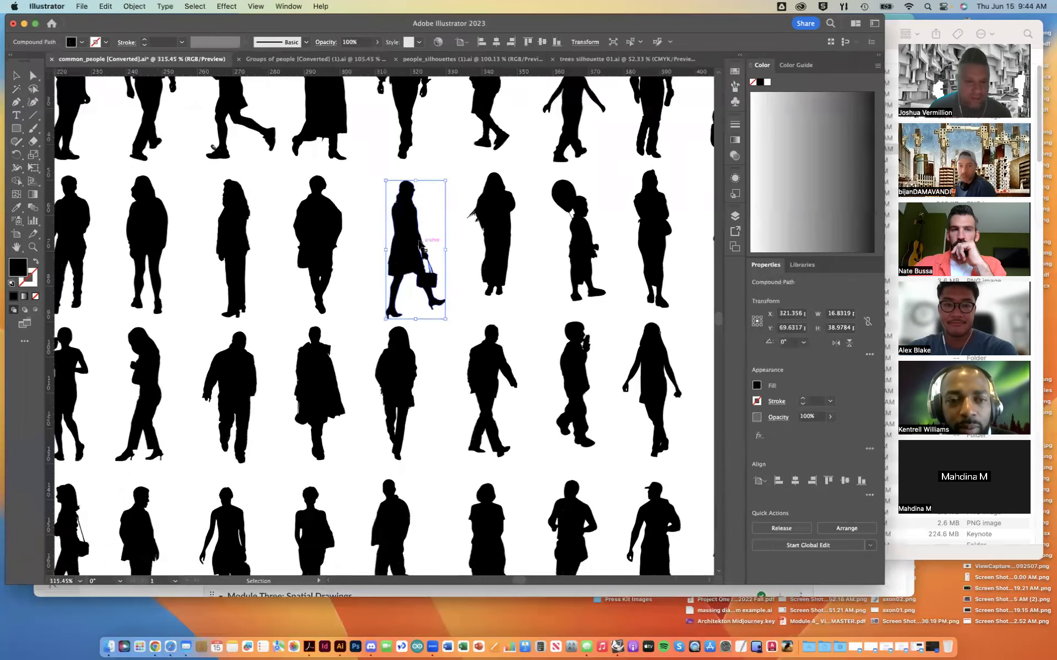
left_click(36, 262)
Set the silhouette's stroke to None and fill to solid black, move it back, and deselect
left_click(355, 223)
left_click(388, 232)
left_click(36, 296)
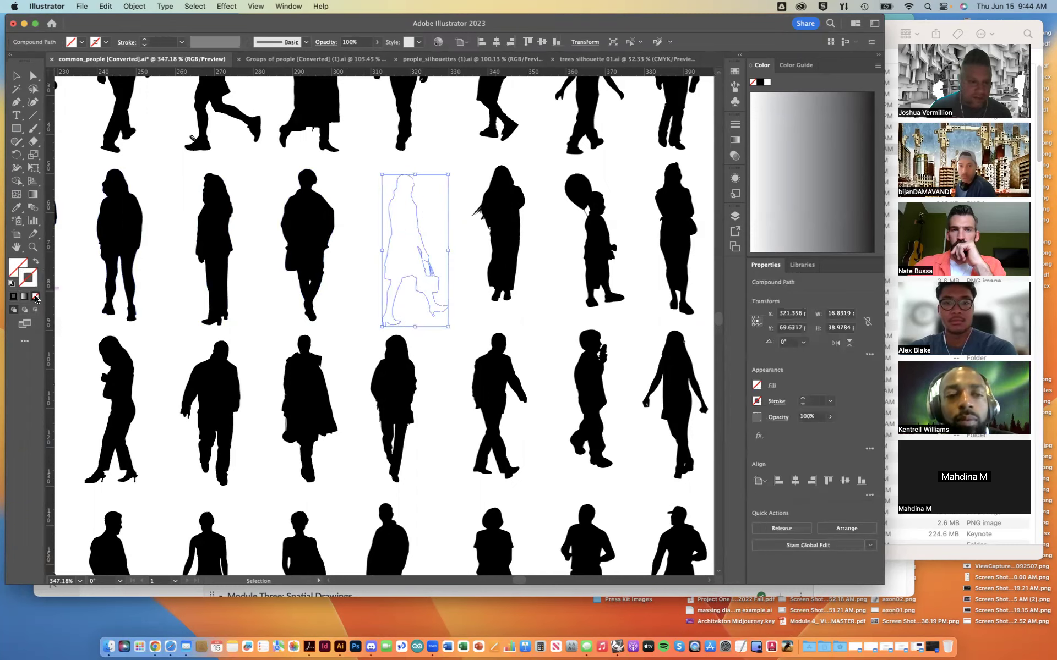
left_click(12, 262)
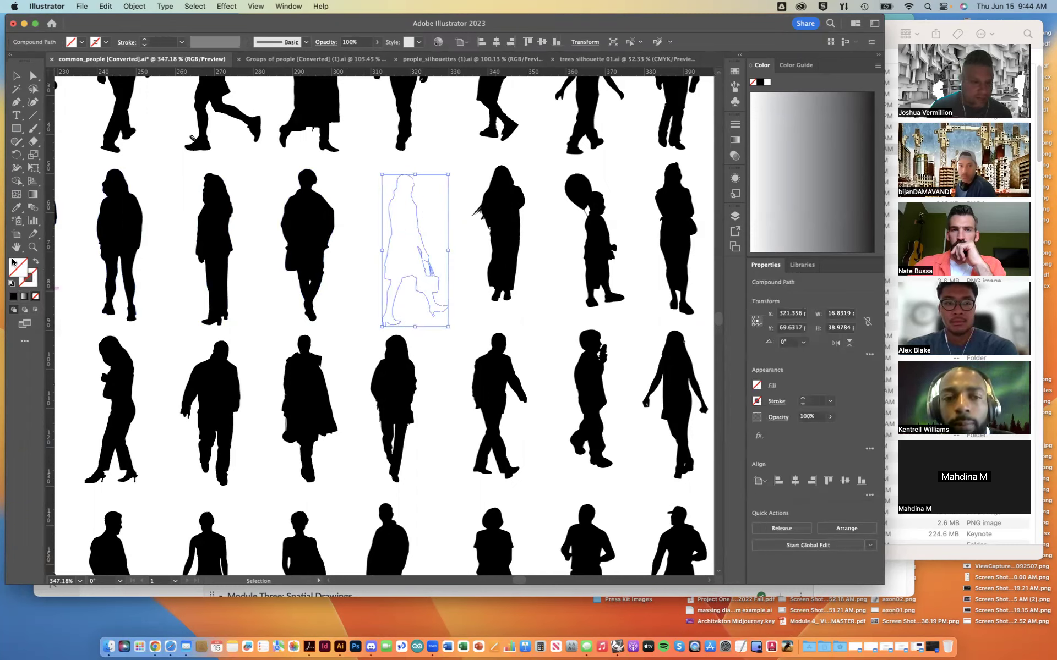
left_click(14, 296)
left_click_drag(407, 231, 399, 219)
scroll(399, 219, "down", 10)
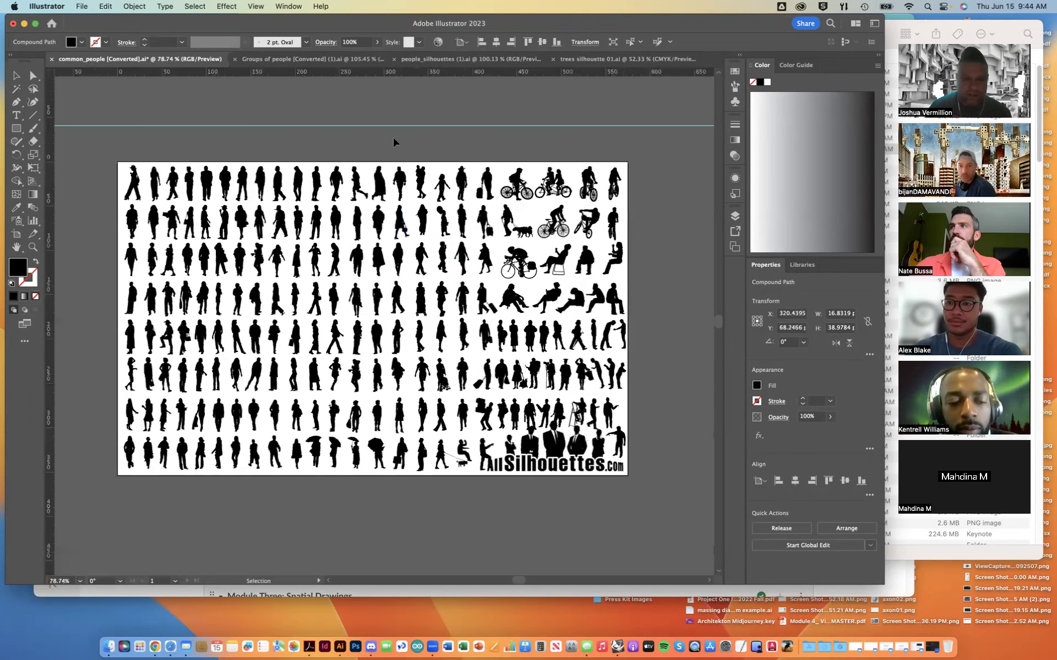
left_click(393, 142)
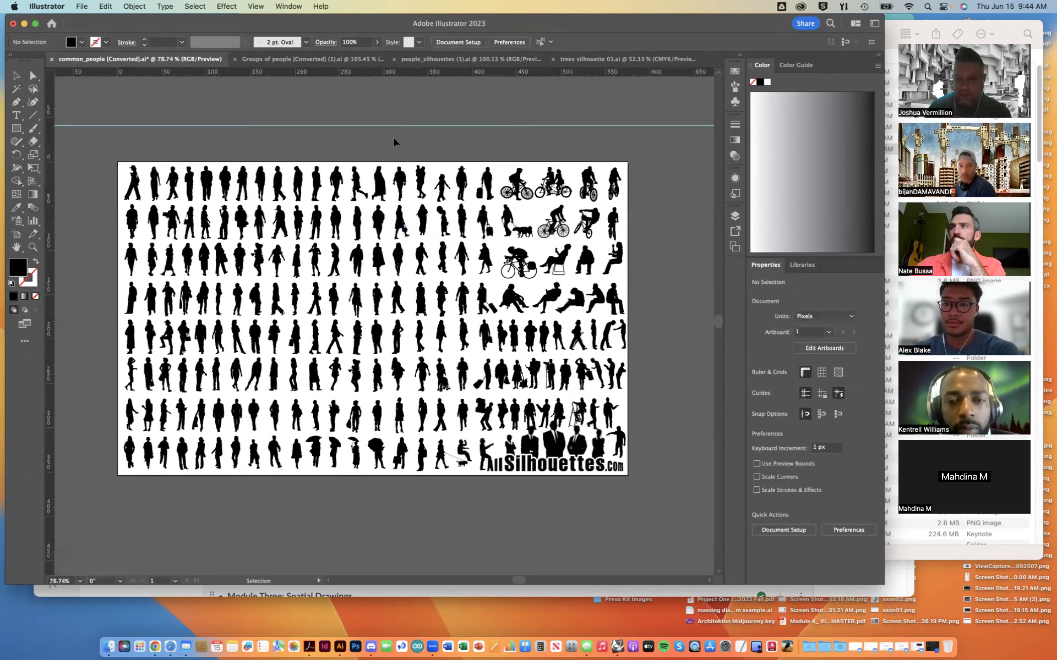
scroll(467, 194, "left", 2)
scroll(467, 194, "up", 1)
scroll(466, 194, "up", 1)
scroll(467, 194, "left", 1)
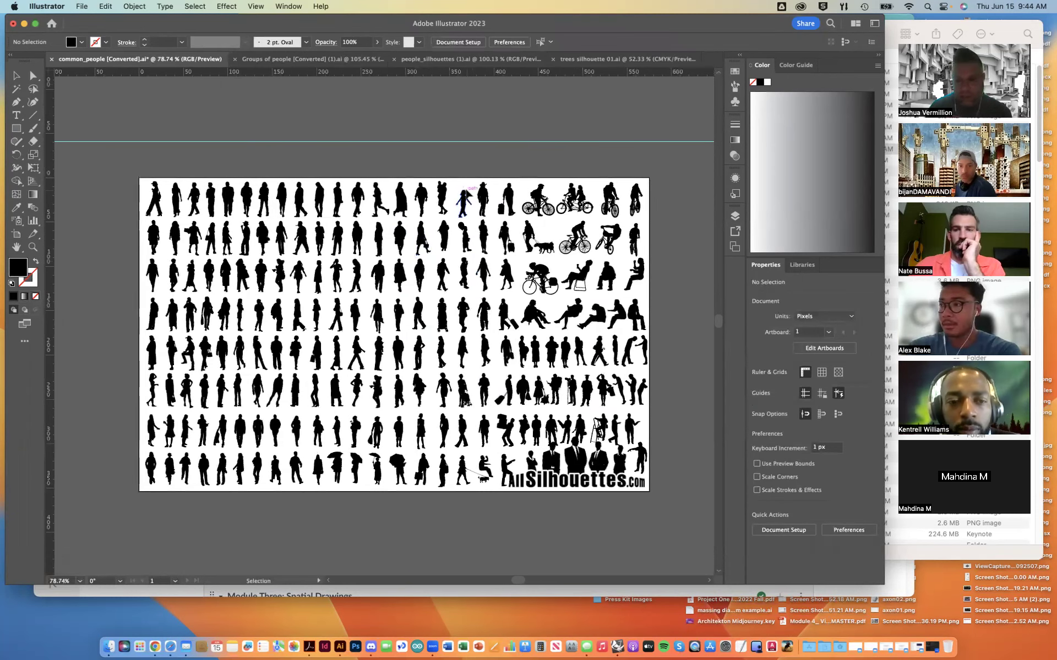
scroll(467, 194, "up", 2)
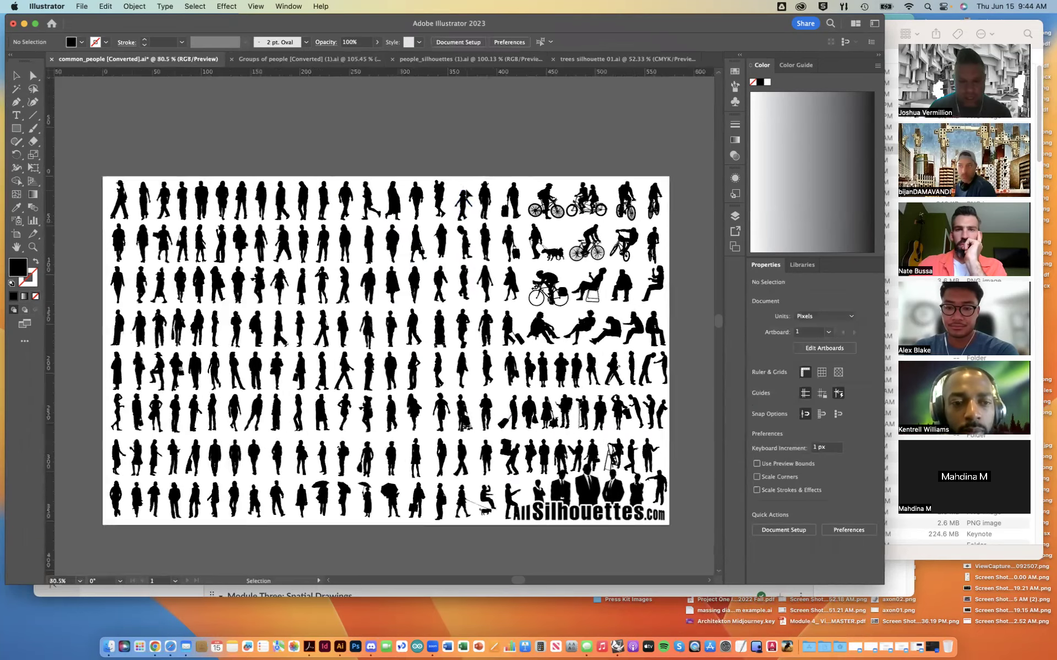
scroll(467, 194, "down", 3)
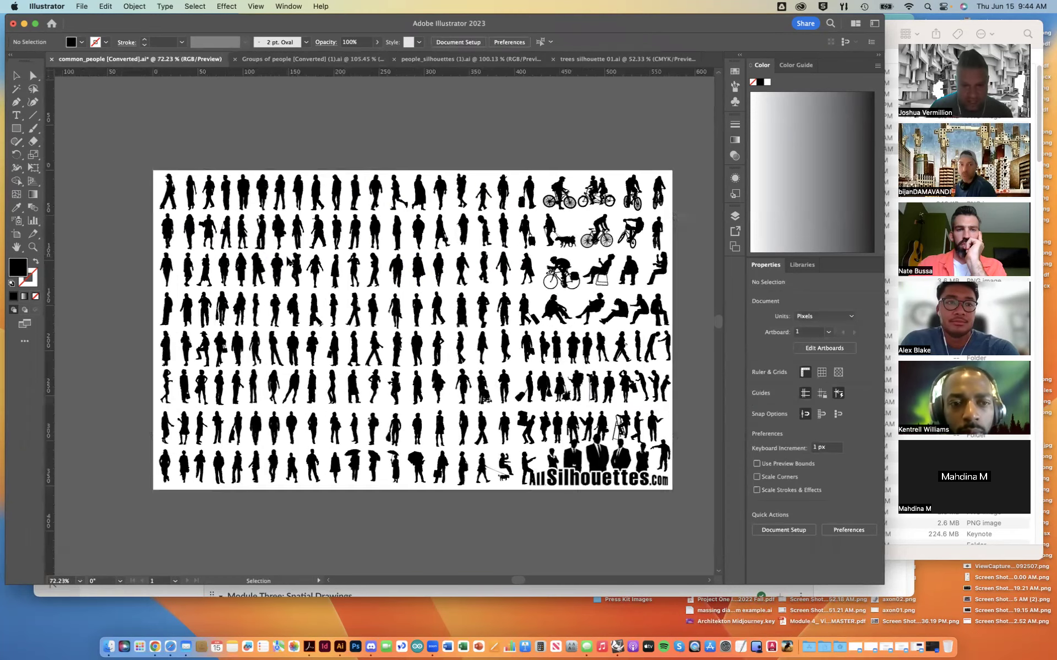
scroll(288, 260, "up", 4)
scroll(288, 260, "down", 3)
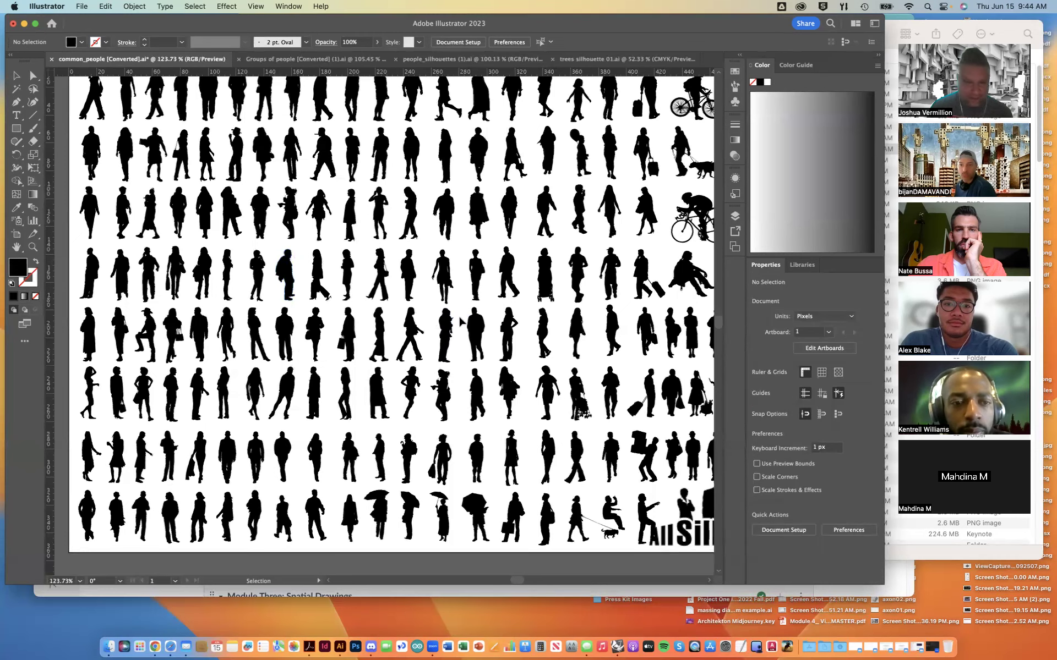
left_click(480, 337)
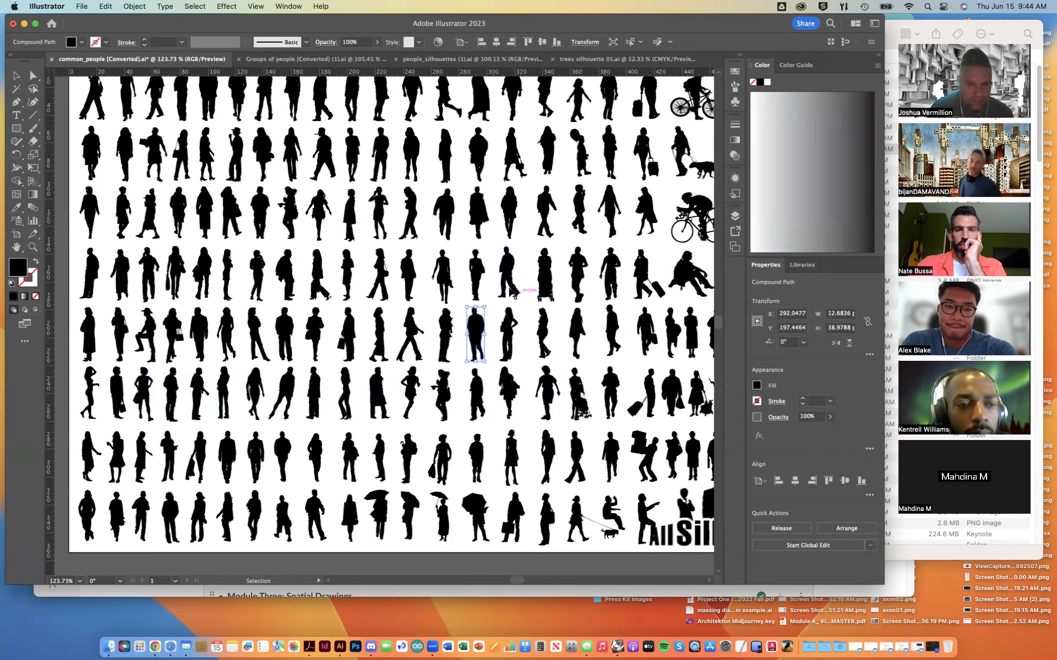
scroll(542, 363, "right", 3)
scroll(542, 363, "right", 1)
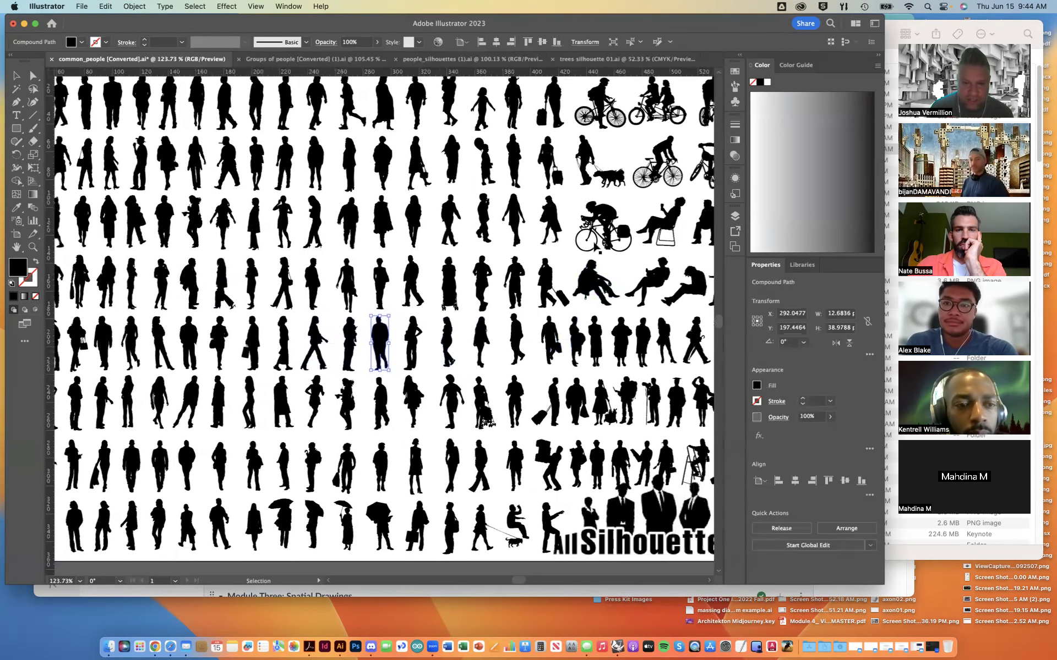
scroll(619, 234, "right", 3)
scroll(619, 233, "down", 1)
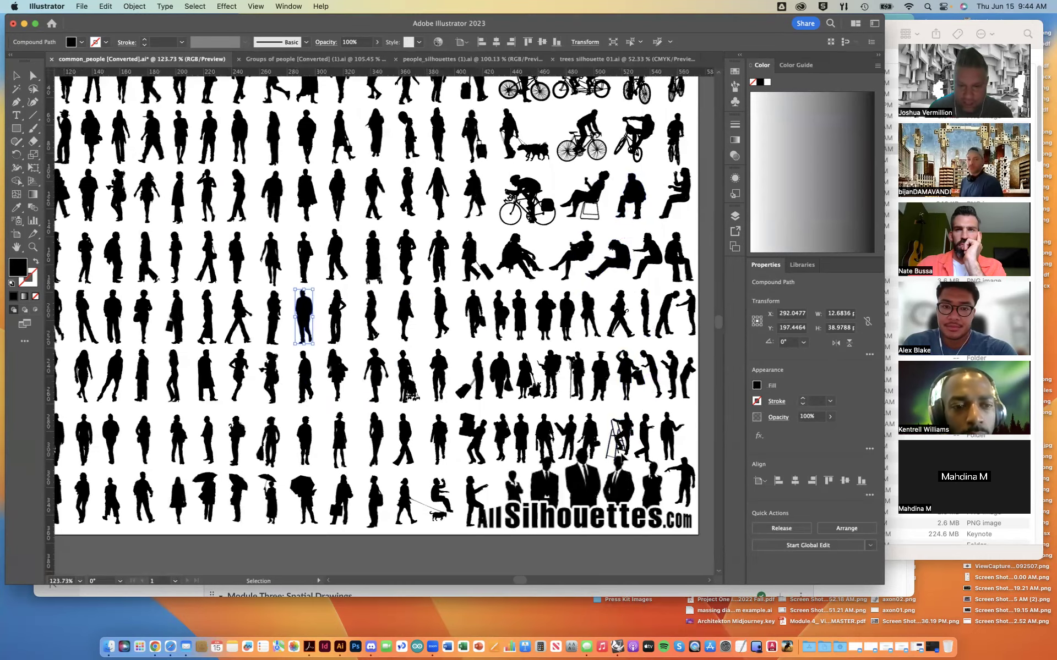
scroll(625, 440, "up", 2)
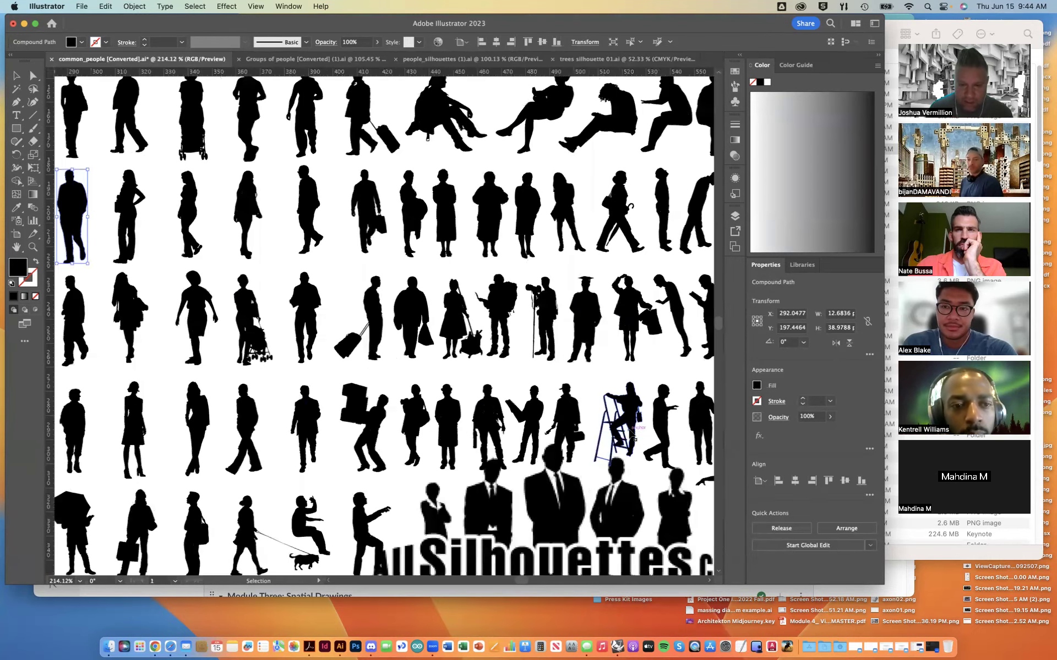
scroll(622, 446, "down", 4)
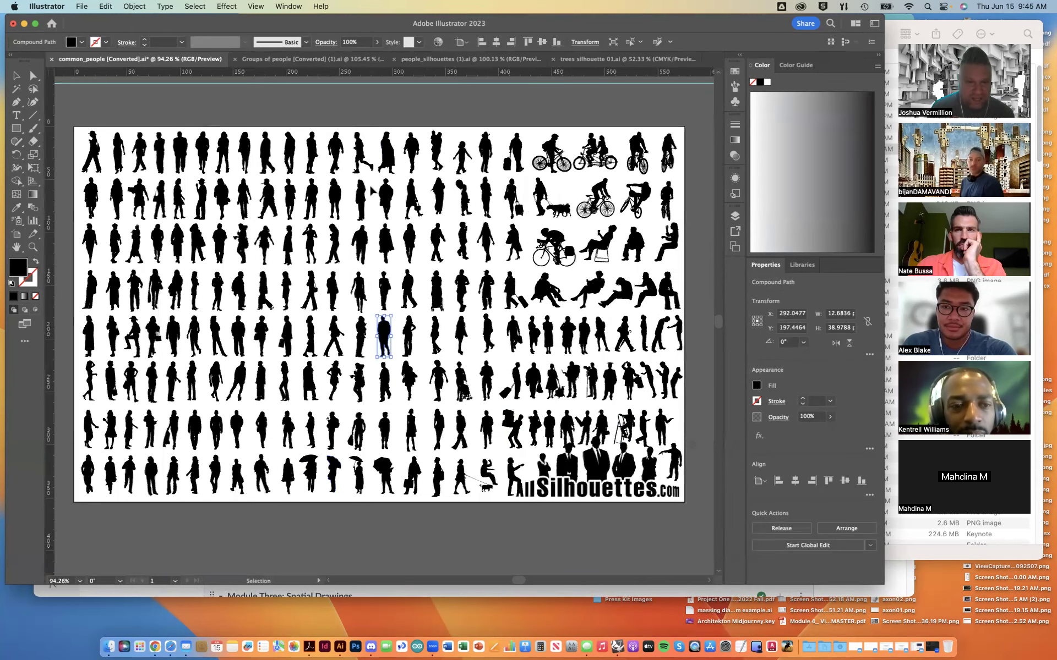
left_click(404, 116)
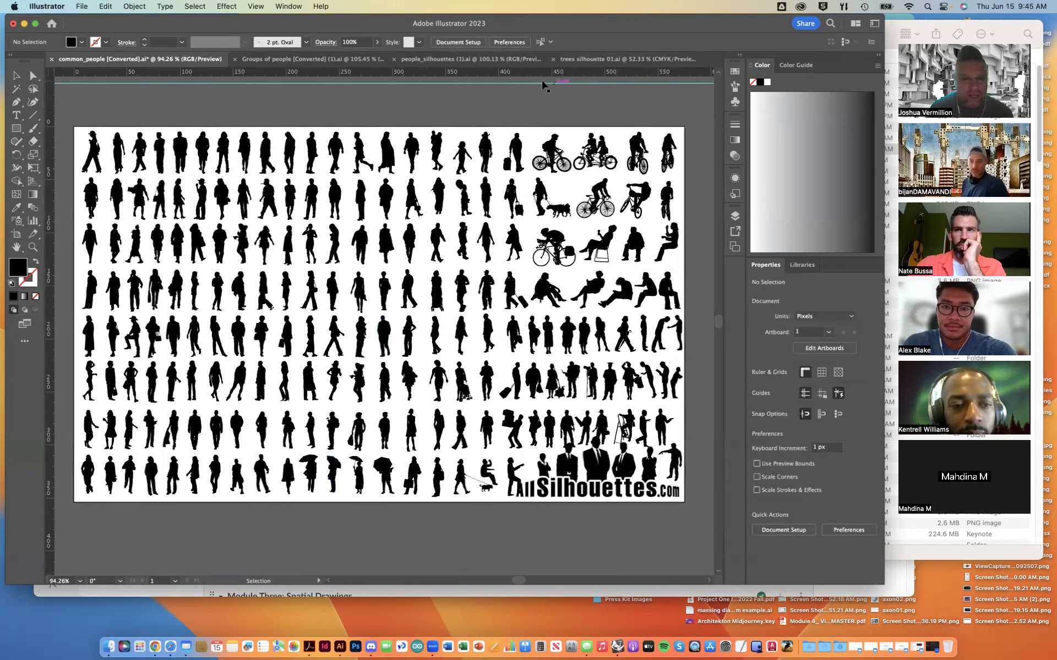
left_click(317, 59)
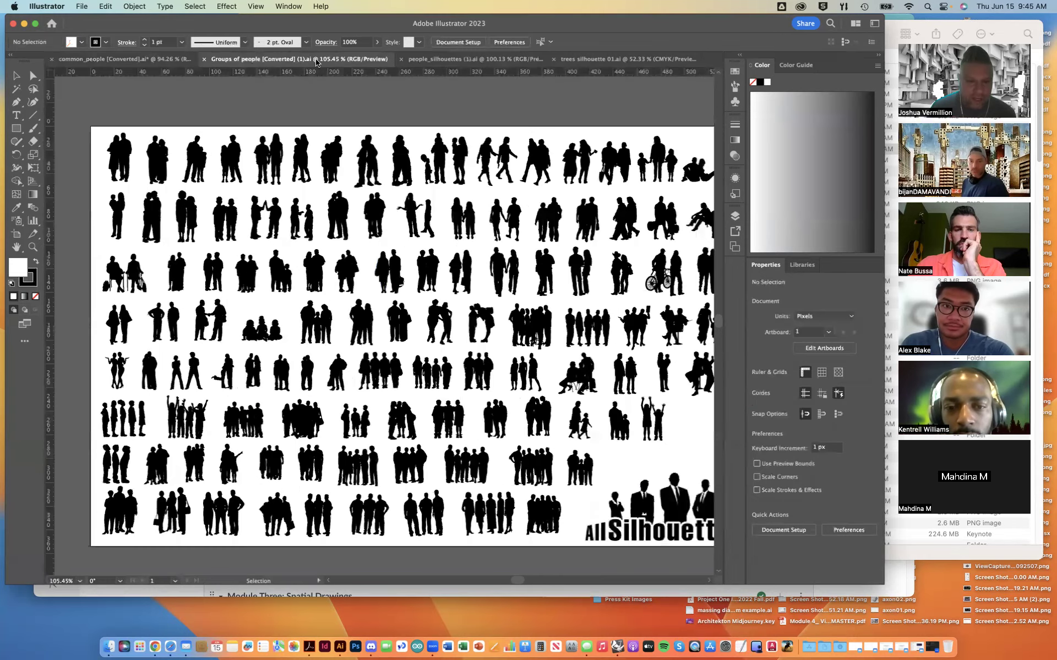
scroll(477, 293, "down", 3)
scroll(478, 292, "up", 4)
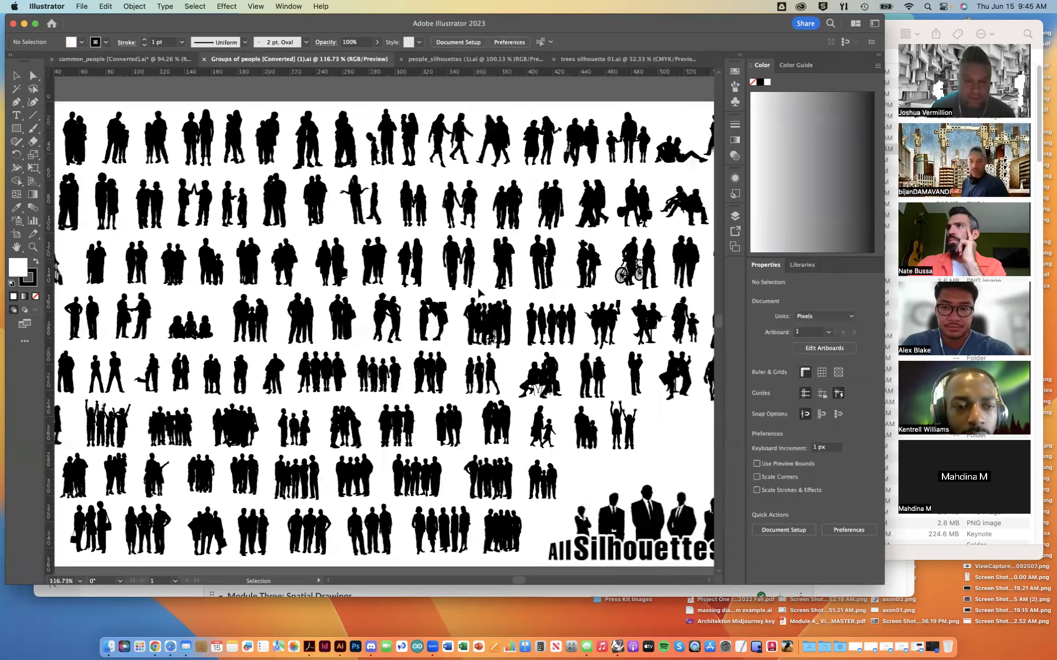
scroll(478, 292, "down", 2)
scroll(478, 292, "down", 1)
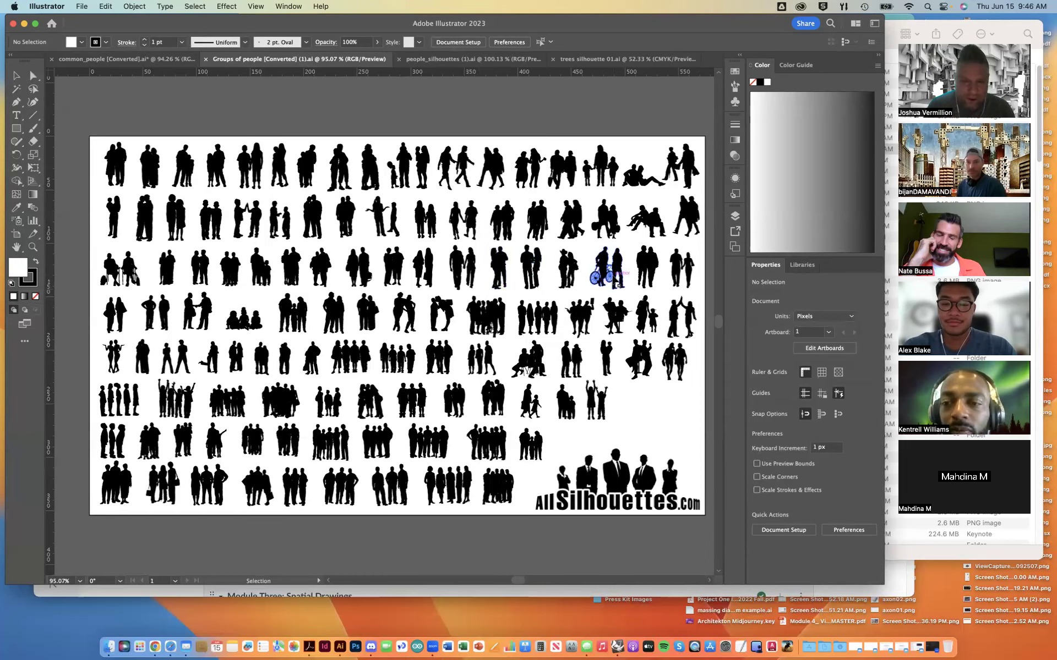
Switch to people_silhouettes (1).ai and zoom in and out to review its walking figures
left_click(455, 61)
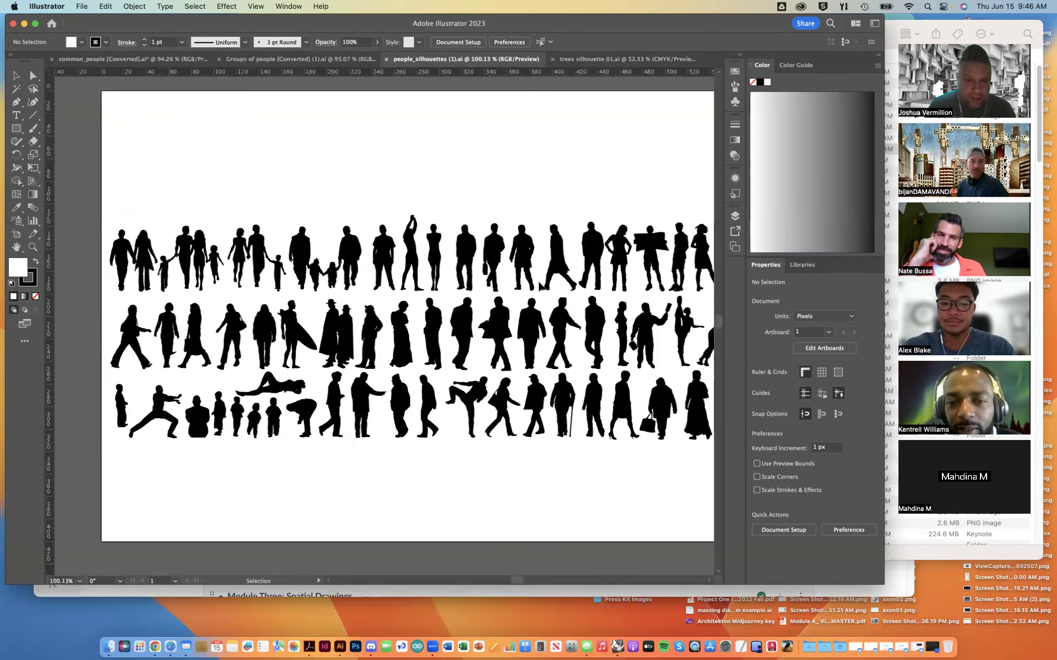
scroll(541, 286, "down", 5)
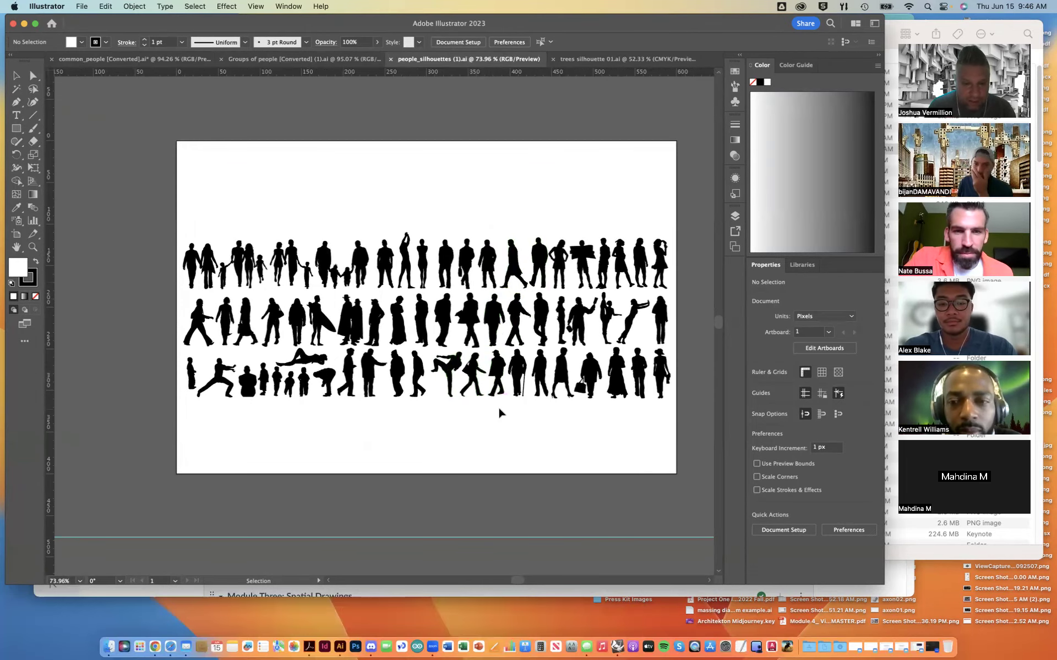
scroll(460, 422, "up", 2)
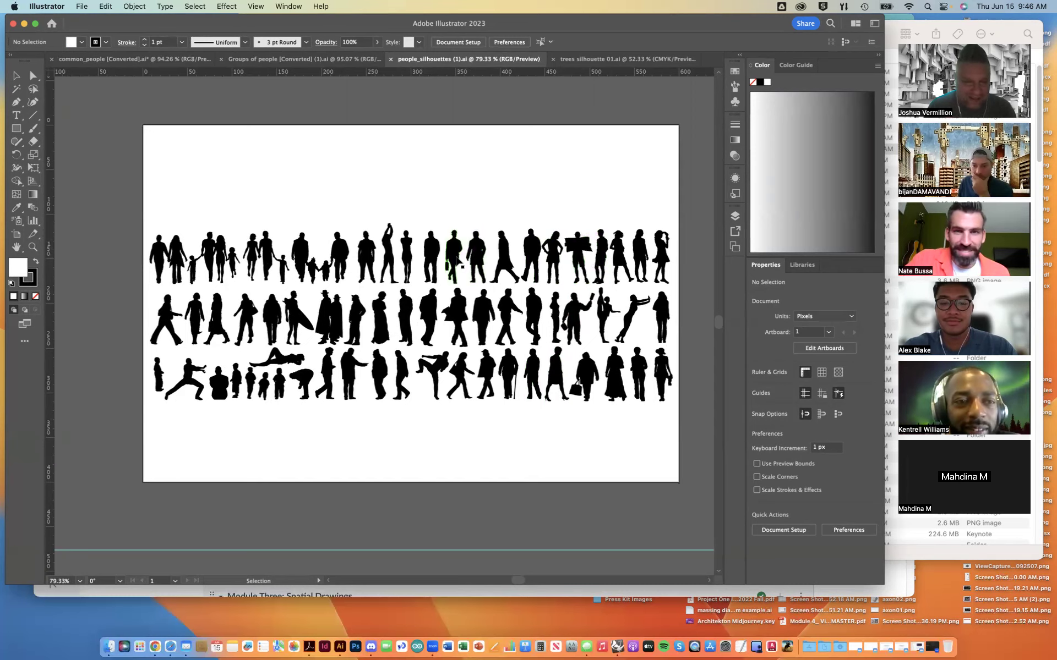
scroll(456, 260, "up", 2)
scroll(457, 261, "down", 2)
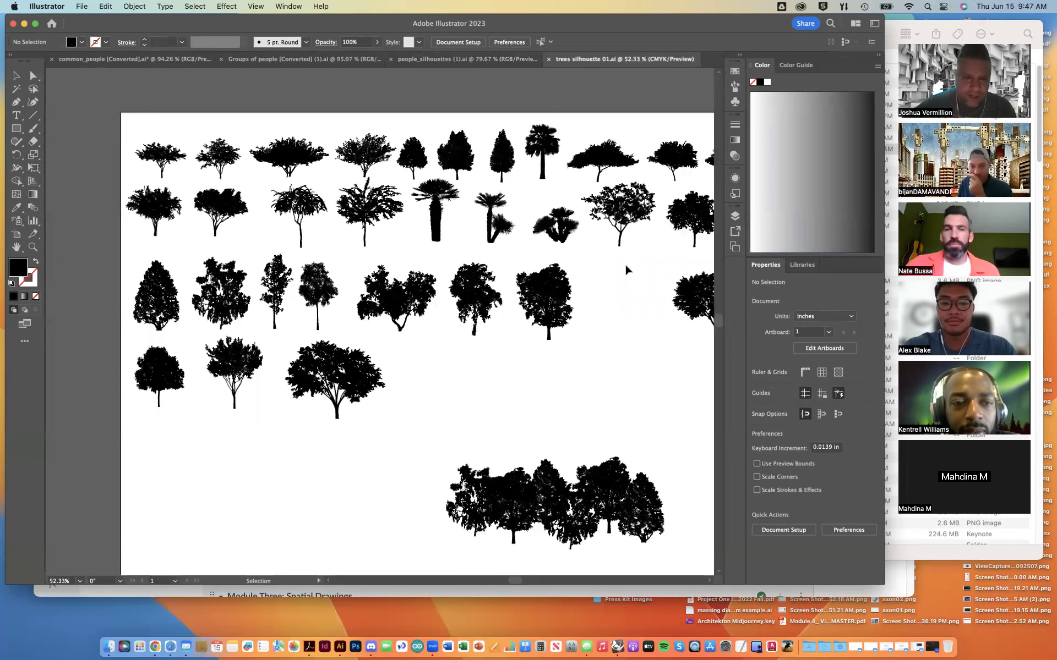
scroll(626, 270, "down", 5)
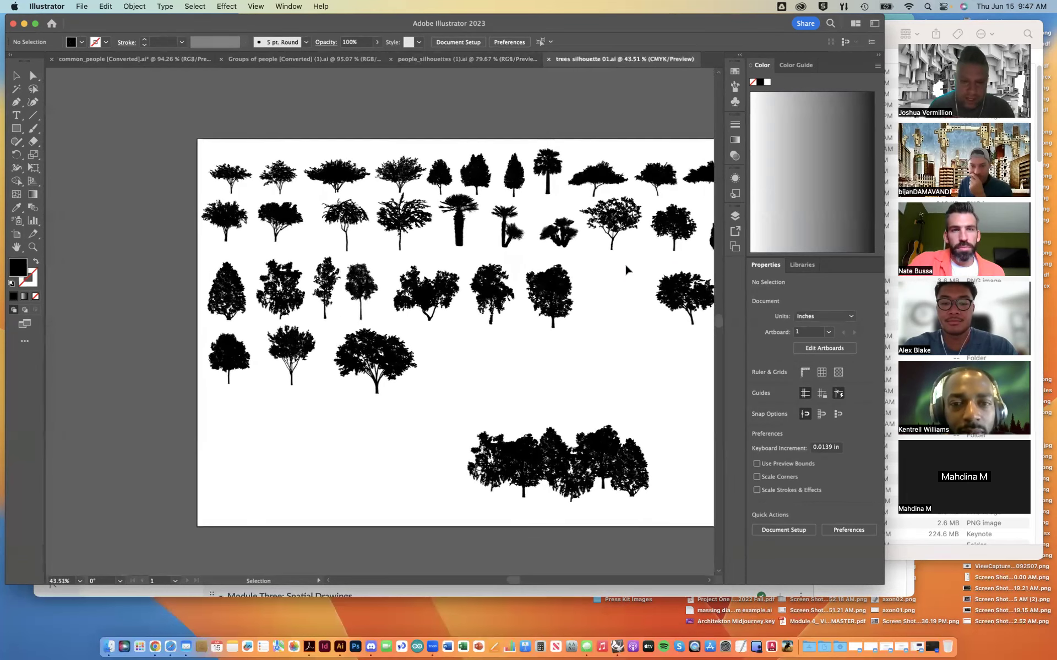
scroll(626, 269, "up", 2)
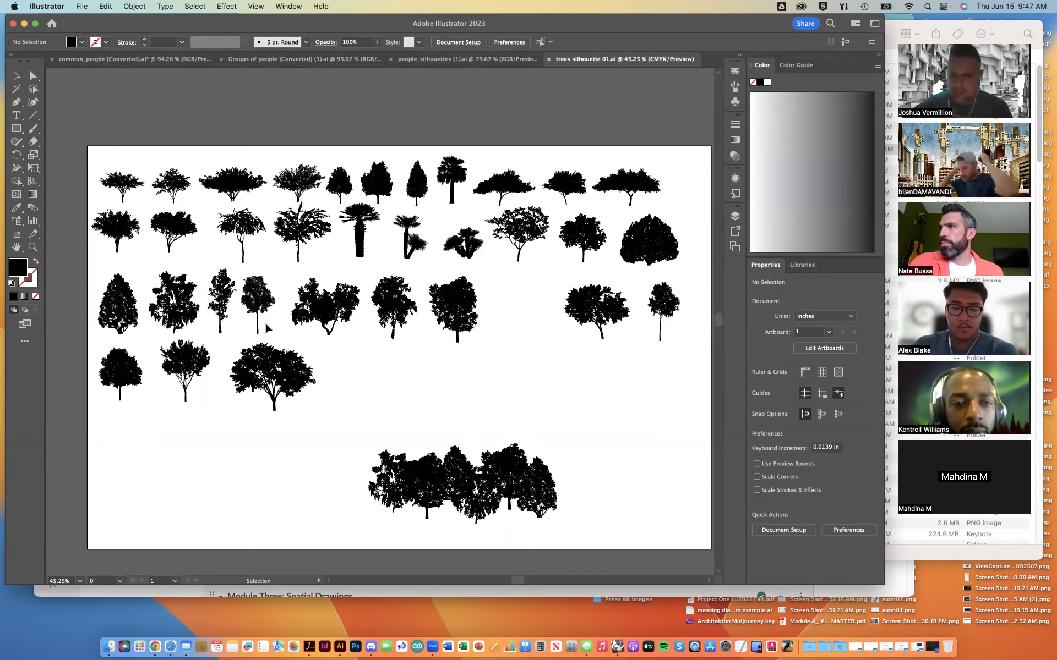
scroll(435, 403, "down", 2)
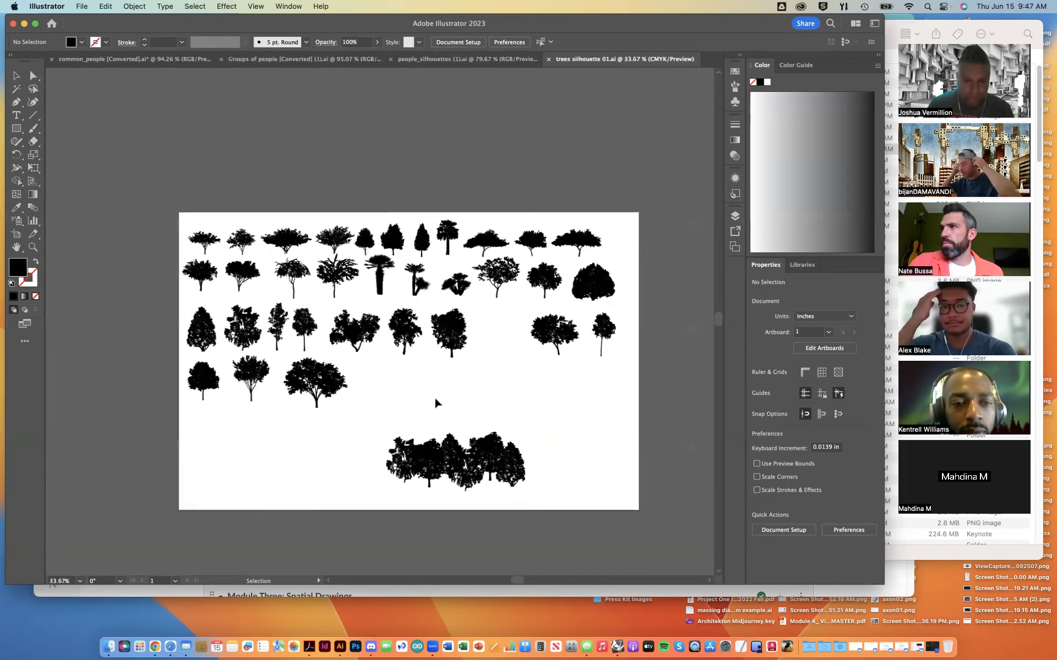
scroll(434, 403, "up", 3)
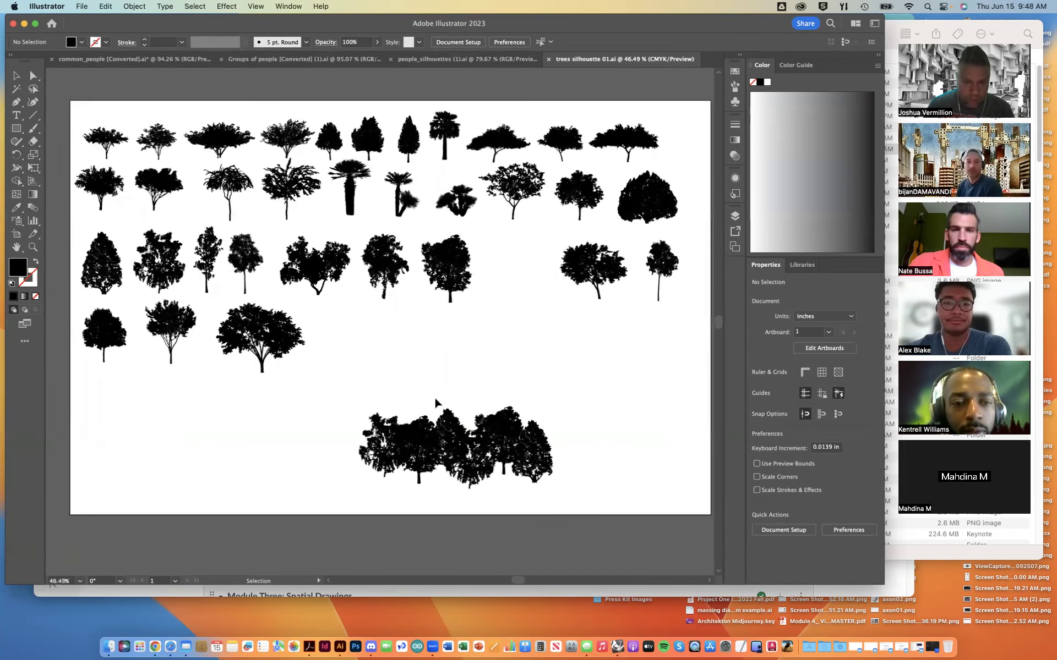
scroll(402, 467, "up", 2)
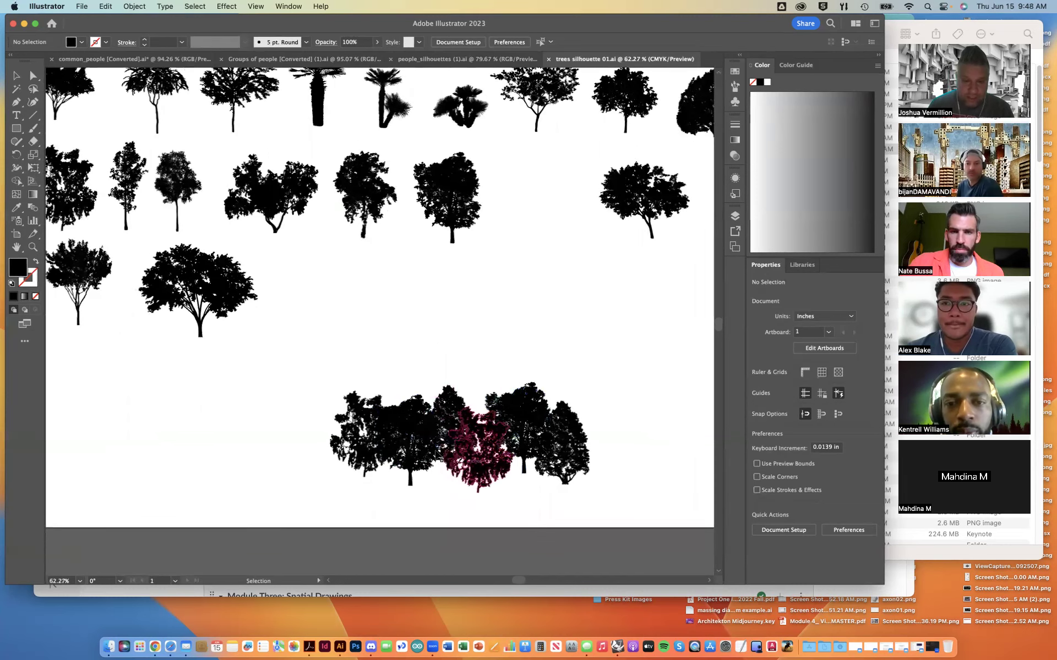
scroll(465, 346, "down", 2)
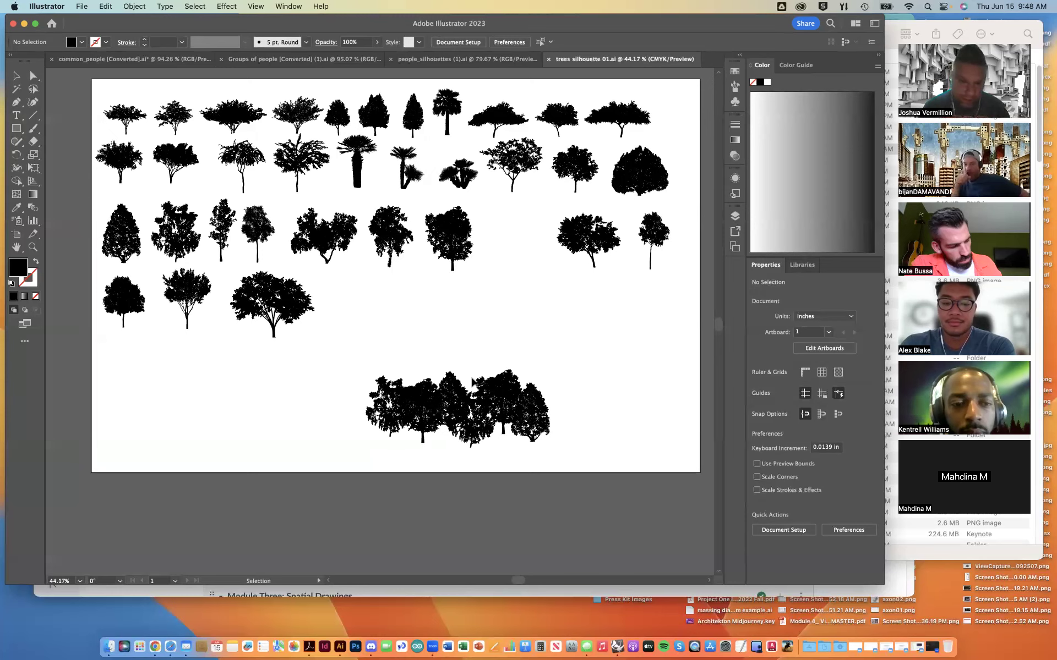
scroll(471, 380, "up", 3)
scroll(472, 380, "right", 1)
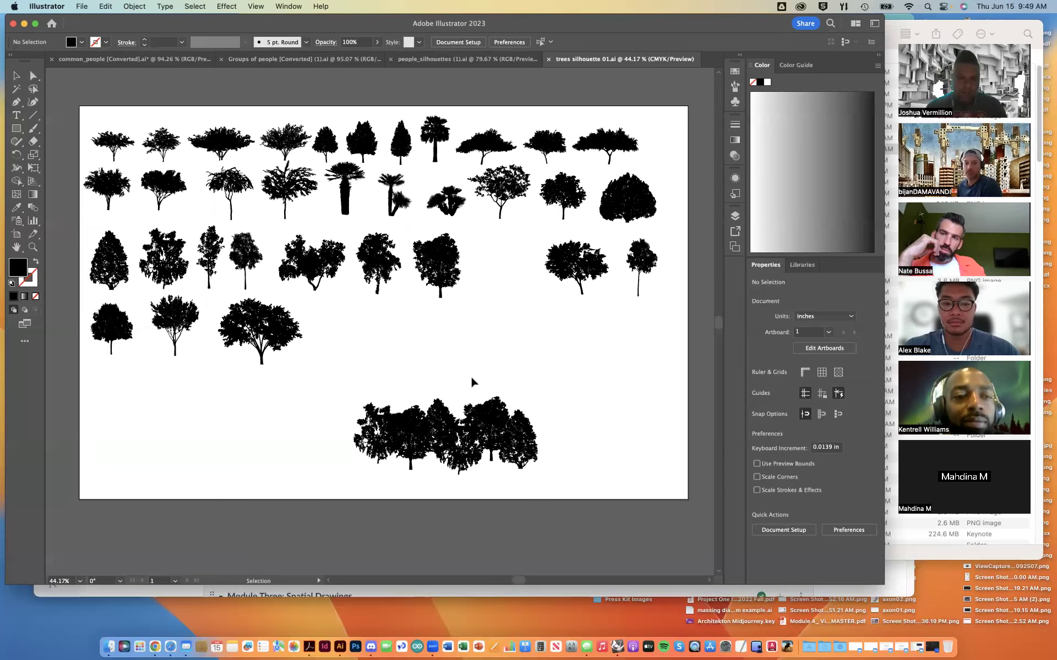
Bring the Canvas window forward, view the Resources: Sillhouettes downloads page, then return to Modules
key("ctrl+Up")
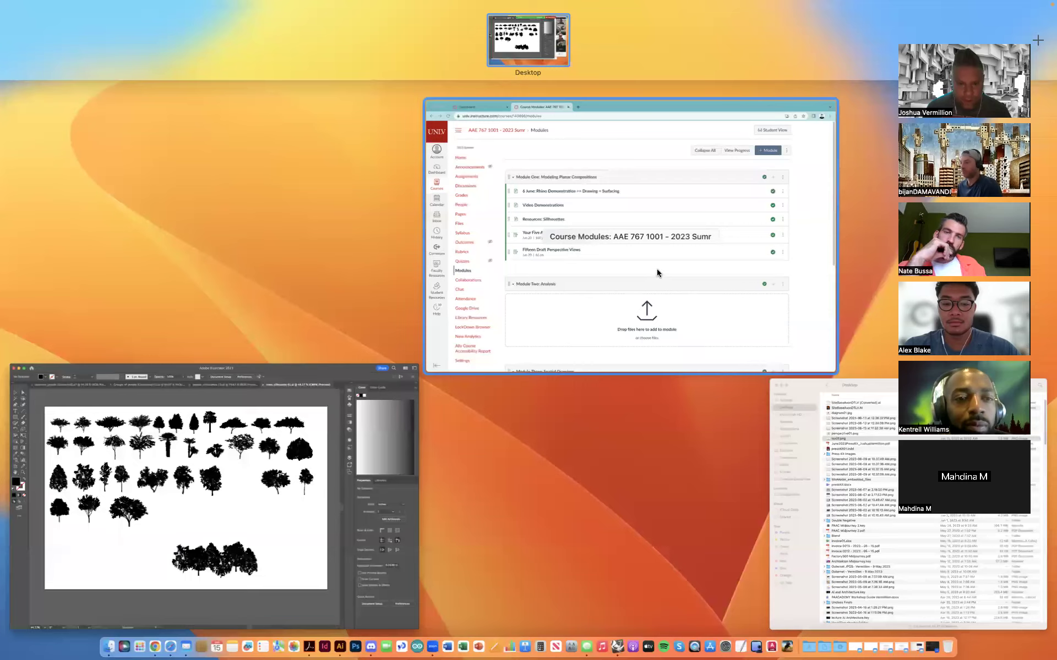
left_click(656, 274)
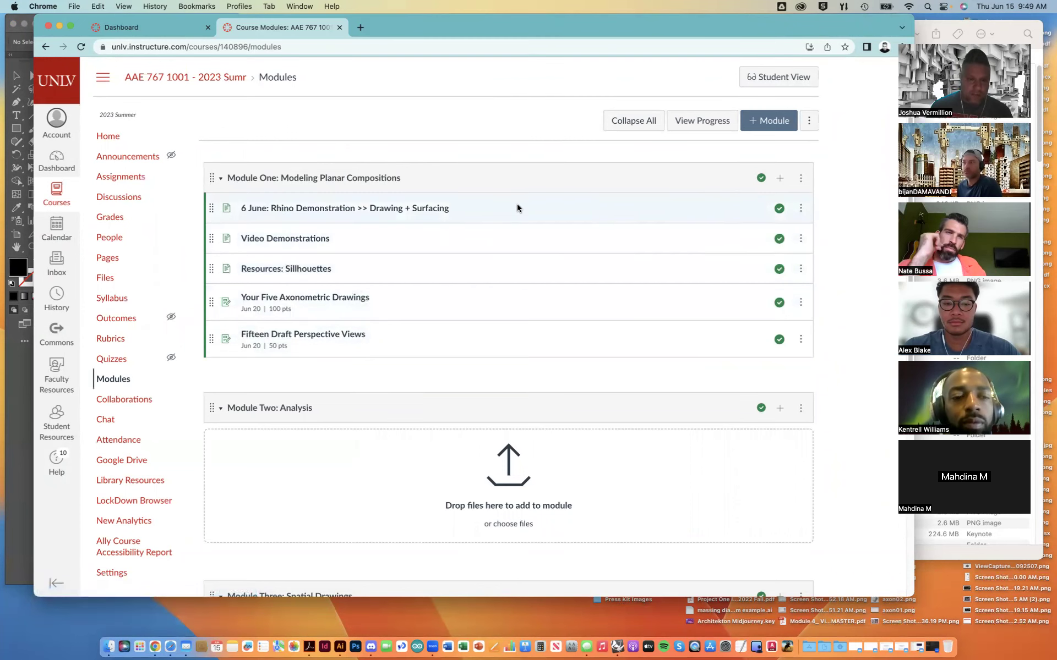
left_click(278, 270)
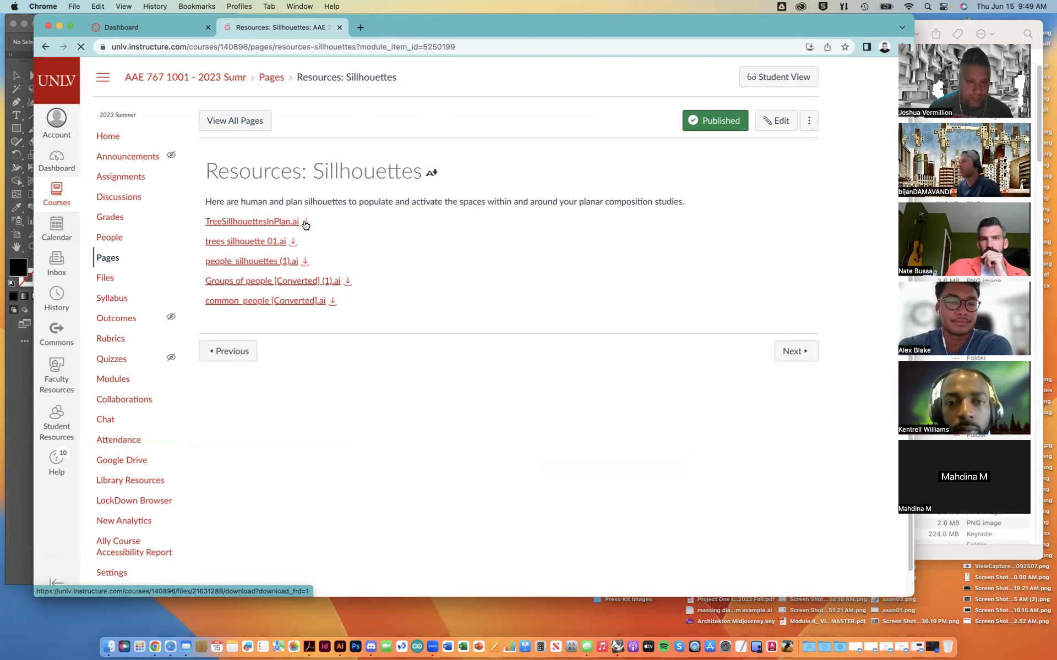
key("super+bracketleft")
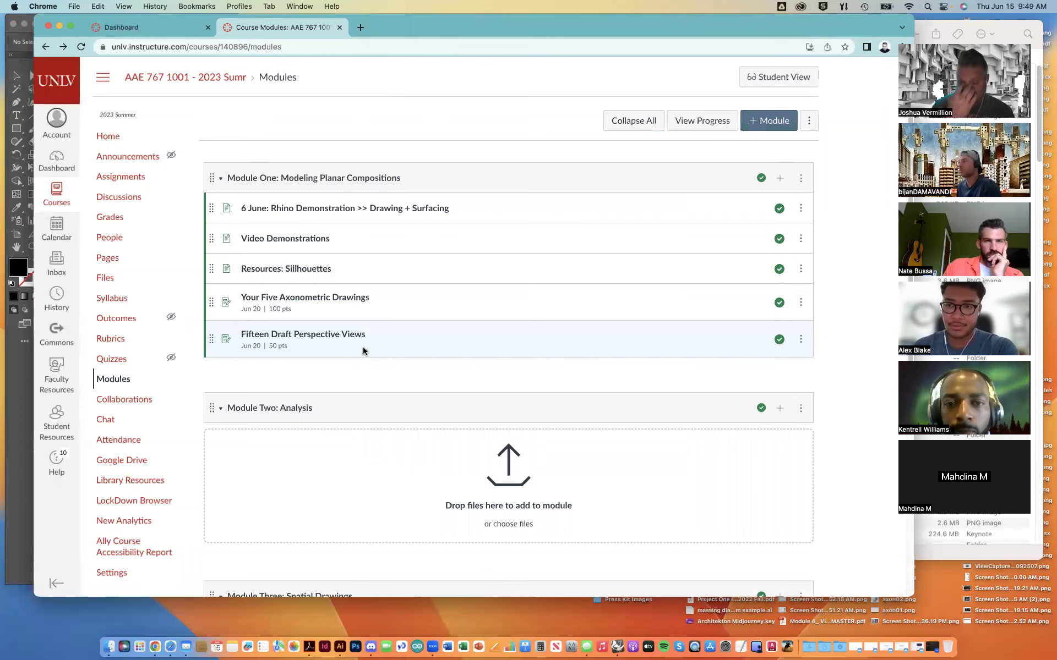
Open the Your Five Axonometric Drawings assignment in Module One
left_click(352, 301)
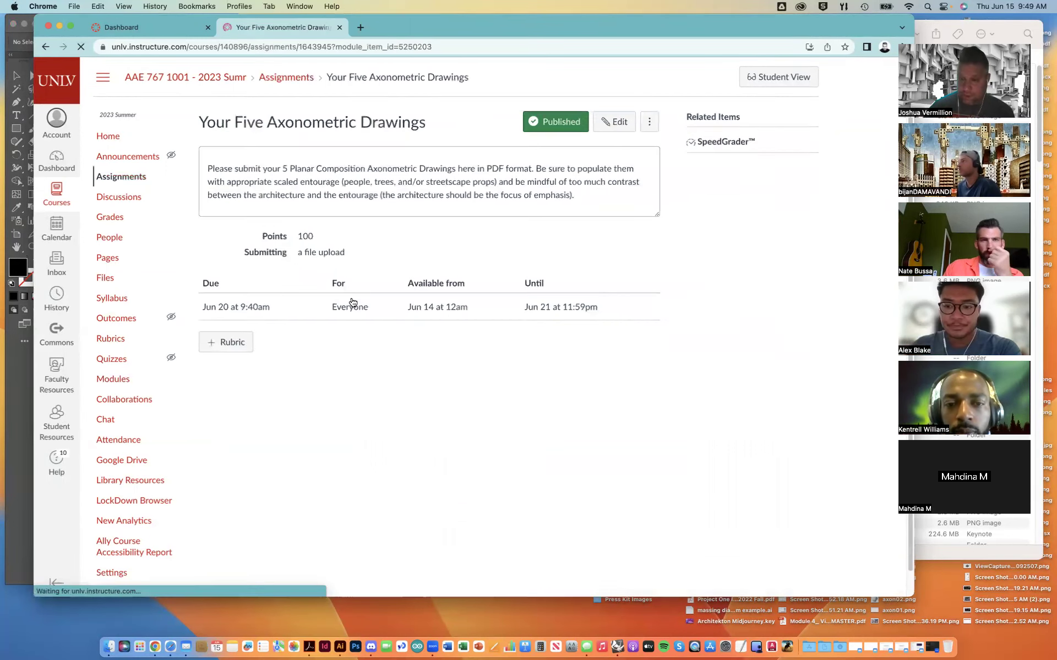
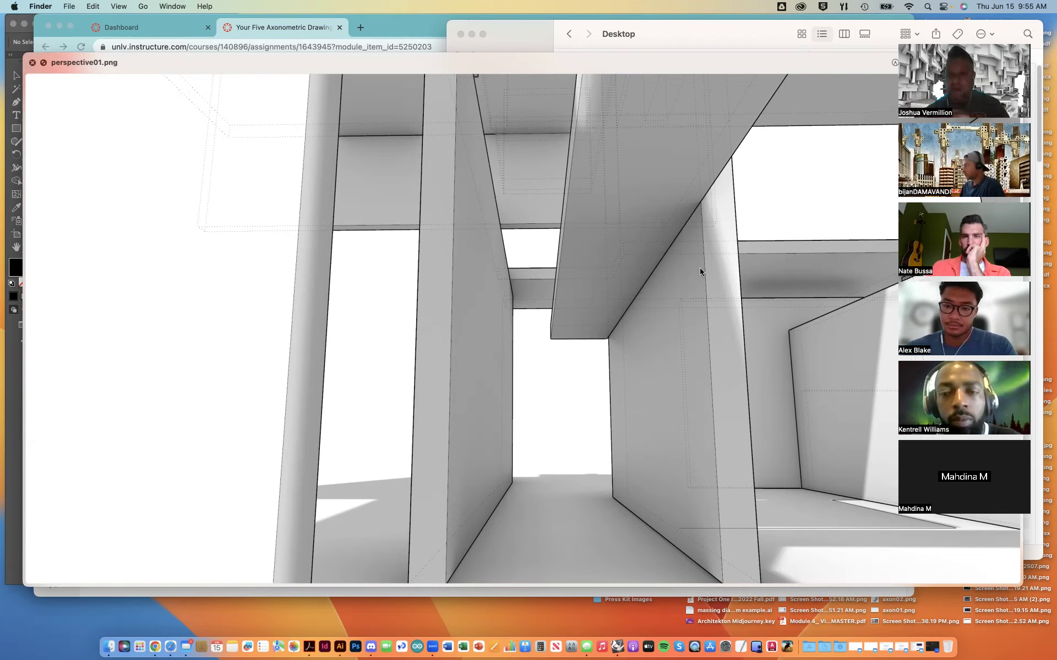
Preview Iso01.png in Finder's Quick Look, then switch back to Illustrator's trees silhouette 01.ai
key("space")
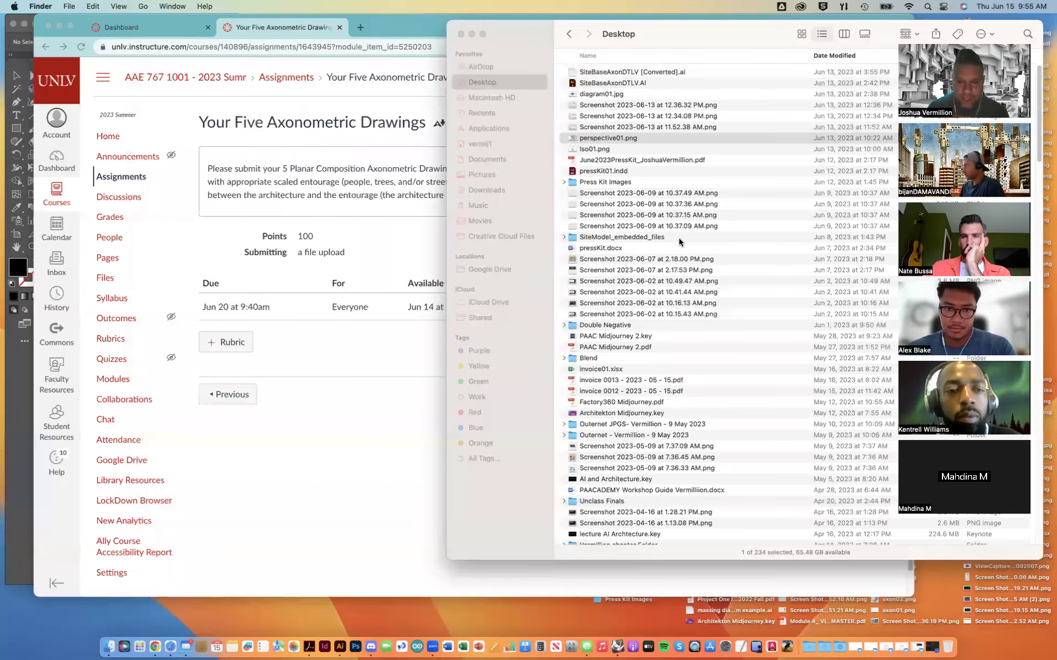
left_click(602, 147)
key("space")
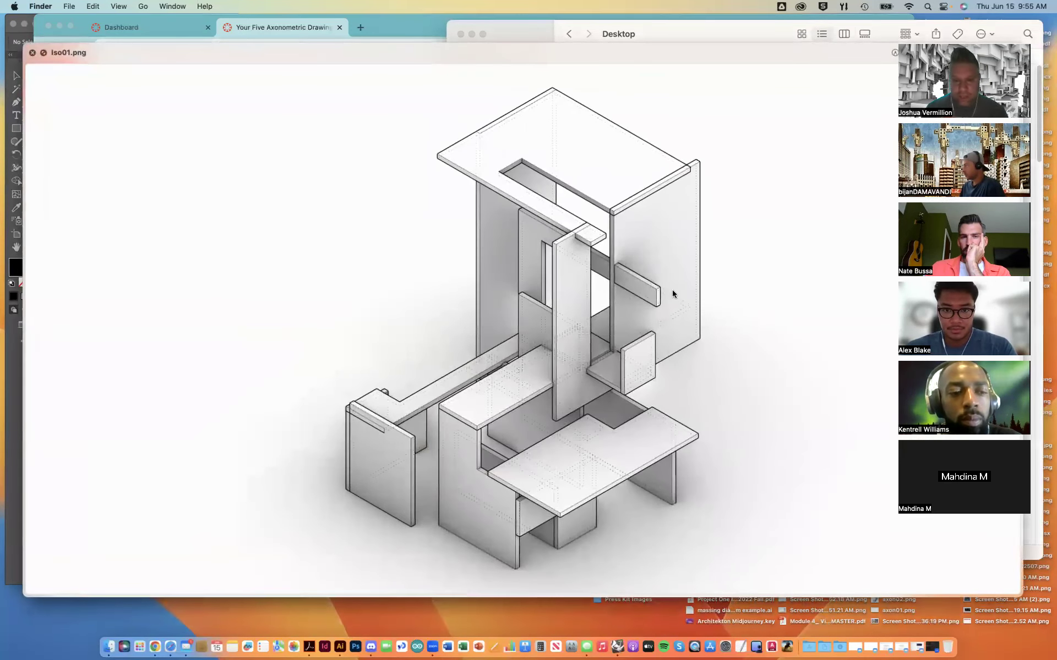
key("space")
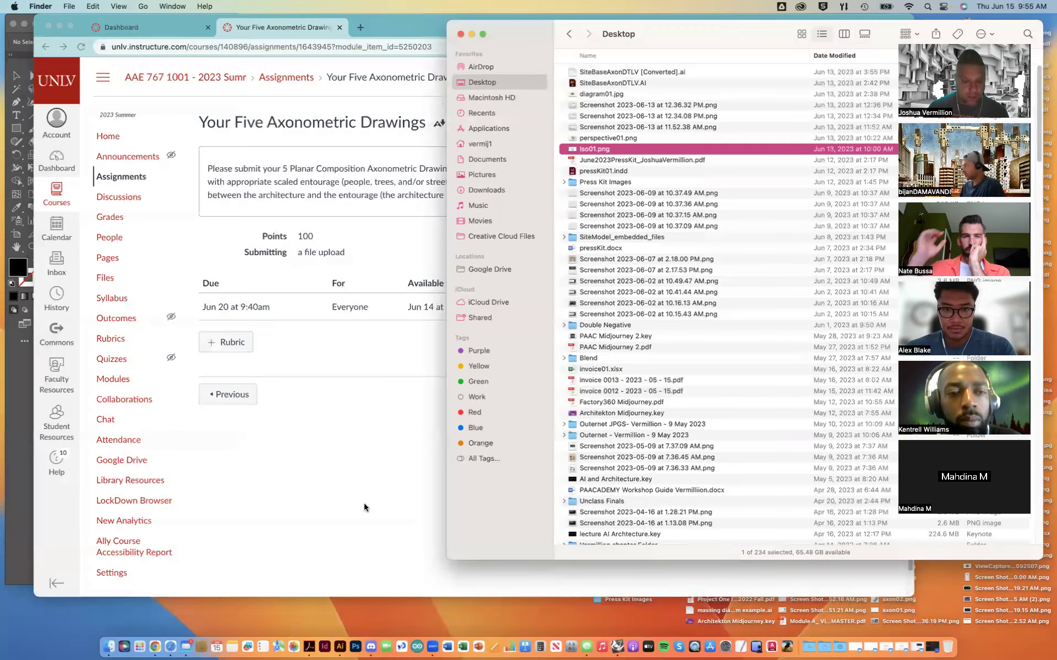
left_click(341, 644)
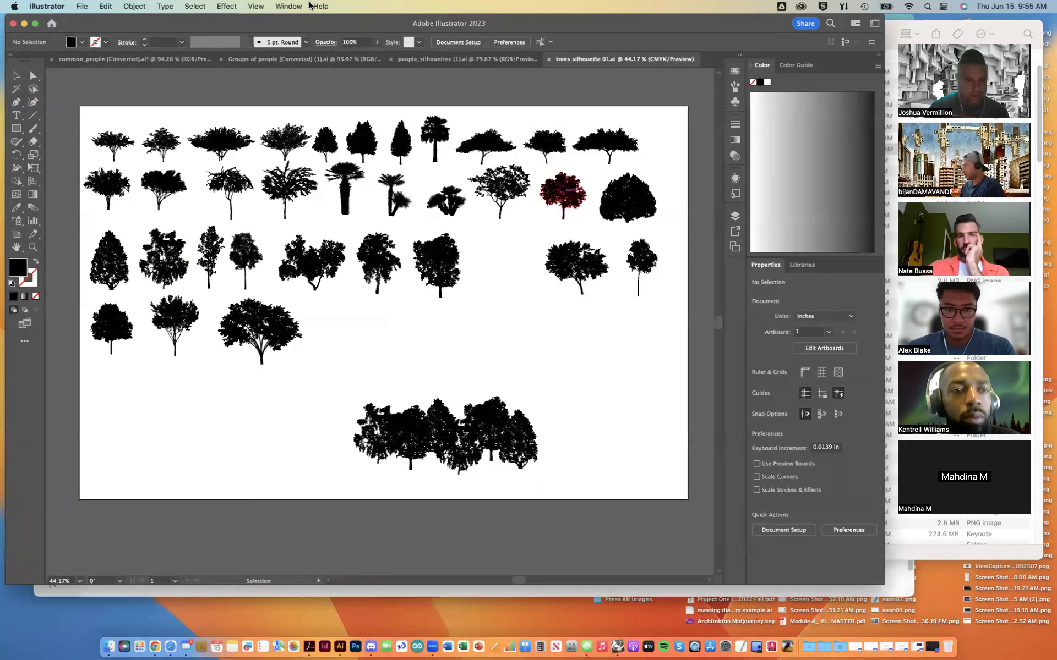
Open Illustrator's File menu from the menu bar
left_click(82, 8)
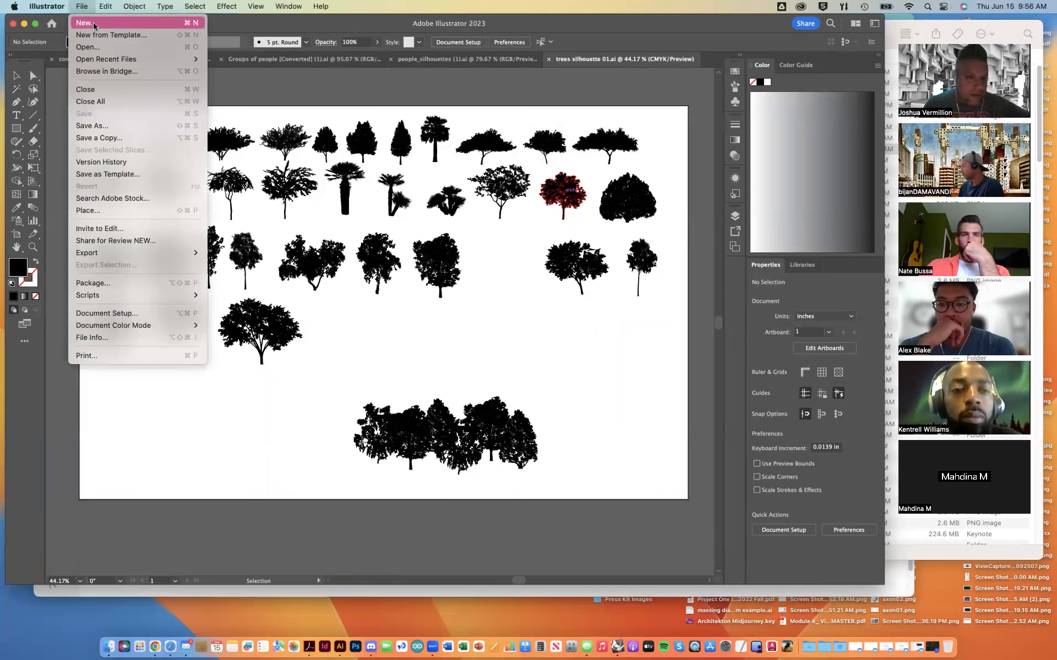
Start a new document and switch its units from Points to Inches
left_click(94, 24)
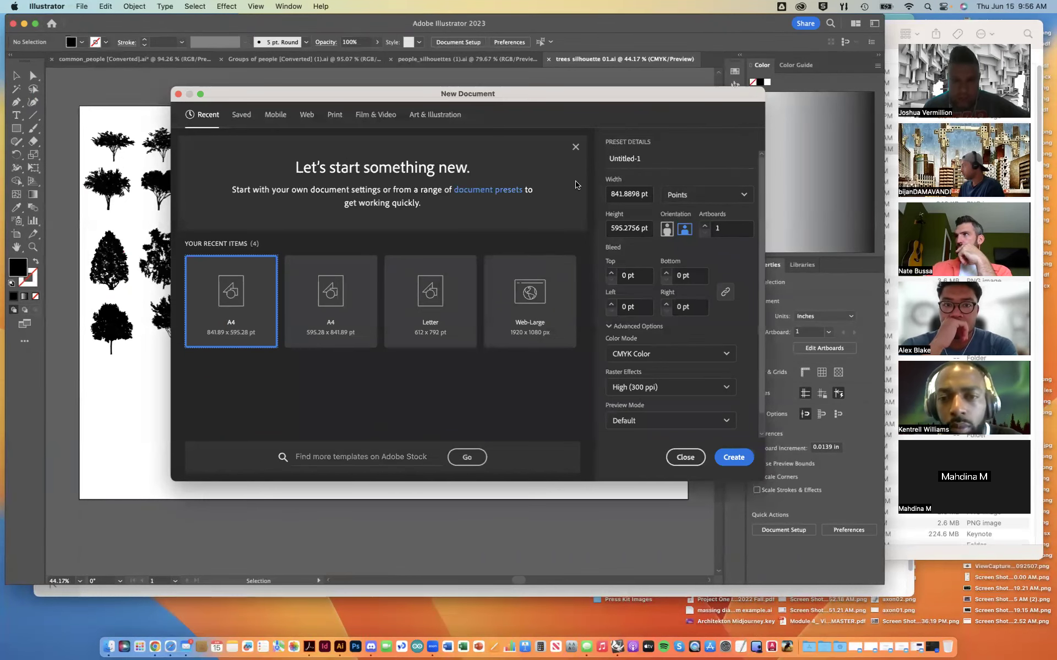
left_click(743, 194)
left_click(738, 191)
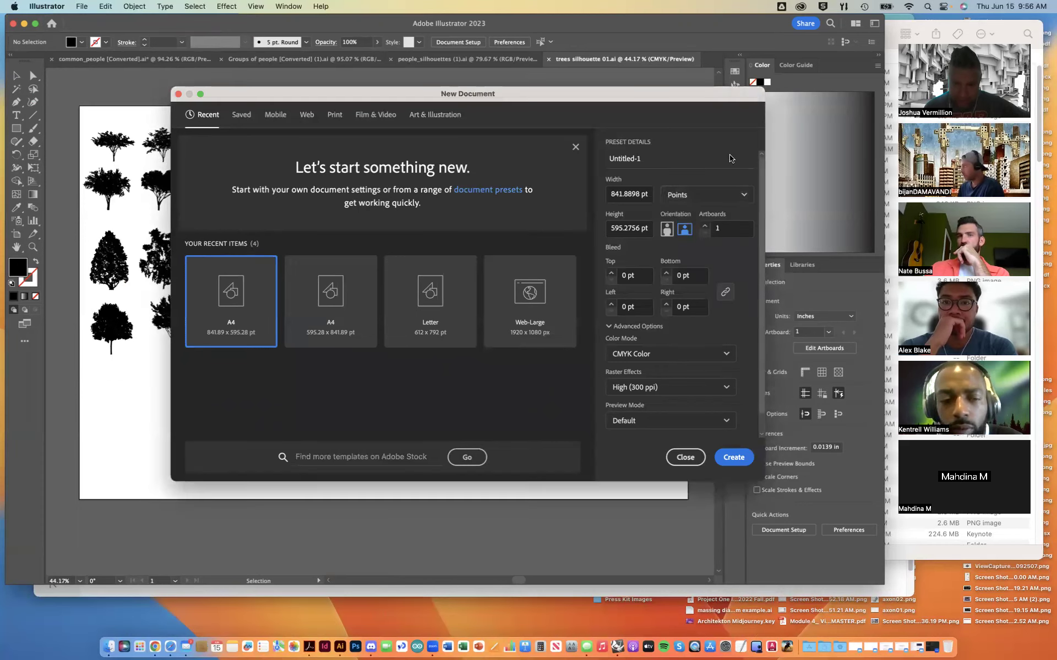
left_click(743, 196)
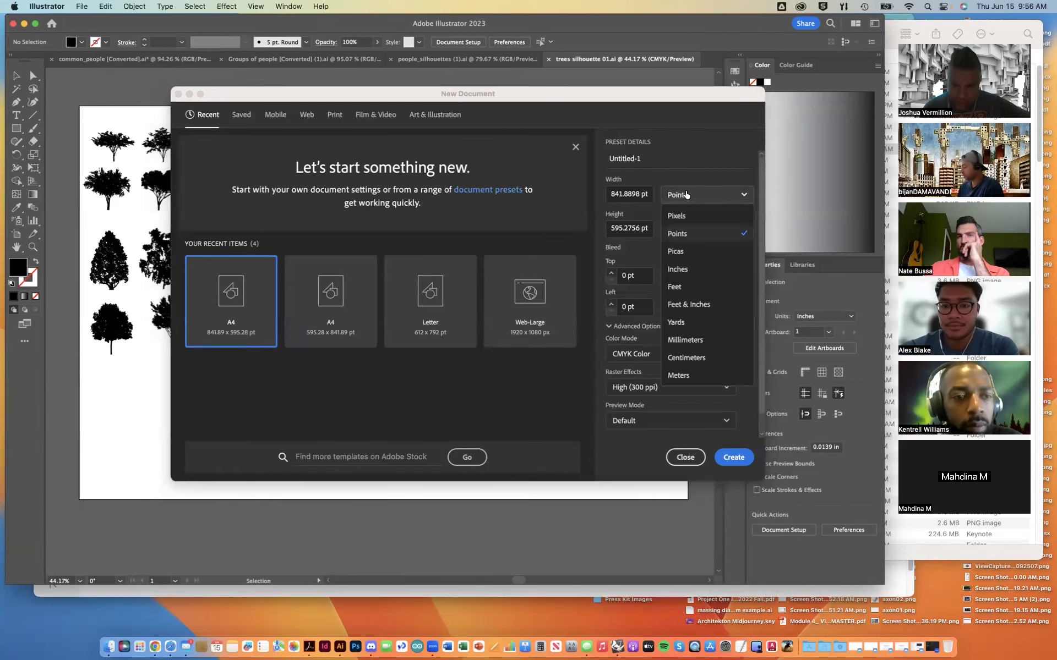
left_click(681, 233)
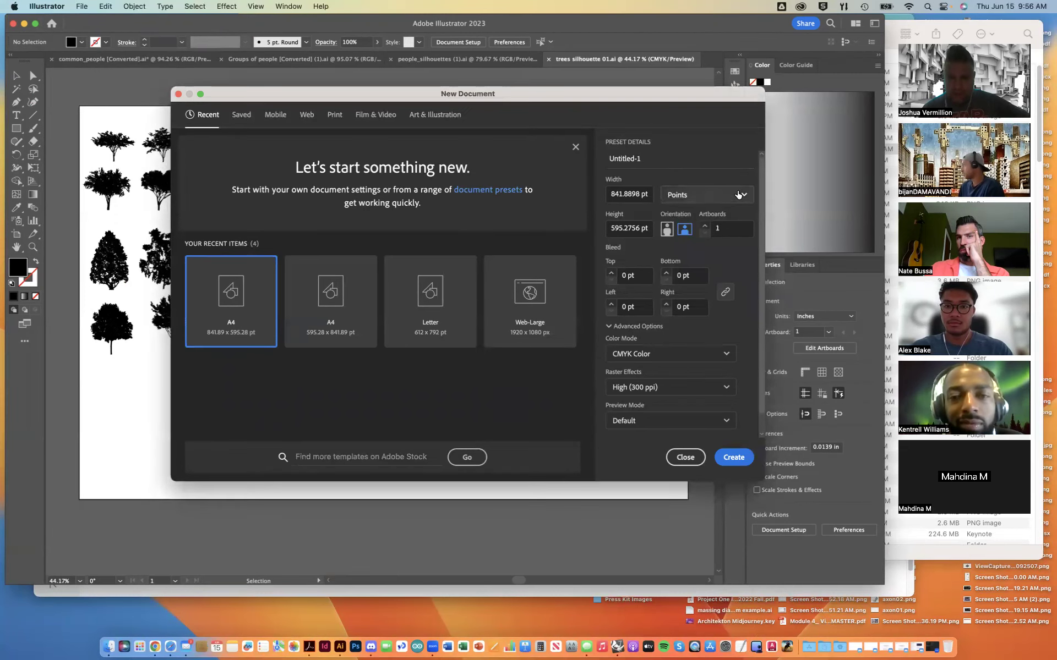
left_click(694, 194)
left_click(685, 268)
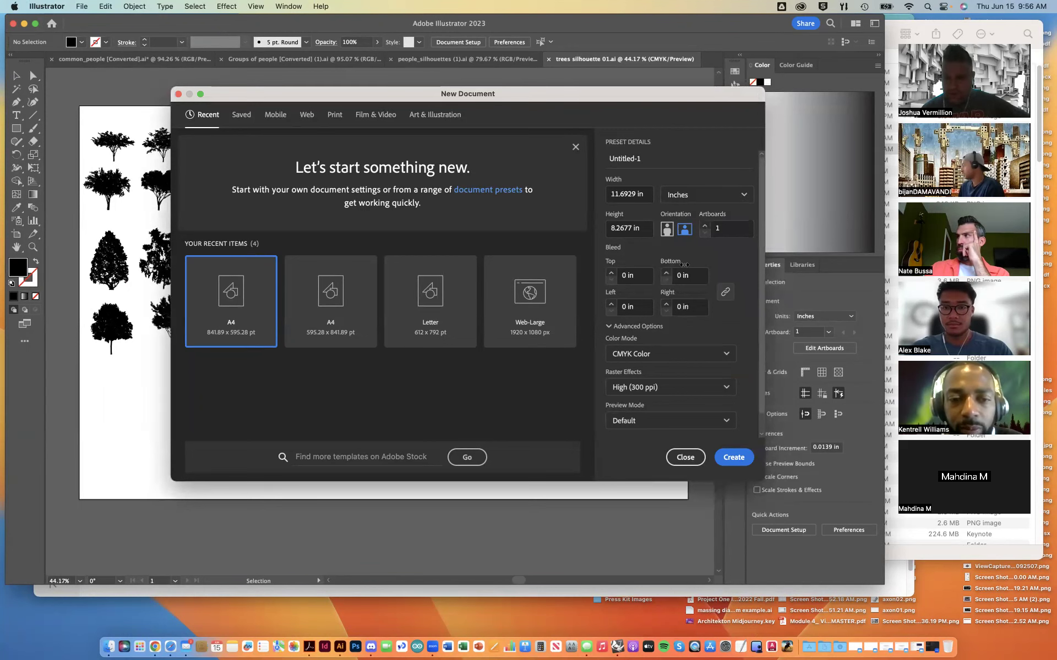
left_click(648, 193)
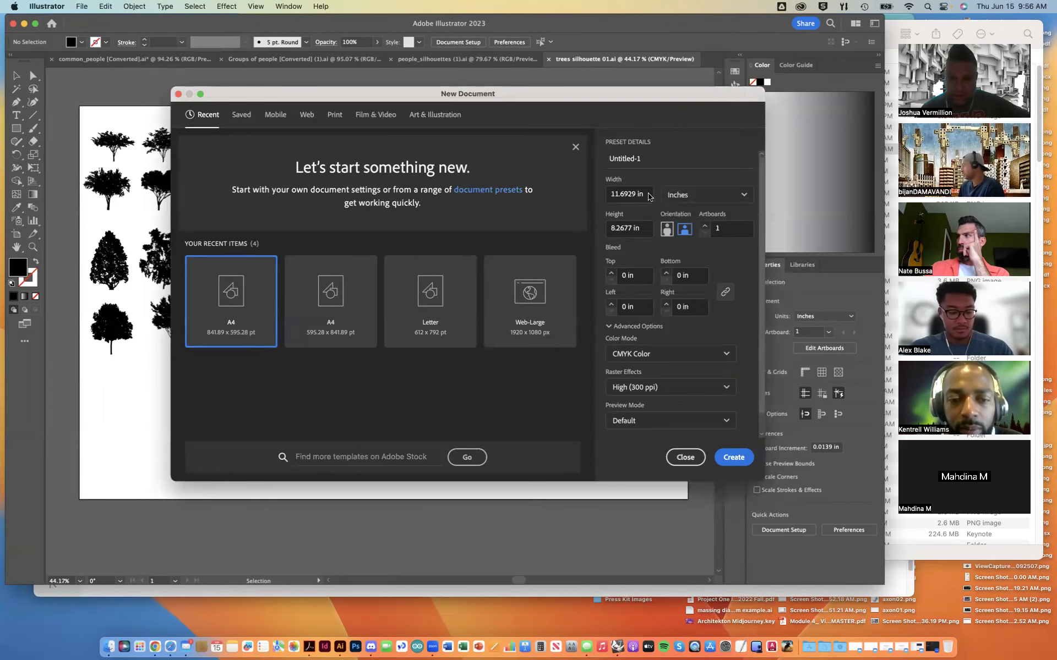
left_click(742, 199)
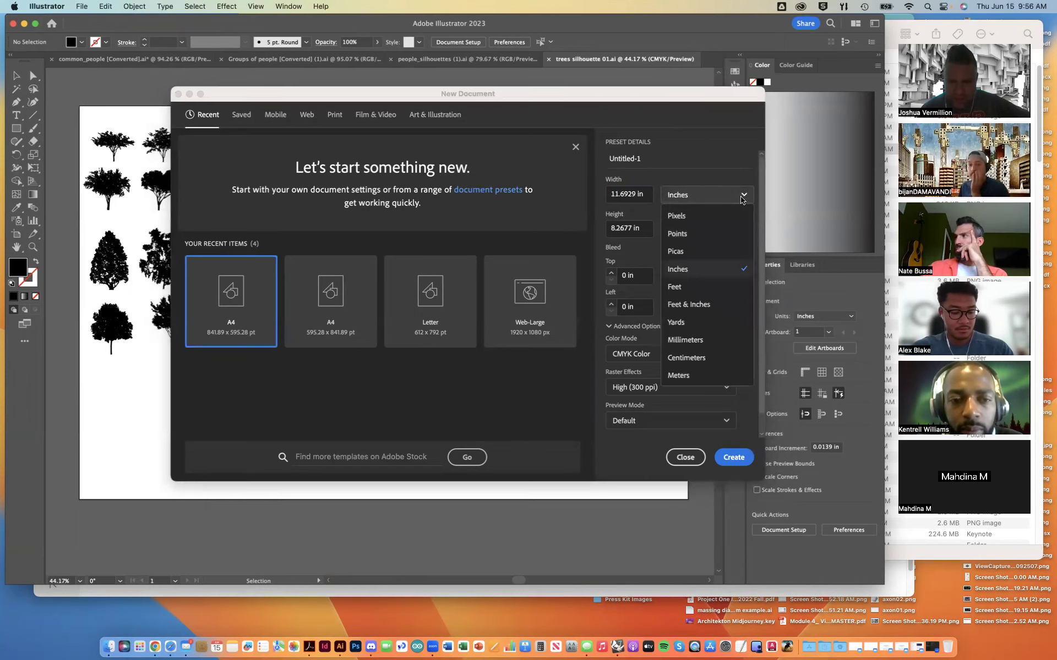
left_click(715, 160)
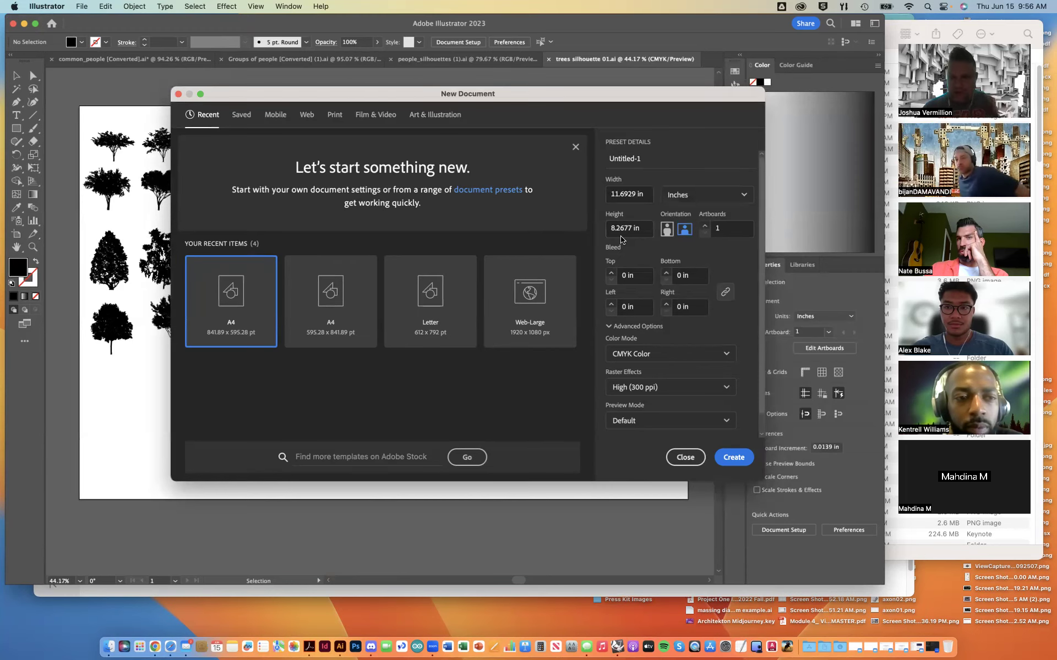
Set the new document to 11 × 8.5 in with RGB Color and create it
left_click(641, 196)
type("11")
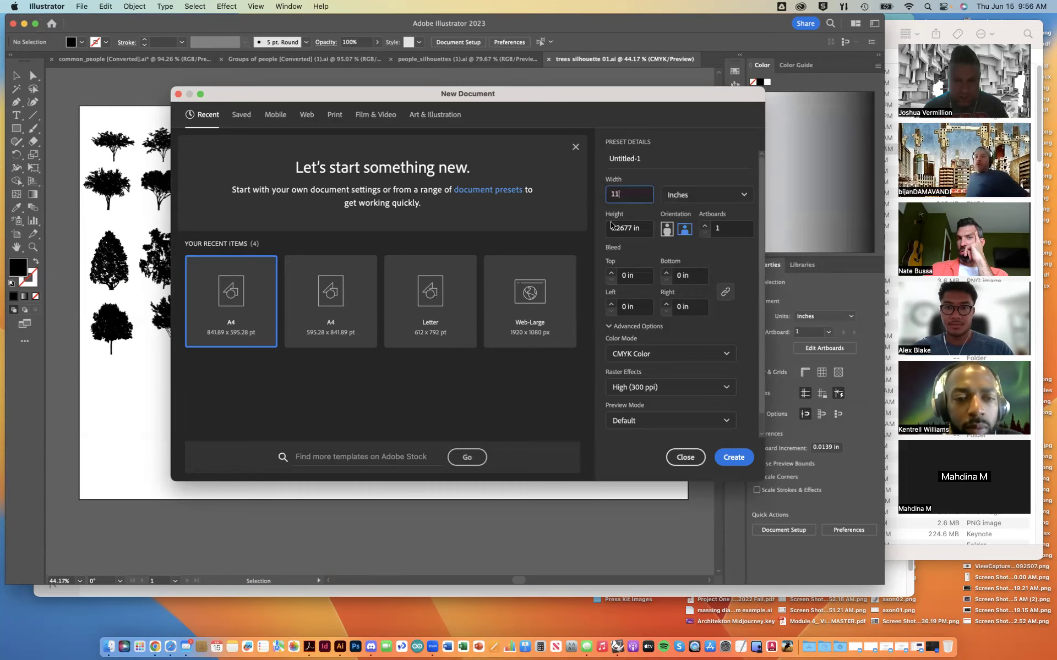
left_click(648, 230)
type("8.5")
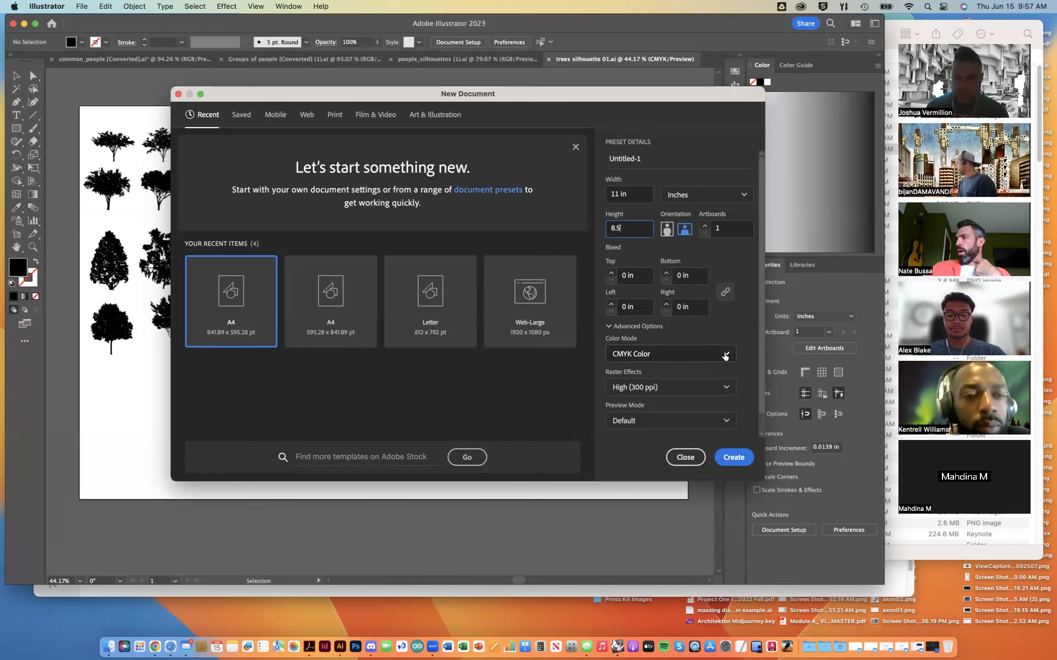
left_click(725, 356)
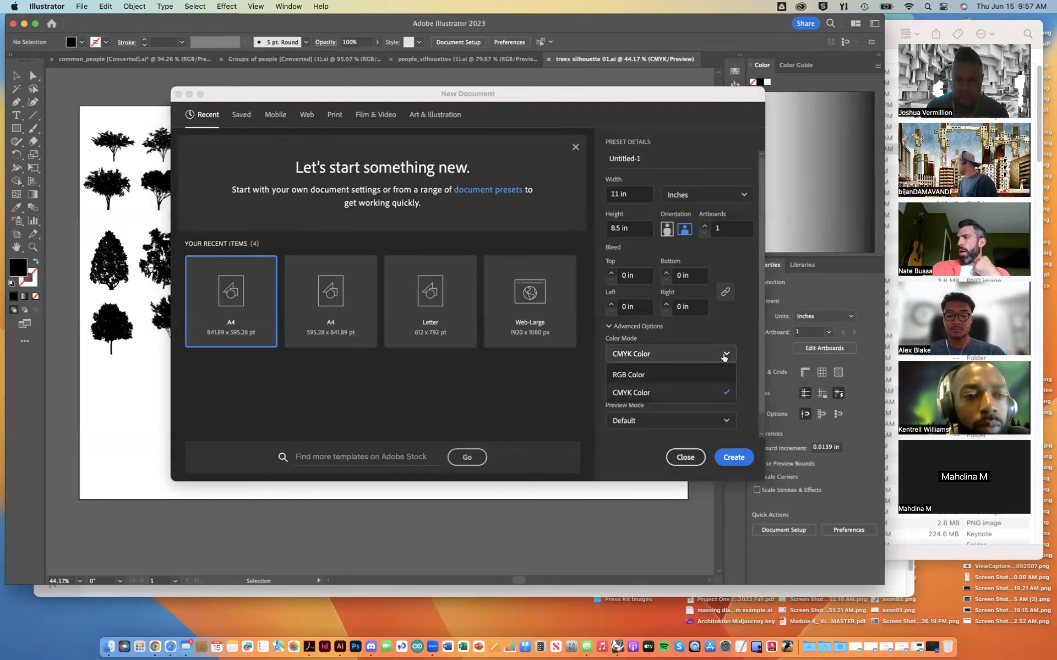
left_click(676, 376)
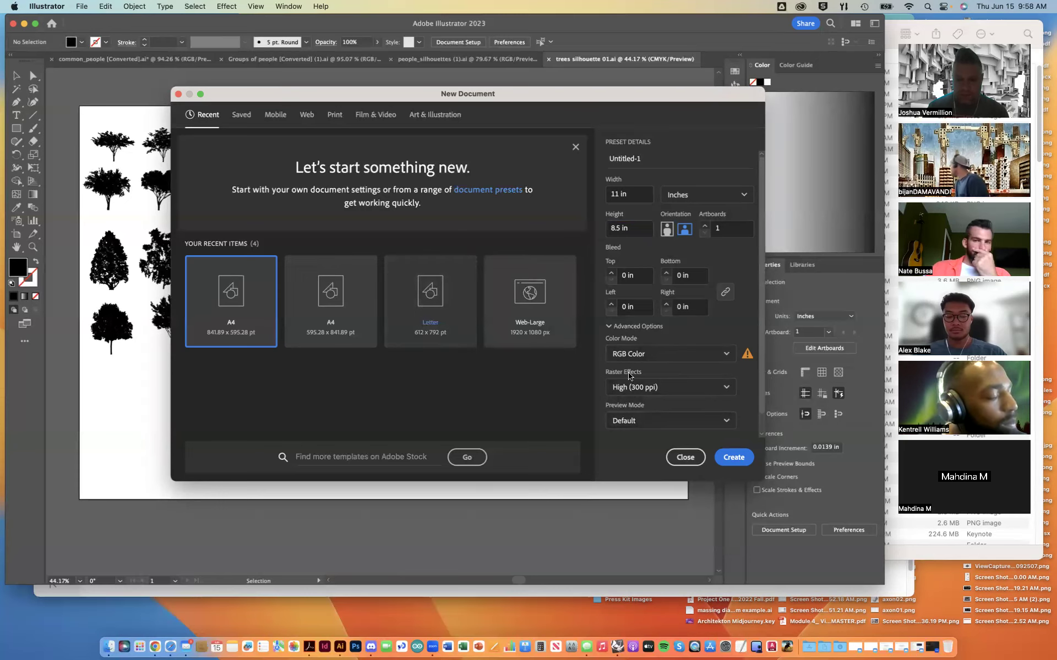
left_click(738, 462)
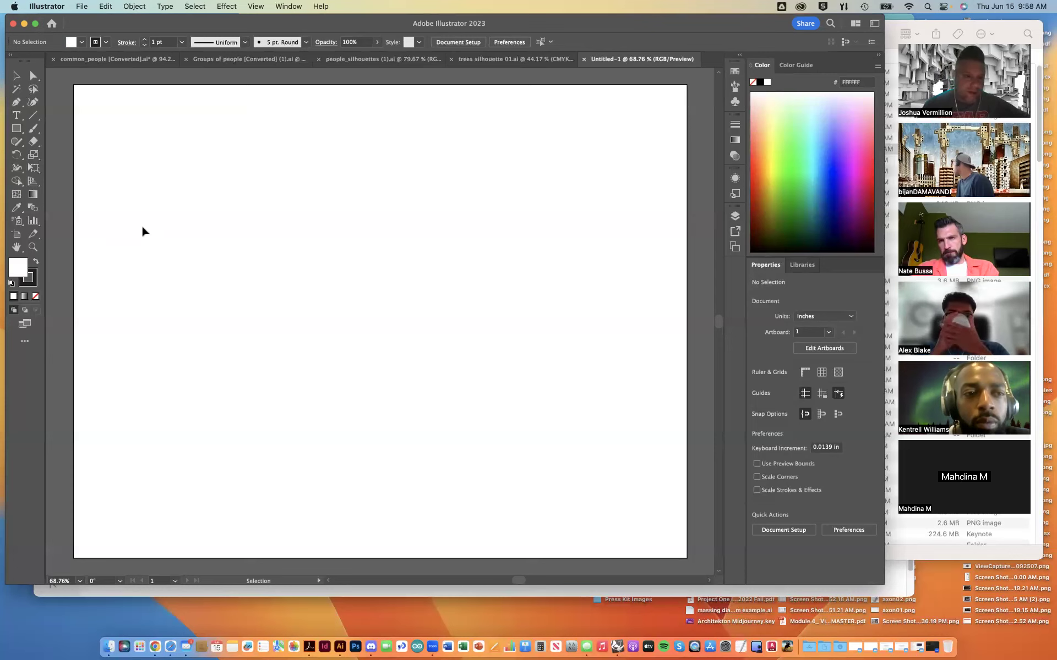
Draw a diagonal line across the artboard's upper left with the Line Segment tool
left_click(34, 115)
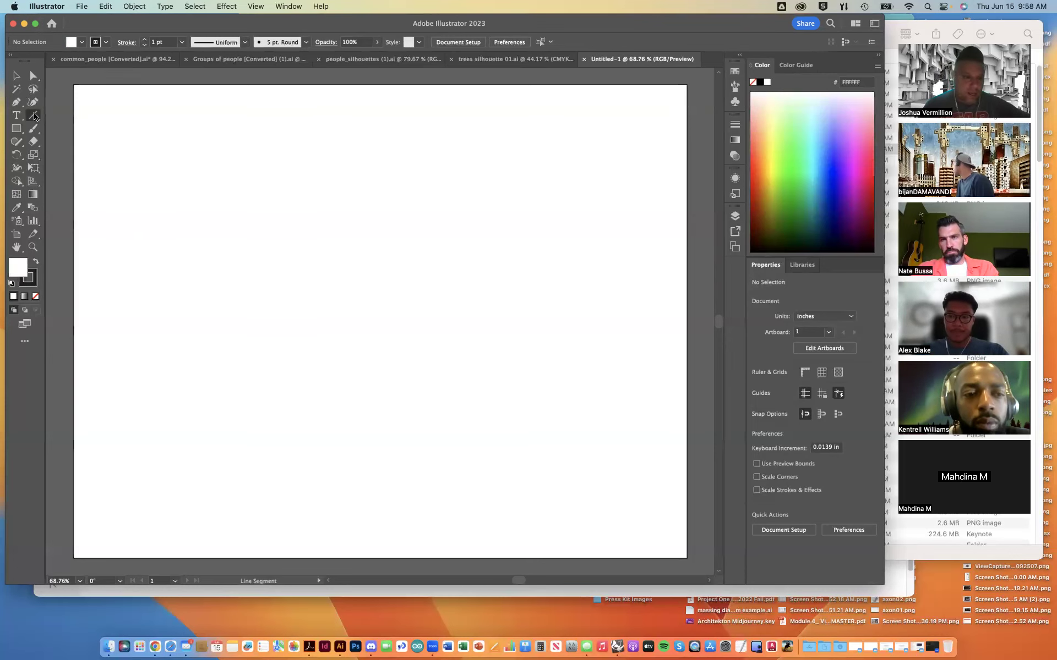
left_click_drag(113, 130, 300, 262)
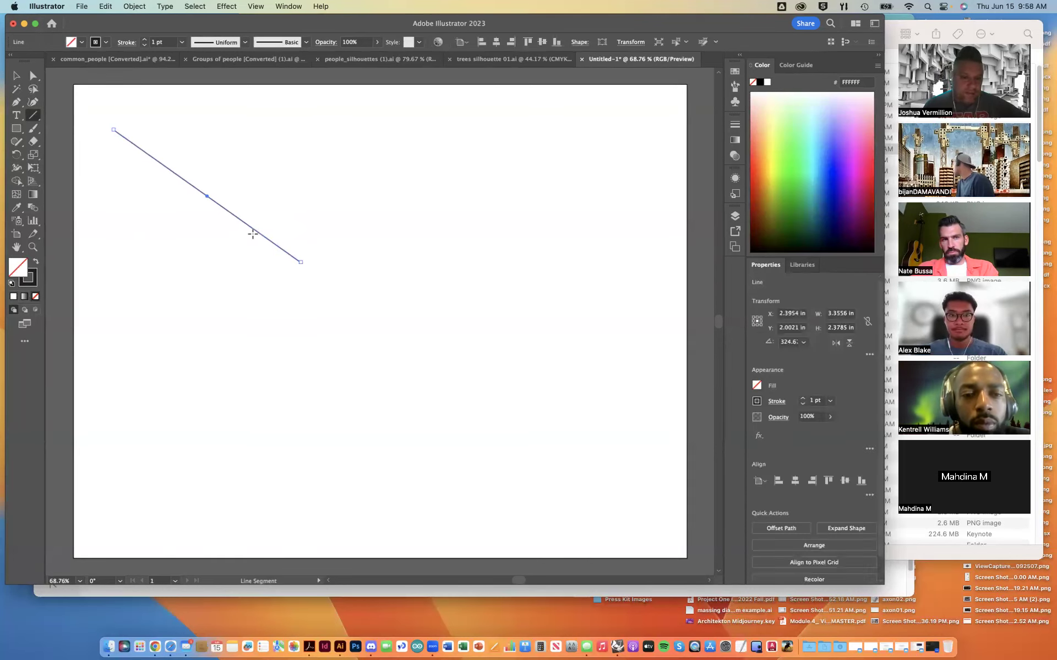
scroll(253, 234, "up", 6)
scroll(253, 234, "up", 3)
scroll(253, 233, "left", 4)
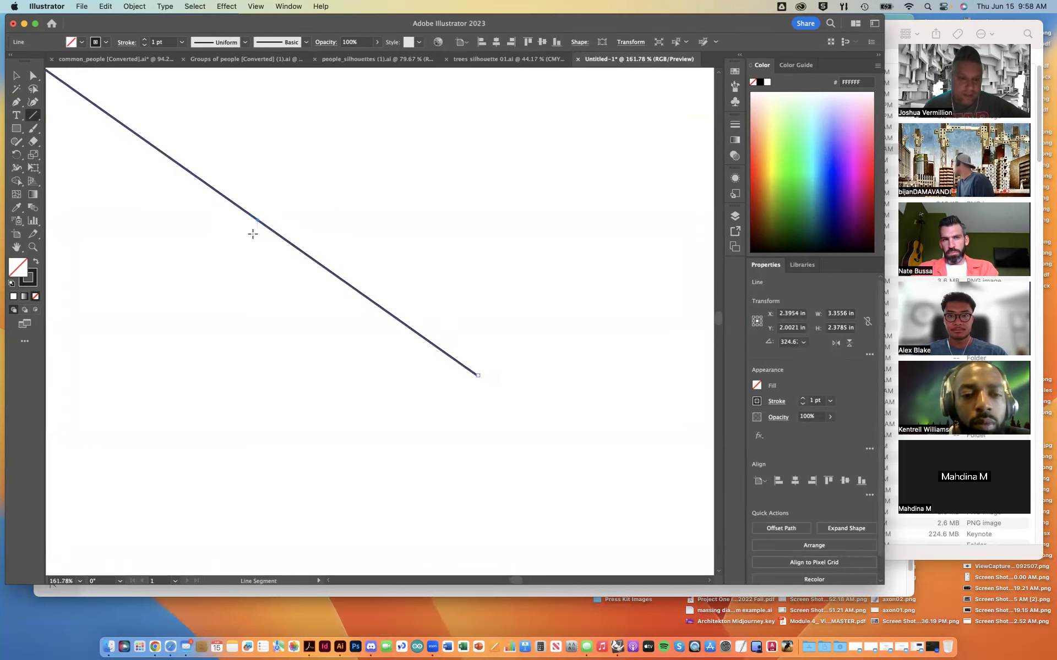
left_click(248, 187)
left_click(427, 318)
scroll(402, 327, "up", 1)
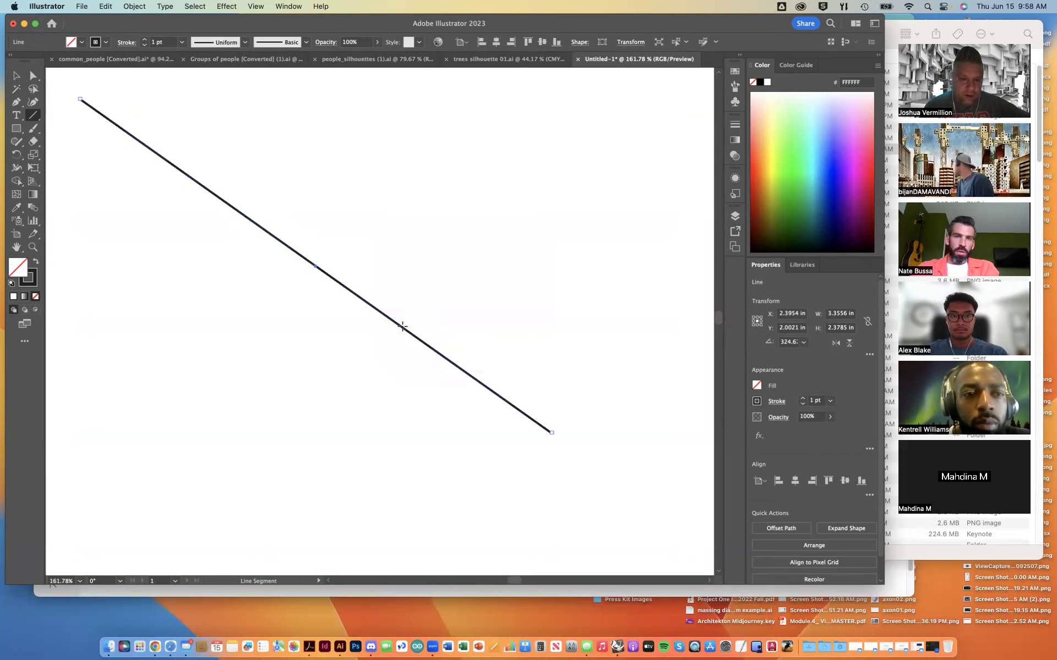
scroll(402, 326, "up", 2)
scroll(368, 295, "up", 5)
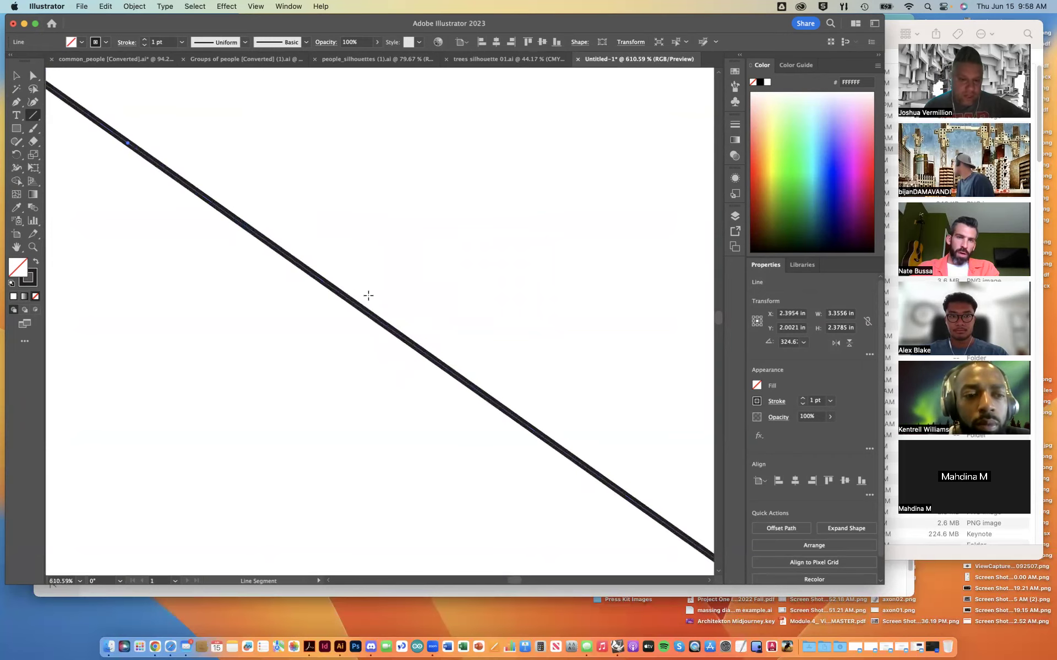
scroll(368, 295, "up", 8)
scroll(366, 326, "up", 8)
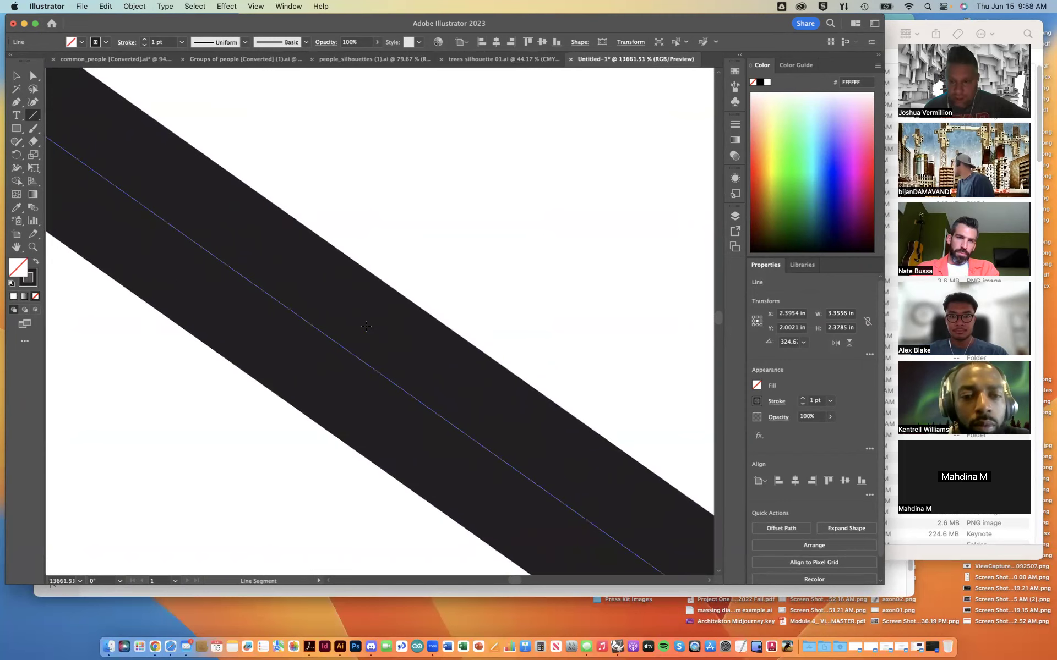
scroll(366, 326, "down", 6)
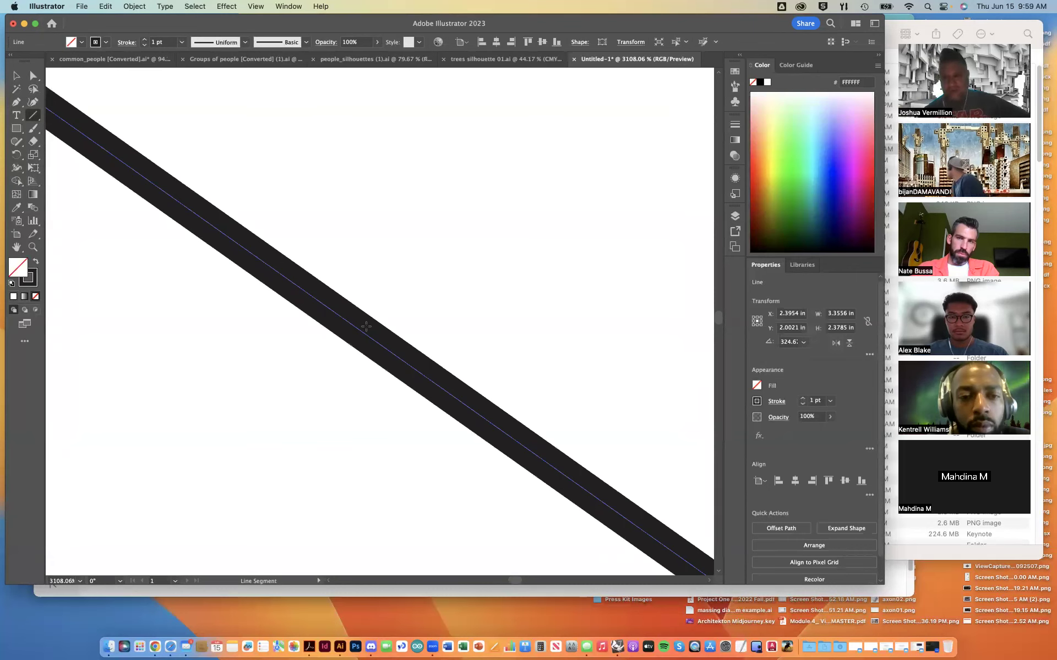
Hide the line's edges and shorten it by dragging its lower-right endpoint
key("super+h")
scroll(366, 326, "up", 4)
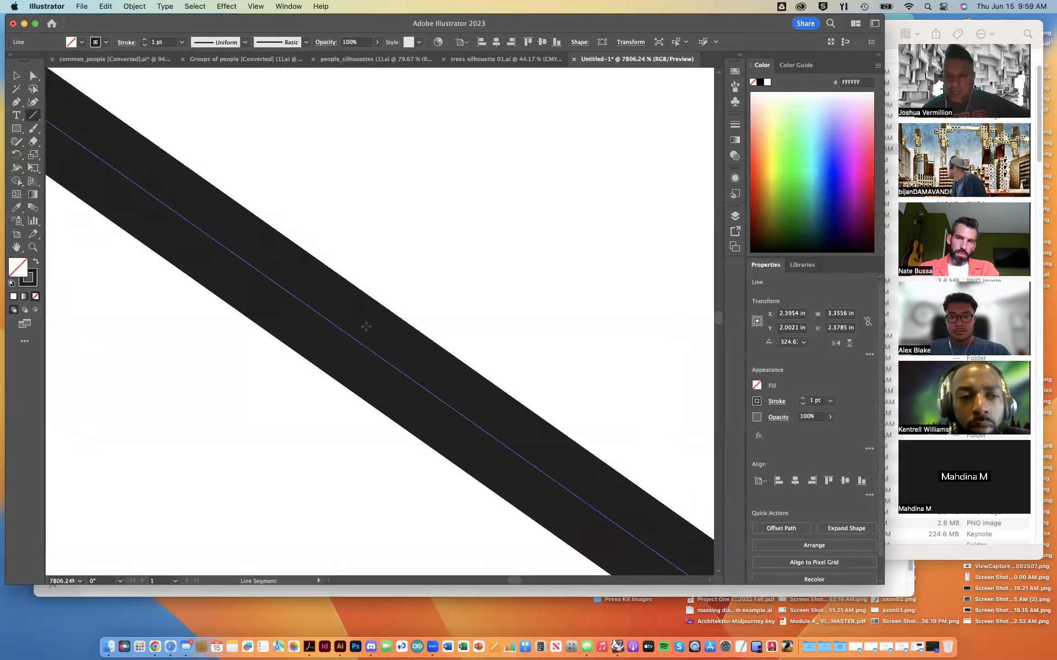
scroll(366, 326, "down", 3)
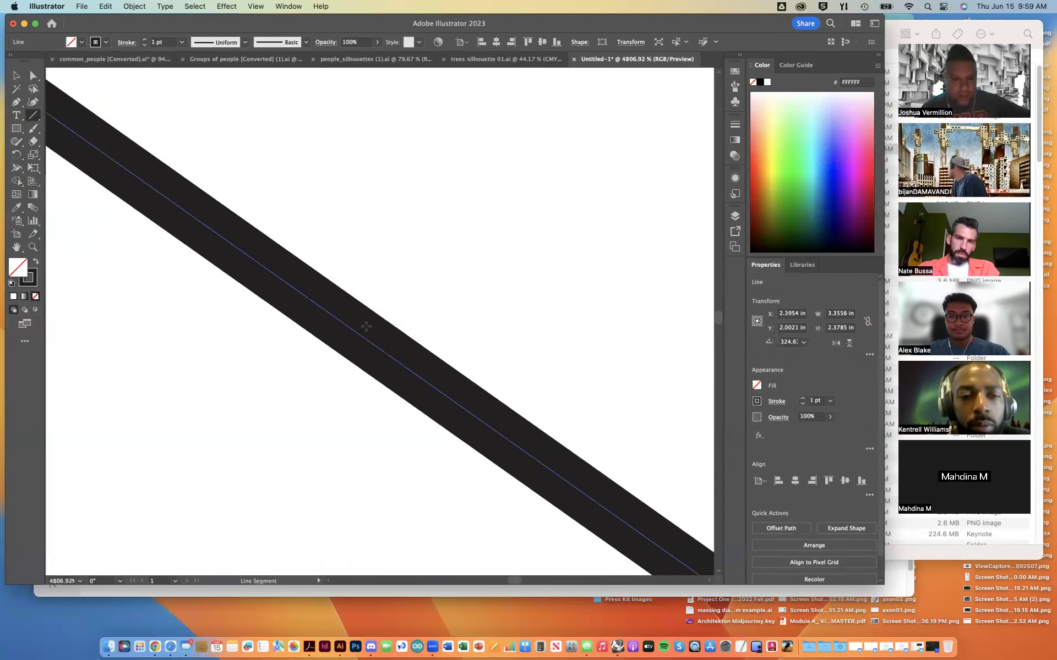
scroll(366, 326, "down", 6)
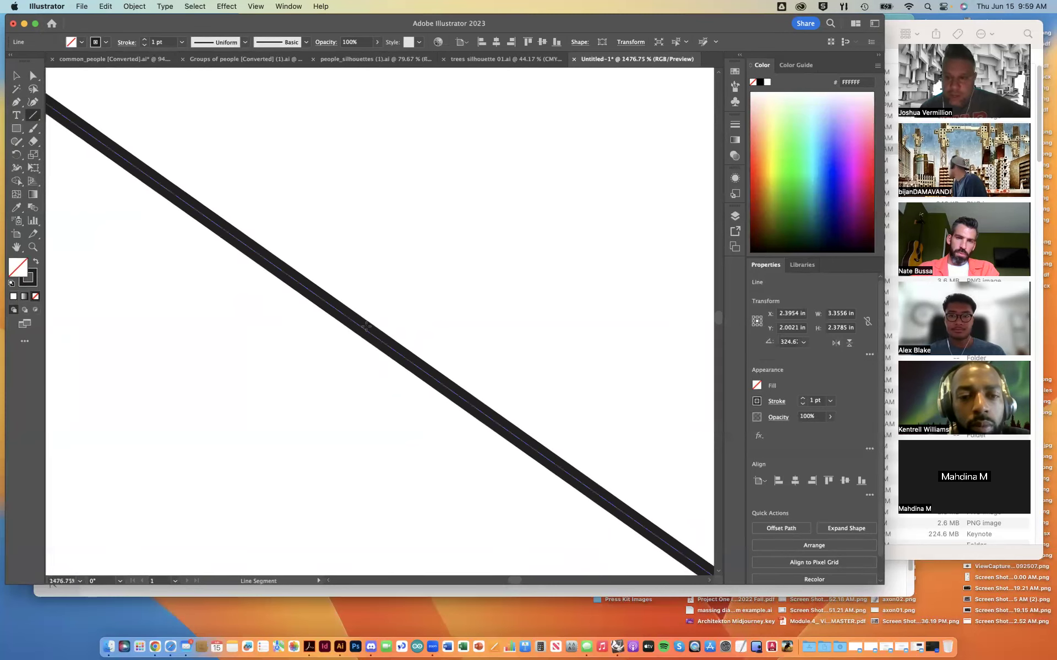
scroll(366, 326, "down", 4)
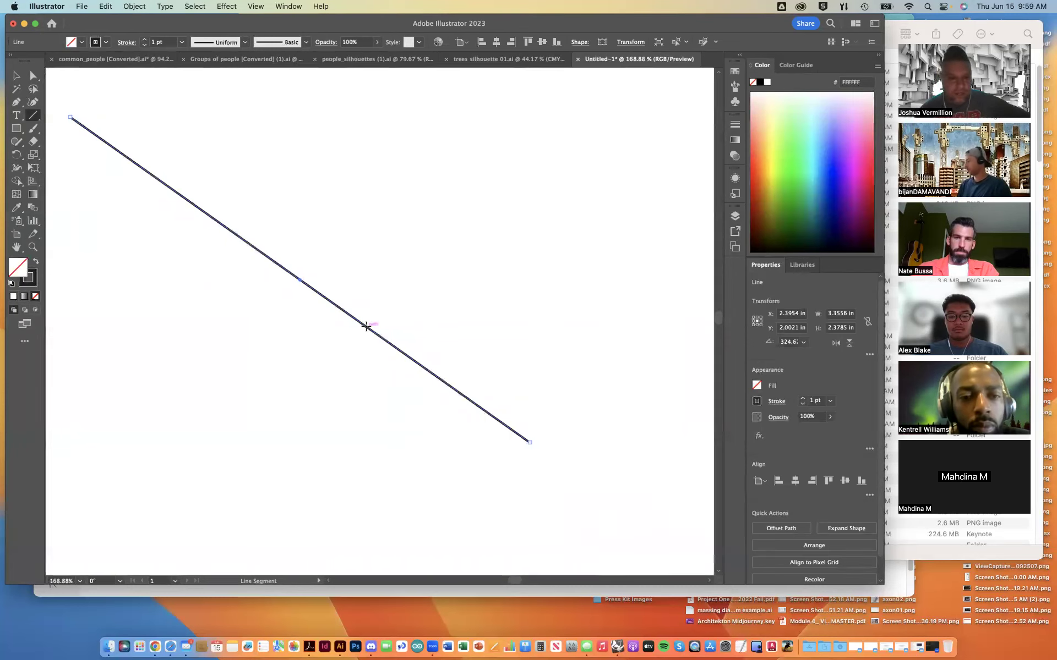
scroll(366, 326, "down", 3)
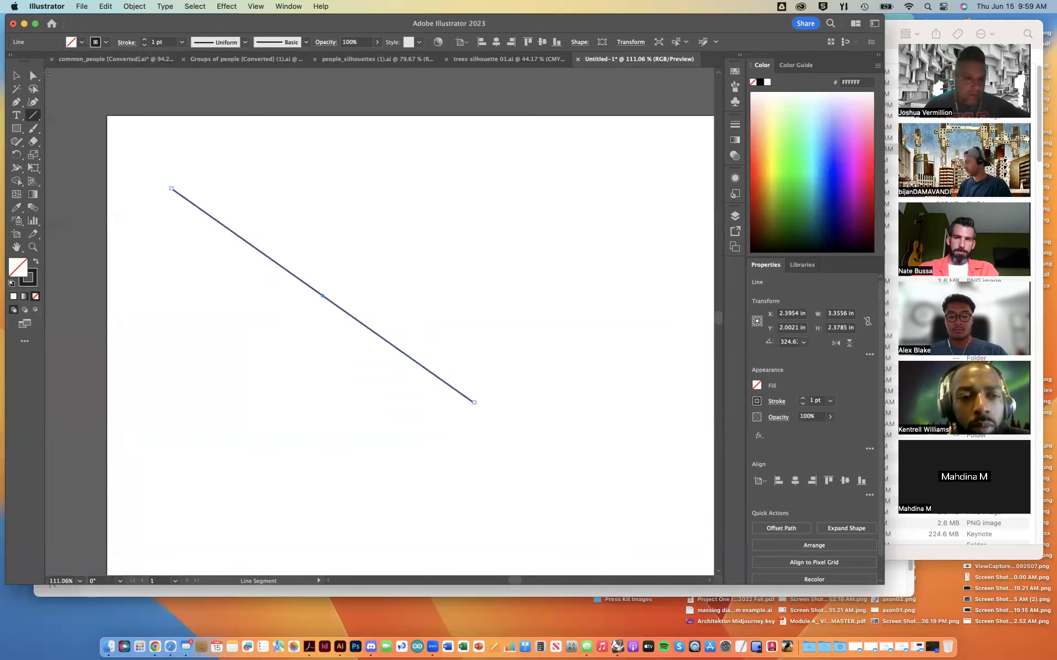
left_click(33, 75)
left_click_drag(473, 403, 315, 358)
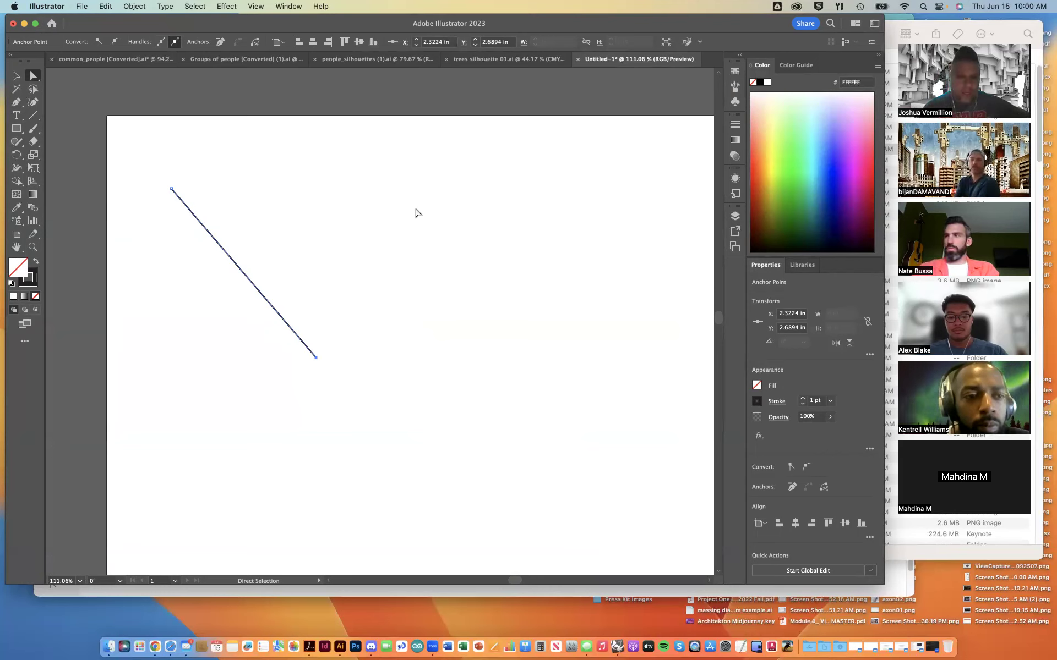
Marquee-select the stray diagonal line, delete it, and zoom out
left_click(16, 75)
left_click_drag(110, 141, 421, 416)
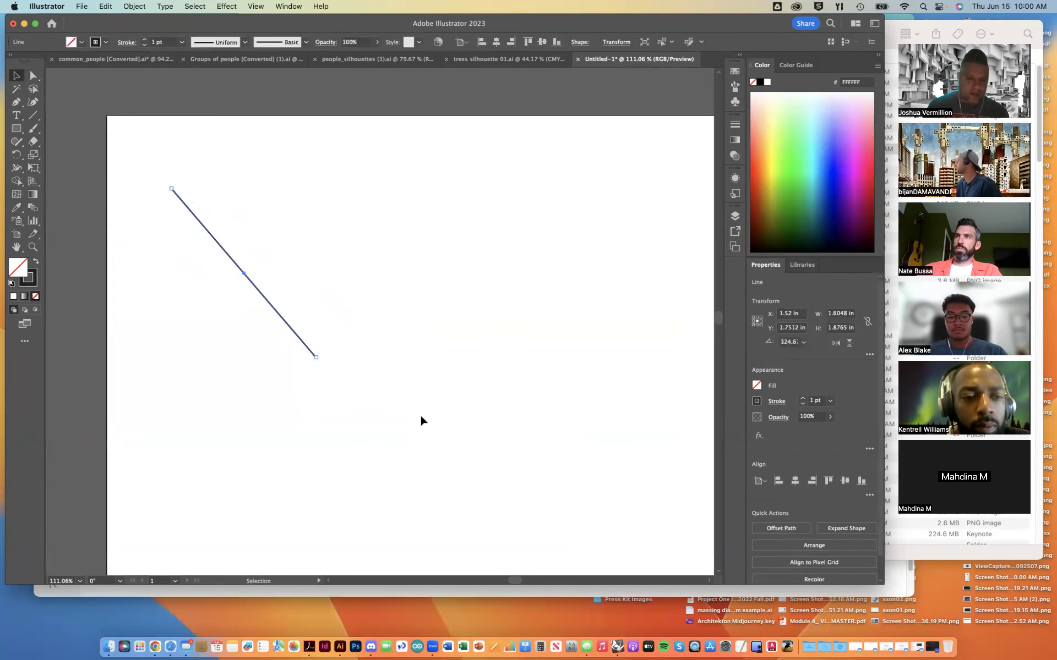
key("Delete")
key("ctrl+minus")
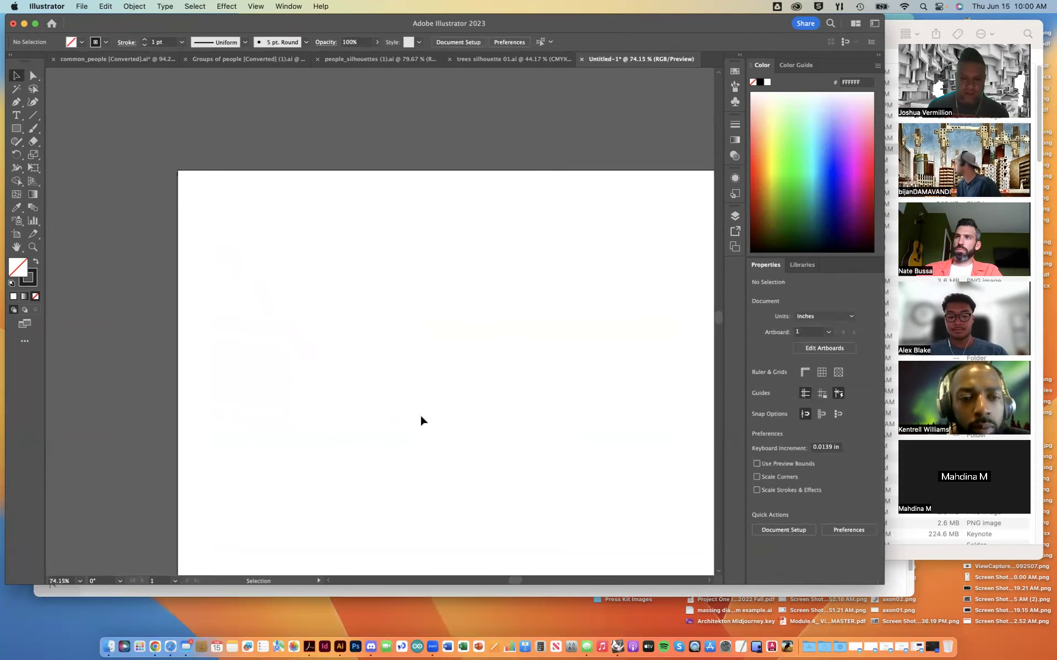
Zoom the blank artboard to about 61% and open the File menu to place an image
scroll(421, 421, "down", 2)
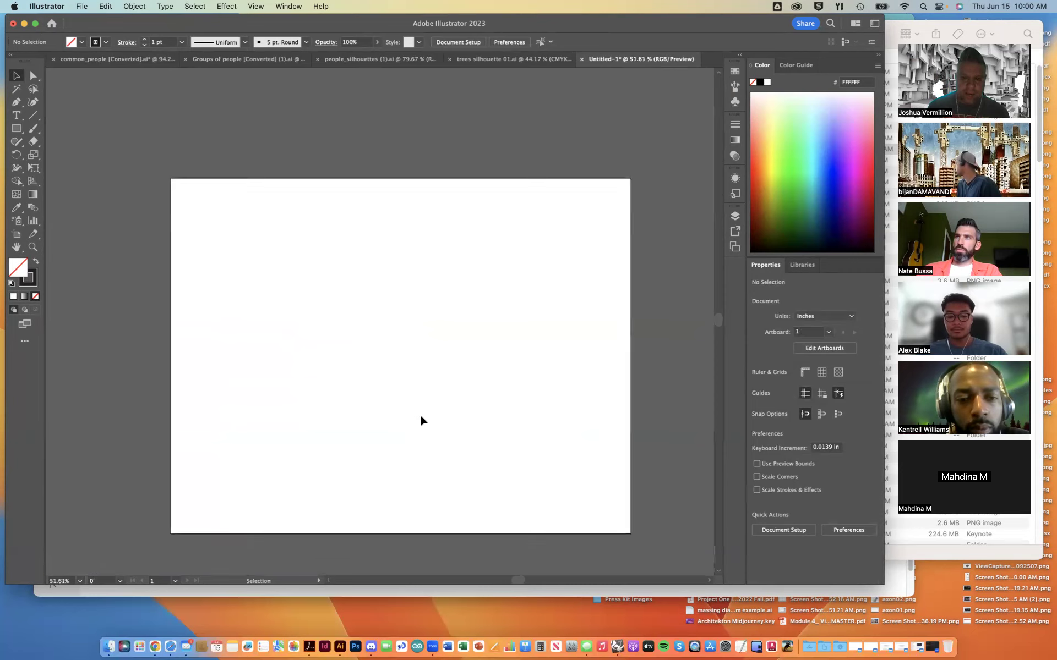
scroll(421, 417, "up", 1)
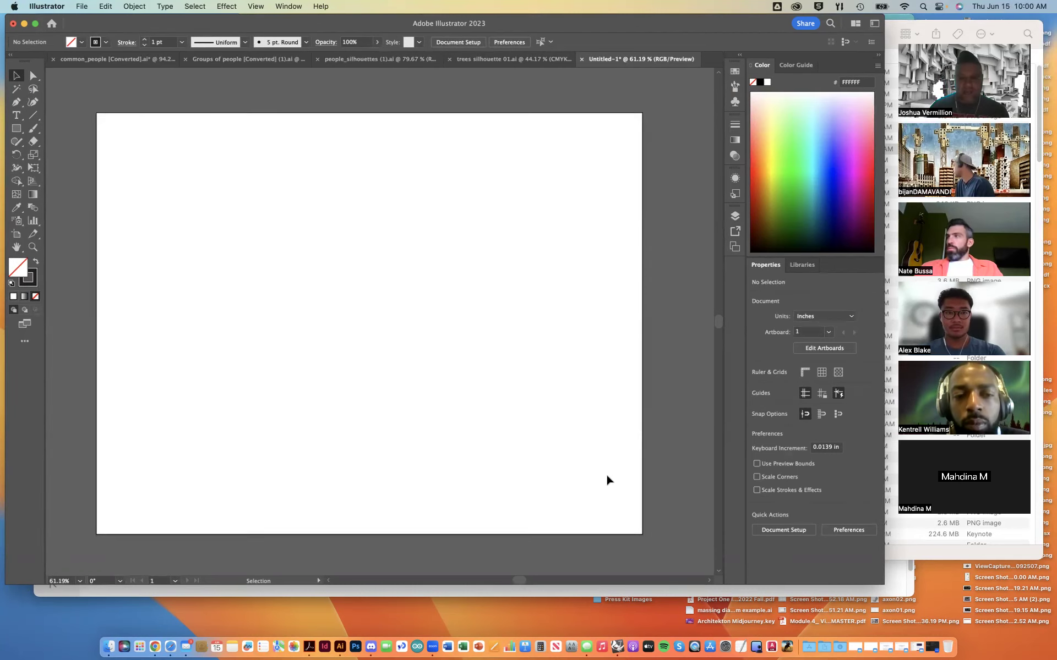
scroll(350, 148, "left", 2)
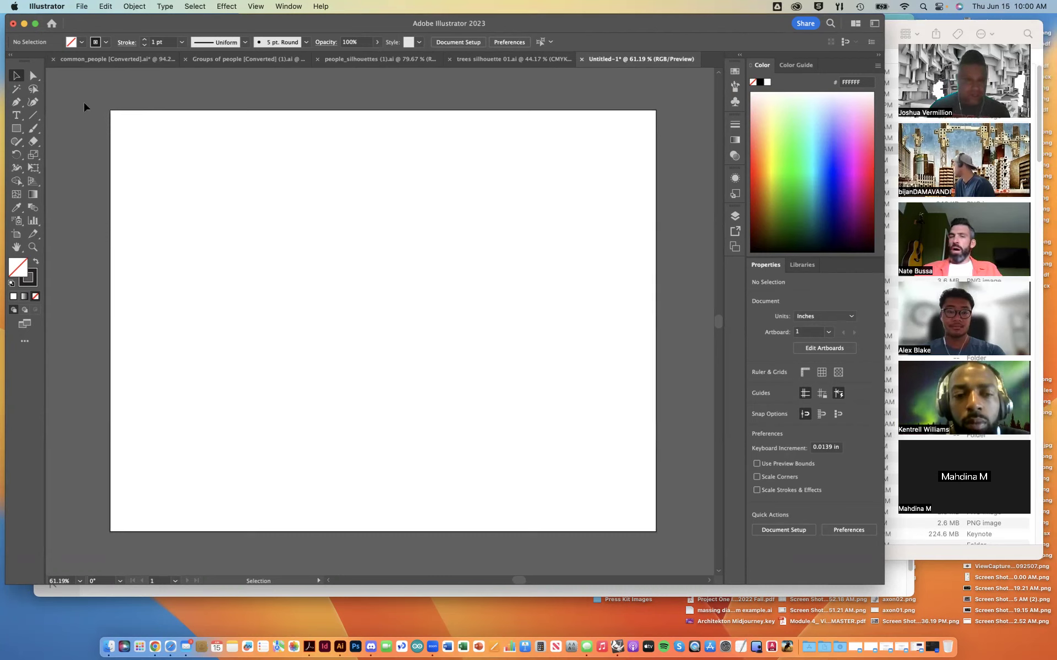
left_click(83, 6)
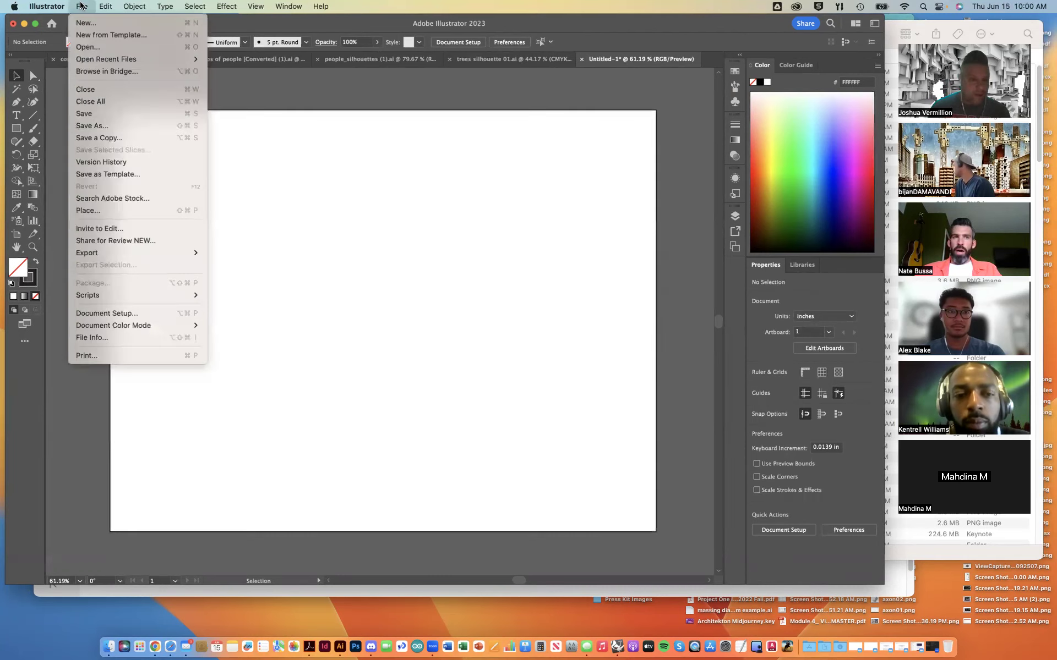
In Place, sort by Date Added, preview iso01.png, and confirm it for placing
left_click(123, 211)
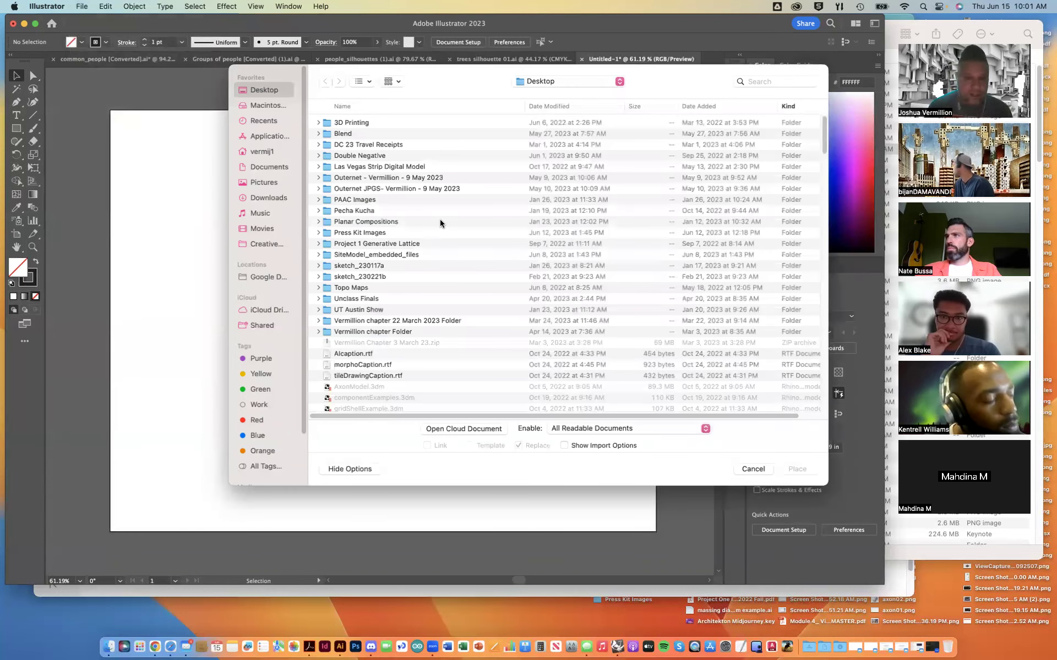
scroll(543, 240, "down", 3)
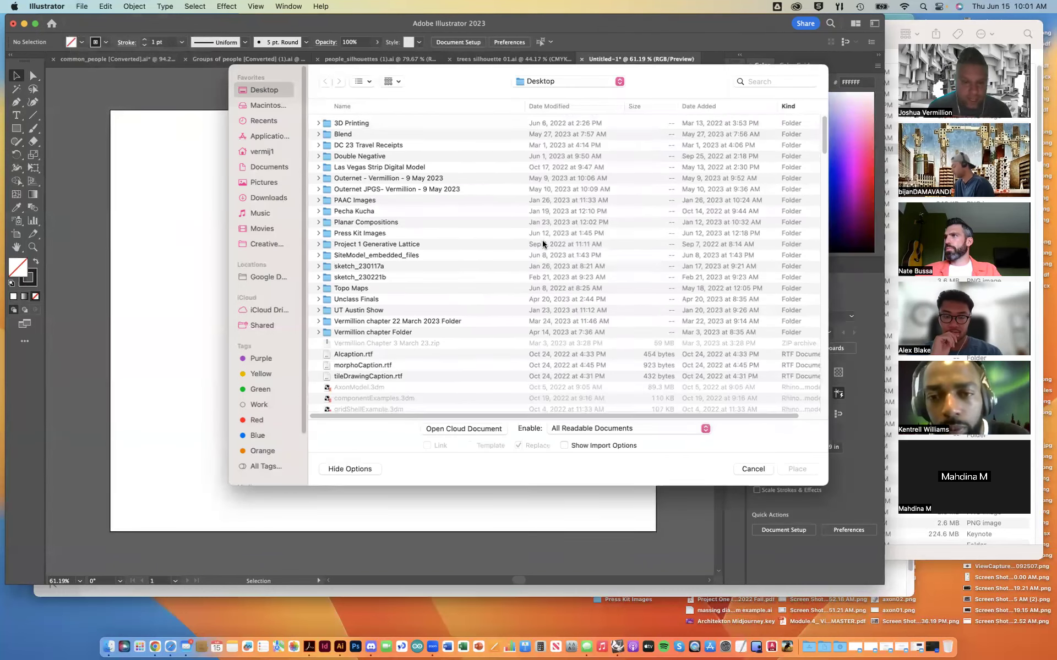
scroll(542, 240, "up", 4)
left_click(737, 104)
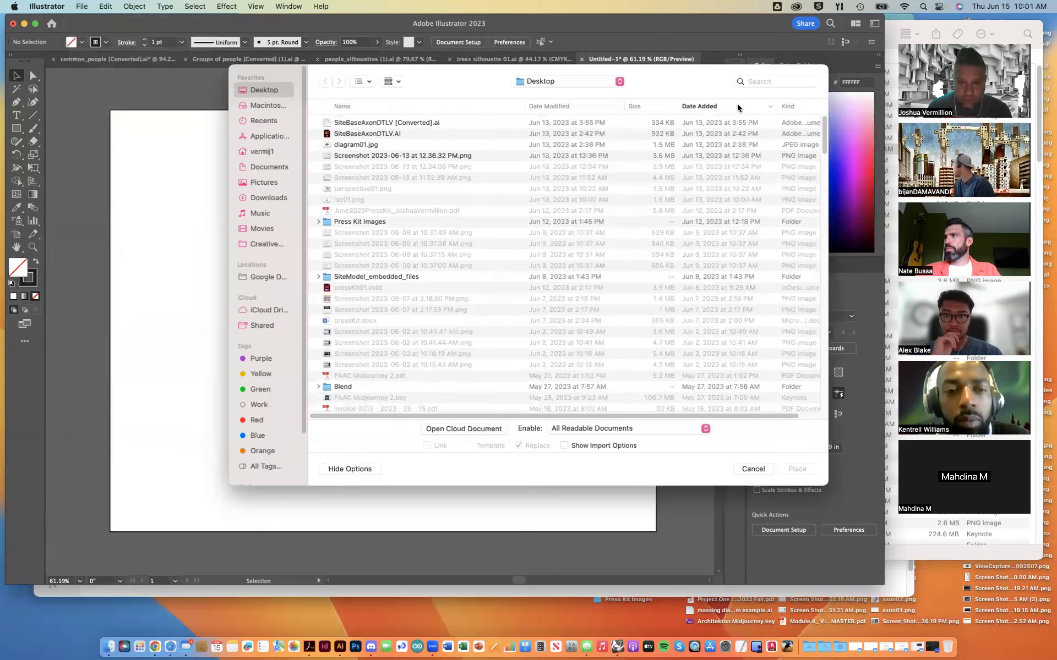
left_click(360, 199)
key("space")
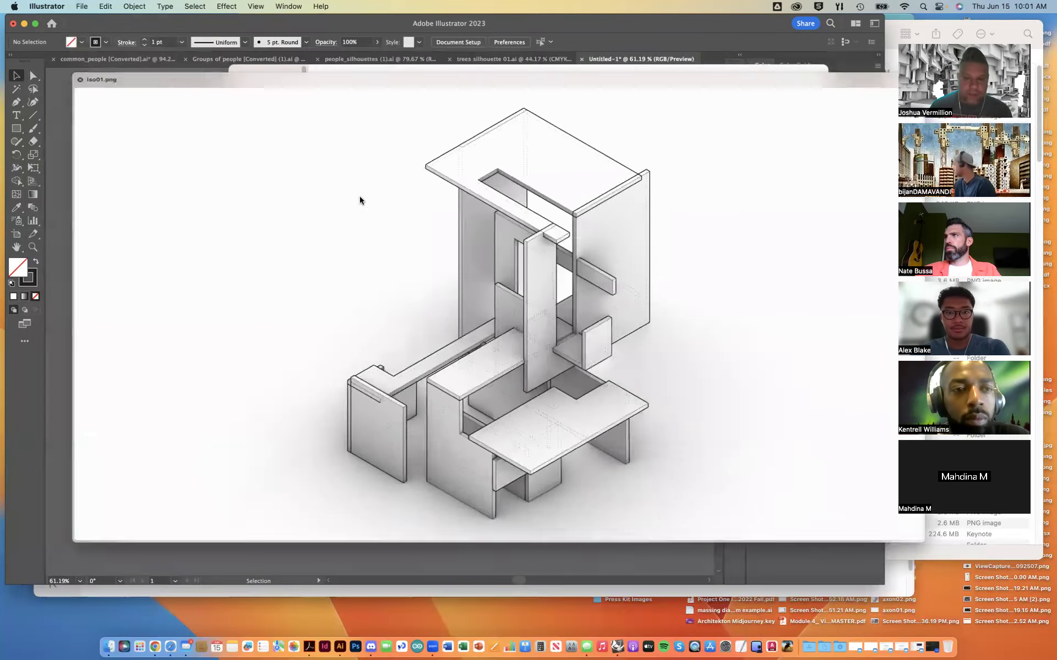
key("space")
key("Return")
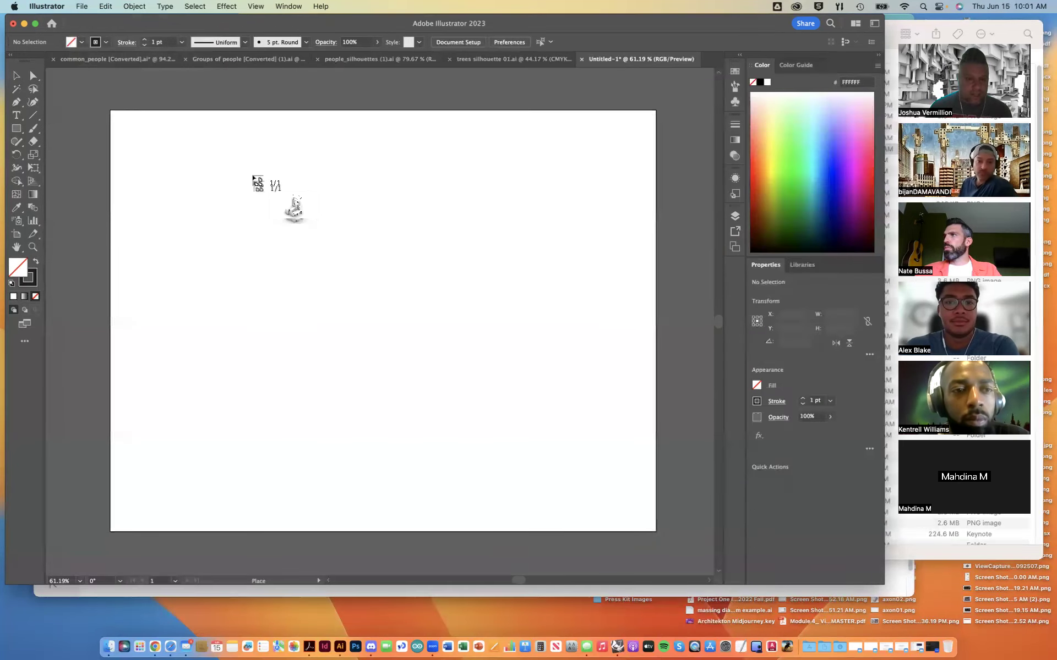
Drop the iso01.png render onto the artboard at full size
left_click(118, 120)
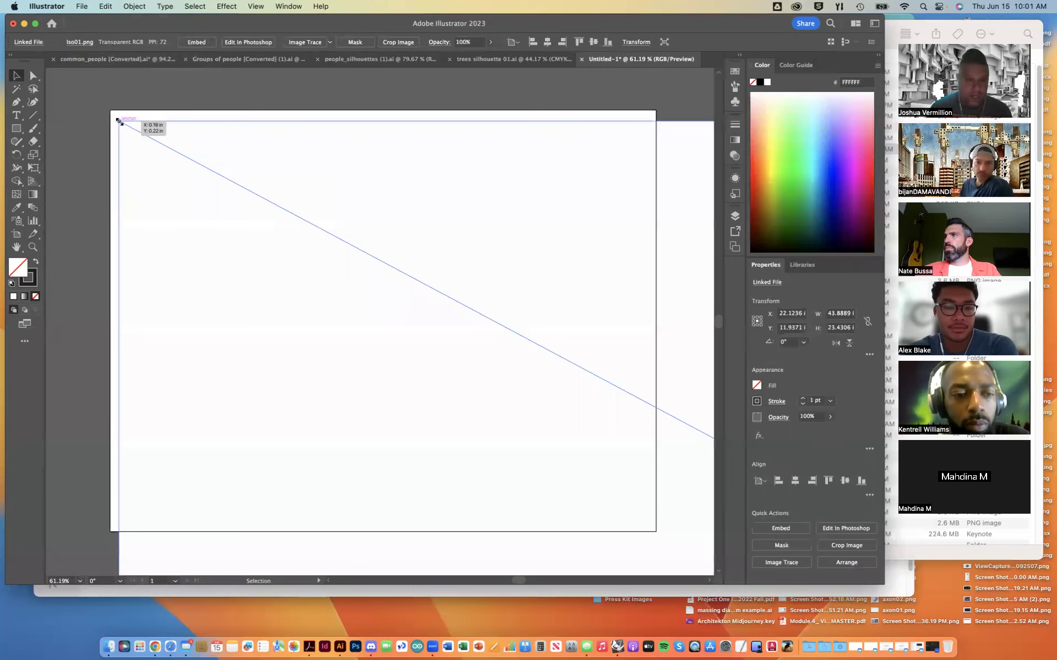
scroll(259, 198, "down", 6)
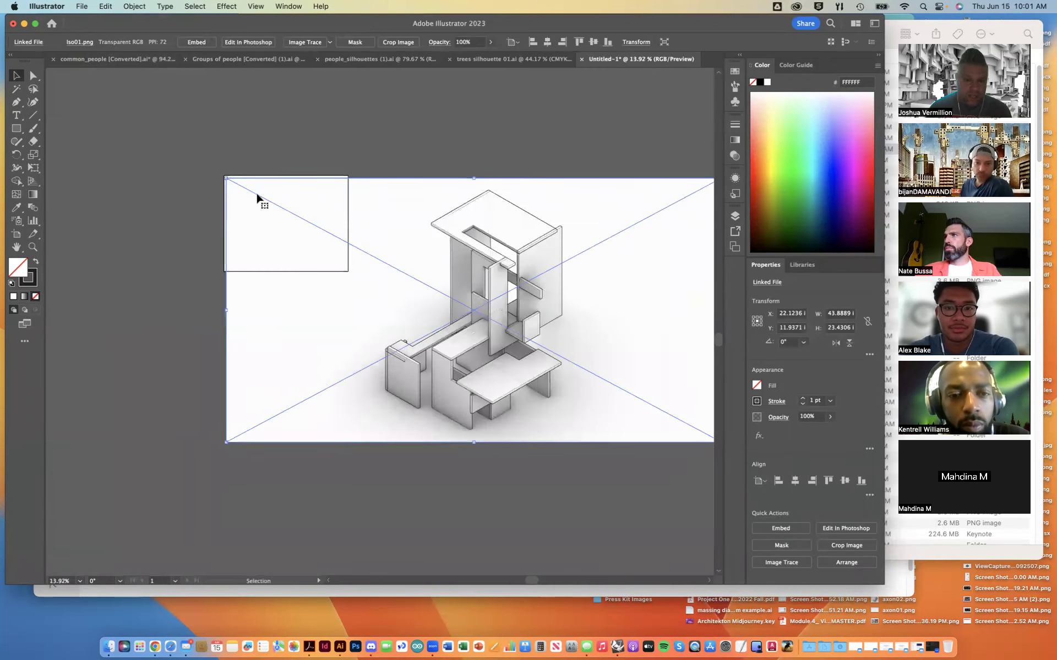
scroll(258, 198, "up", 2)
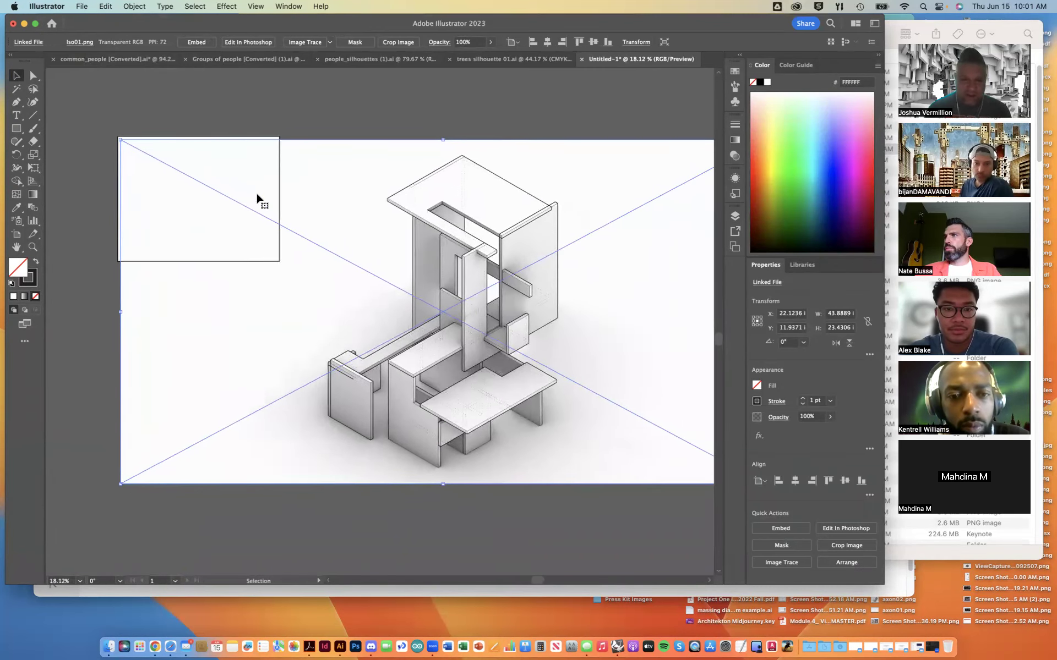
scroll(257, 197, "right", 4)
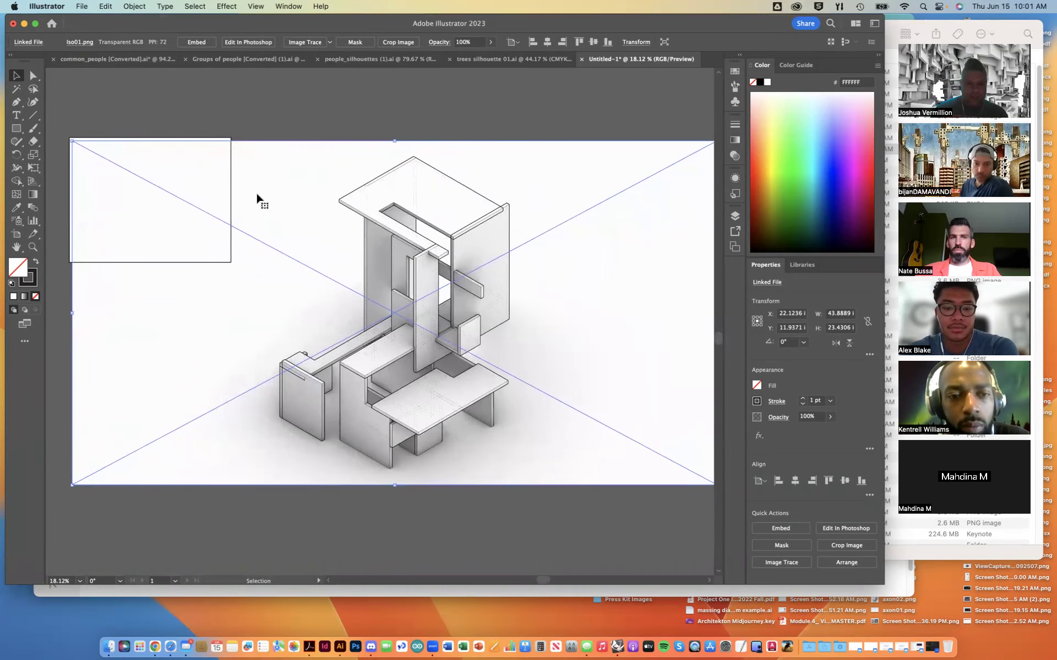
scroll(257, 195, "down", 1)
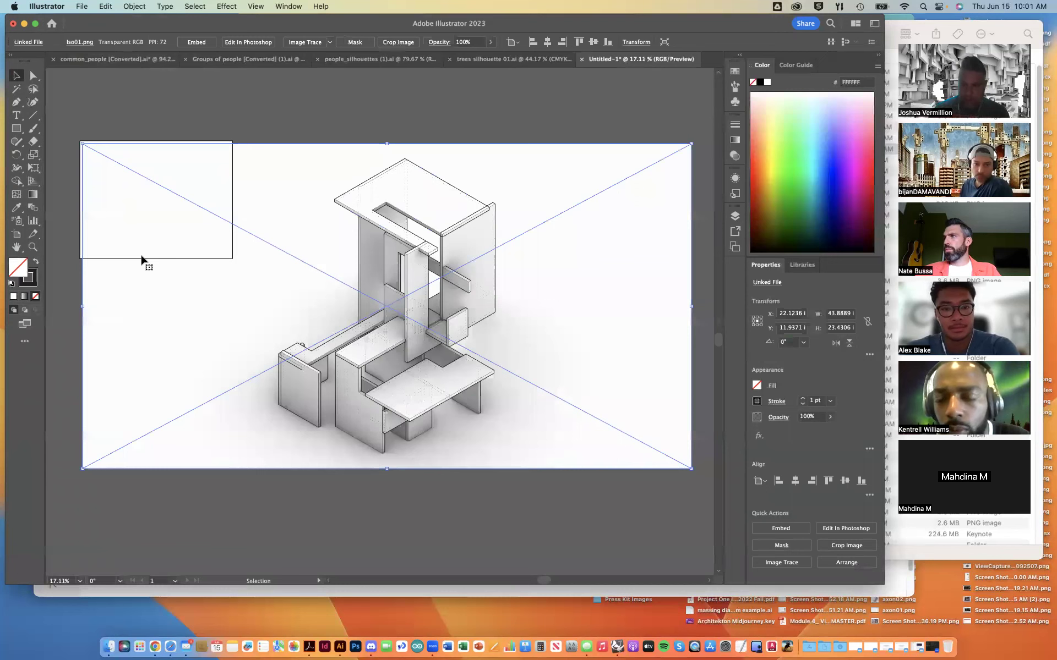
scroll(206, 284, "up", 3)
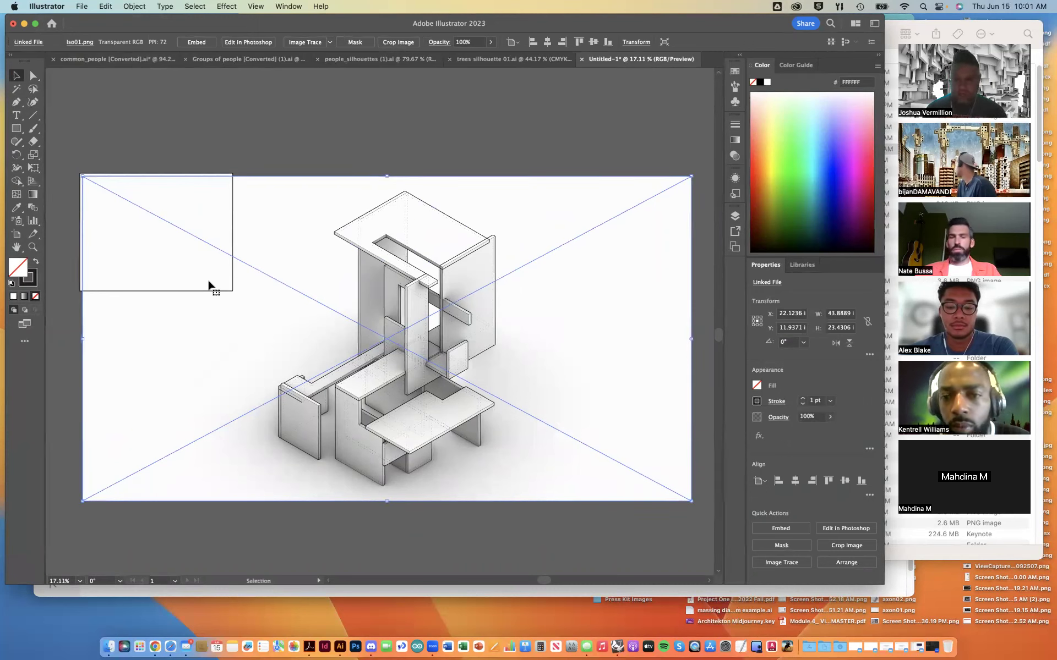
left_click_drag(202, 278, 372, 321)
scroll(341, 290, "down", 2)
scroll(338, 282, "down", 5)
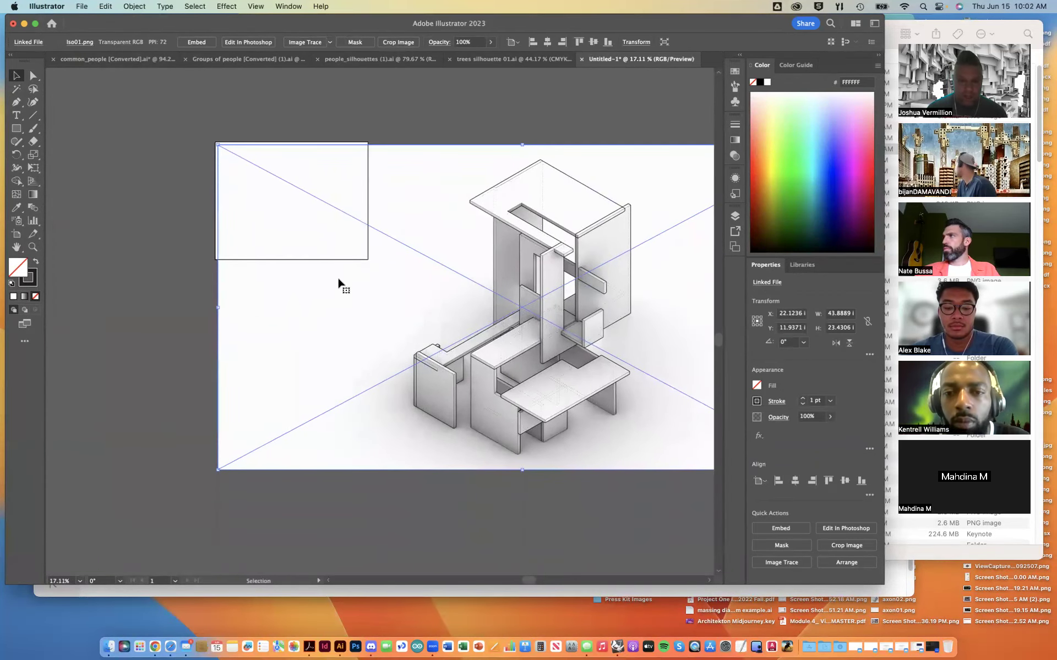
scroll(338, 280, "up", 5)
scroll(338, 279, "right", 5)
scroll(337, 280, "left", 7)
scroll(337, 280, "right", 5)
scroll(338, 280, "down", 1)
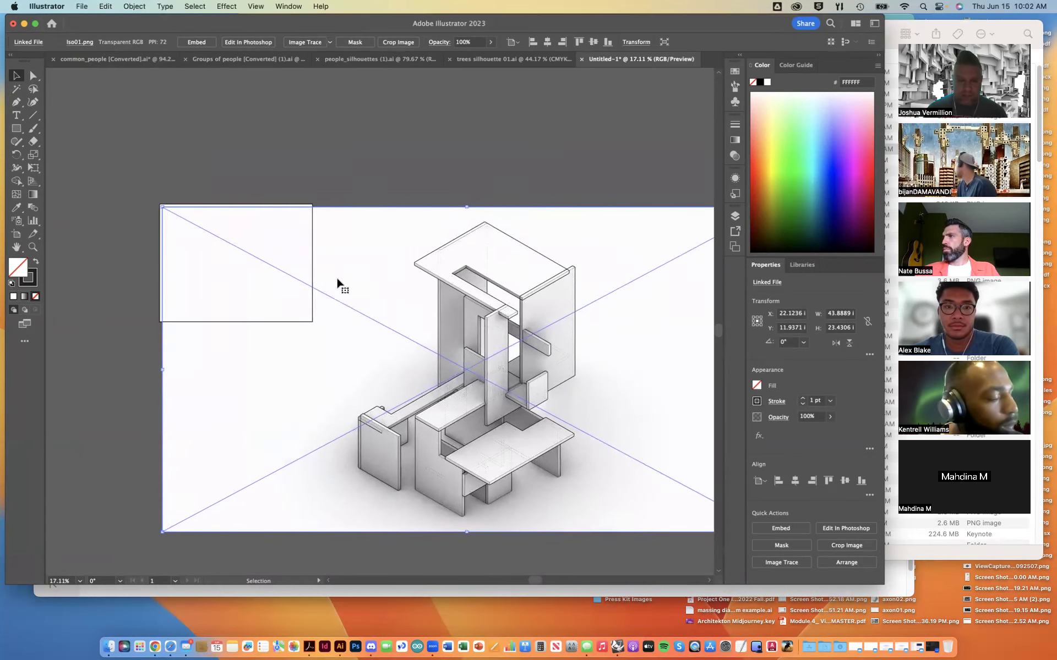
scroll(338, 282, "down", 7)
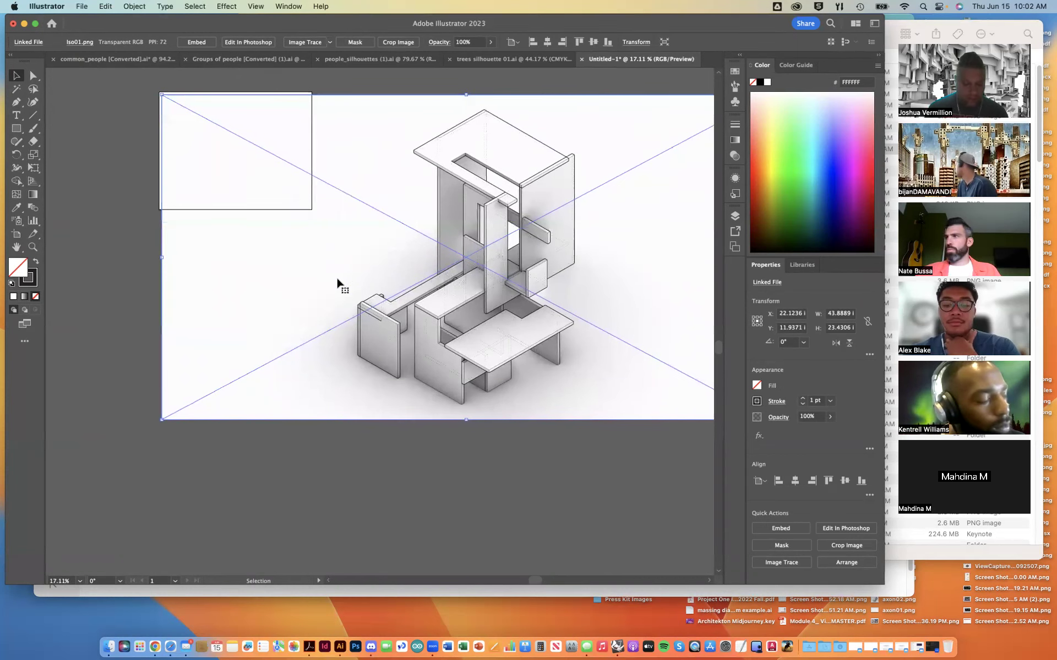
scroll(337, 281, "up", 3)
scroll(337, 280, "down", 4)
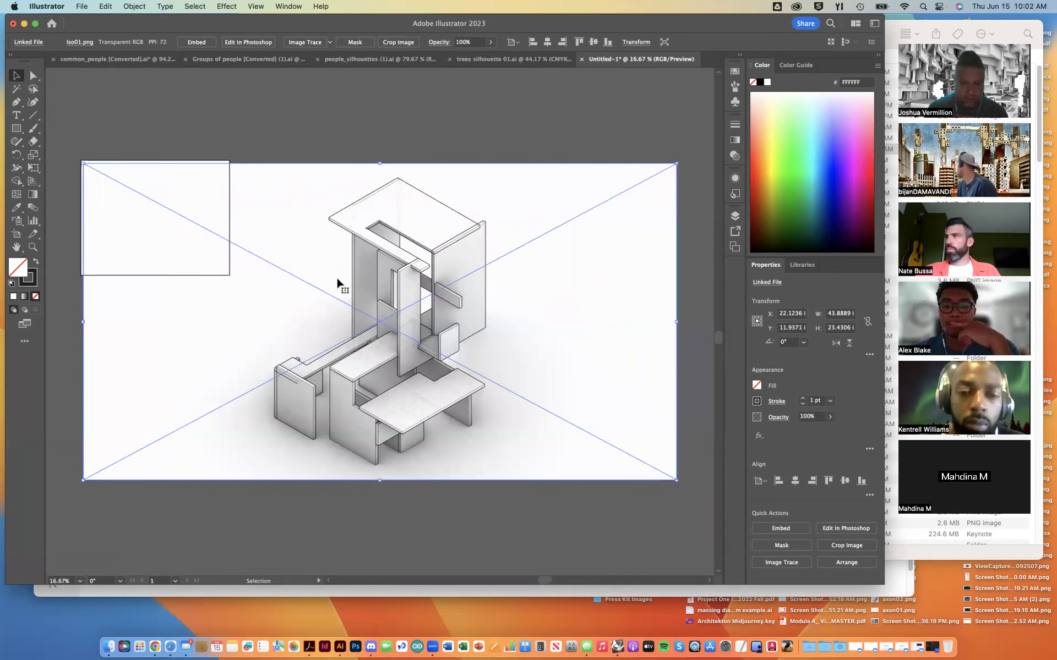
scroll(338, 282, "up", 3)
scroll(337, 282, "down", 5)
key("v")
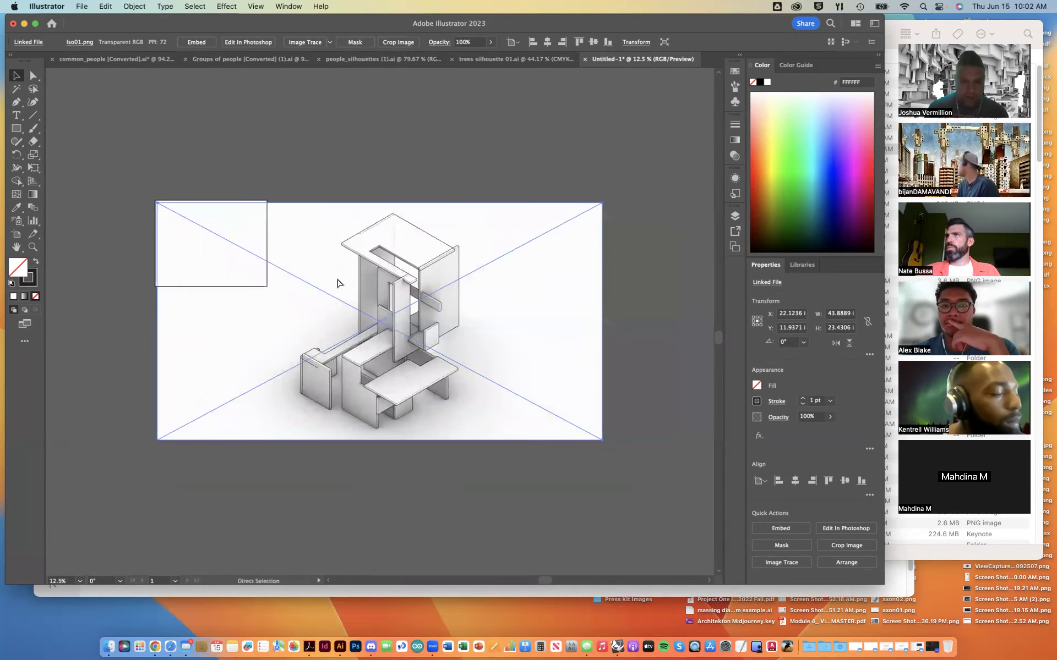
key("super+0")
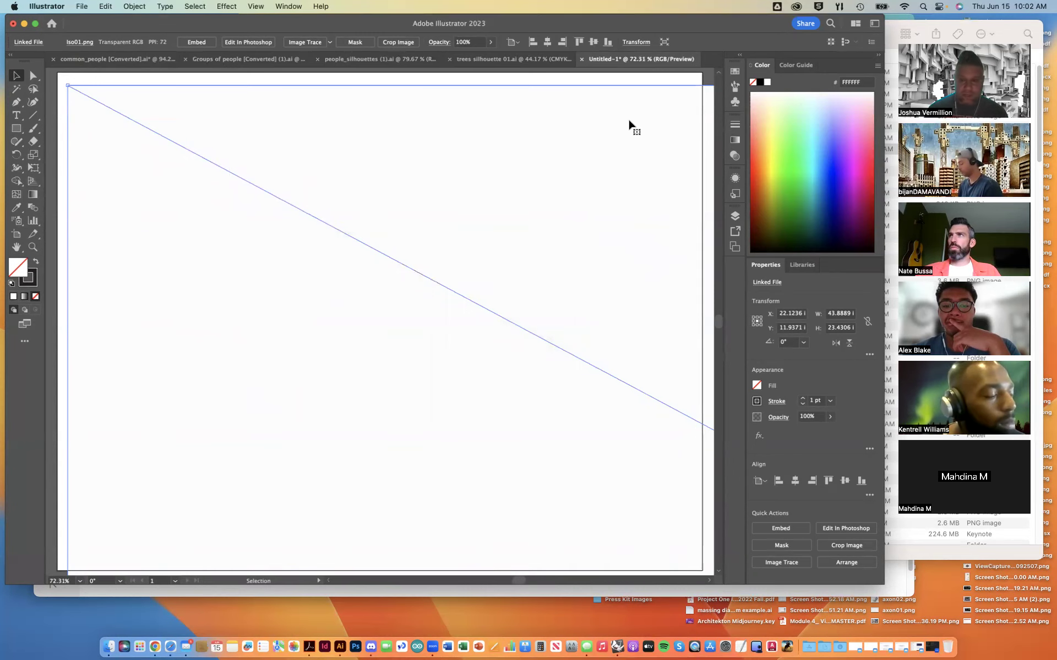
scroll(640, 150, "down", 3)
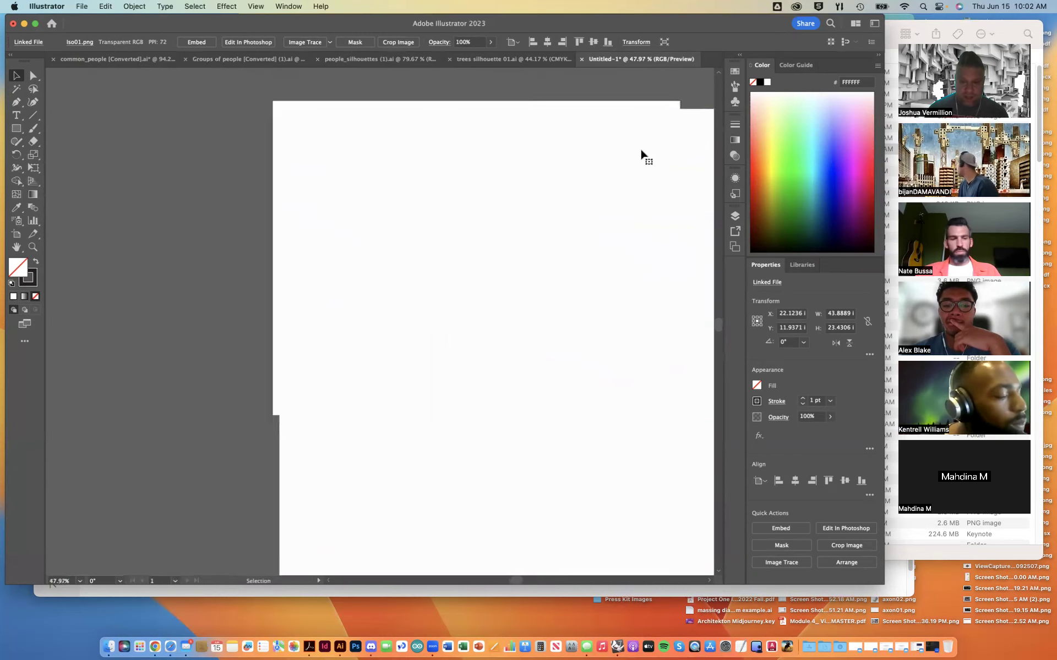
scroll(557, 160, "down", 3)
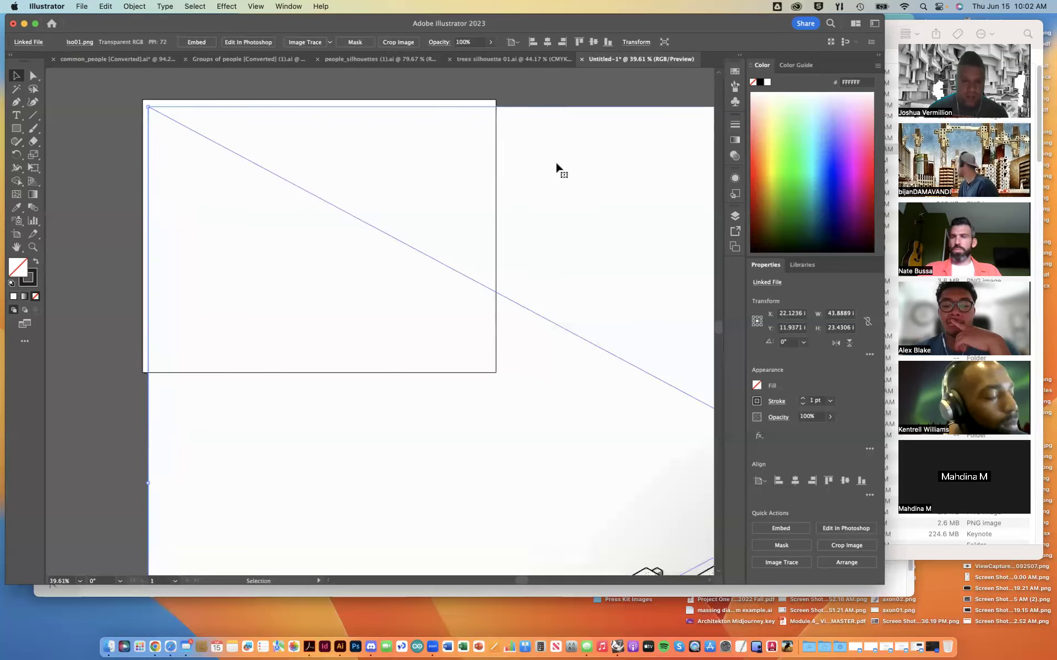
scroll(557, 164, "down", 5)
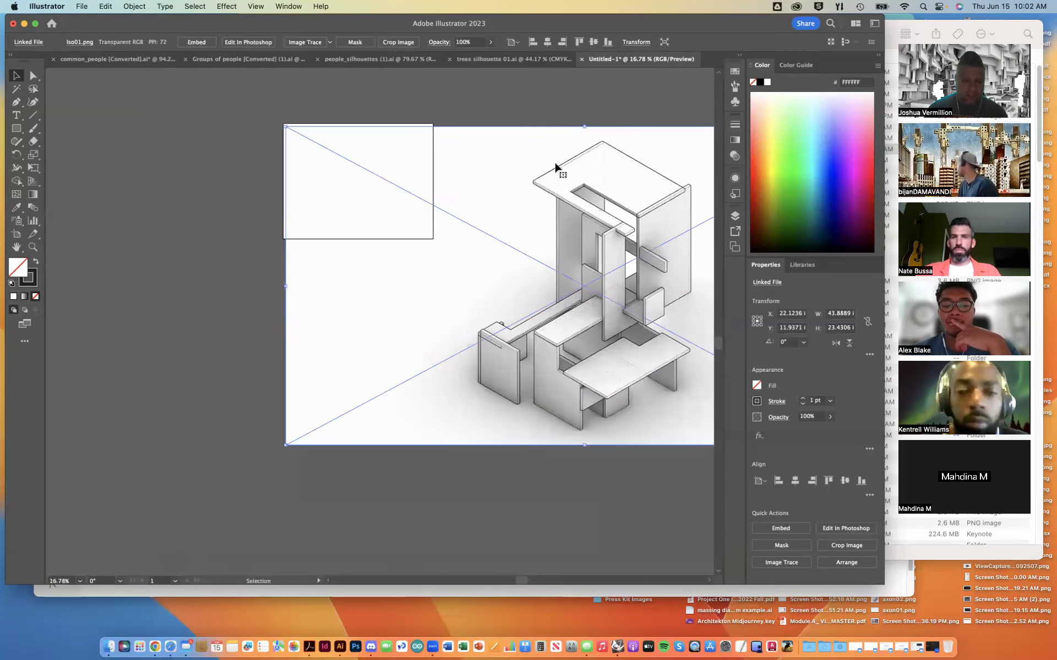
scroll(337, 212, "right", 5)
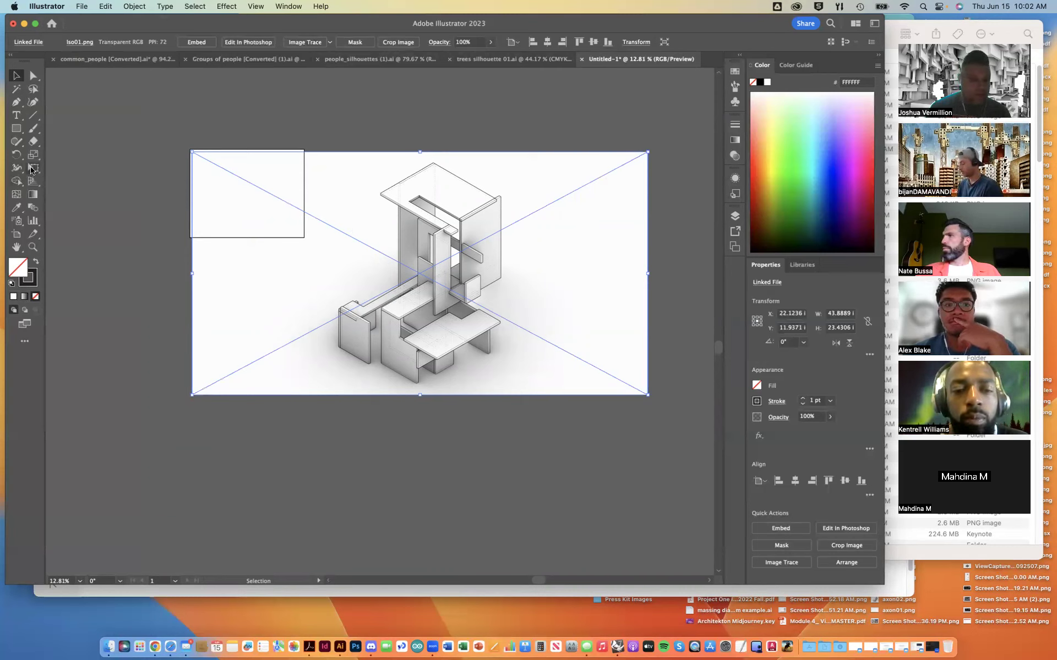
Shift-drag the render's corner handle to scale it to about 10.57 × 5.64 in
left_click_drag(648, 394, 302, 242)
scroll(270, 183, "up", 3)
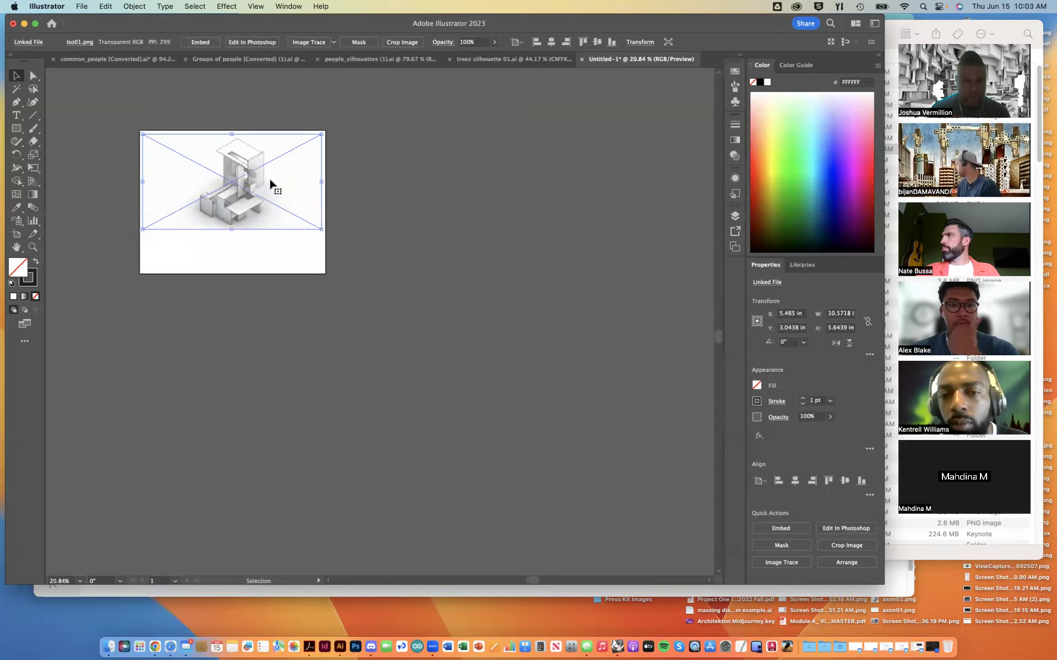
scroll(270, 183, "up", 5)
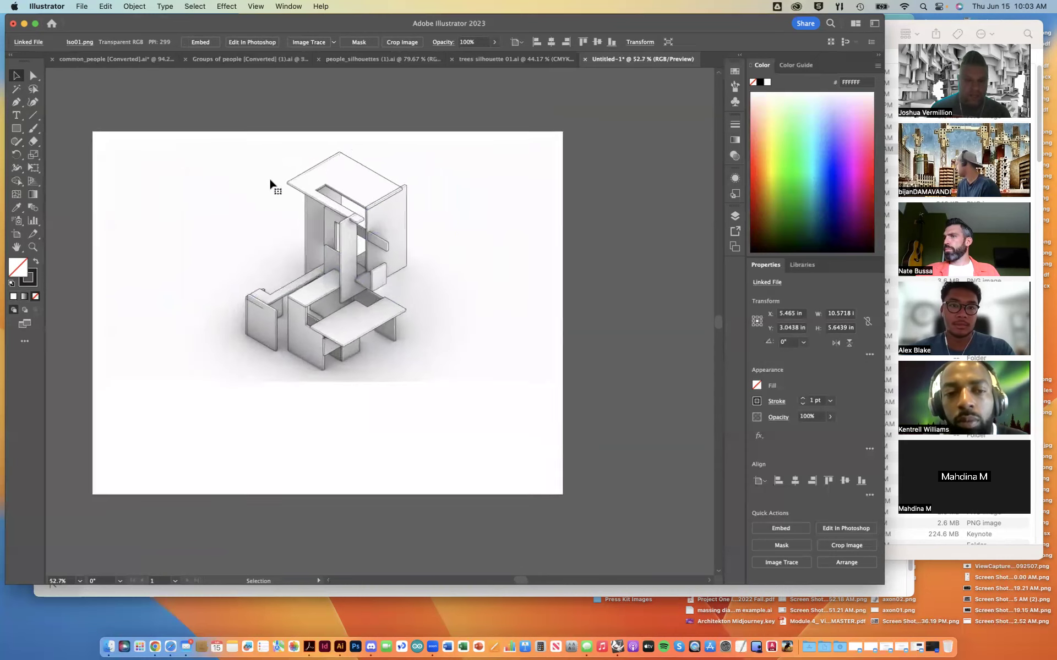
scroll(271, 183, "up", 1)
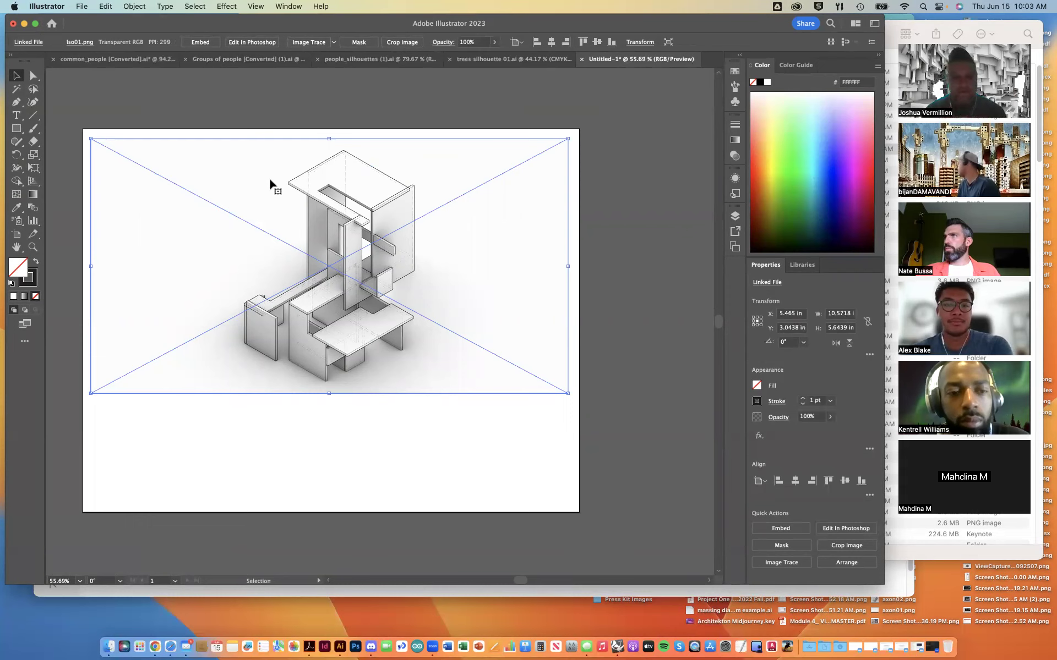
scroll(269, 177, "down", 1)
scroll(269, 178, "down", 2)
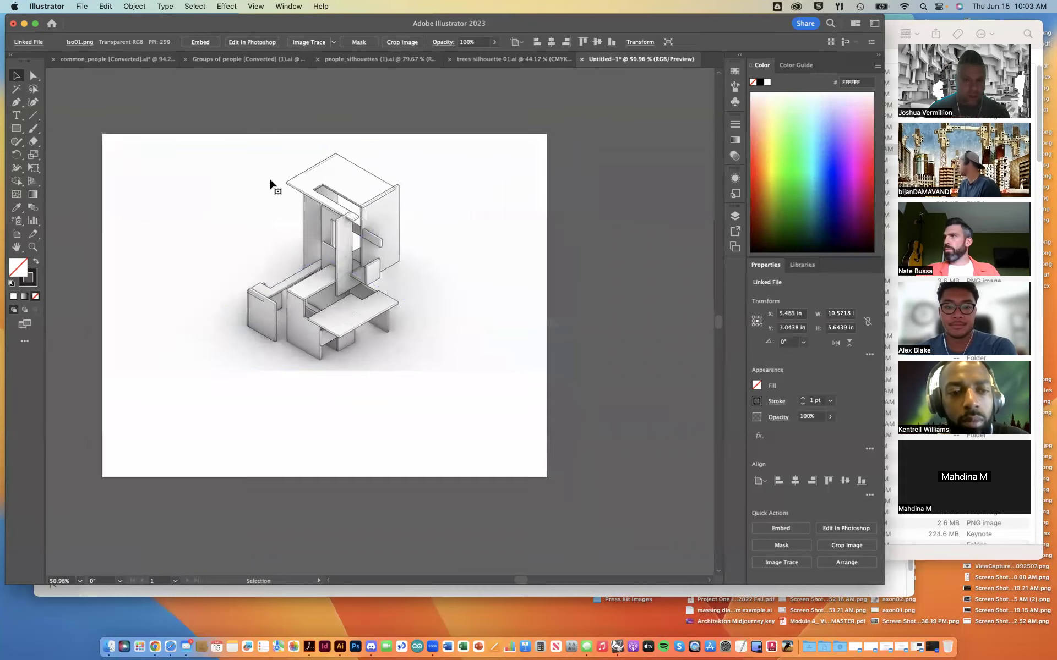
Deselect and reselect the render, then widen the Illustrator window
left_click(681, 127)
left_click(467, 172)
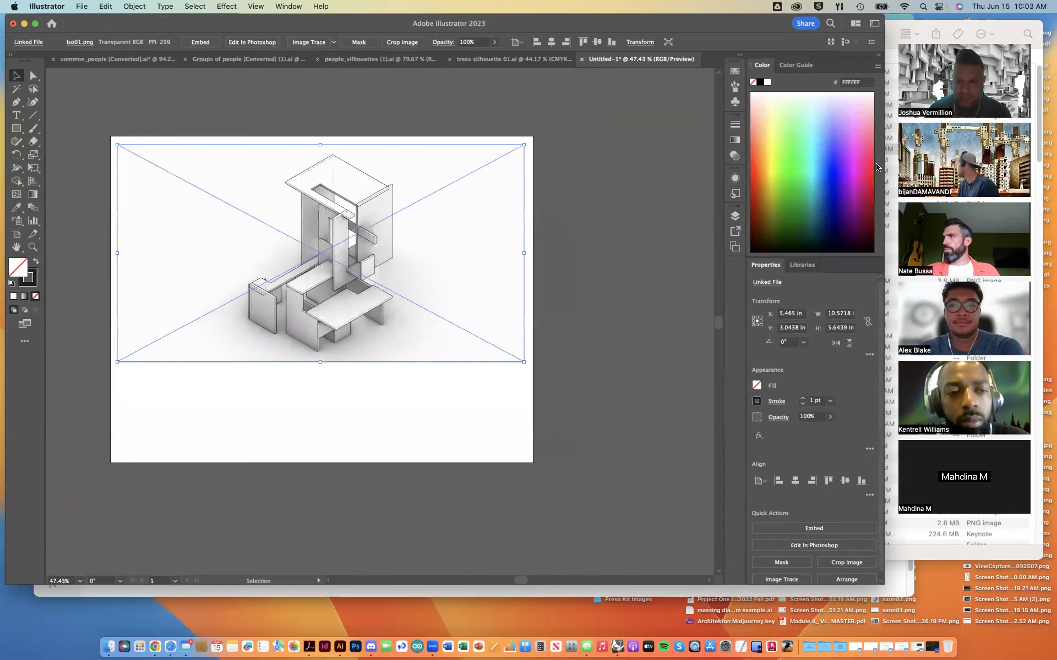
left_click_drag(910, 531, 1006, 535)
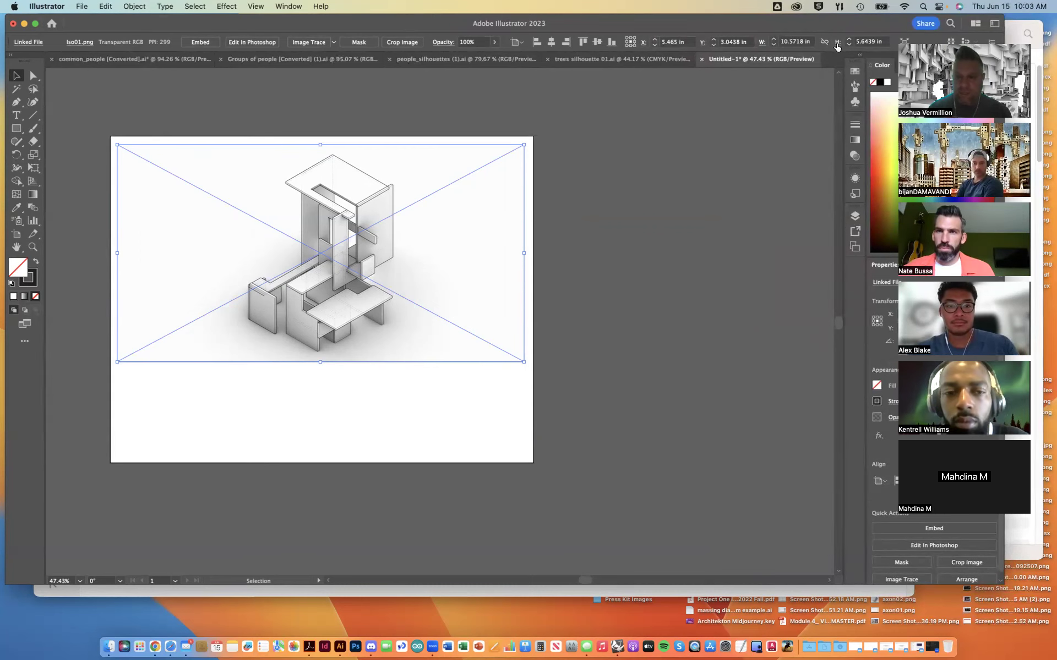
Link width and height and enter W 11 in, resizing the render to 11 × 5.8725 in
left_click(807, 41)
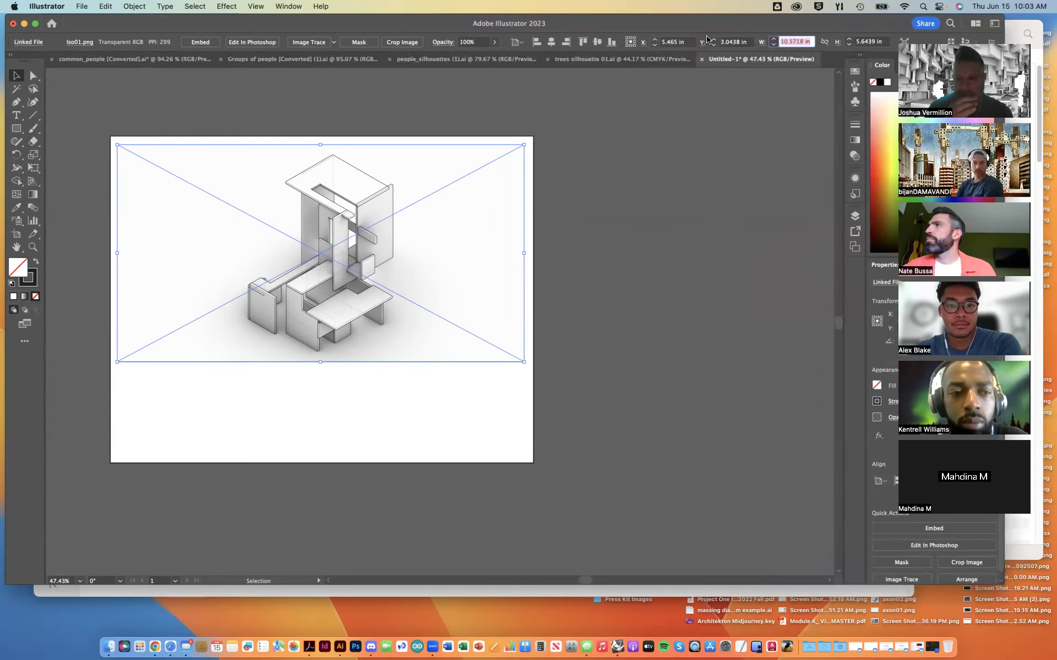
left_click(825, 42)
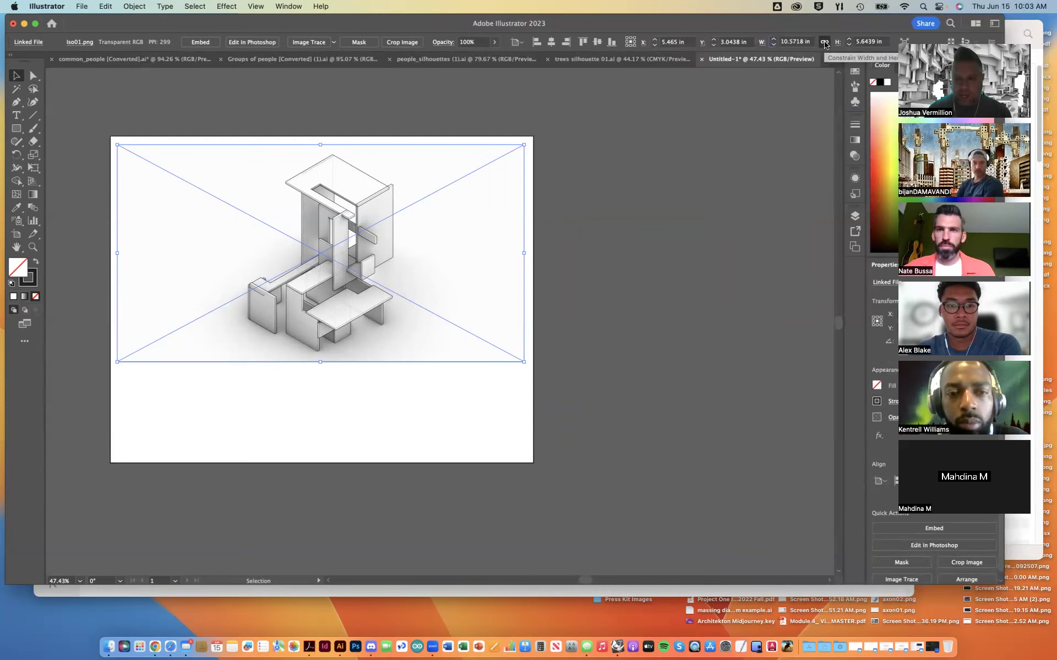
left_click(798, 42)
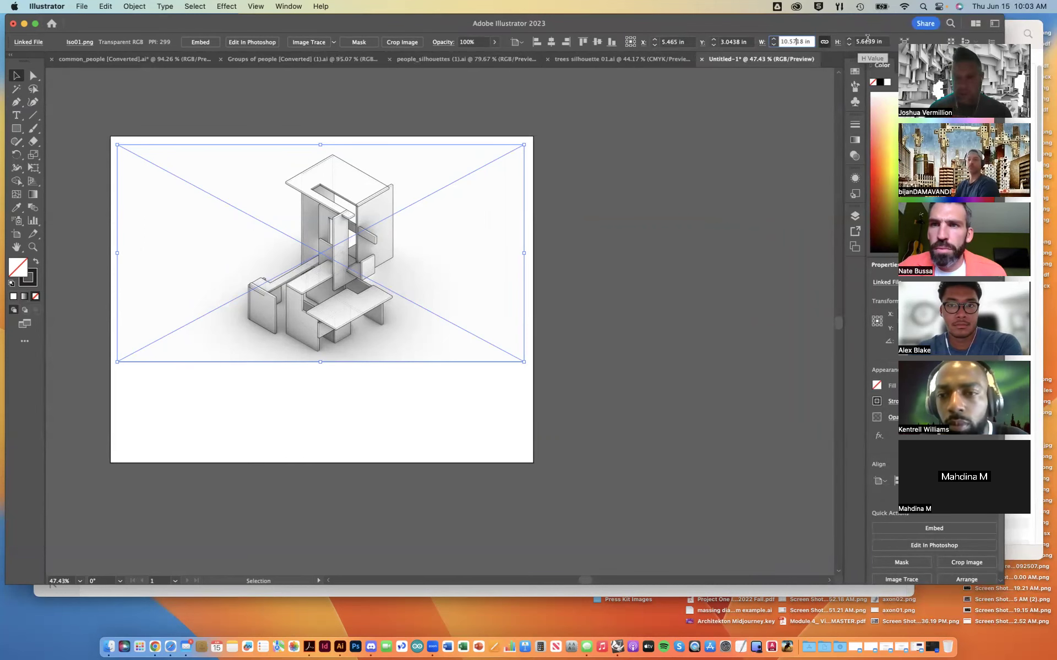
left_click(824, 43)
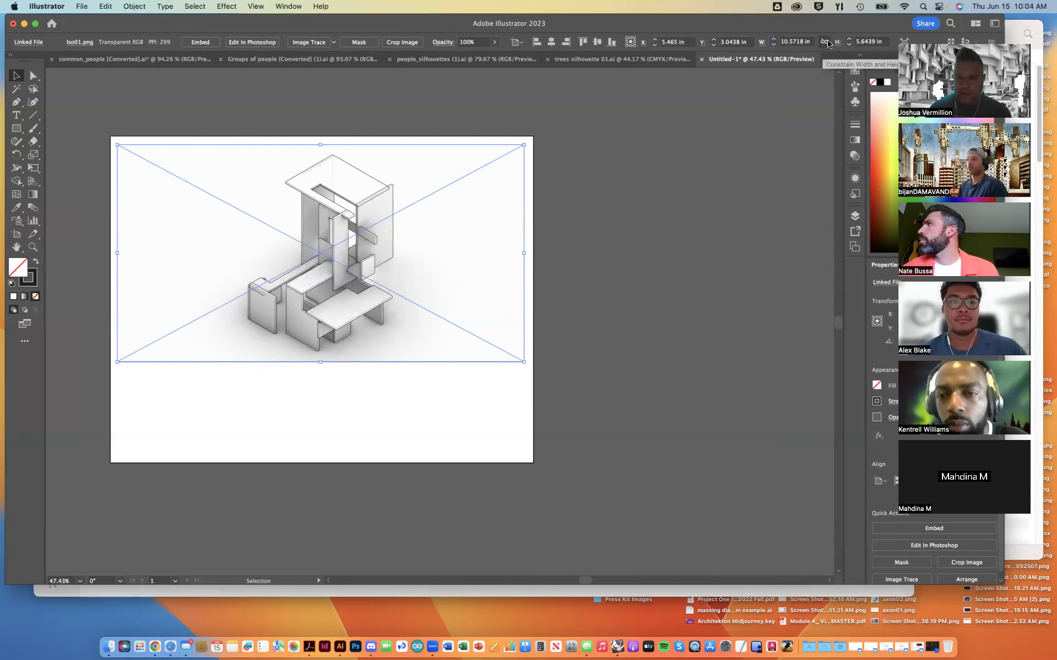
left_click(796, 42)
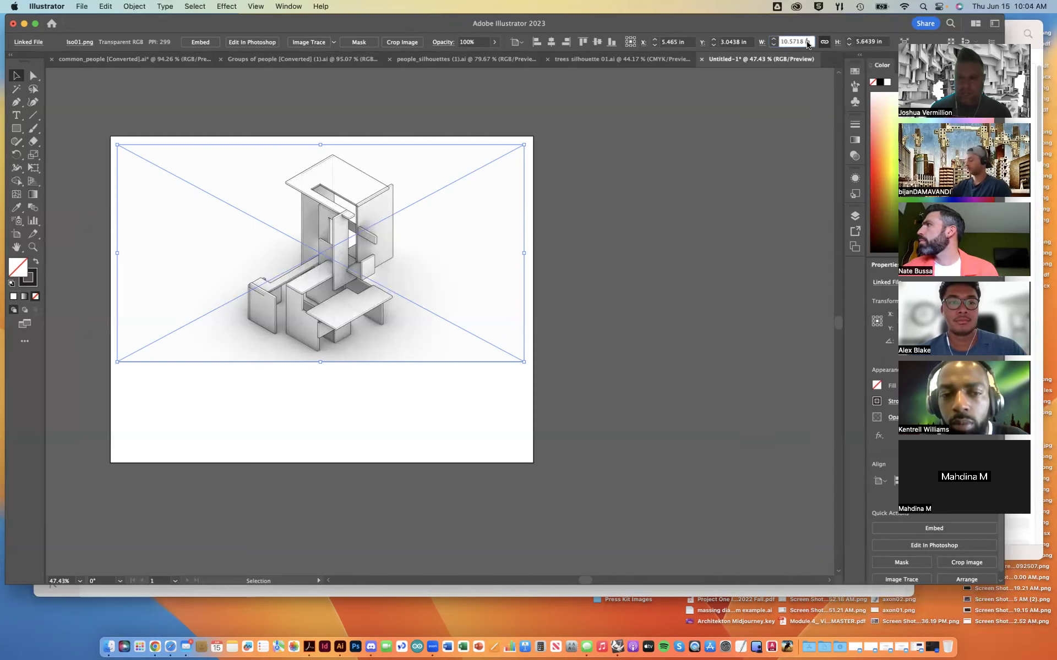
type("11")
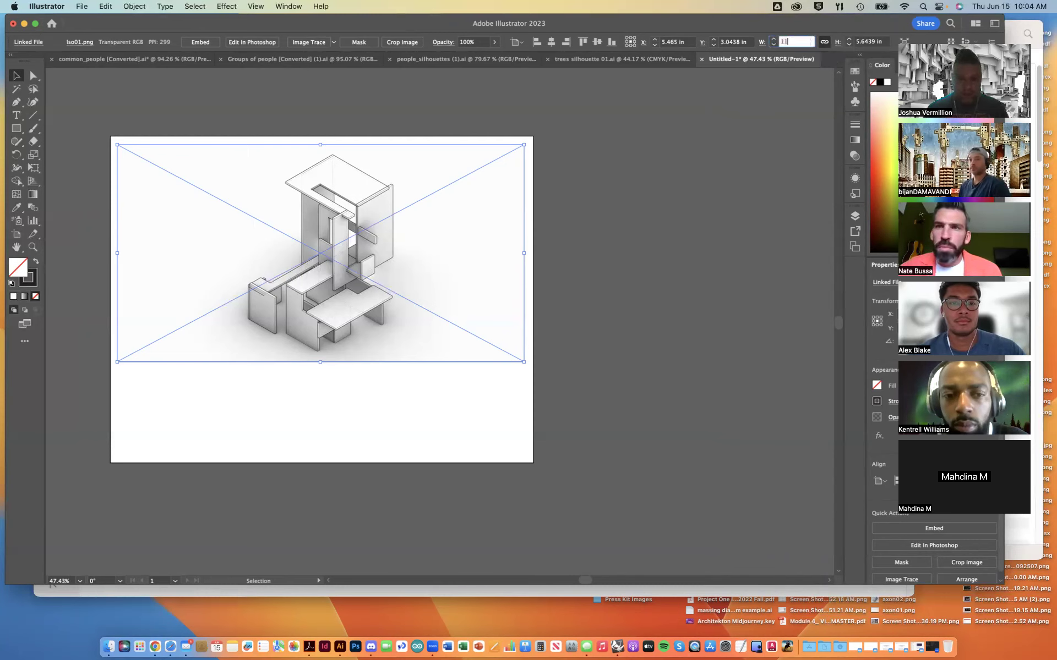
key("Return")
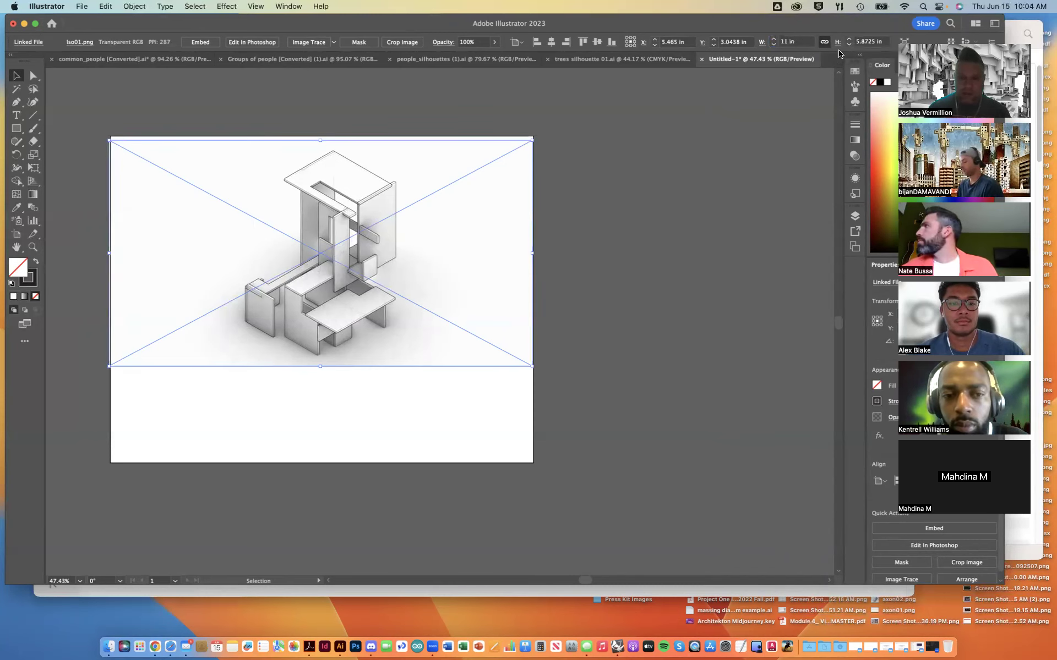
scroll(452, 148, "left", 5)
scroll(452, 151, "left", 3)
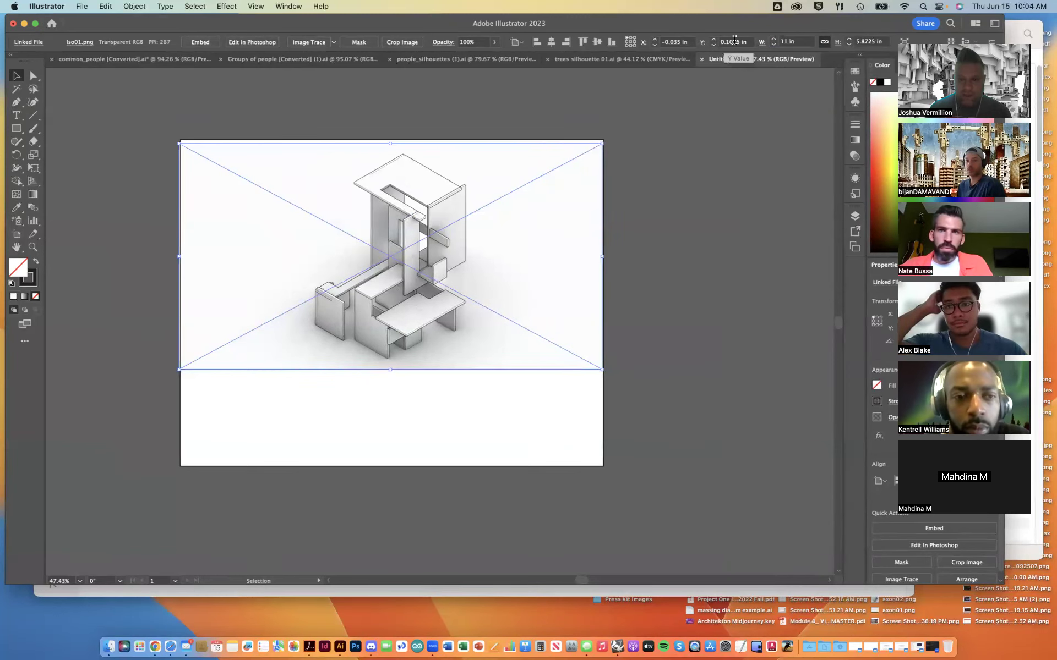
Set the render's X and Y to 0, placing it flush with the artboard top, then deselect
key("Return")
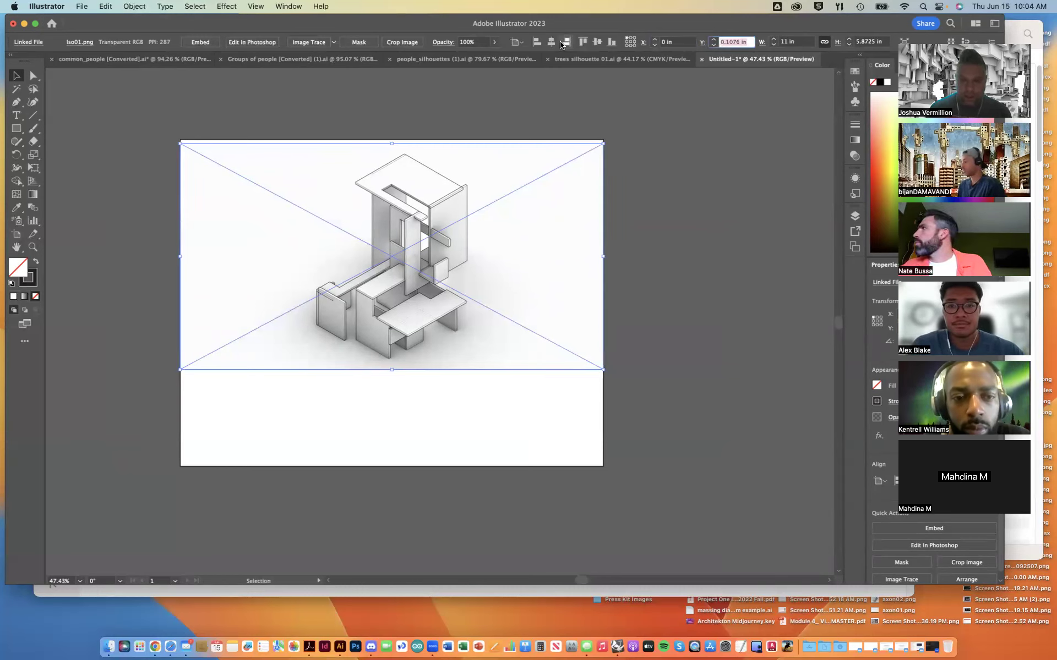
type("0")
key("Return")
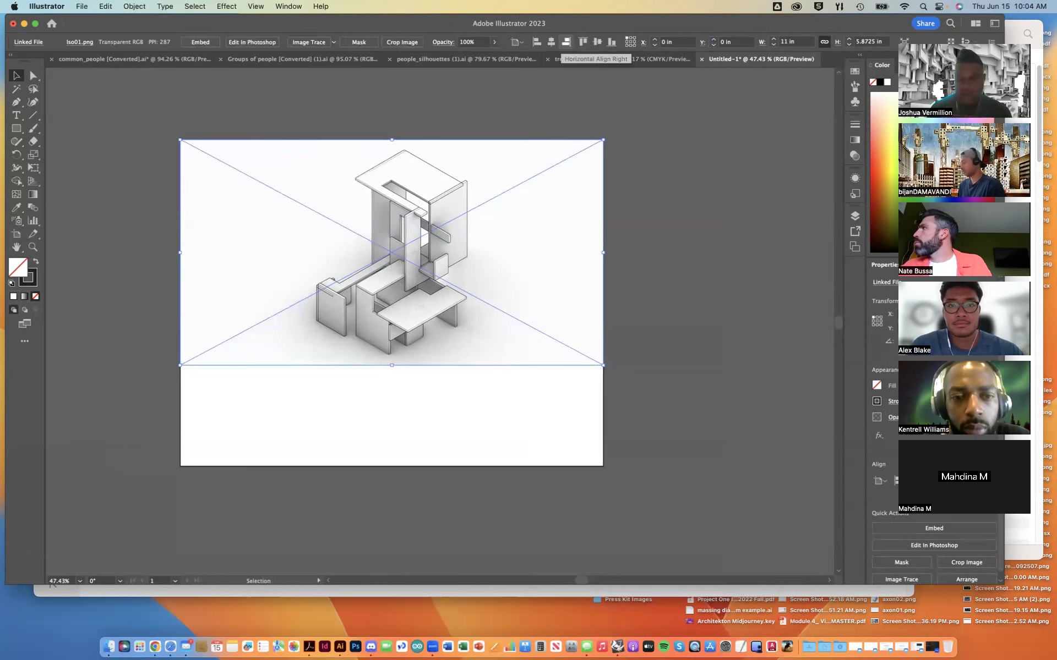
left_click(663, 311)
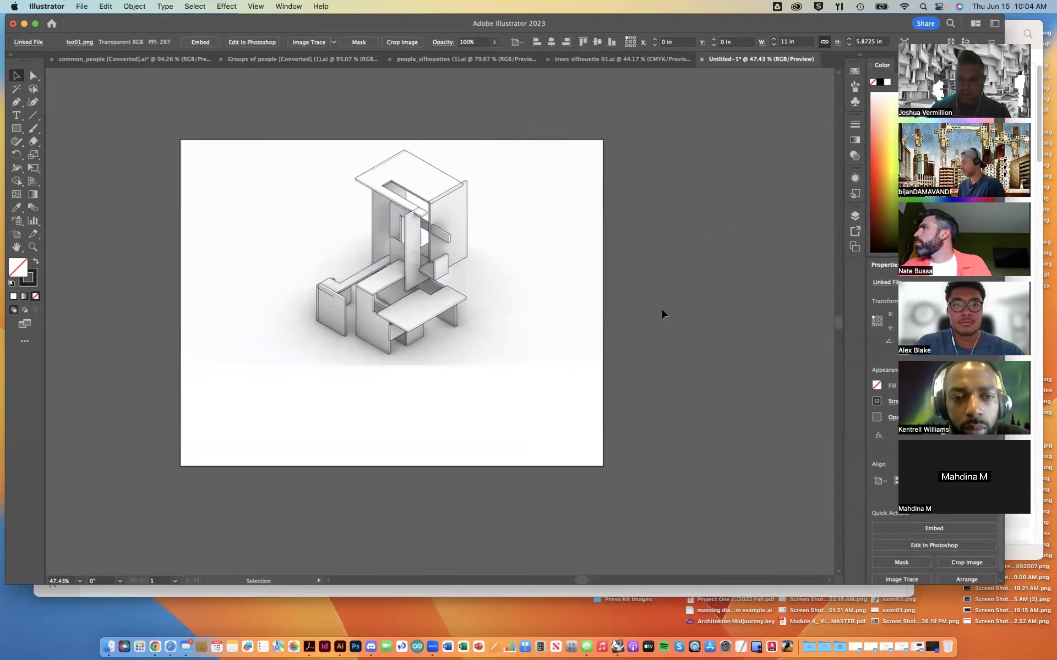
scroll(621, 325, "left", 2)
scroll(620, 324, "left", 1)
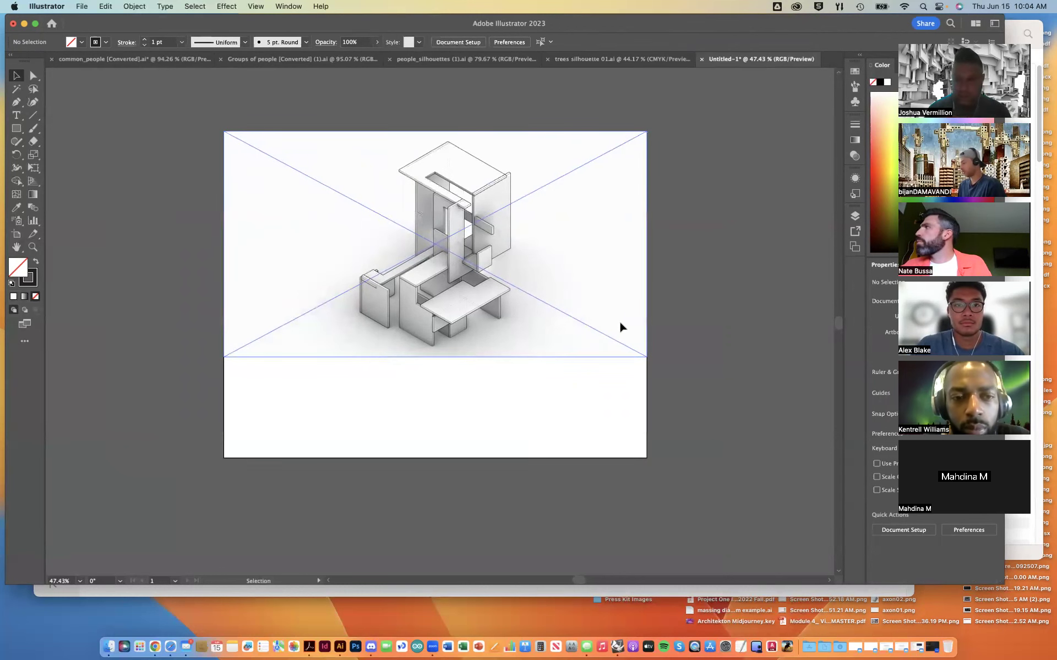
scroll(498, 236, "up", 2)
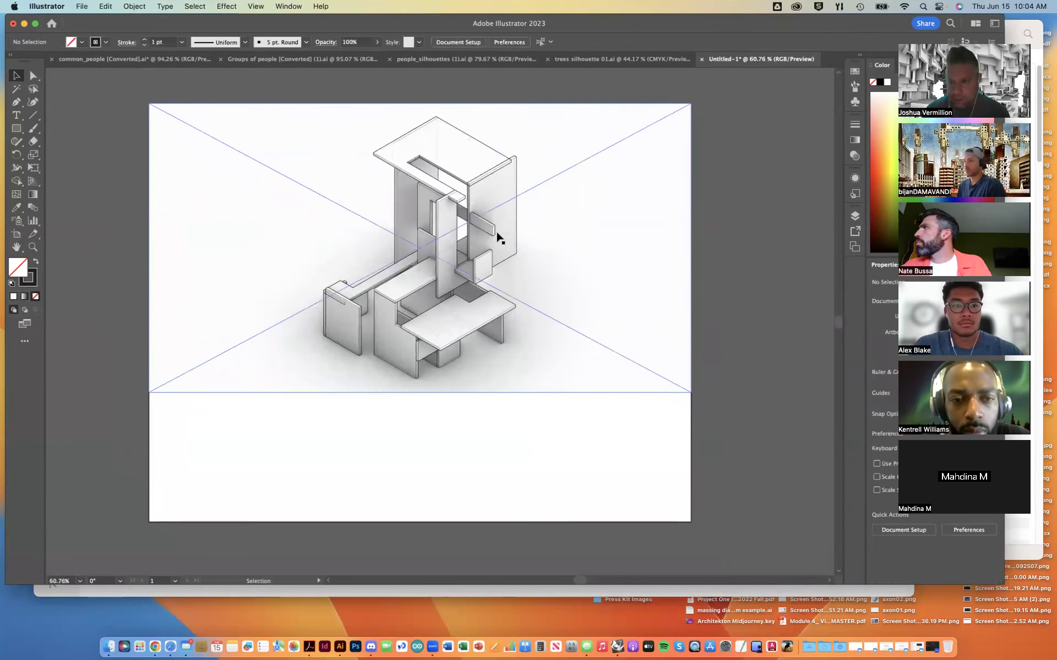
scroll(497, 236, "up", 1)
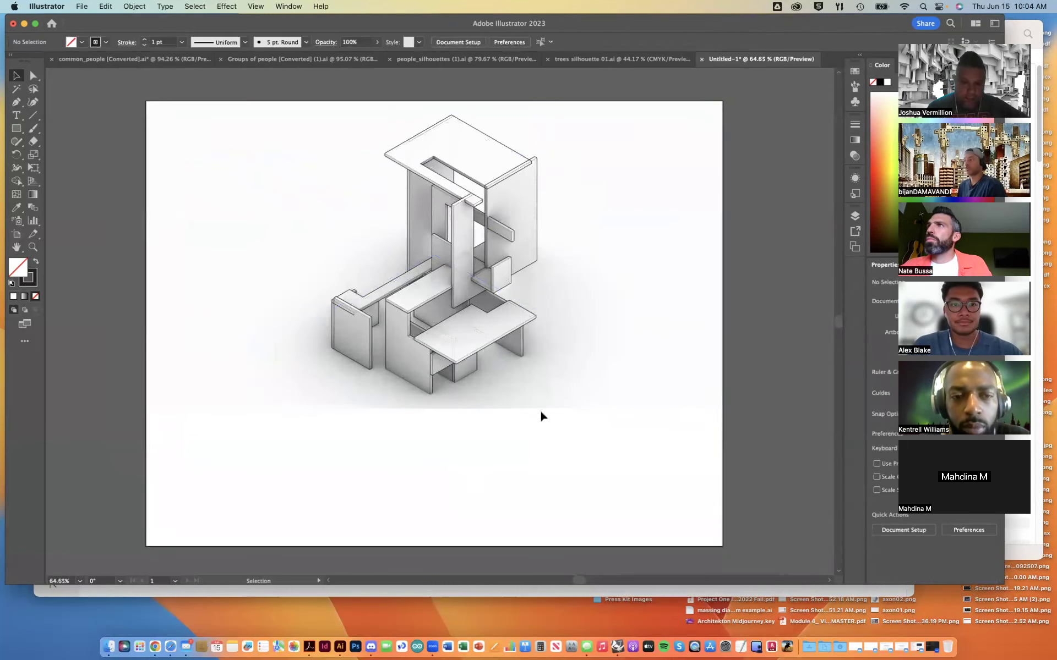
scroll(540, 412, "up", 5)
scroll(539, 409, "down", 5)
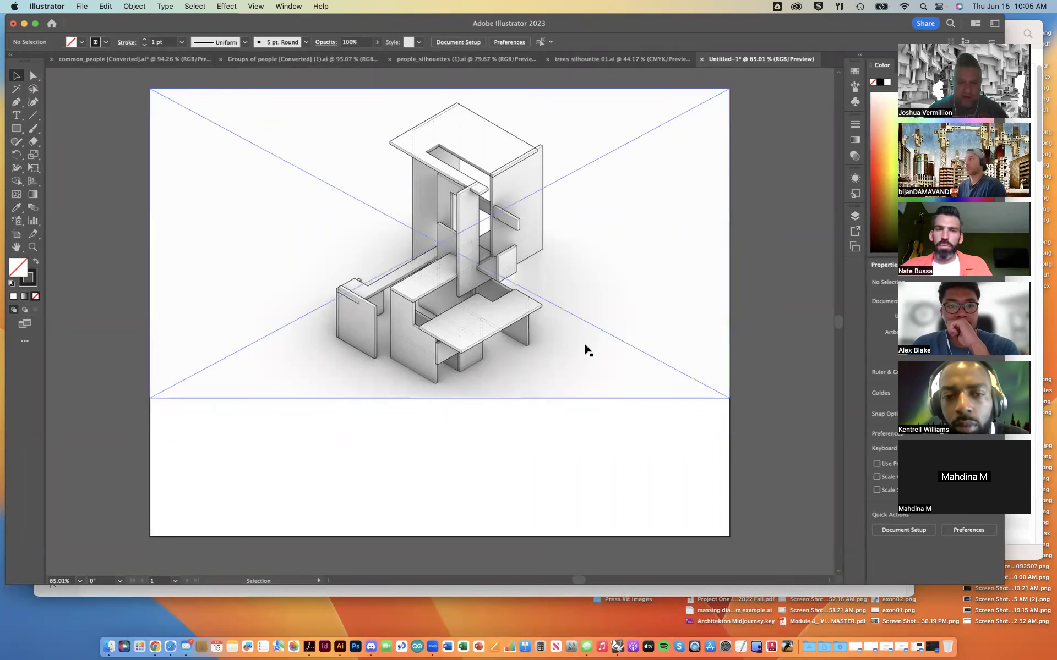
Drag the render down and back up, then set its Y position to 8.5 in
left_click_drag(590, 344, 589, 424)
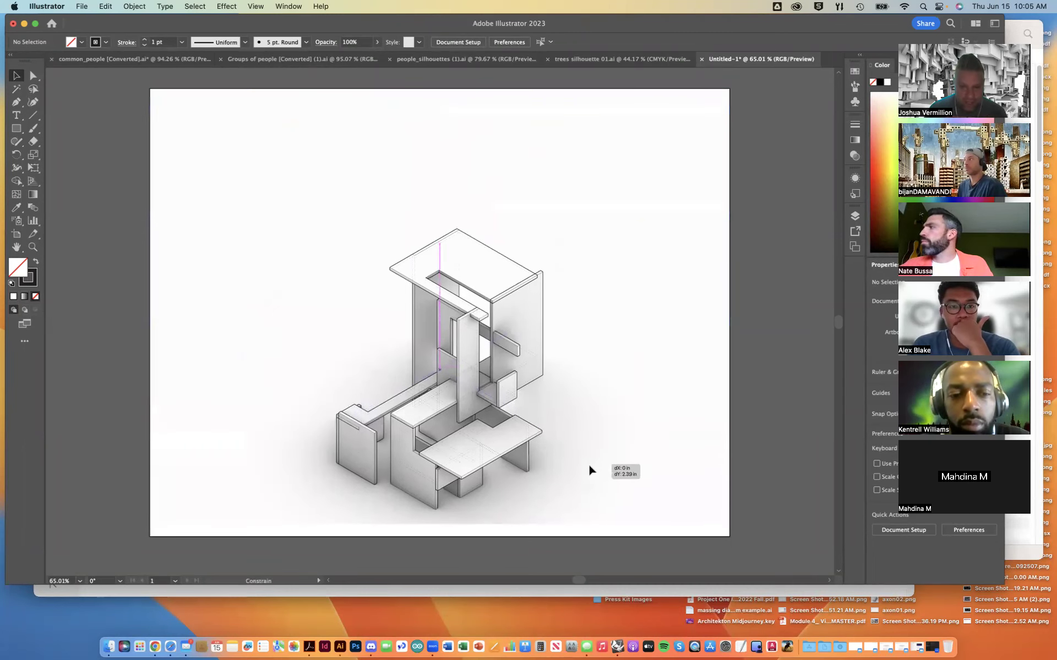
left_click(589, 425, "shift")
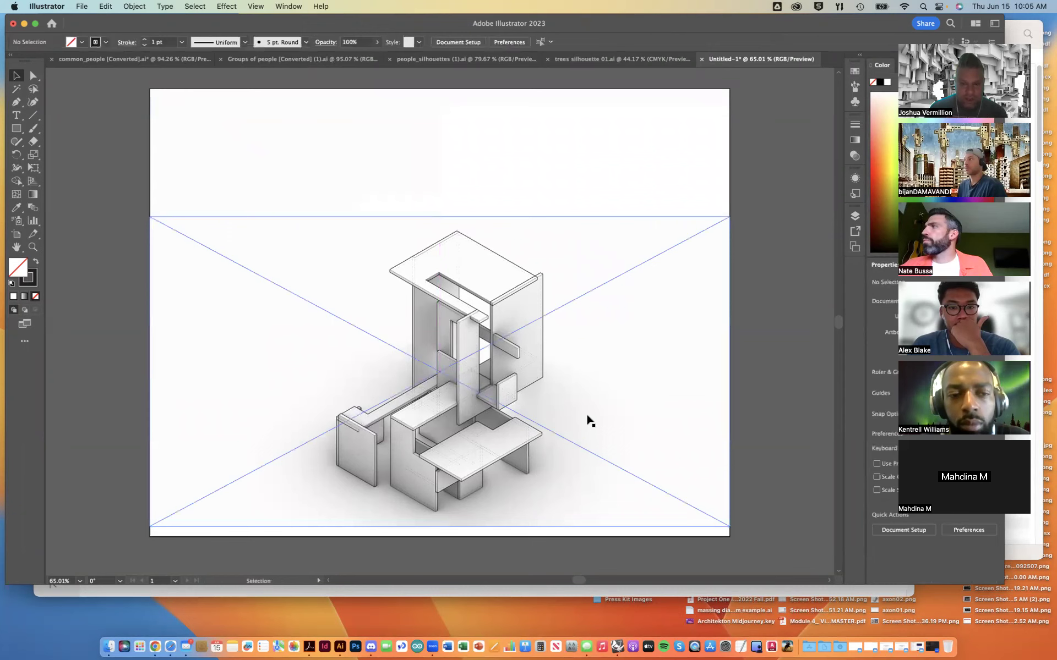
left_click(505, 336)
left_click_drag(497, 255, 522, 144)
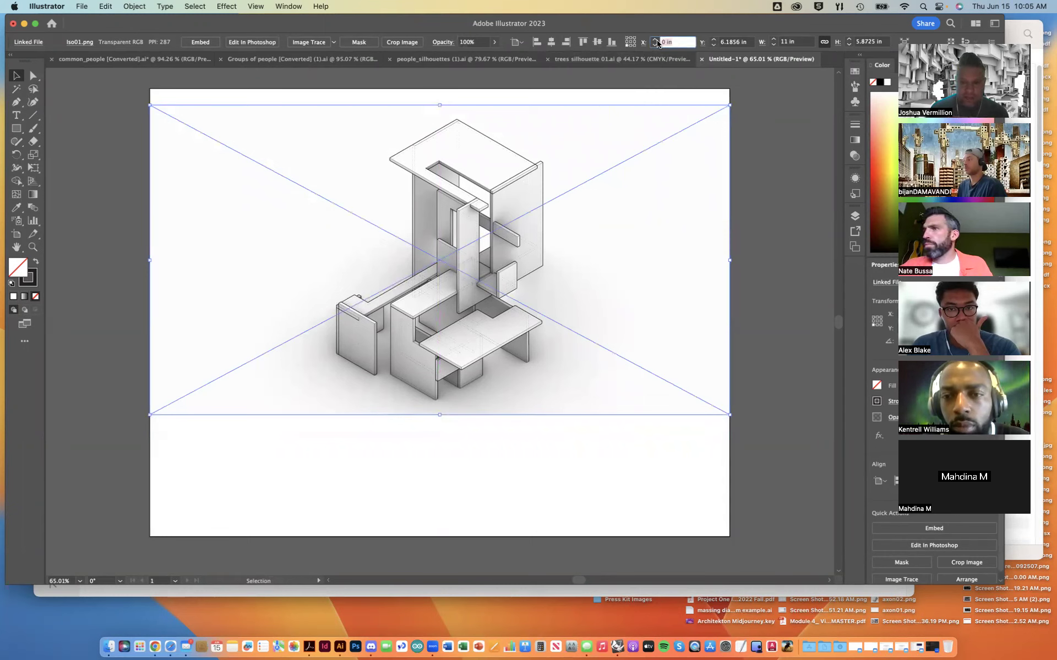
key("Tab")
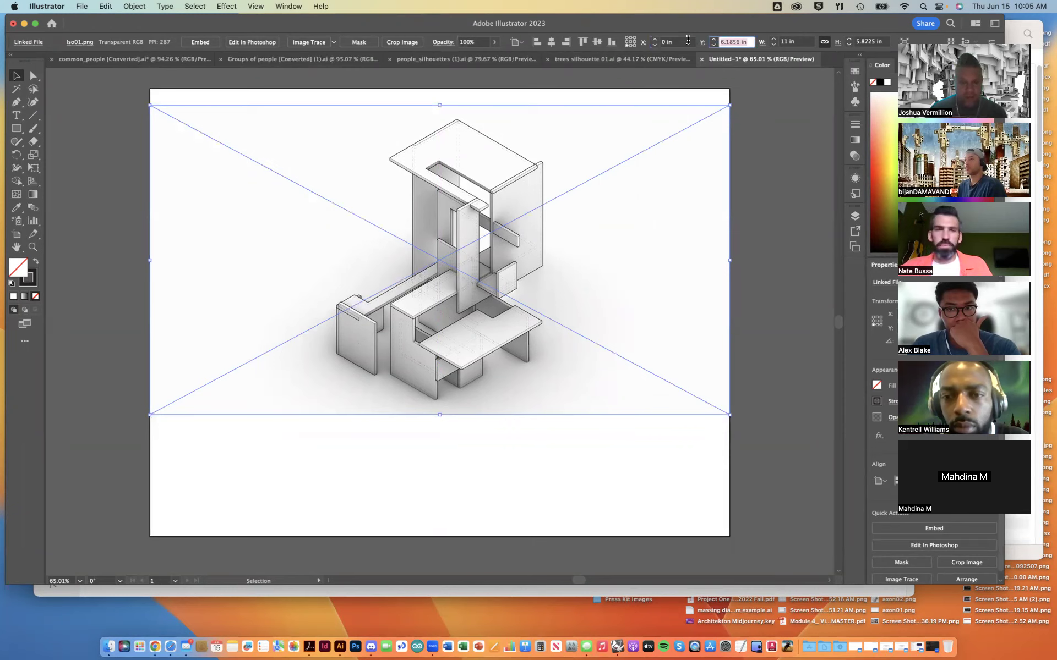
type("8.5")
key("Return")
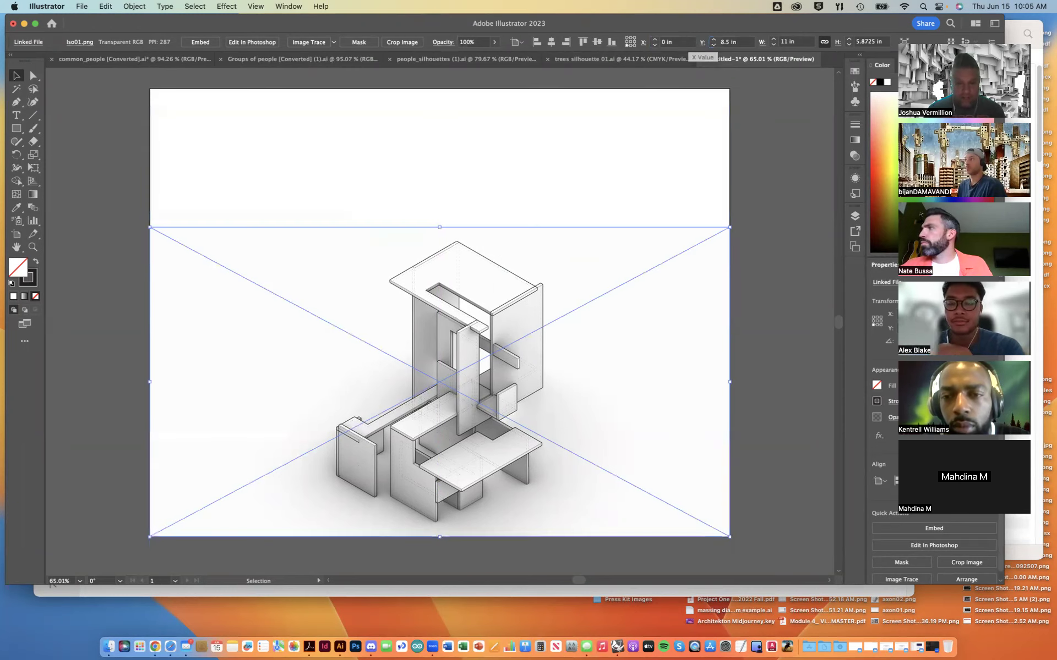
Drag the render straight up to recenter it, then switch to common_people [Converted].ai
left_click(581, 162)
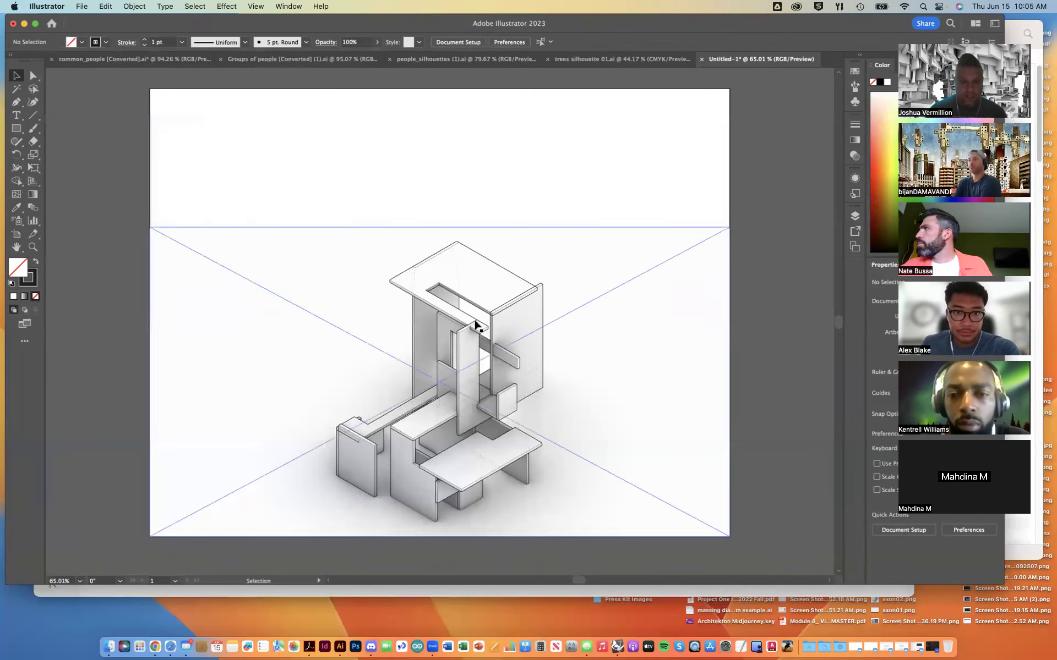
left_click_drag(465, 299, 465, 227)
left_click(737, 240)
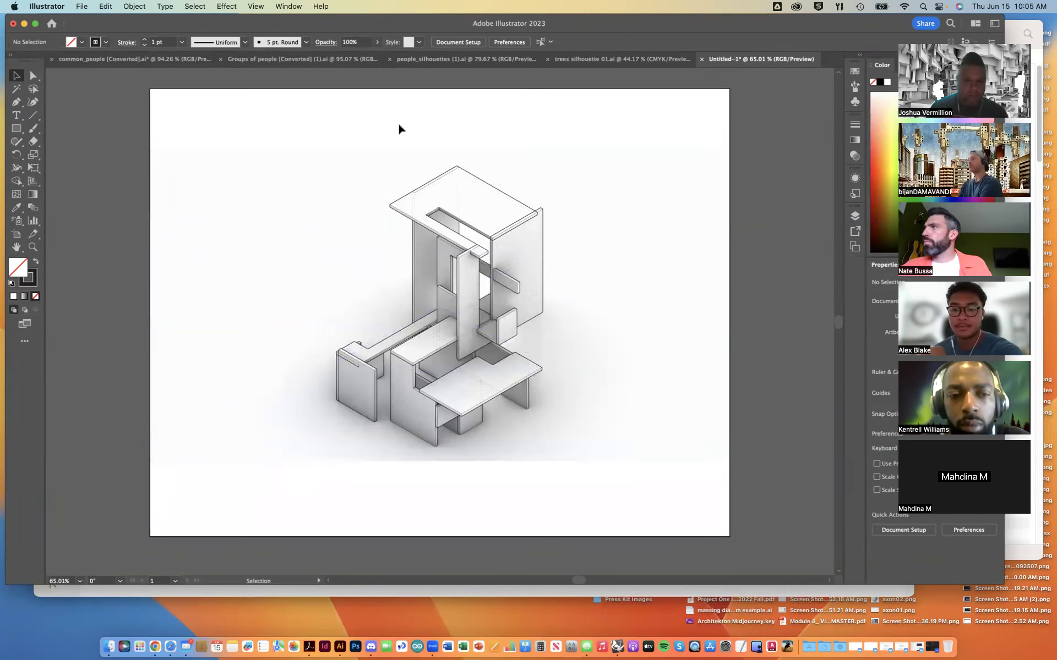
left_click(135, 59)
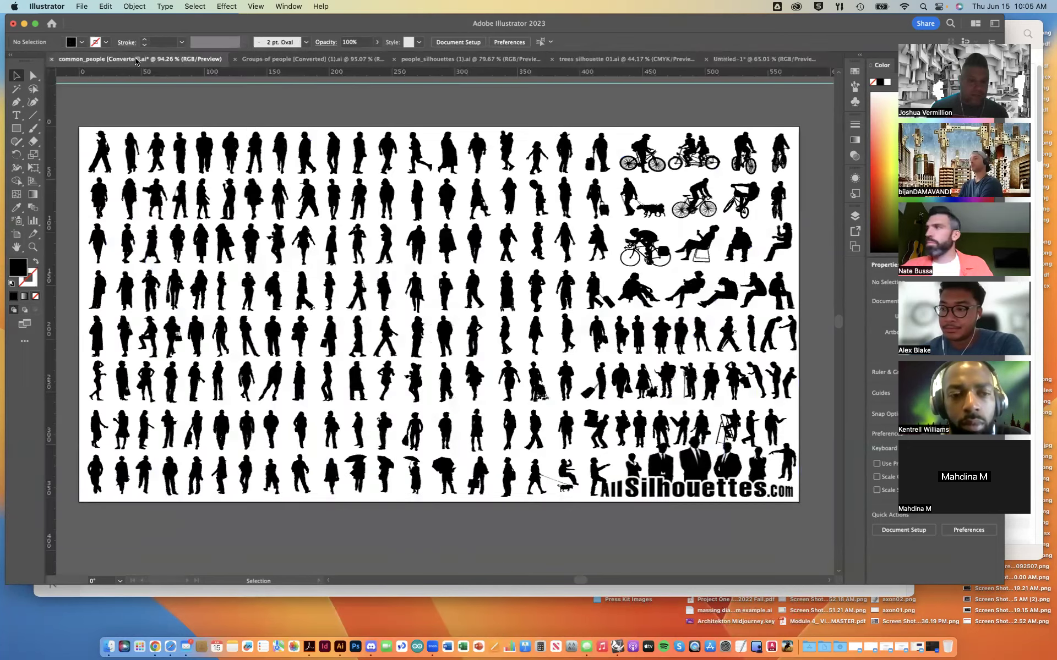
left_click(291, 55)
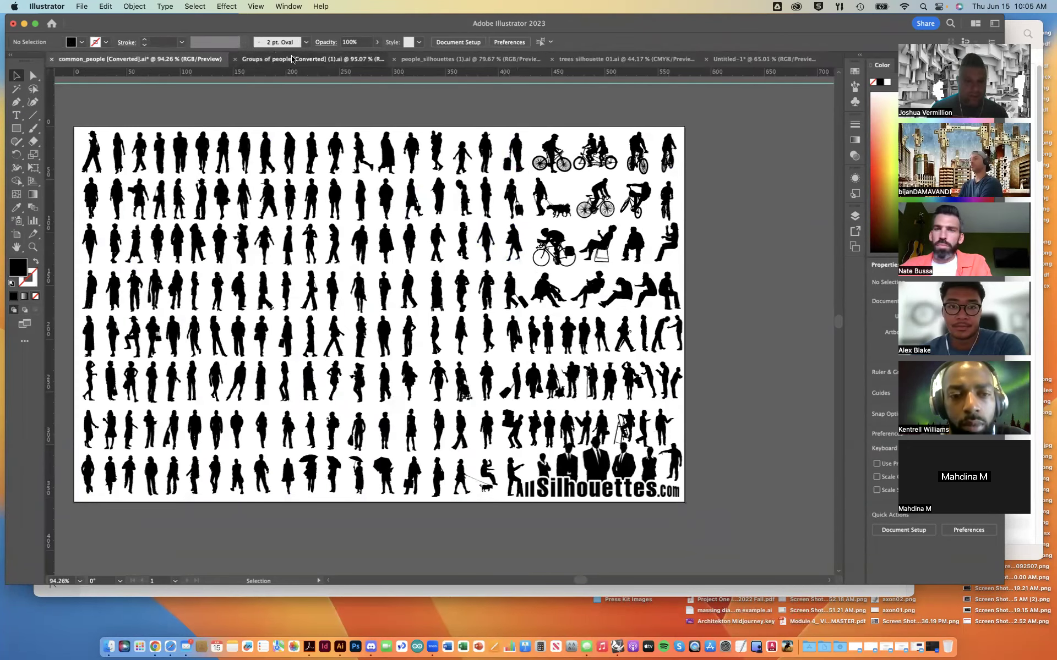
scroll(431, 310, "up", 5)
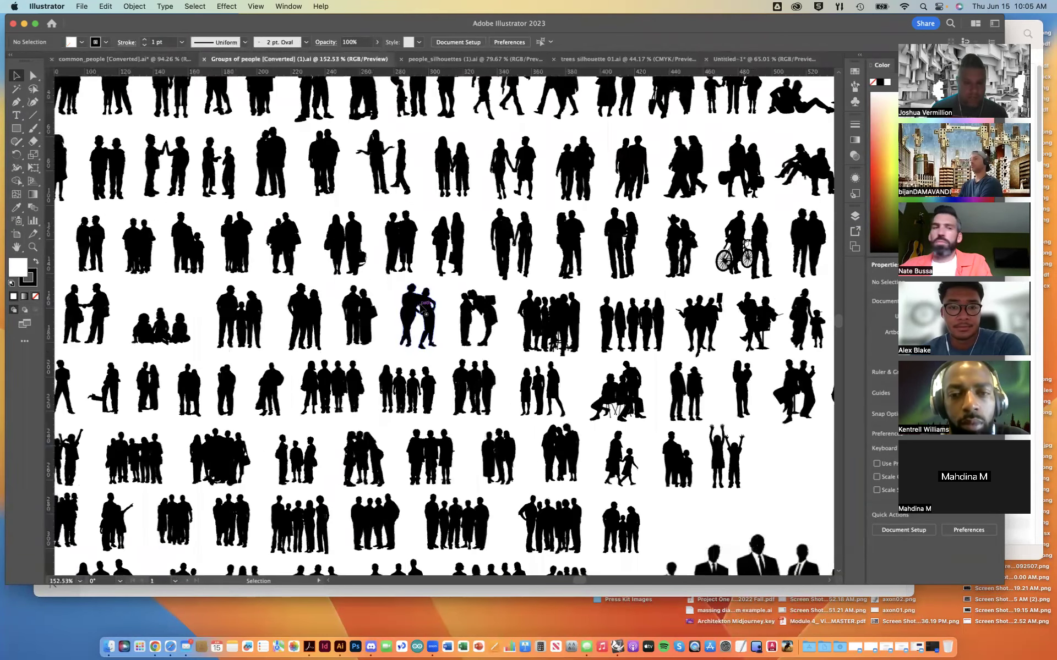
left_click(424, 309)
key("a")
key("v")
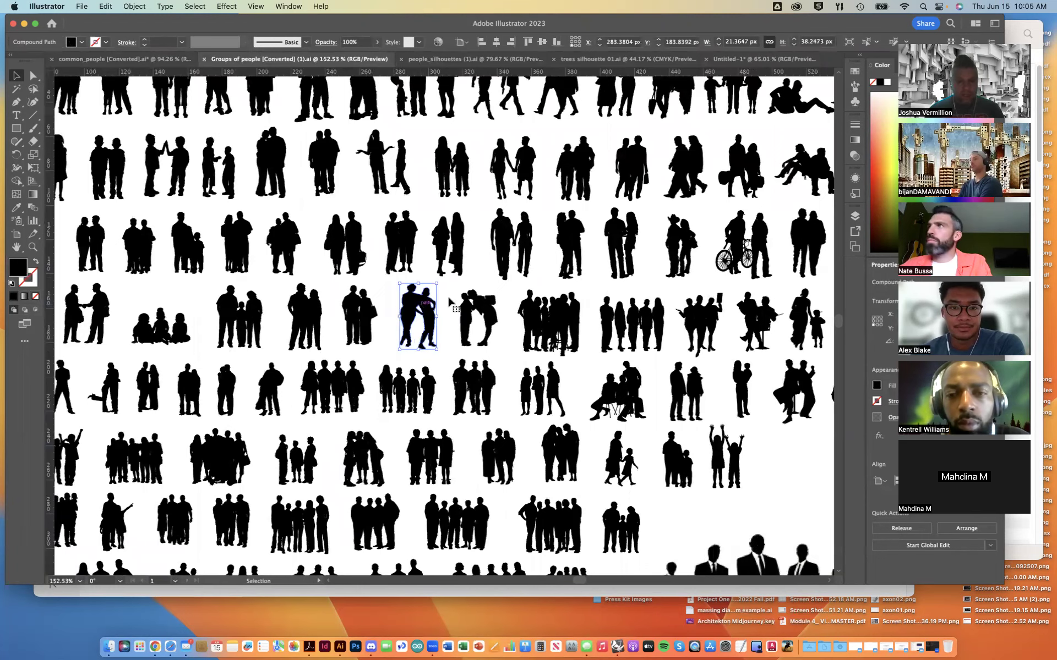
left_click(757, 60)
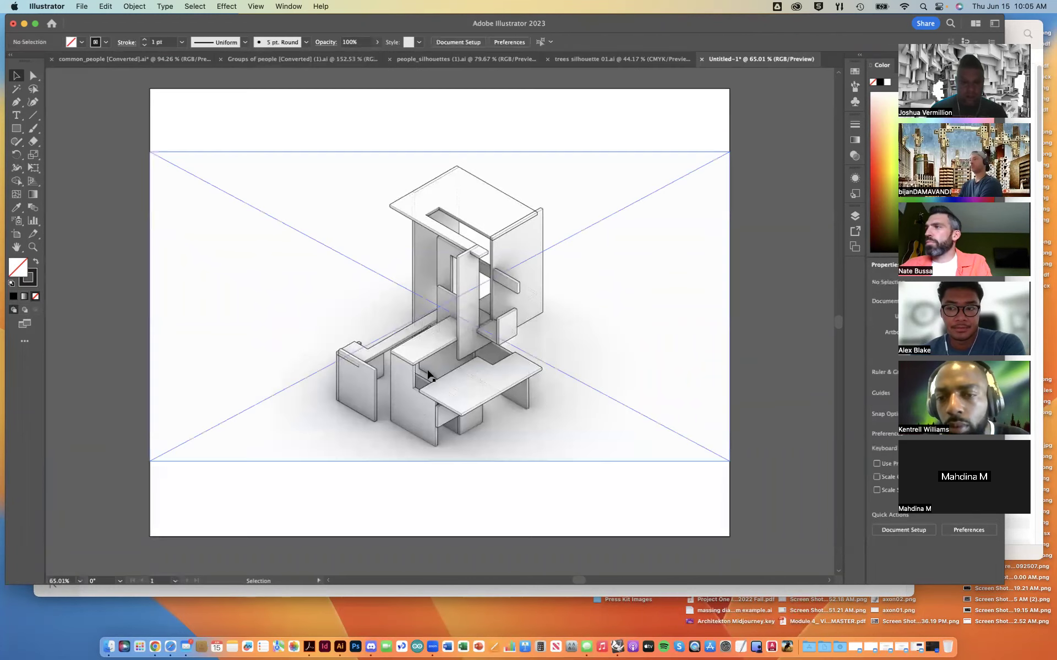
key("super+v")
key("super+h")
left_click_drag(459, 330, 521, 430)
scroll(523, 416, "up", 5)
scroll(521, 432, "down", 3)
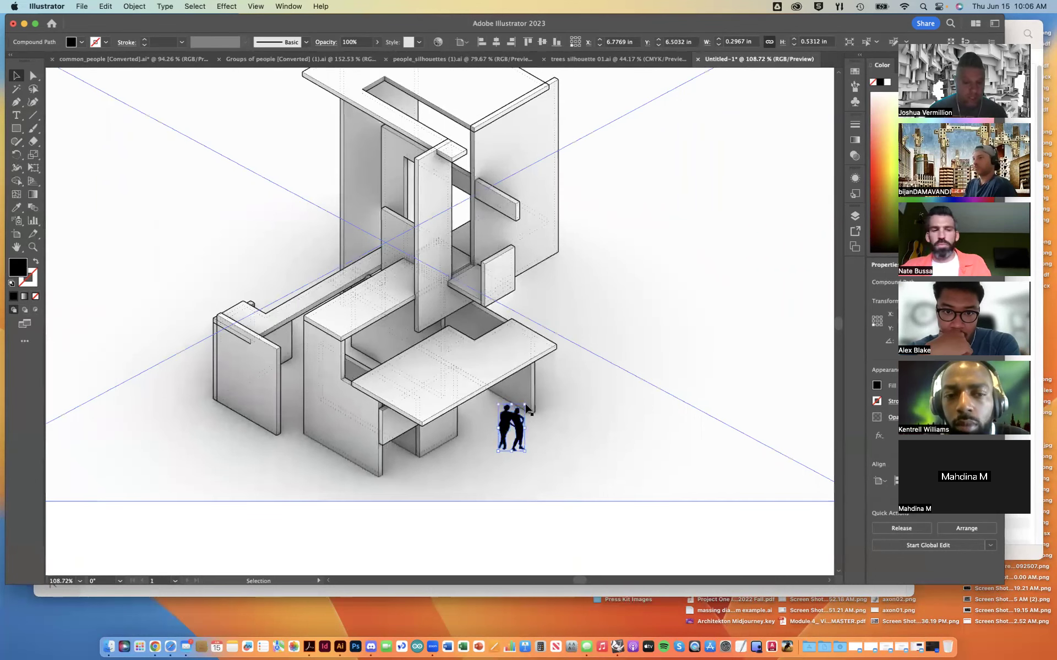
left_click(522, 439)
left_click_drag(522, 439, 393, 284)
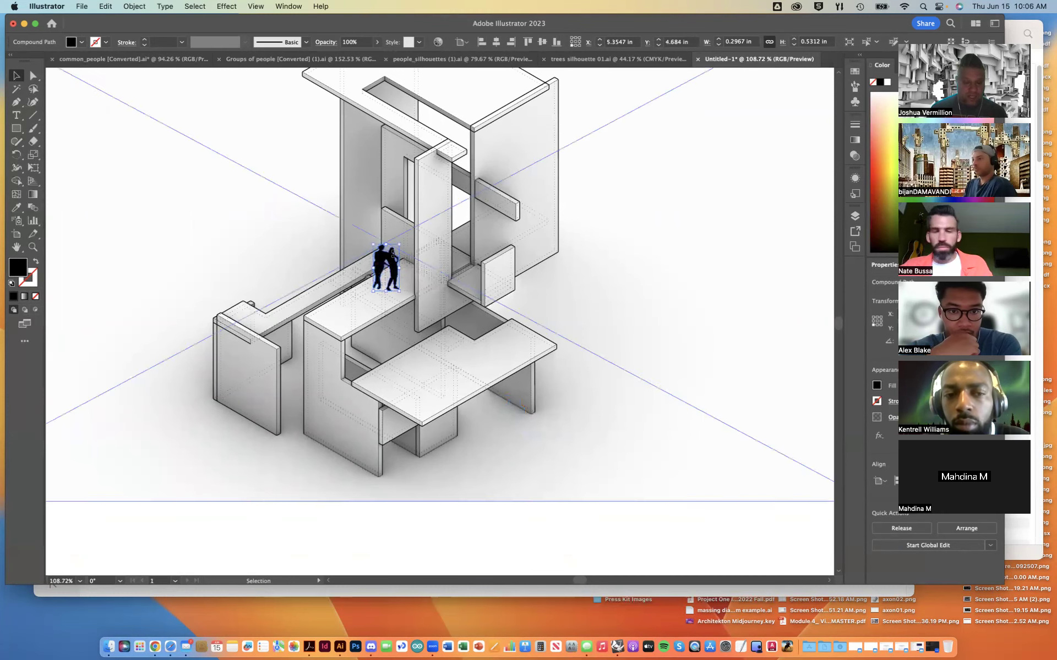
key("Delete")
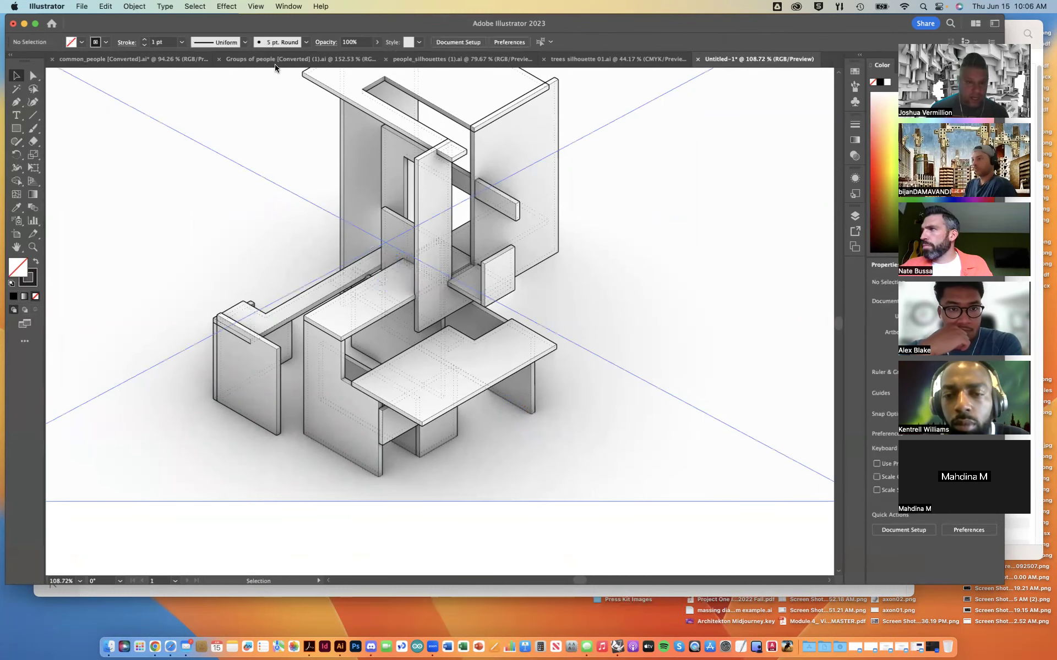
left_click(160, 59)
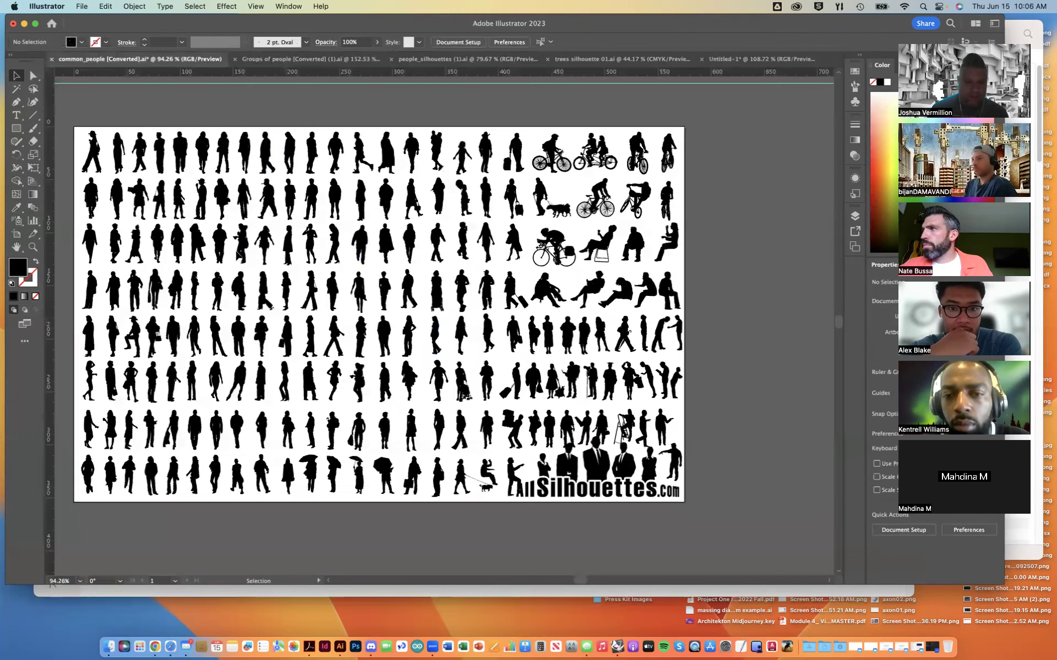
scroll(314, 281, "down", 5)
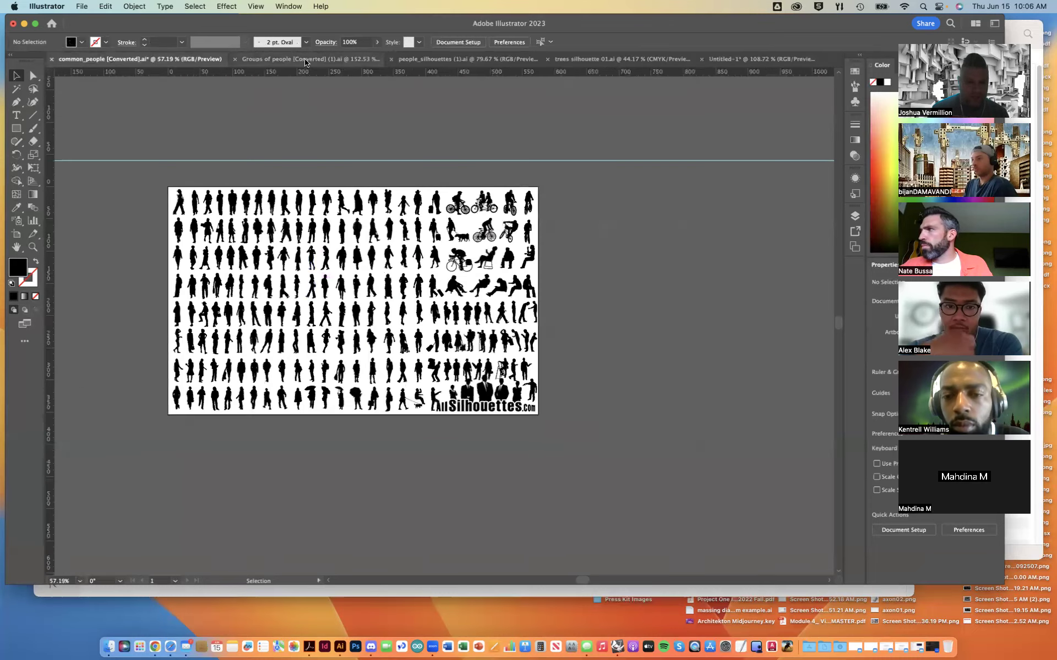
Select all the silhouettes in people_silhouettes (1).ai and paste them into Untitled-1
left_click(305, 60)
left_click(468, 59)
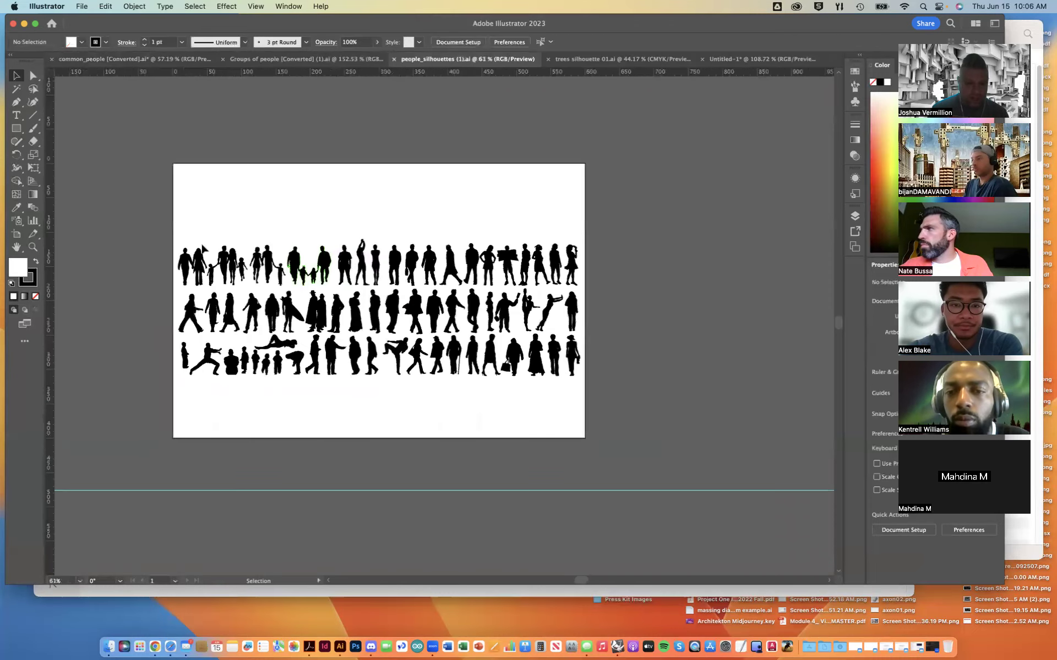
left_click_drag(144, 216, 622, 392)
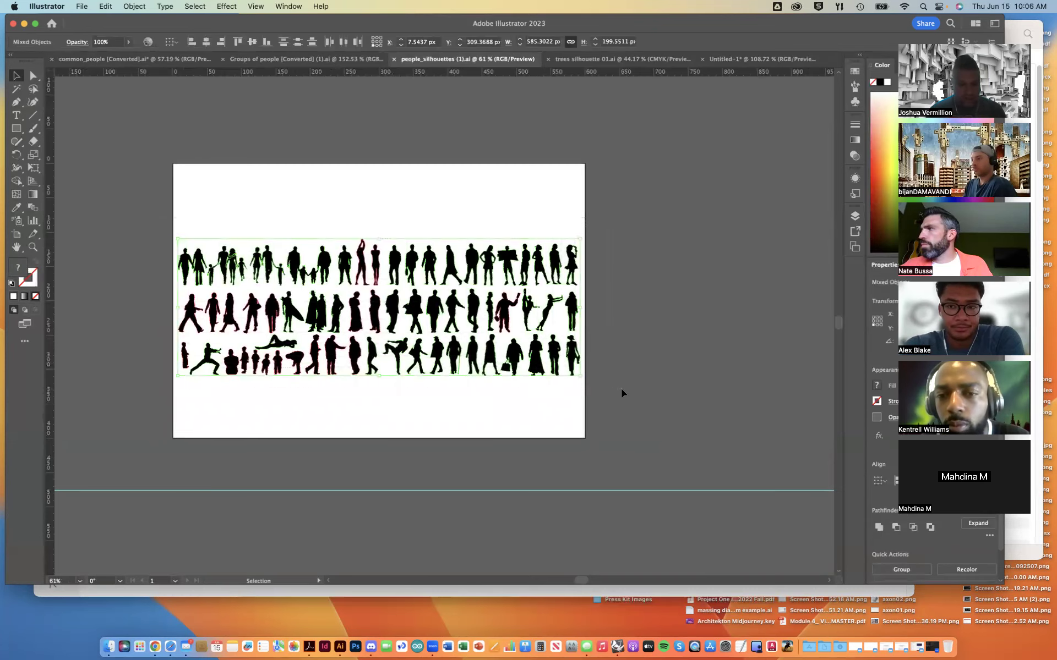
left_click(743, 59)
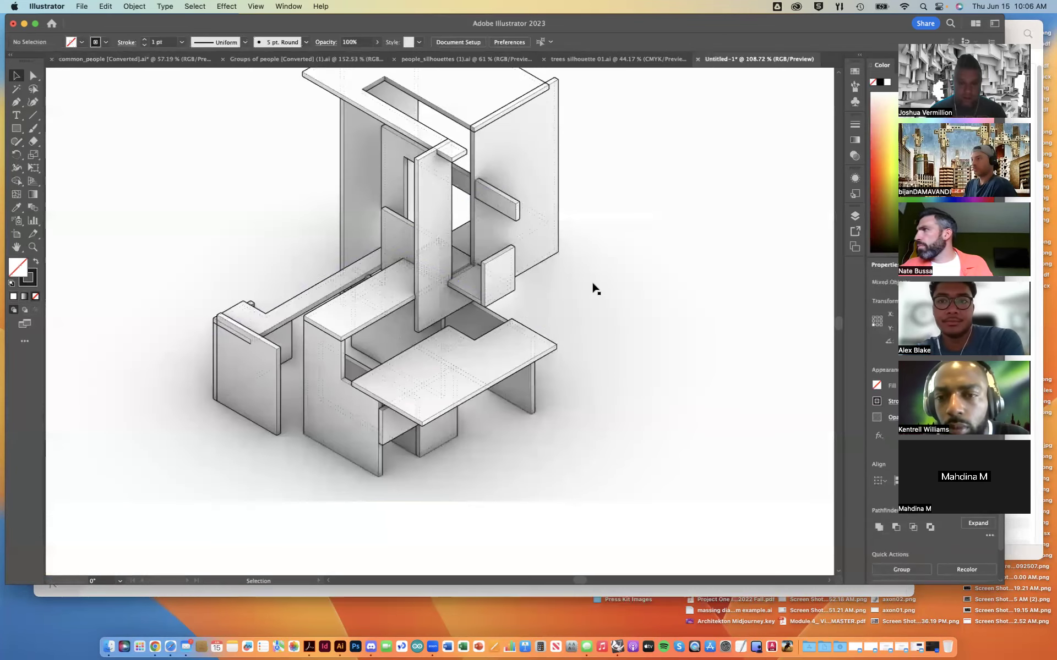
key("super+v")
scroll(596, 289, "down", 5)
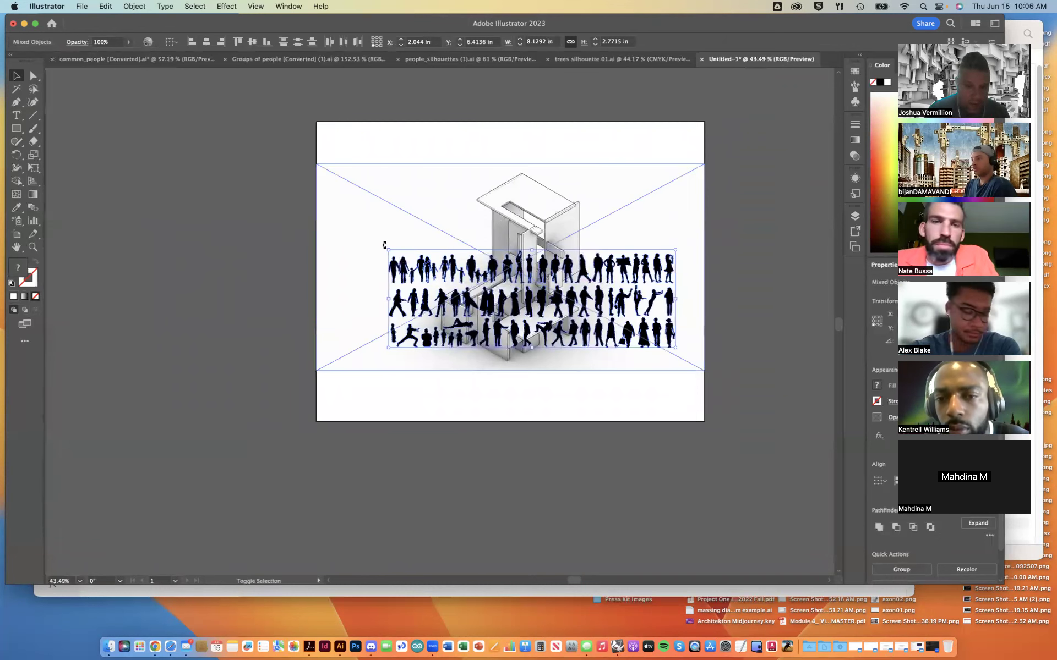
Shrink the pasted silhouettes to about 3.58 × 1.22 in and move them below the building
left_click_drag(389, 248, 478, 281)
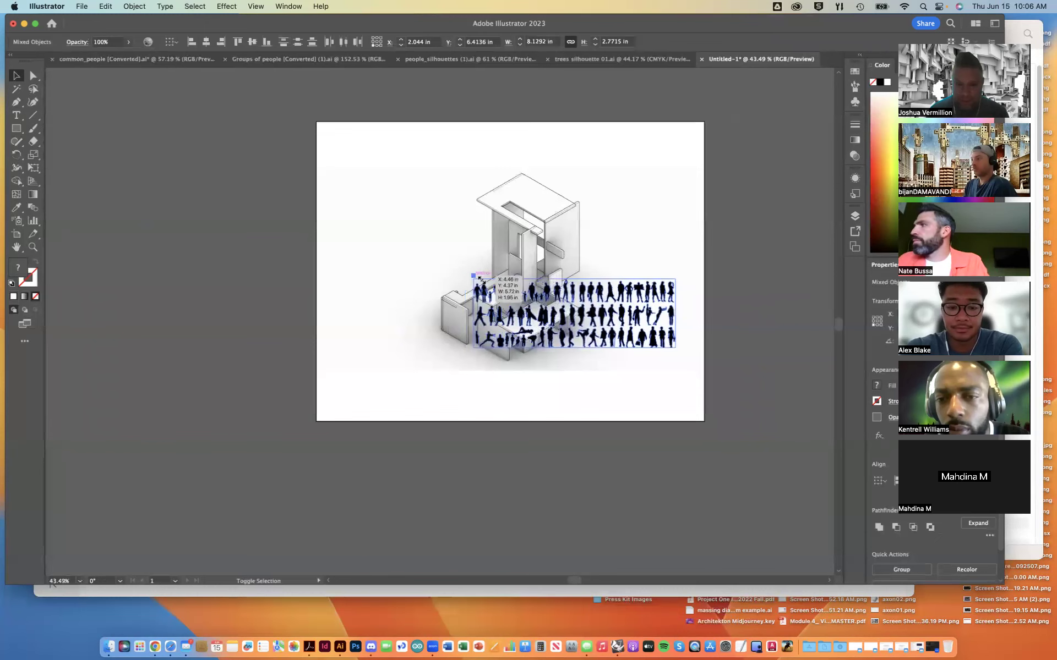
scroll(577, 355, "up", 5)
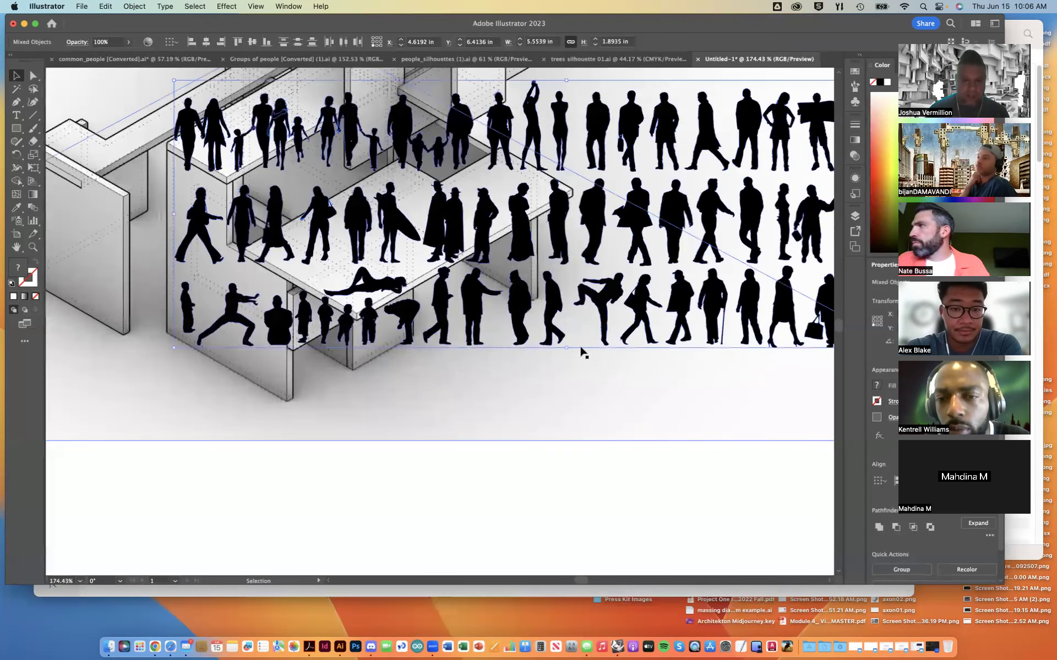
scroll(573, 365, "down", 3)
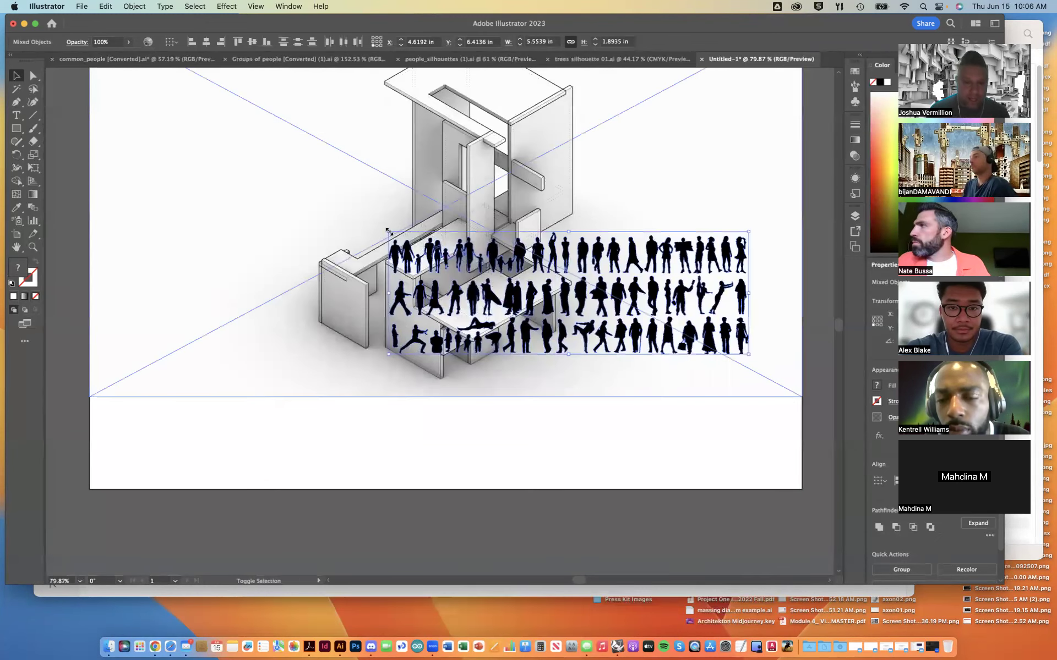
left_click_drag(392, 231, 318, 99)
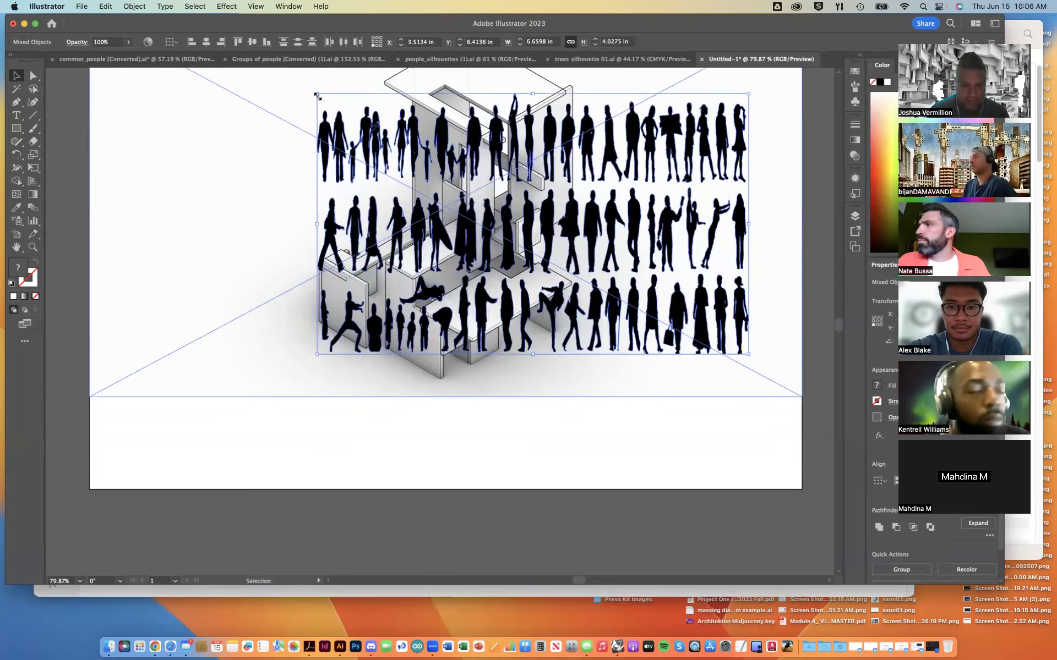
key("super+z")
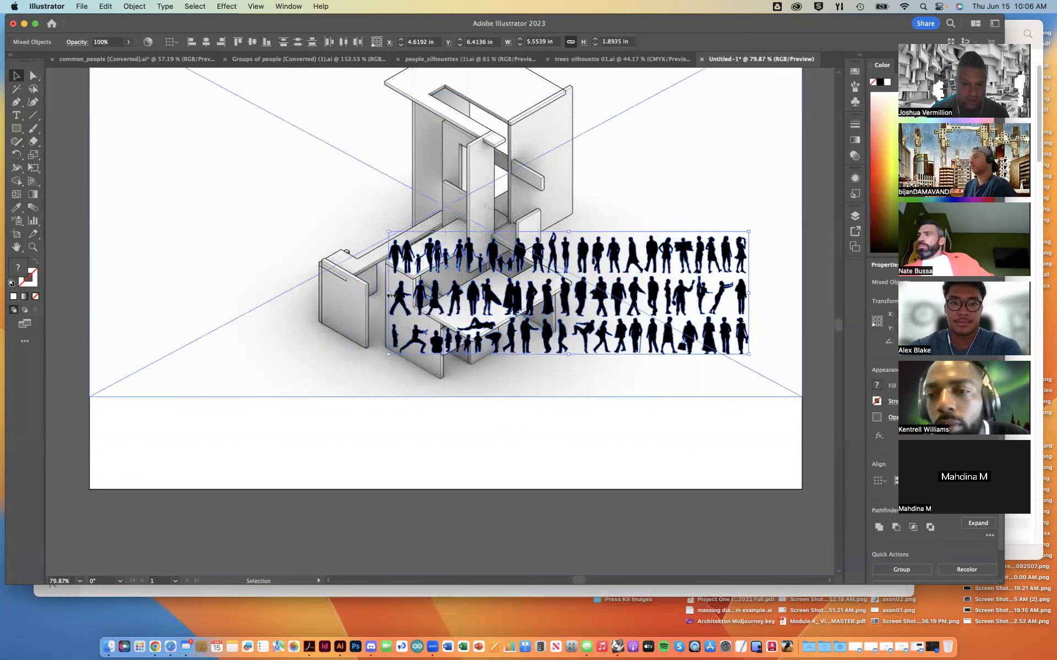
left_click_drag(388, 231, 516, 275)
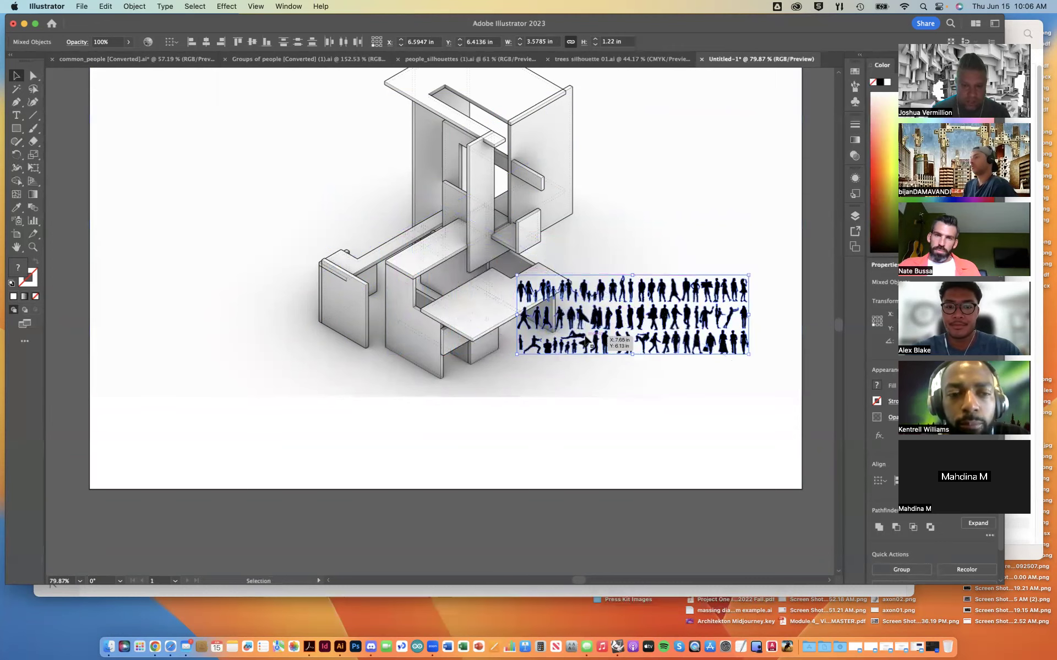
mouse_move(648, 295)
left_mouse_down()
mouse_move(511, 416)
mouse_move(328, 398)
mouse_move(234, 415)
left_mouse_up()
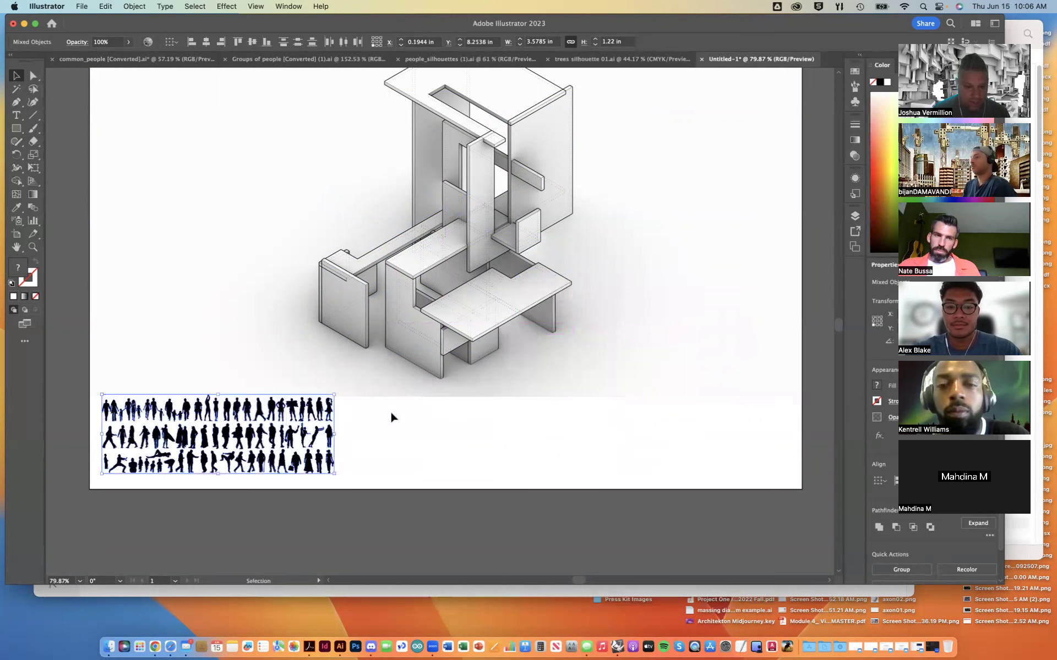
left_click(330, 410)
Stand the woman at the table's far end and two figures side by side on the tabletop
scroll(394, 424, "up", 2)
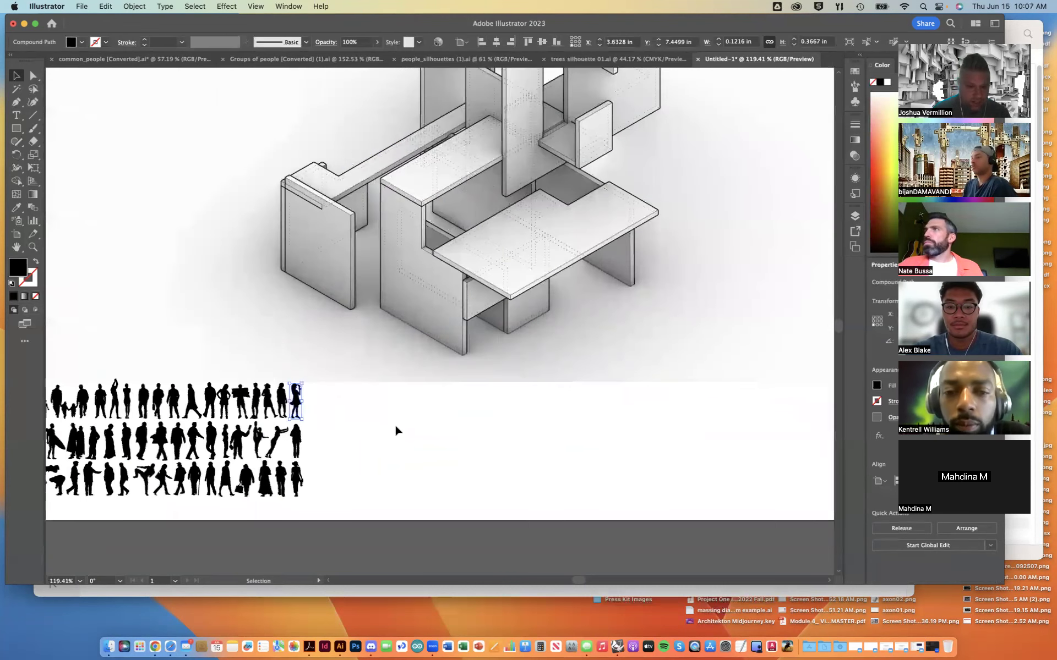
mouse_move(295, 405)
left_mouse_down()
mouse_move(319, 401)
mouse_move(500, 209)
mouse_move(498, 226)
mouse_move(574, 194)
mouse_move(634, 192)
left_mouse_up()
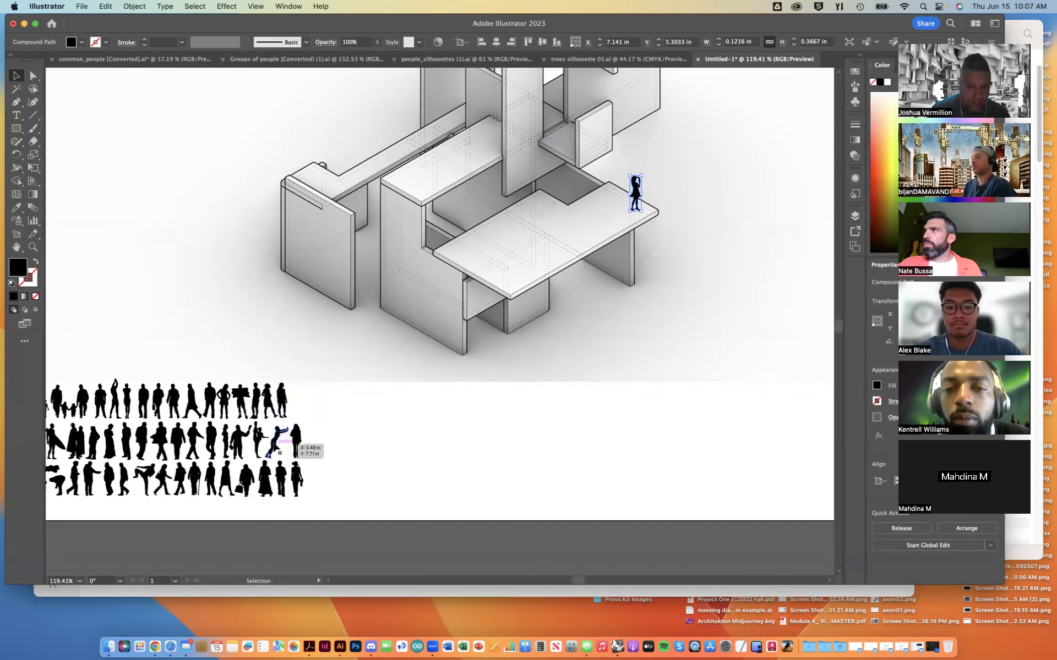
scroll(269, 459, "left", 3)
scroll(270, 460, "down", 1)
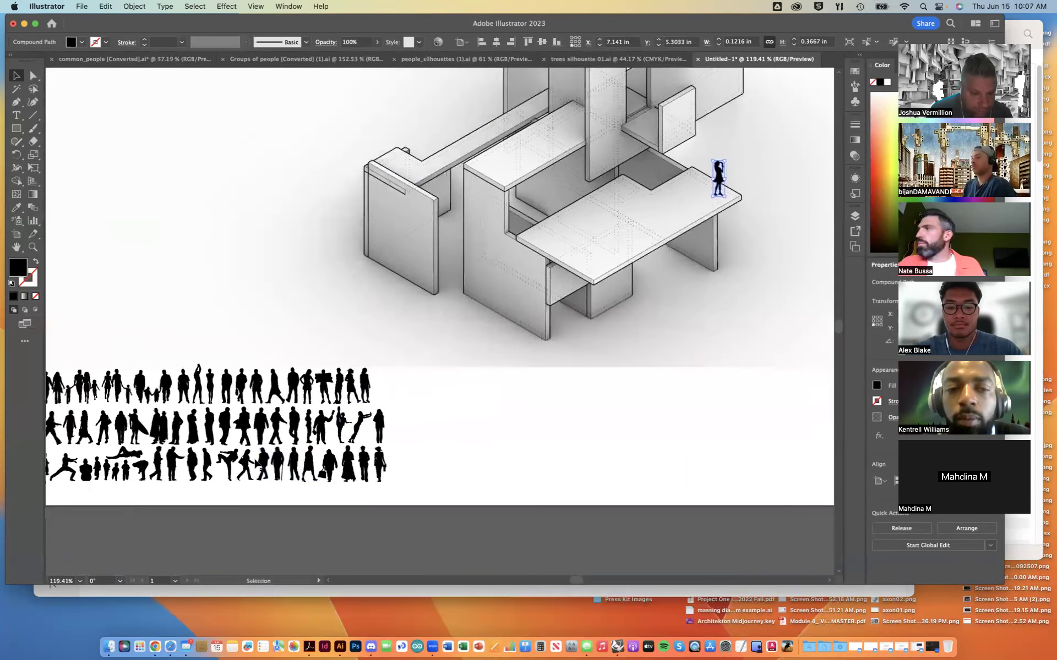
scroll(261, 468, "left", 2)
mouse_move(263, 466)
left_mouse_down()
mouse_move(220, 435)
mouse_move(629, 231)
mouse_move(639, 211)
mouse_move(649, 217)
left_mouse_up()
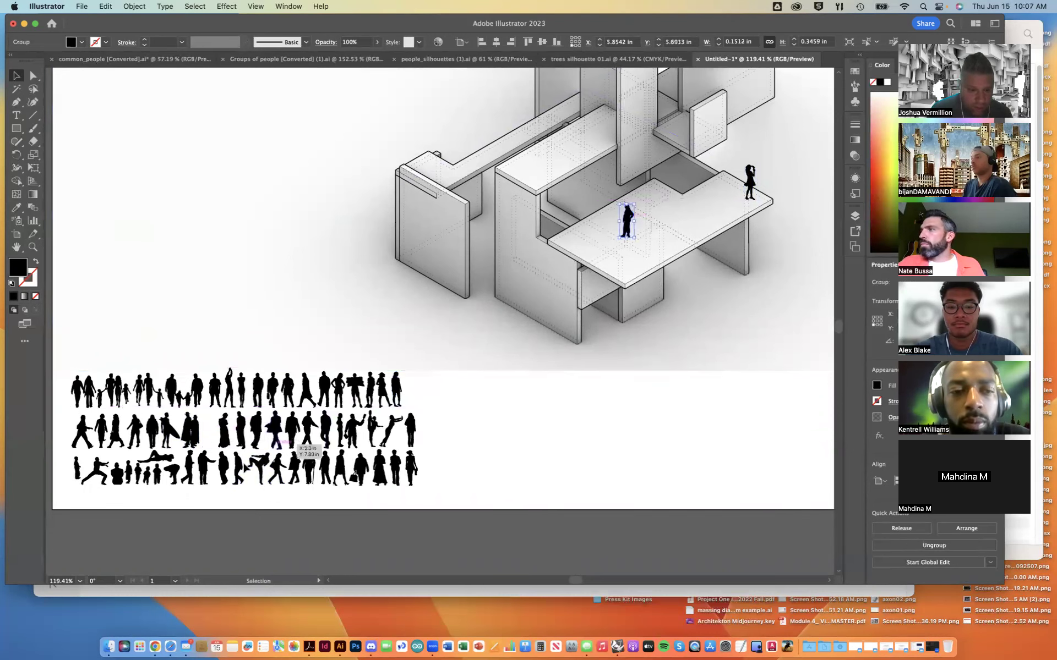
left_click_drag(204, 468, 615, 217)
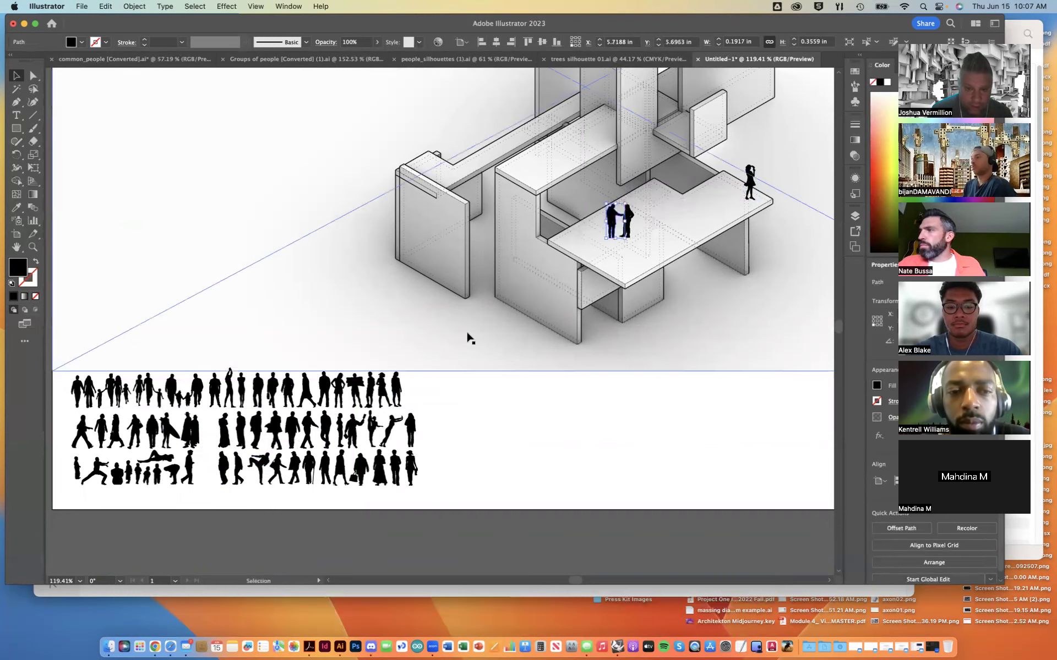
left_click(476, 422)
Place the woman with a bag below the table
left_click_drag(359, 471, 708, 271)
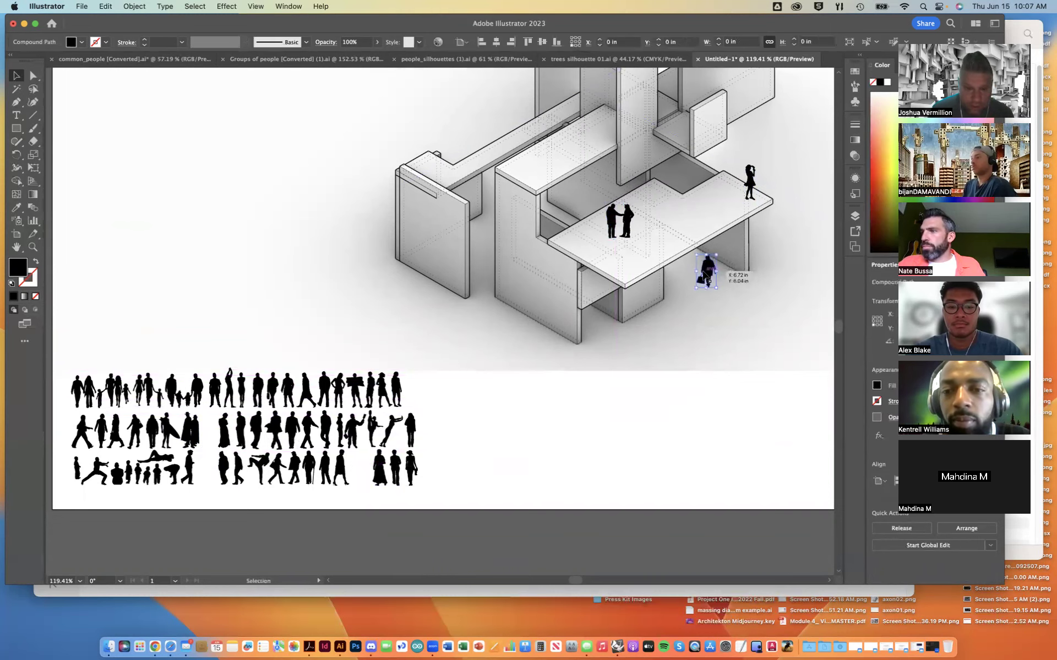
left_click(259, 469)
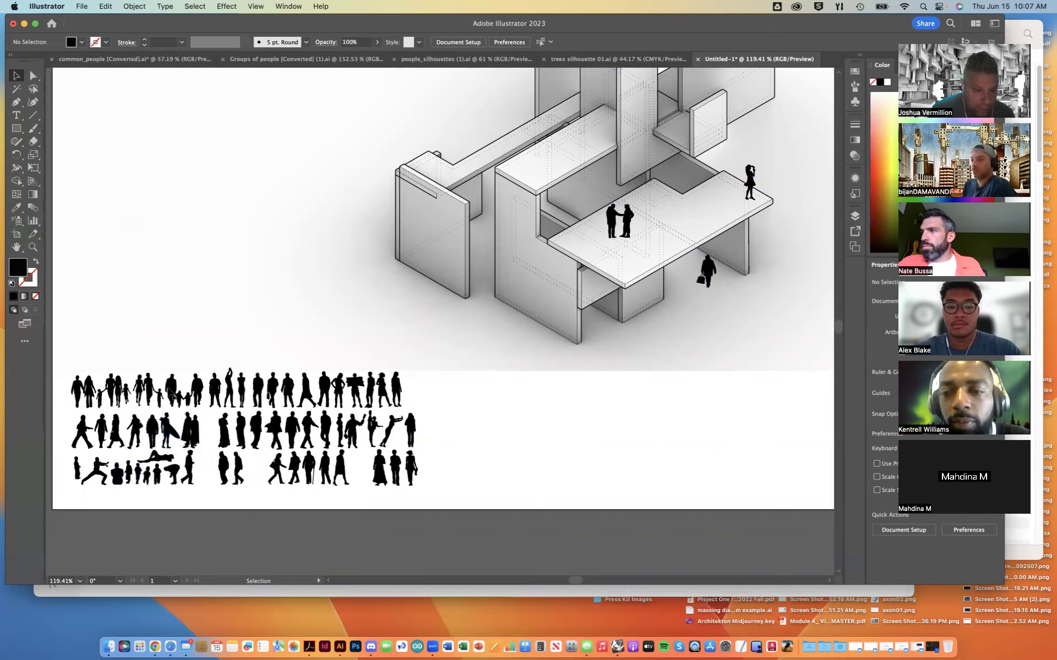
mouse_move(147, 385)
left_mouse_down()
mouse_move(149, 295)
mouse_move(142, 367)
left_mouse_up()
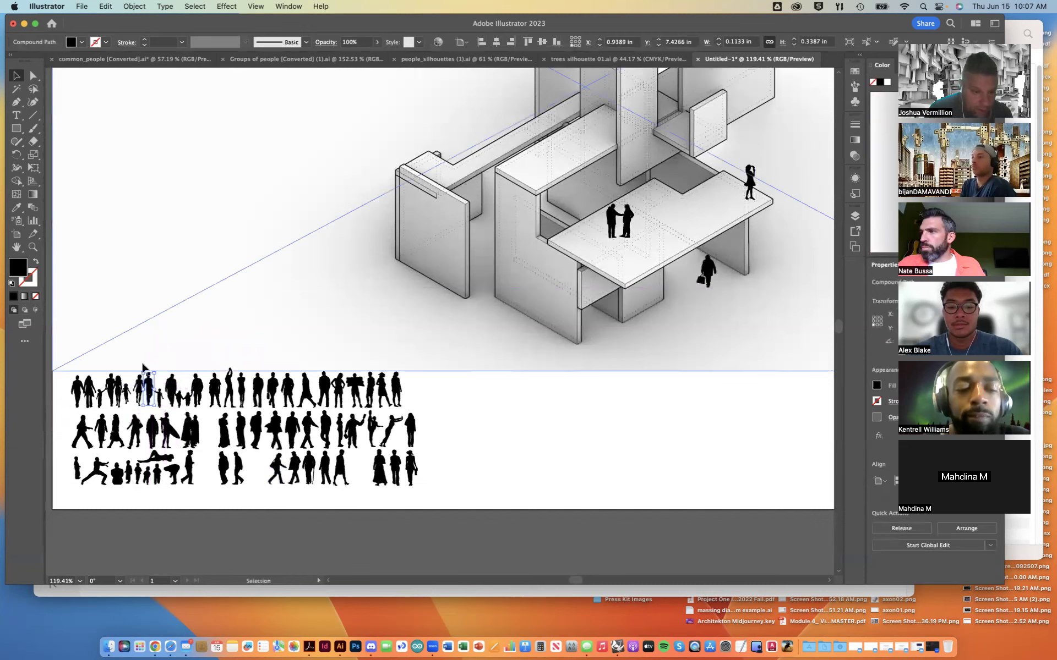
left_click(58, 428)
Move the family figures, including the small child, onto the upper ledge
left_click_drag(102, 406, 126, 390)
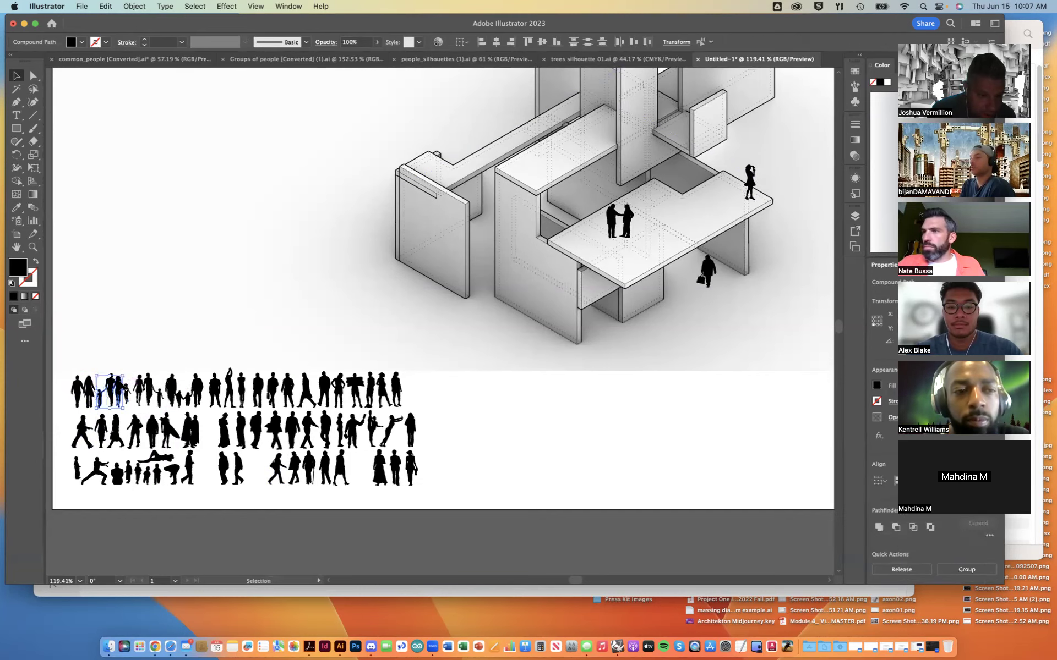
scroll(127, 390, "up", 6)
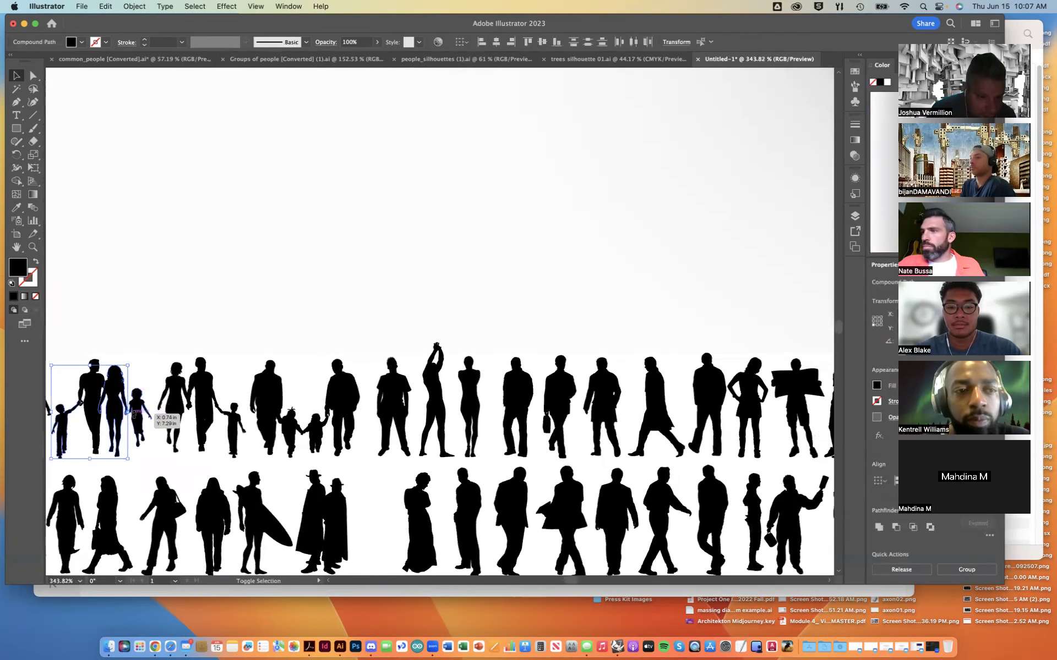
left_click(138, 421, "shift")
scroll(99, 391, "down", 6)
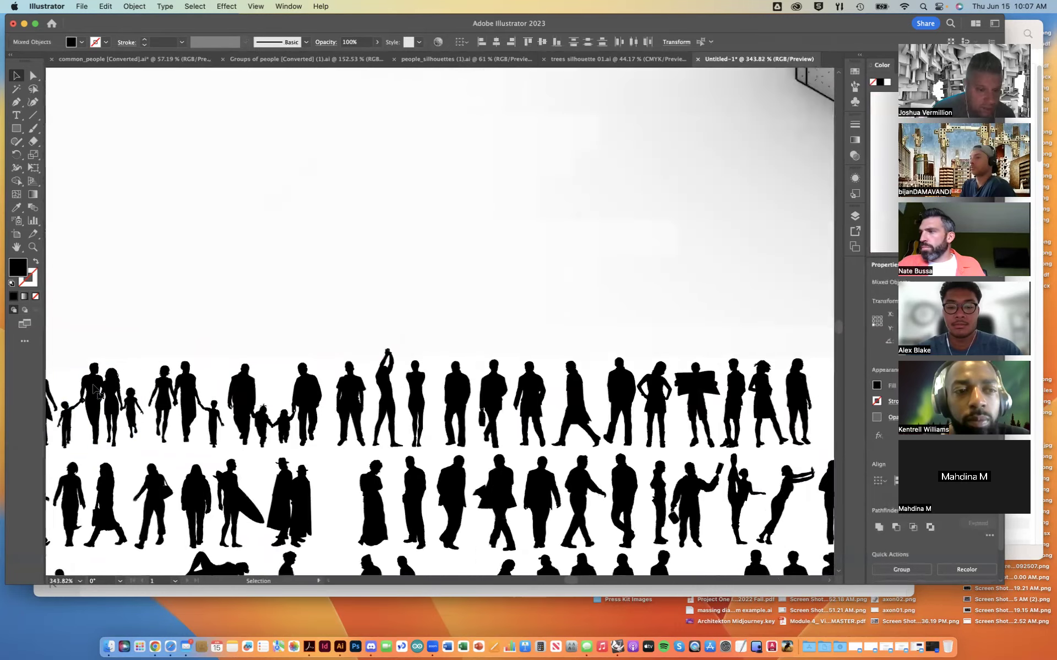
left_click_drag(125, 377, 574, 124)
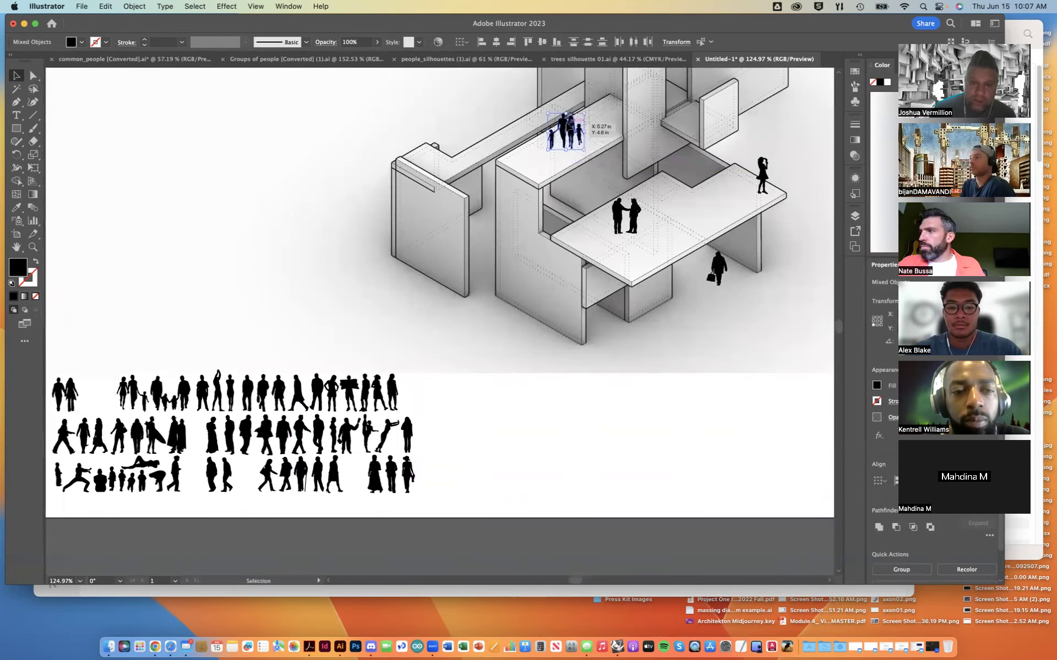
scroll(566, 127, "down", 2)
scroll(566, 126, "up", 1)
Hide the perspective grid and place a walking figure beneath the table
key("ctrl+shift+i")
left_click(464, 544)
left_click_drag(319, 454, 612, 332)
With the perspective grid hidden, place two walking figures near the left wall's base
left_click(446, 514)
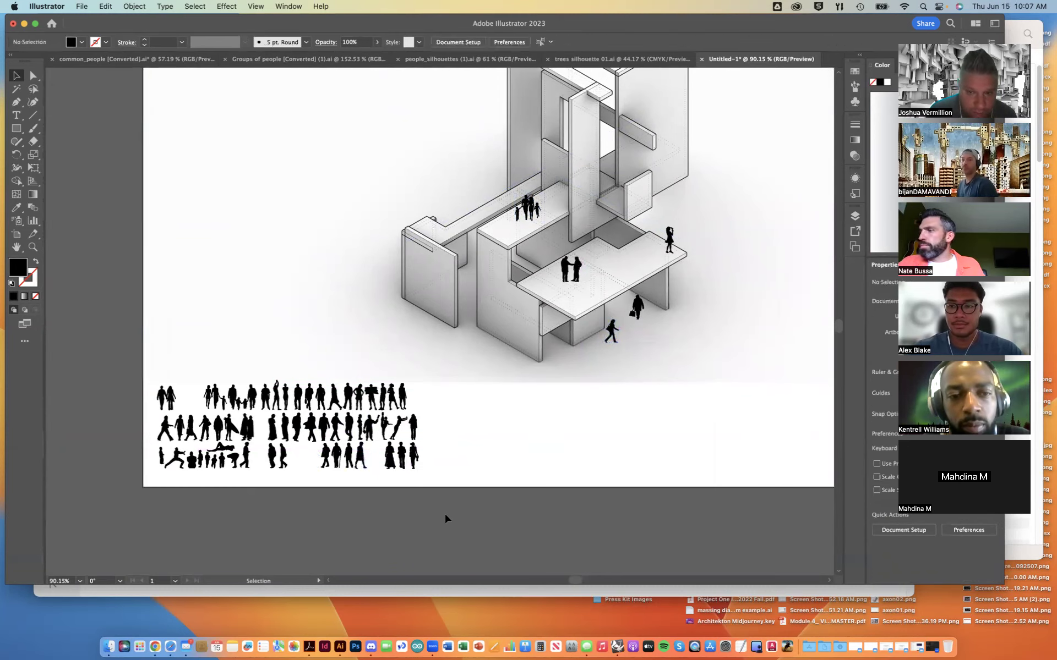
key("ctrl+shift+i")
scroll(507, 390, "up", 3)
key("ctrl+shift+i")
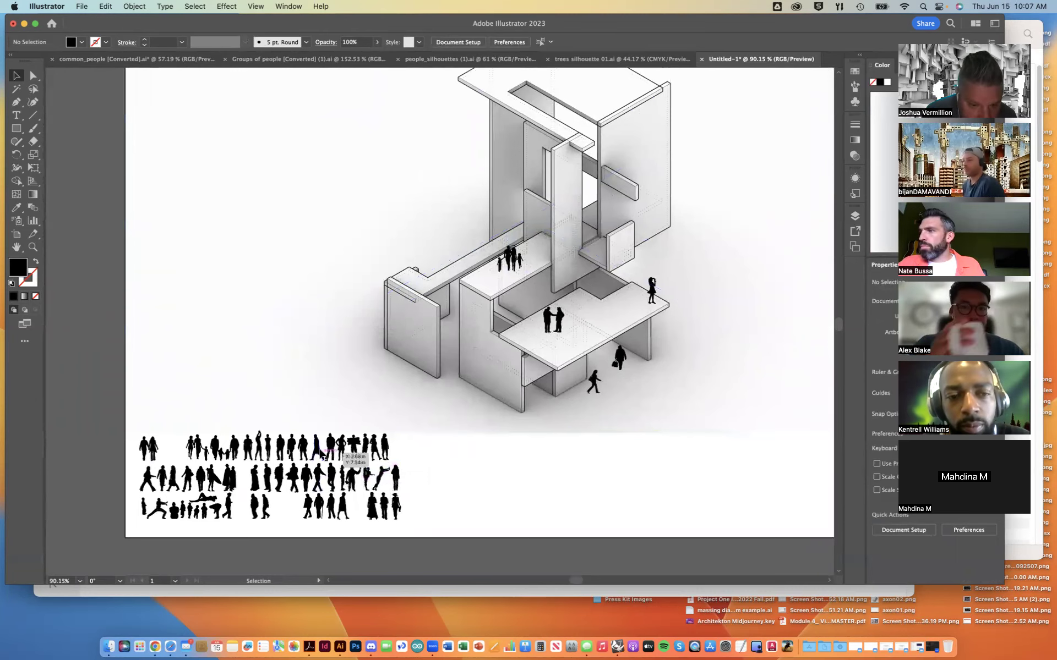
left_click_drag(320, 452, 465, 404)
left_click_drag(384, 446, 450, 353)
left_click_drag(383, 453, 458, 383)
left_click(461, 484)
Add figures on the upper level, the left ledge, and beside the tabletop couple, then show Layers
key("super+shift+i")
left_click_drag(260, 441, 600, 241)
left_click(529, 495)
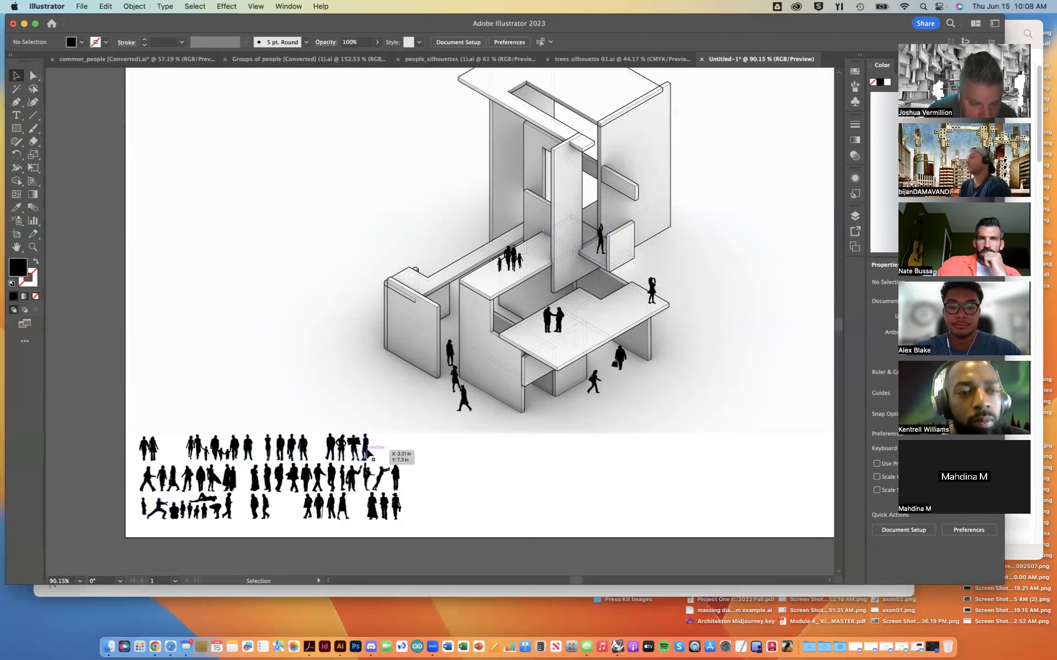
left_click_drag(367, 452, 424, 281)
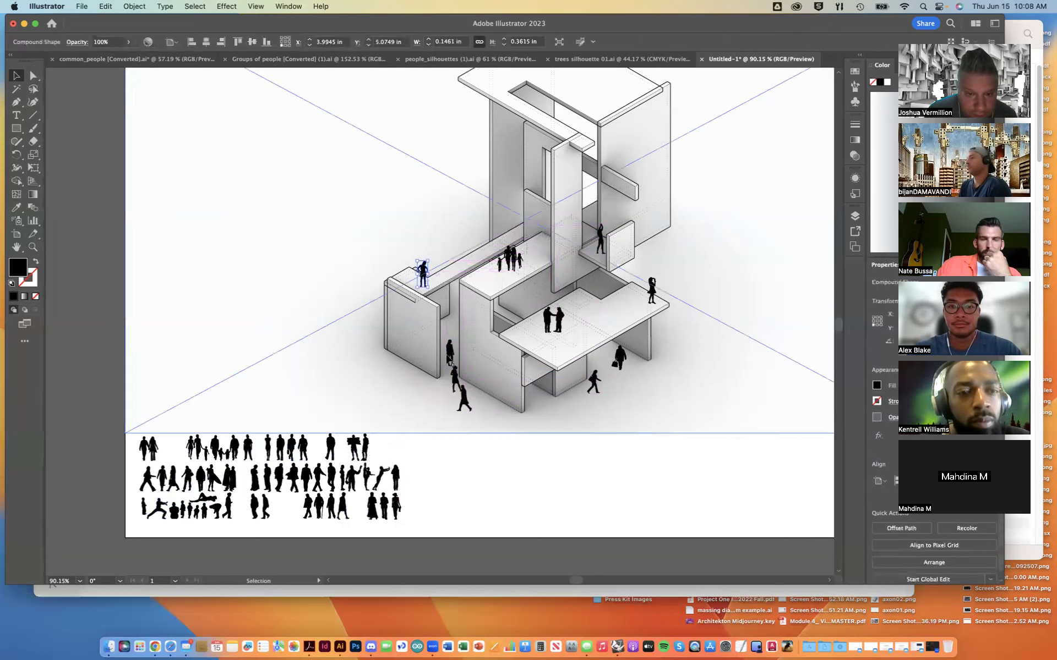
left_click(513, 471)
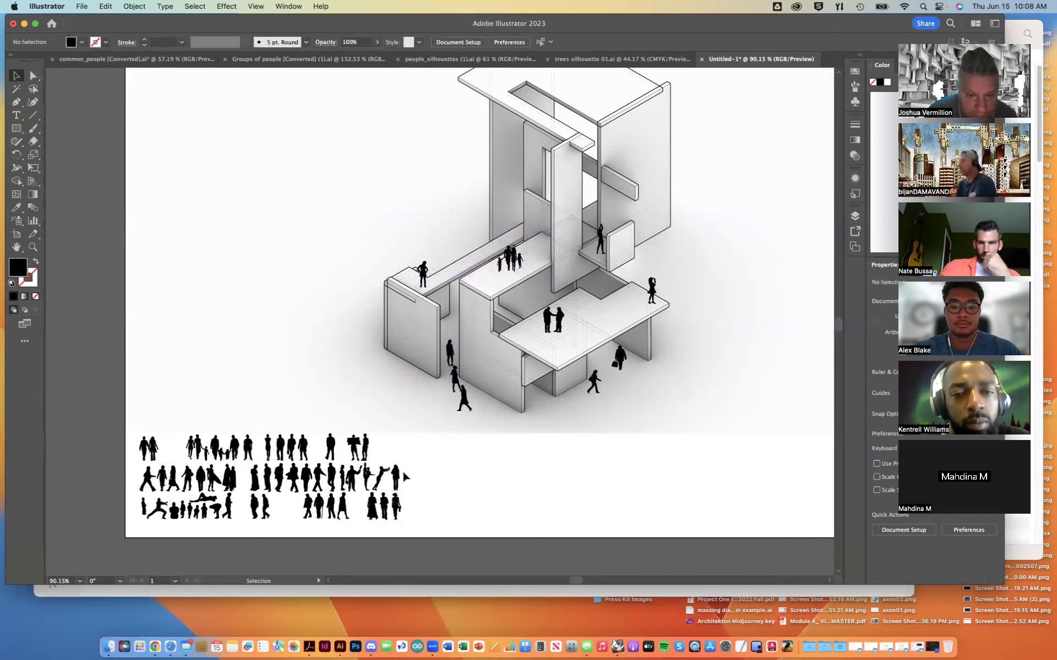
left_click_drag(404, 483, 570, 330)
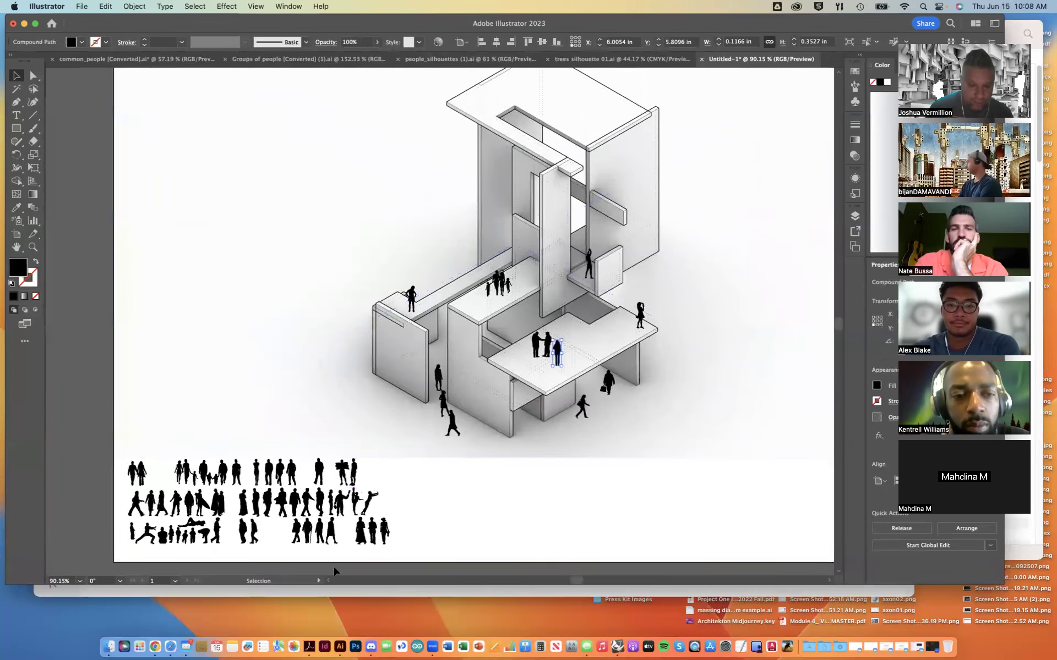
scroll(490, 484, "down", 2)
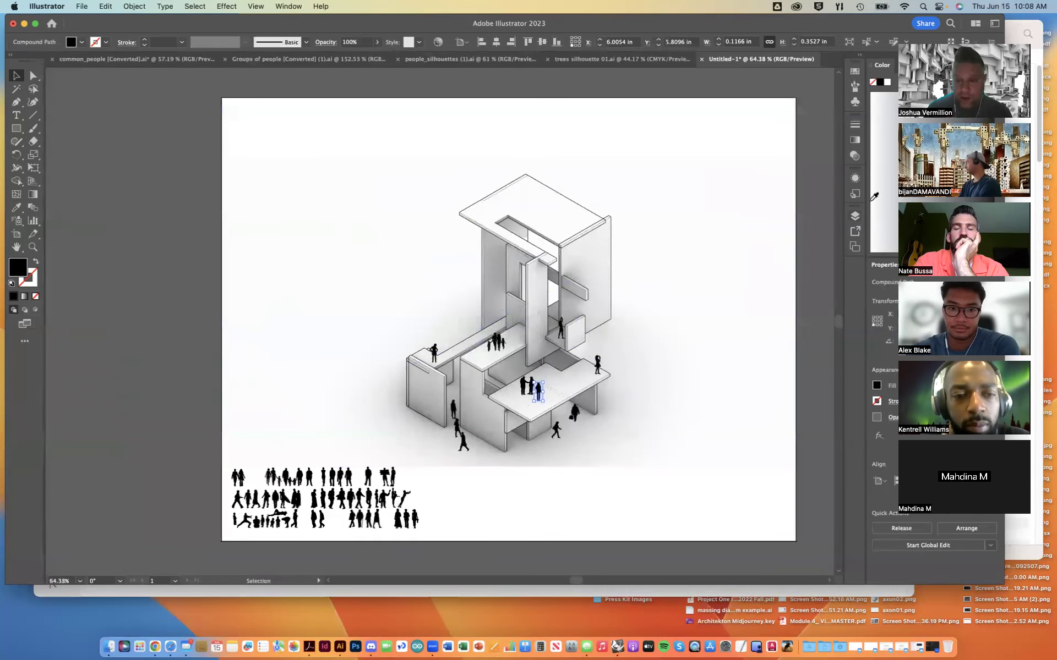
left_click(854, 219)
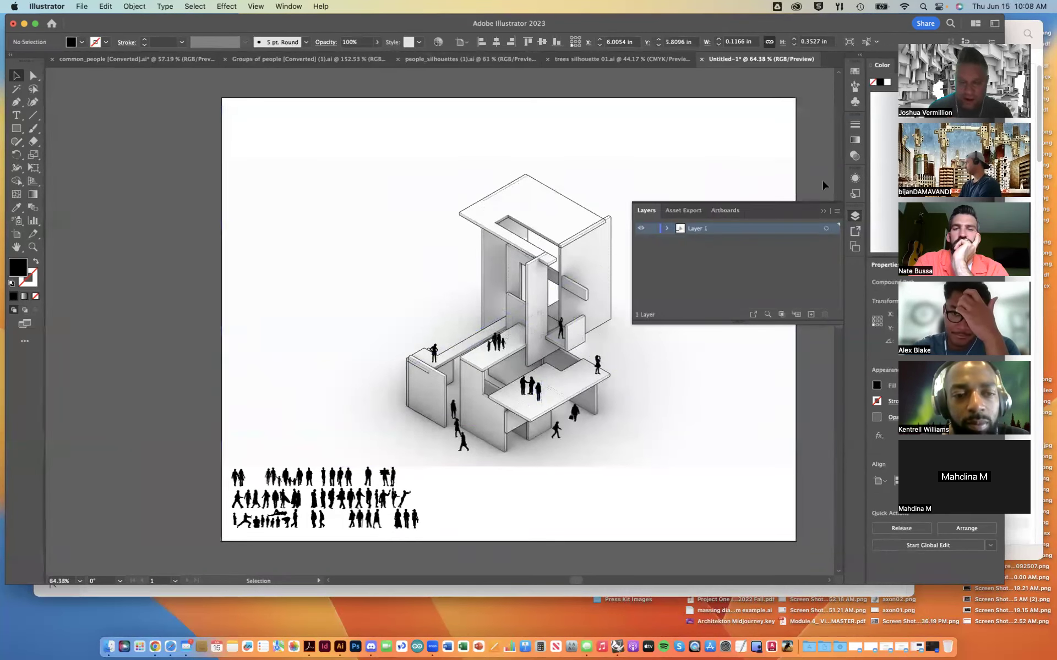
Add a second layer and rename Layer 1 to 'Axon' and Layer 2 to 'Humans'
left_click(450, 462)
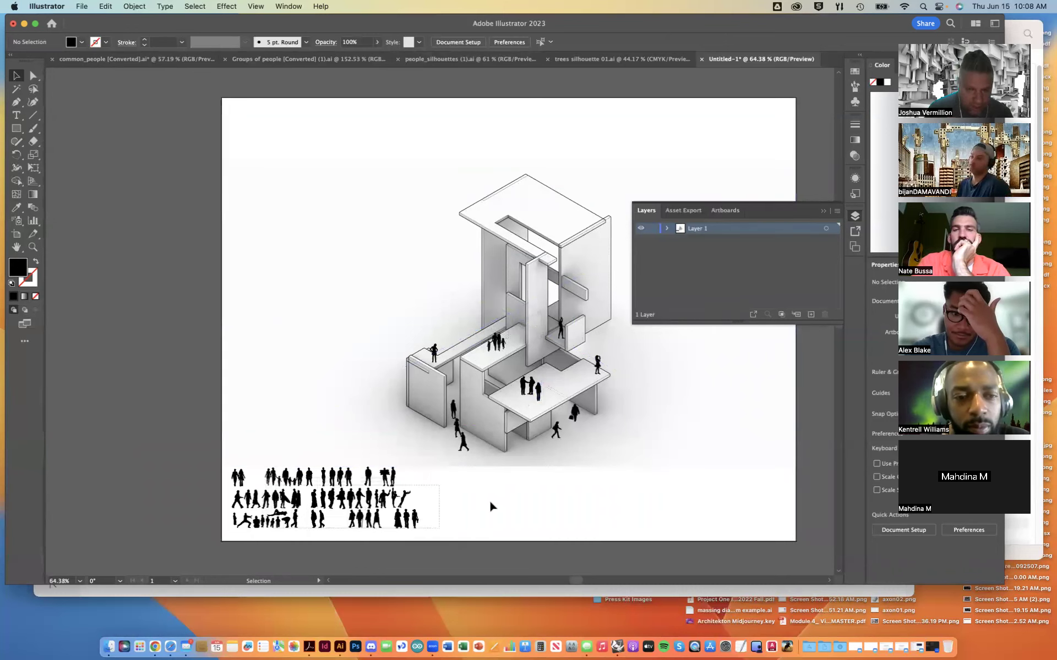
left_click(811, 315)
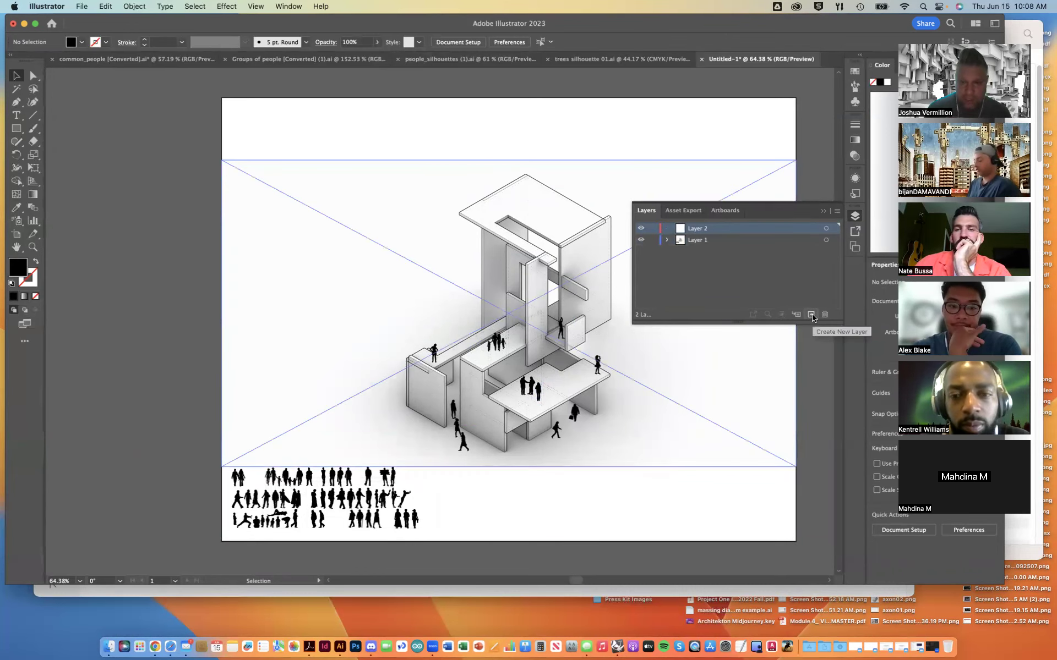
double_click(695, 239)
type("Axon")
key("Return")
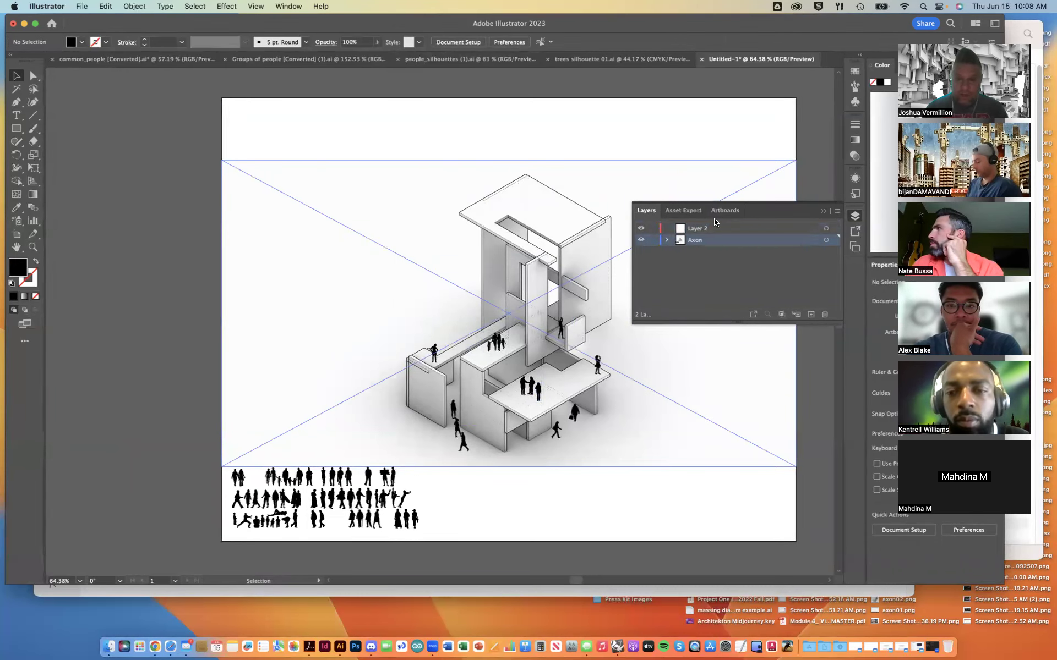
double_click(702, 232)
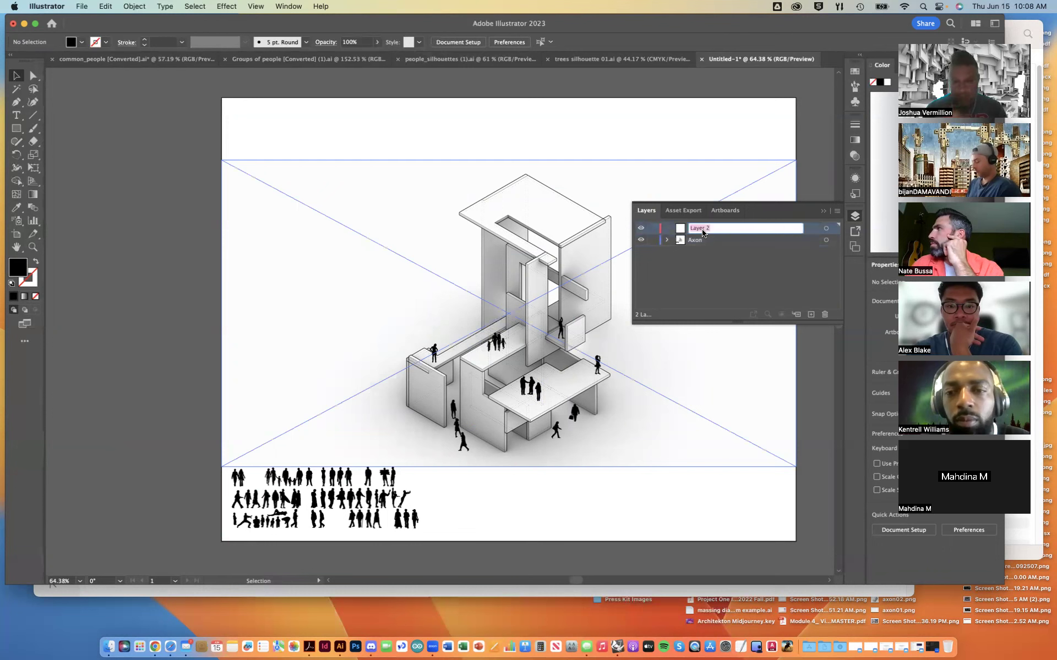
type("Humans")
key("Return")
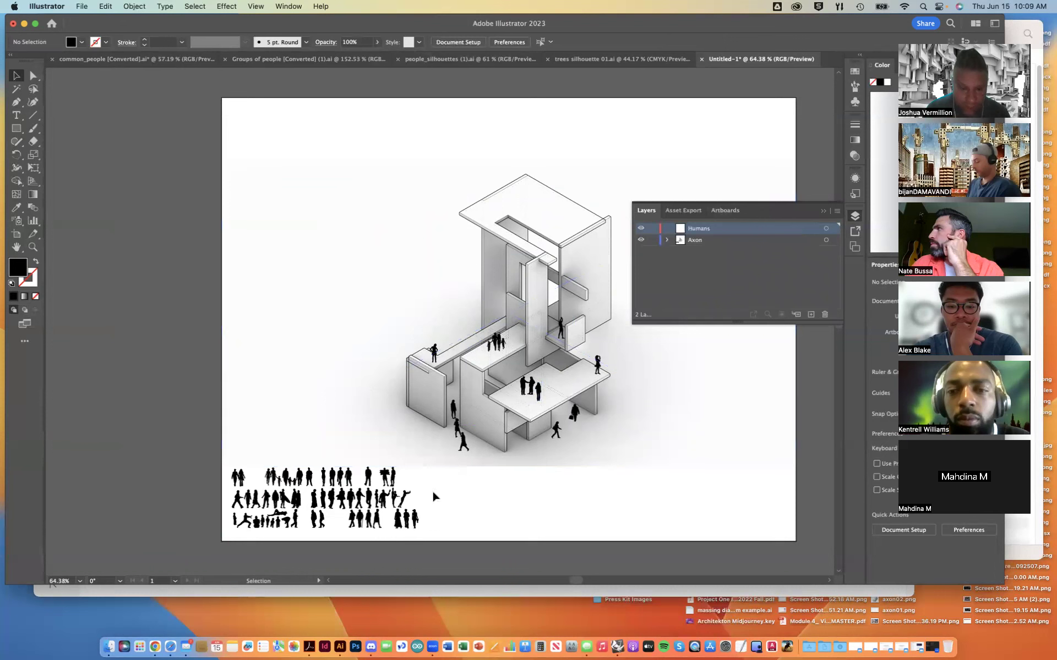
Move the silhouette sheet below the drawing onto the Humans layer
left_click_drag(456, 537, 225, 476)
left_click(832, 241)
left_click_drag(834, 243, 834, 228)
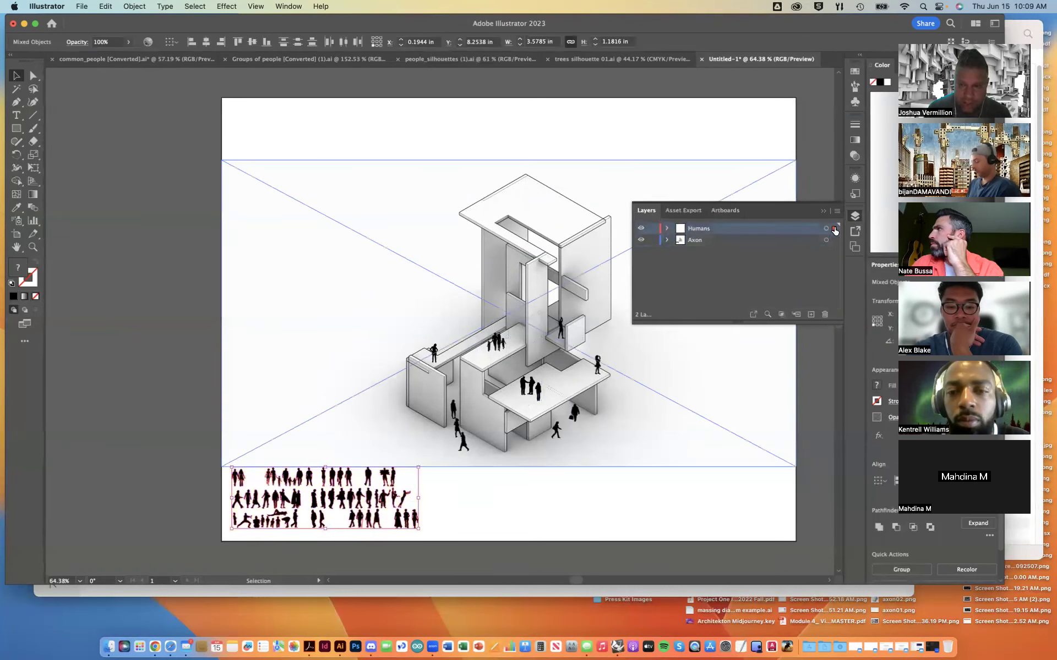
left_click(628, 512)
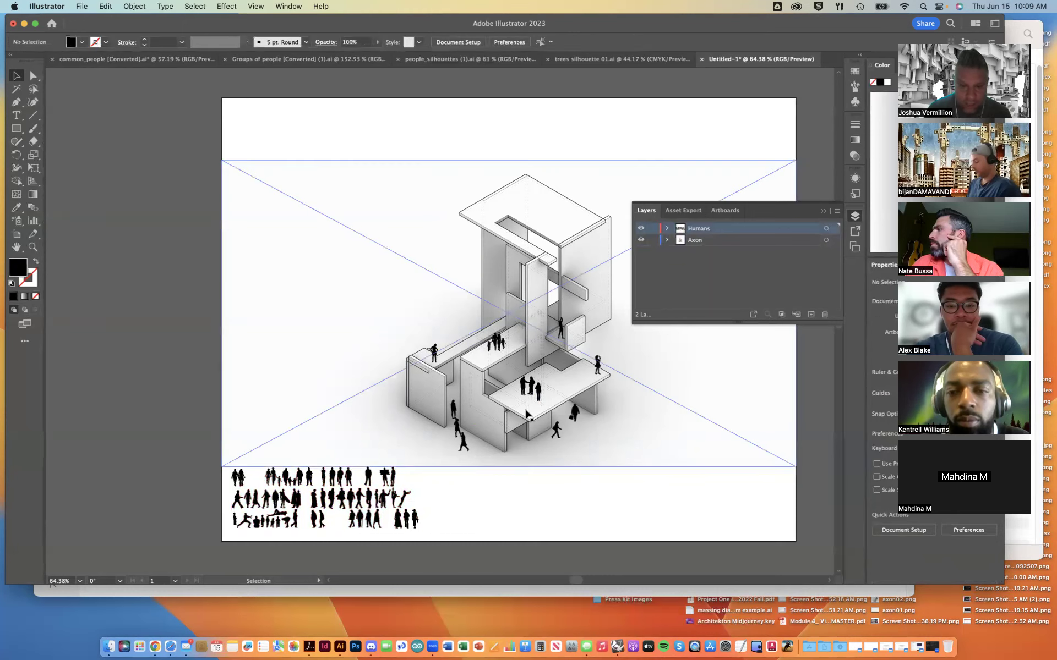
left_click_drag(629, 500, 427, 289)
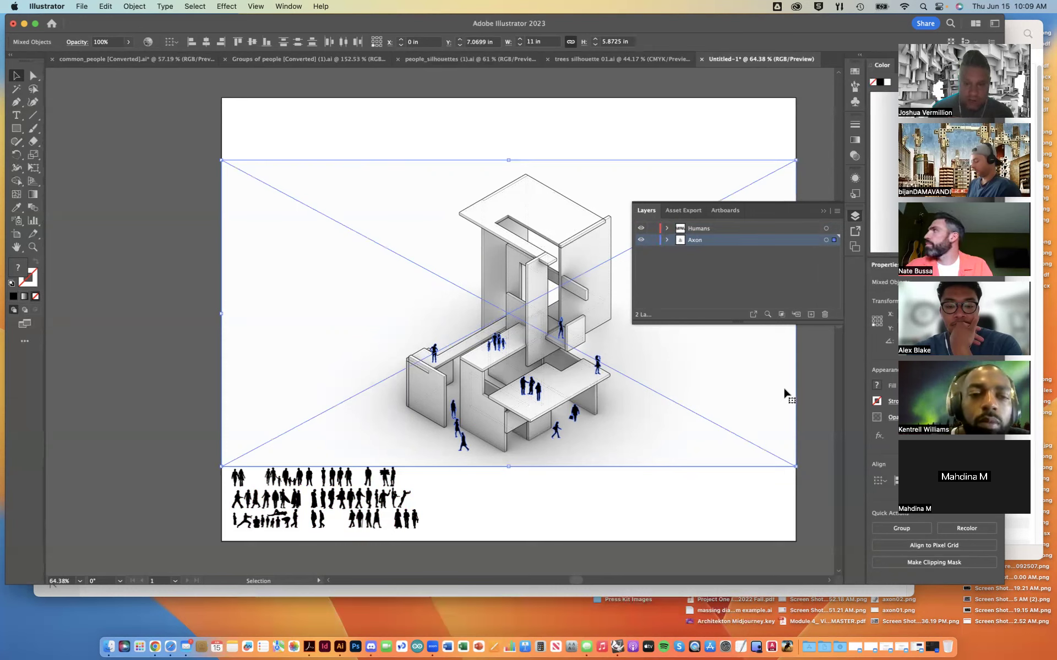
Move the figures standing on the axon onto the Humans layer and toggle its visibility to check
left_click(767, 371, "shift")
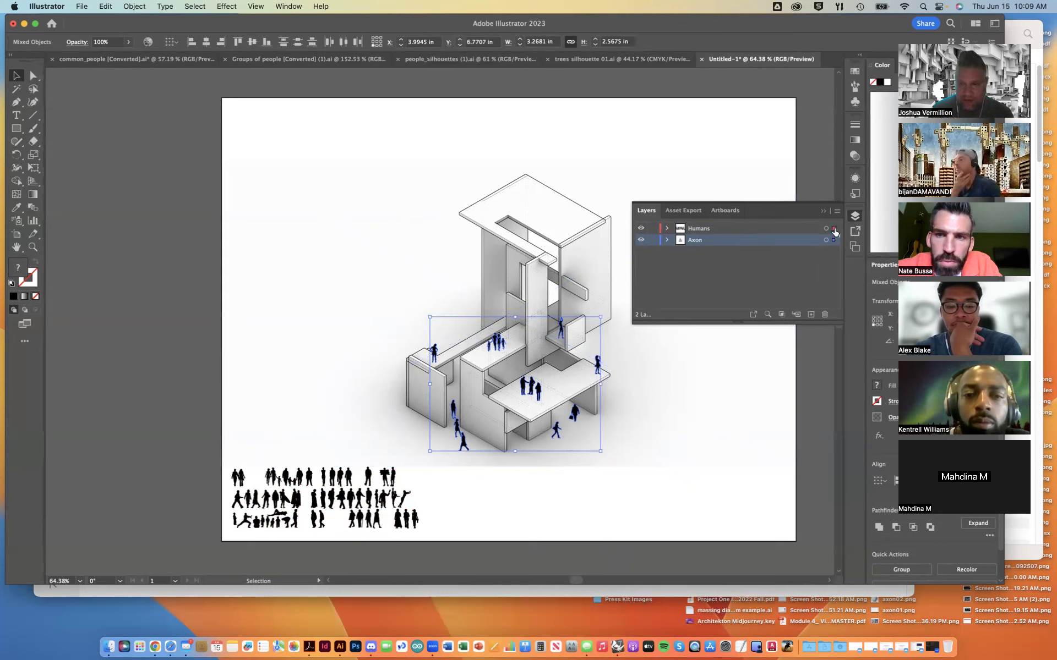
left_click_drag(834, 231, 833, 231)
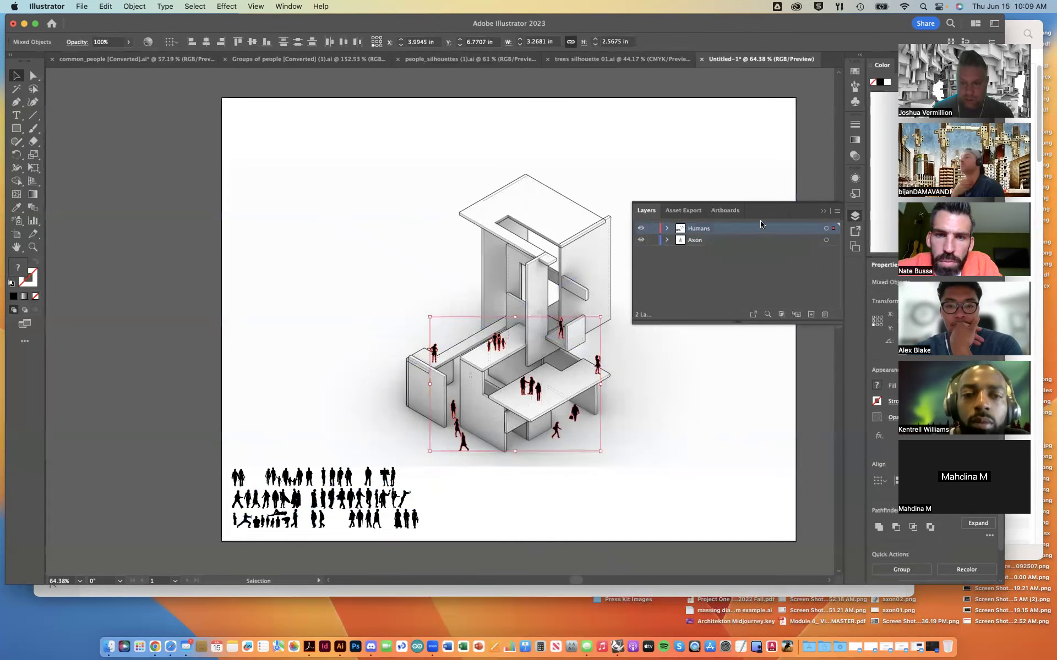
left_click(640, 228)
left_click(640, 228)
left_click(640, 229)
left_click(640, 228)
Lock the Axon layer and reselect the figures on the render
left_click(653, 240)
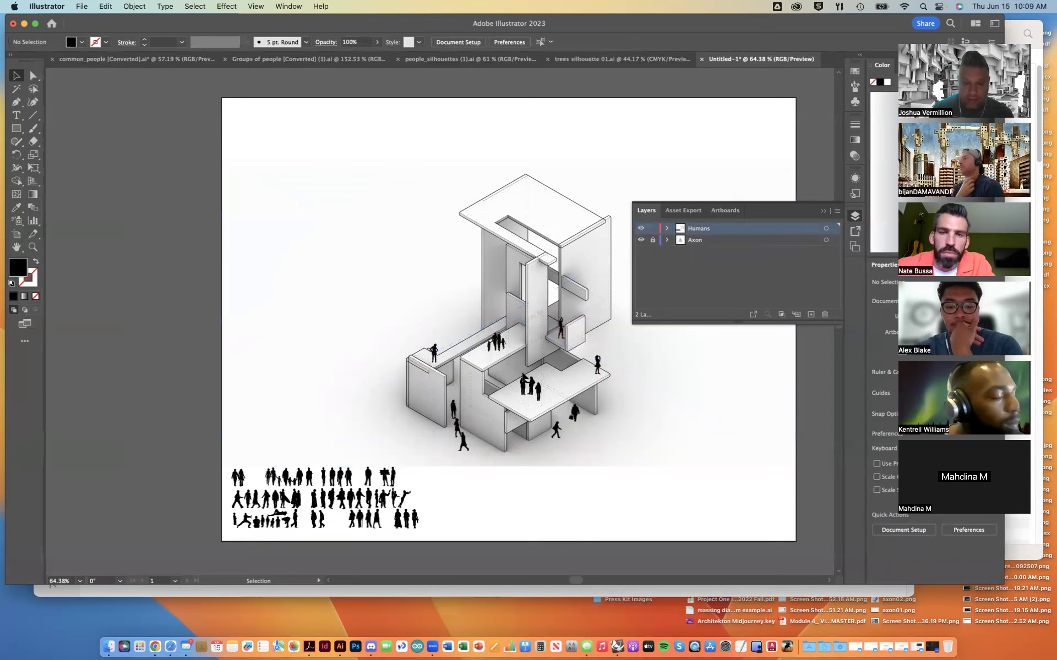
left_click(526, 384)
left_click_drag(648, 500, 422, 286)
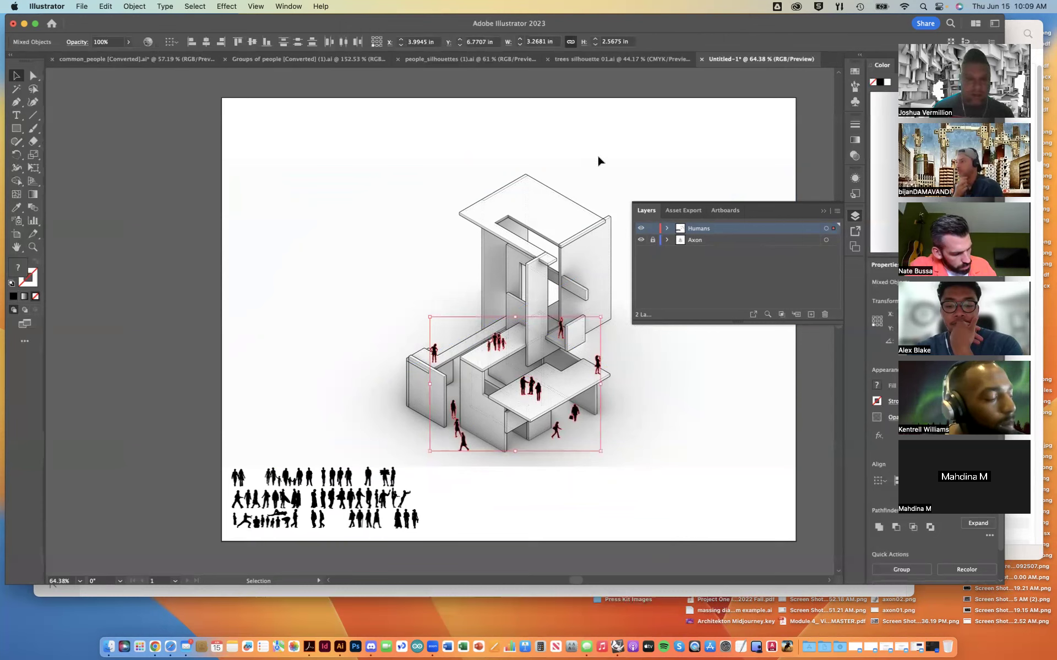
Fill the selected figures with the C=0 M=0 Y=0 K=80 gray swatch
left_click(853, 87)
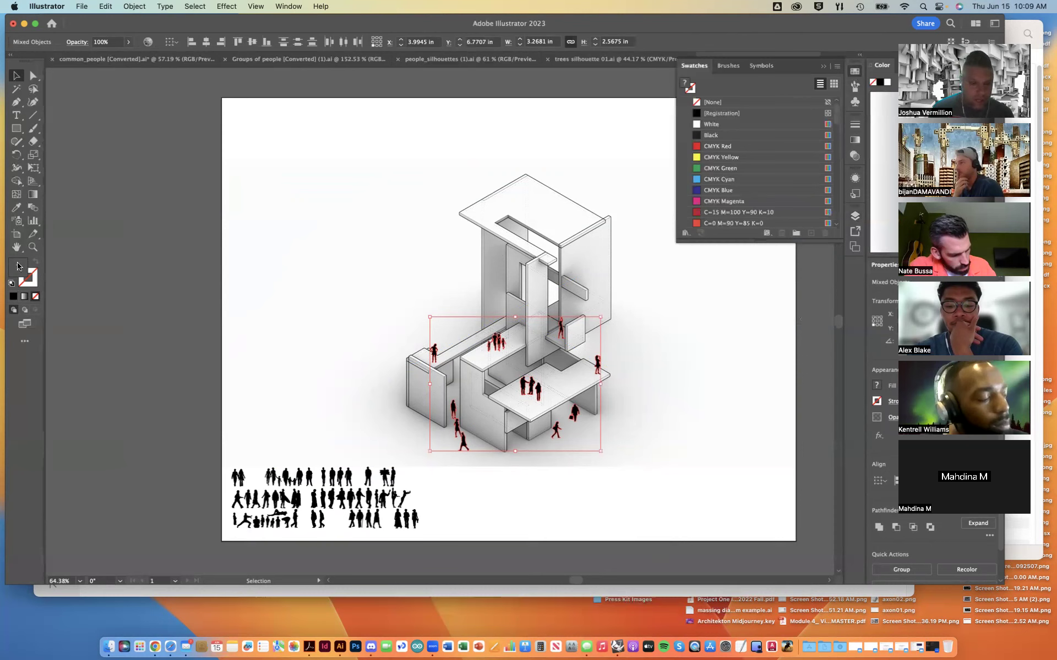
left_click(717, 114)
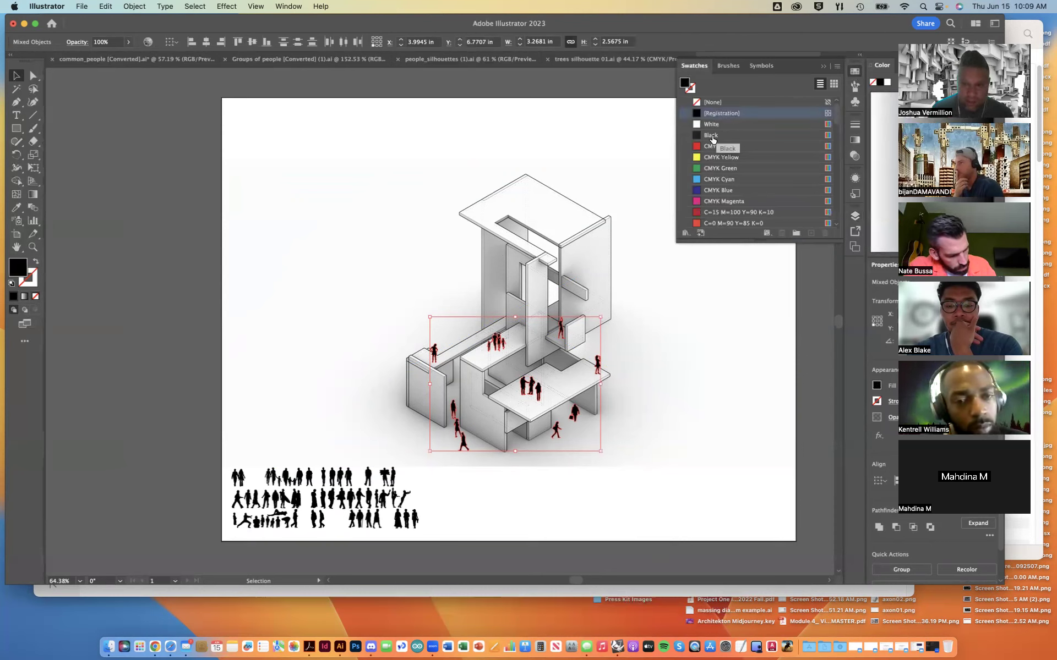
left_click(726, 135)
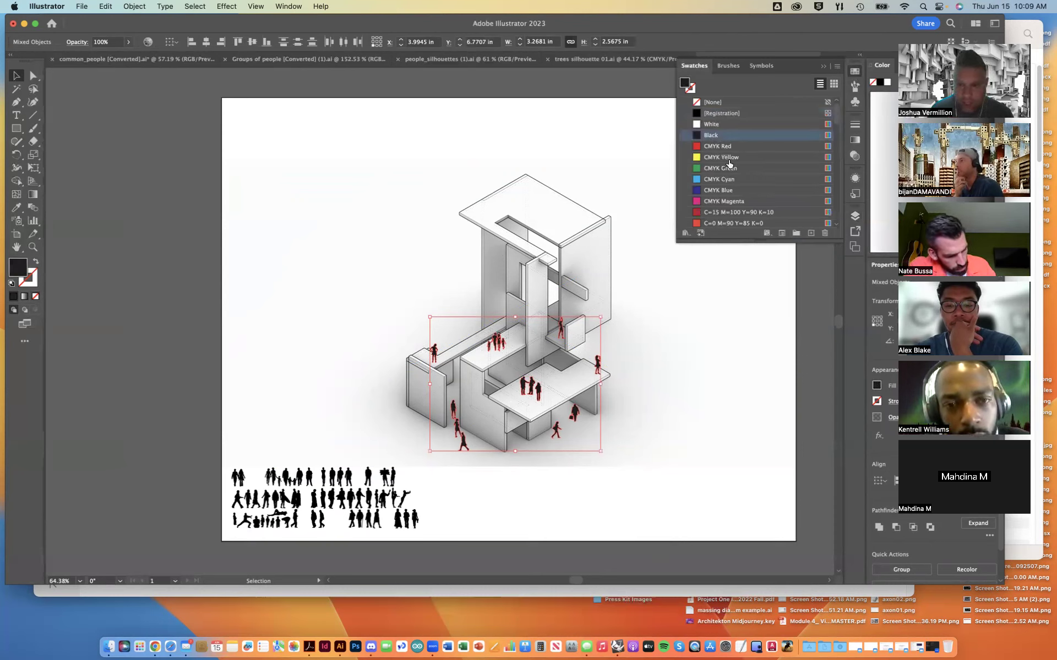
left_click_drag(838, 115, 835, 194)
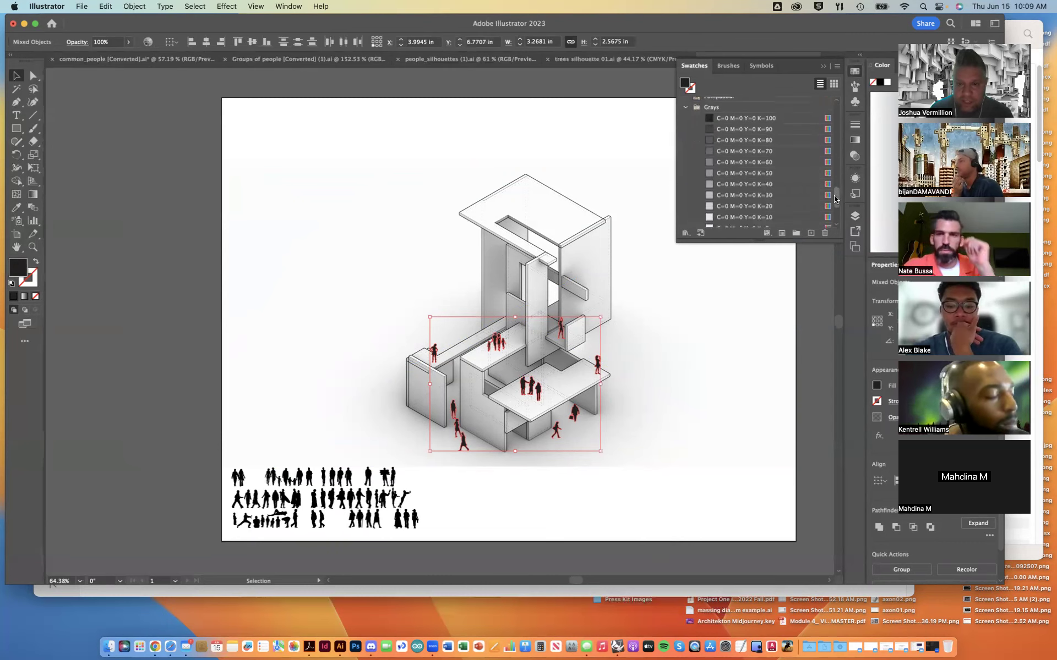
left_click(753, 142)
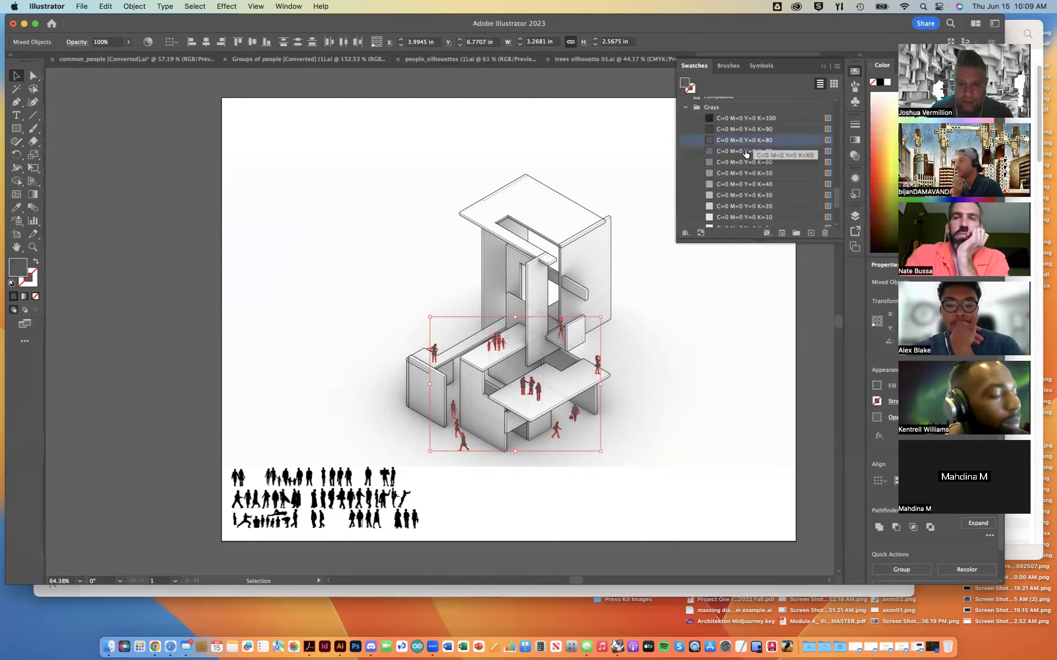
left_click(718, 418)
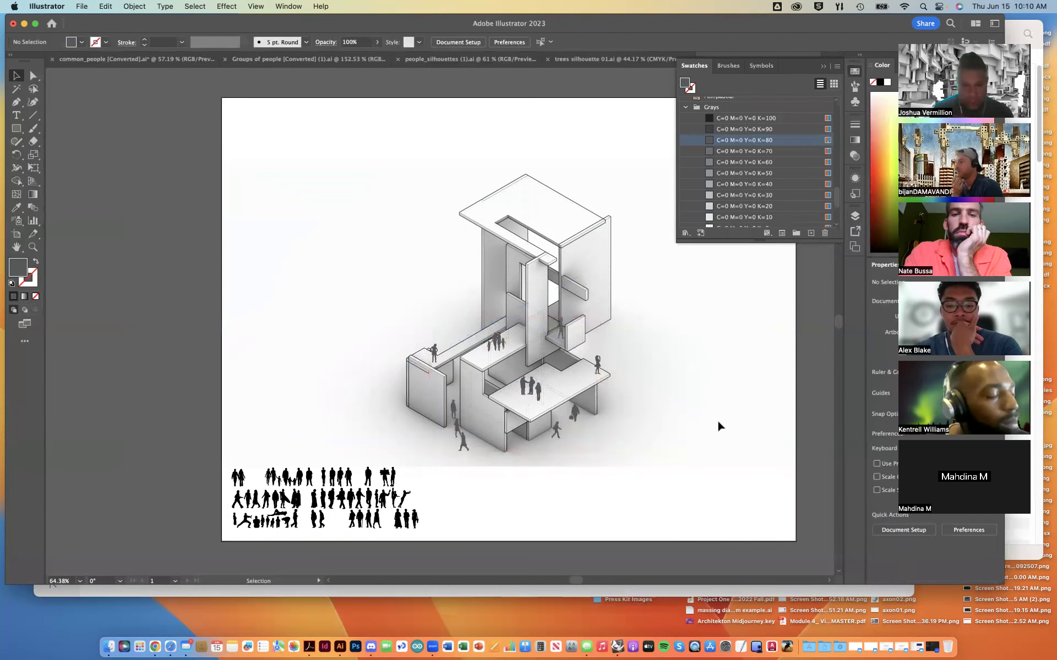
Zoom in and out around the render to inspect the gray figures
scroll(576, 369, "up", 5)
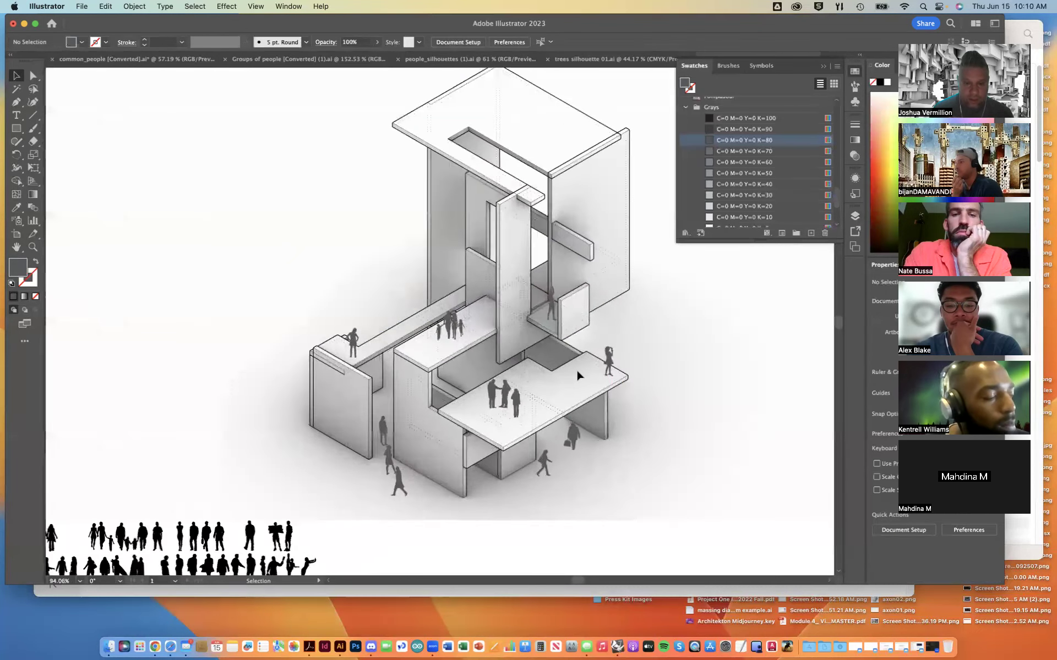
scroll(576, 368, "down", 2)
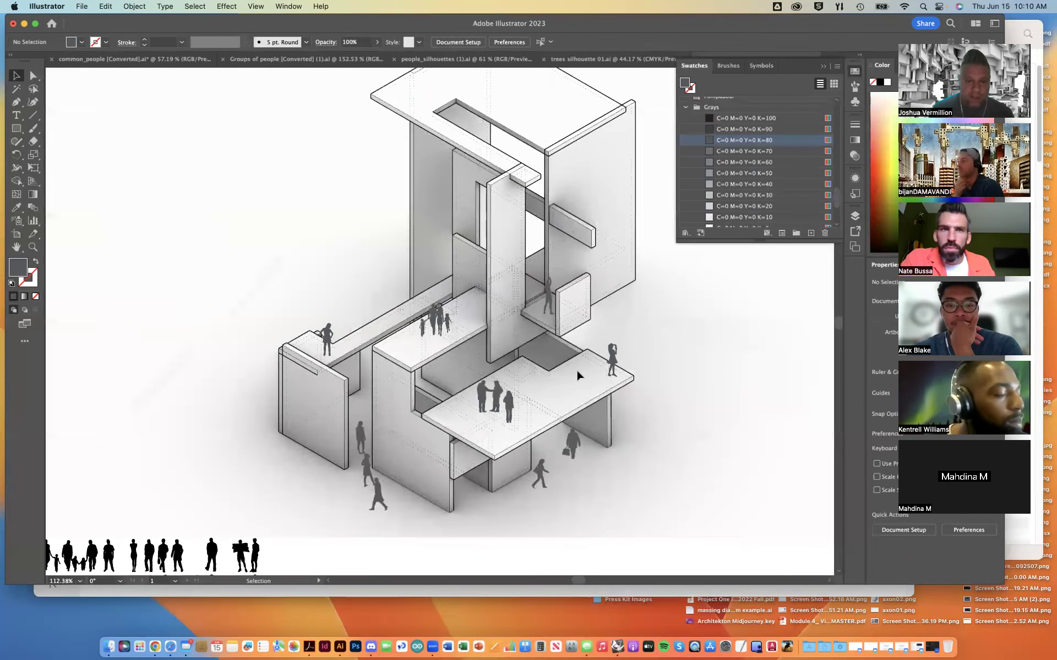
scroll(576, 368, "down", 2)
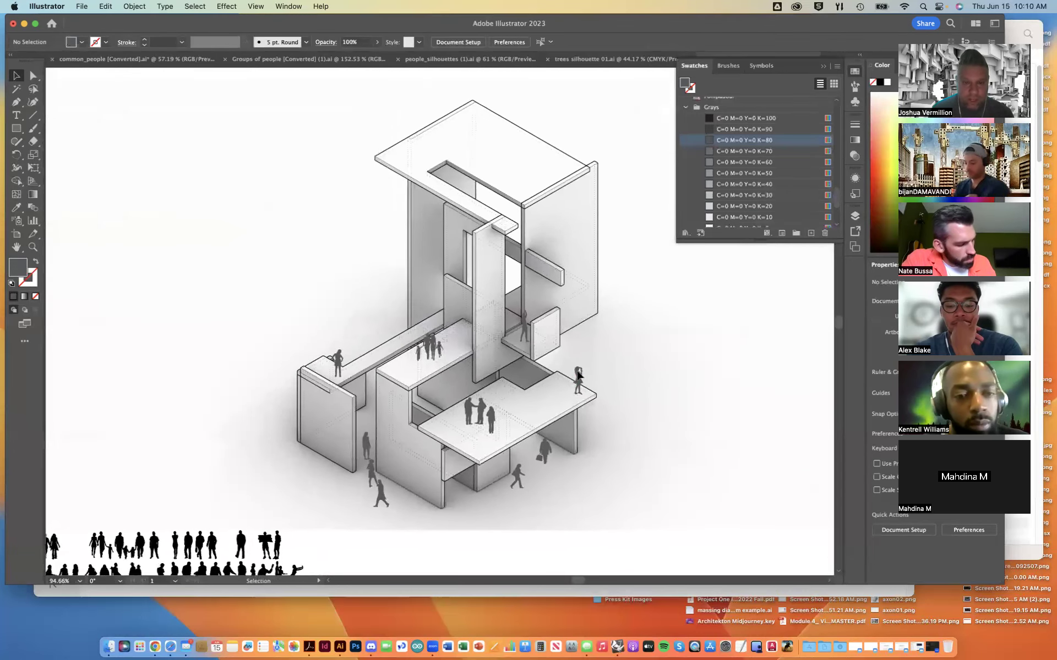
scroll(576, 368, "down", 1)
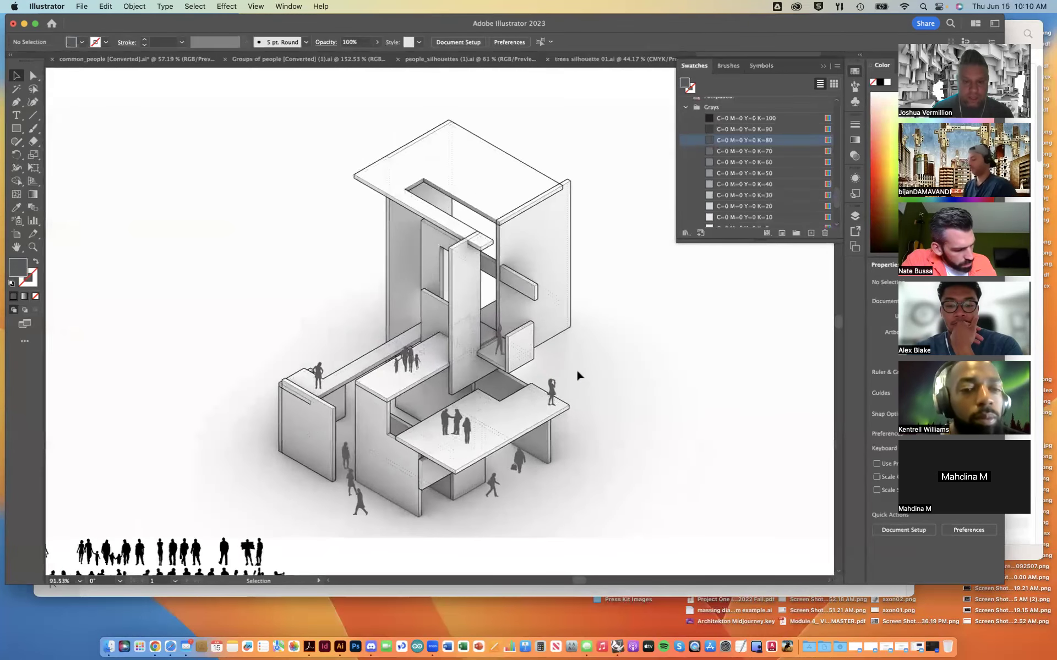
scroll(576, 368, "up", 3)
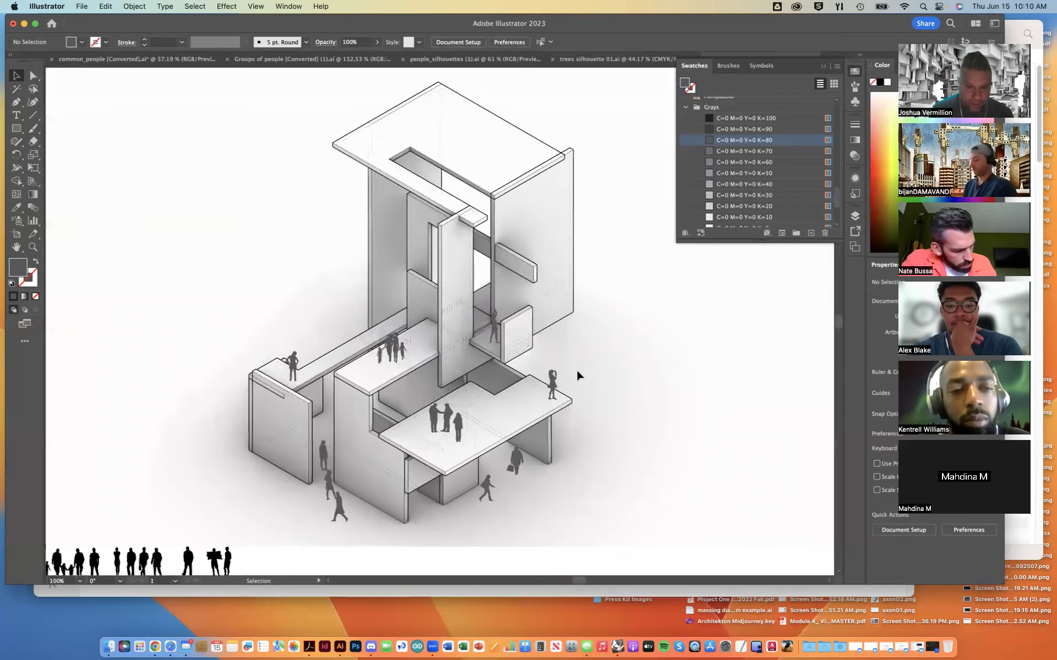
scroll(576, 368, "down", 3)
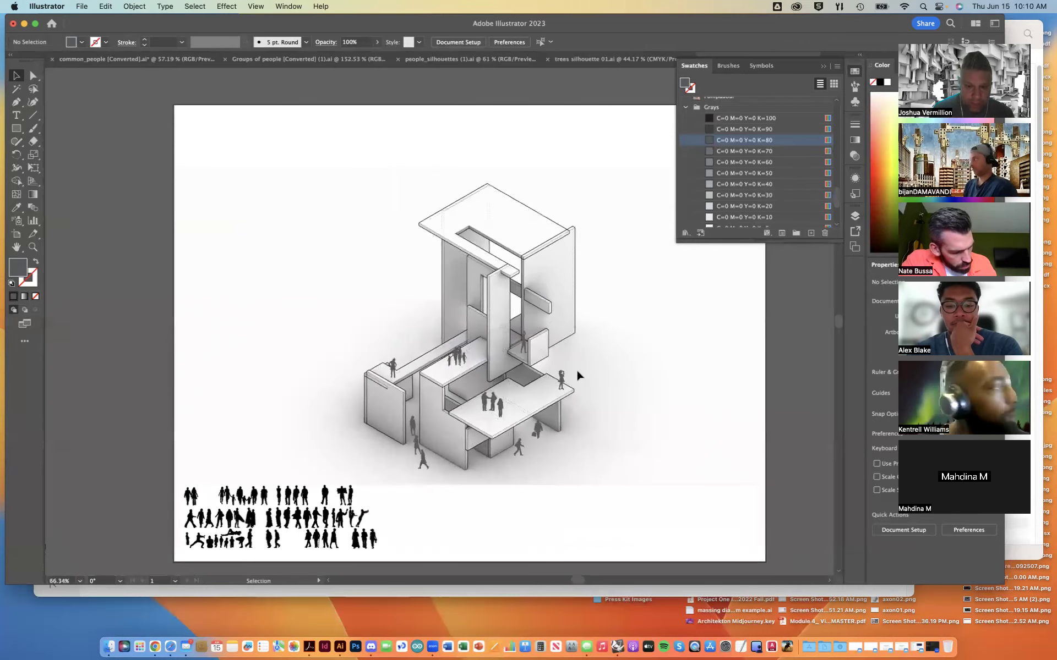
scroll(576, 368, "up", 1)
scroll(576, 369, "up", 1)
Switch the figures from fill to outlines with a 0.5 pt stroke weight
key("super+6")
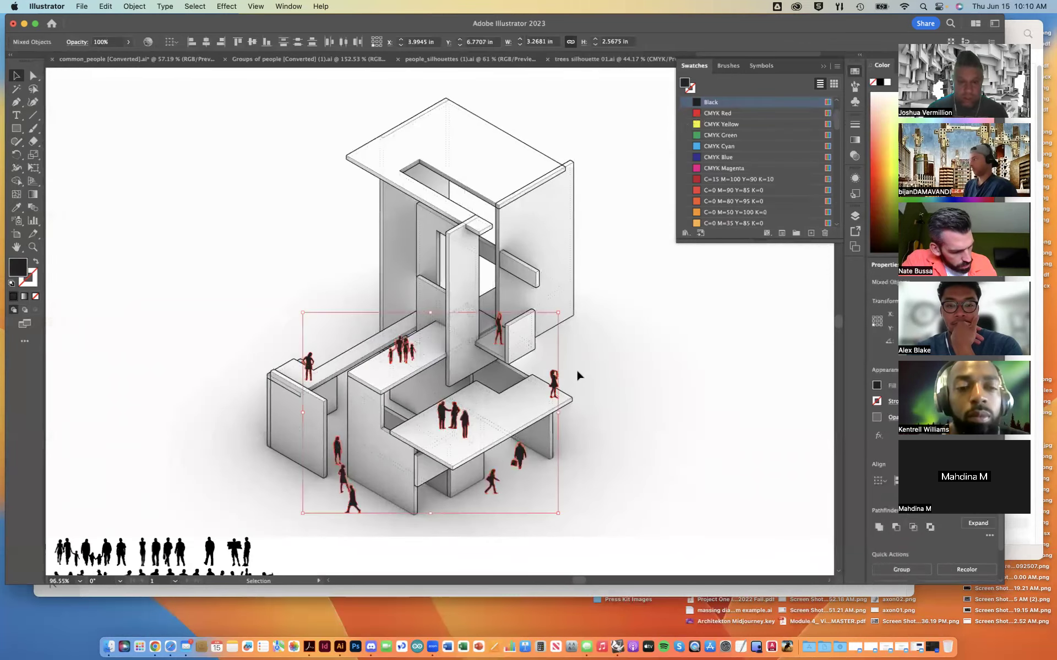
scroll(576, 376, "down", 2)
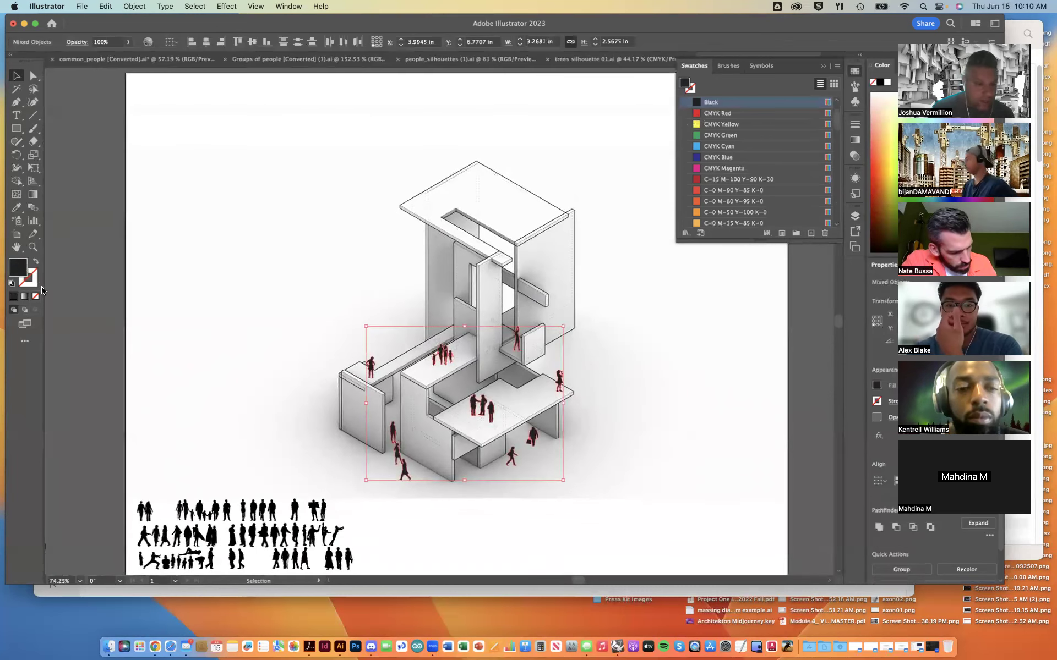
left_click(35, 263)
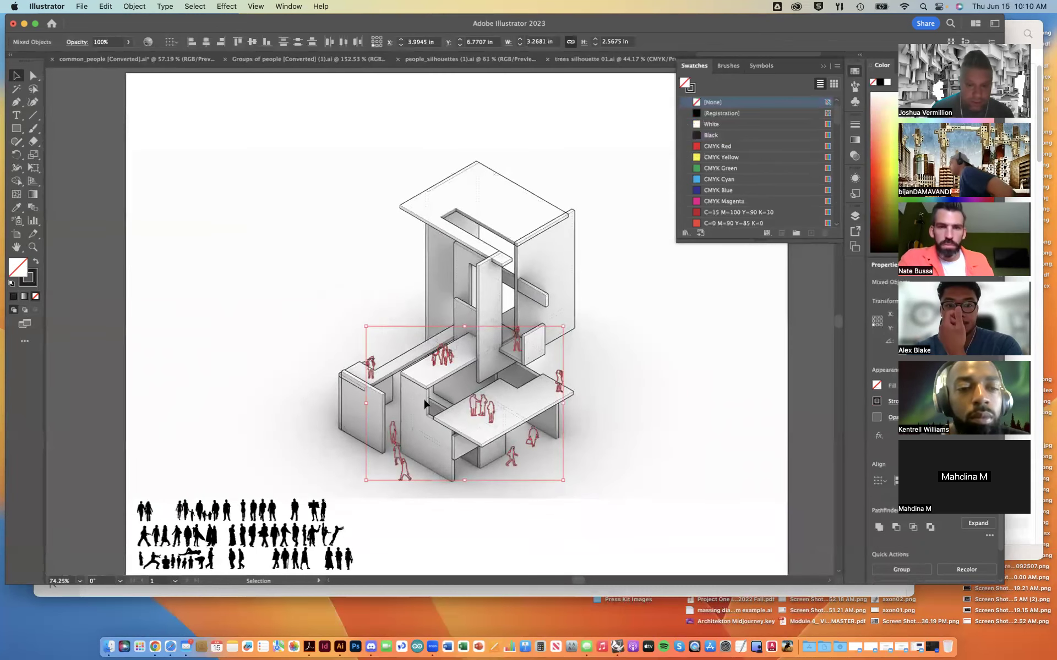
left_click(854, 125)
left_click(797, 136)
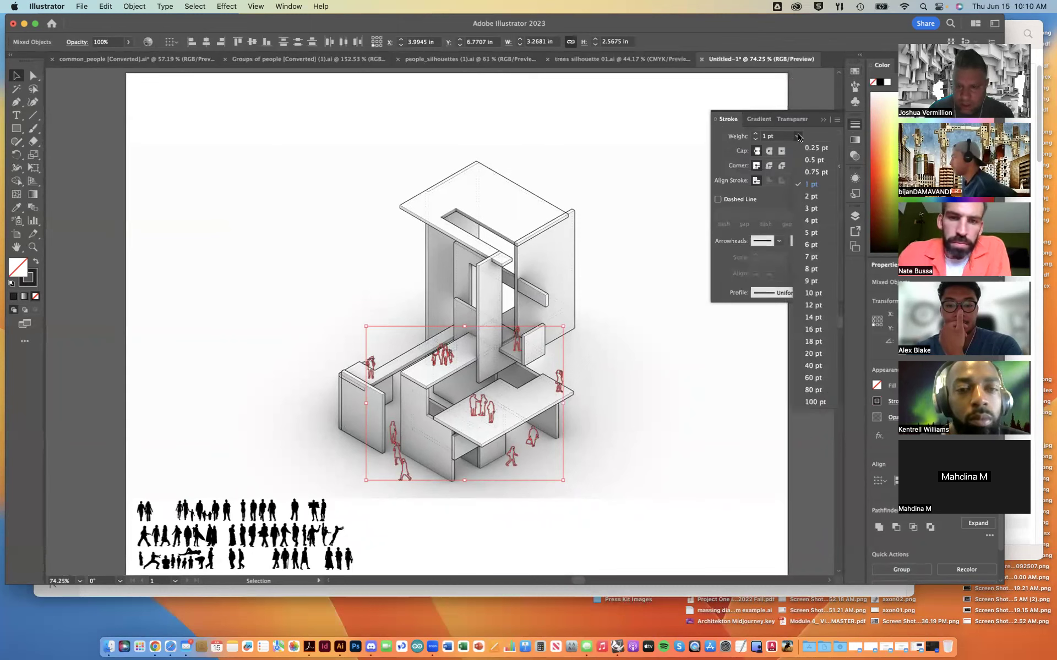
left_click(812, 161)
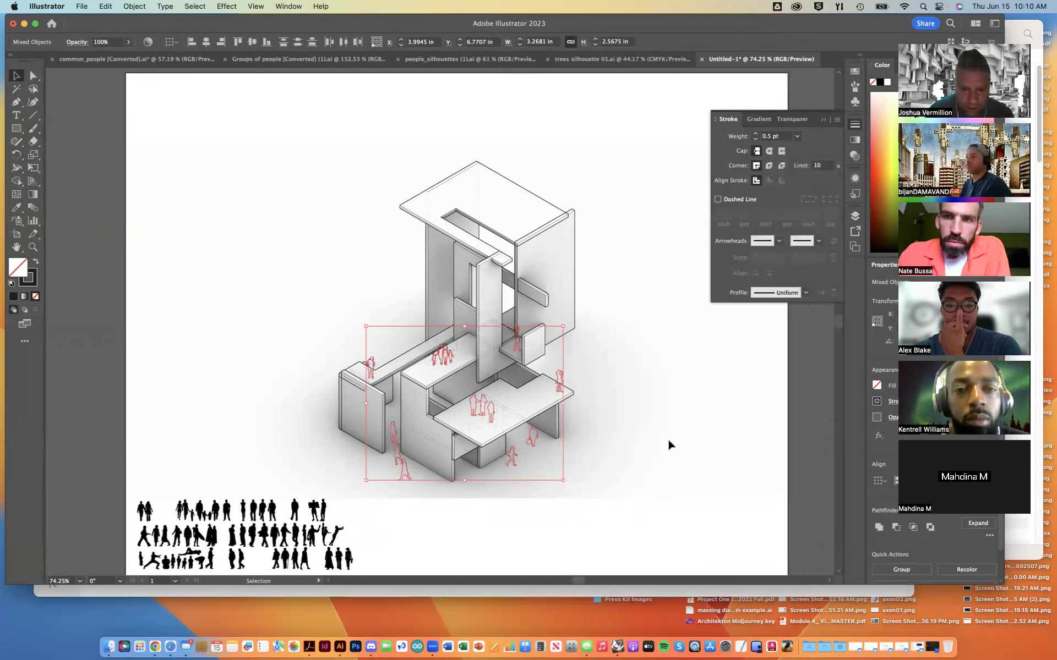
left_click(559, 532)
Fill the people figures on the axon with white
scroll(480, 457, "up", 3)
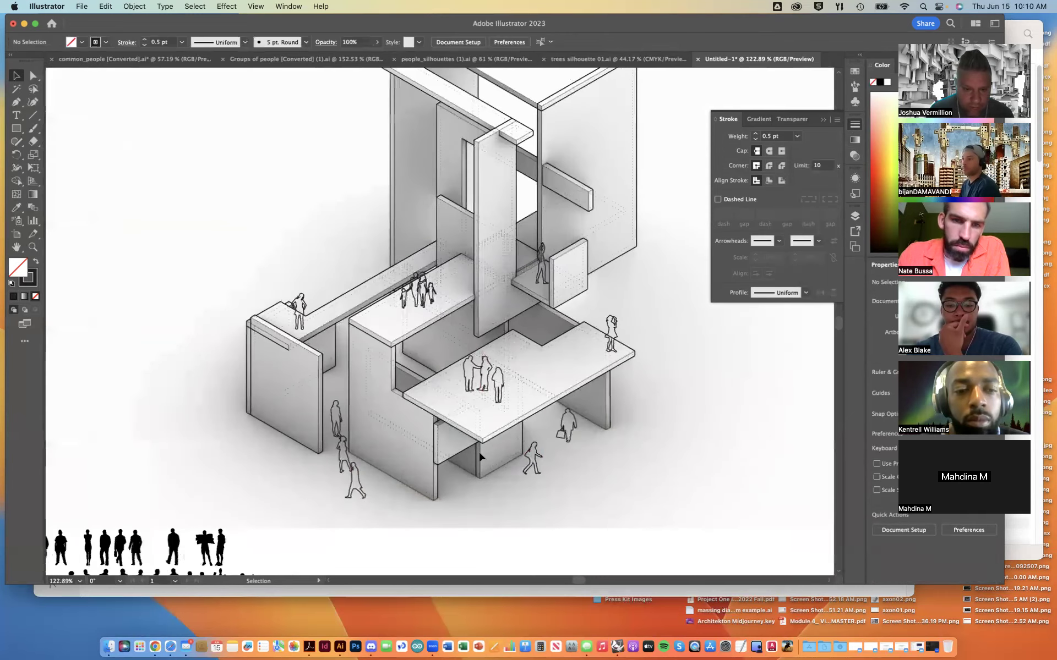
scroll(479, 456, "down", 3)
left_click_drag(589, 520, 369, 319)
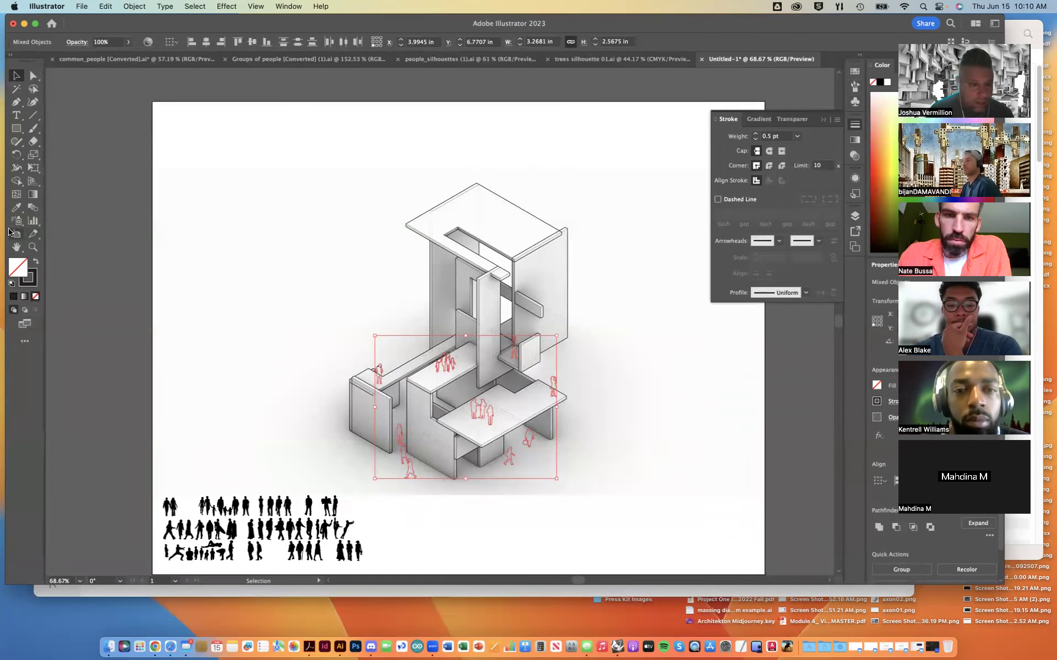
left_click(855, 73)
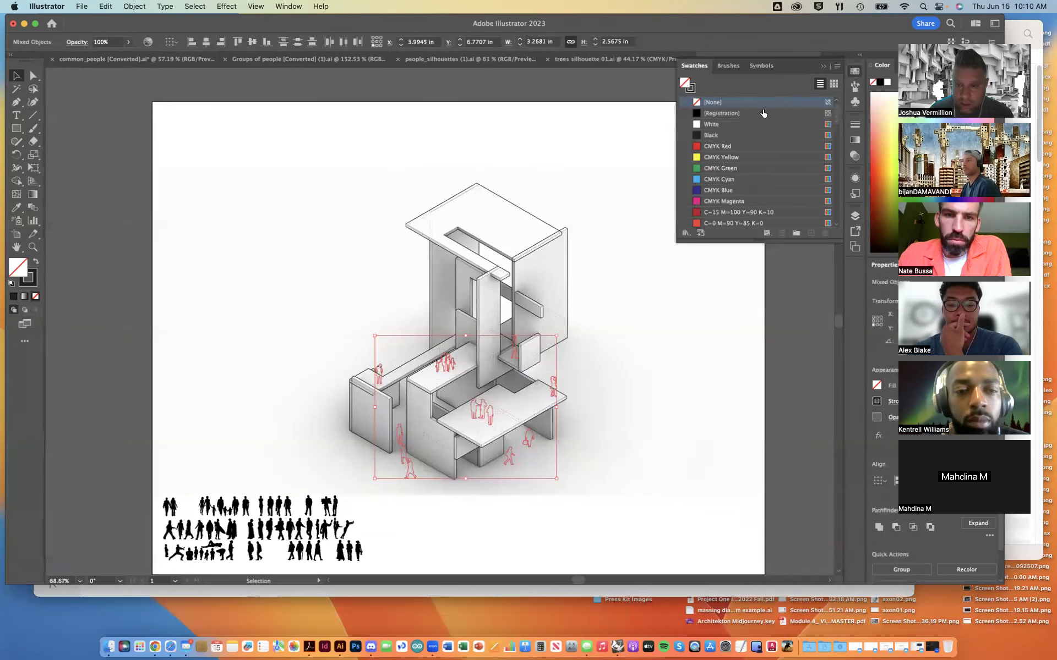
left_click(721, 124)
left_click(552, 533)
Lower the figures' opacity to 74%
left_click_drag(553, 534, 368, 323)
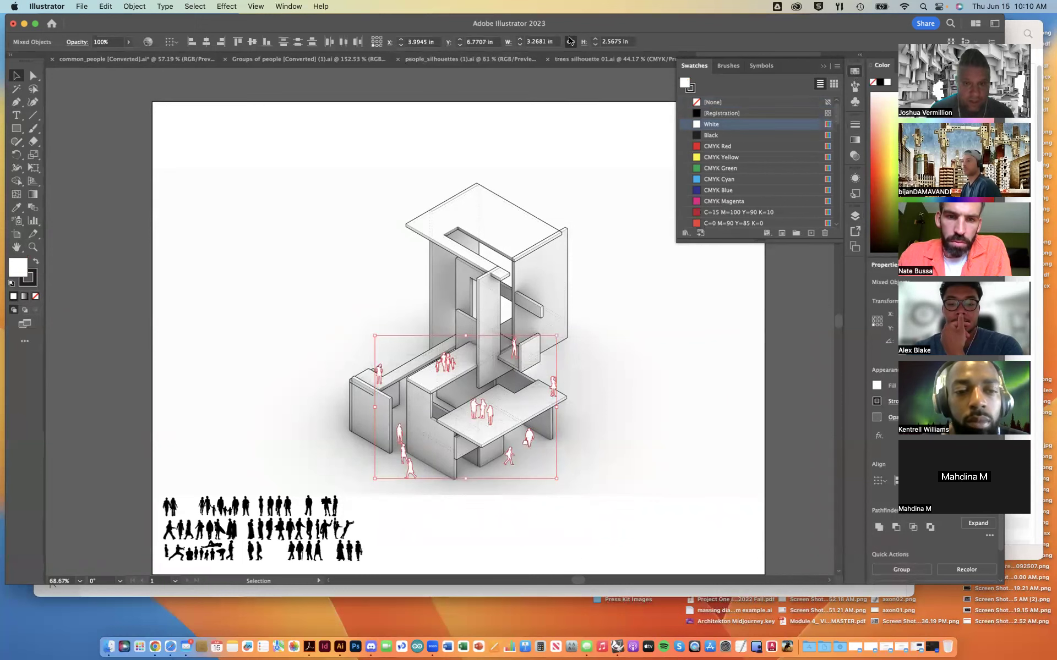
left_click(128, 42)
left_click_drag(127, 58, 110, 65)
Zoom in and move one figure onto the platform
left_click(269, 361)
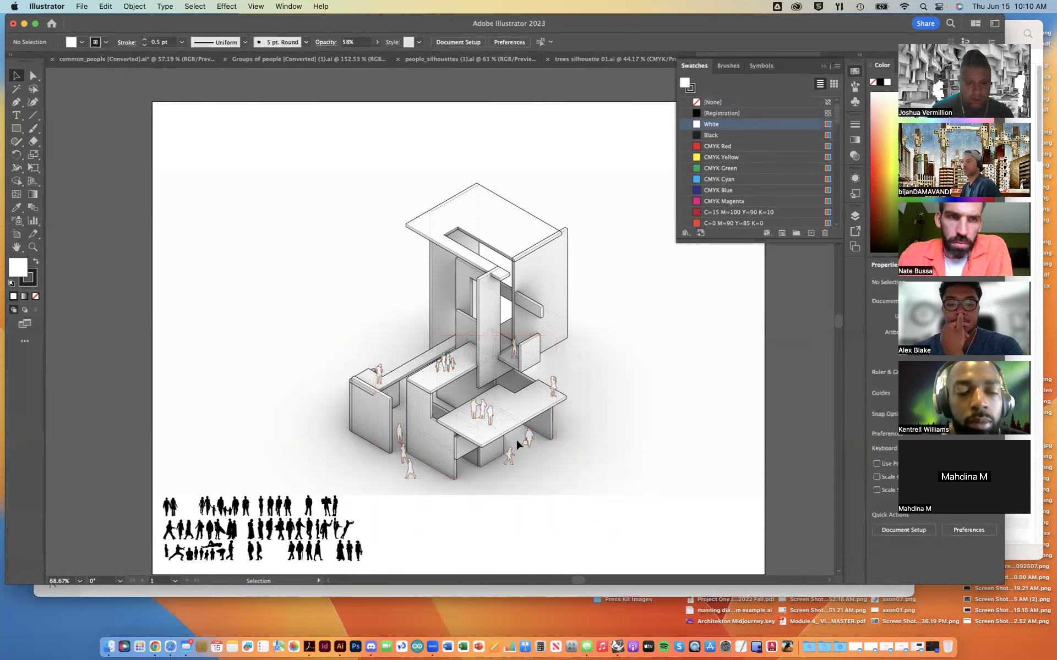
scroll(525, 448, "up", 5)
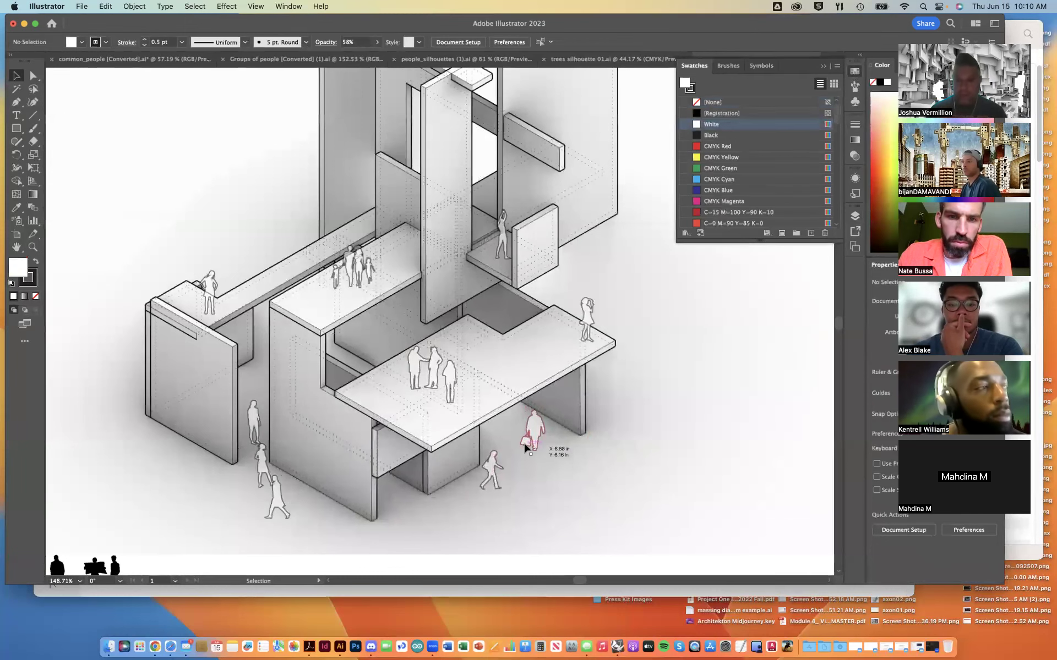
scroll(525, 449, "down", 4)
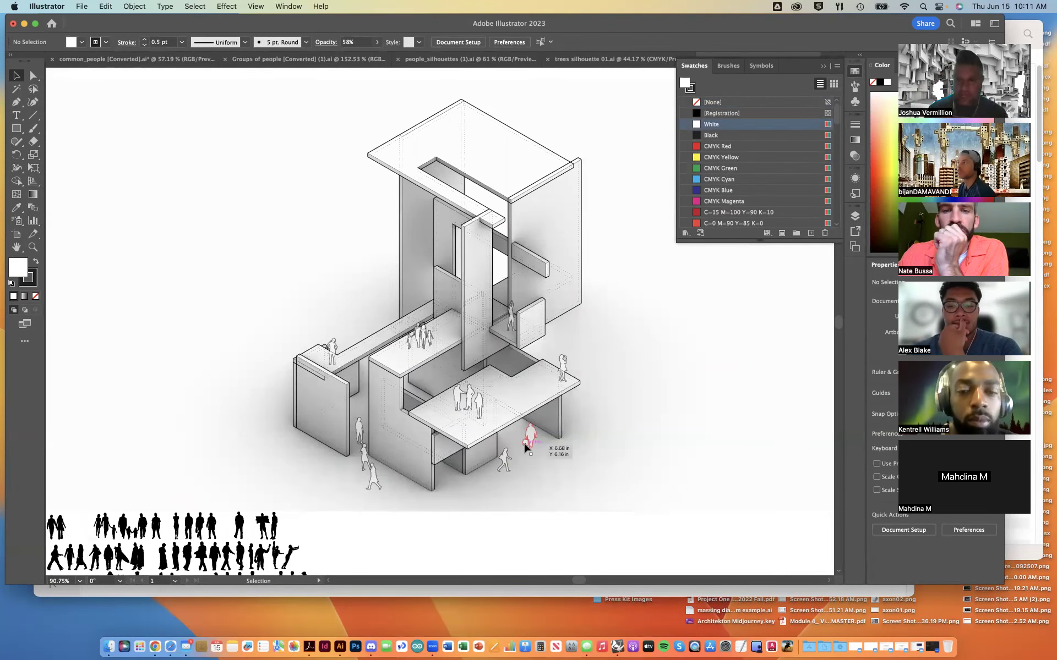
scroll(526, 447, "down", 3)
scroll(525, 447, "up", 5)
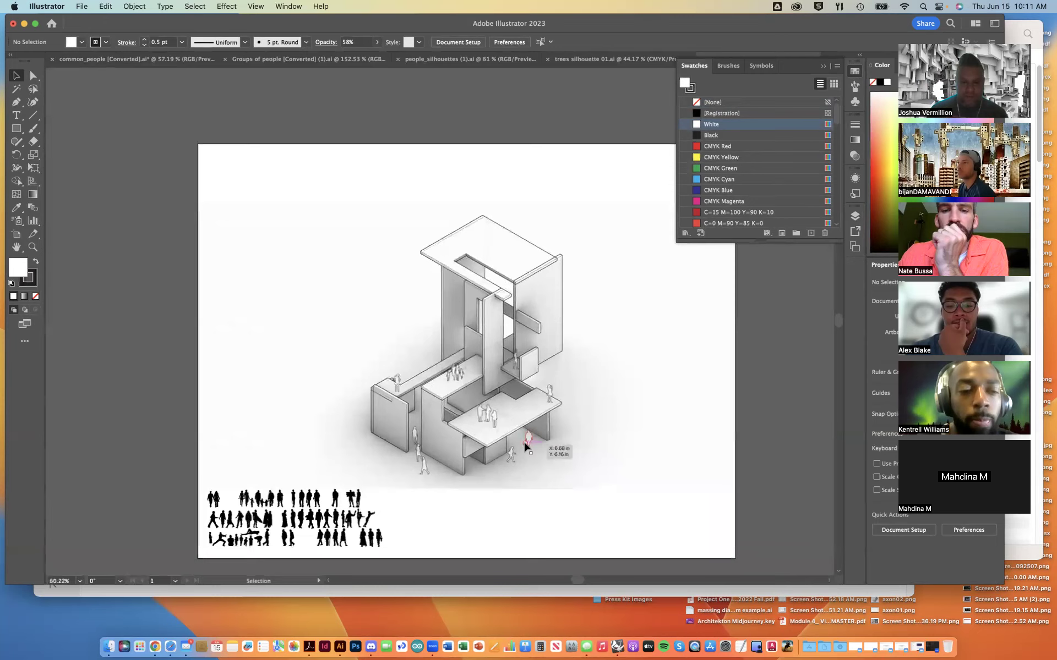
scroll(526, 447, "down", 2)
left_click_drag(526, 447, 463, 421)
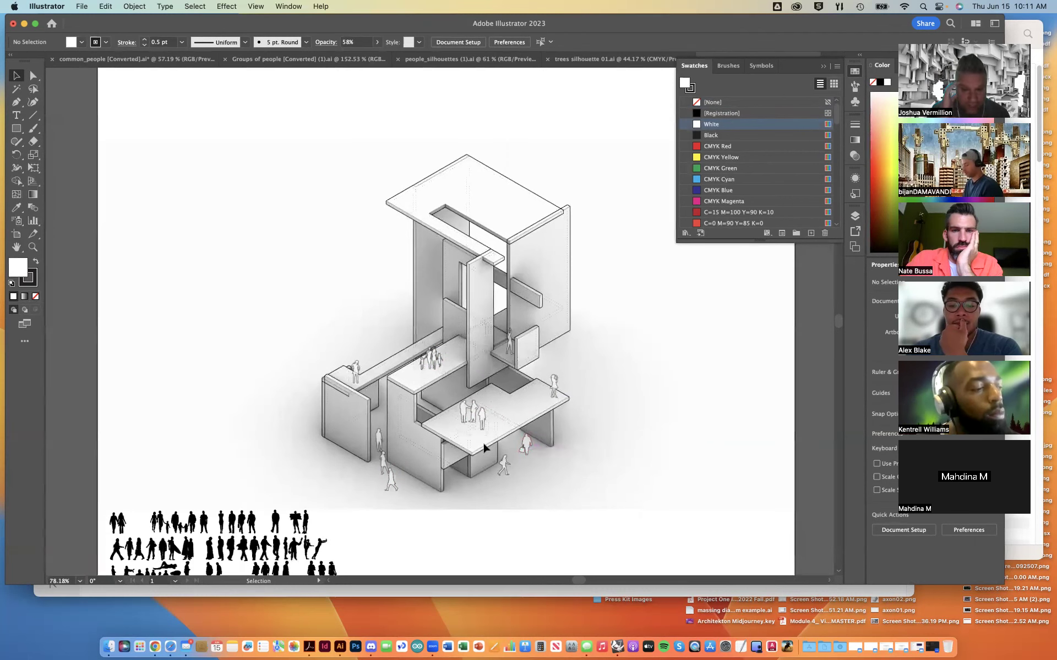
Zoom out and switch to the trees silhouette 01.ai document
scroll(483, 441, "down", 5)
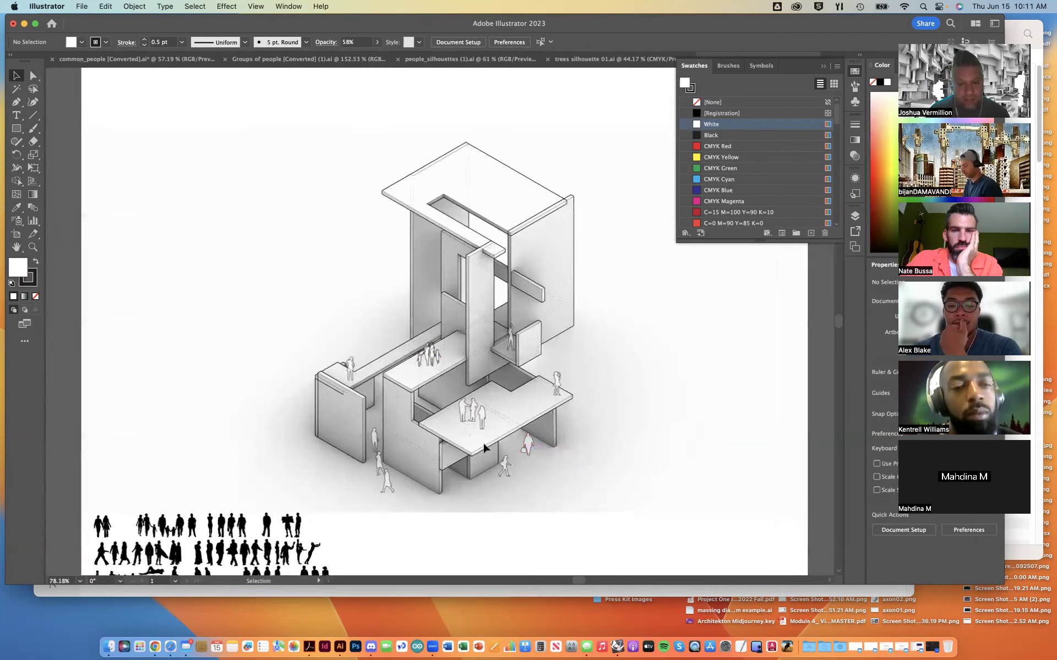
scroll(483, 348, "up", 1)
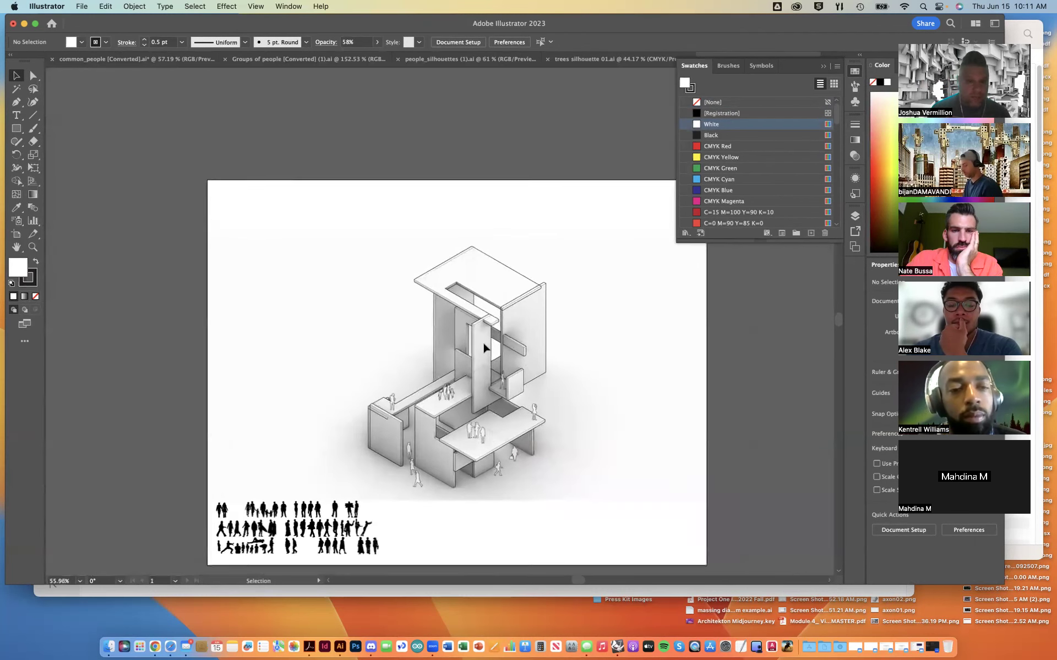
left_click(604, 60)
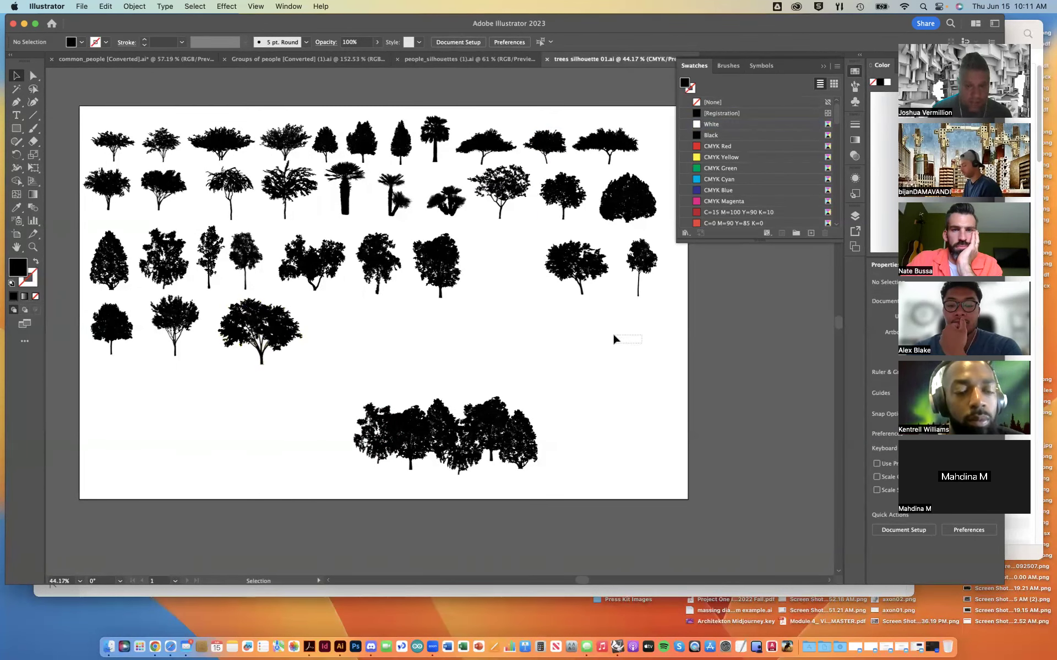
Select all the tree silhouettes and return to the Untitled-1 document
left_click_drag(674, 360, 70, 112)
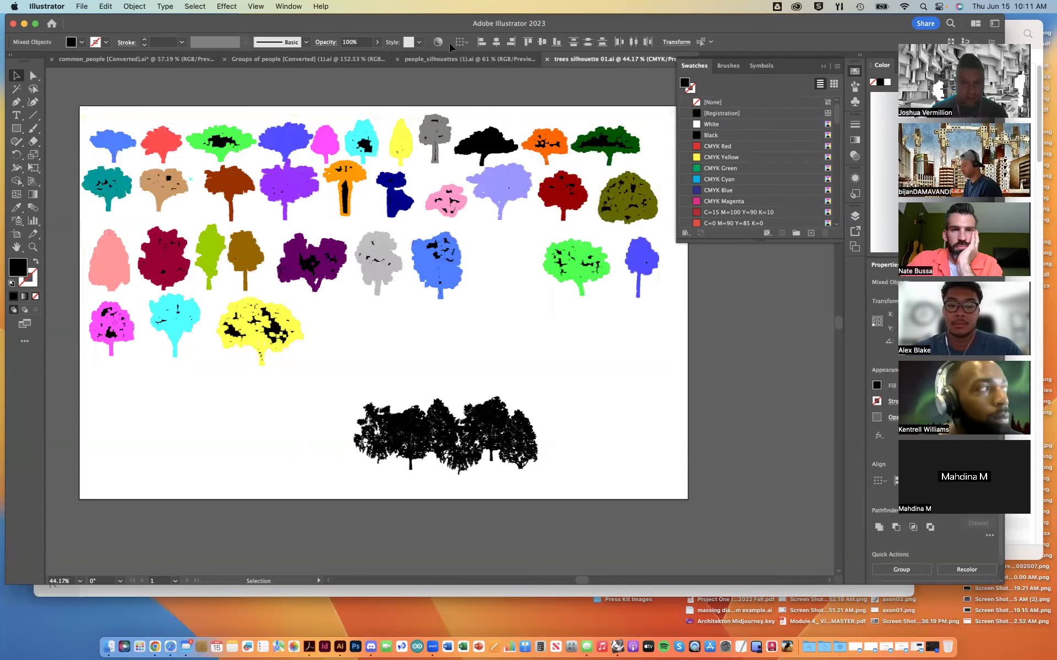
left_click(443, 60)
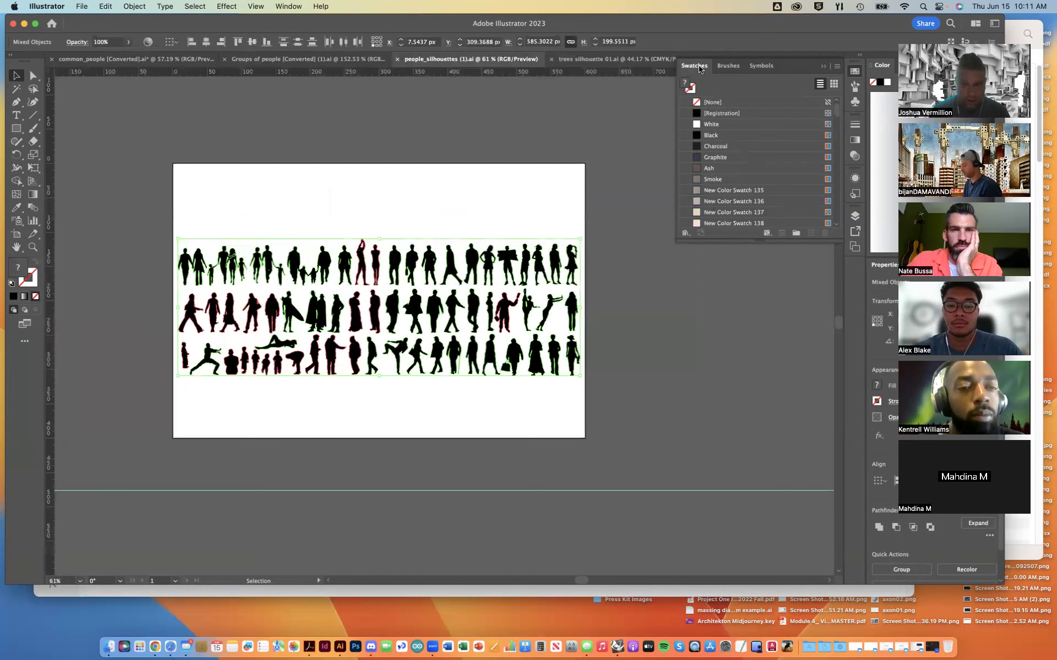
left_click(823, 67)
left_click(752, 60)
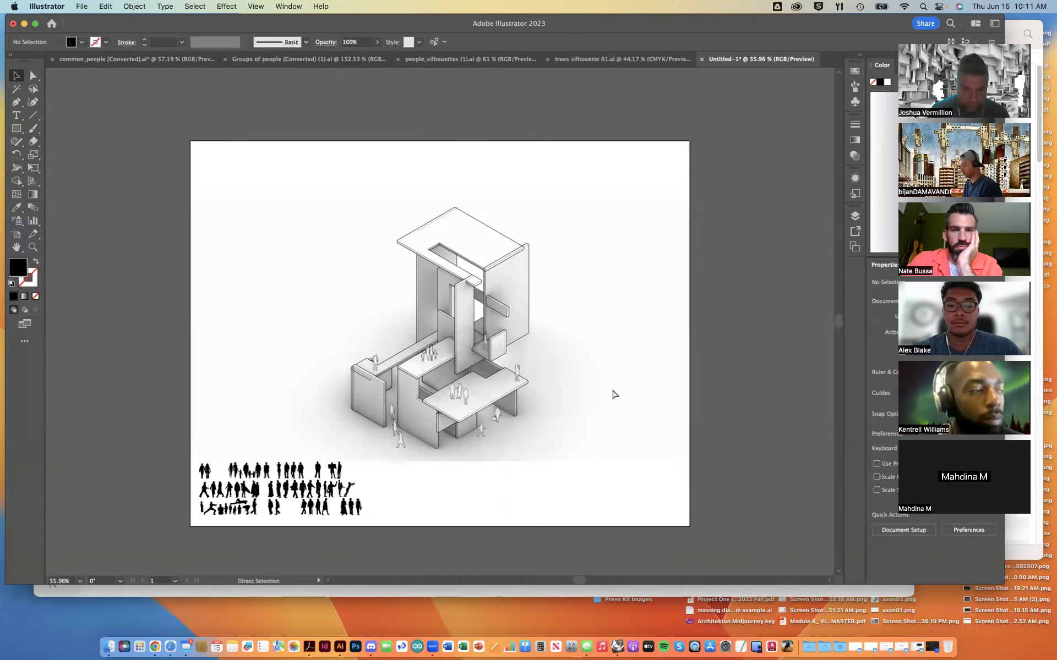
Paste the trees into Untitled-1 and park them just below the artboard
key("super+v")
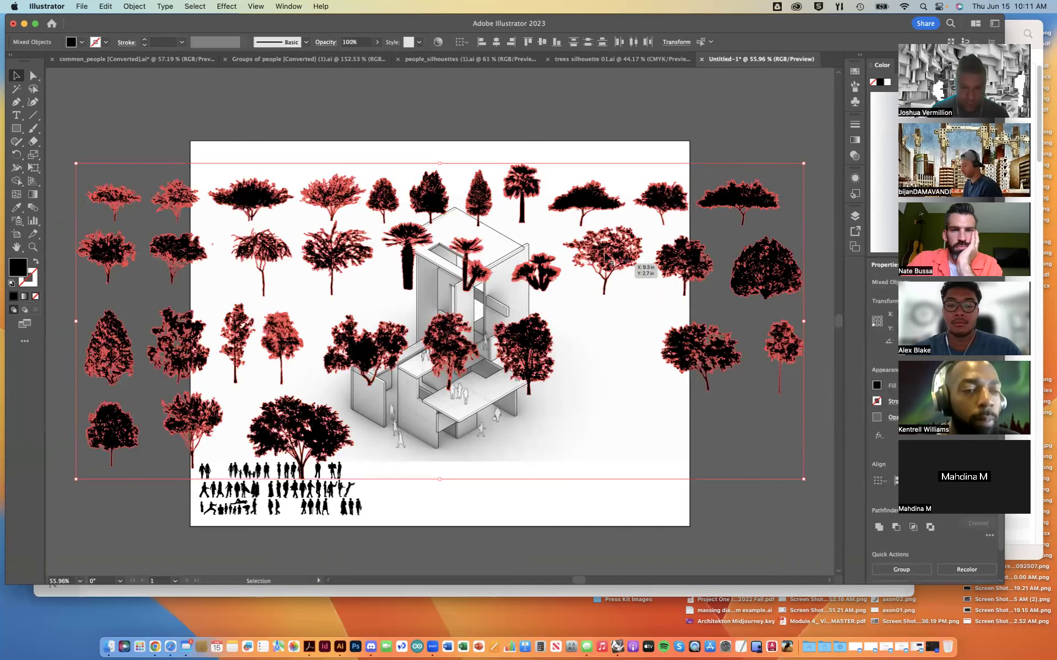
scroll(605, 259, "down", 3)
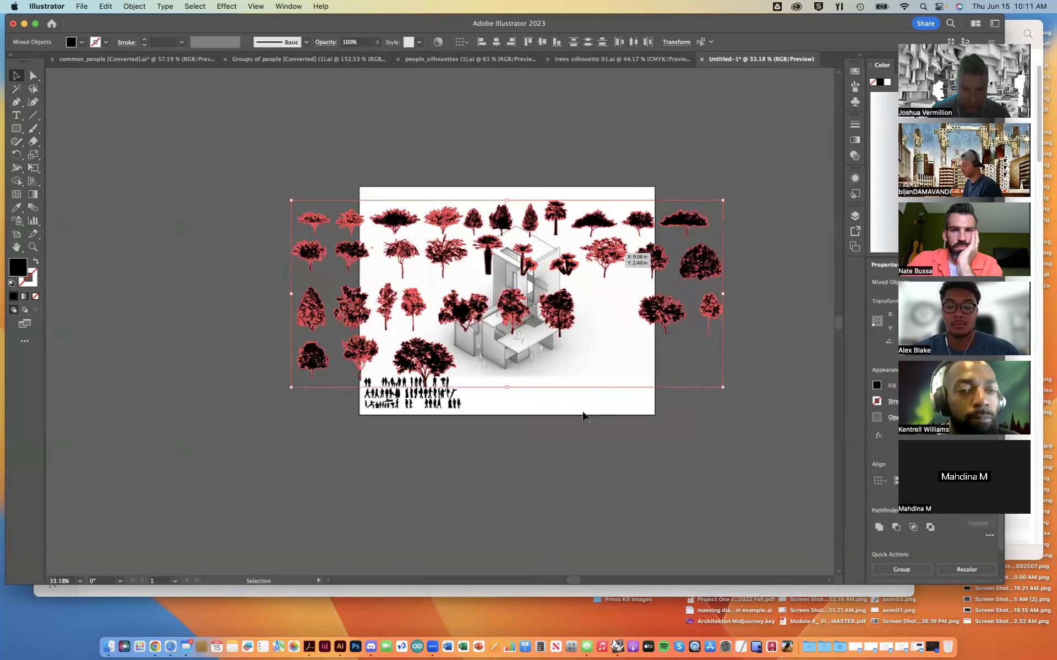
left_click_drag(582, 442, 585, 484)
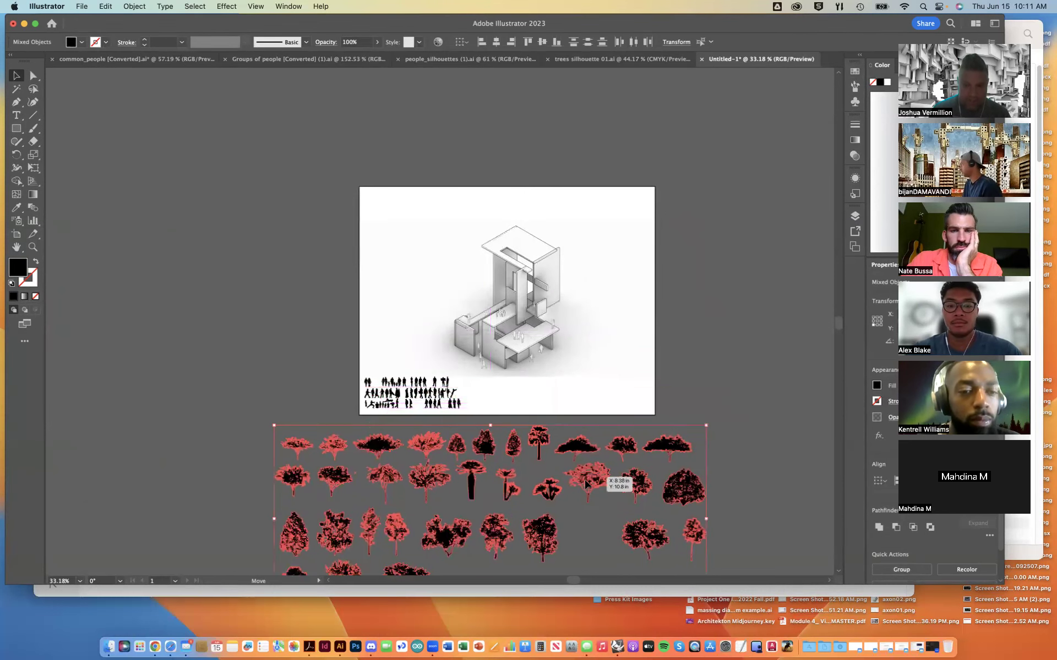
scroll(585, 484, "down", 2)
Create a new layer named 'trees' and move the selected tree silhouettes onto it
scroll(835, 297, "down", 3)
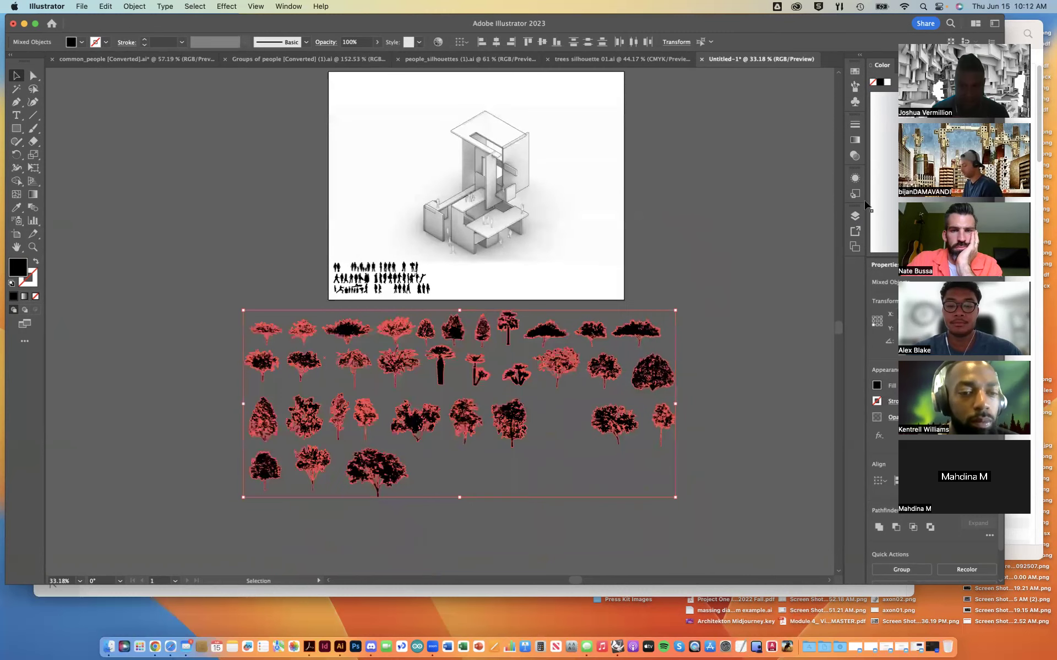
left_click(854, 216)
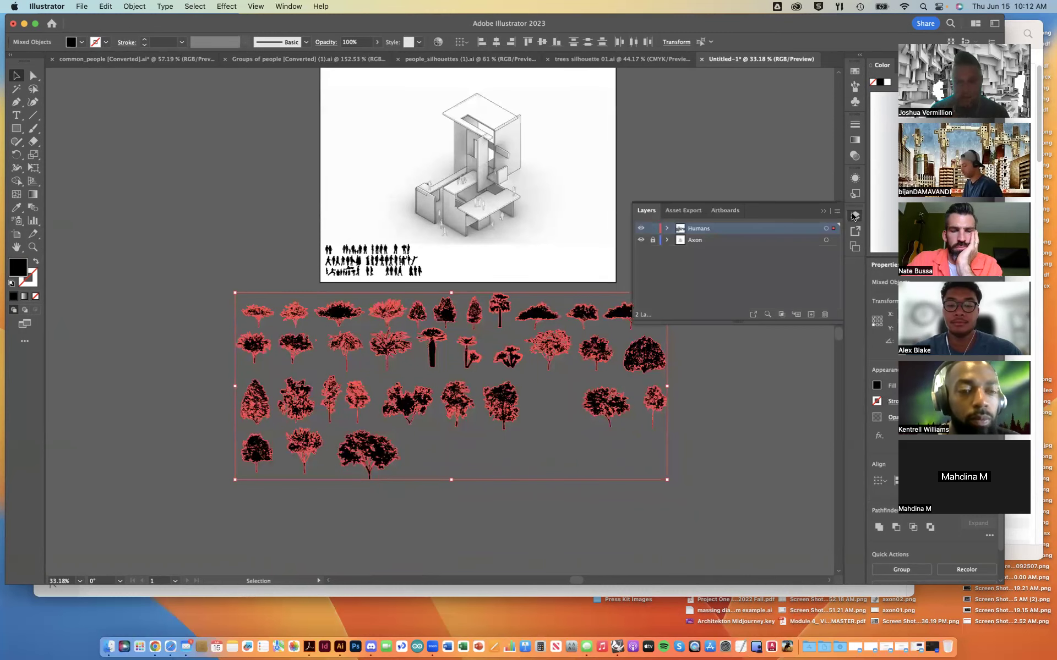
left_click(810, 314)
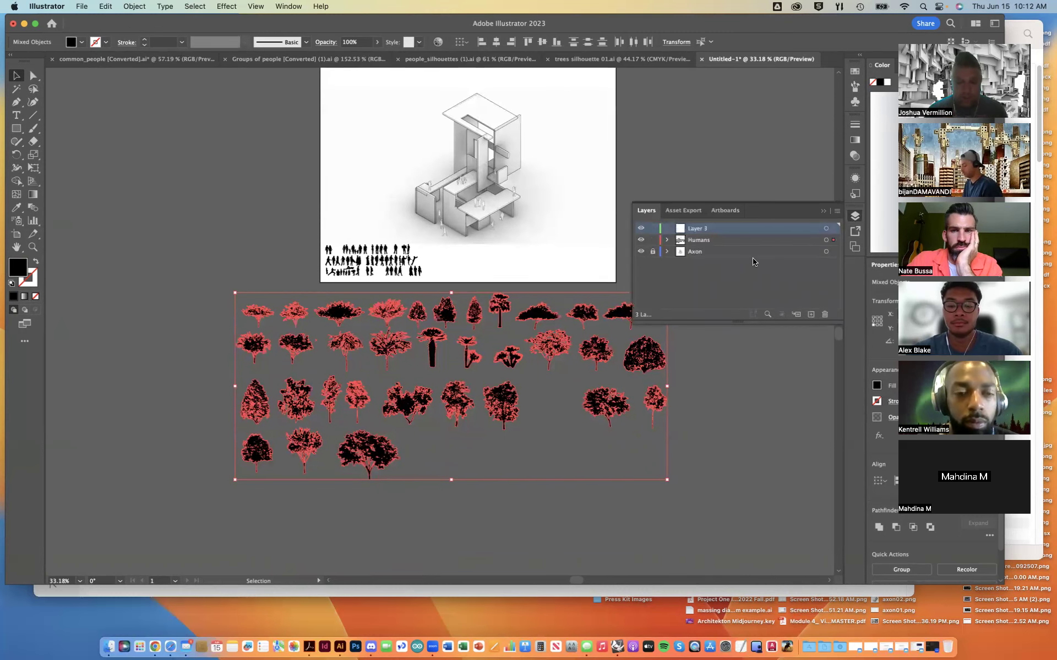
double_click(710, 235)
type("trees")
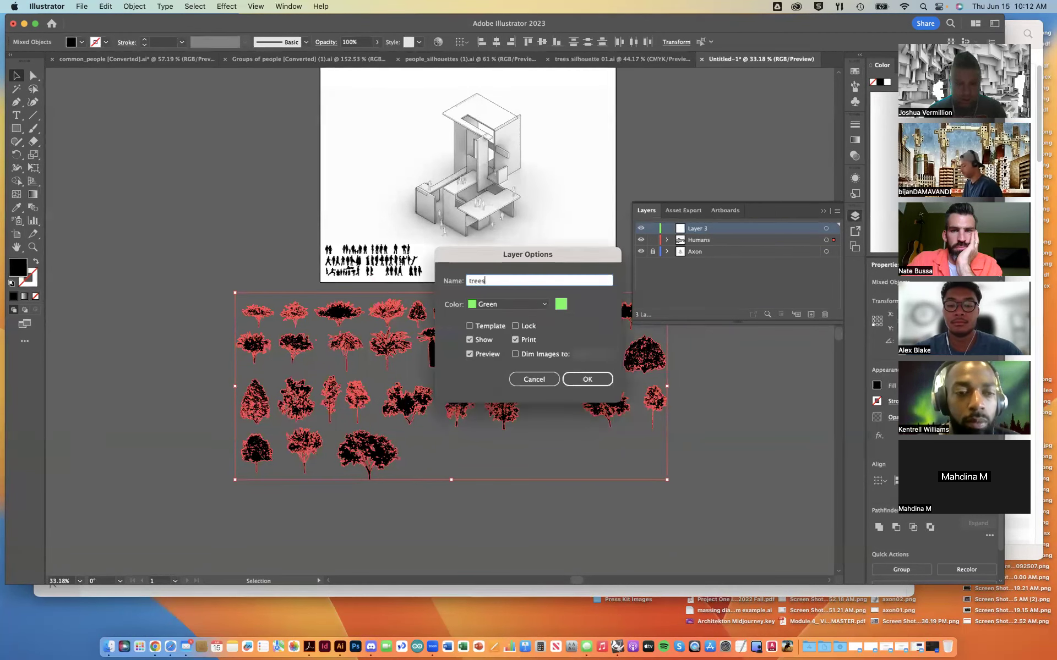
key("Return")
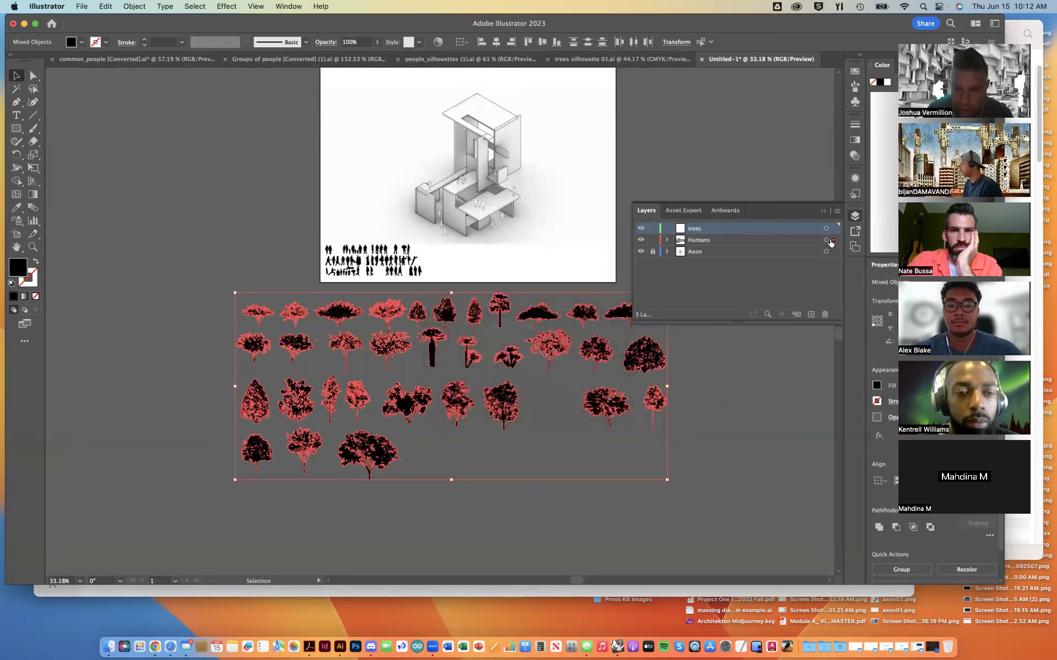
left_click_drag(833, 240, 833, 228)
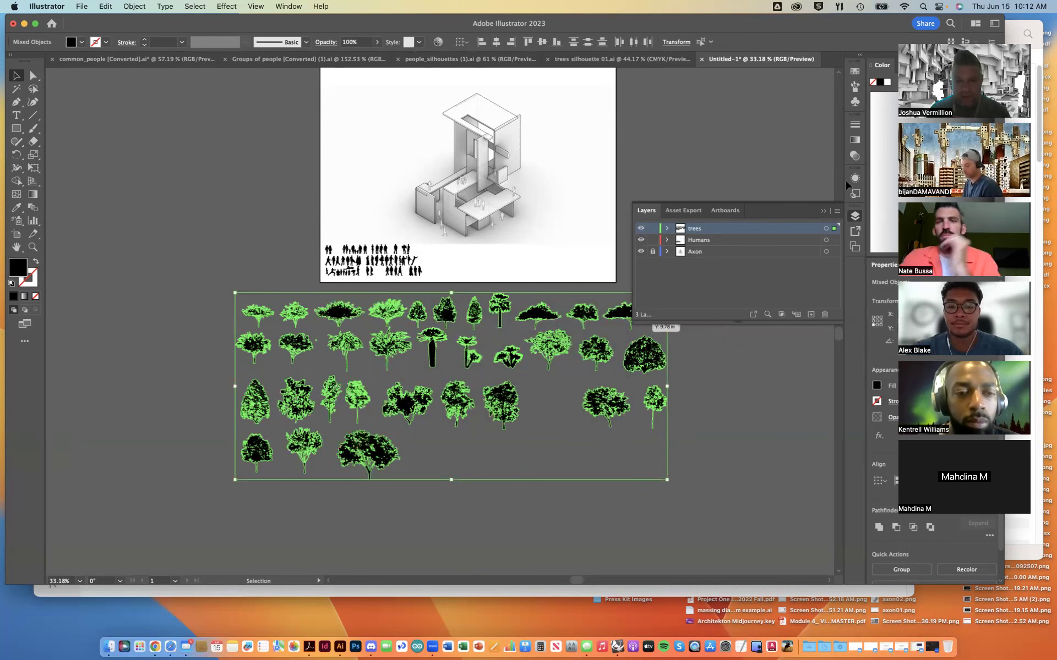
left_click(823, 211)
left_click(746, 317)
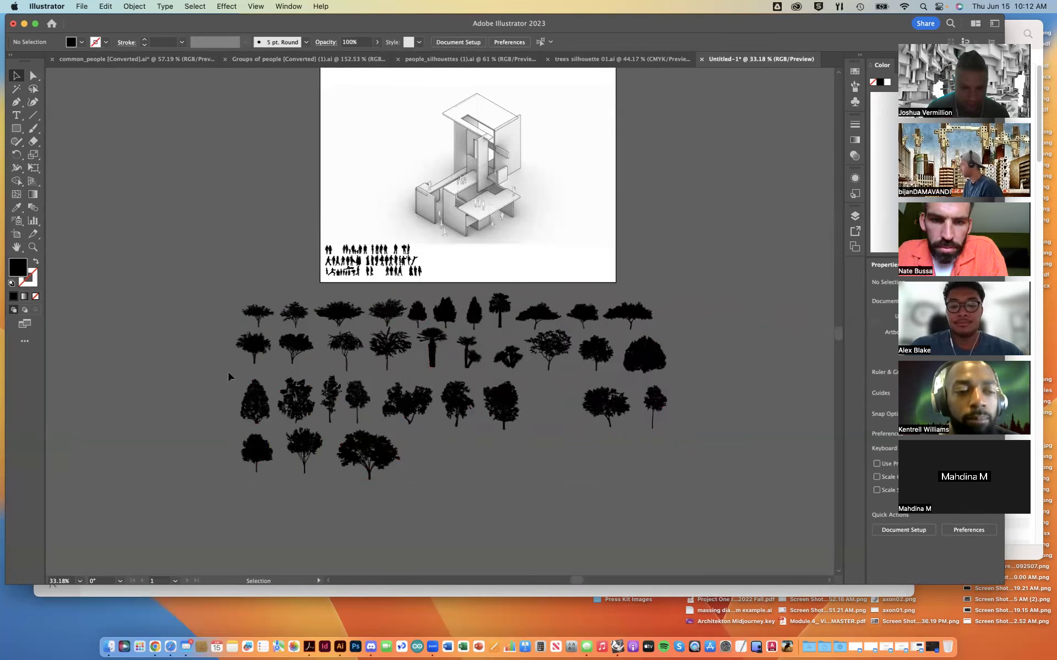
Marquee-select all the tree silhouettes and scale them up slightly from the bottom-right corner handle
left_click_drag(184, 290, 652, 427)
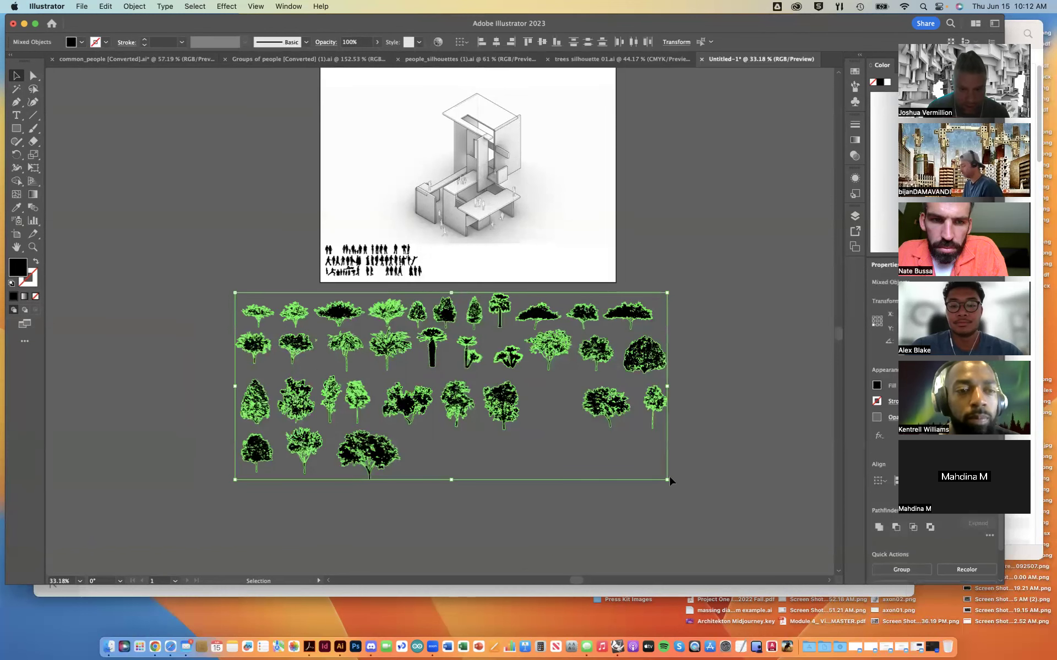
left_click_drag(671, 479, 735, 547)
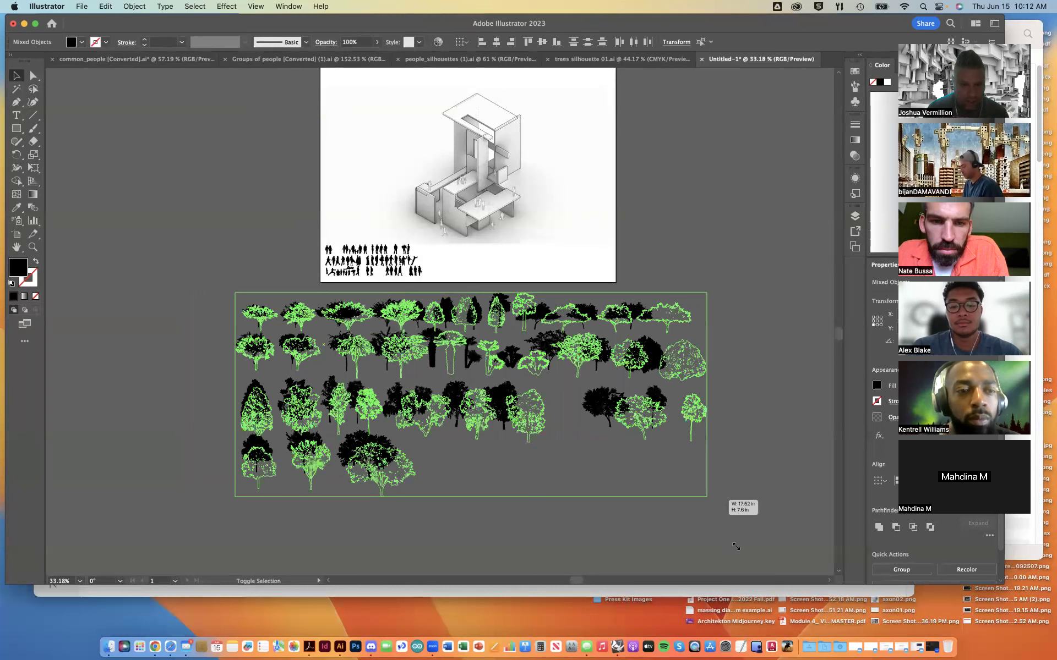
left_click_drag(736, 546, 734, 549)
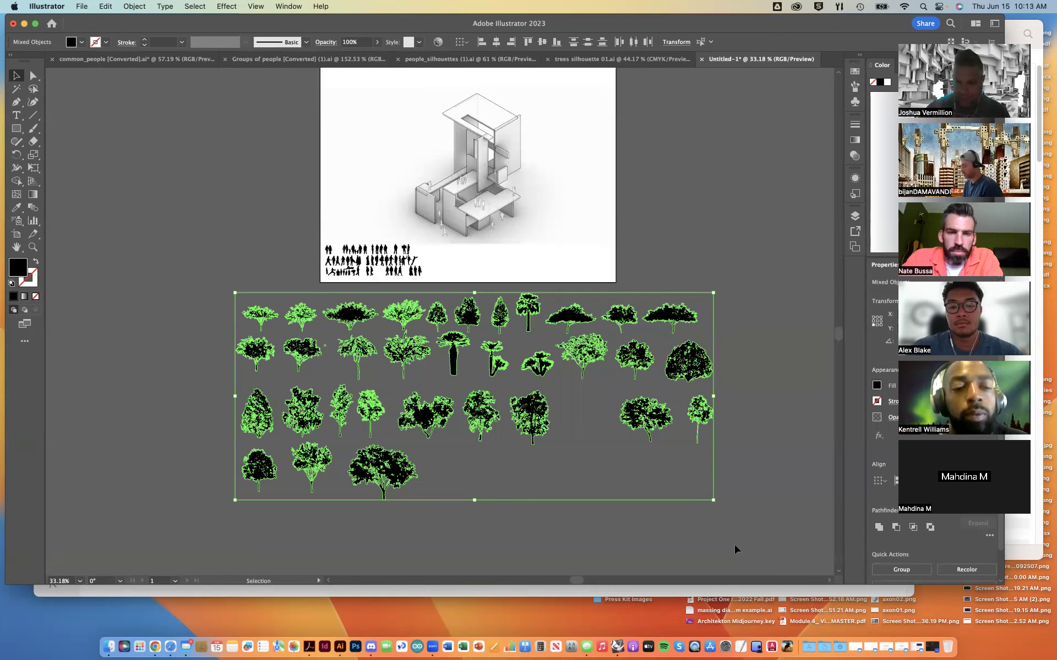
left_click(777, 477)
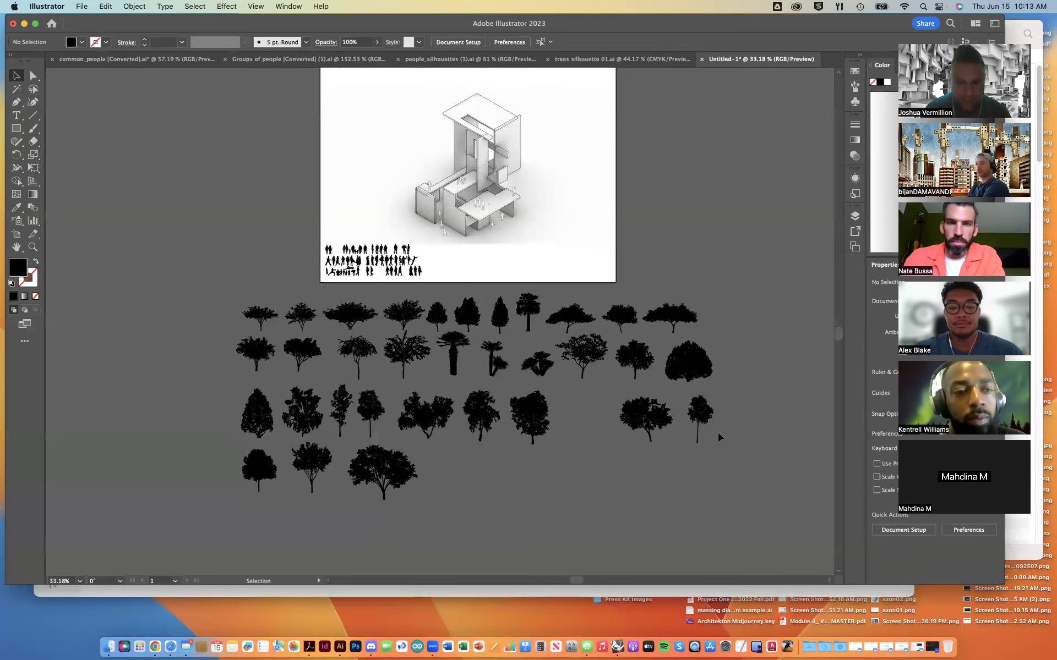
Place a library tree on the artboard and settle it just right of the building
left_click_drag(589, 356, 549, 184)
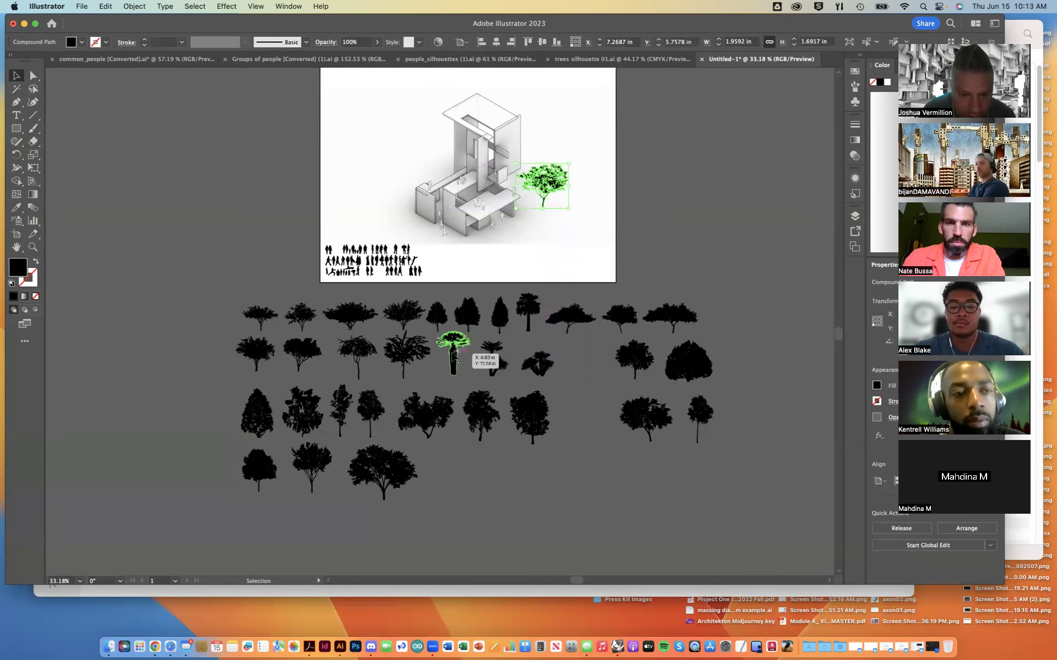
left_click_drag(488, 258, 489, 307)
left_click_drag(552, 185, 552, 203)
scroll(552, 202, "up", 2)
scroll(552, 202, "up", 2)
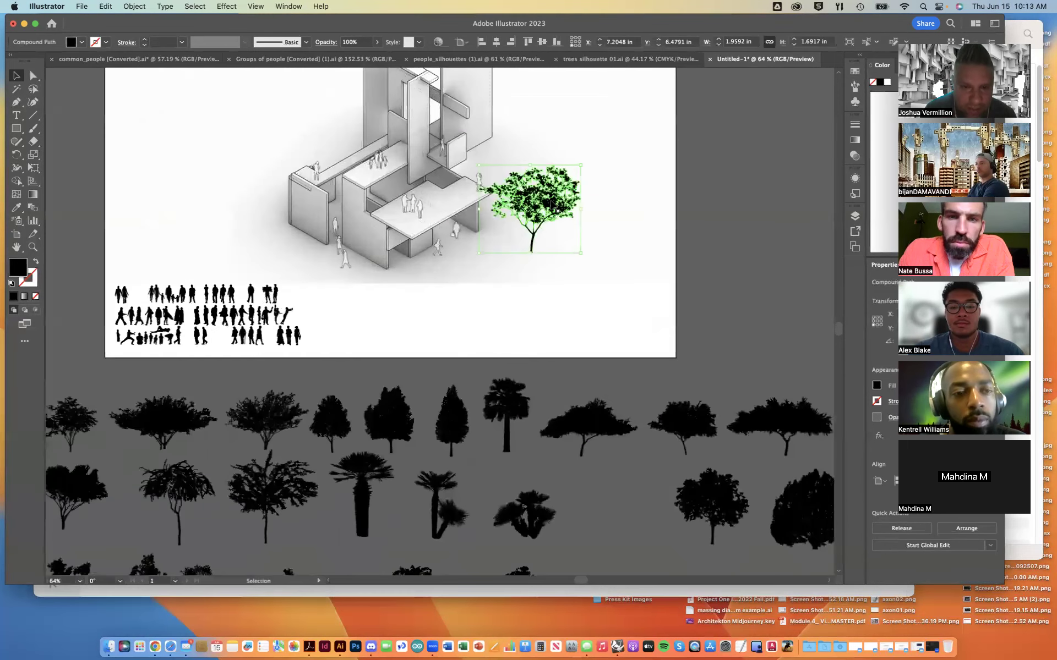
scroll(528, 236, "up", 2)
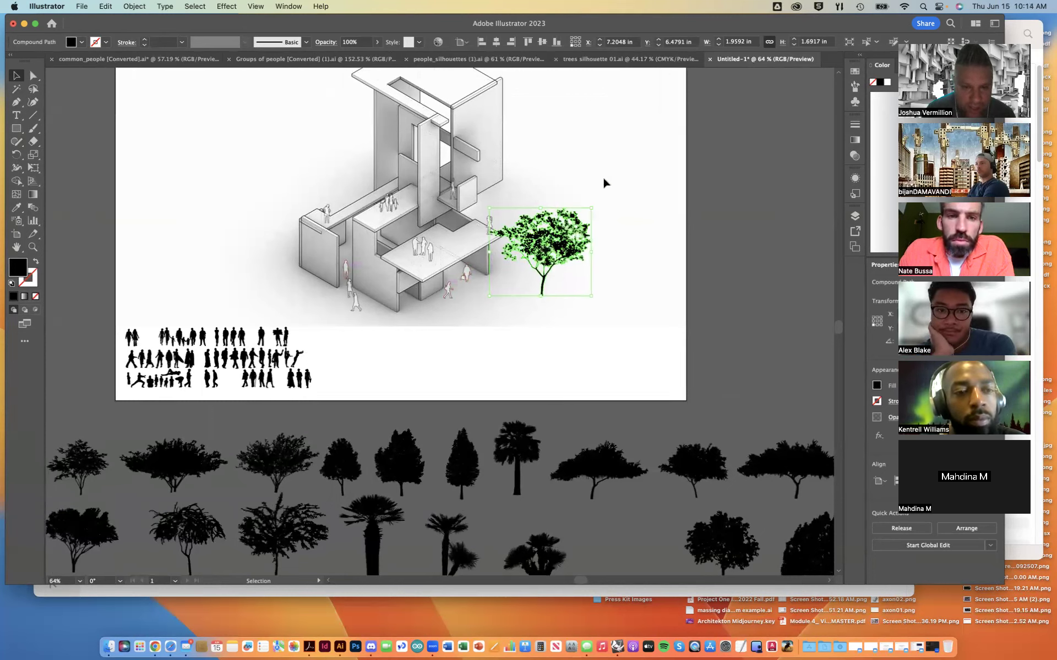
left_click_drag(552, 243, 572, 174)
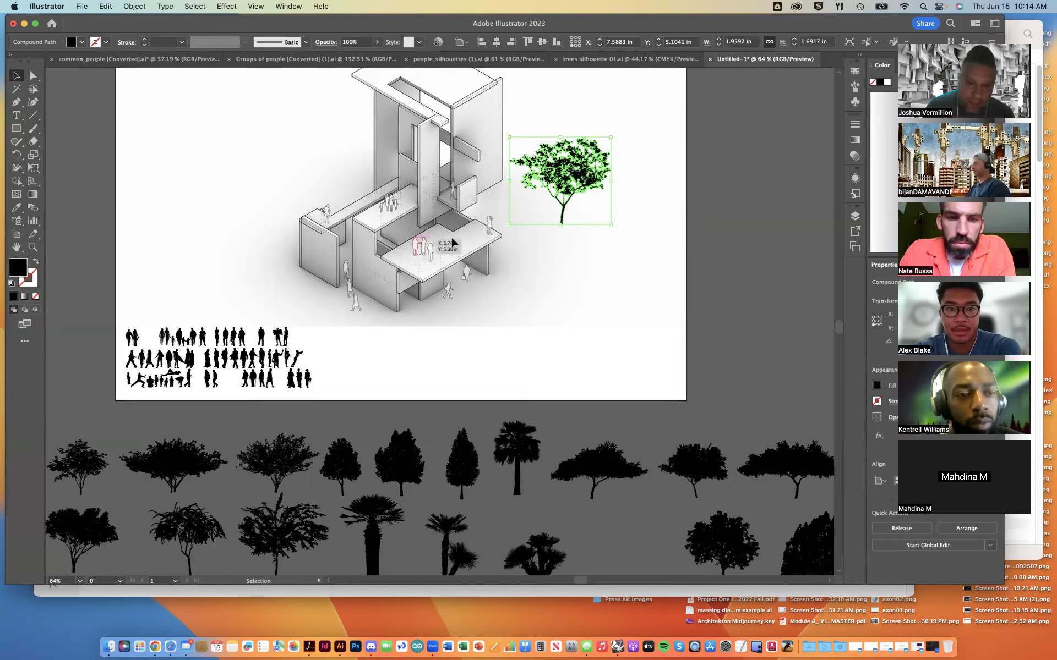
left_click_drag(564, 185, 557, 265)
left_click(641, 344)
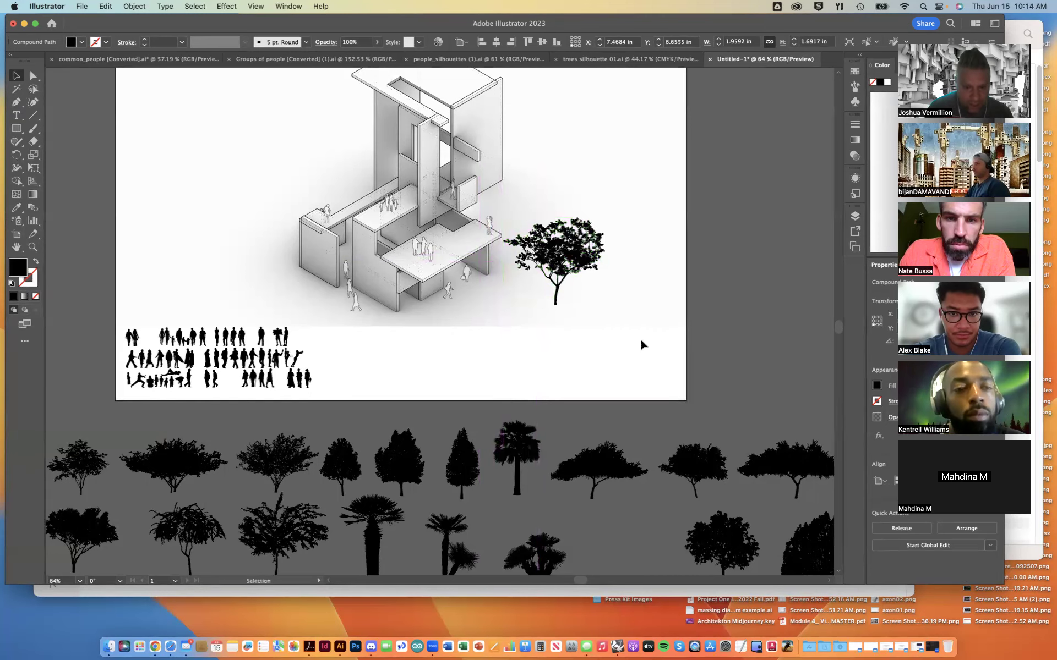
Tilt the side tree about 6°, then drag a large row-three tree onto the building
scroll(354, 471, "down", 5)
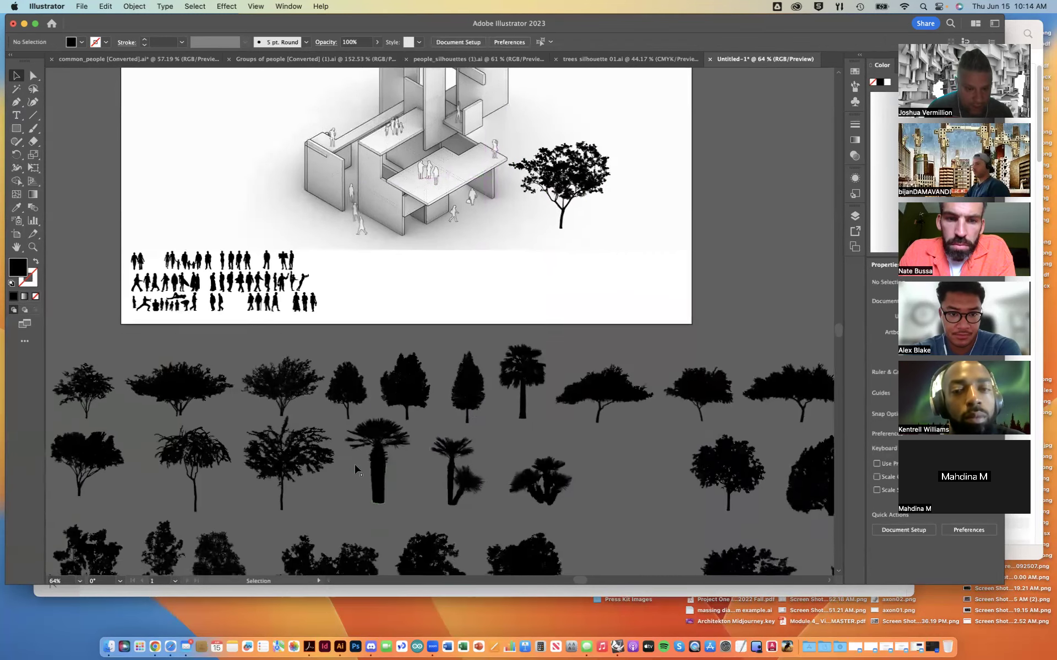
scroll(354, 471, "down", 5)
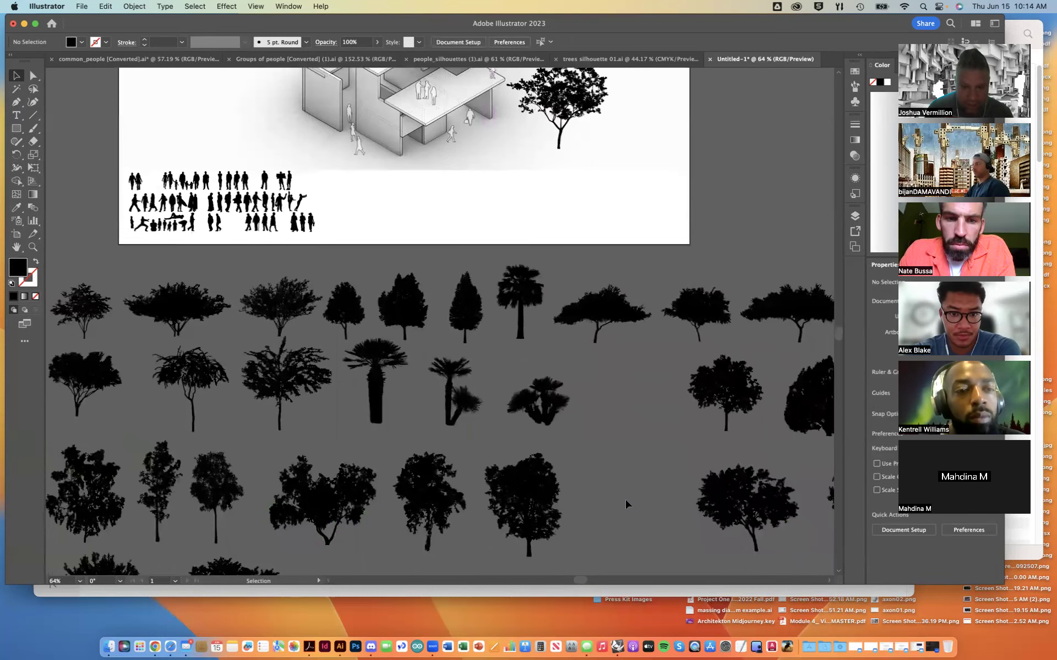
scroll(627, 505, "down", 3)
left_click(709, 503)
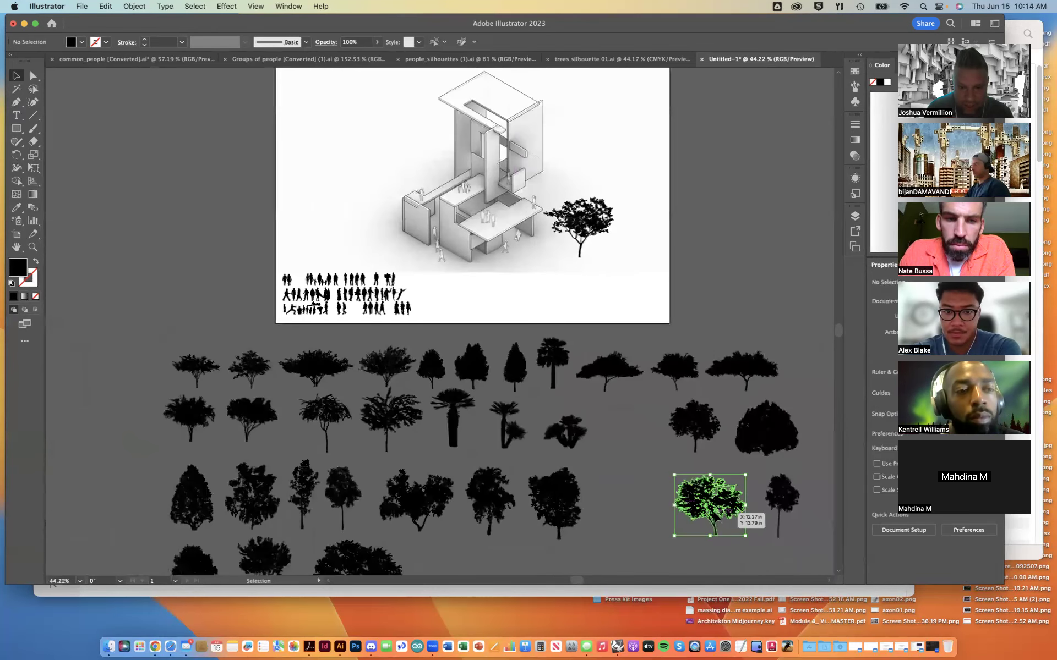
left_click(625, 512)
left_click(594, 223)
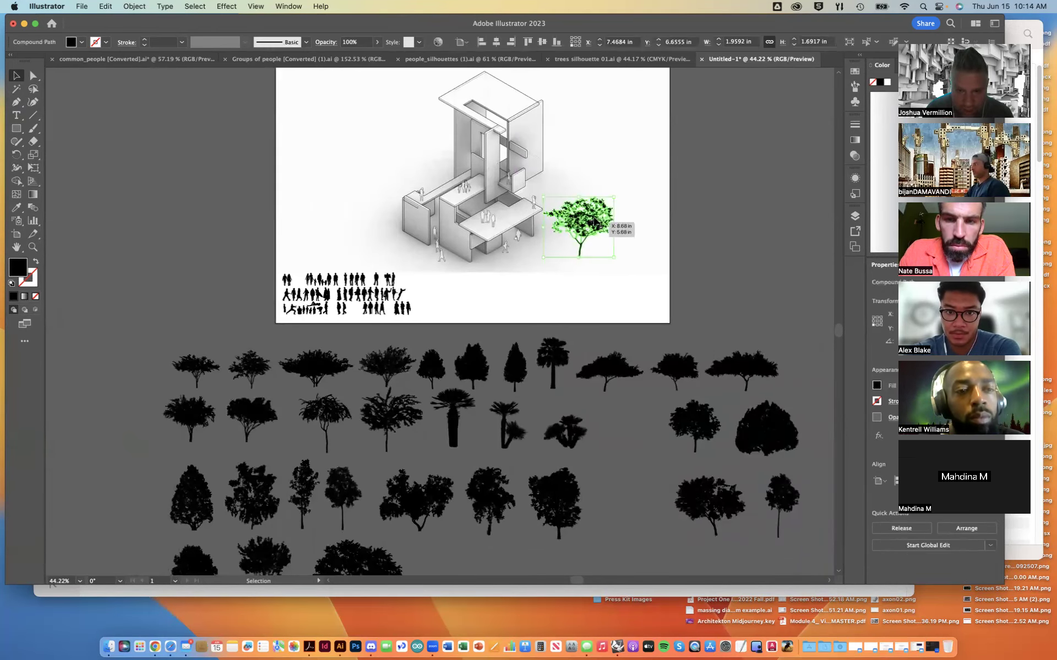
left_click_drag(618, 192, 615, 192)
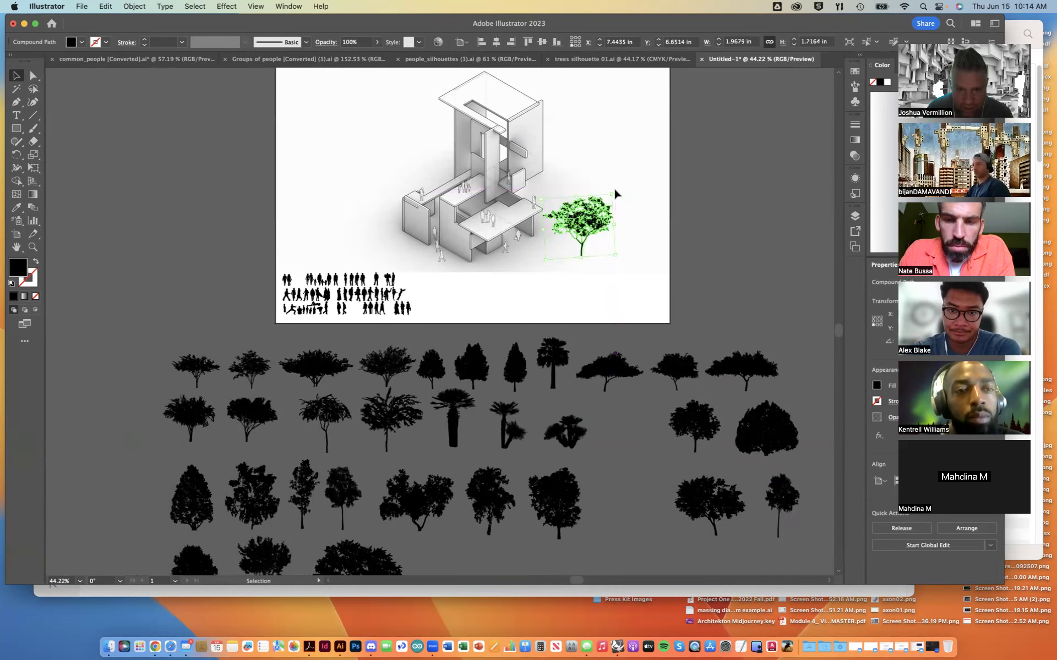
left_click(731, 306)
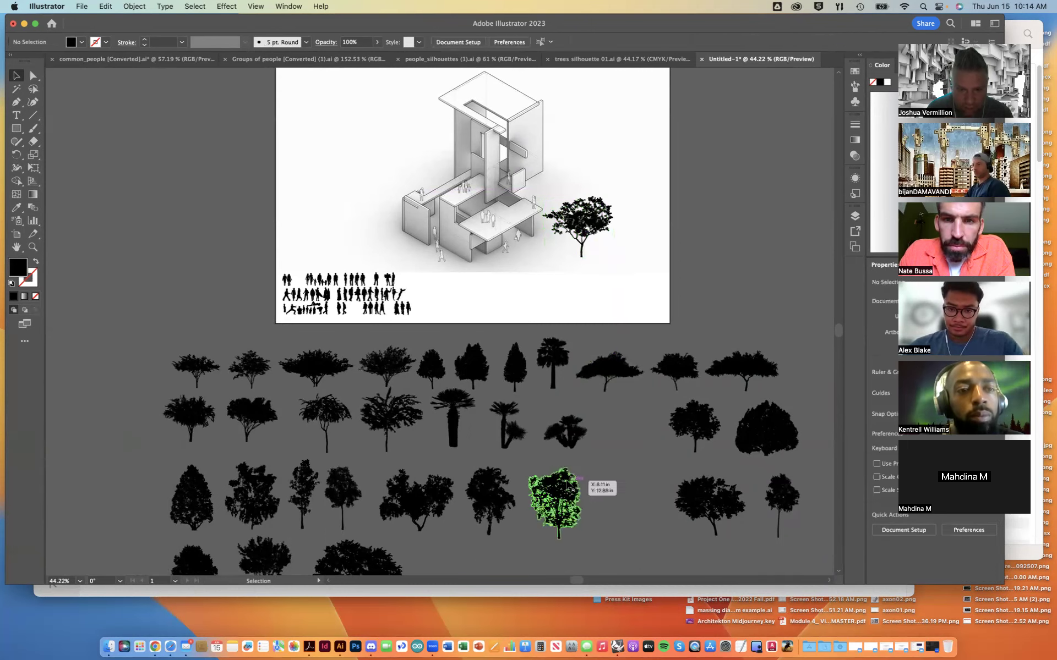
scroll(567, 509, "down", 1)
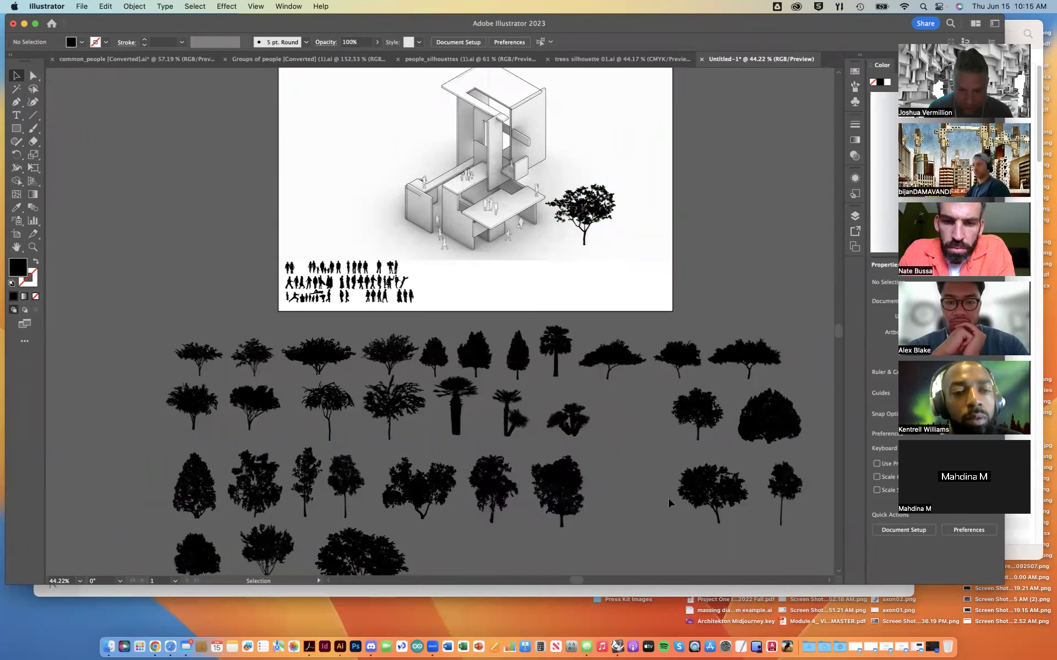
left_click_drag(721, 495, 451, 150)
Rotate the new tree to about 351.6° and set its trunk on the upper-left walkway
scroll(450, 149, "up", 5)
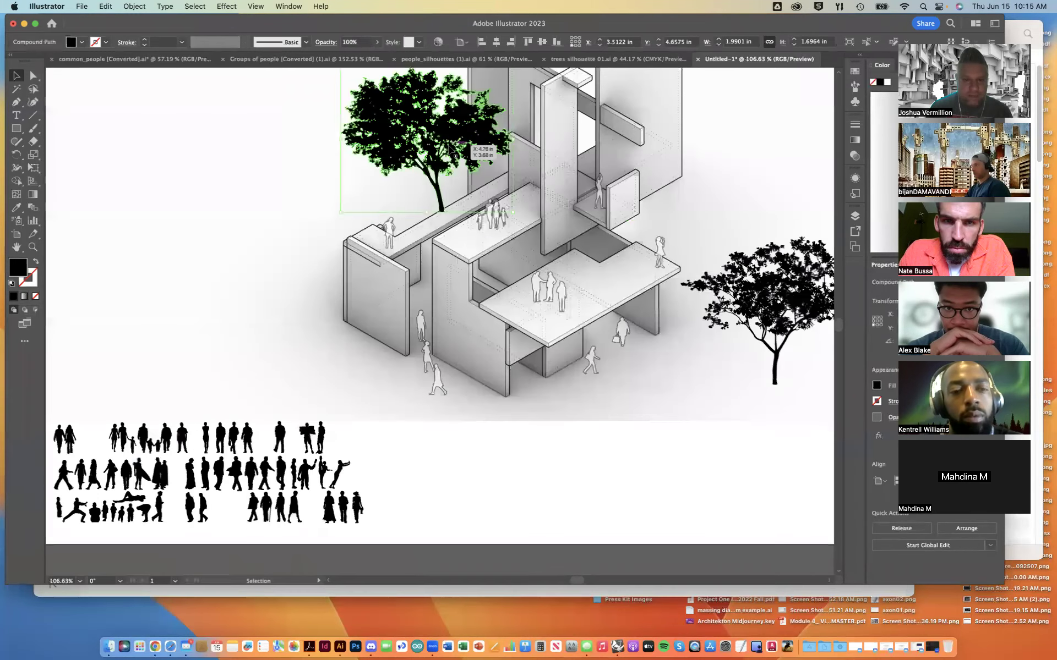
scroll(450, 149, "up", 4)
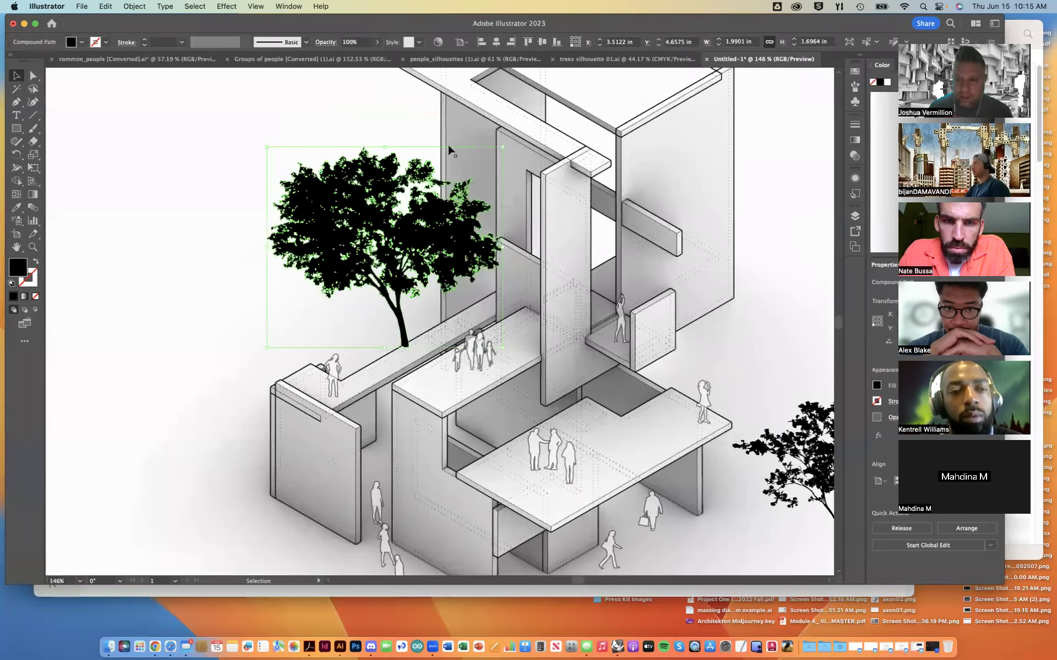
scroll(450, 149, "down", 2)
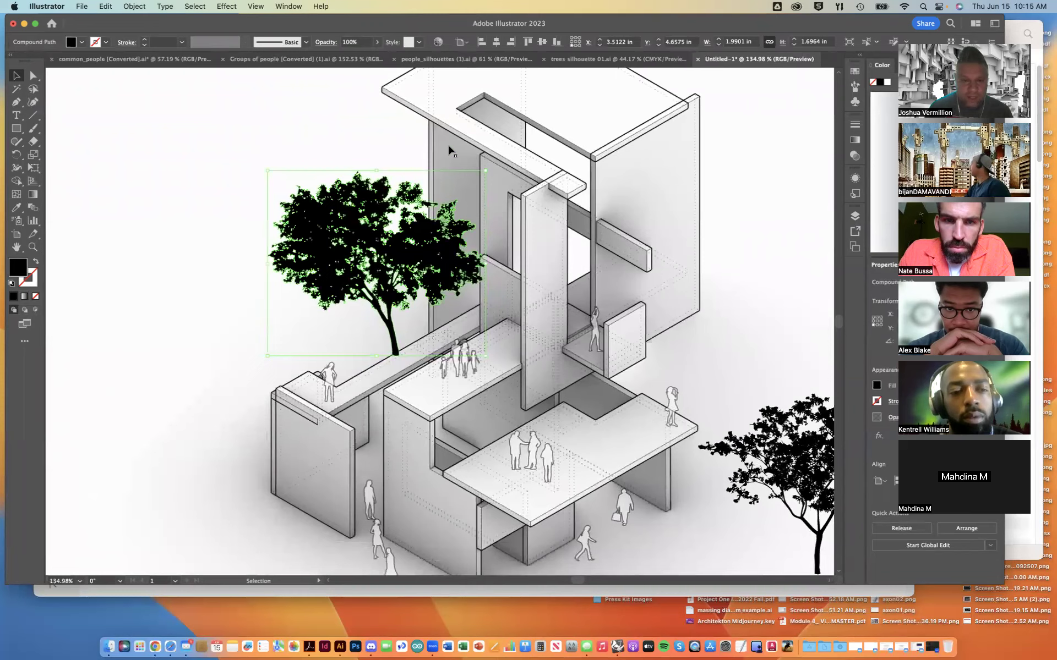
scroll(577, 234, "down", 8)
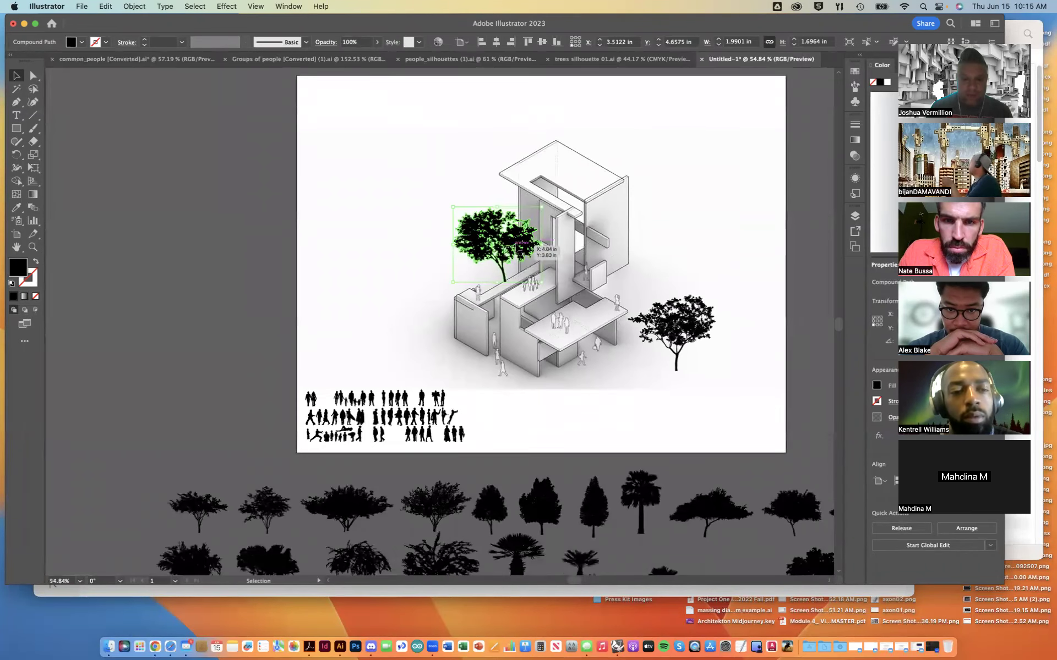
left_click_drag(545, 200, 552, 205)
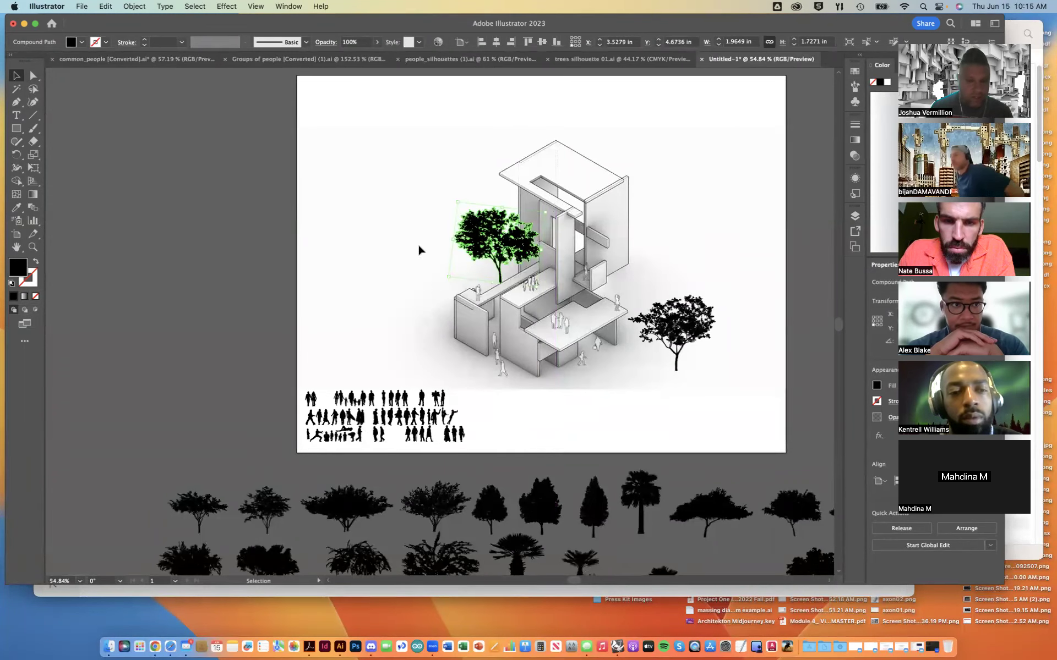
left_click_drag(500, 251, 500, 253)
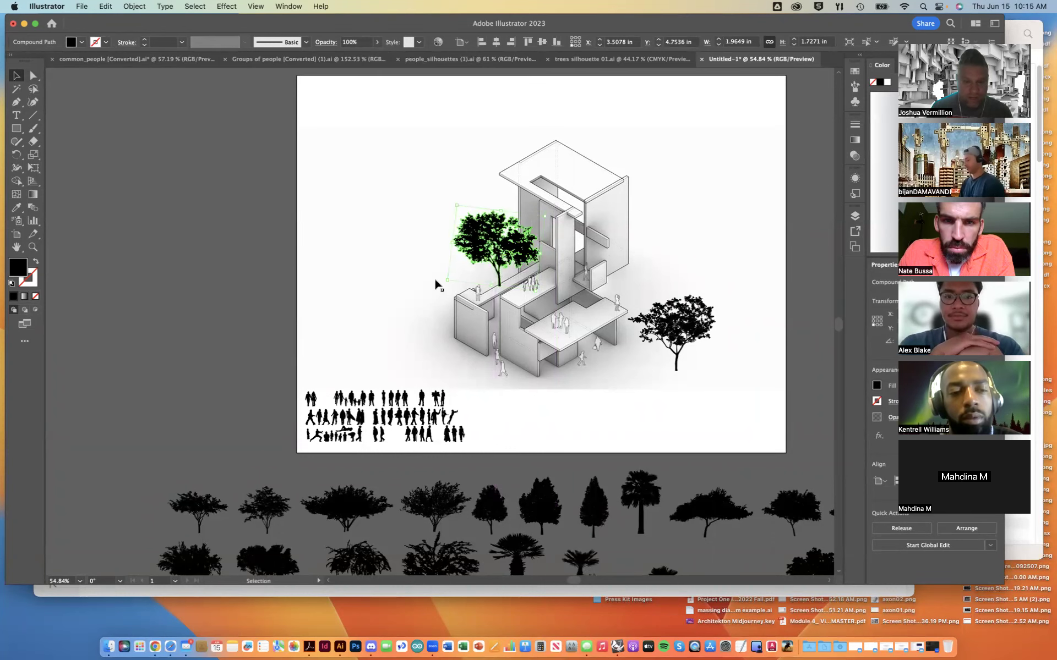
left_click(229, 297)
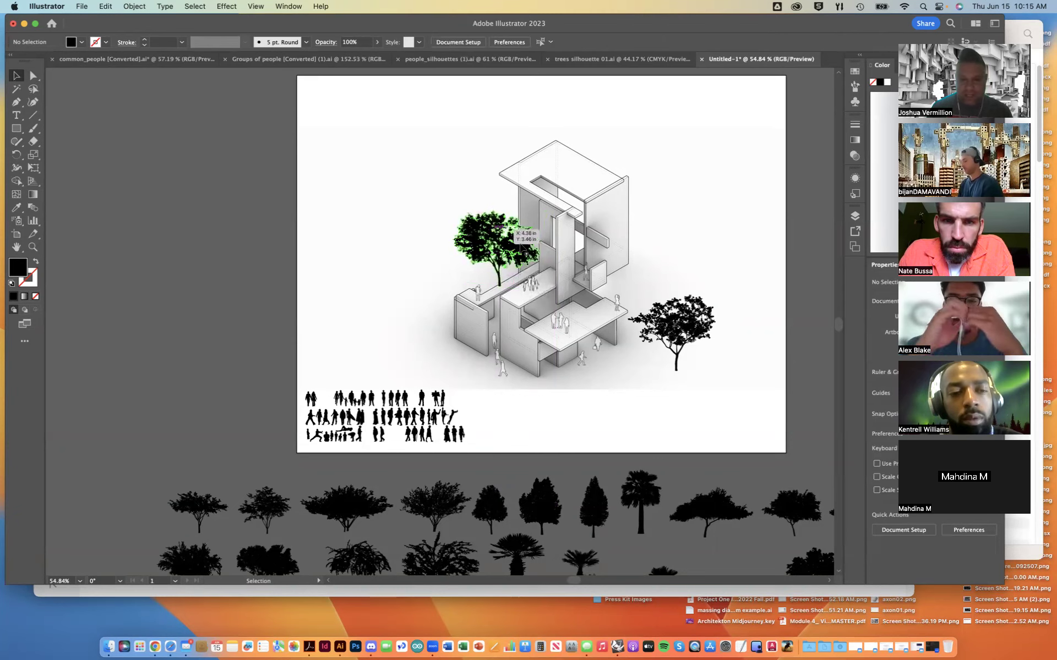
scroll(533, 254, "up", 5)
scroll(534, 254, "up", 2)
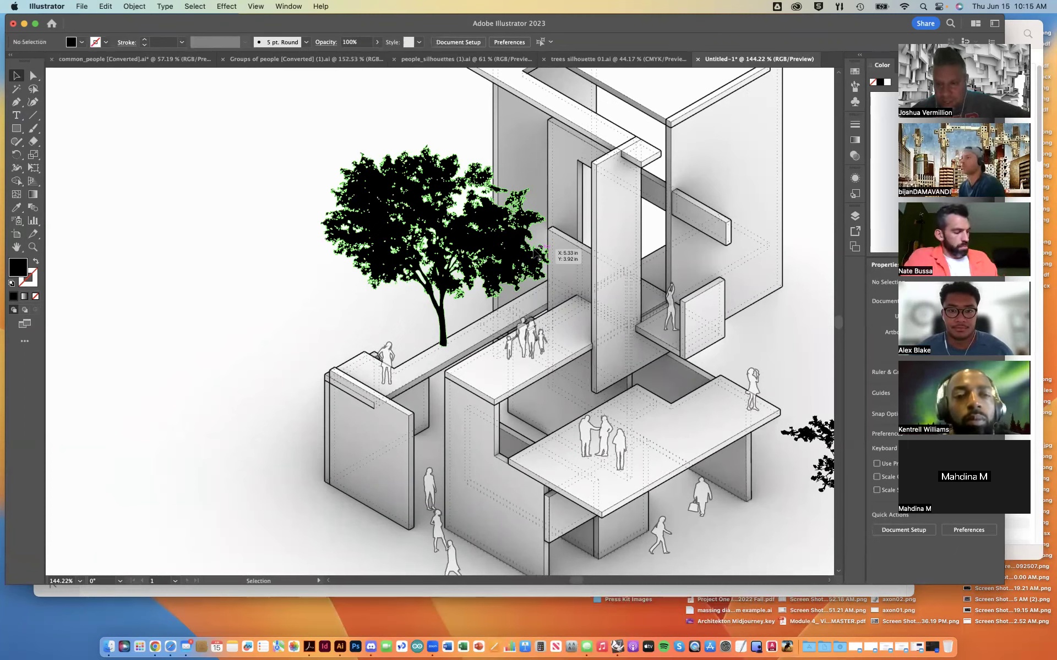
Lock the Humans layer in the Layers panel, keeping the trees layer targeted and editable
left_click(596, 277)
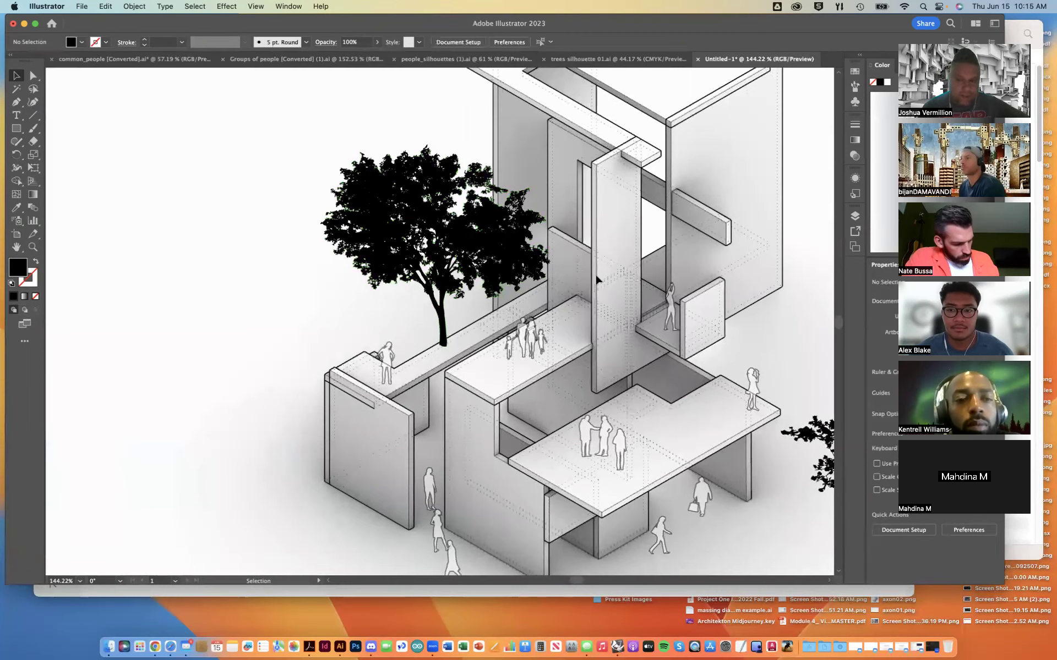
left_click(855, 217)
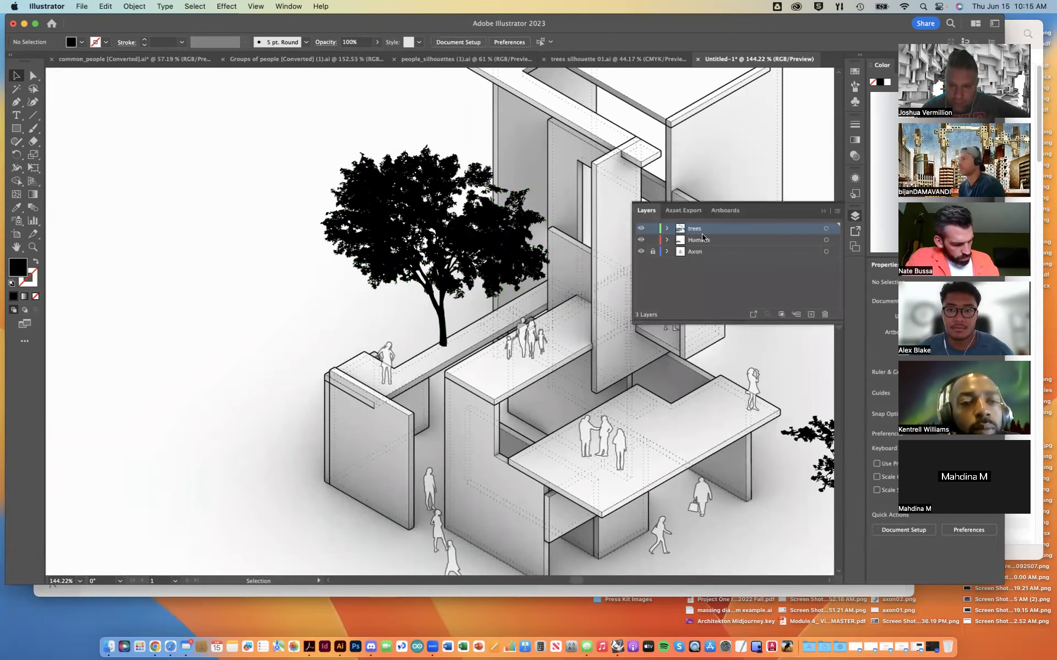
left_click(826, 228)
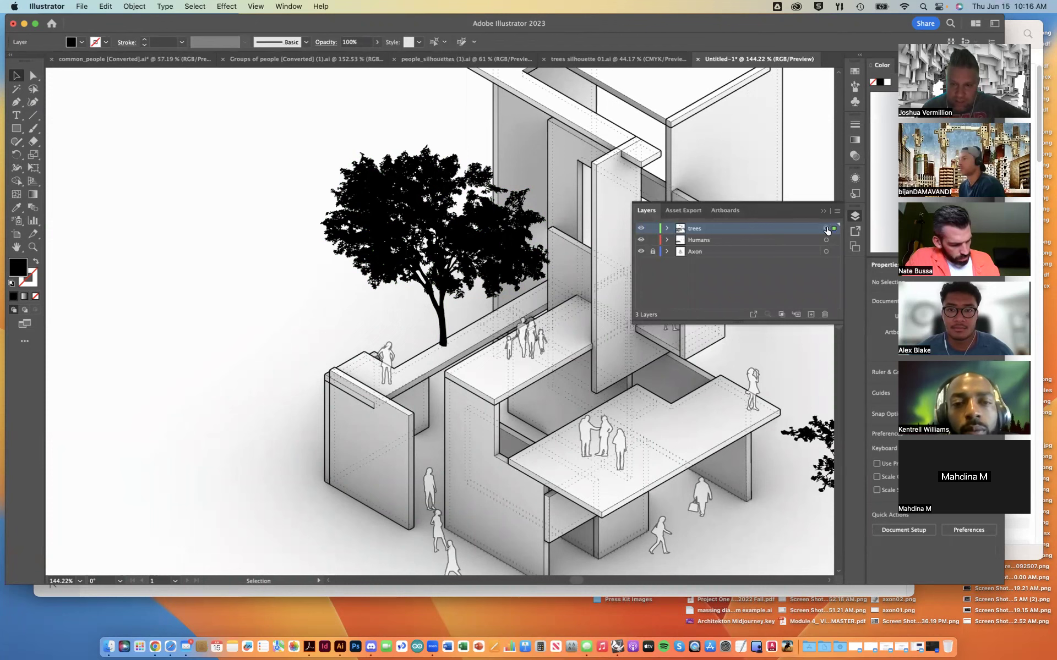
left_click(653, 240)
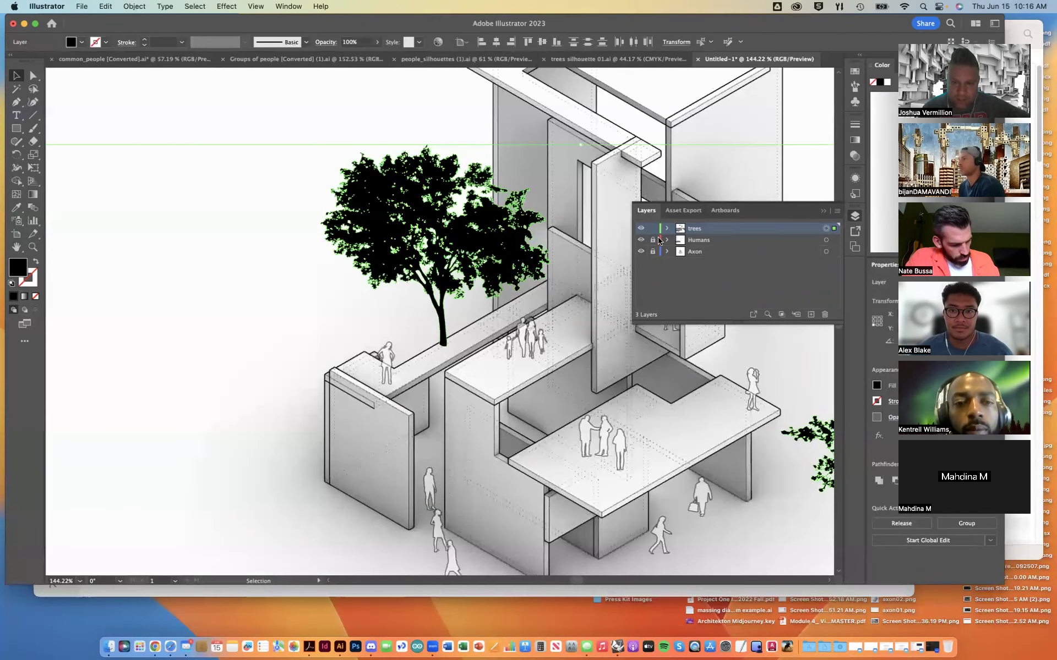
left_click(823, 212)
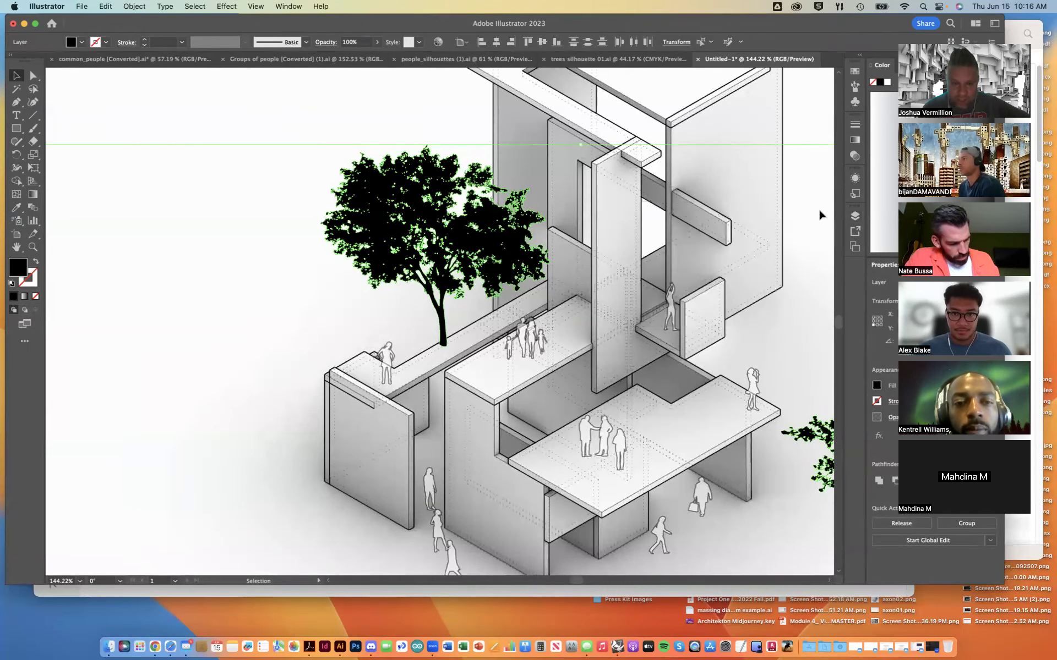
left_click(260, 158)
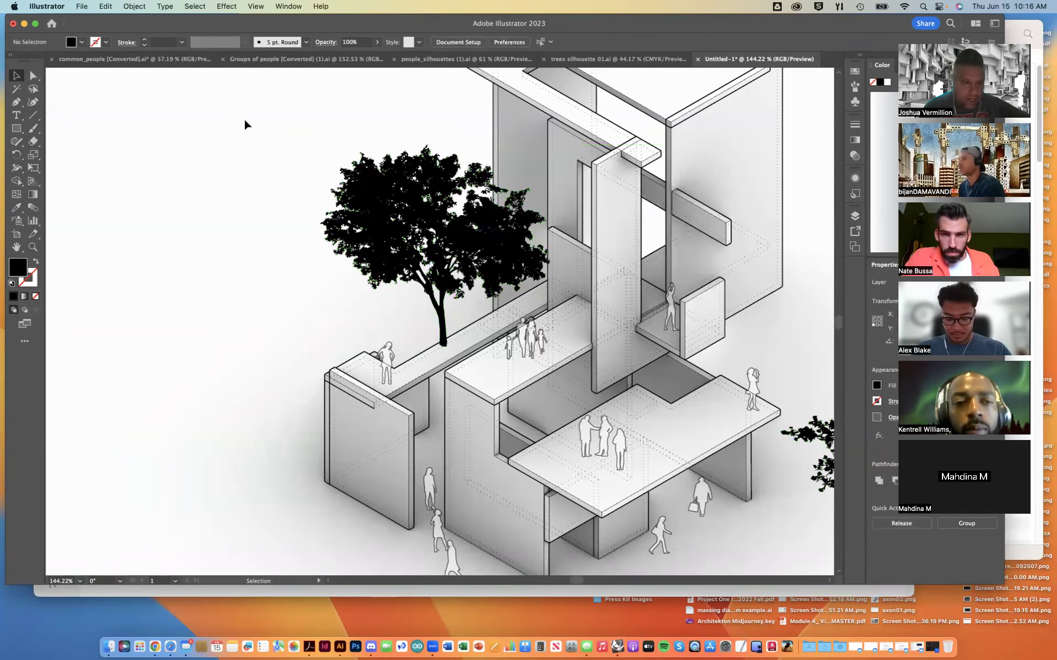
Pen-draw a closed seven-corner polygon around the tree crown along the tall wall, stroke only
left_click(16, 103)
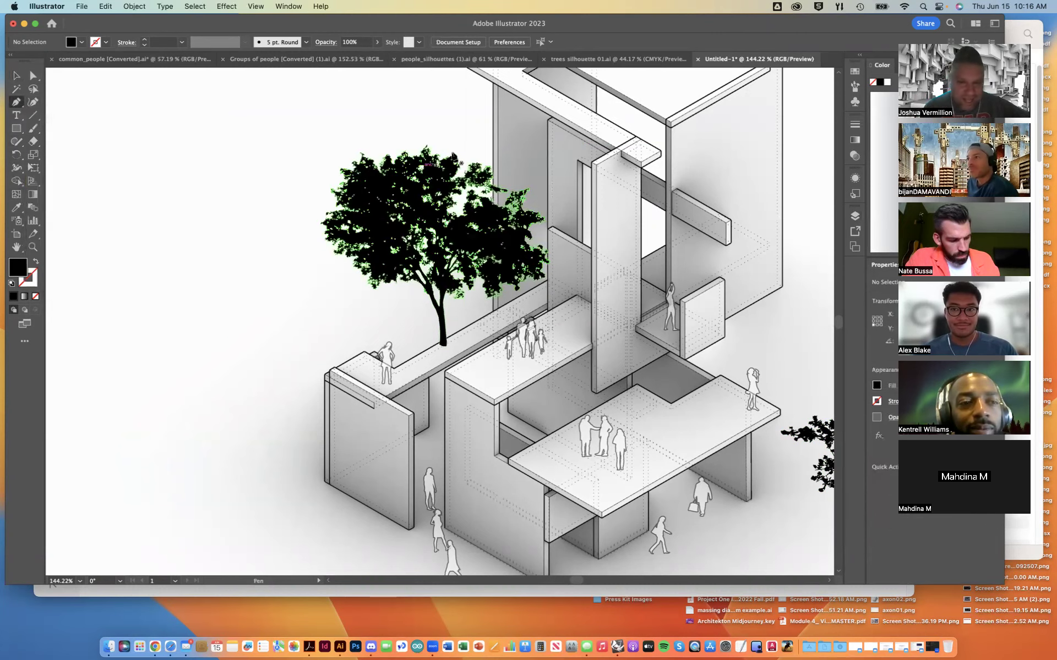
left_click(493, 128)
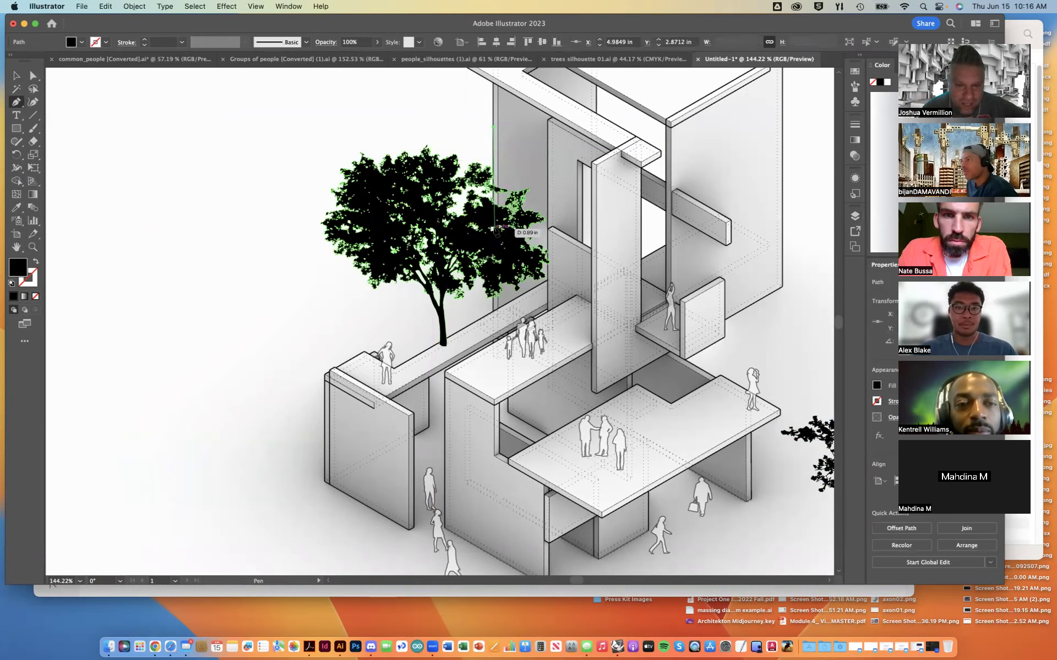
left_click(493, 313)
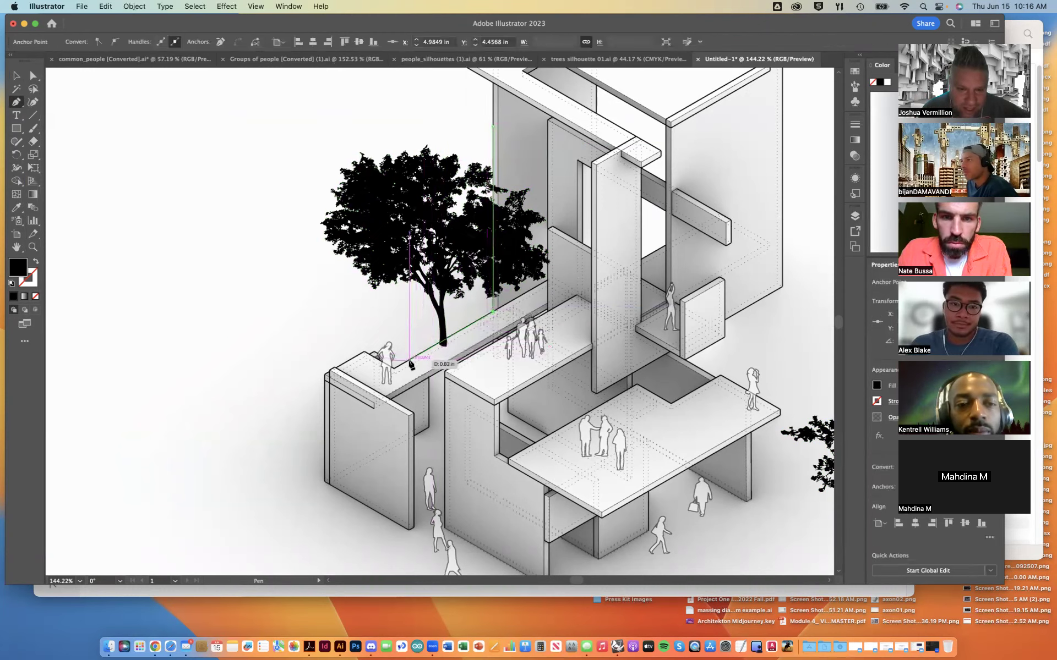
left_click(410, 360)
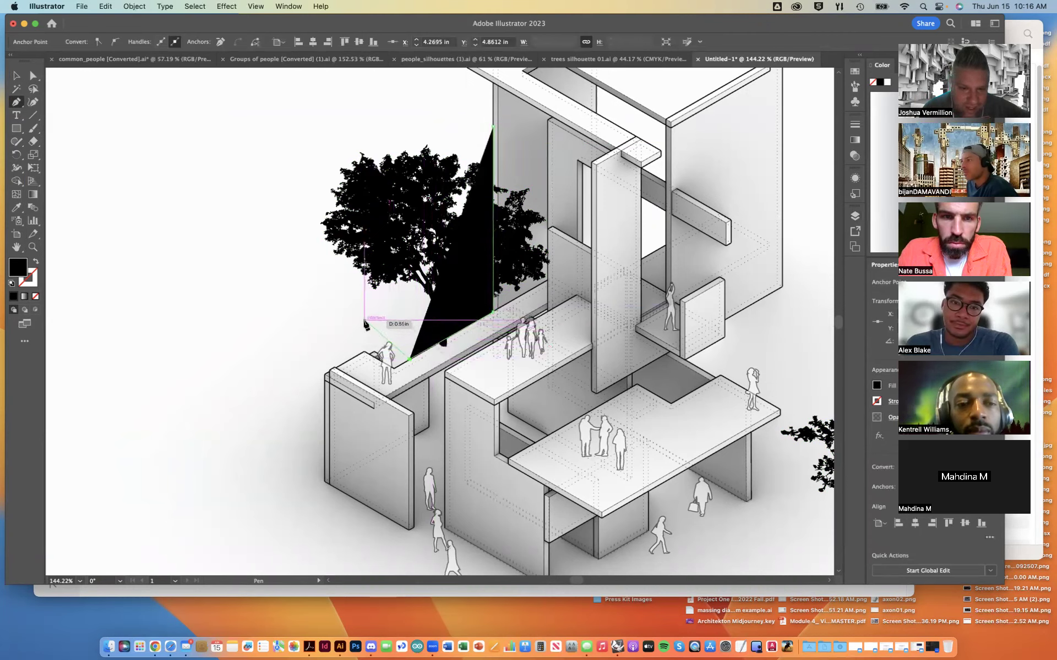
left_click(373, 314)
left_click(299, 237)
left_click(317, 139)
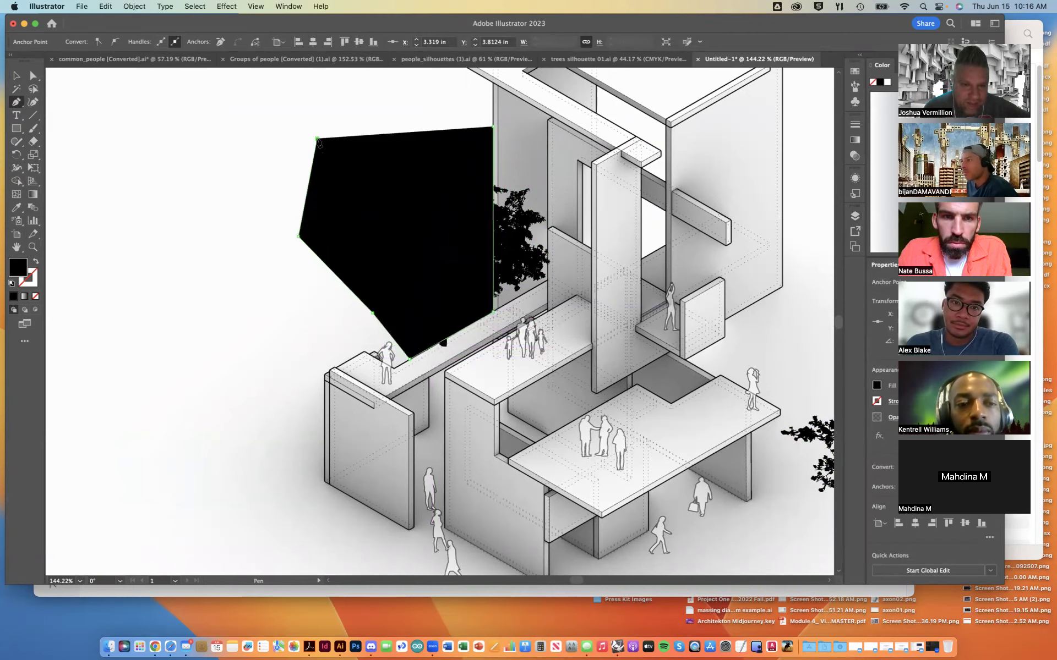
left_click(421, 113)
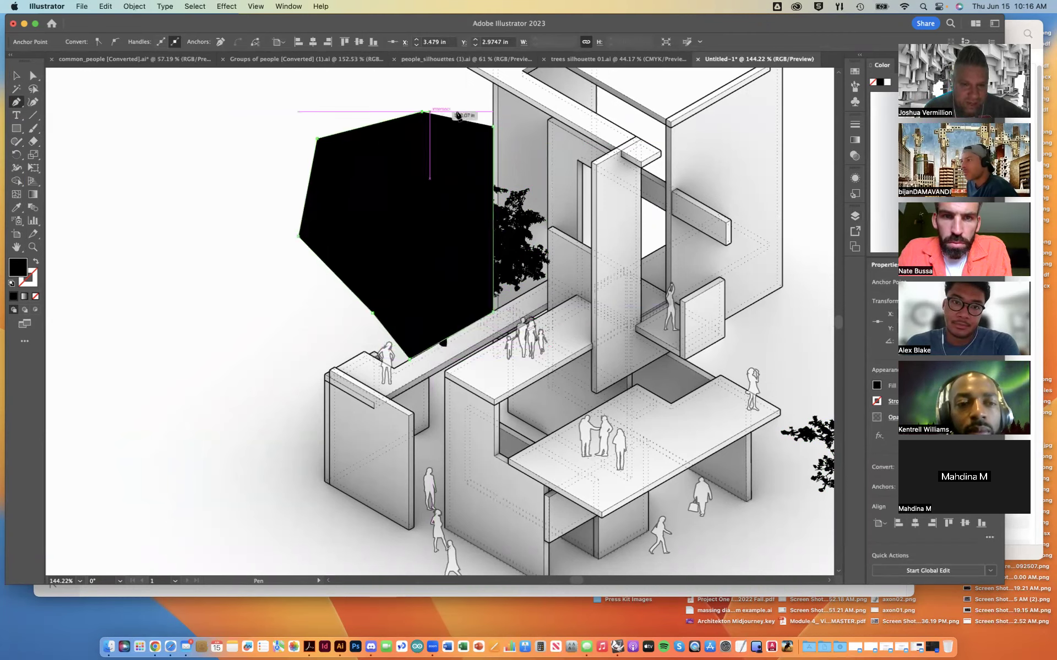
left_click(494, 127)
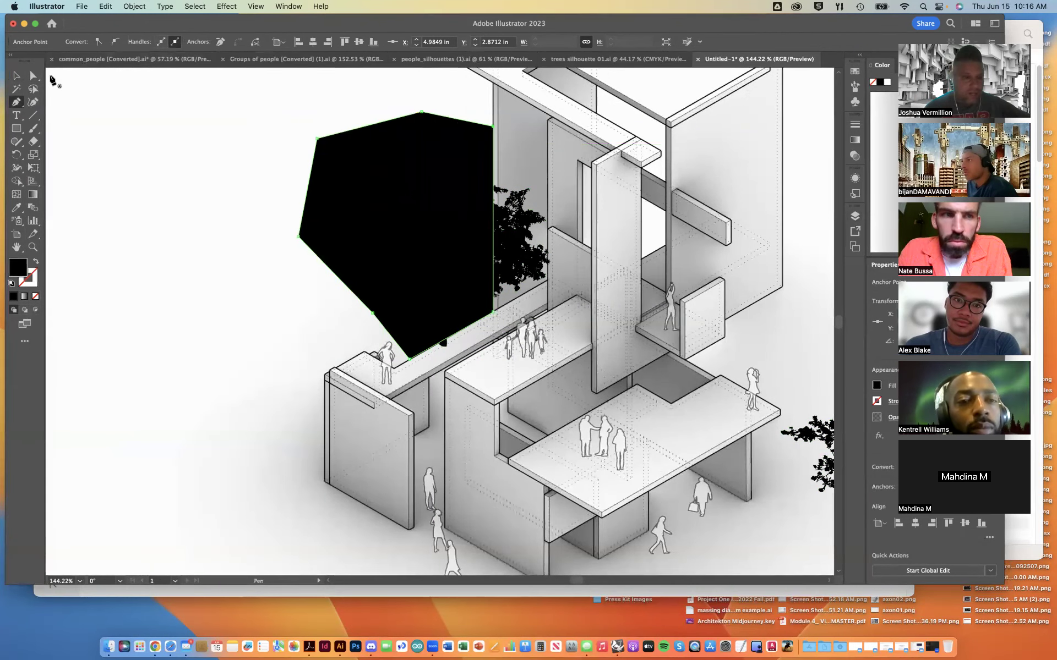
left_click(17, 76)
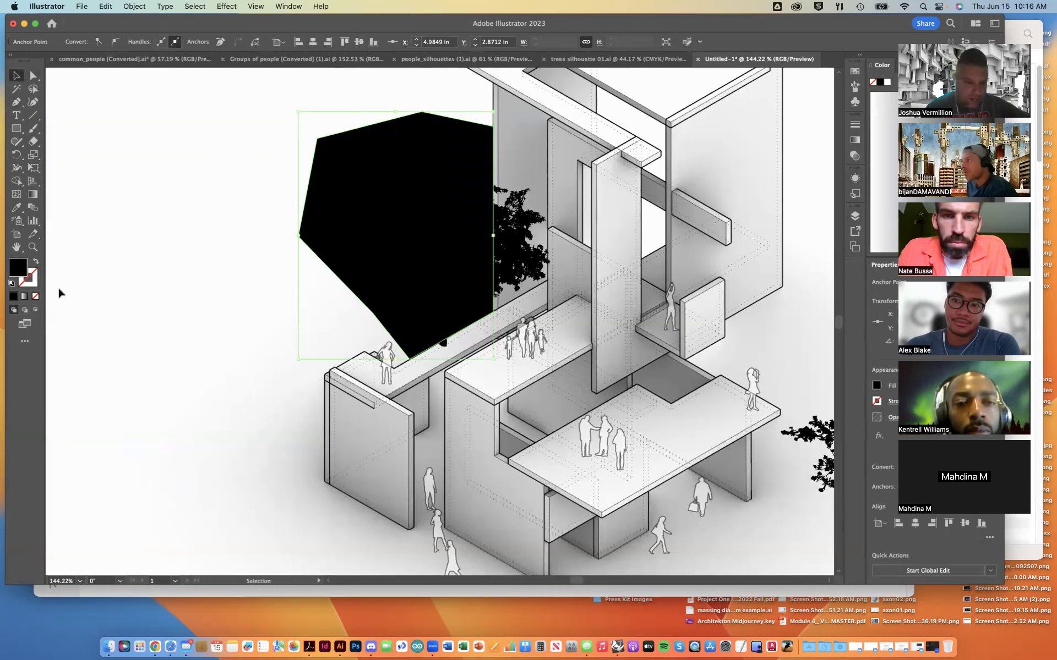
left_click(33, 264)
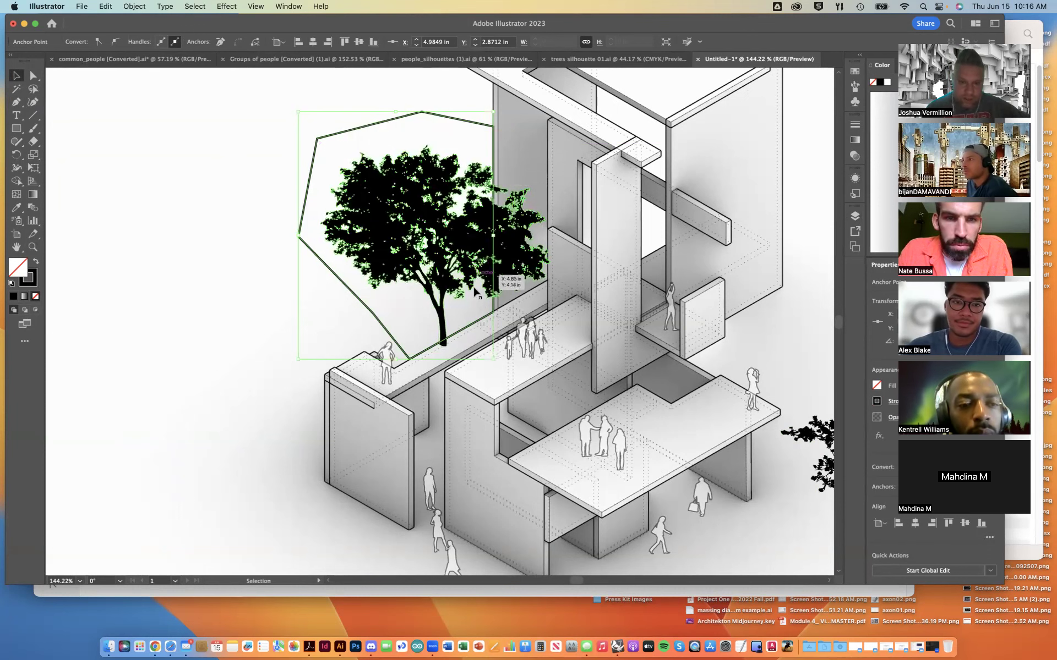
left_click(472, 242, "shift")
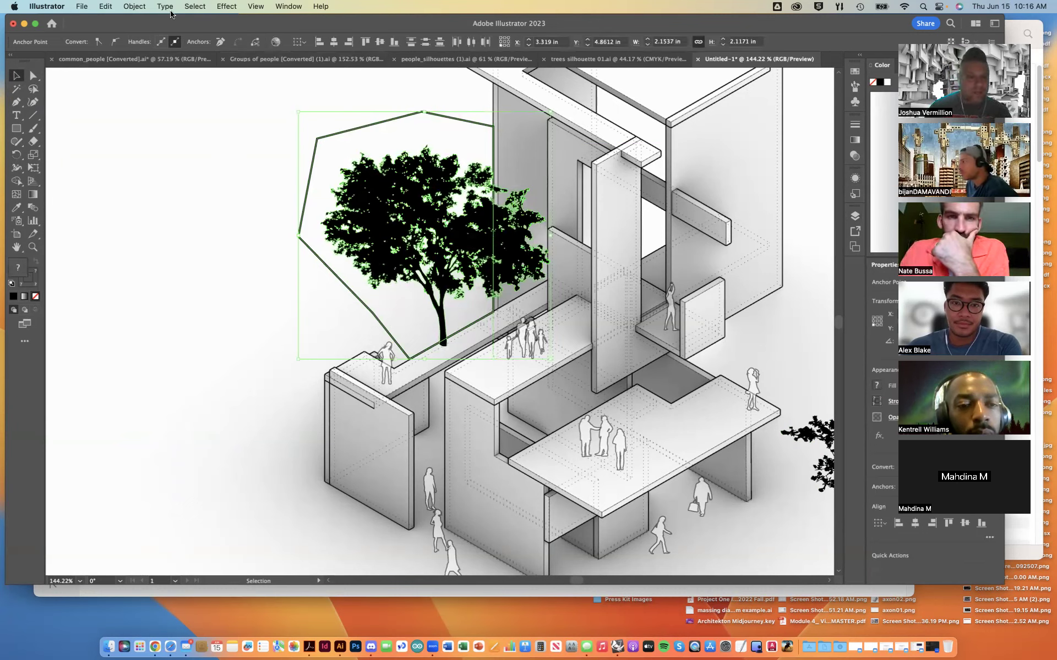
left_click(135, 6)
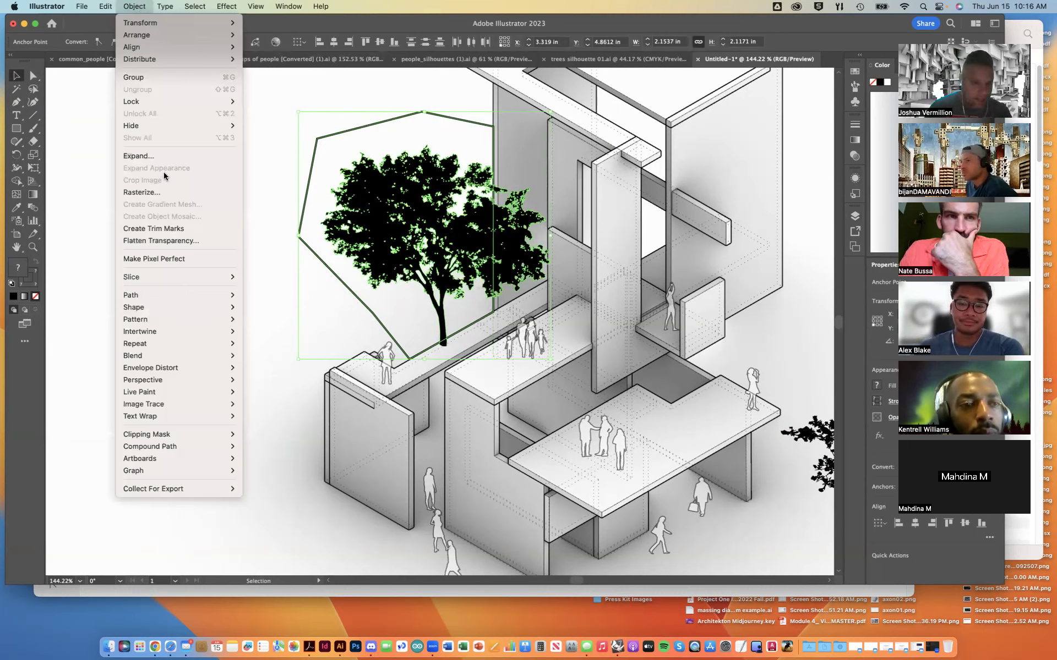
mouse_move(174, 434)
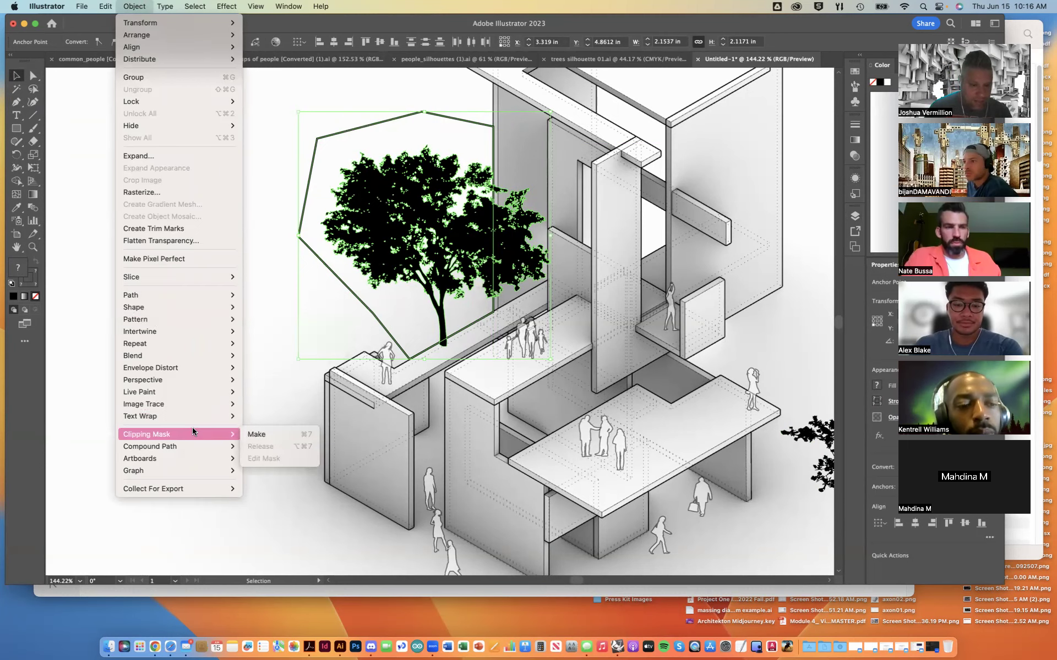
left_click(271, 435)
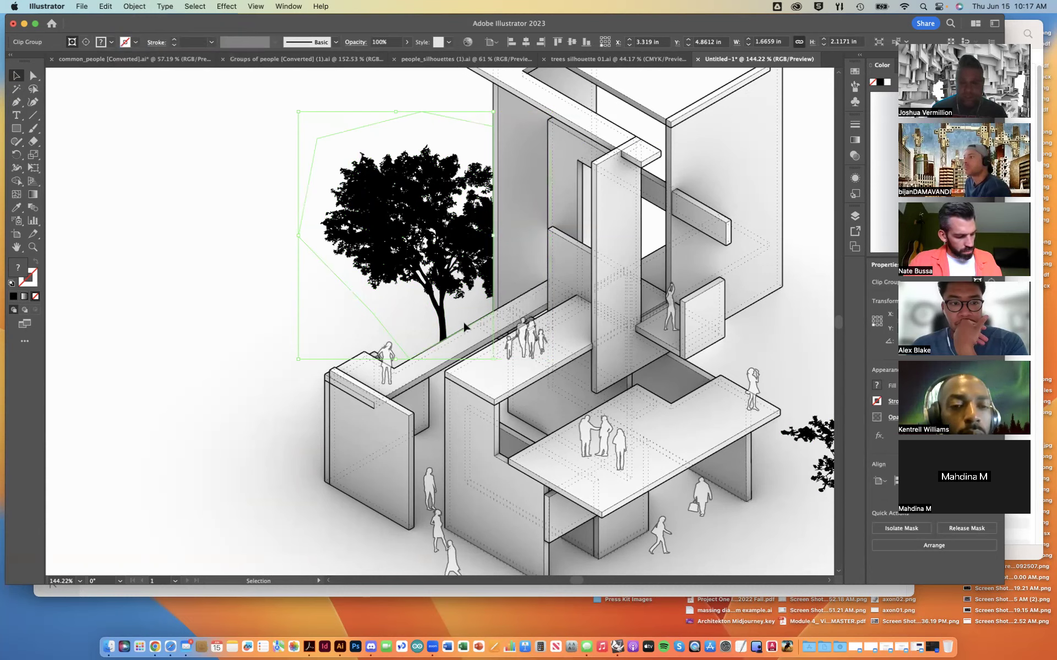
left_click(183, 183)
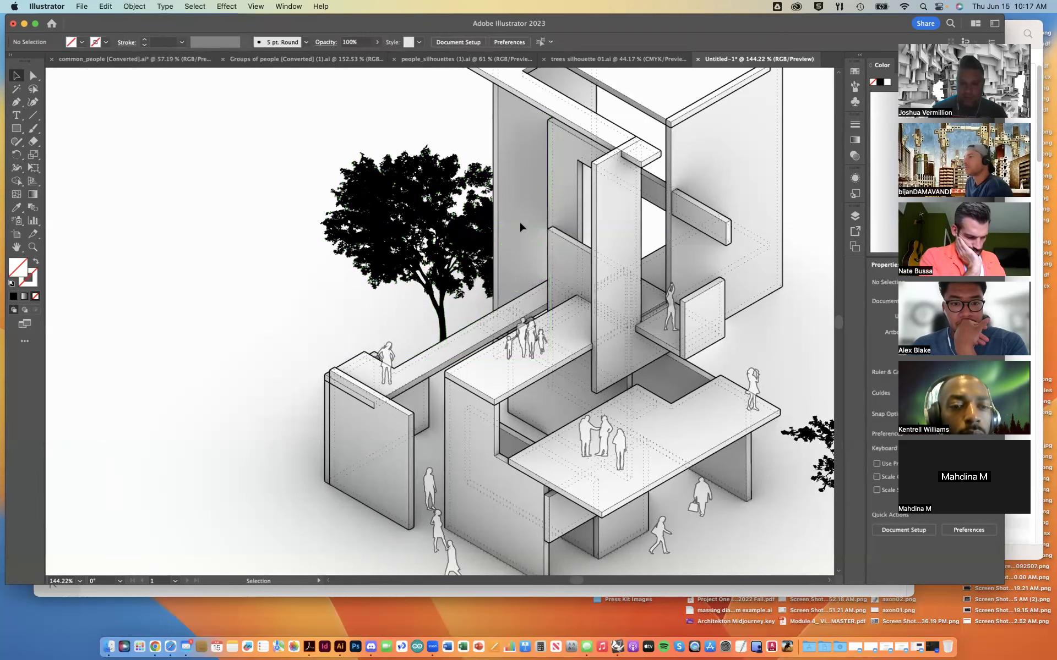
Zoom out to review the whole artboard, then zoom back in on the masked tree
scroll(308, 252, "down", 3)
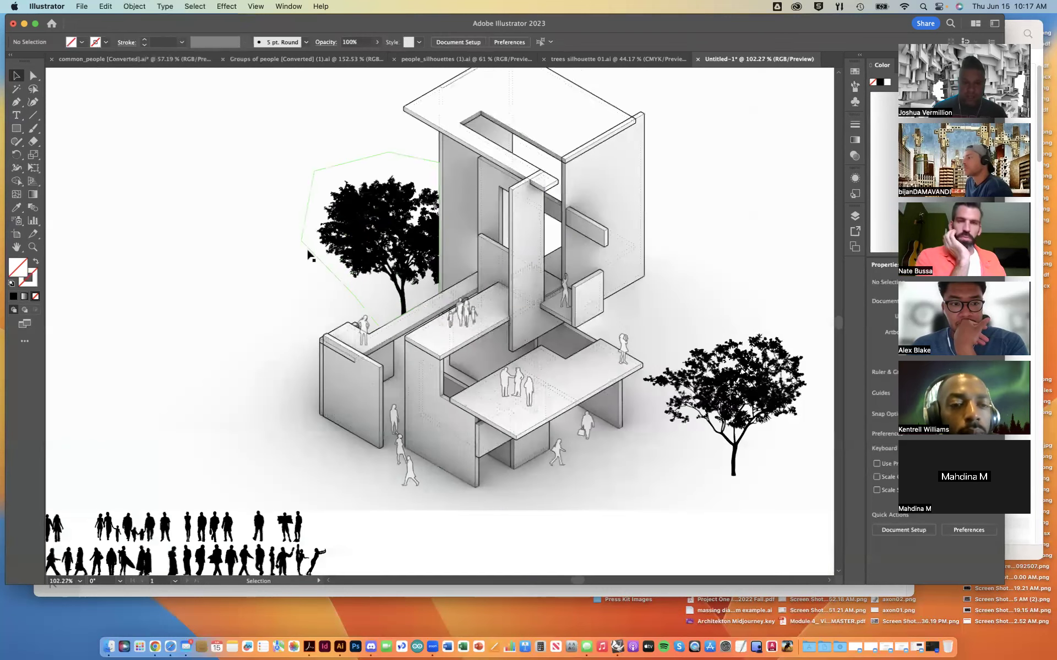
scroll(308, 254, "down", 2)
scroll(308, 254, "down", 1)
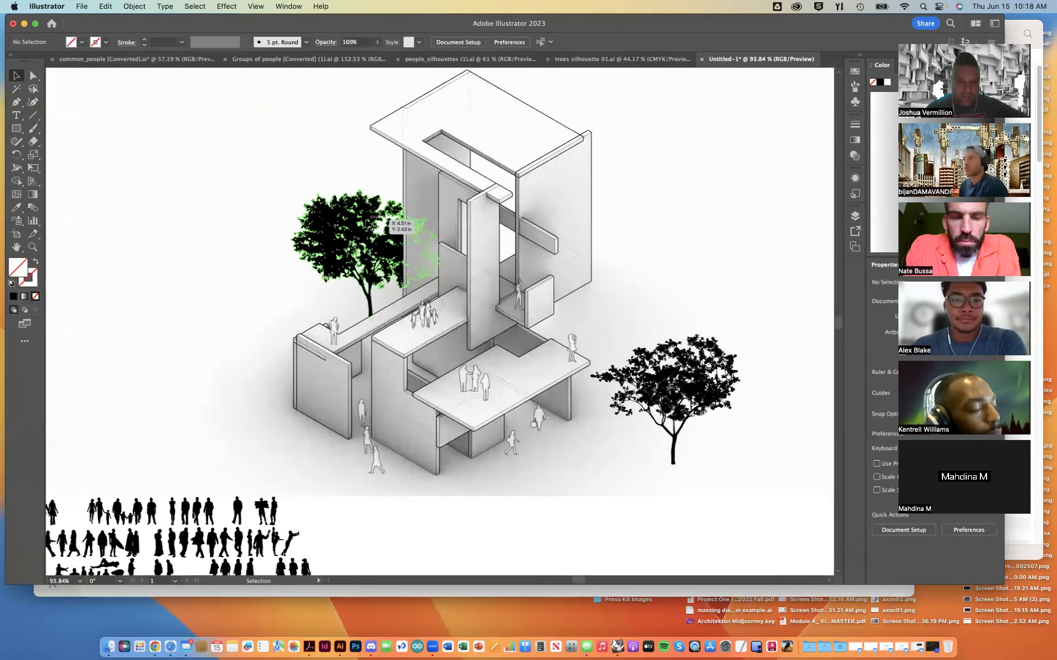
scroll(367, 237, "up", 3)
scroll(368, 227, "up", 3)
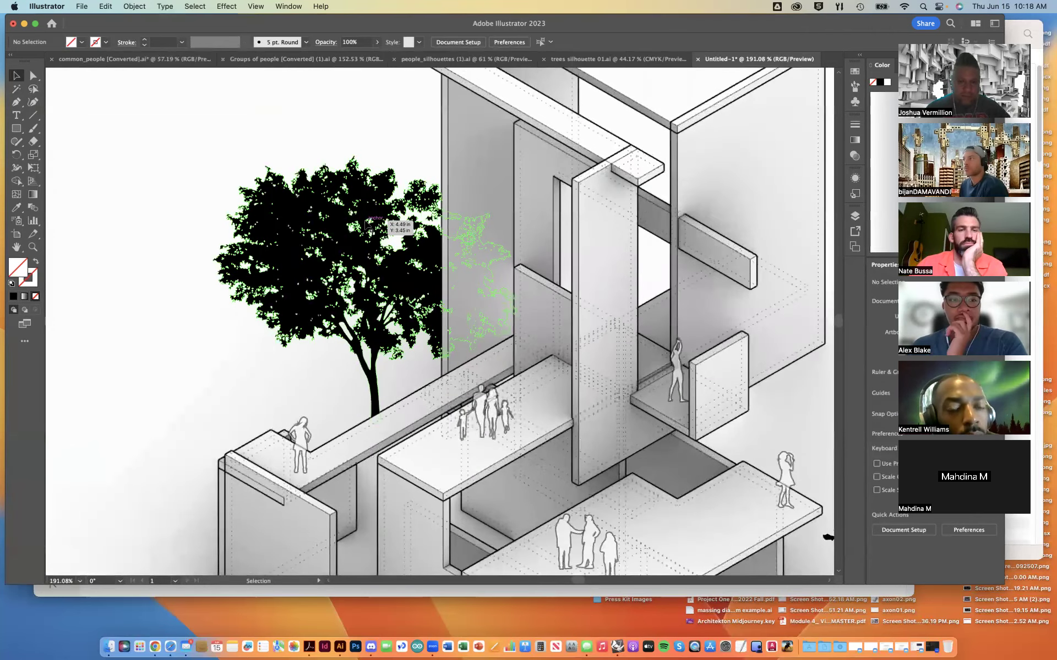
scroll(368, 226, "down", 3)
scroll(367, 225, "down", 3)
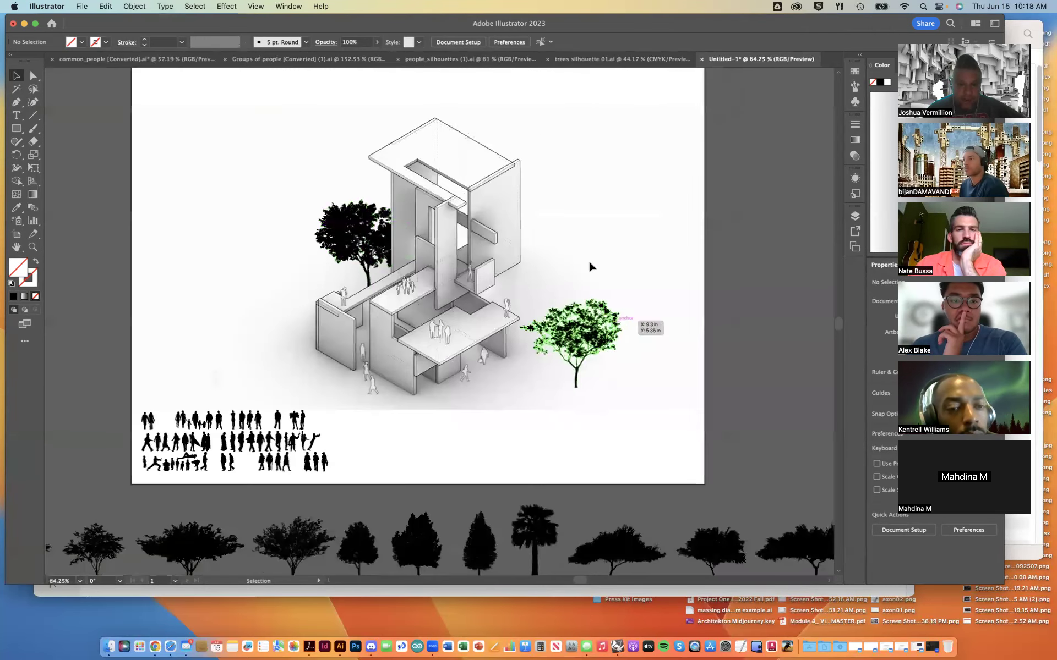
Select the masked tree's clip group and pick the Eyedropper tool
left_click(346, 240)
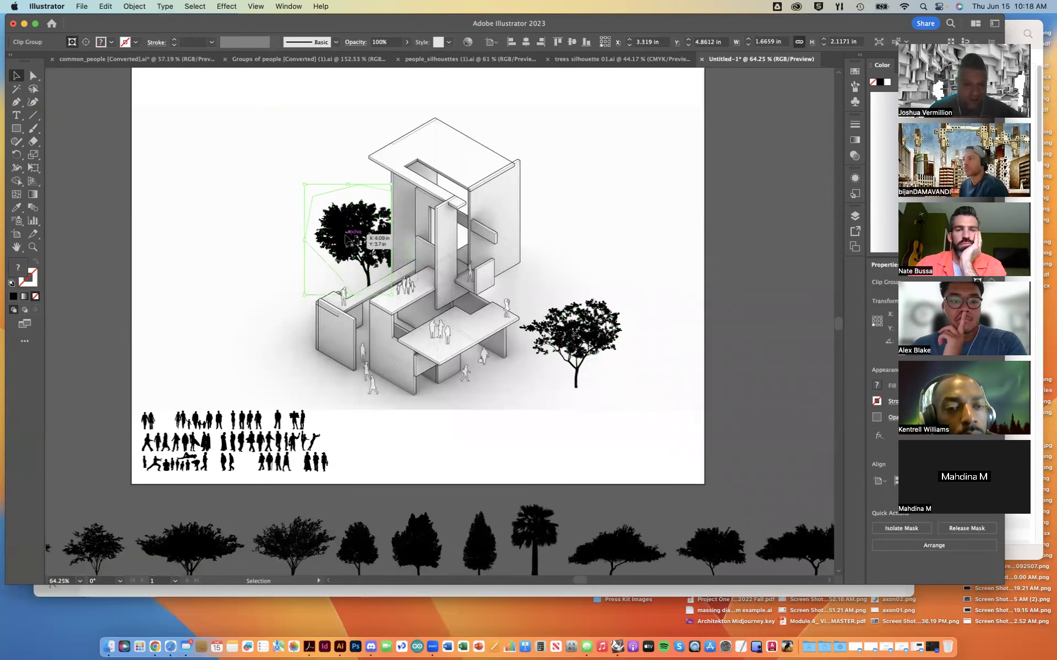
left_click(247, 270)
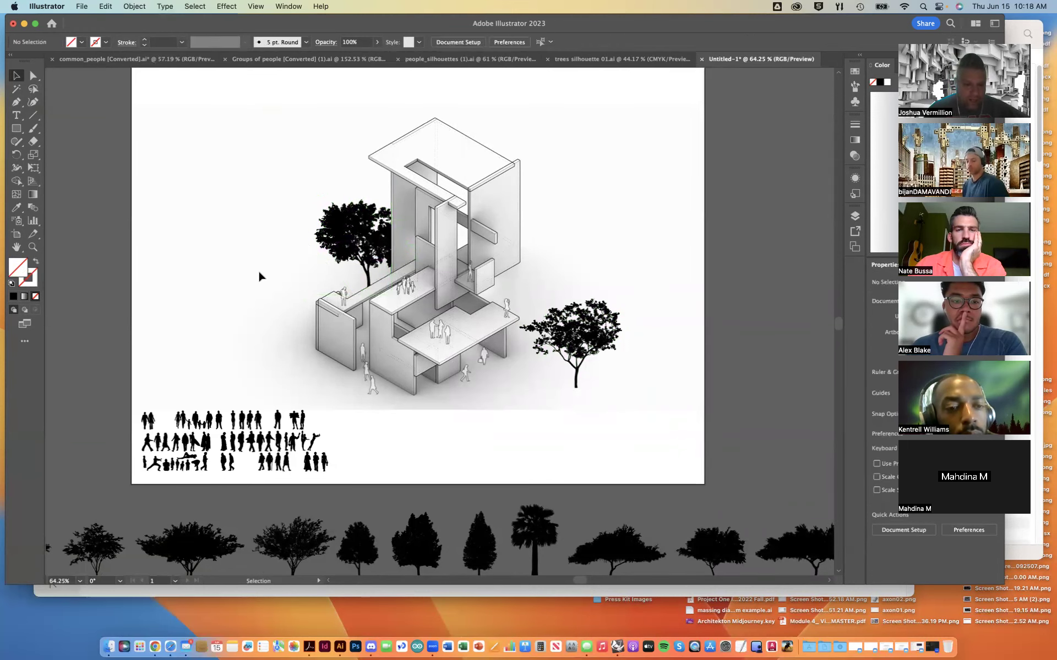
left_click(352, 245)
left_click(216, 218)
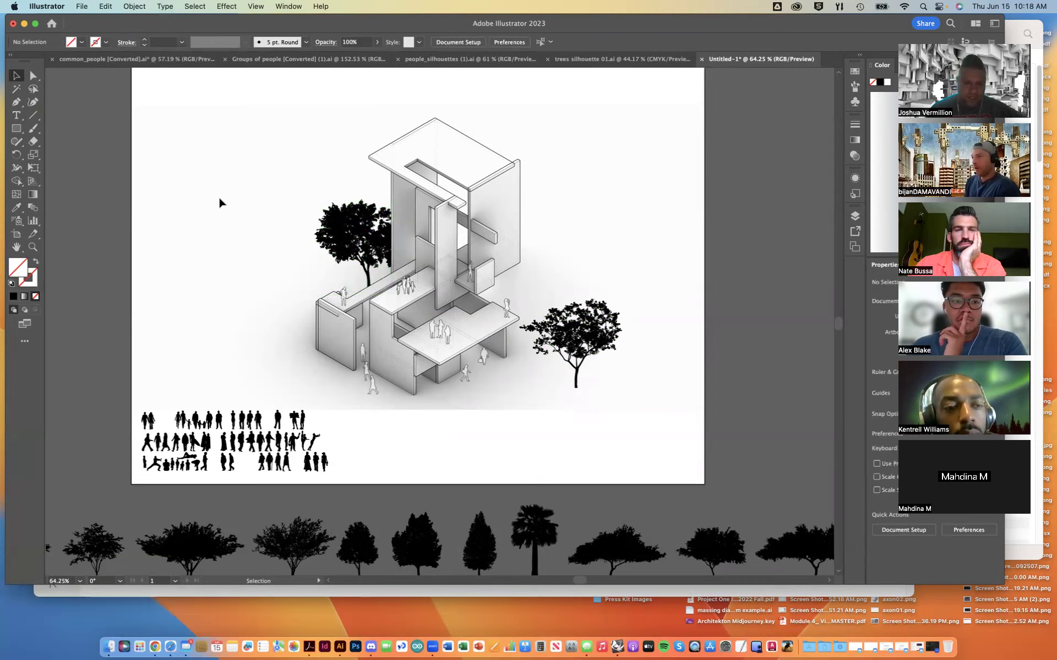
scroll(312, 240, "up", 4)
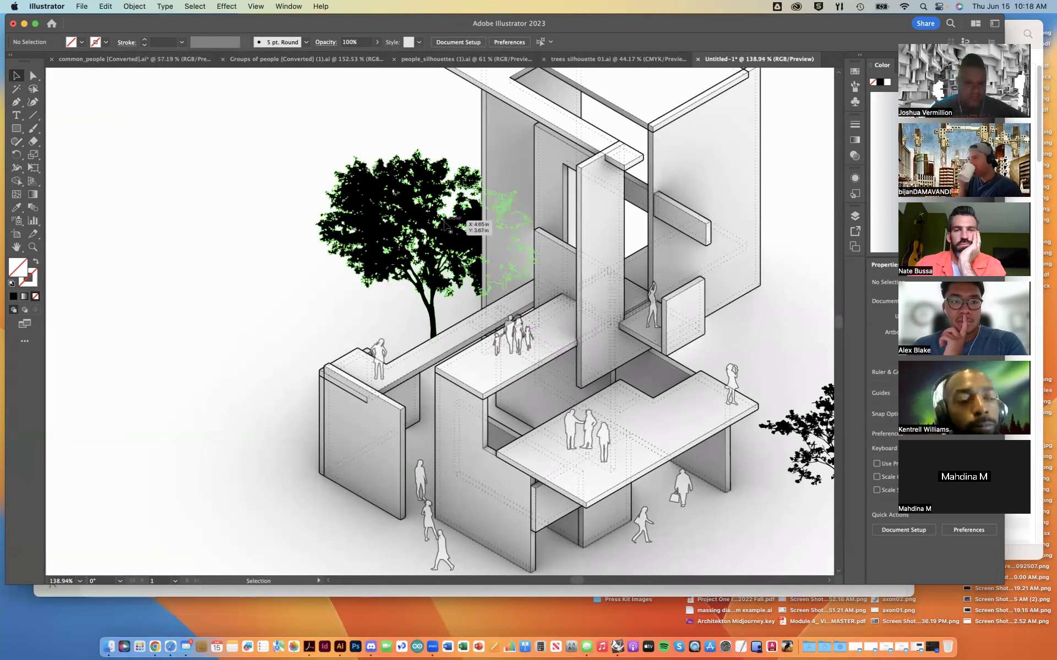
left_click(383, 273)
left_click(17, 208)
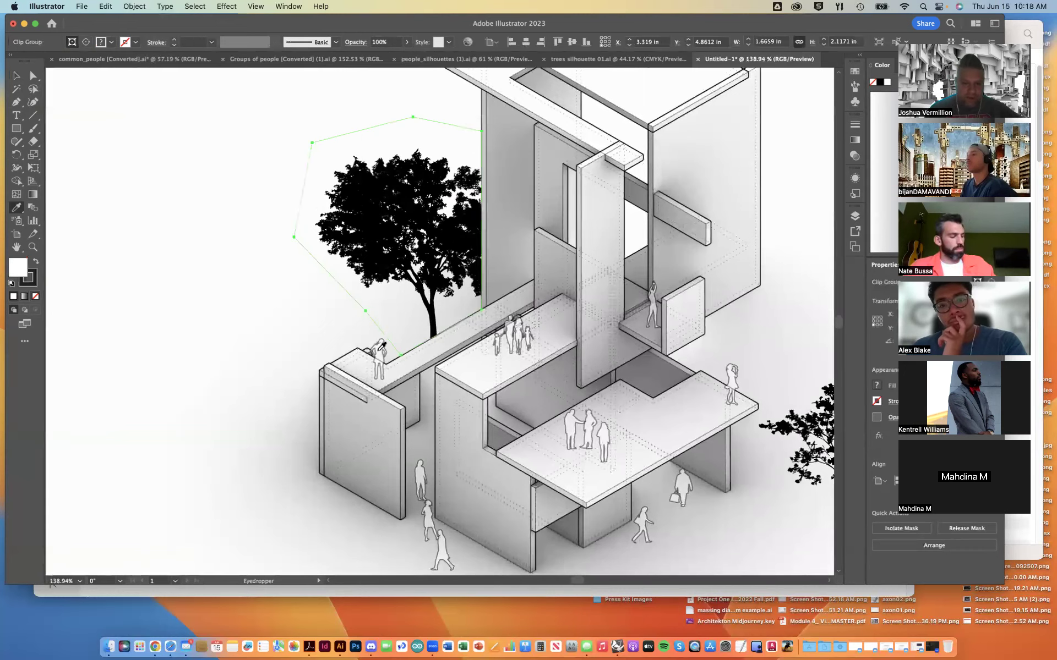
Eyedropper a person figure onto the masked tree: white fill, 0.5 pt outline, 58% opacity
left_click(379, 345)
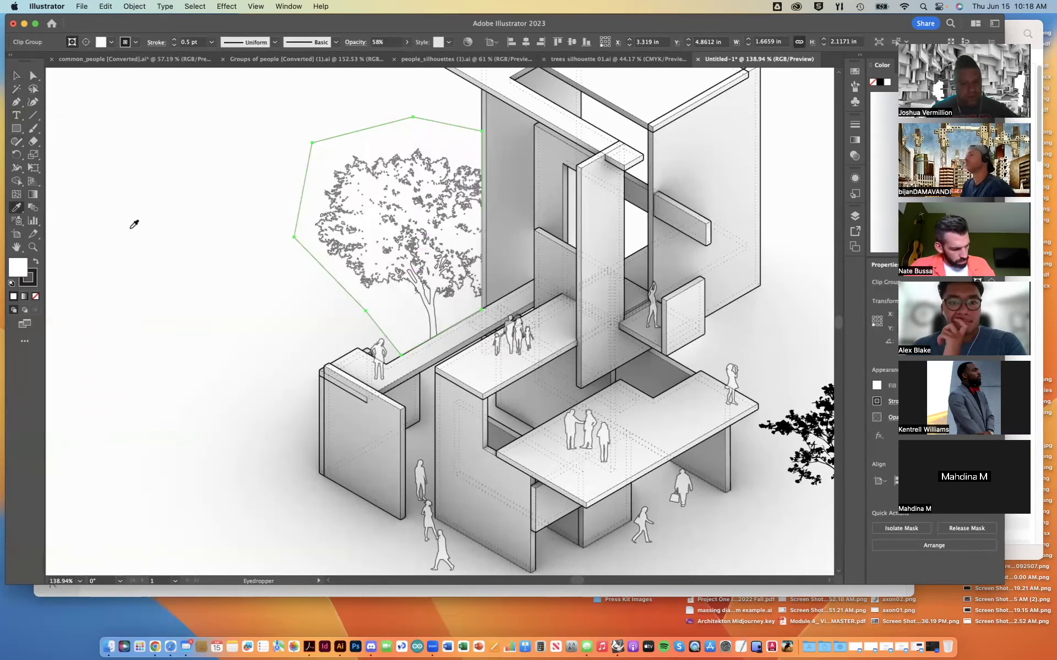
left_click(15, 75)
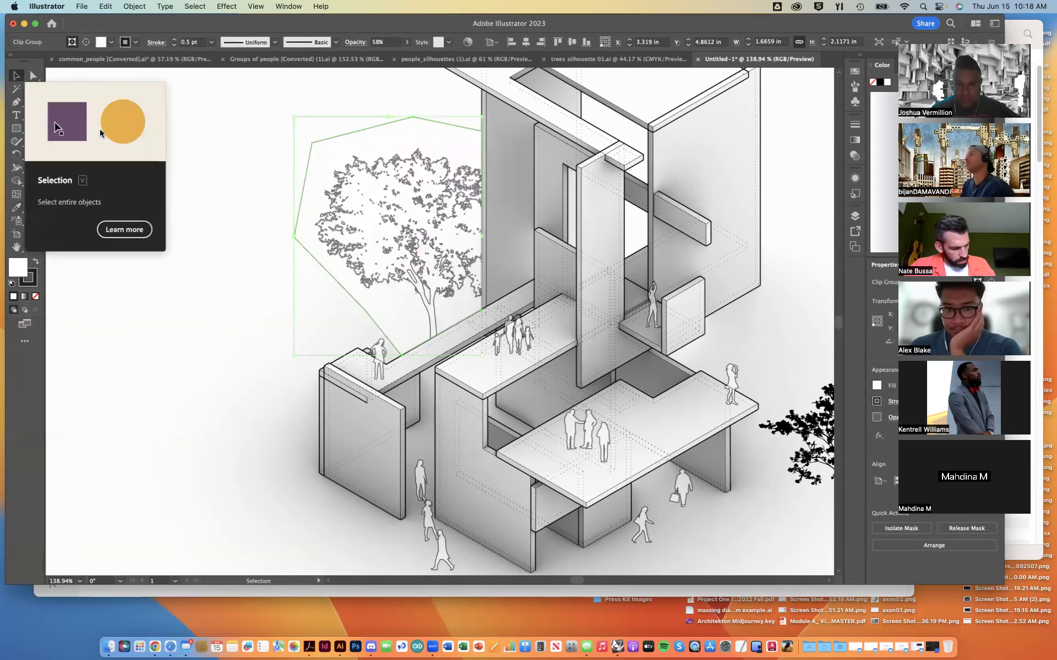
left_click(209, 192)
Reselect the masked tree and set its stroke to None
scroll(209, 191, "down", 4)
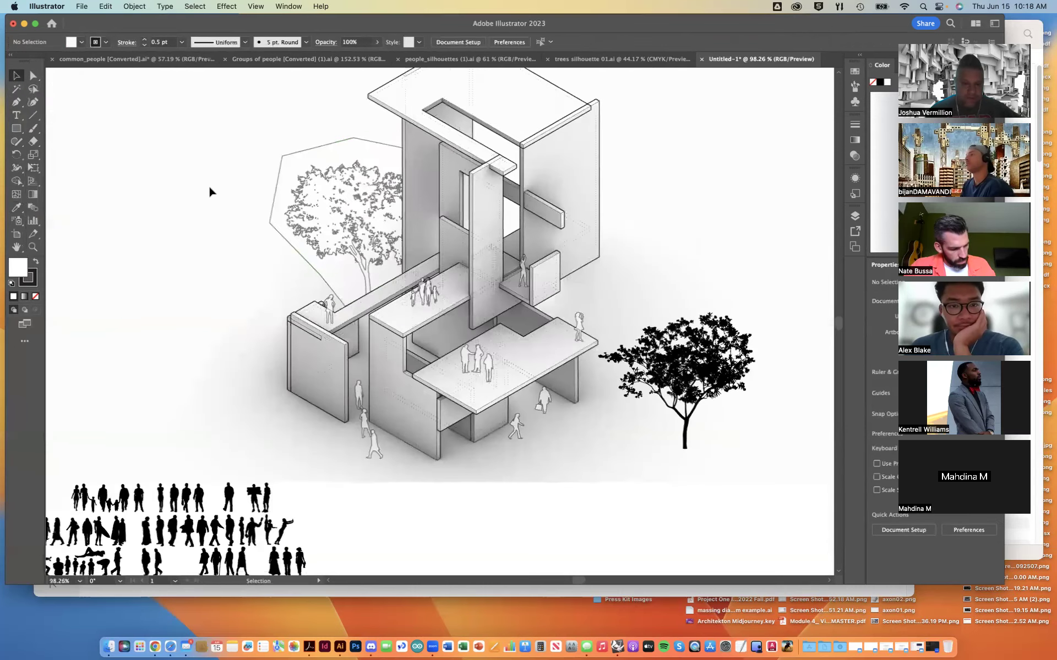
scroll(209, 191, "up", 3)
scroll(209, 187, "up", 1)
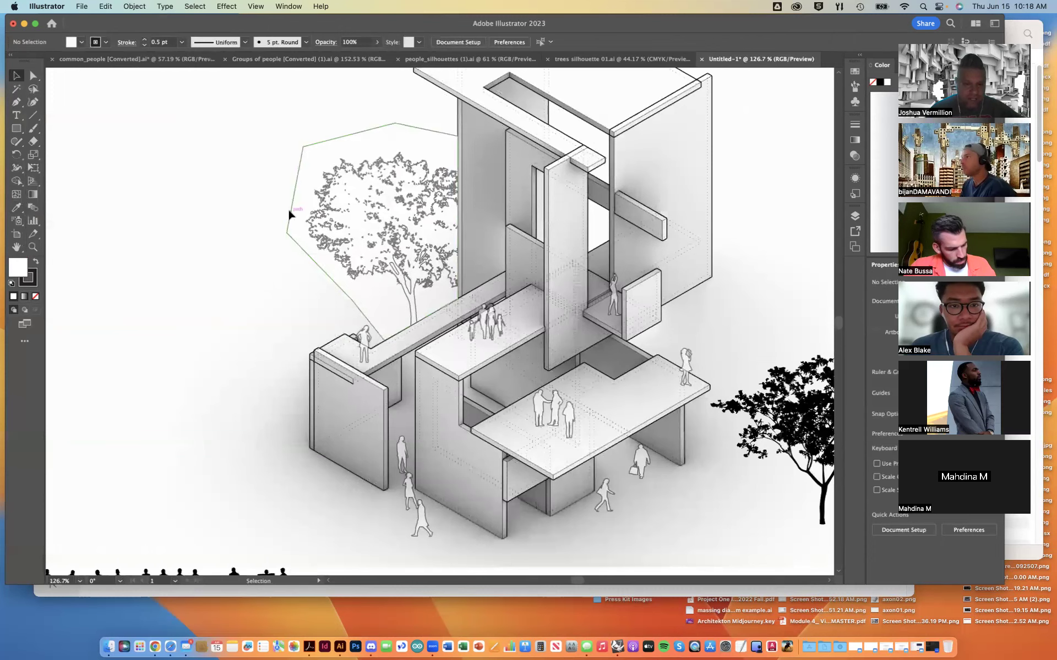
left_click(289, 209)
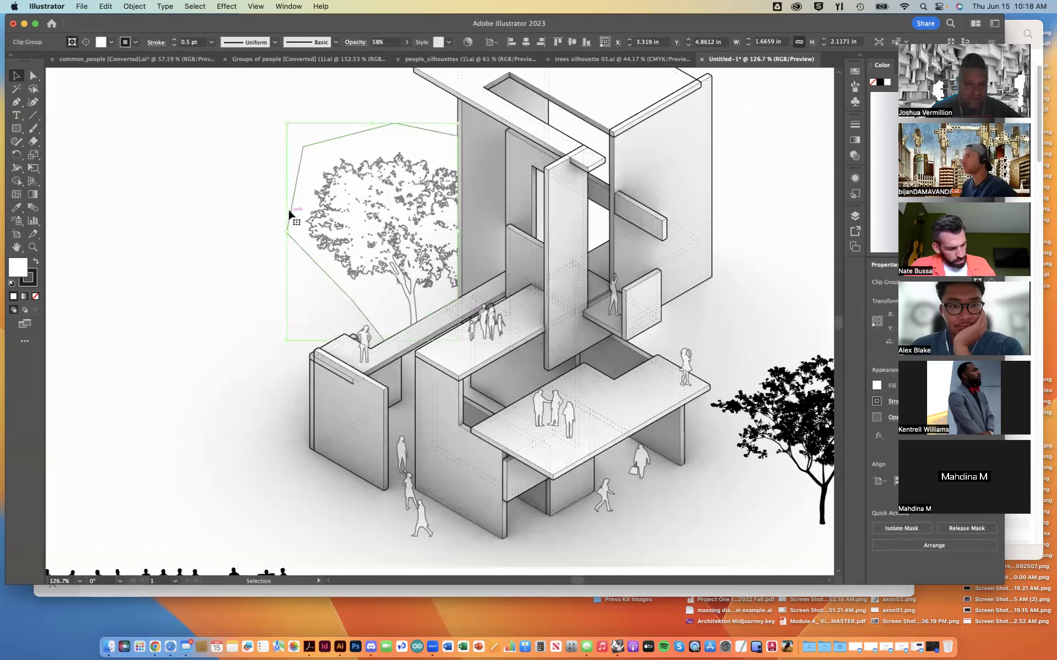
left_click(36, 298)
Undo the stroke removal and enter the tree's clip group to find the mask shape
key("super+z")
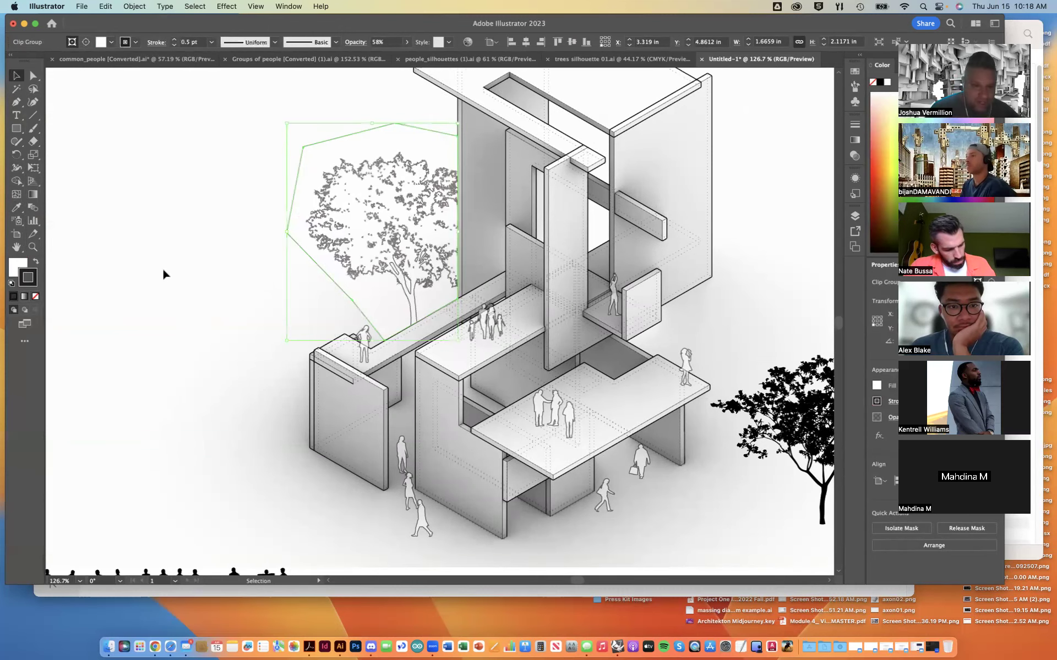
double_click(326, 216)
left_click(293, 190)
left_click(246, 219)
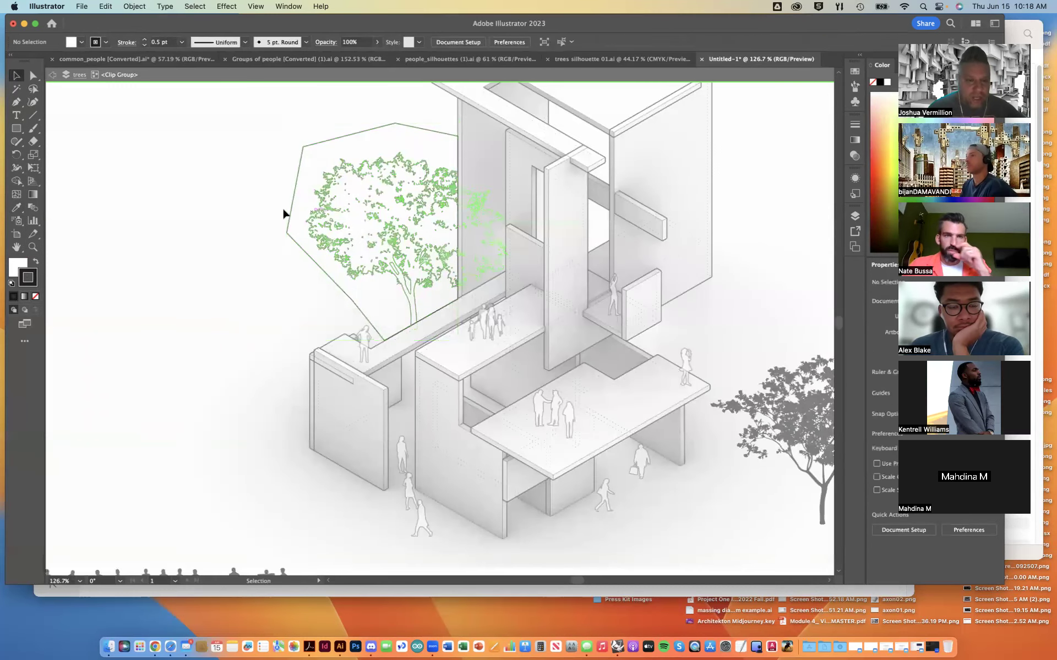
double_click(248, 200)
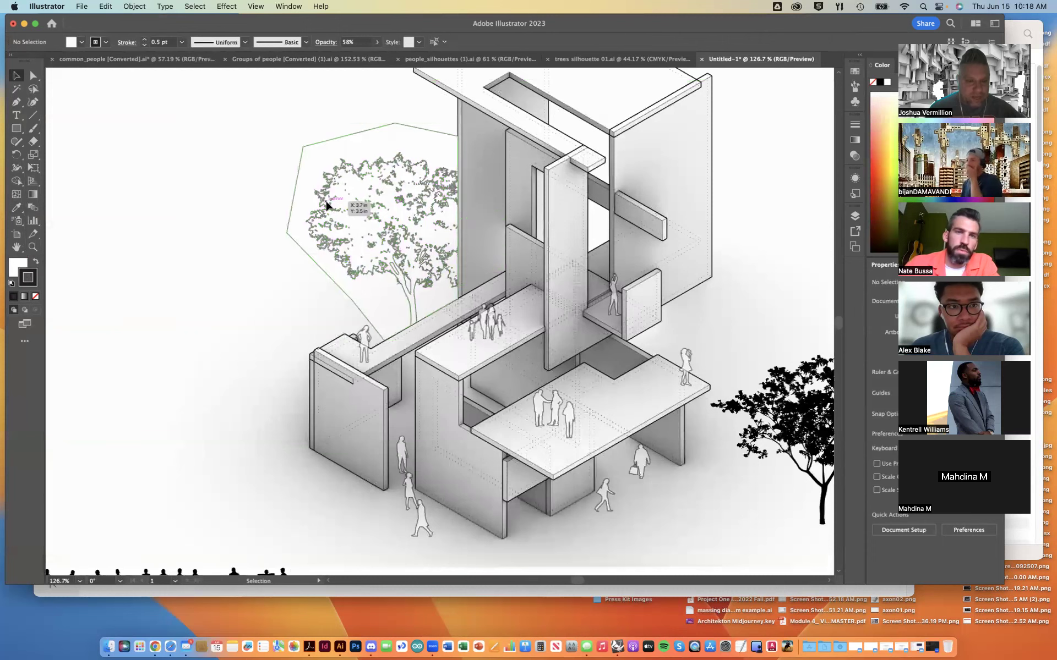
left_click(324, 206)
Set the clipping path's stroke and fill to None, then exit isolation mode
double_click(322, 208)
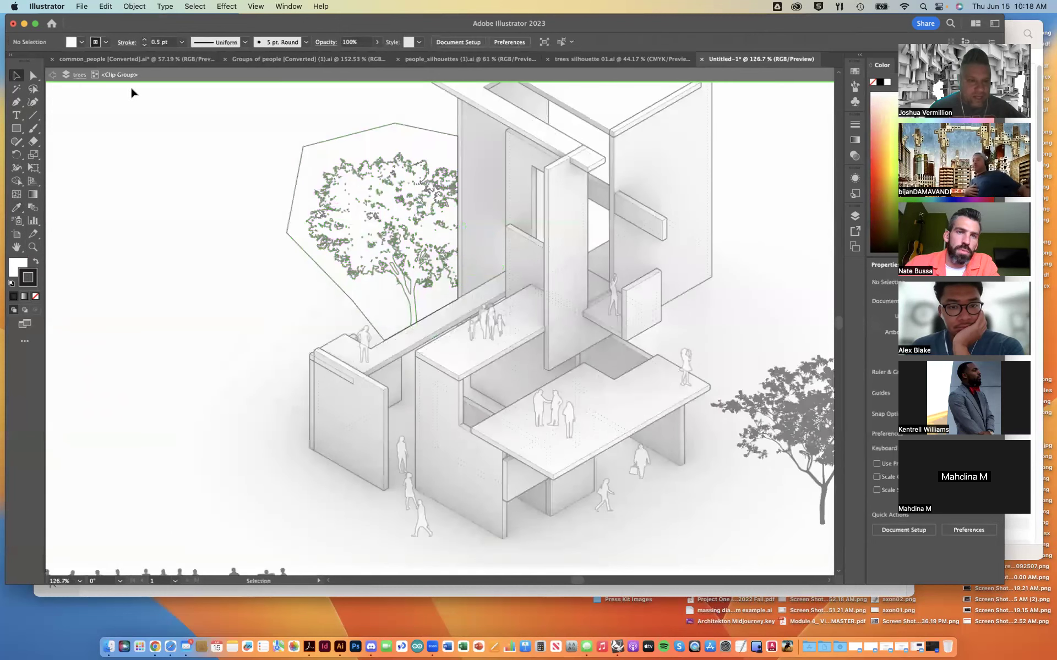
left_click(296, 191)
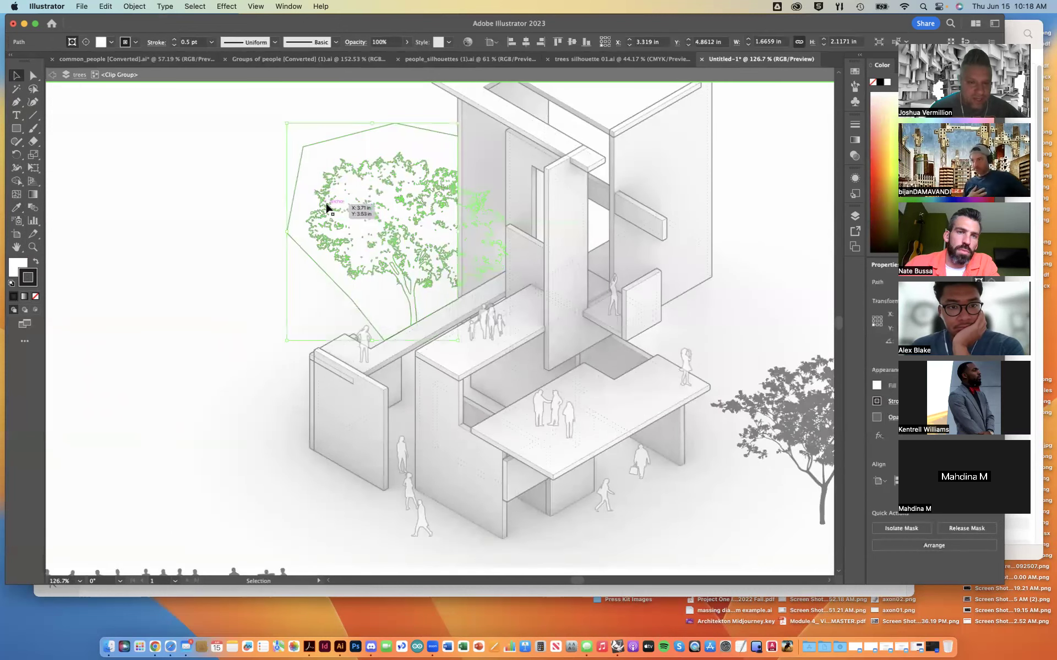
left_click(272, 211)
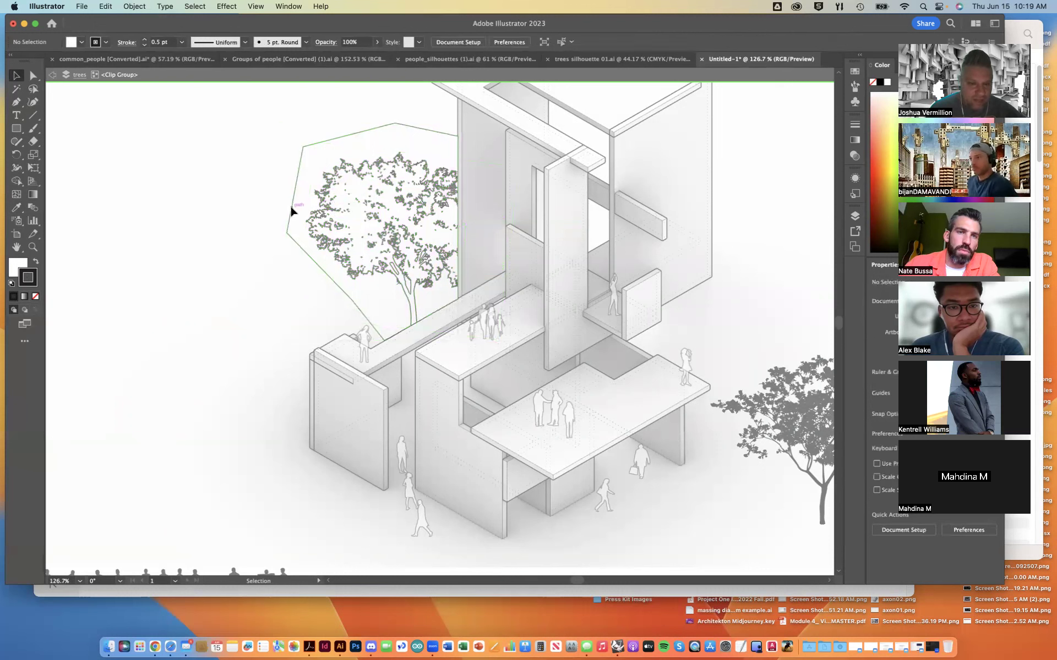
left_click(289, 210)
left_click(36, 296)
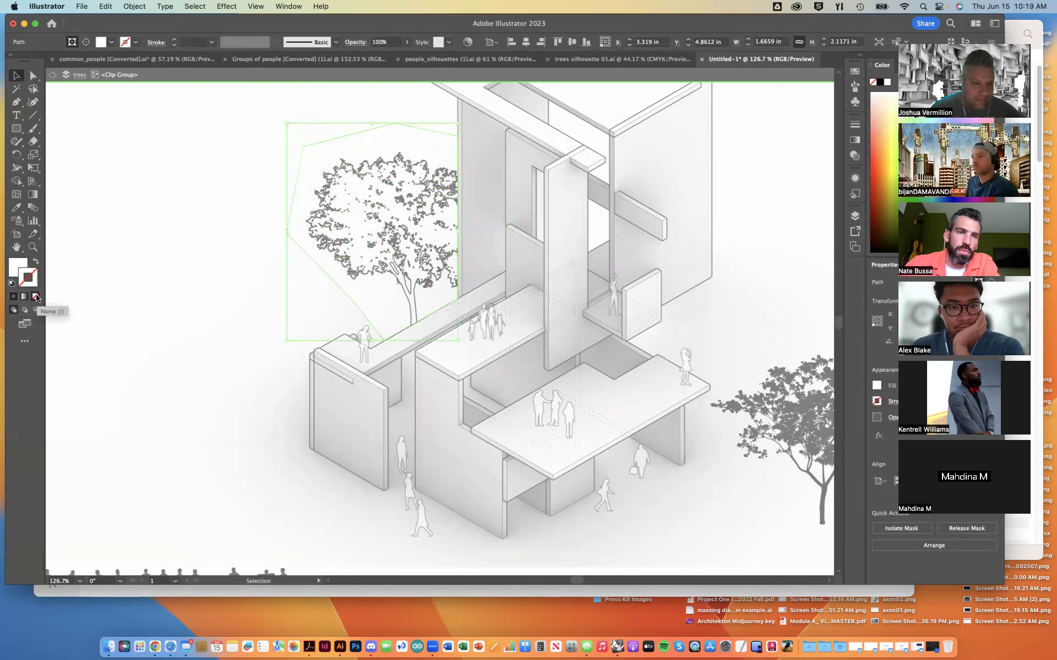
left_click(23, 269)
left_click(35, 297)
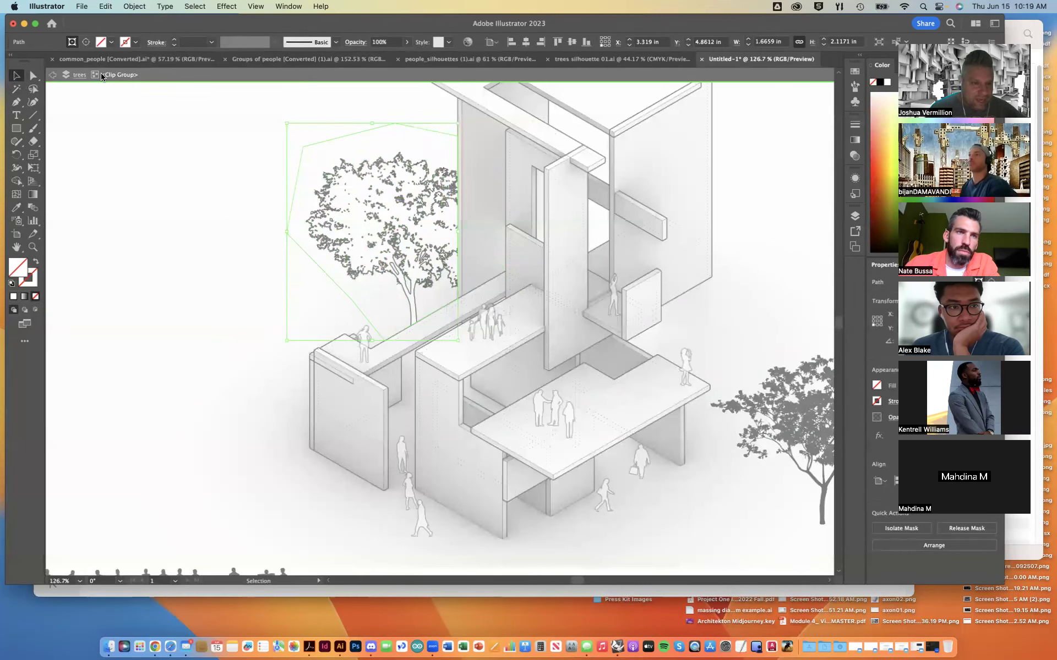
left_click(78, 76)
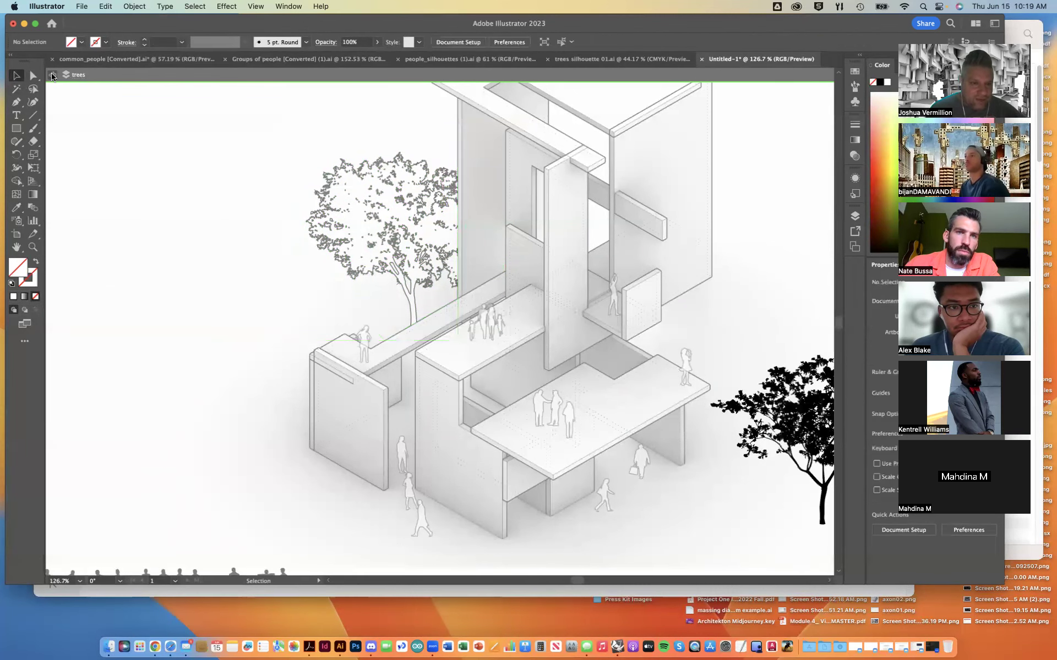
left_click(52, 76)
scroll(204, 212, "down", 3)
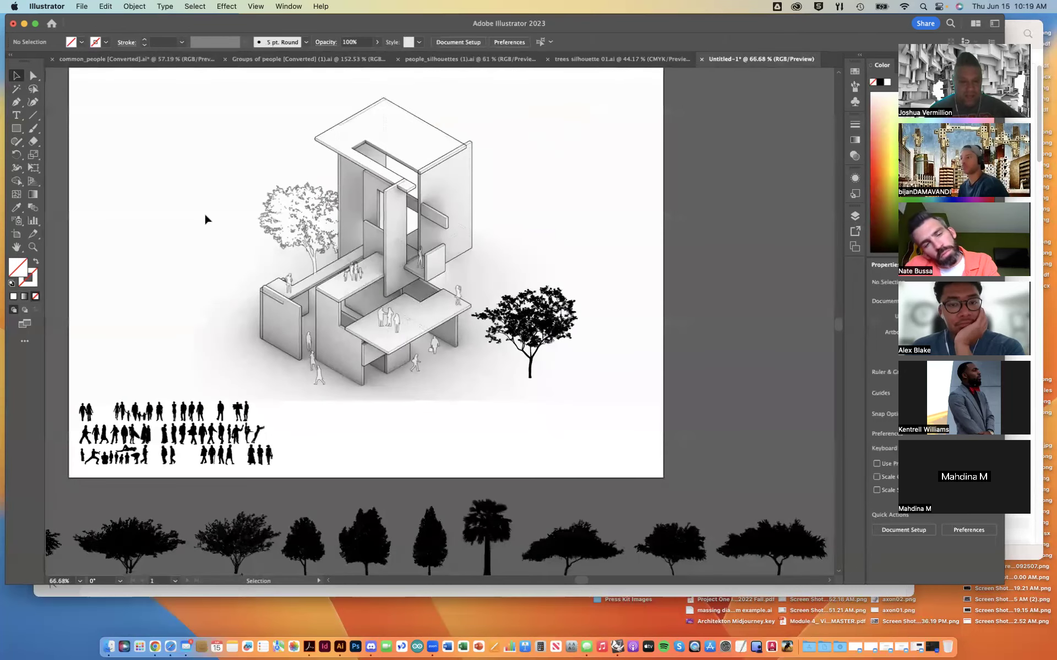
Eyedropper a person figure onto the tree right of the building for the white, 0.5 pt, 58% look
scroll(203, 212, "down", 1)
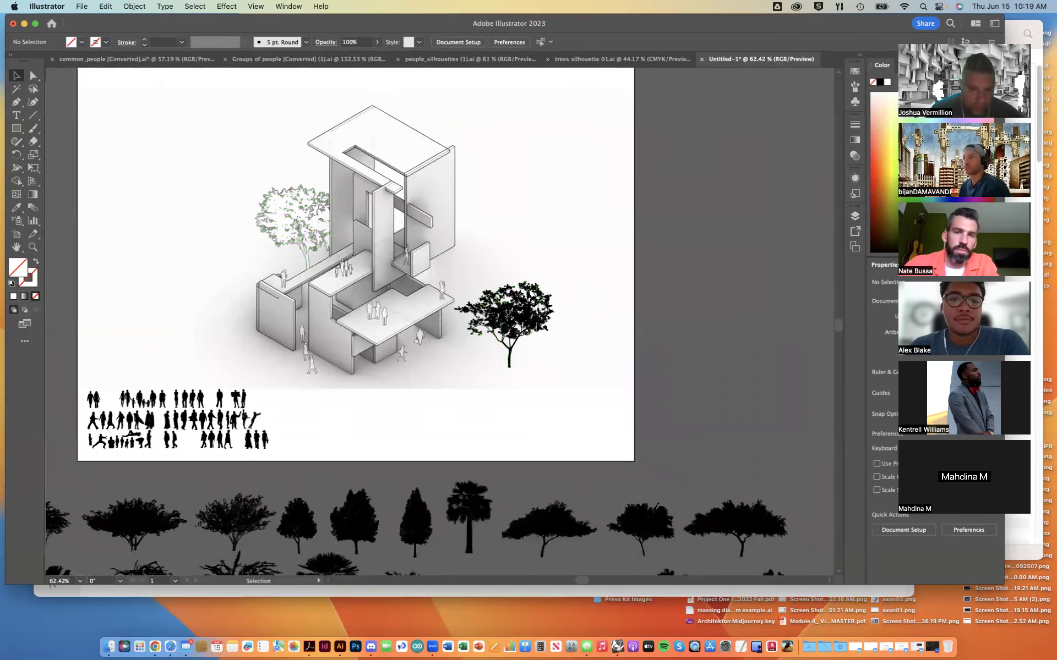
left_click(503, 328)
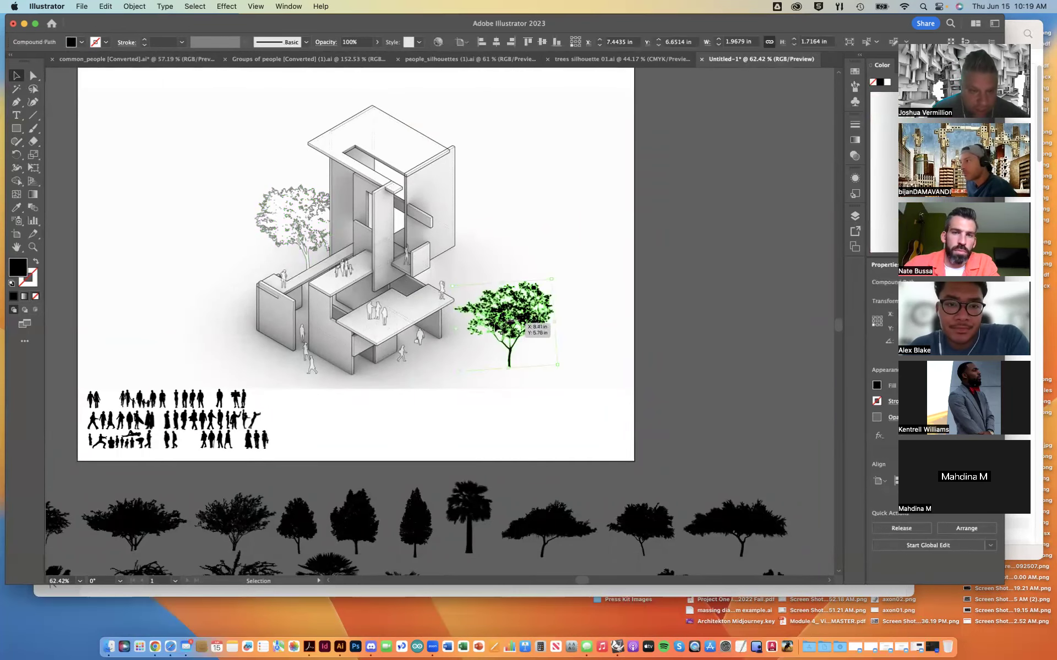
left_click(18, 209)
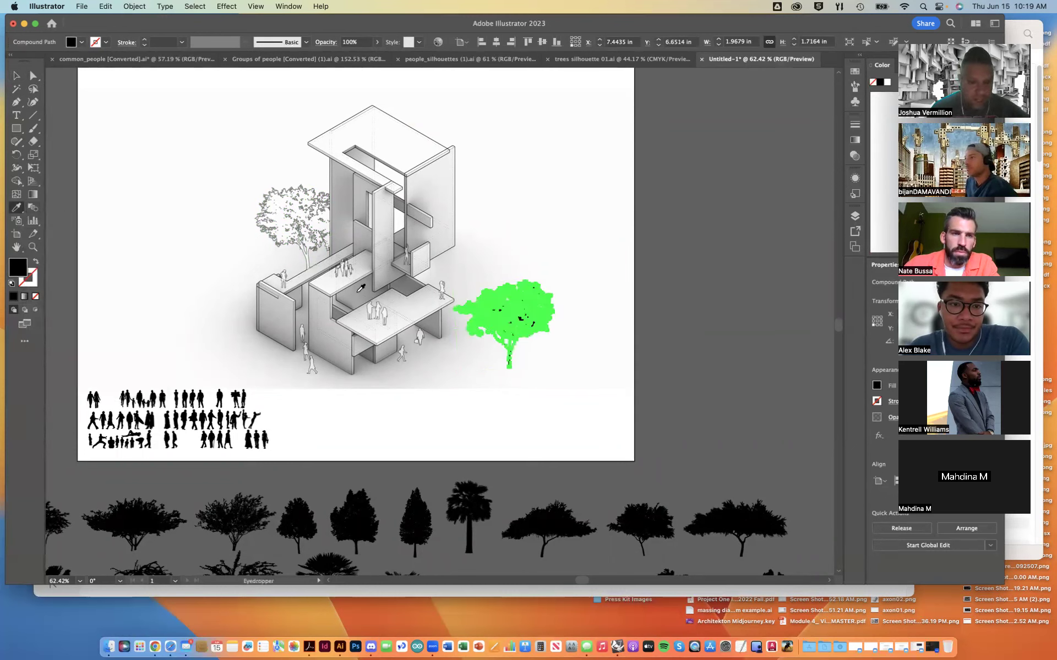
scroll(424, 334, "up", 10)
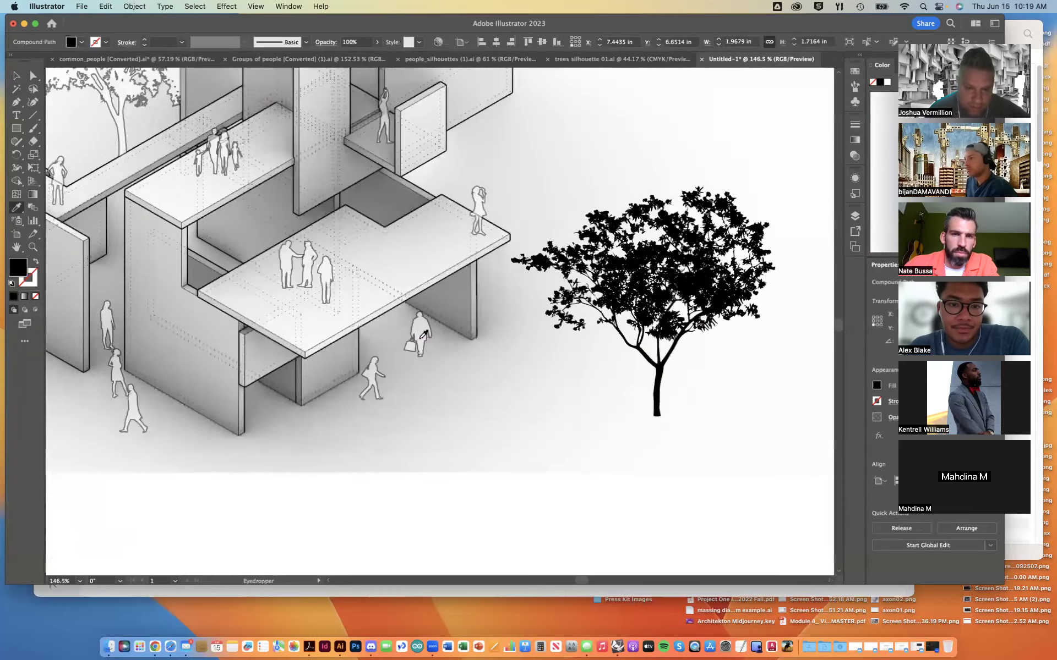
left_click(426, 319)
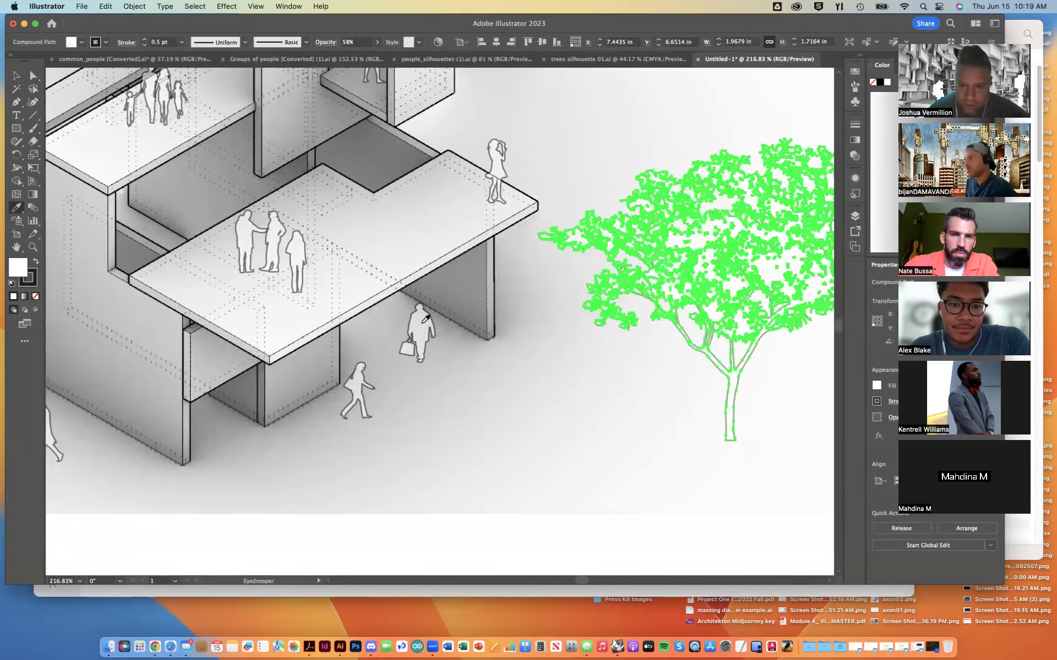
scroll(575, 335, "down", 8)
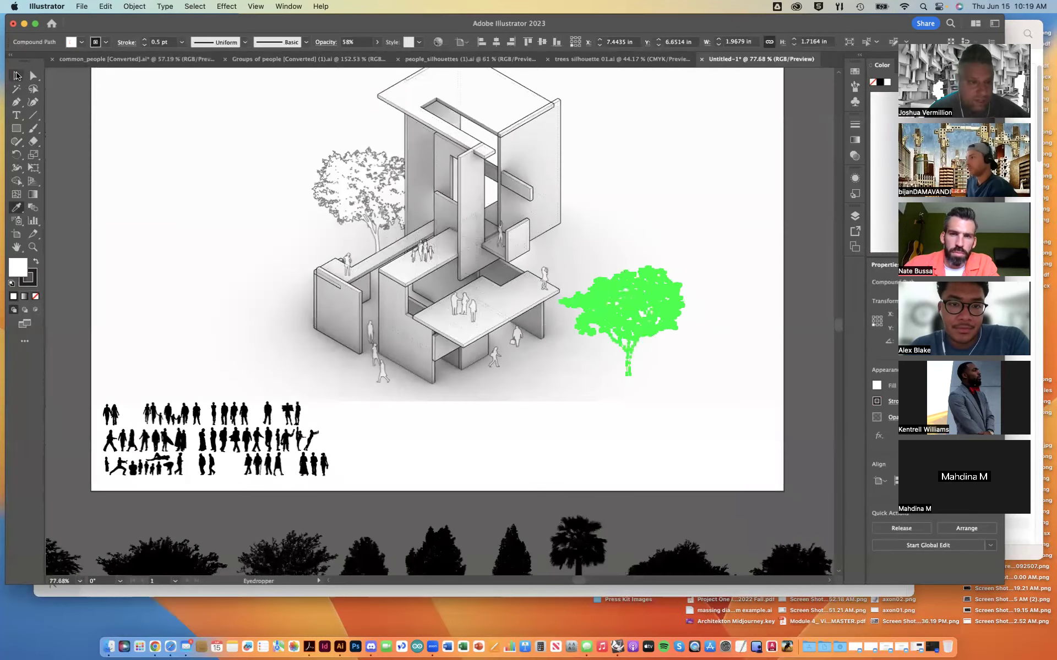
left_click(16, 75)
left_click(589, 299)
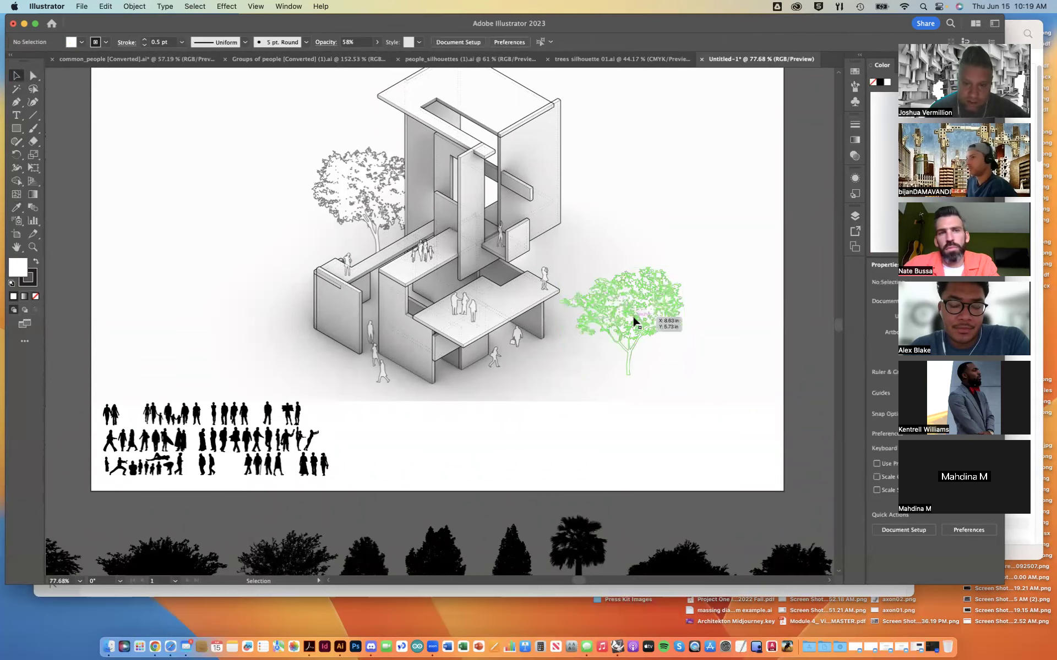
Zoom out until the tree silhouette collection below the artboard is visible
scroll(637, 307, "up", 1)
scroll(742, 454, "down", 1)
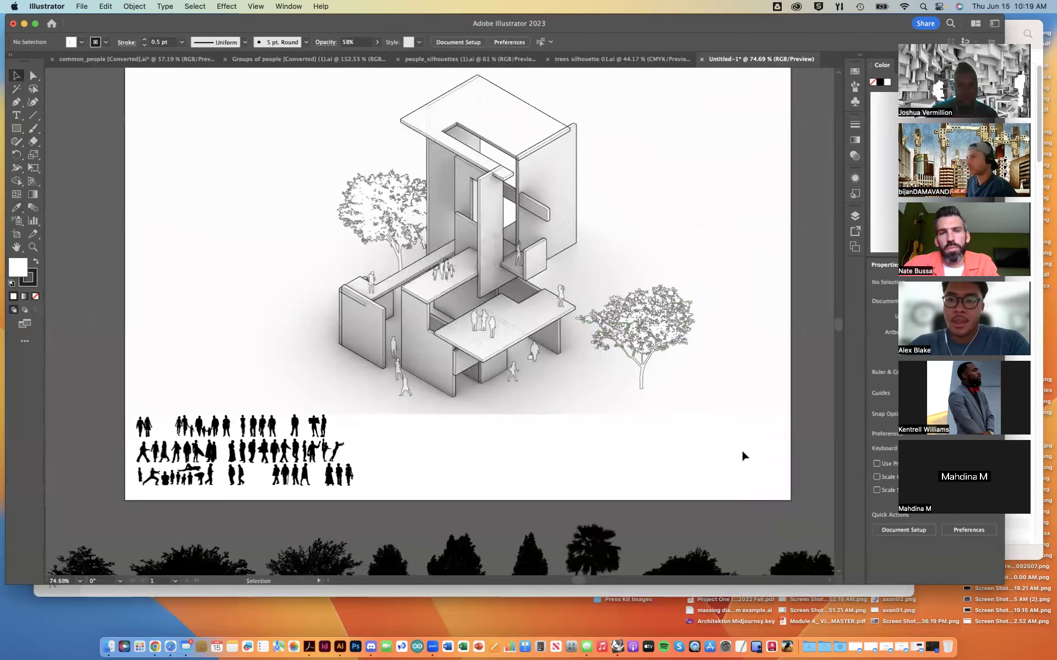
scroll(646, 340, "down", 5)
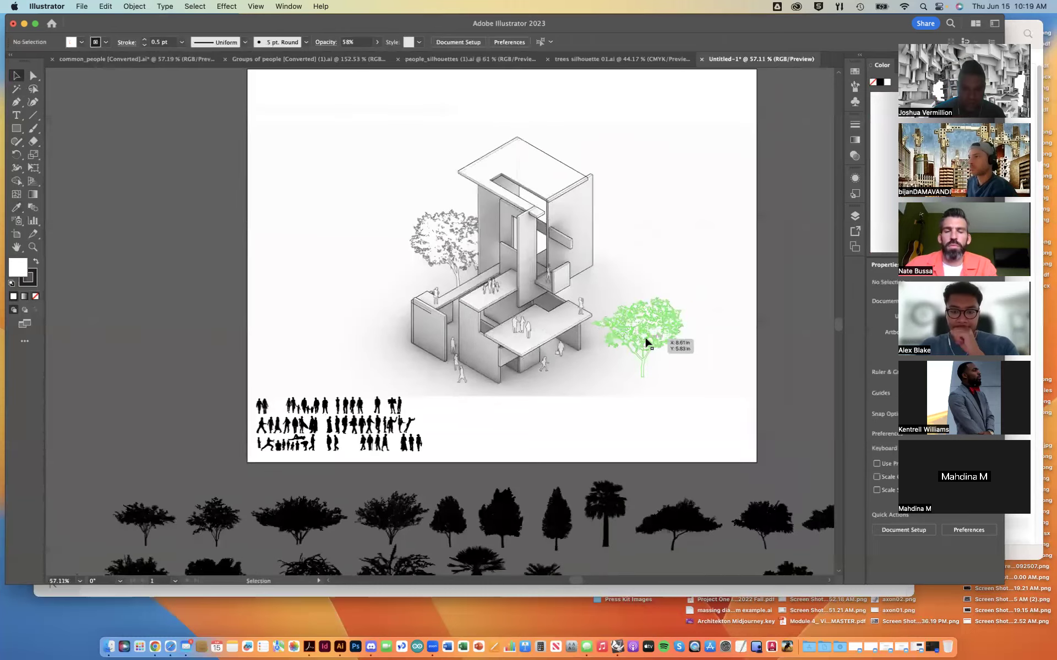
scroll(645, 340, "down", 2)
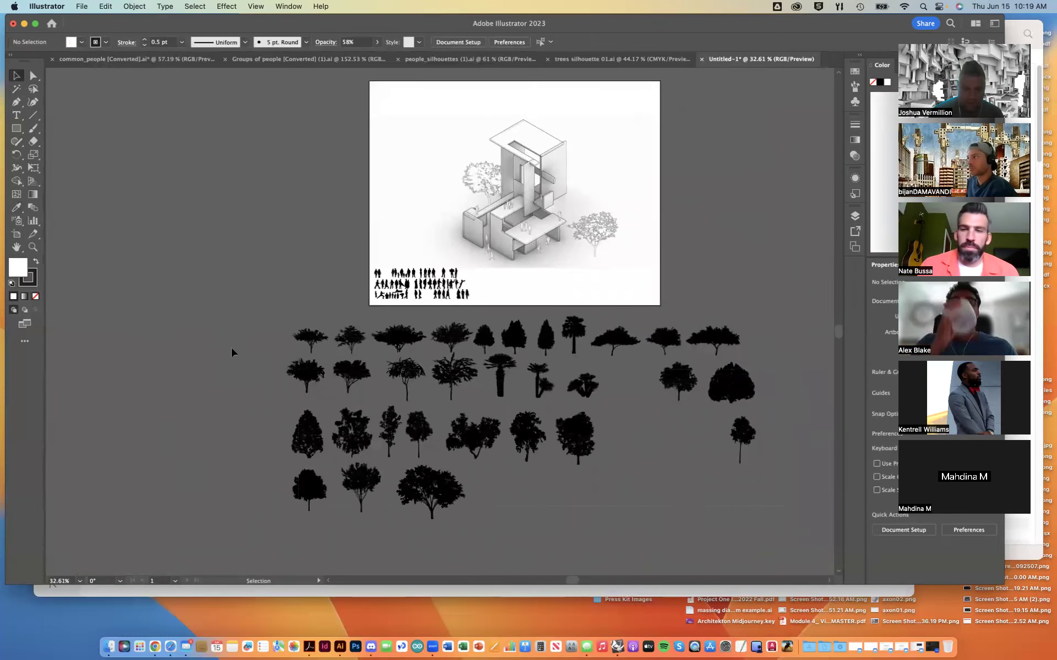
Select all the tree silhouettes below the artboard
left_click_drag(214, 314, 215, 282)
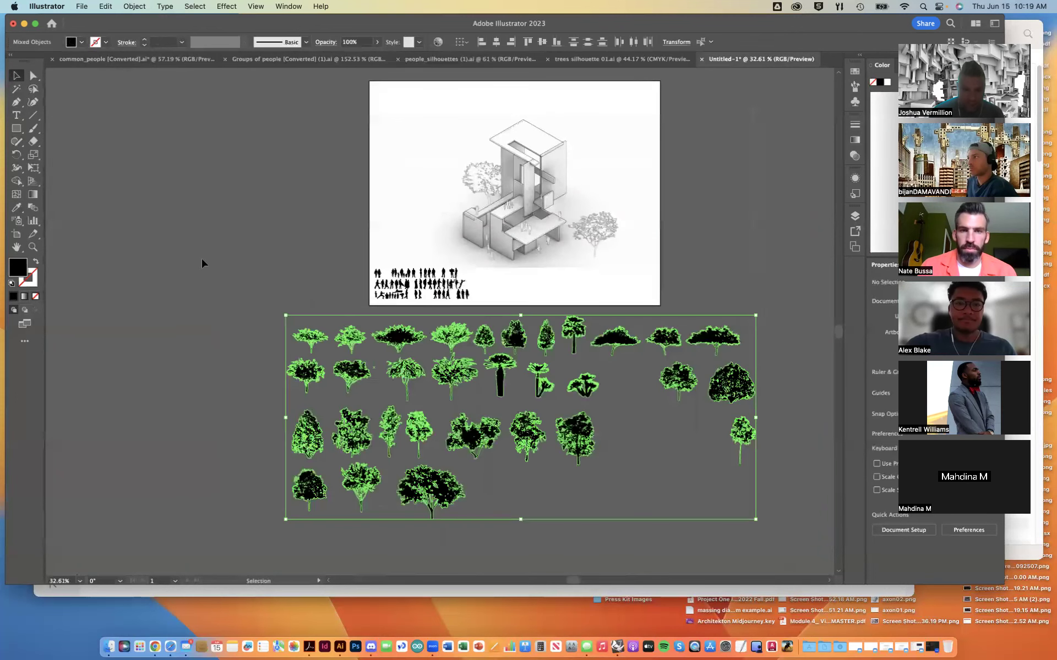
left_click(694, 521)
key("super+z")
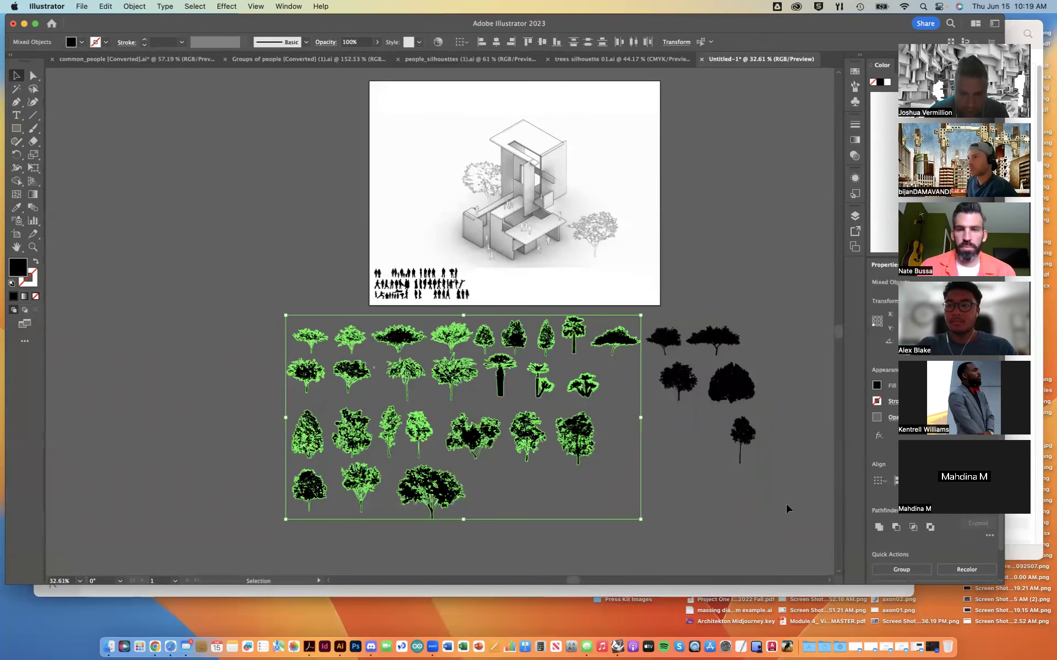
left_click(793, 523)
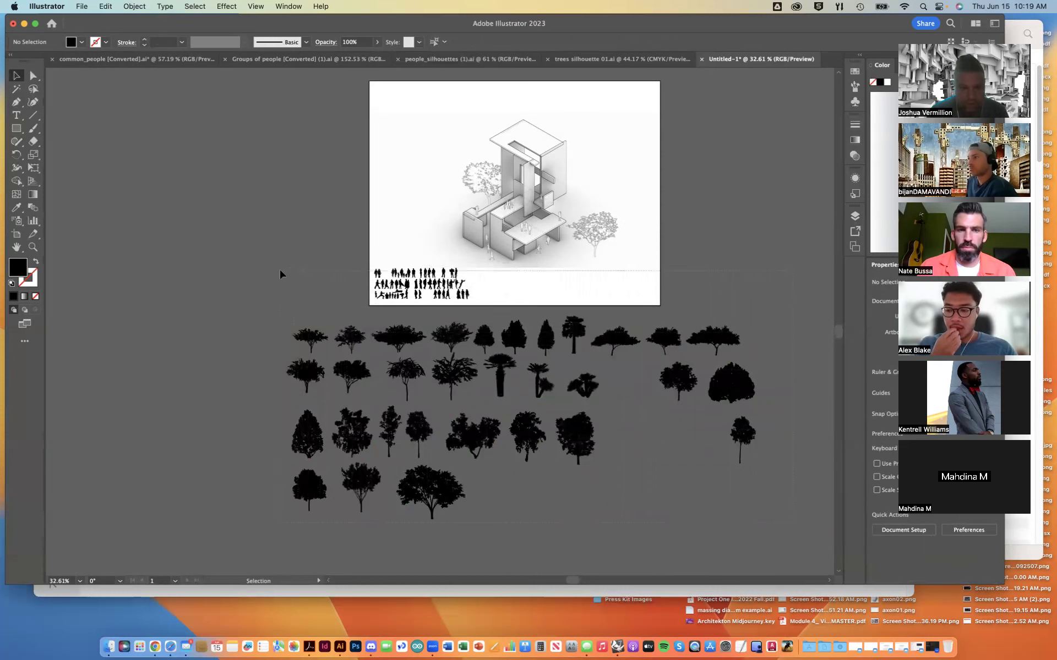
key("super+z")
Eyedropper the outlined tree beside the building onto the silhouettes for its white, 0.5 pt, 58% style
left_click(17, 207)
left_click(450, 207)
left_click(599, 227, "alt")
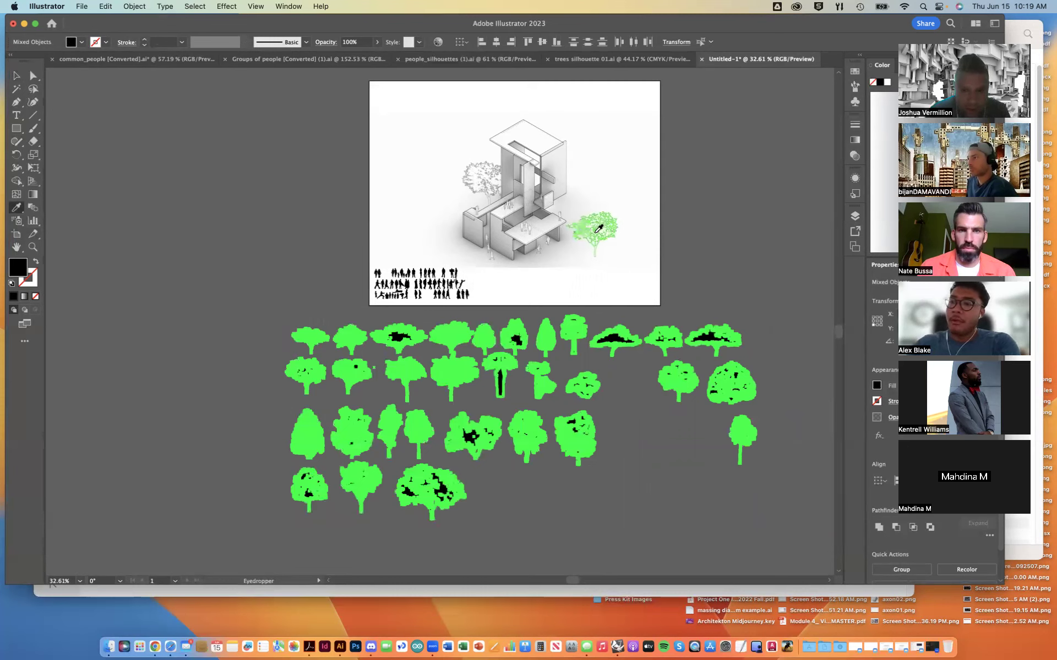
left_click(396, 218)
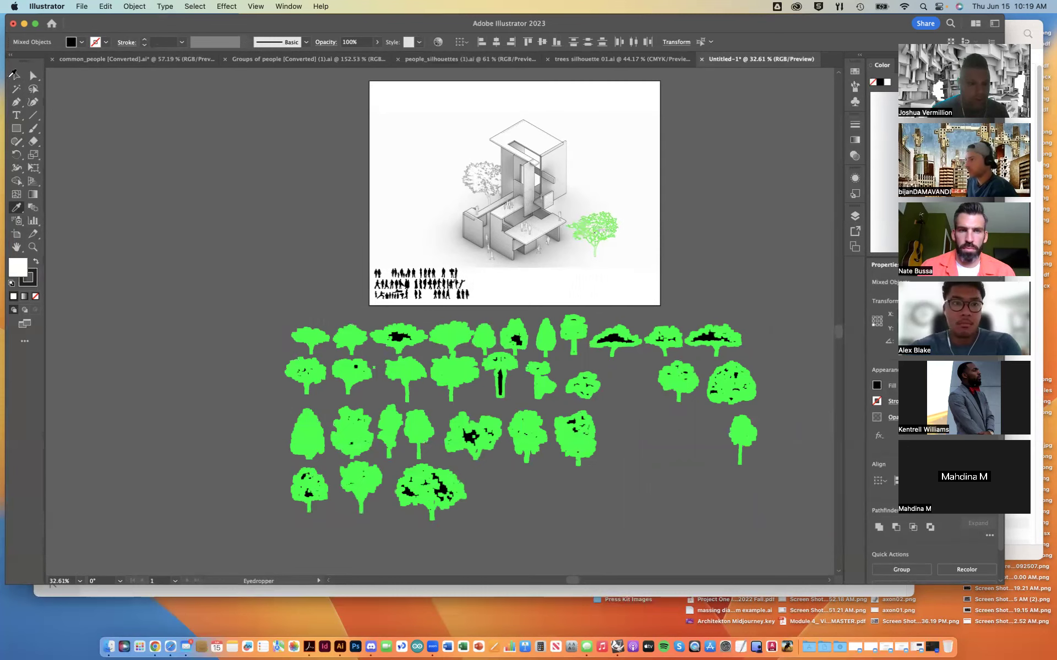
left_click(17, 75)
key("super+z")
key("super+z")
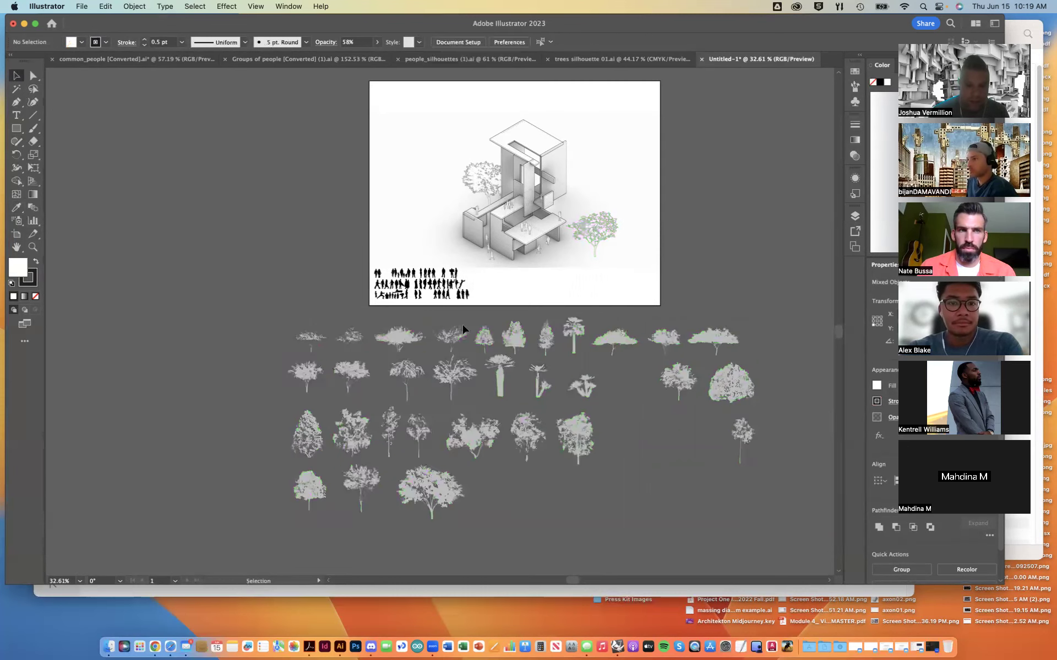
Place a third pale outlined tree in front of the building's lower-left wall, then deselect it
left_click_drag(521, 336, 455, 236)
left_click_drag(582, 429, 469, 228)
left_click(330, 252)
scroll(526, 208, "up", 5)
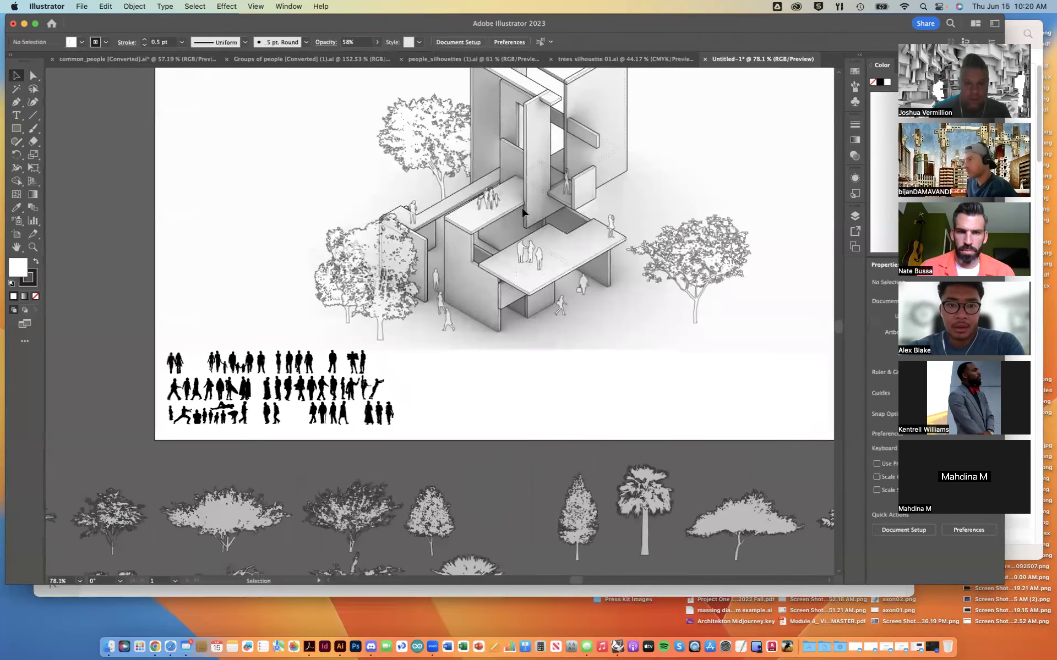
scroll(523, 212, "up", 1)
scroll(520, 214, "down", 3)
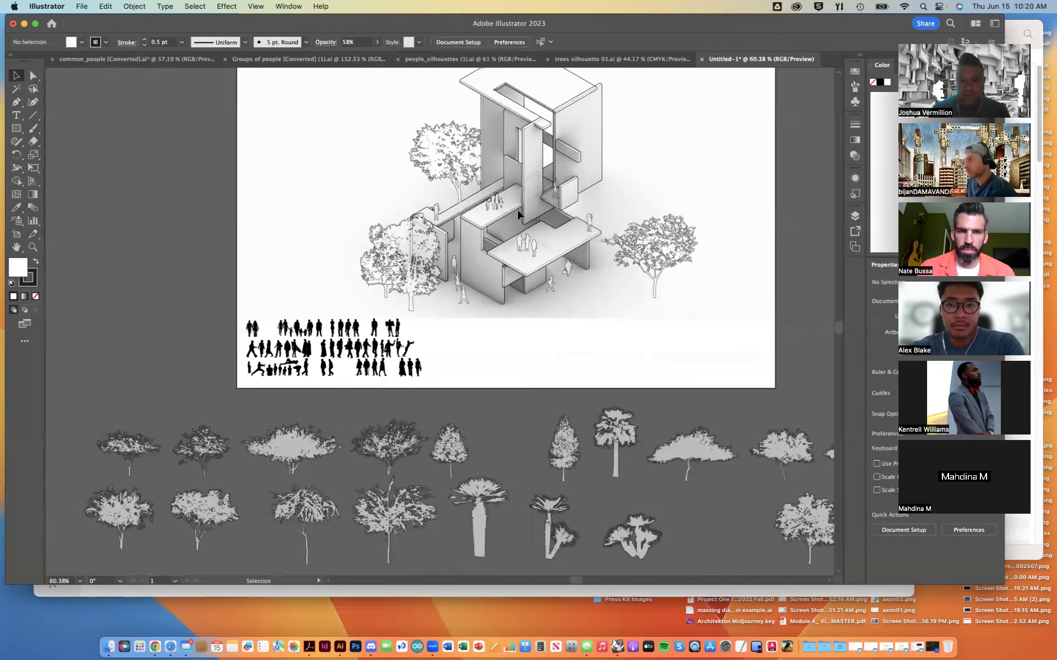
scroll(520, 210, "down", 2)
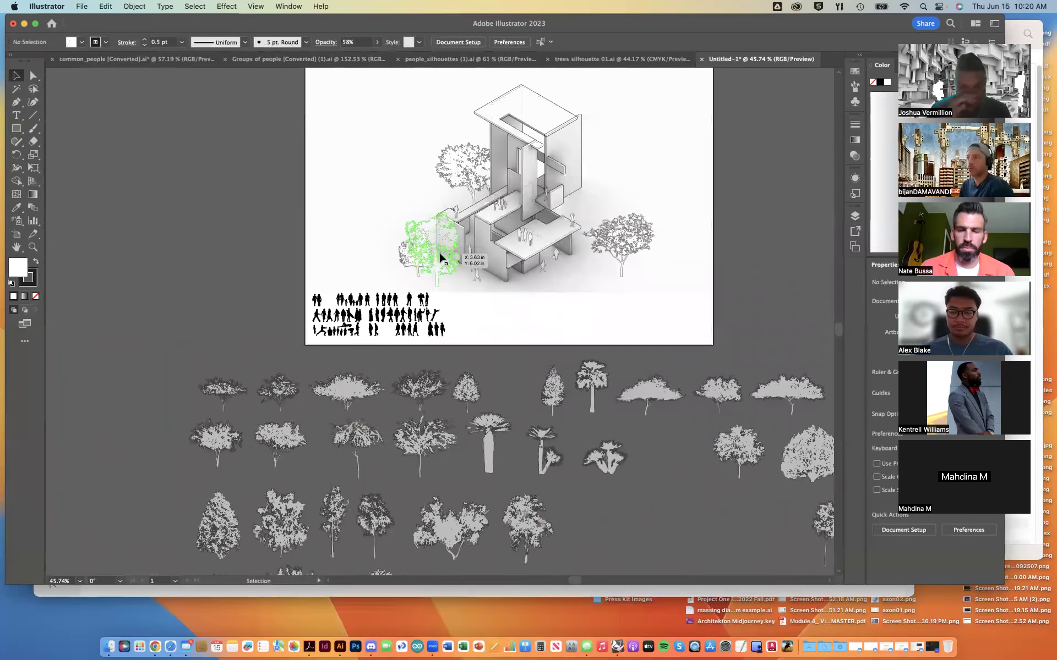
scroll(440, 257, "down", 2)
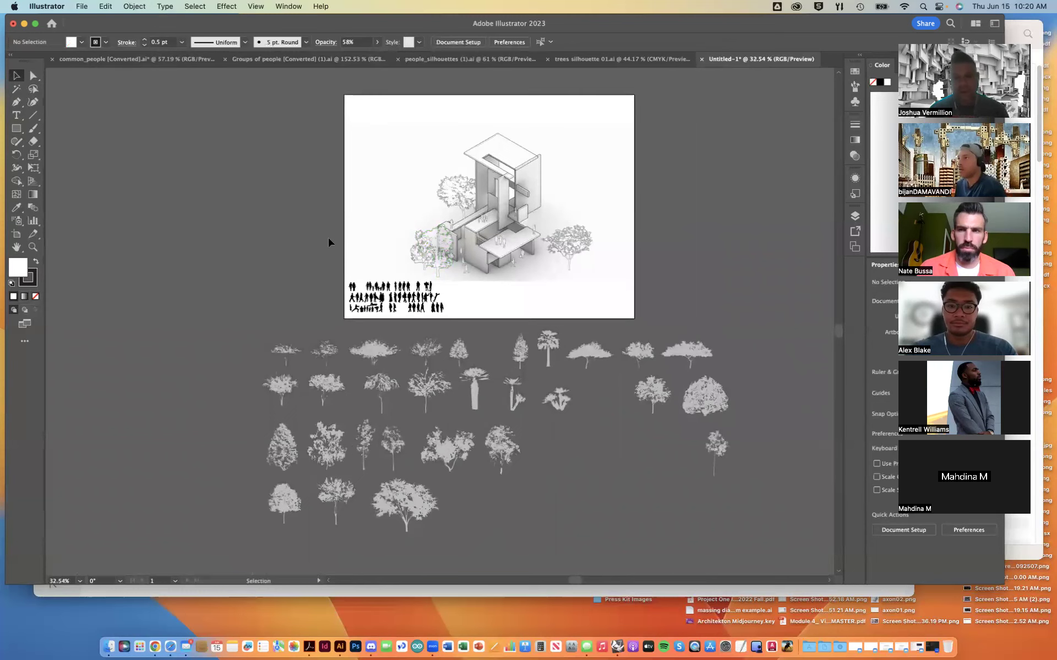
scroll(580, 206, "up", 4)
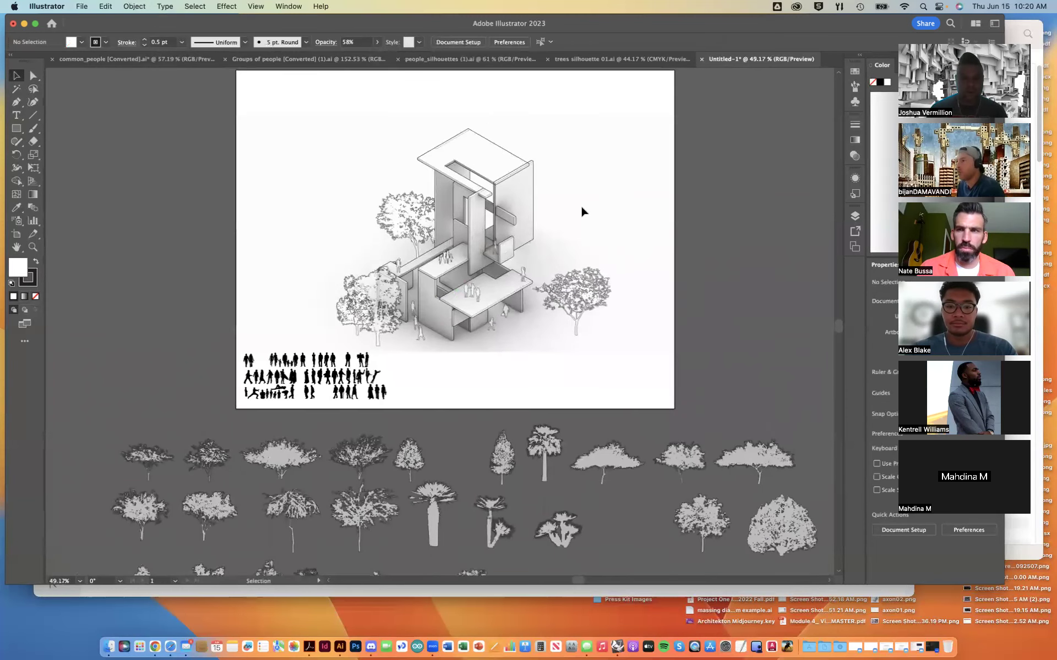
scroll(581, 209, "up", 2)
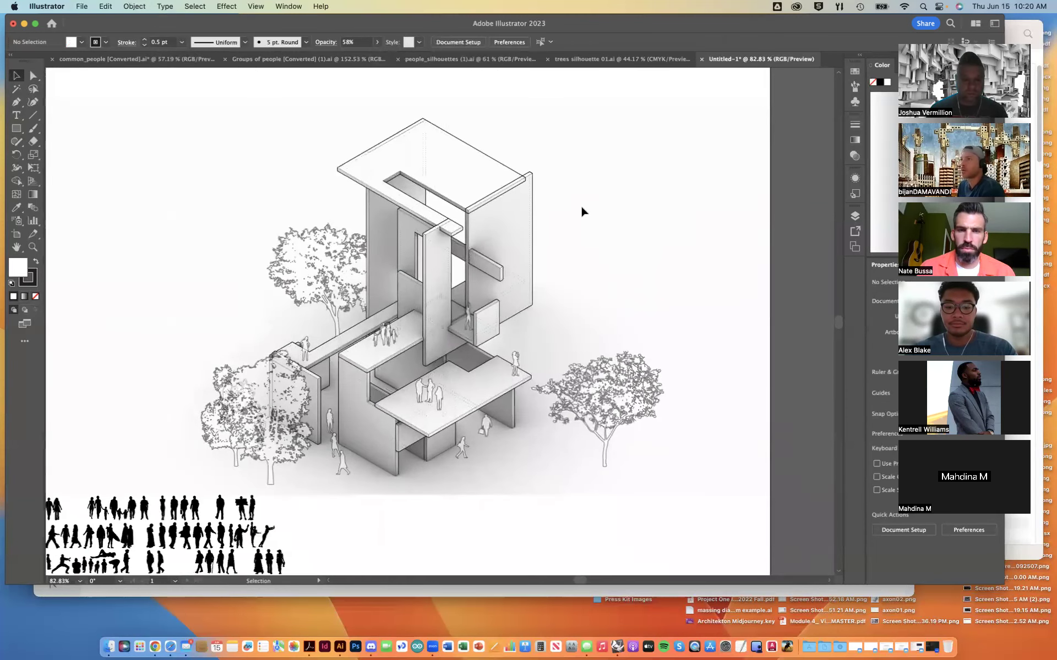
Expand the trees layer in the Layers panel and enlarge the list to show more rows
left_click(854, 217)
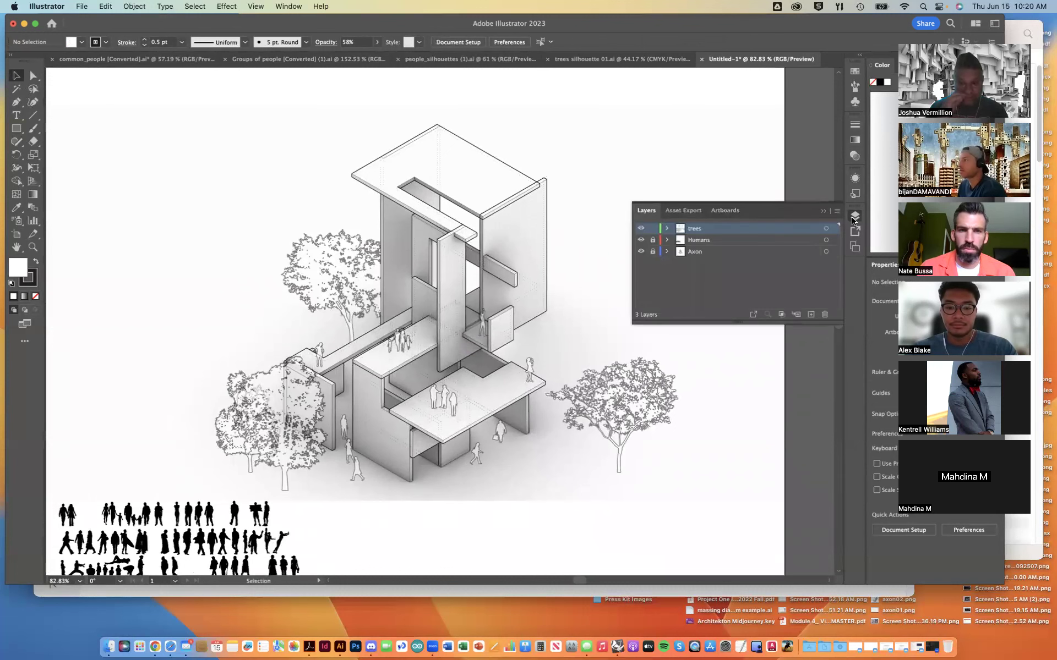
left_click(667, 228)
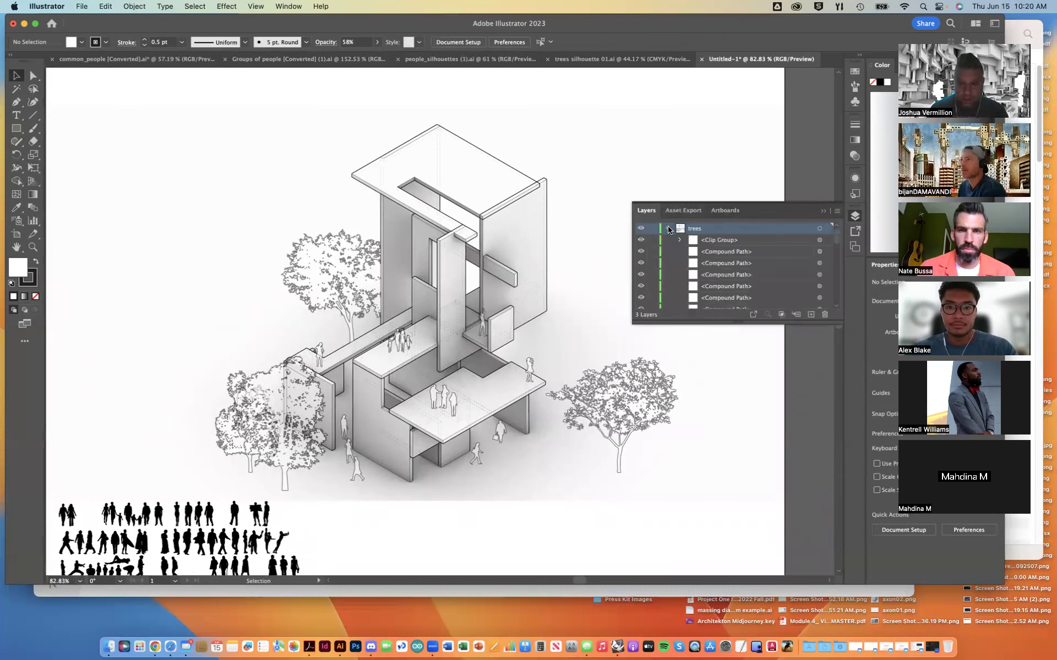
left_click_drag(726, 319, 717, 520)
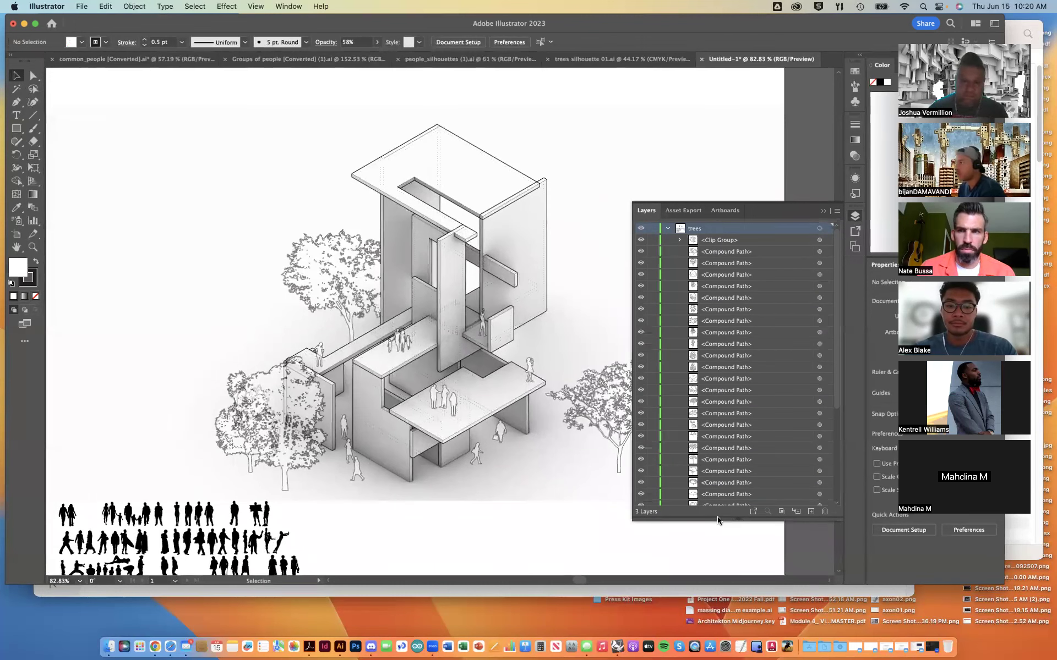
Select the masked tree, toggle its Clip Group visibility off and on, and enter Isolation Mode
left_click(334, 275)
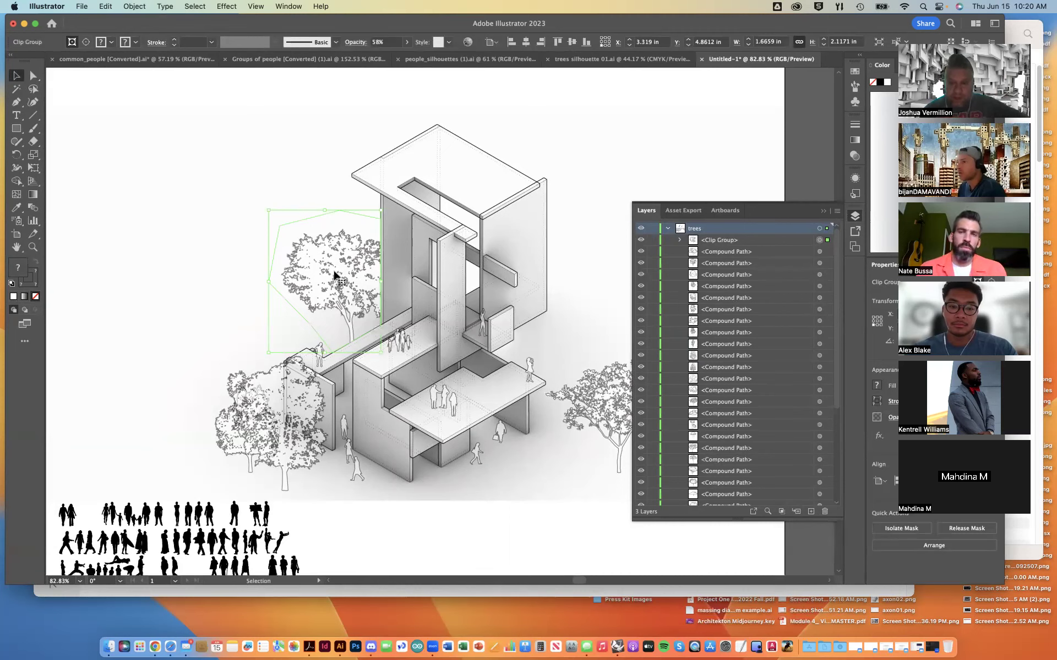
left_click(720, 256)
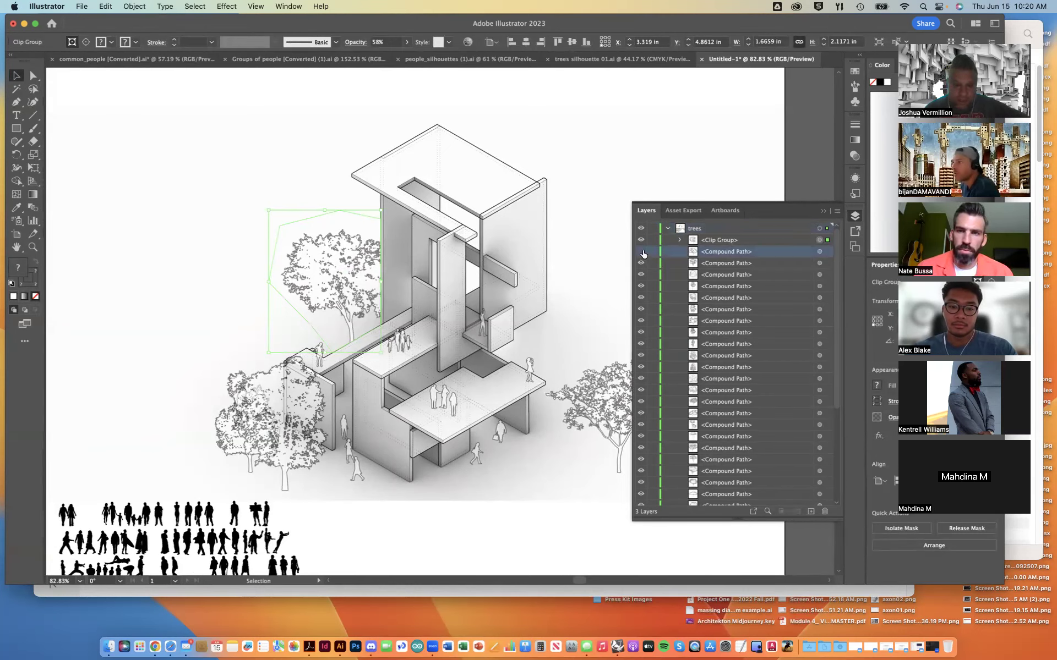
scroll(752, 305, "down", 5)
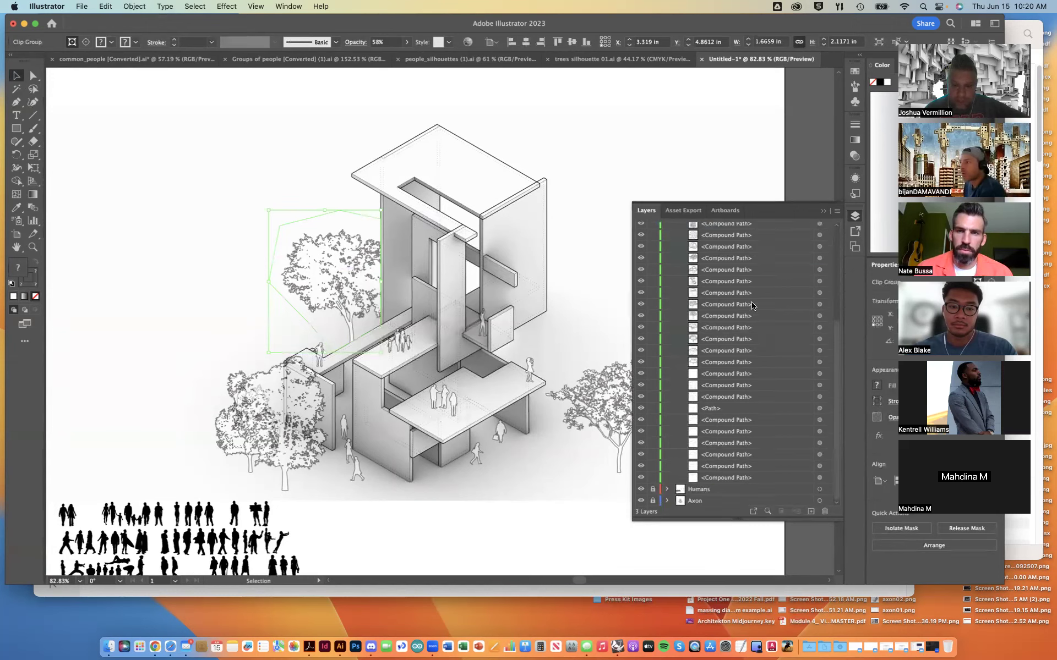
scroll(759, 407, "up", 5)
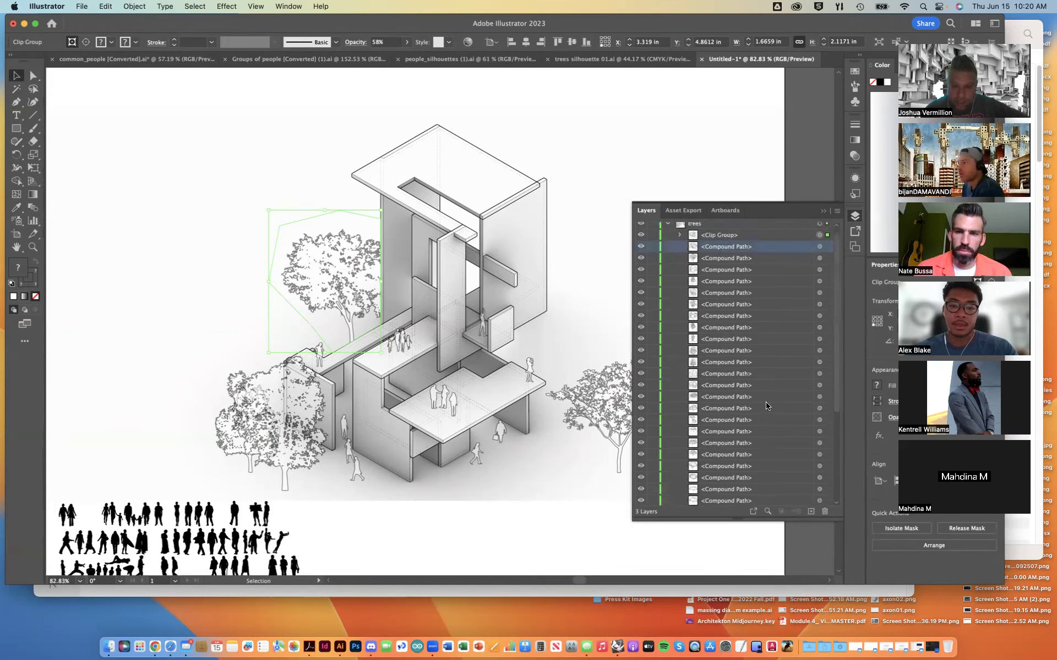
left_click(640, 241)
left_click(640, 240)
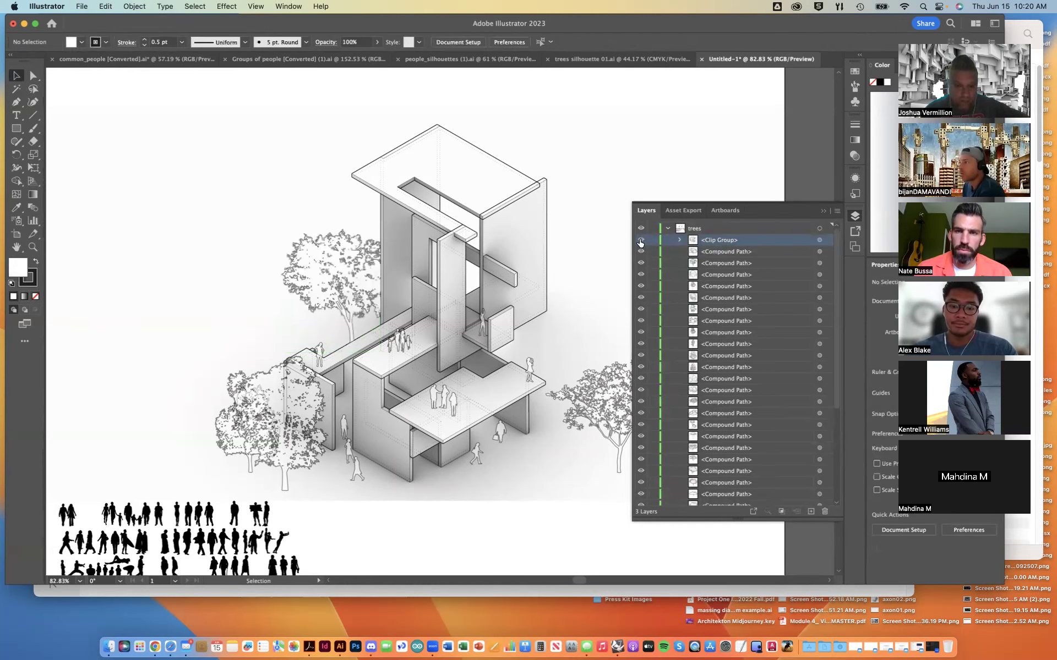
double_click(322, 249)
Select the tree's clipping path and its compound-path artwork, then exit Isolation Mode
left_click(159, 159)
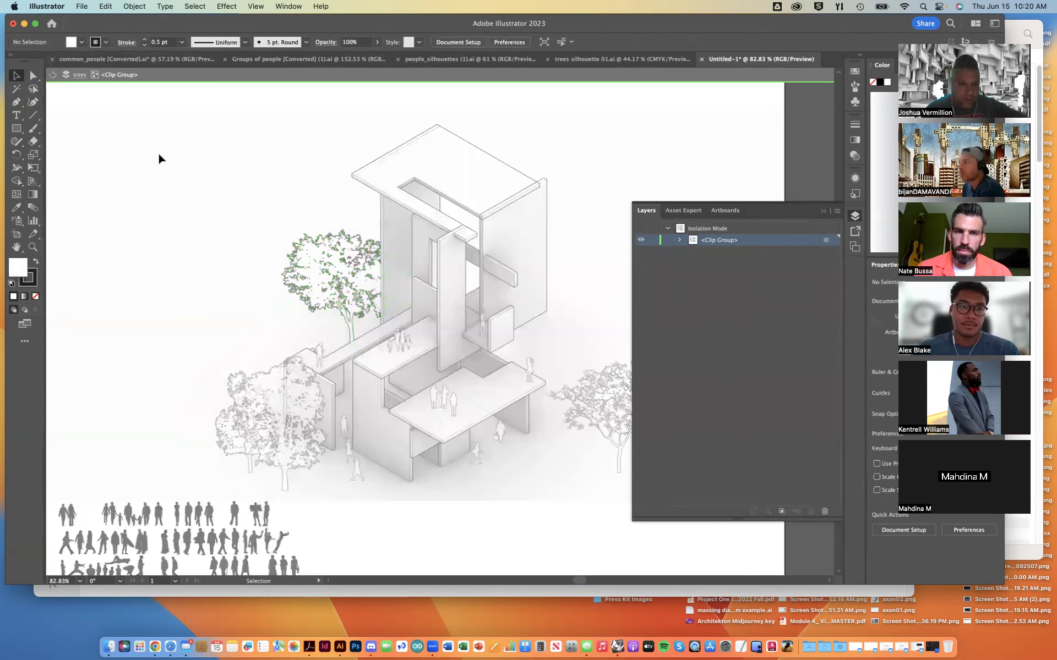
left_click(278, 238)
left_click(313, 252)
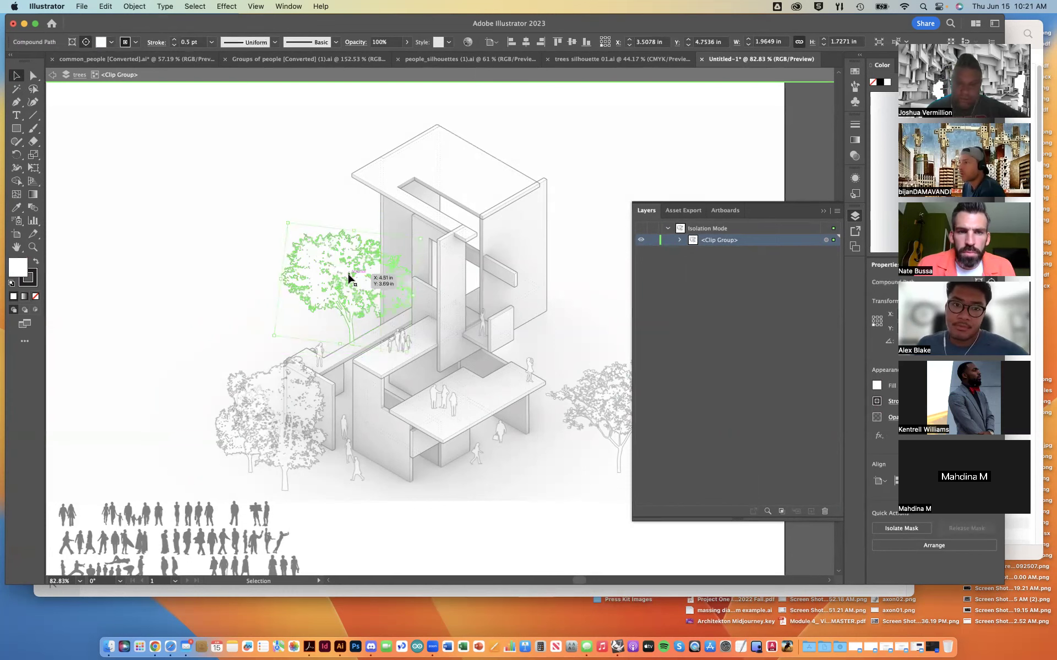
left_click(113, 139)
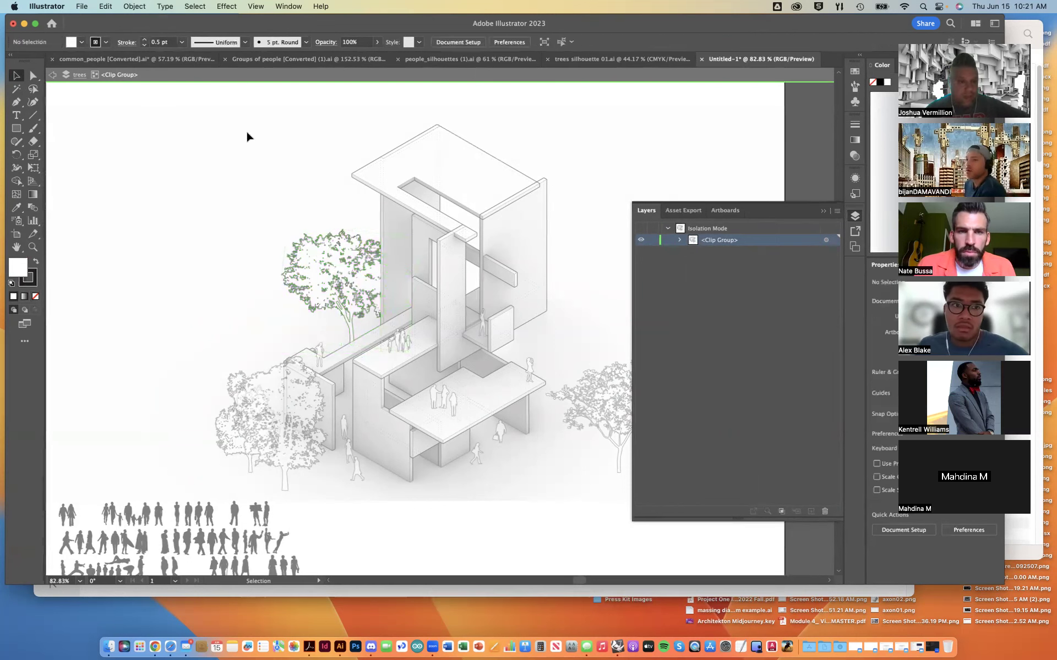
left_click(117, 72)
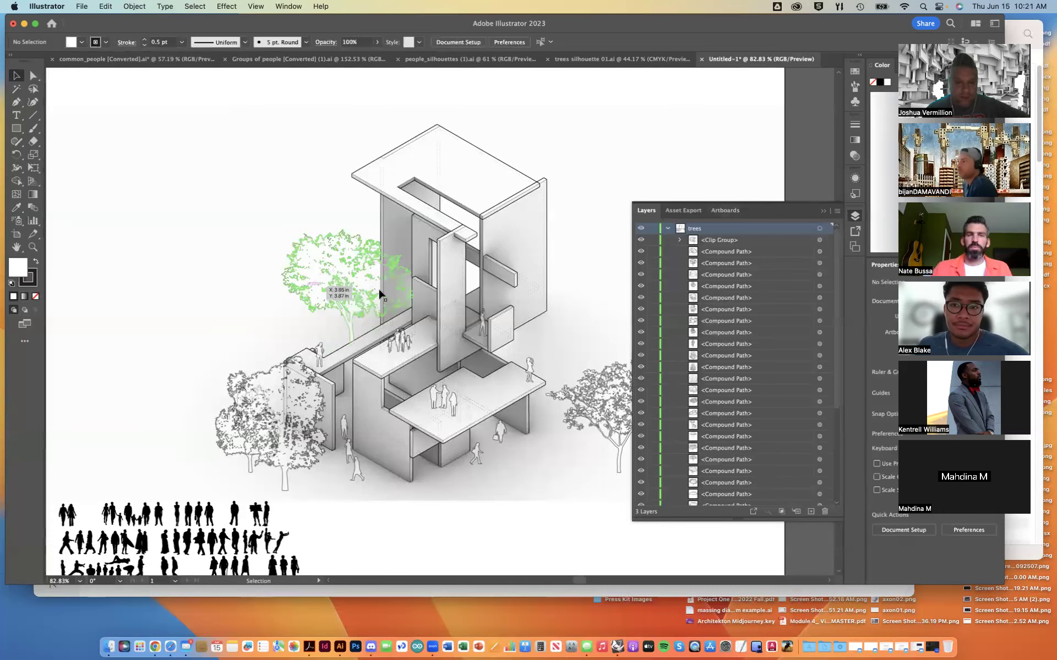
Collapse the Clip Group and the trees layer, leaving trees, Humans and Axon listed
scroll(509, 336, "down", 2)
scroll(509, 337, "down", 2)
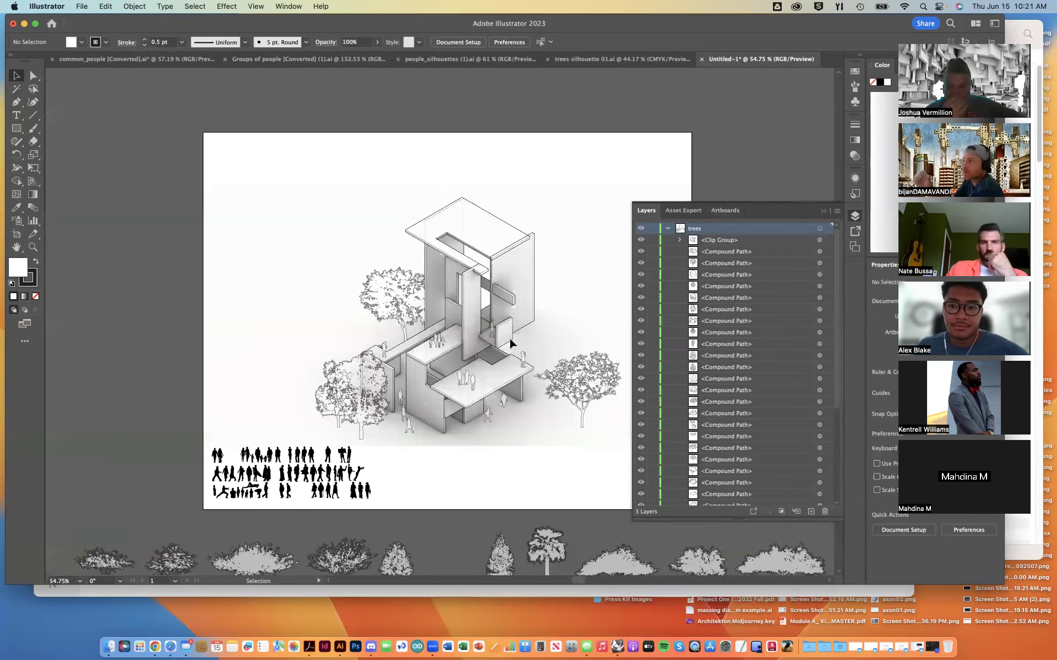
left_click(680, 241)
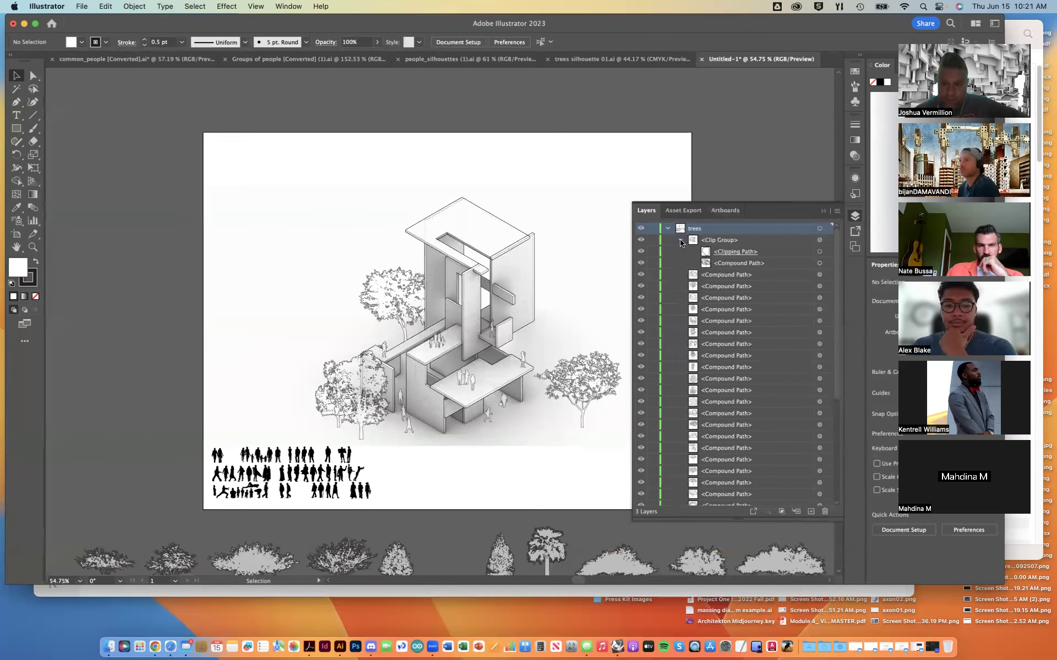
left_click(680, 241)
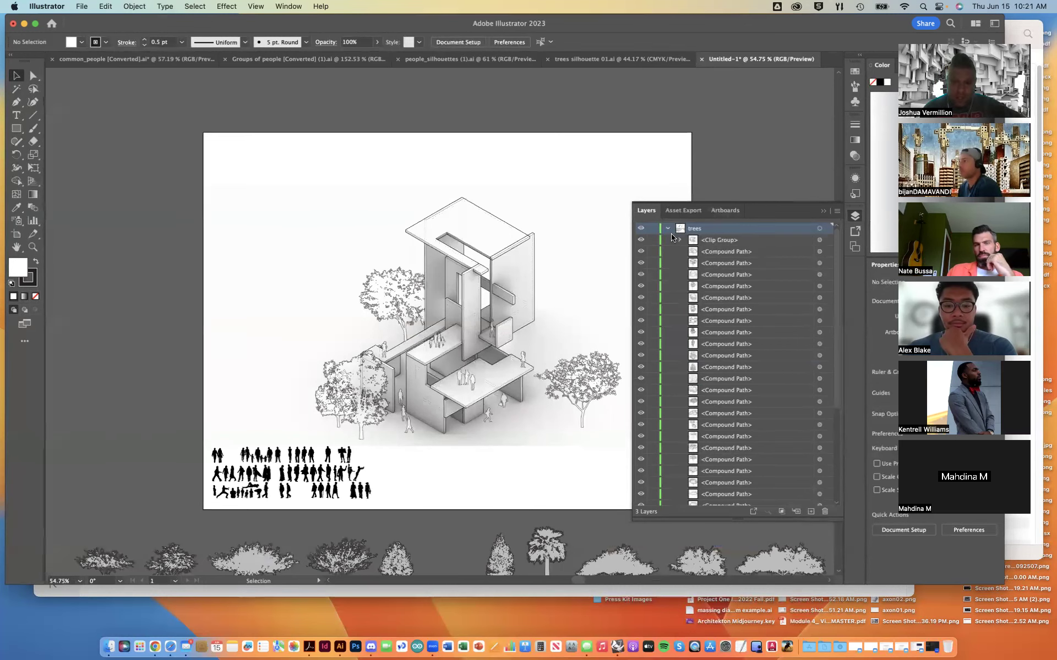
left_click(669, 230)
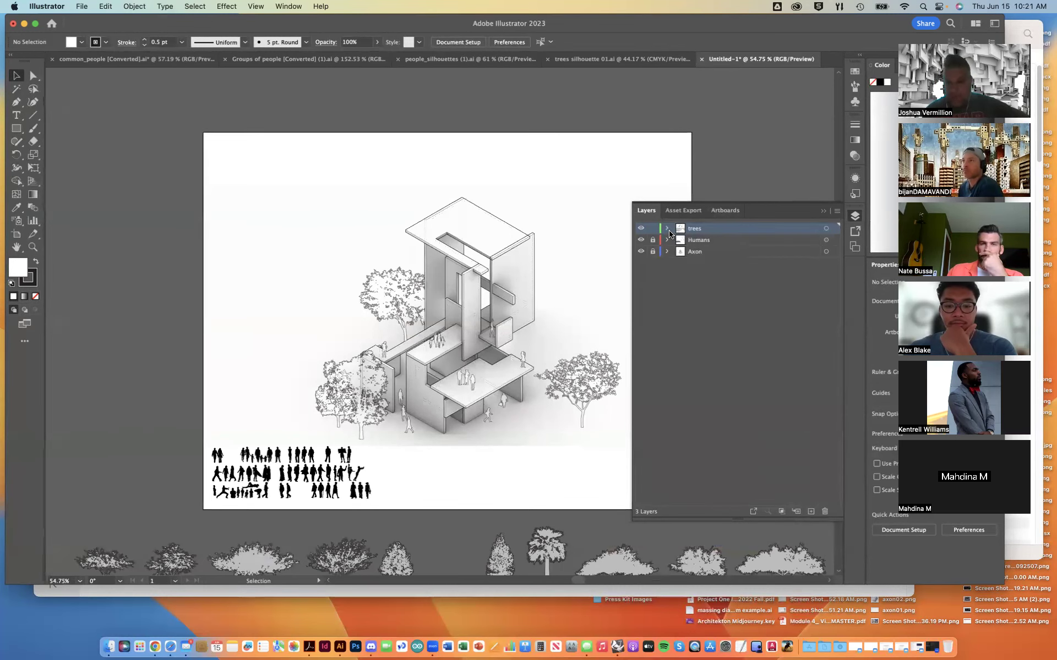
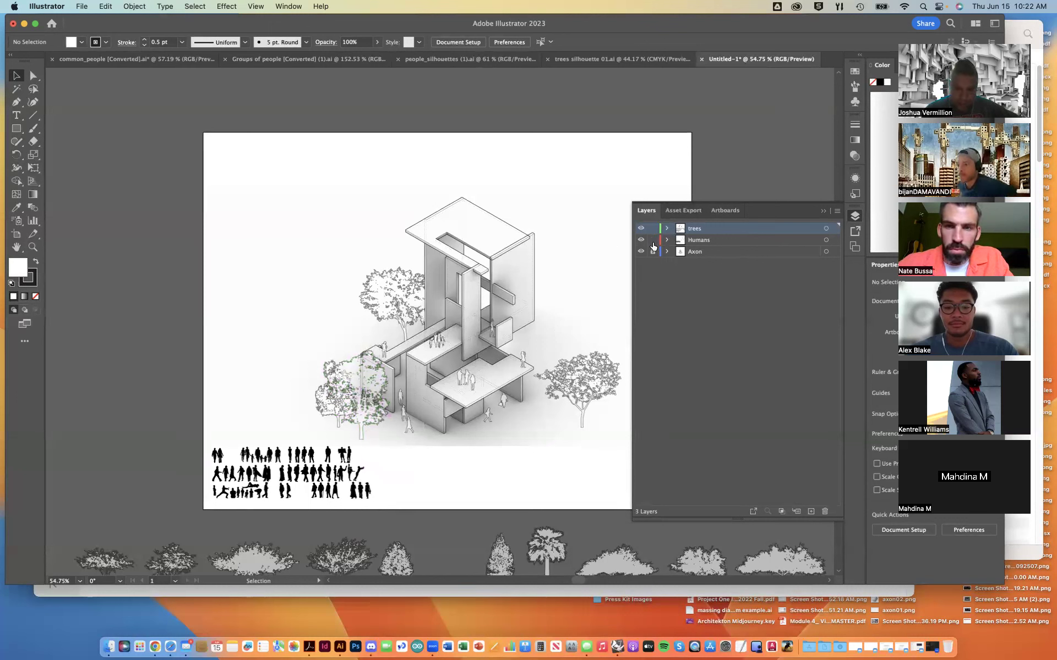
Delete the spare people silhouettes, then the spare tree silhouettes beside the artboard
left_click_drag(389, 502, 175, 462)
key("Delete")
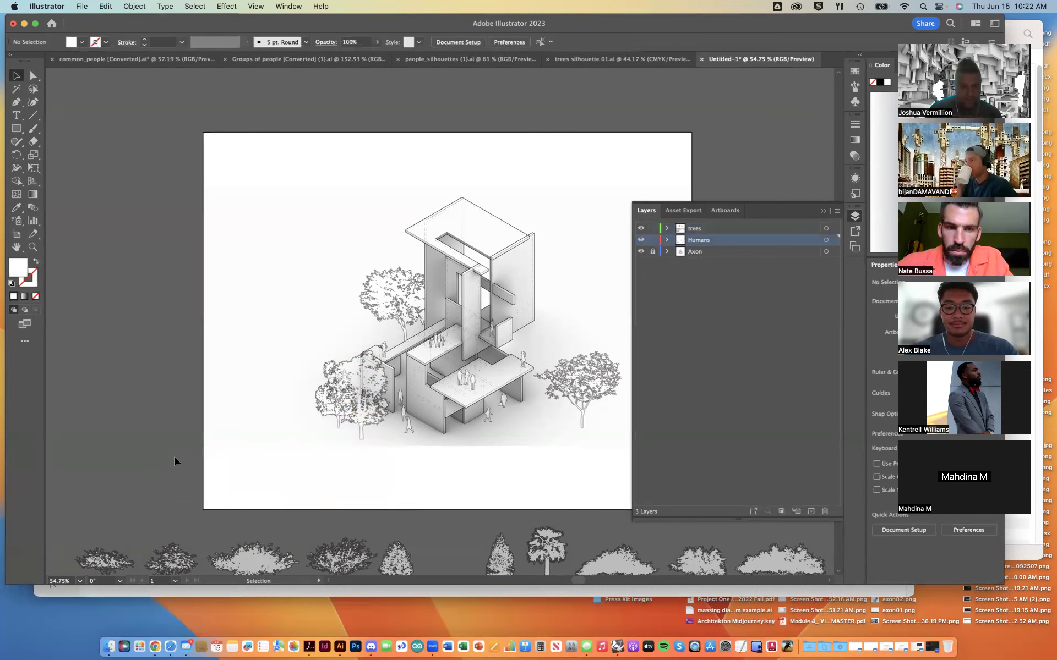
scroll(174, 461, "down", 1)
scroll(174, 461, "down", 8)
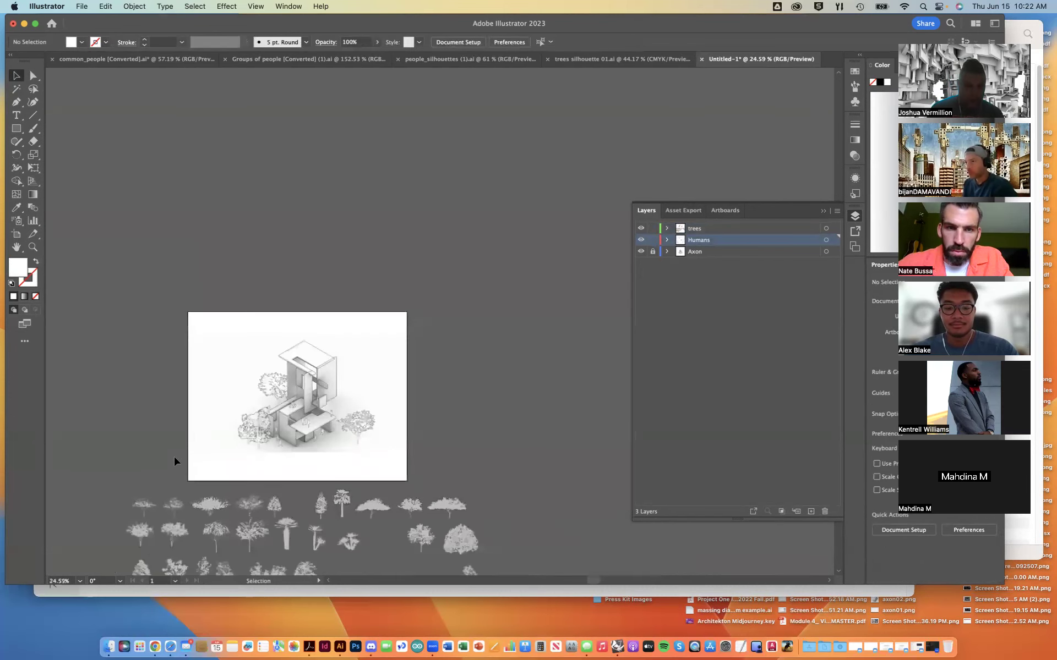
scroll(181, 461, "down", 2)
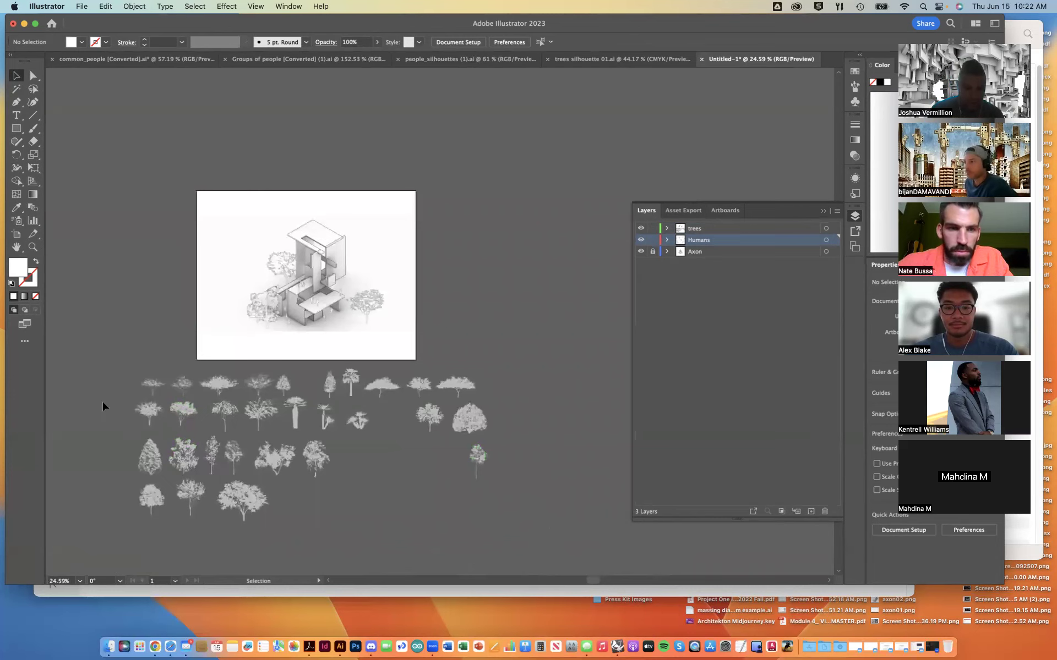
scroll(103, 406, "left", 3)
key("super+a")
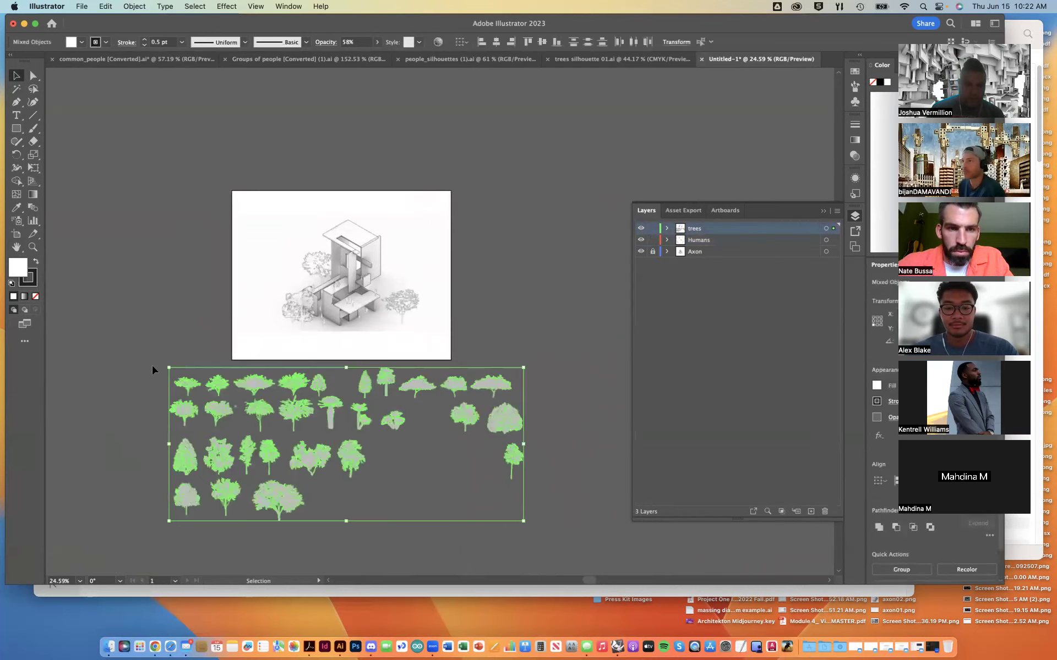
key("Delete")
Switch to the Line Segment tool and hide the Layers panel
key("backslash")
scroll(357, 275, "up", 5)
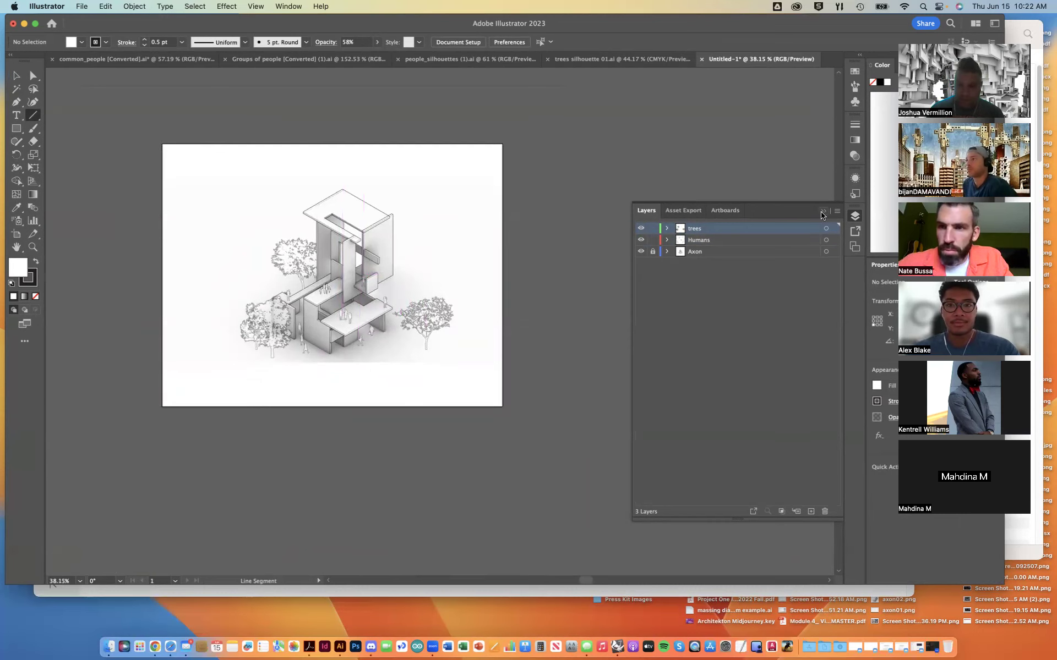
key("F7")
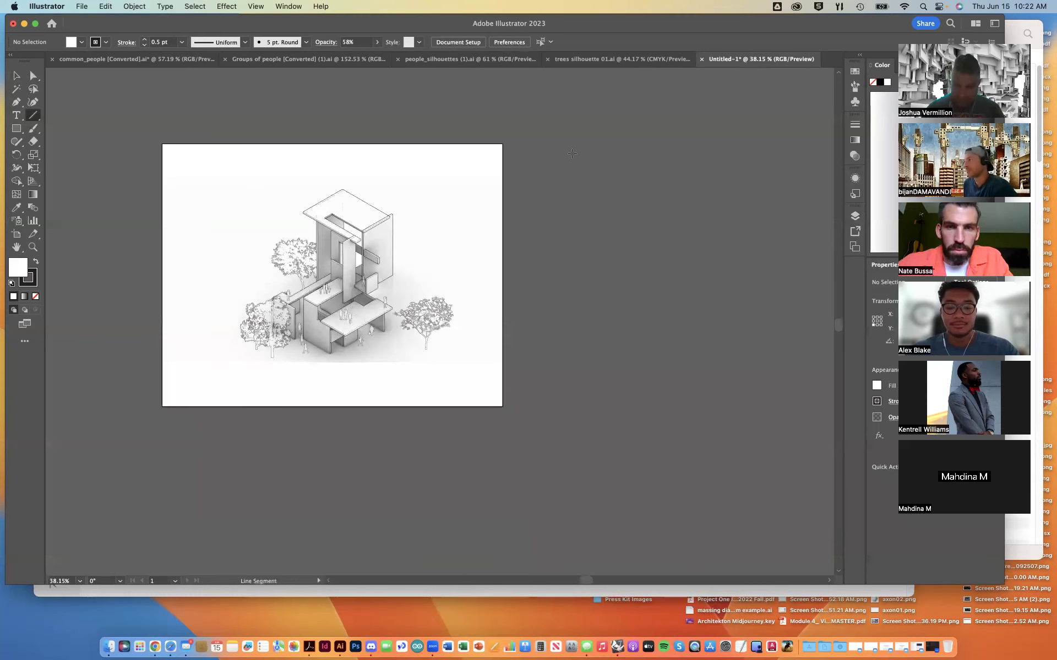
Draw a vertical test line up from the right tree and switch to the Essentials Classic workspace
left_click_drag(435, 329, 407, 71)
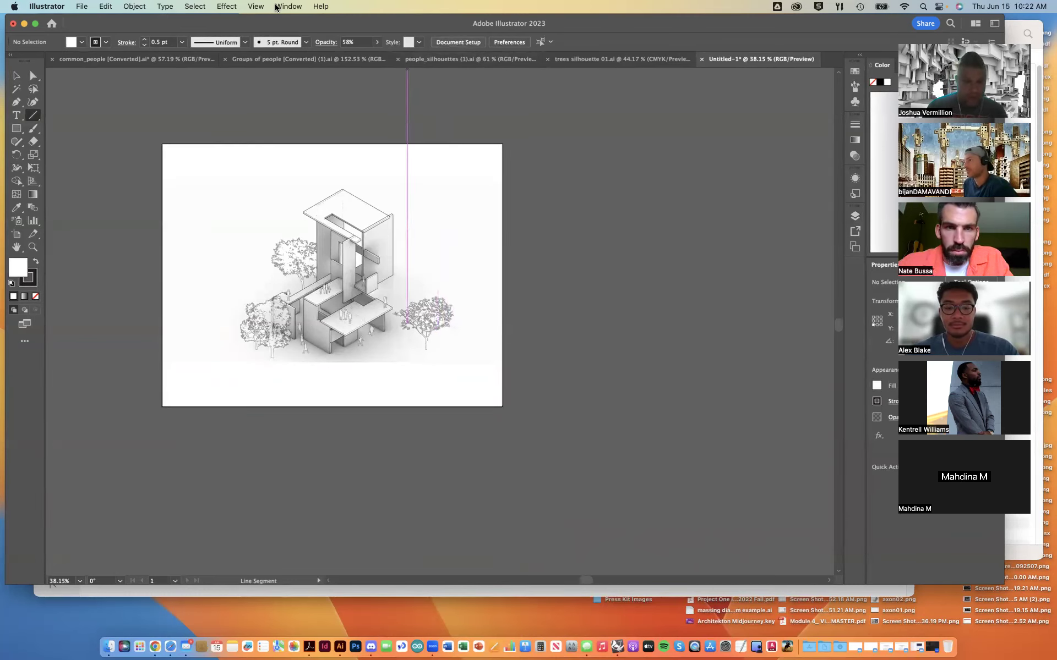
left_click(277, 8)
mouse_move(309, 70)
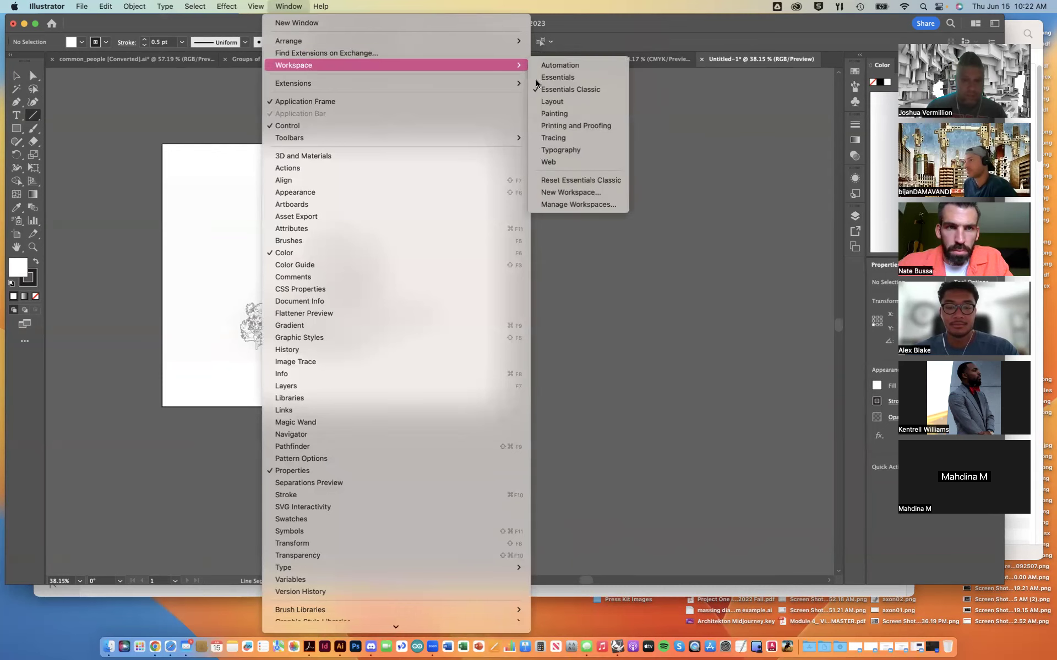
left_click(586, 91)
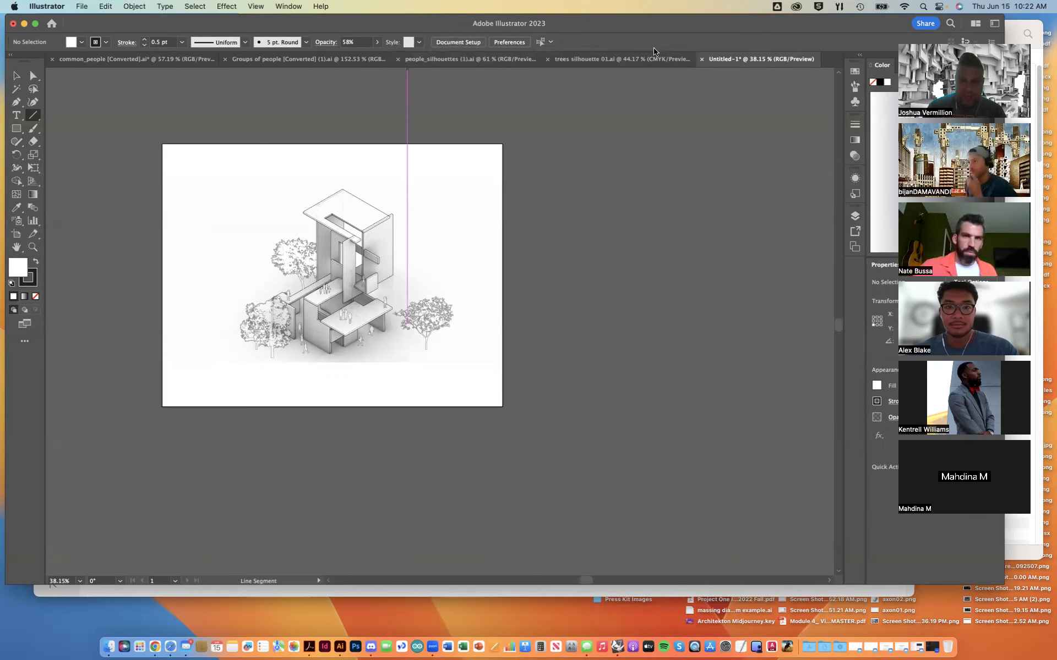
Open Document Setup, move its dialog aside, and enter artboard editing mode
left_click(467, 45)
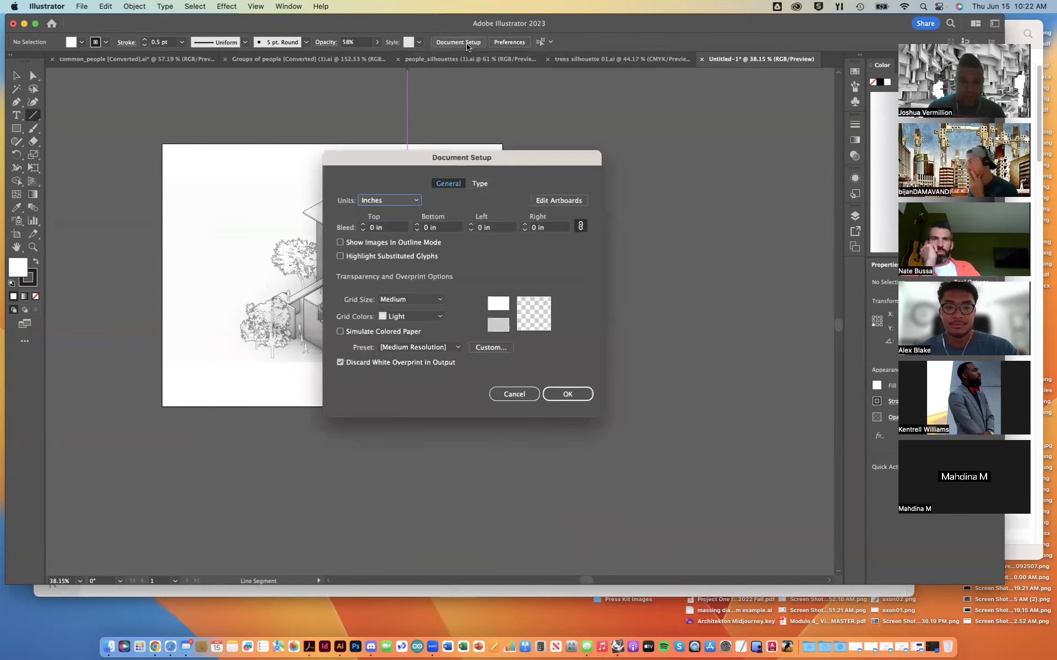
left_click_drag(537, 164, 752, 163)
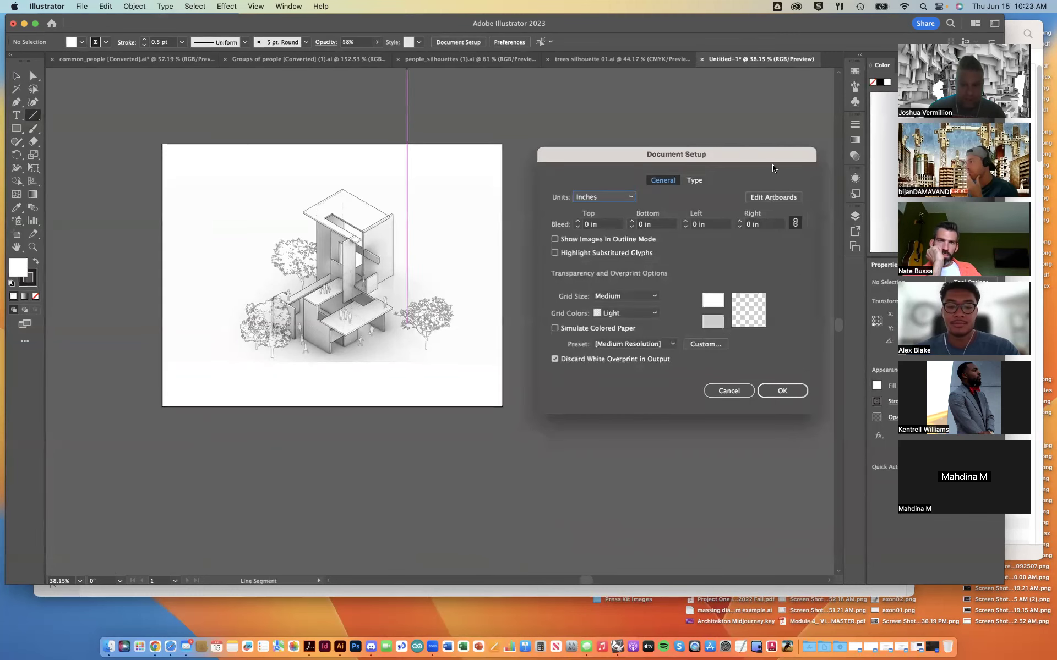
left_click(773, 197)
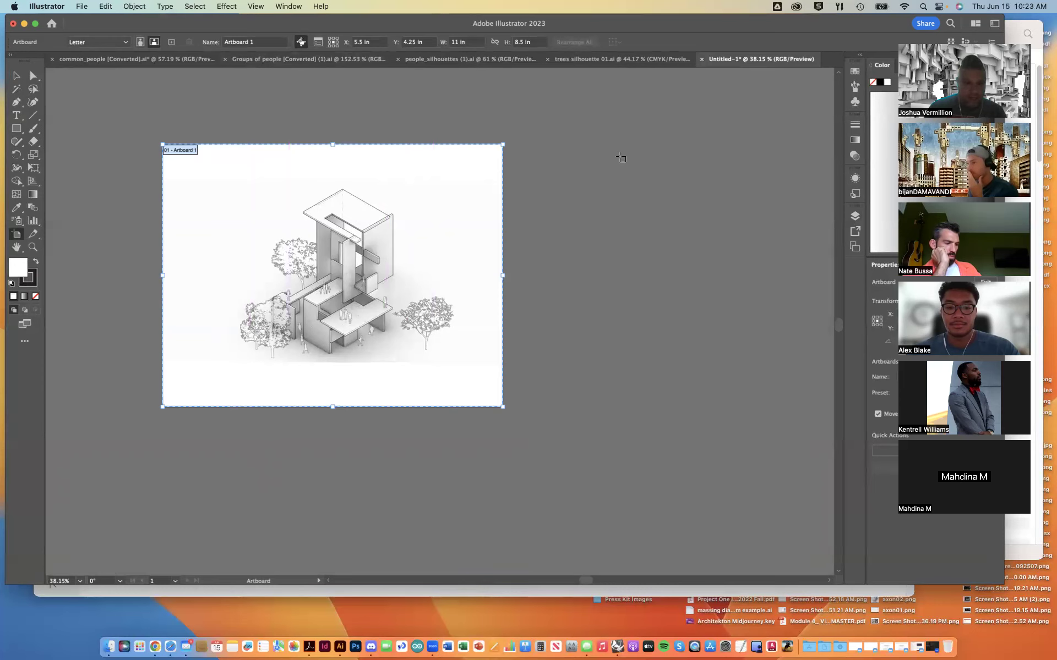
Try widening Artboard 1, undo that, and drag out a new artboard to its right
scroll(585, 159, "down", 2)
mouse_move(502, 232)
left_mouse_down()
mouse_move(474, 234)
mouse_move(517, 233)
left_mouse_up()
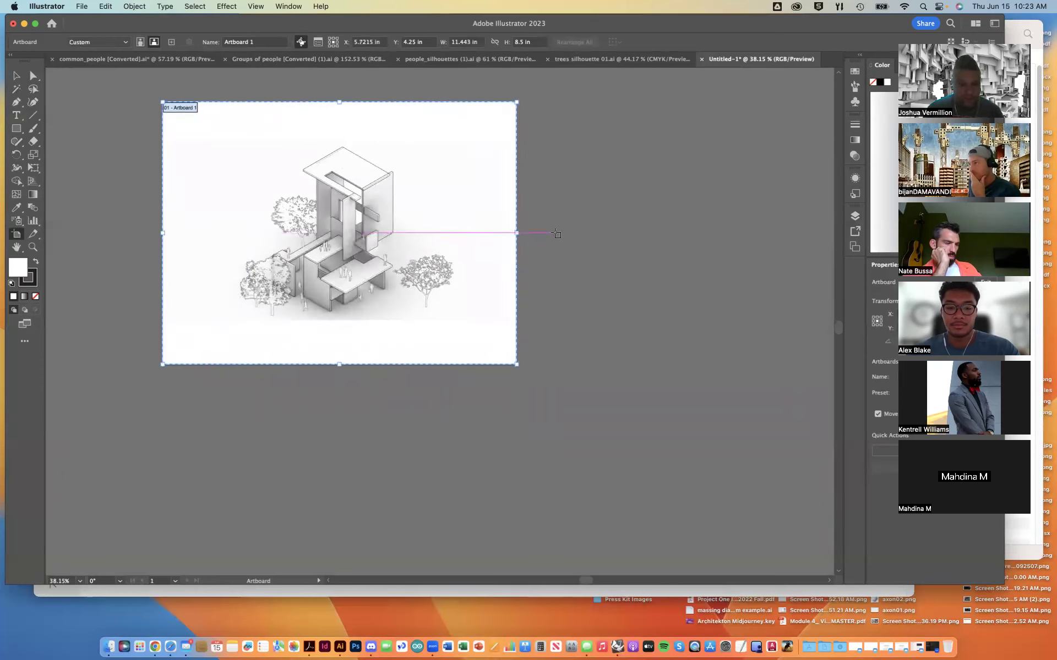
key("super+z")
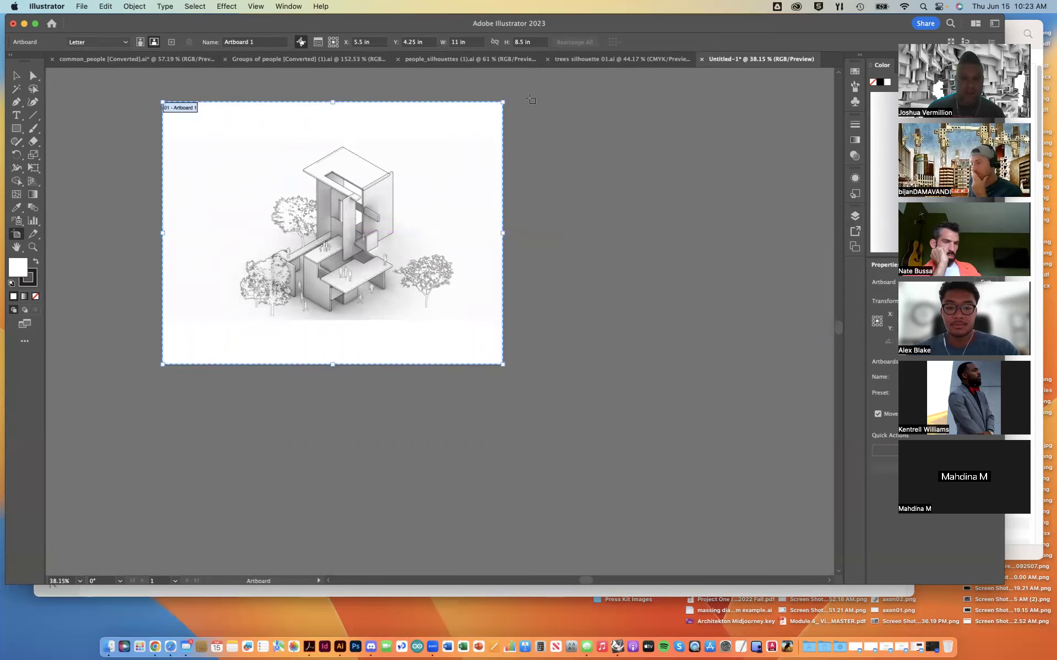
left_click_drag(527, 102, 667, 365)
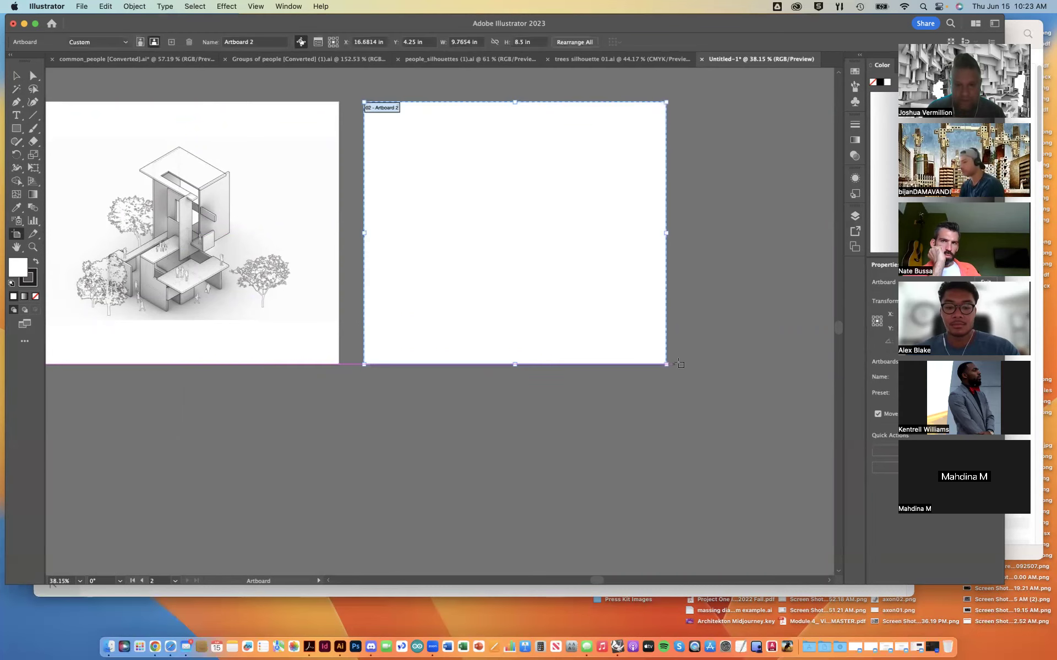
Set Artboard 2's width to 11 in and position it beside Artboard 1
left_click(467, 42)
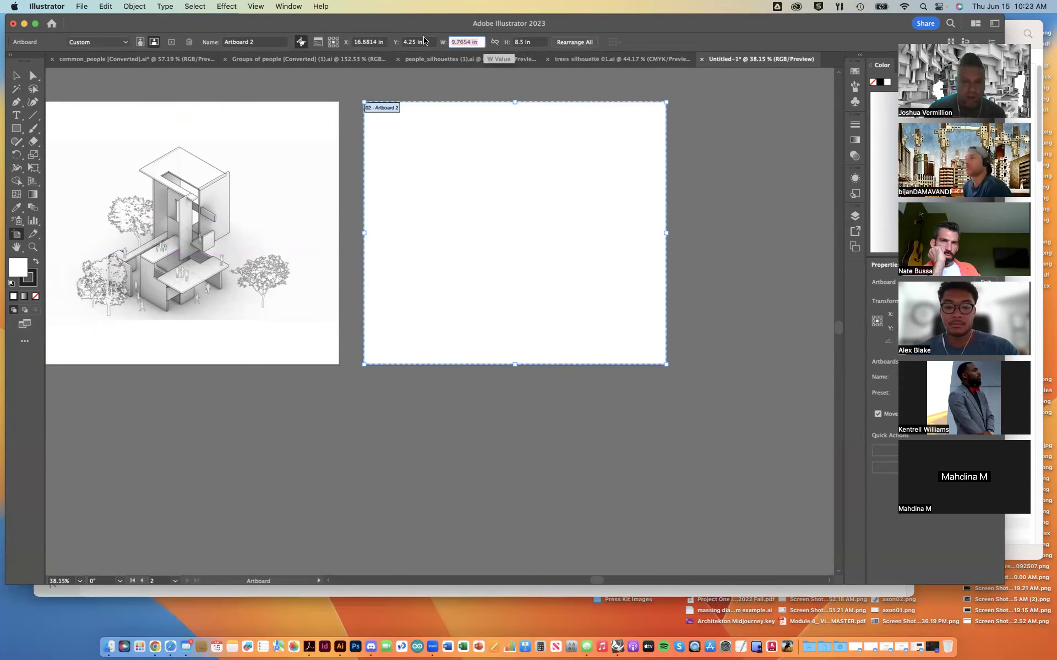
type("11")
key("Return")
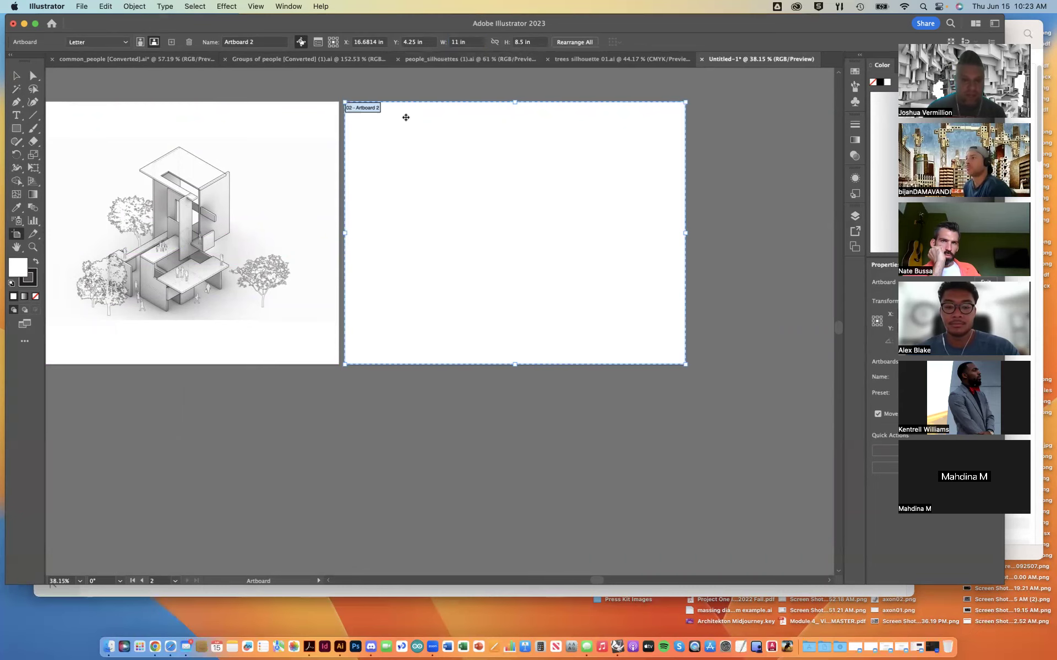
left_click_drag(407, 150, 421, 160)
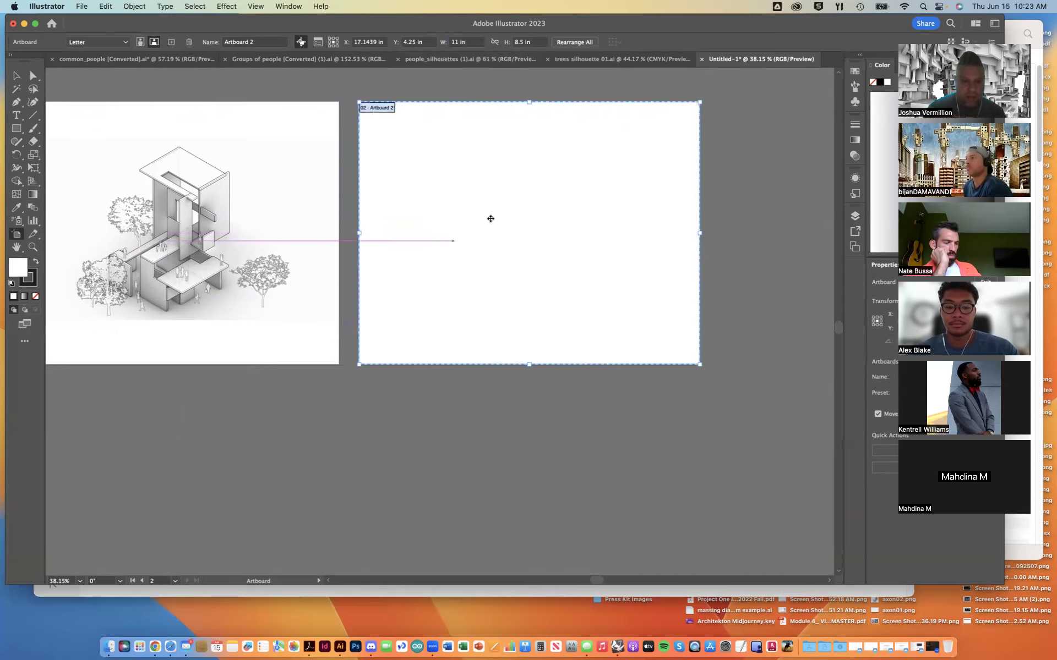
scroll(495, 215, "down", 2)
scroll(499, 209, "down", 2)
scroll(501, 210, "up", 5)
scroll(502, 210, "down", 4)
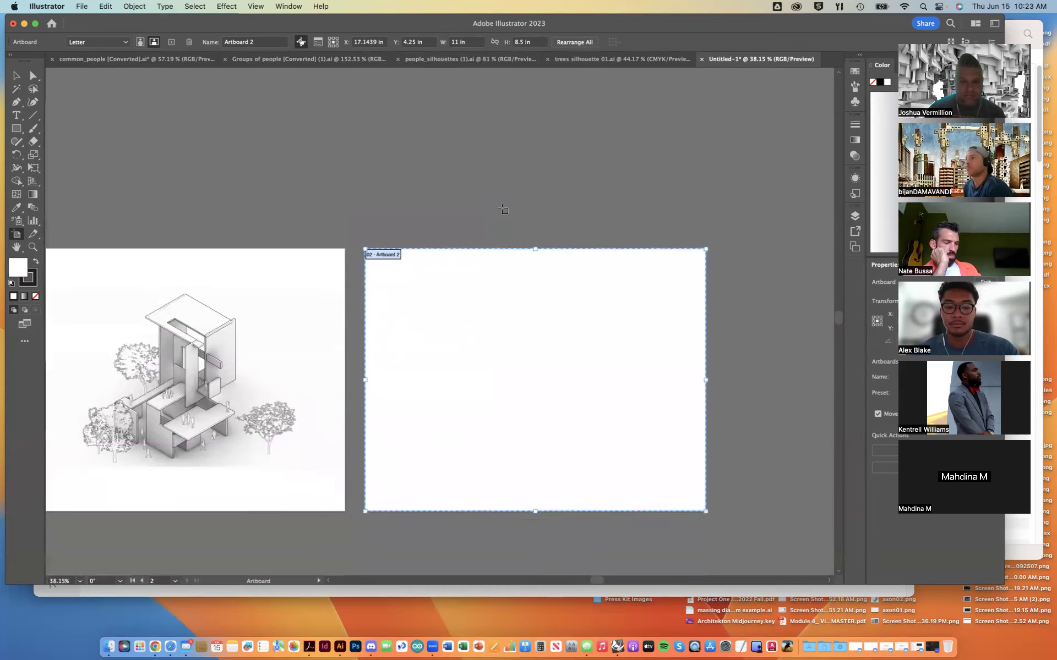
scroll(503, 209, "left", 1)
scroll(484, 219, "down", 3)
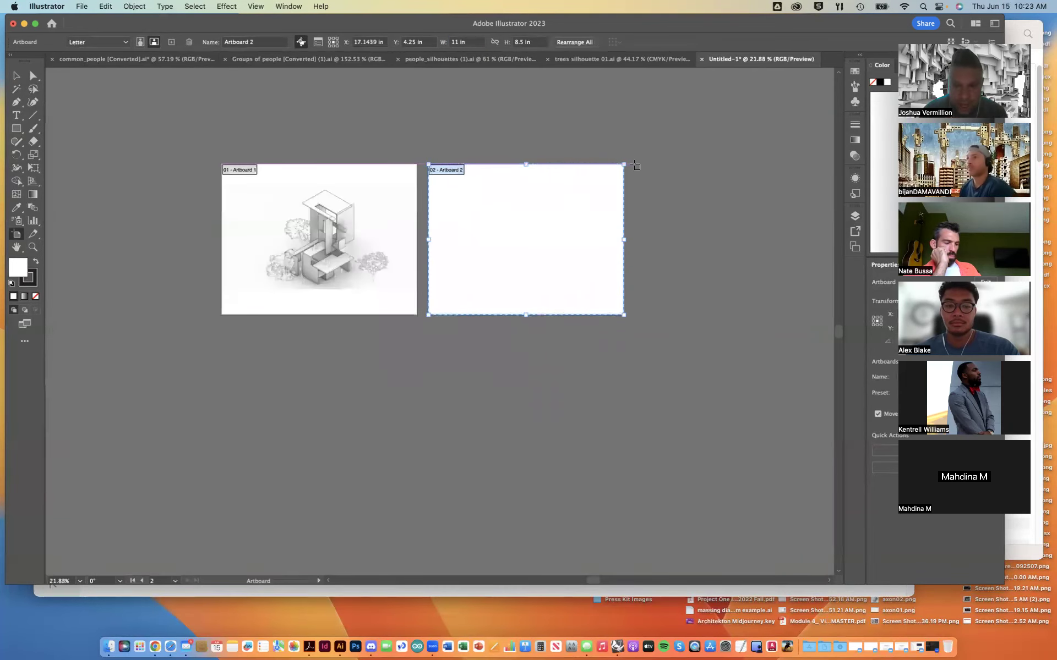
Drag out Artboard 3 right of Artboard 2, set its width to 11 in, and nudge it right
left_click_drag(635, 164, 824, 315)
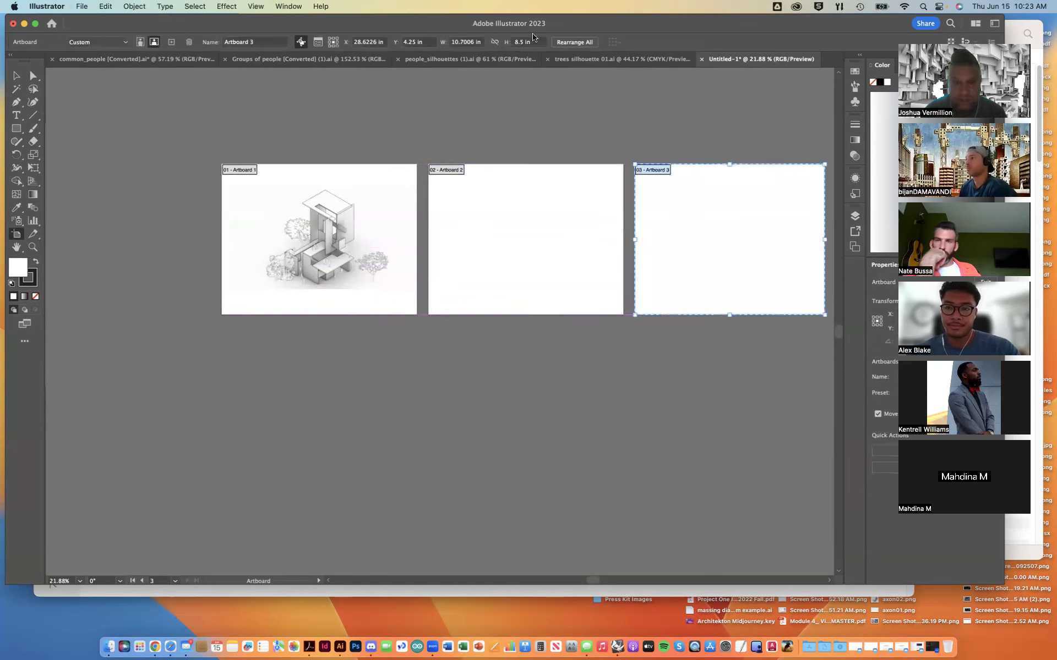
left_click(479, 46)
type("11")
key("Return")
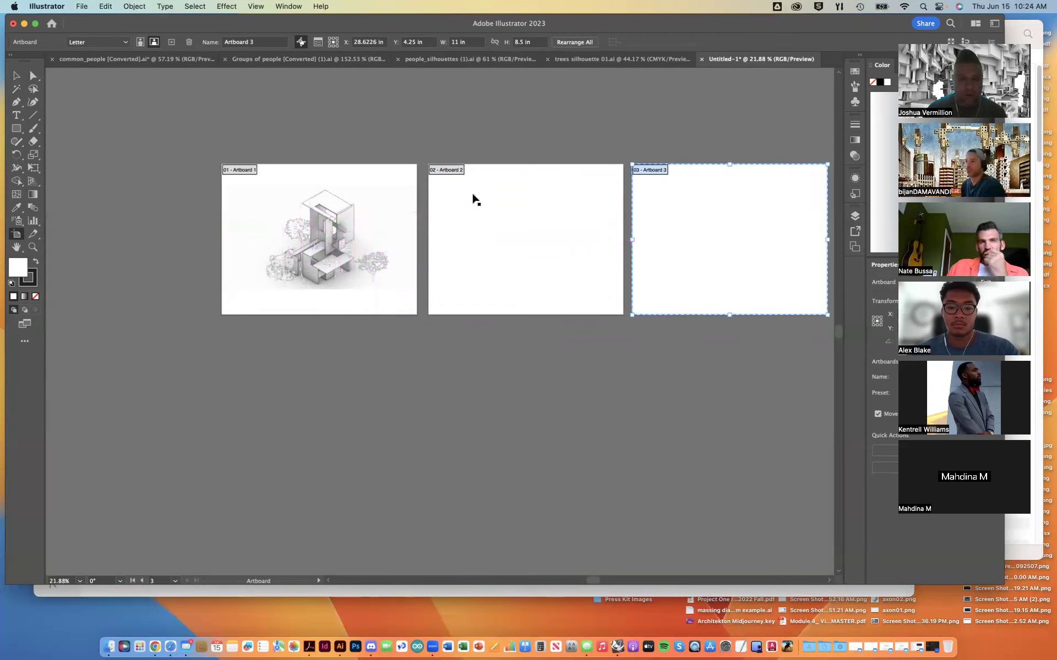
left_click_drag(717, 226, 721, 229)
Return to the Selection tool and look over the three artboards
key("v")
scroll(500, 255, "up", 5)
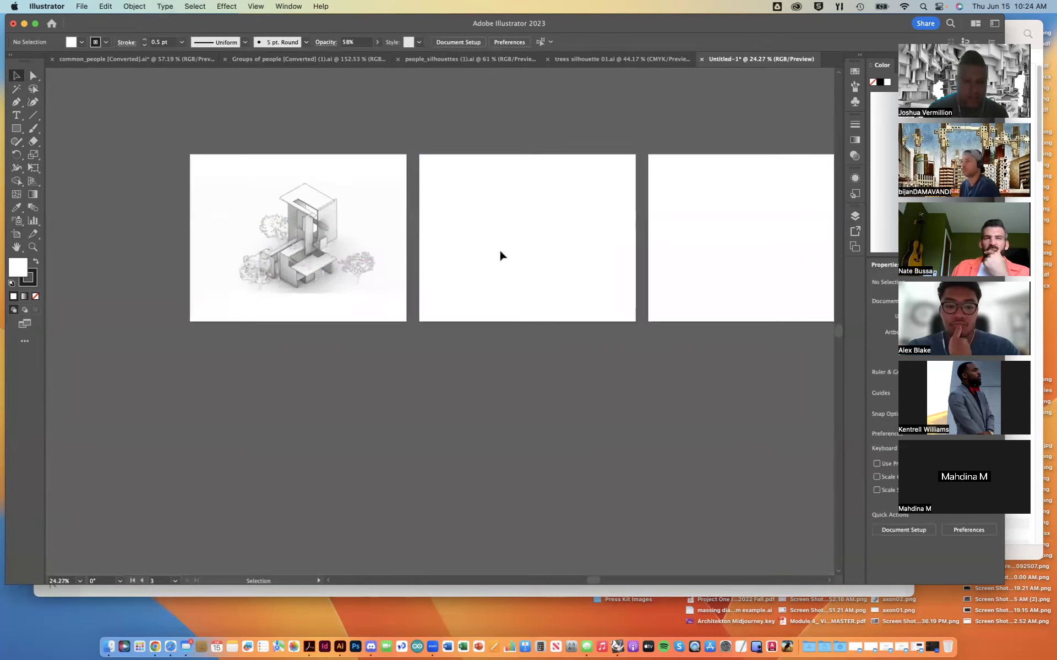
scroll(500, 256, "down", 3)
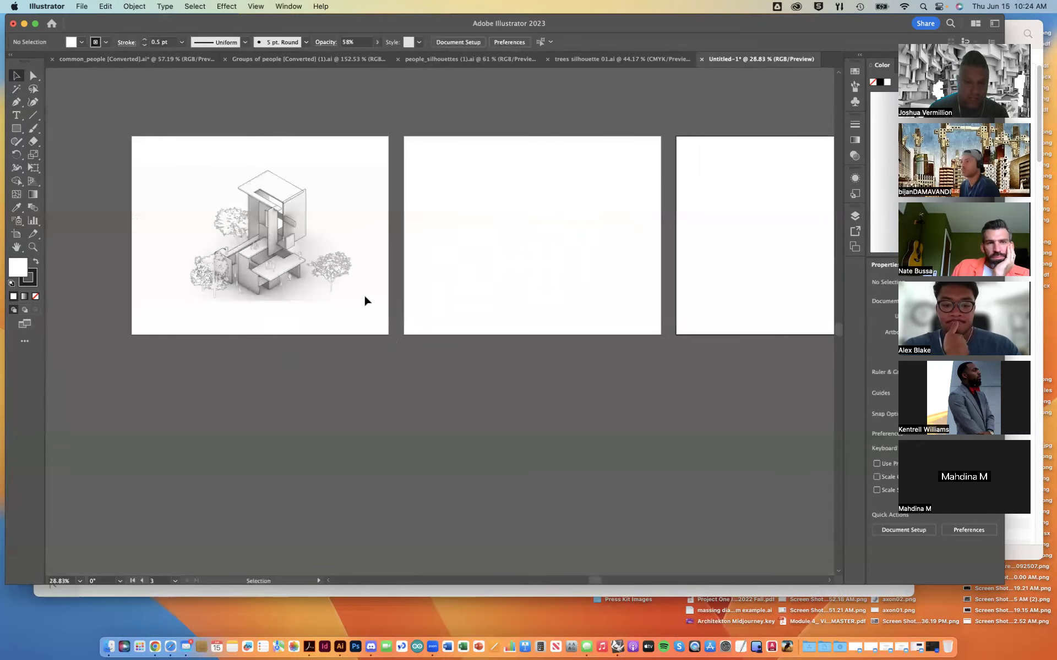
scroll(556, 243, "up", 2)
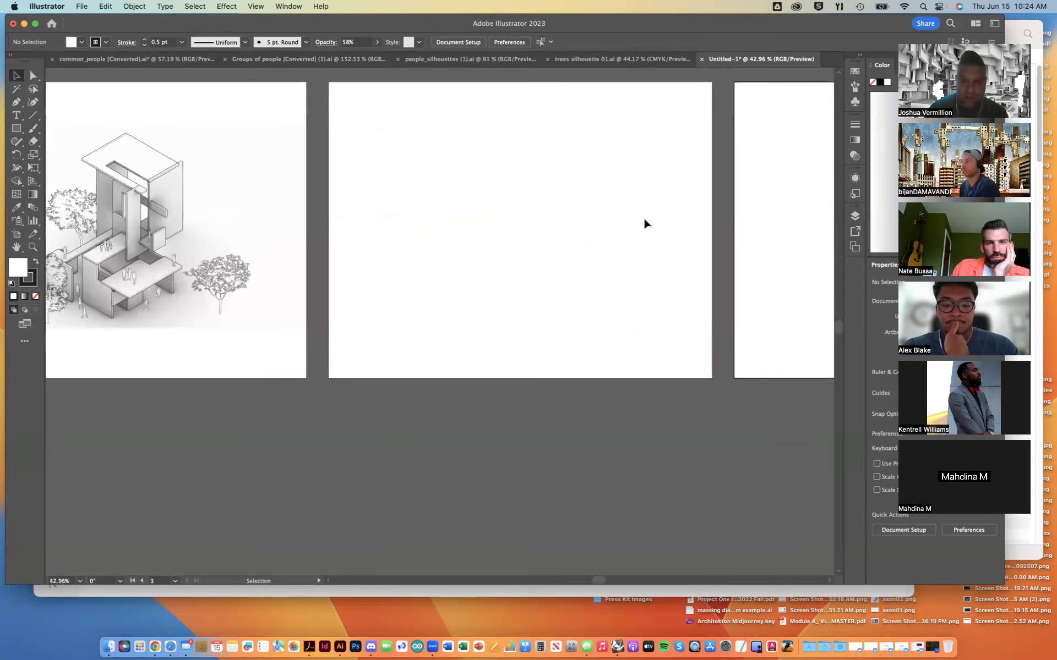
scroll(629, 202, "down", 1)
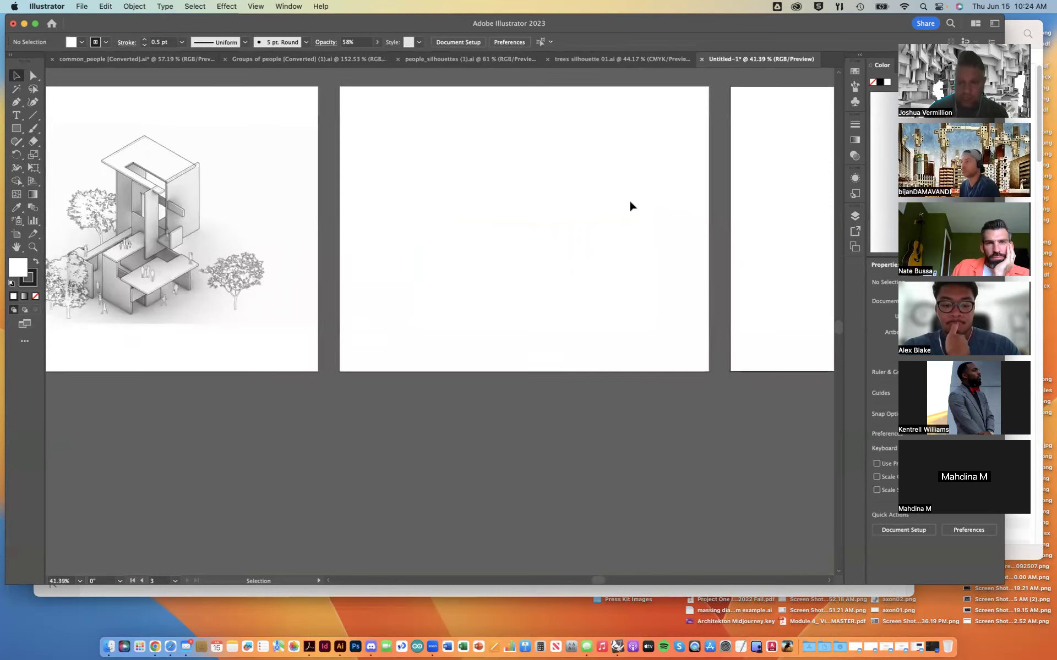
Drag perspective01.png from the Desktop Finder window into the Illustrator document
key("ctrl+Up")
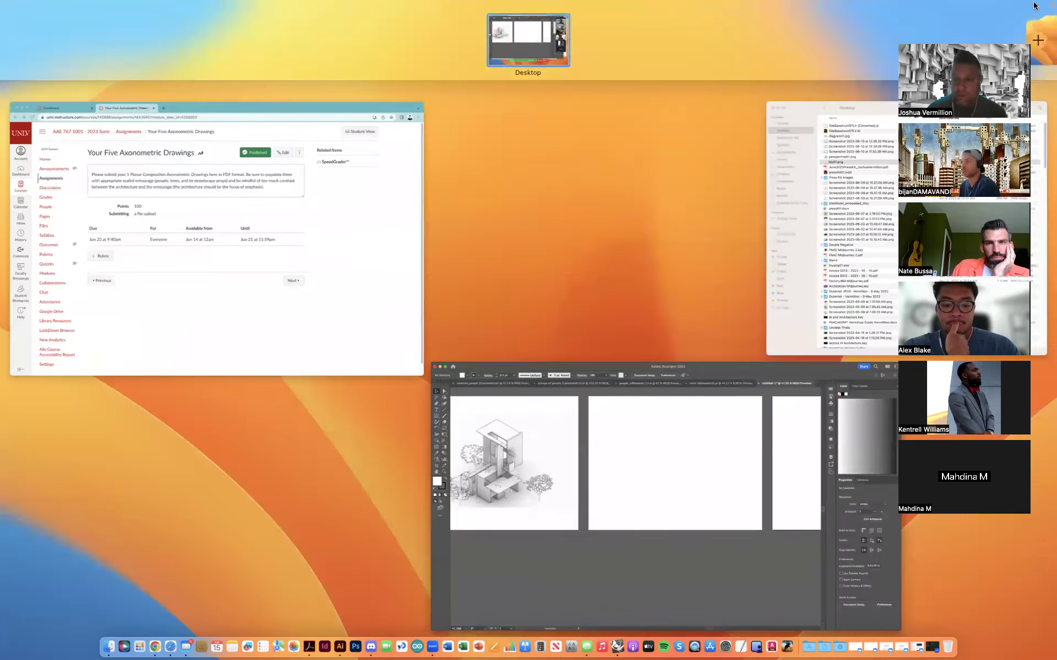
left_click(888, 214)
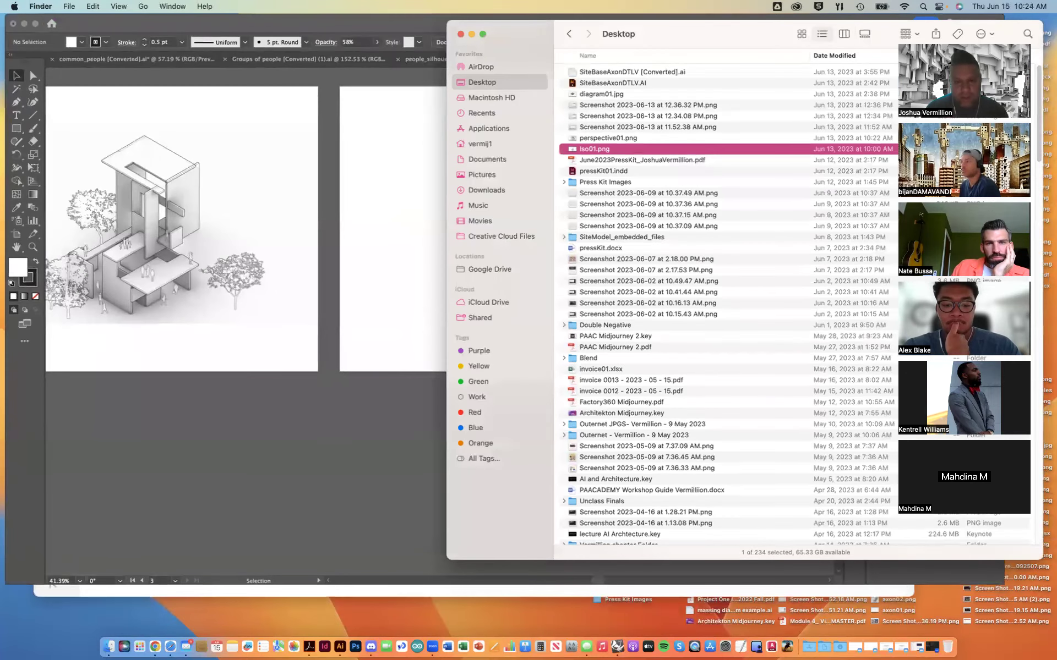
left_click(616, 139)
left_click_drag(626, 138, 419, 168)
Shrink the render proportionally, setting its Y to 11 in and width to 11 in
scroll(427, 162, "down", 5)
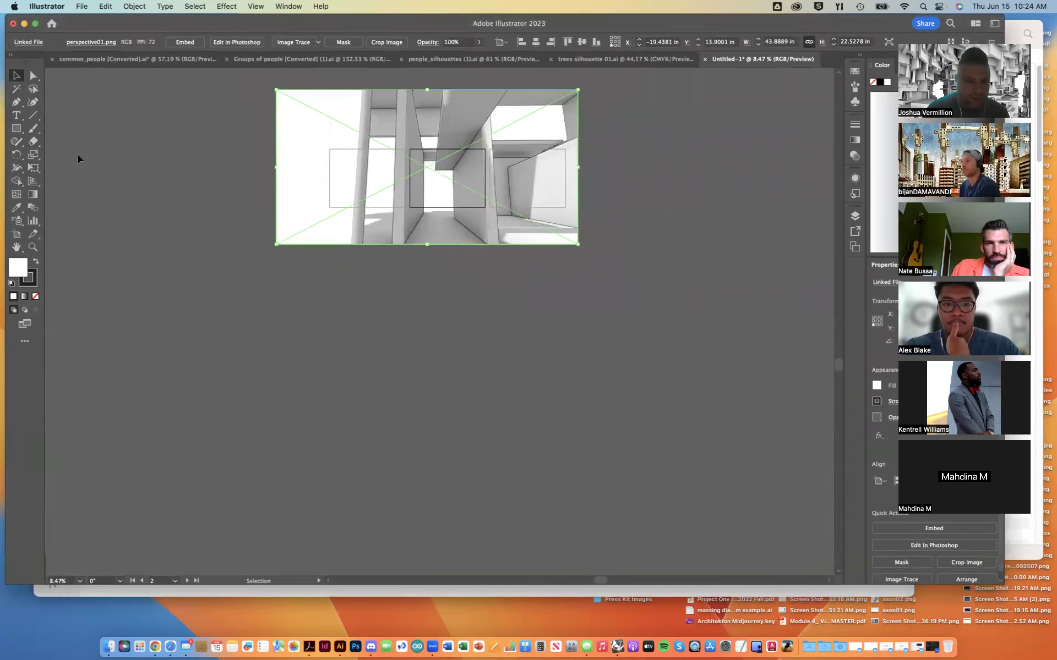
left_click_drag(283, 92, 405, 156)
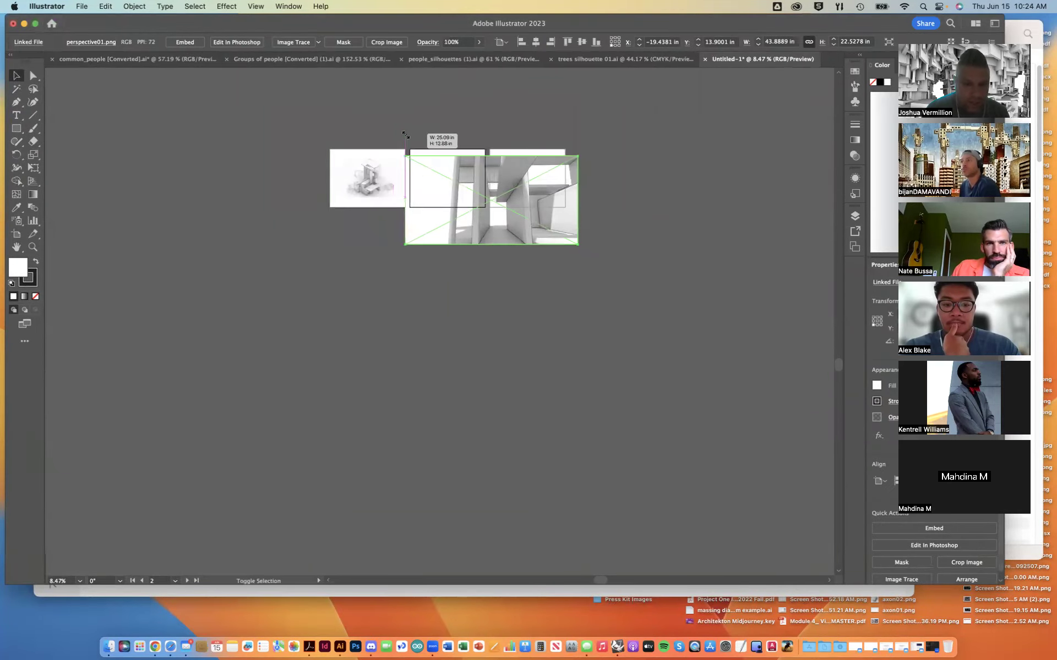
left_click(731, 41)
type("11")
key("Return")
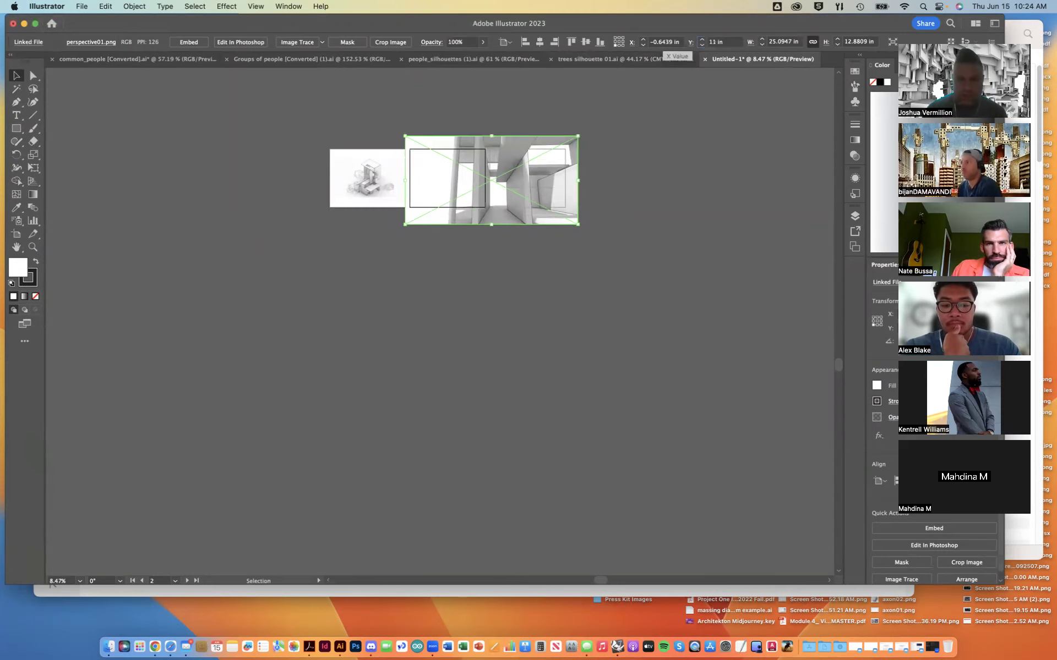
key("Tab")
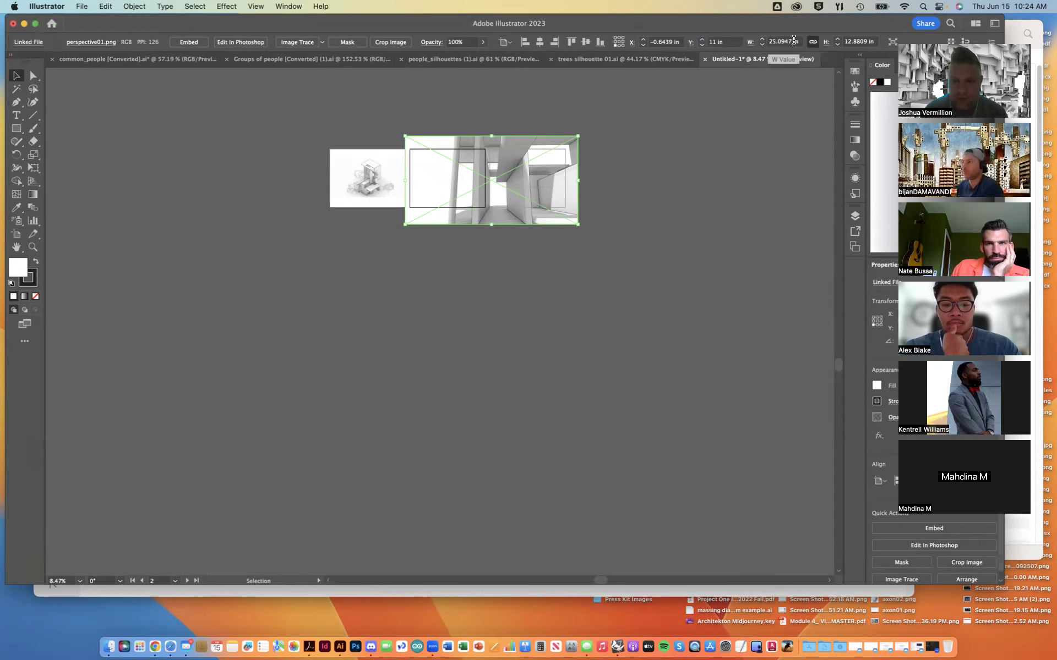
type("11")
key("Return")
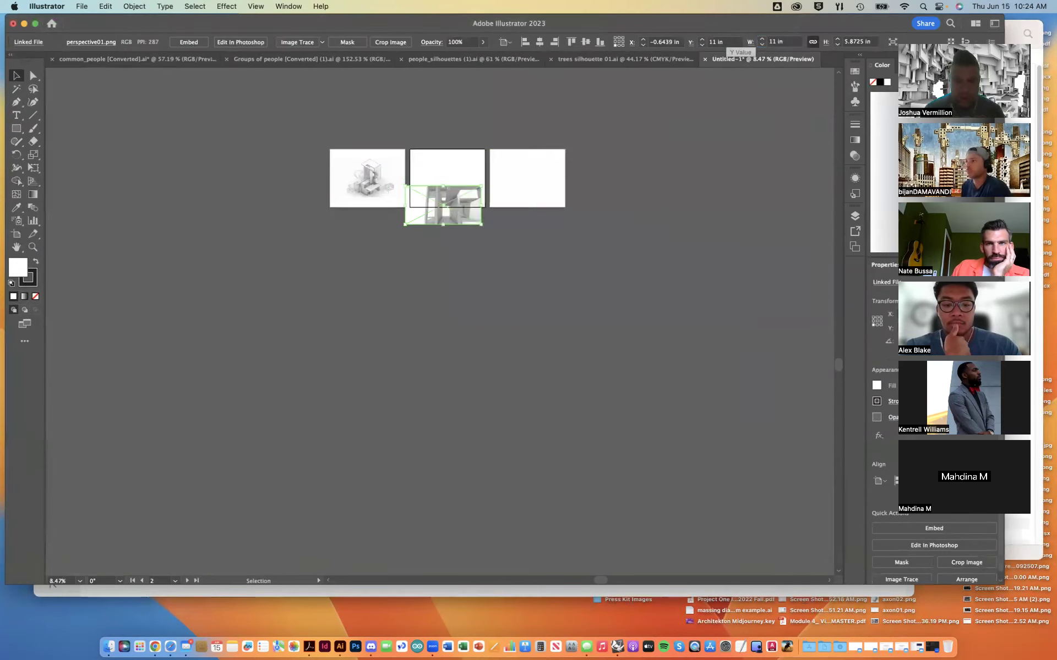
Move the render into the middle artboard, zoom in, and deselect it
scroll(454, 177, "down", 3)
scroll(455, 177, "up", 5)
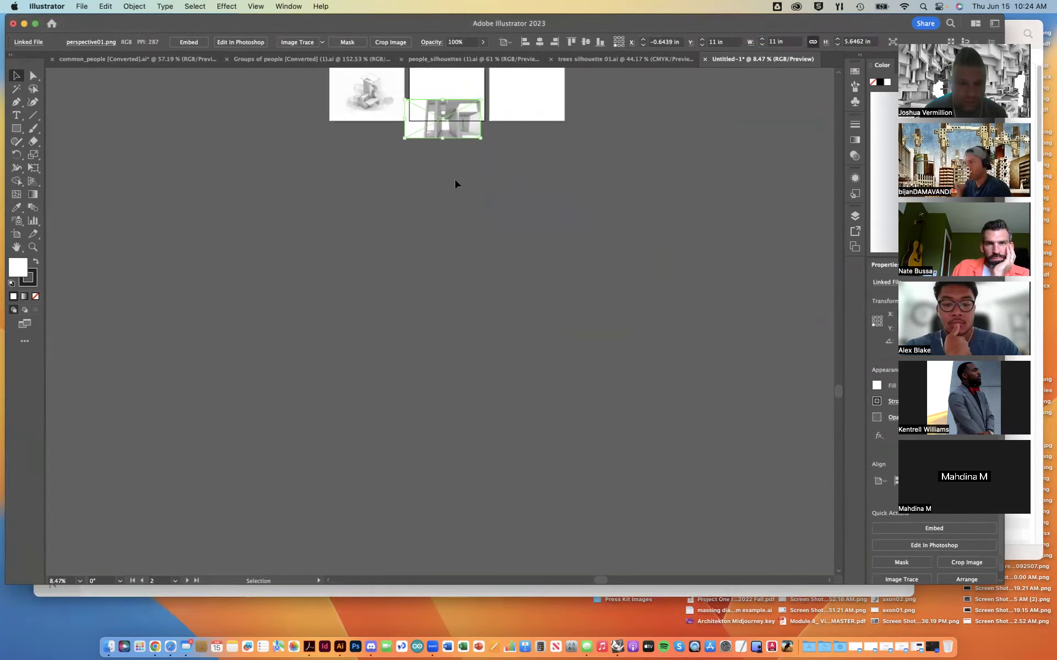
left_click_drag(461, 237, 466, 207)
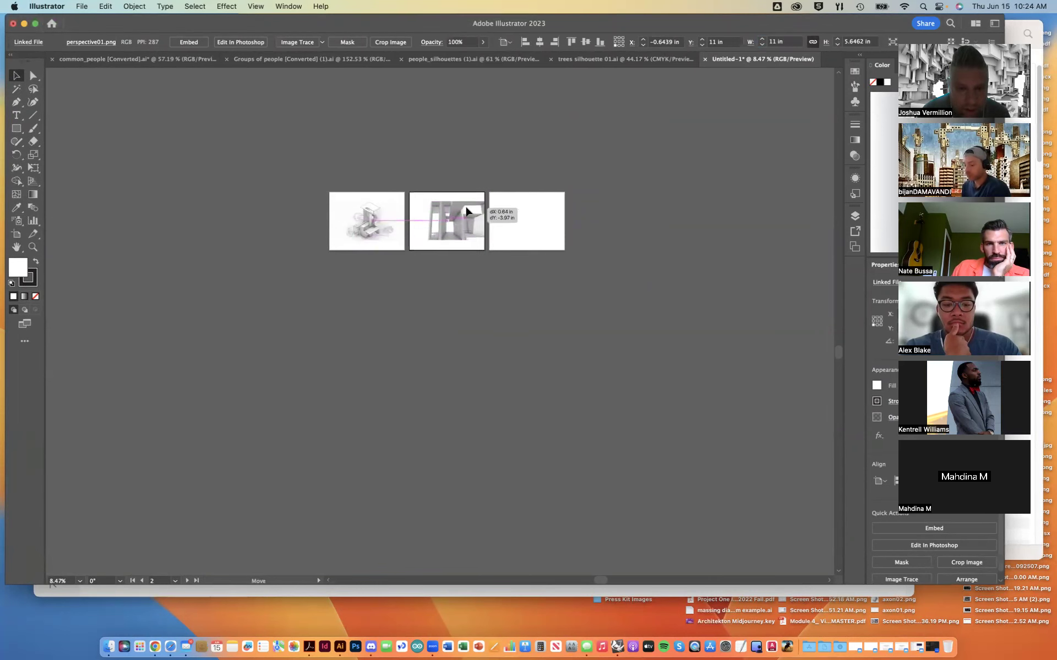
scroll(465, 207, "up", 3)
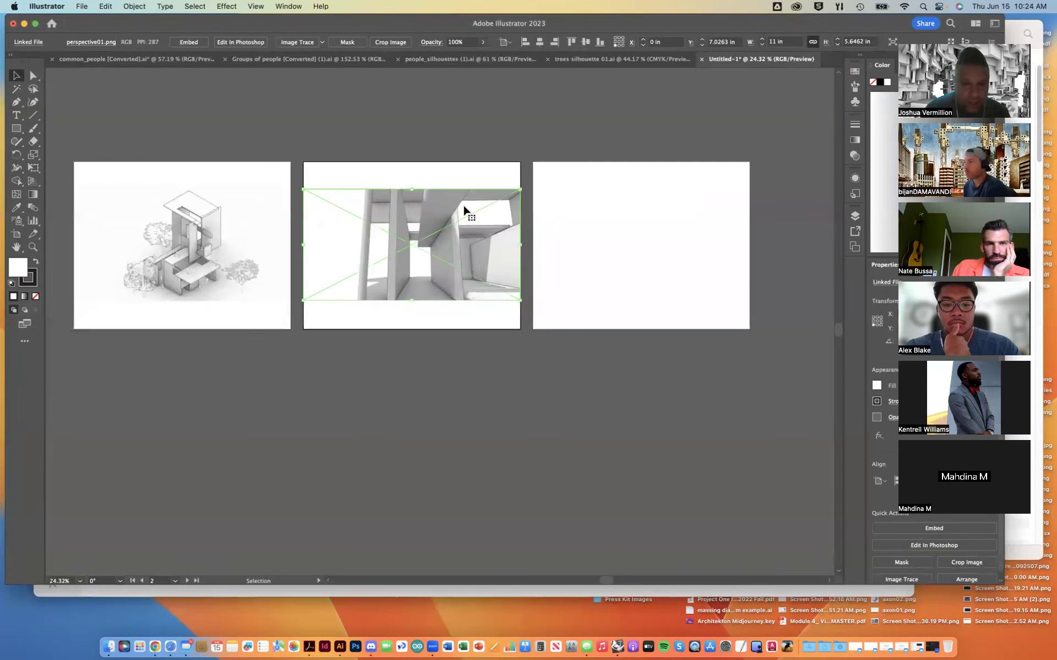
scroll(455, 226, "up", 2)
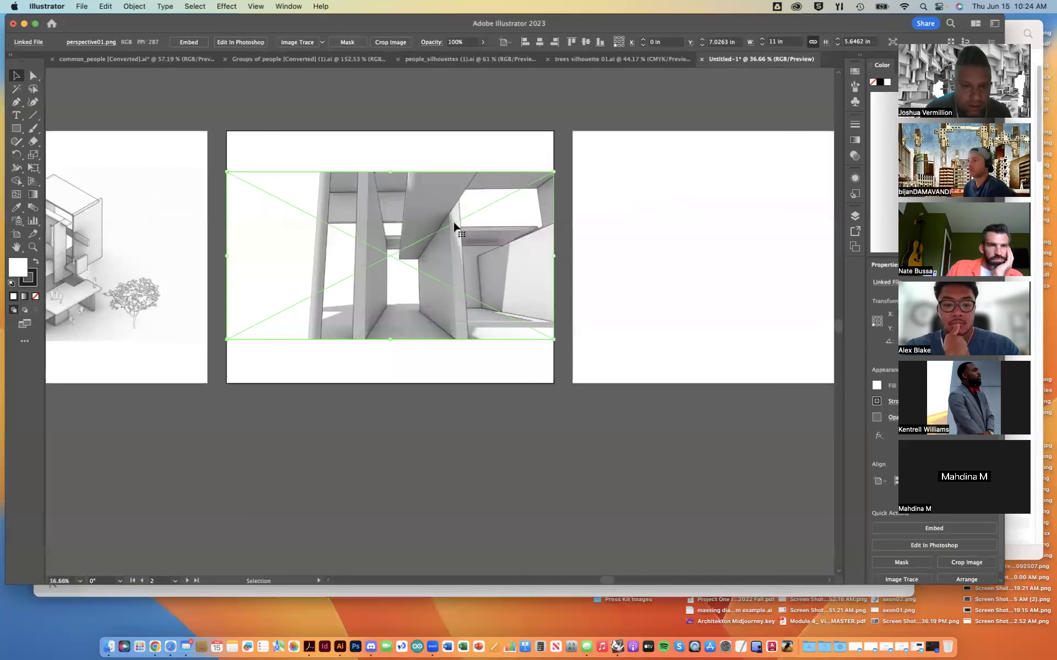
scroll(454, 225, "up", 1)
left_click(408, 130)
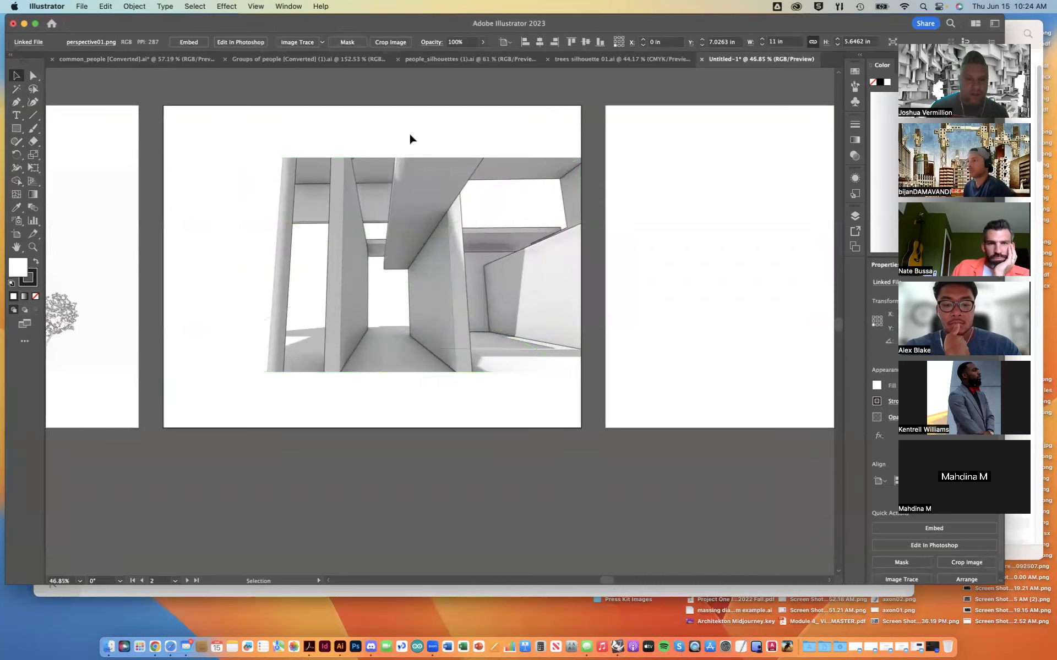
scroll(475, 229, "up", 1)
scroll(475, 229, "down", 1)
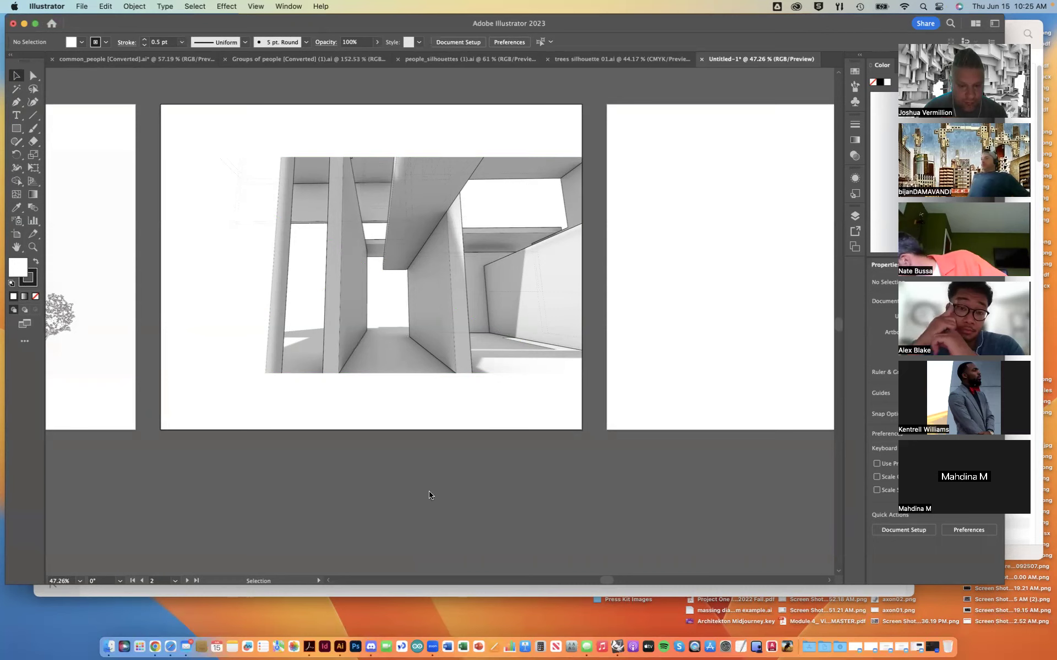
Draw red floor and top lines converging at the corridor's vanishing point
mouse_move(335, 387)
left_mouse_down()
mouse_move(328, 394)
mouse_move(386, 295)
left_mouse_up()
left_click_drag(473, 387, 374, 302)
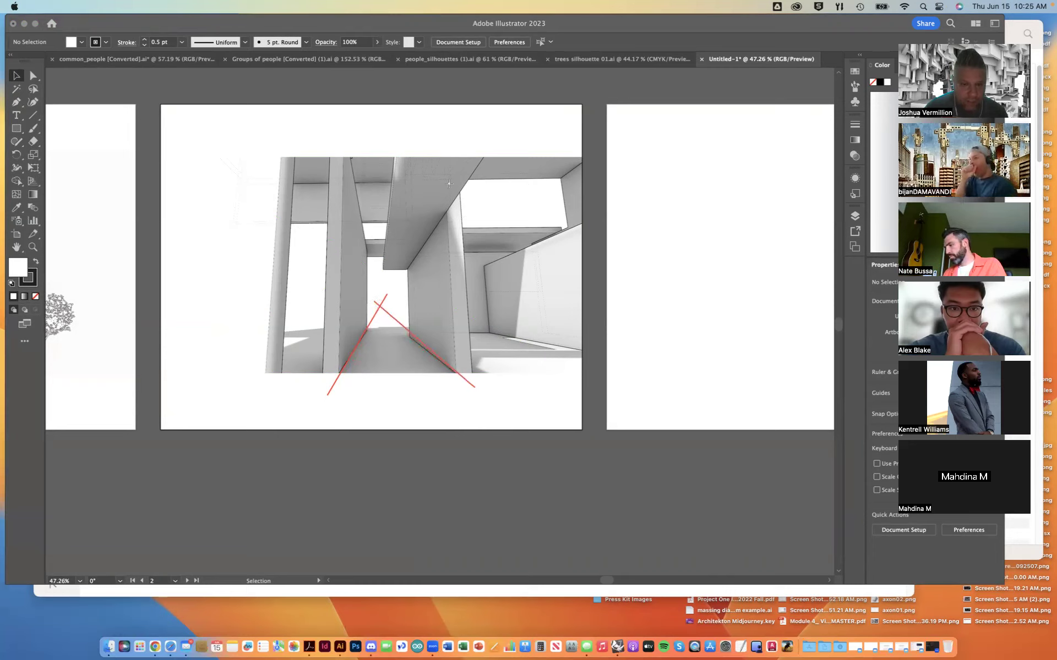
mouse_move(472, 169)
left_mouse_down()
mouse_move(421, 223)
mouse_move(373, 313)
left_mouse_up()
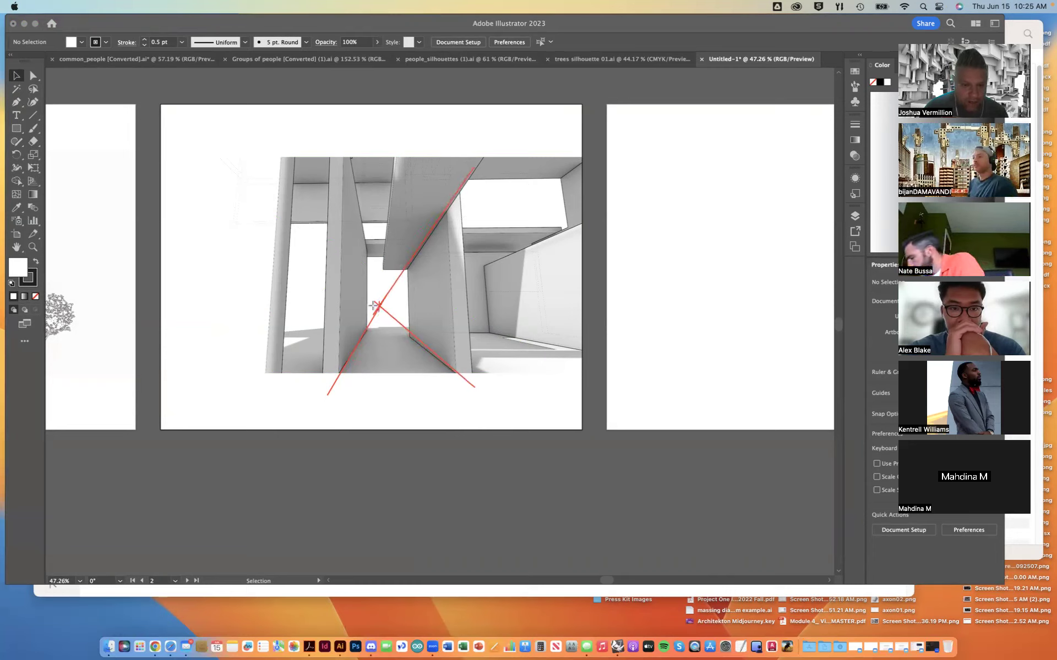
left_click_drag(347, 150, 379, 314)
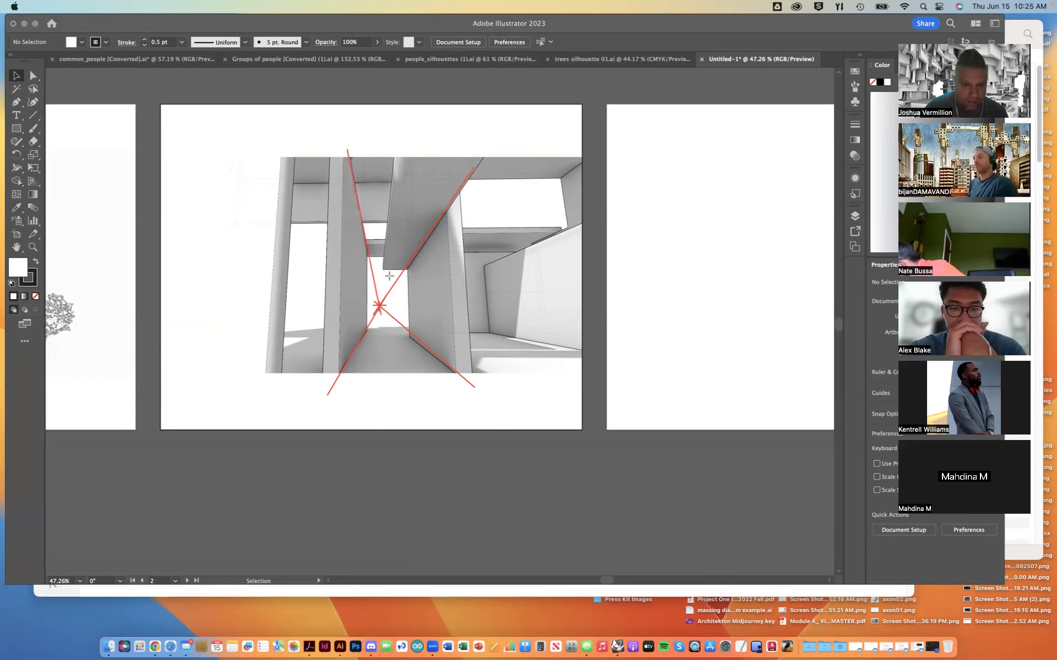
left_click_drag(394, 148, 378, 325)
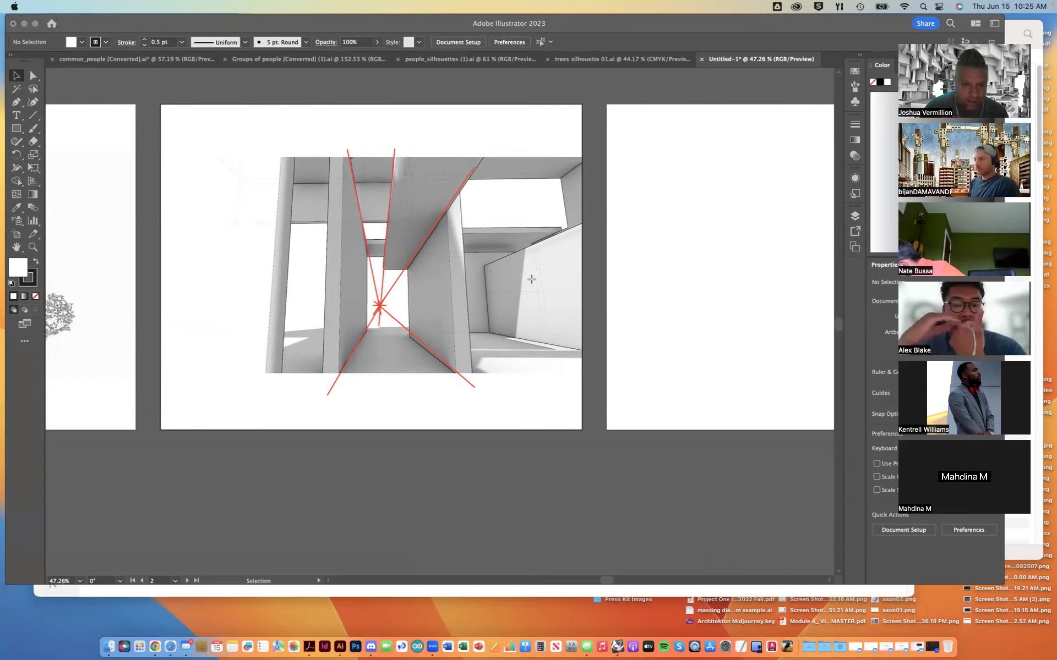
Add three red lines from the right edge to the vanishing point, plus two horizontal strokes
left_click_drag(585, 220, 375, 308)
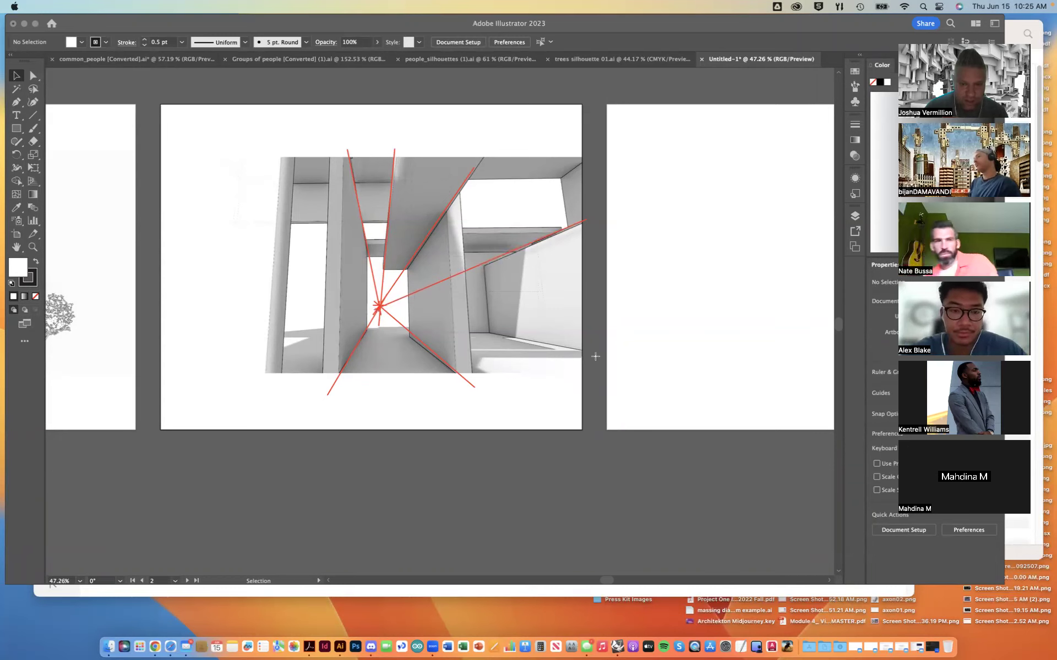
left_click_drag(582, 349, 379, 306)
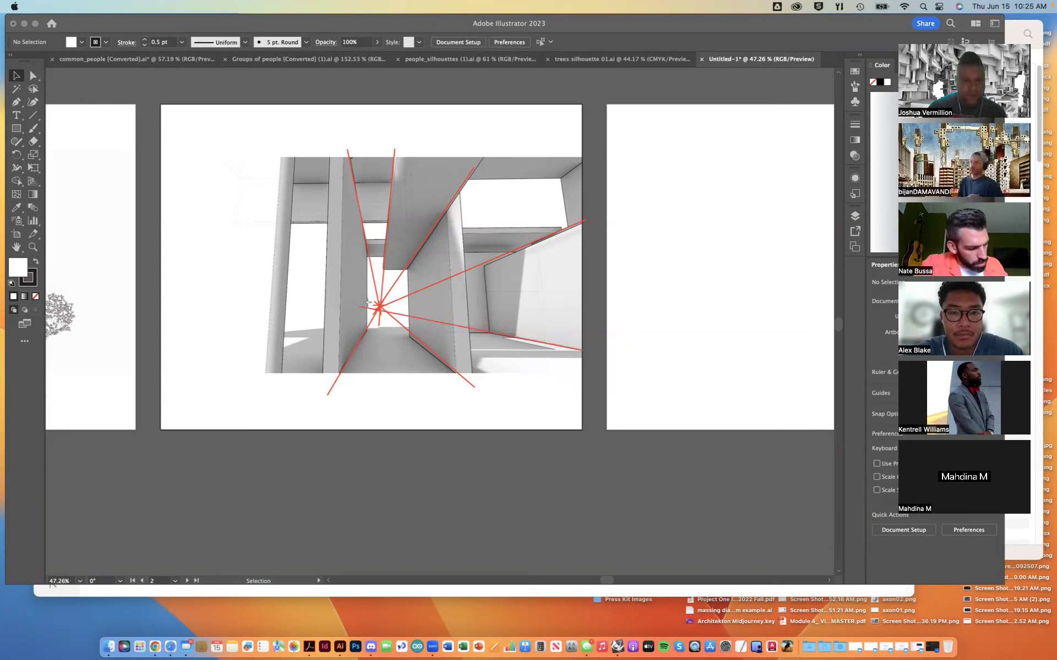
left_click_drag(583, 161, 378, 306)
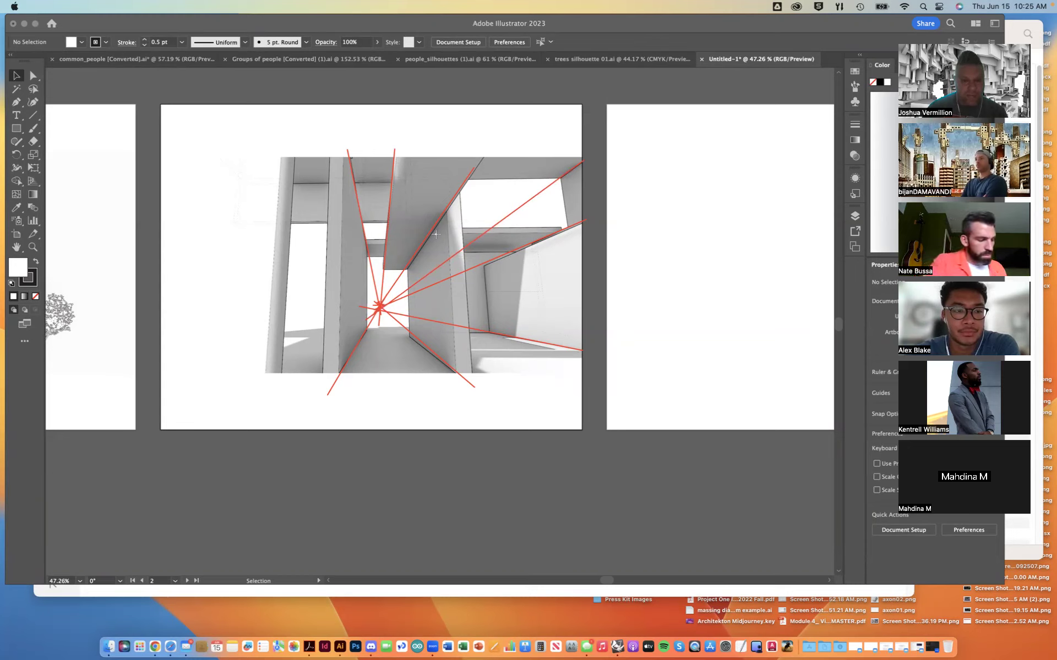
left_click_drag(421, 227, 620, 225)
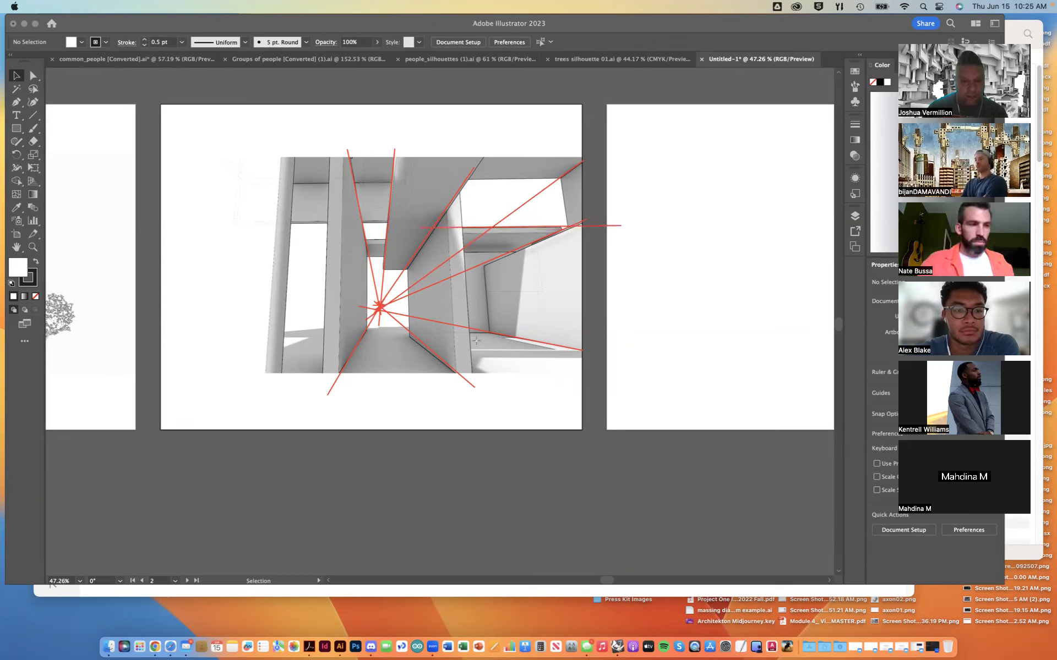
left_click_drag(395, 334, 587, 337)
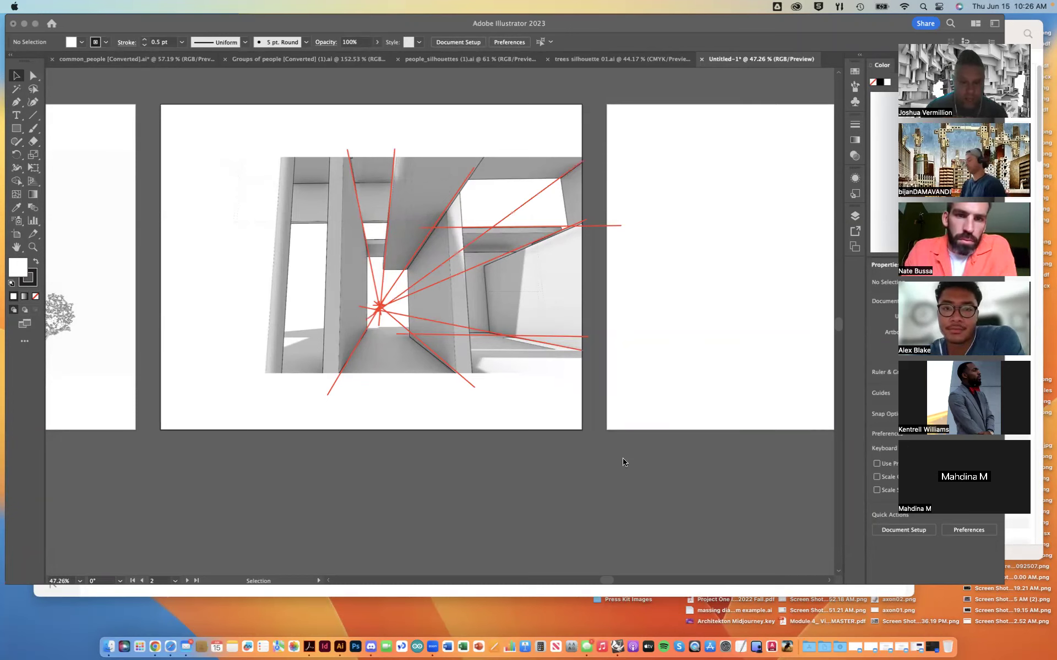
Undo the short strokes, draw two long horizontal lines across the render, and add a vertical height mark
key("super+z")
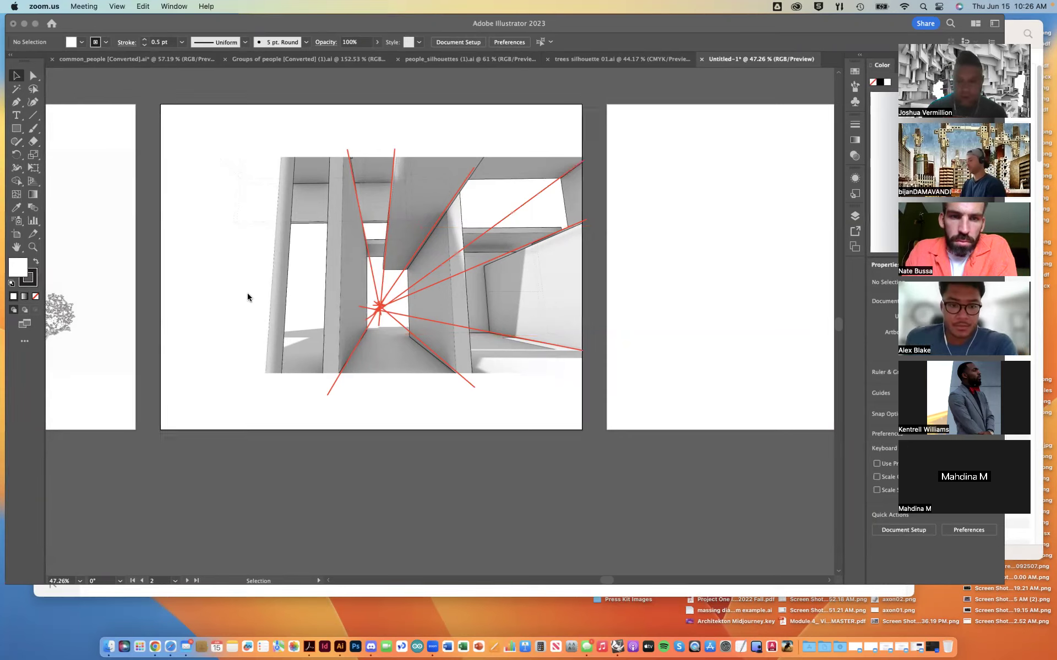
left_click_drag(193, 309, 627, 304)
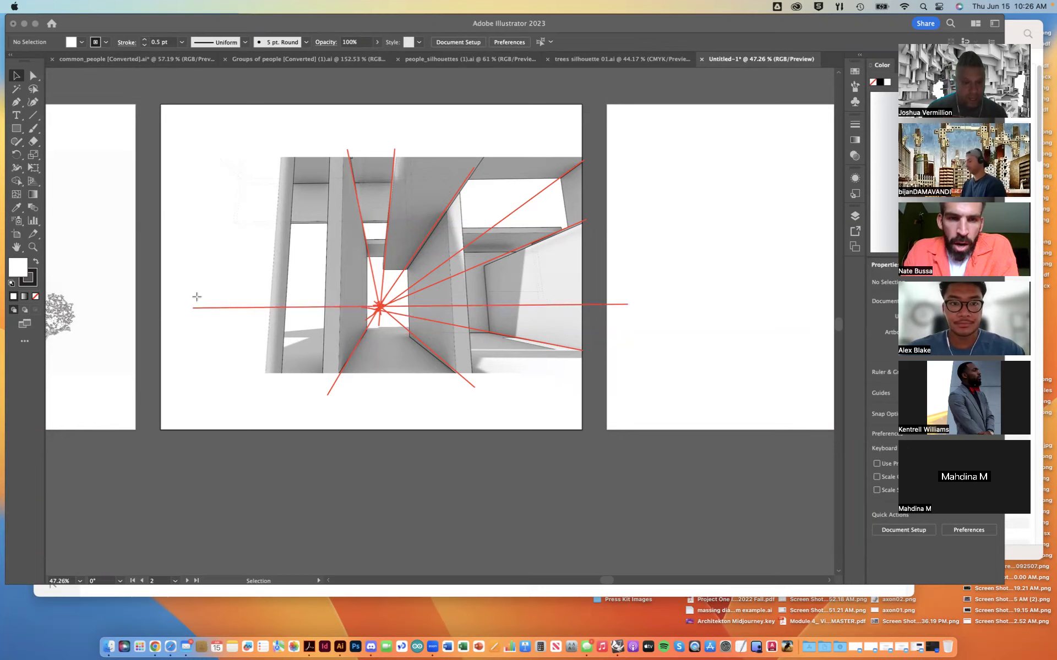
left_click_drag(190, 291, 651, 289)
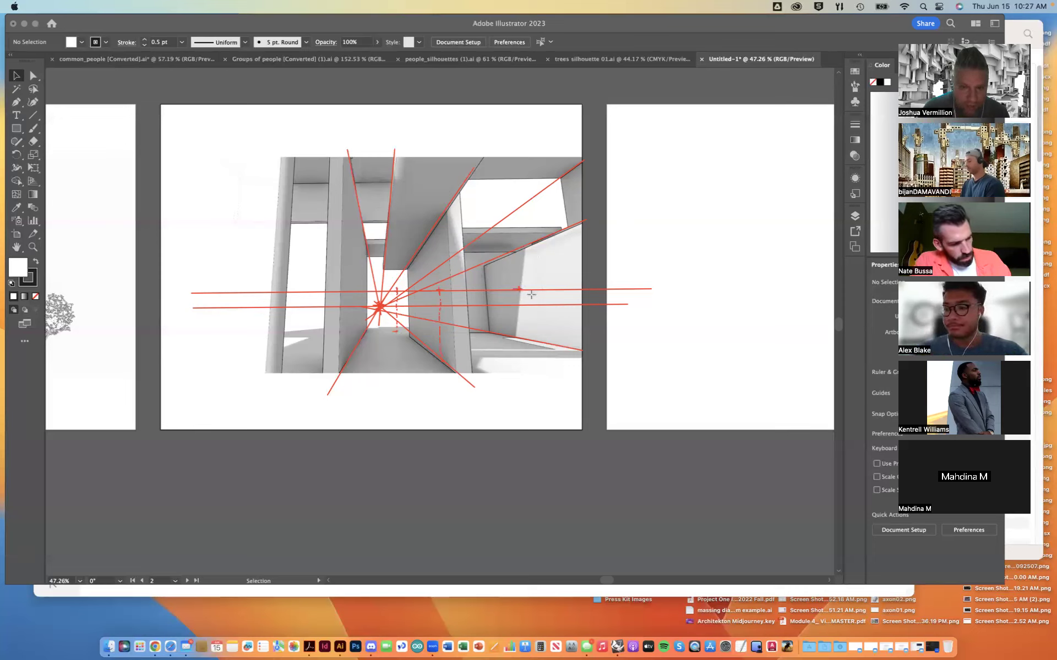
left_click_drag(517, 290, 521, 359)
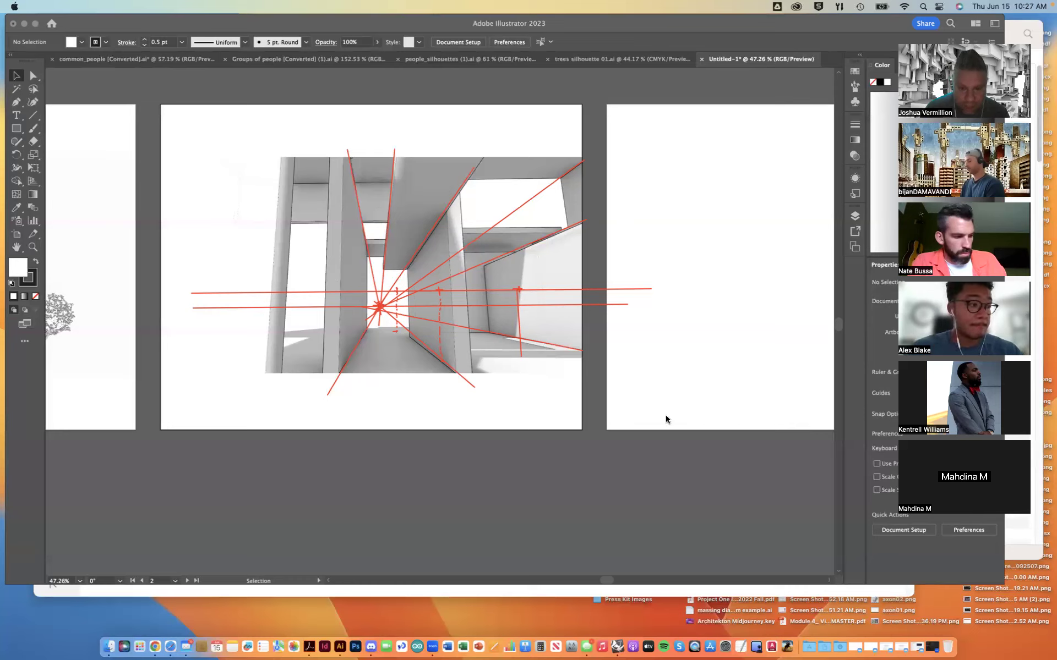
Undo the perspective lines, draw one red horizon line, and sketch three figures with heads on it
key("super+z")
left_click_drag(228, 285, 607, 282)
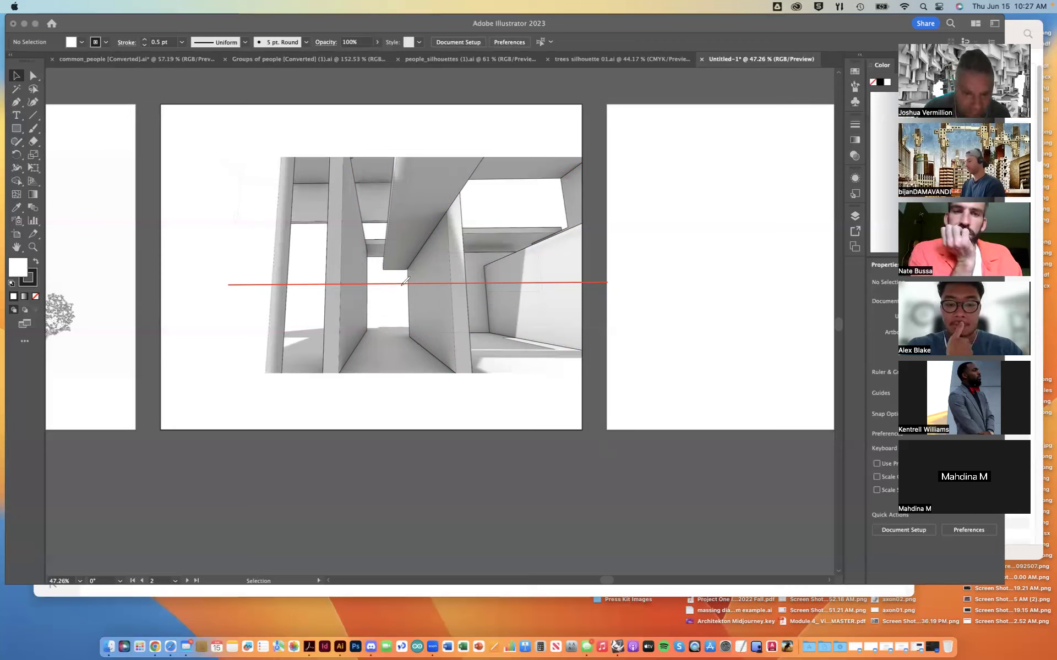
mouse_move(408, 297)
left_mouse_down()
mouse_move(404, 315)
mouse_move(394, 297)
mouse_move(407, 333)
mouse_move(402, 325)
left_mouse_up()
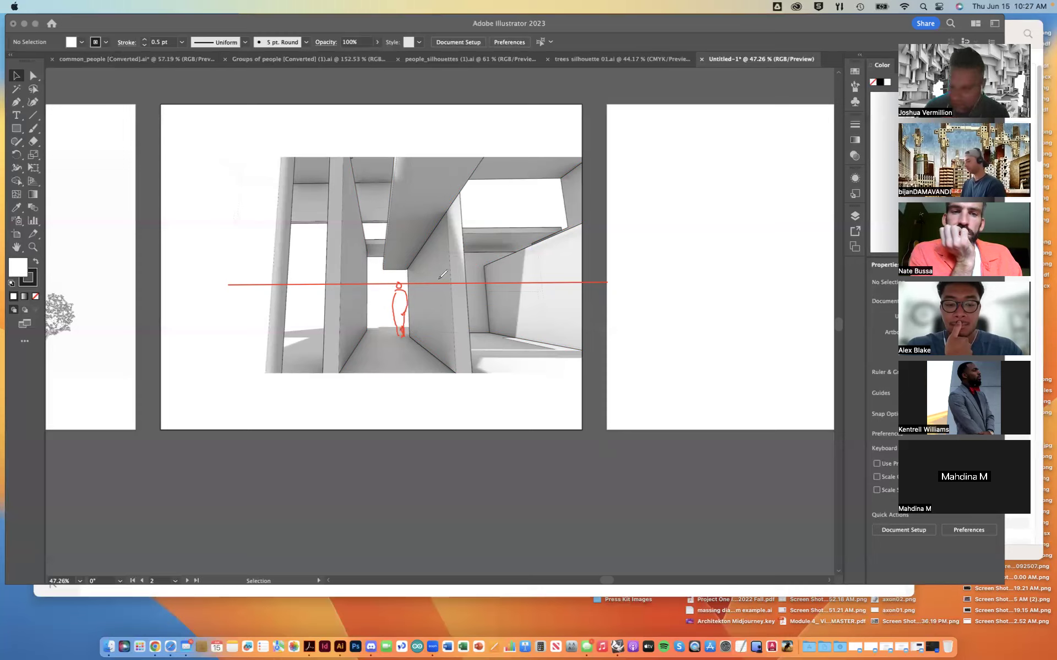
mouse_move(435, 280)
left_mouse_down()
mouse_move(445, 315)
mouse_move(428, 320)
mouse_move(438, 350)
left_mouse_up()
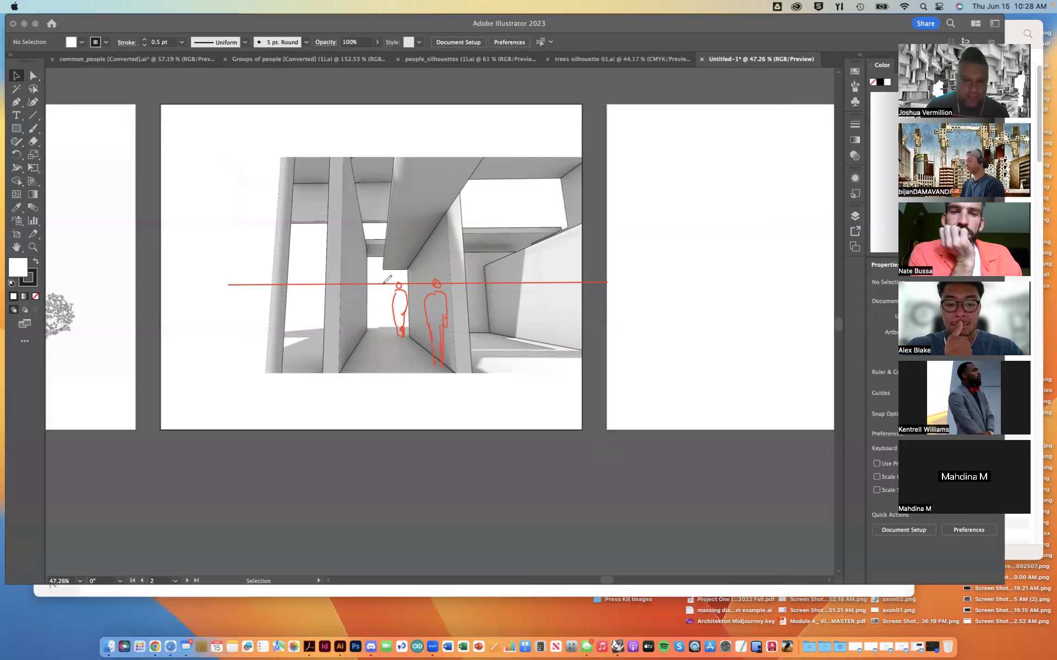
left_click_drag(380, 282, 379, 326)
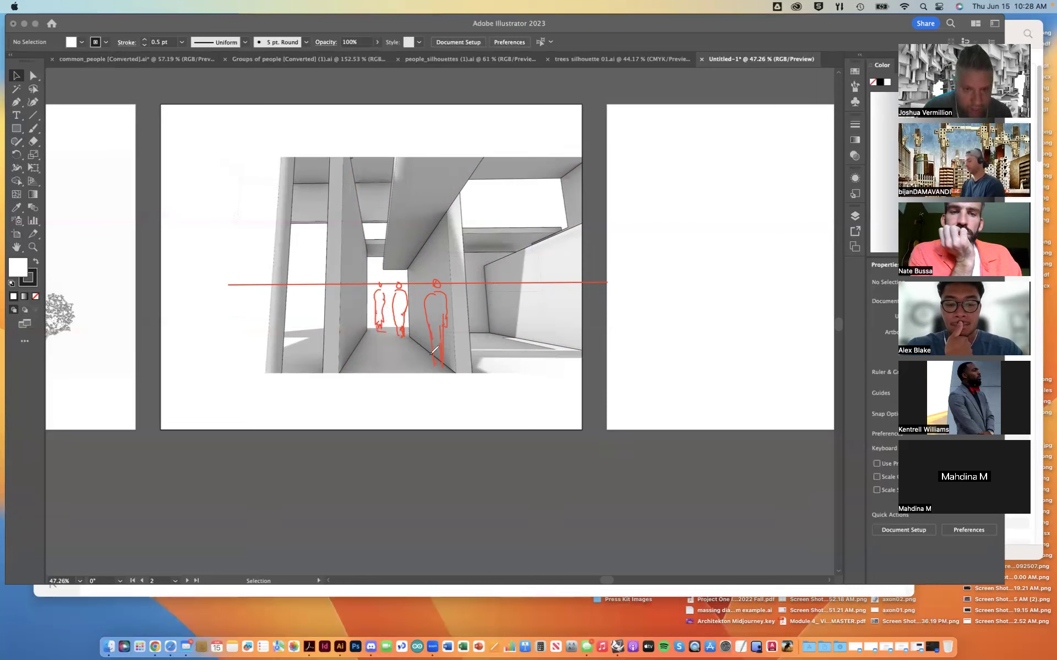
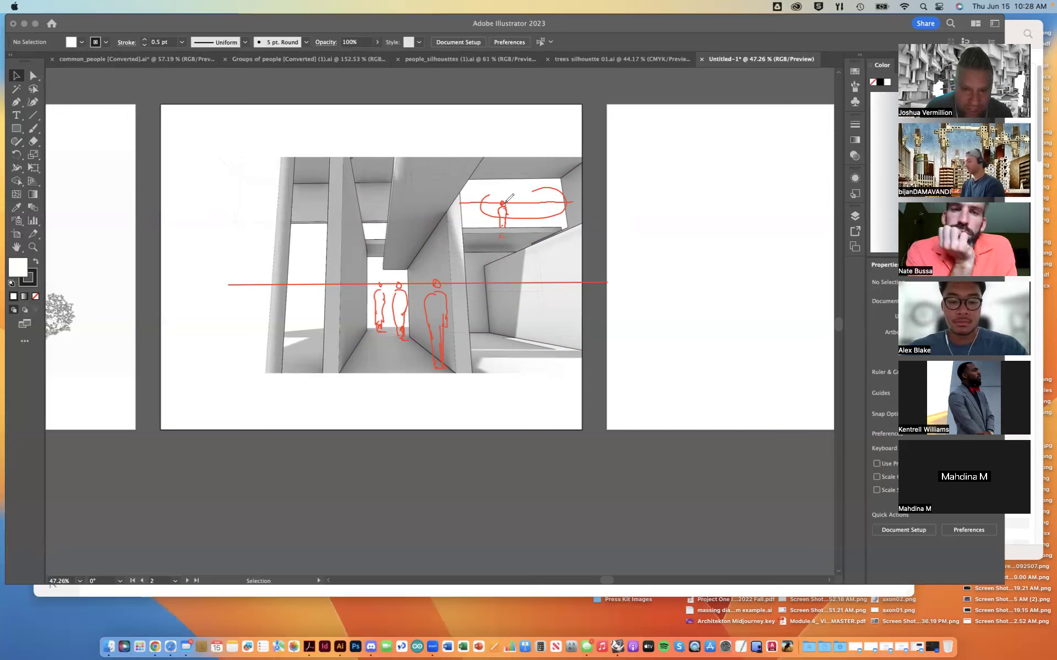
Add red sketch strokes for a figure's head and a second small figure above it
left_click_drag(509, 210, 507, 203)
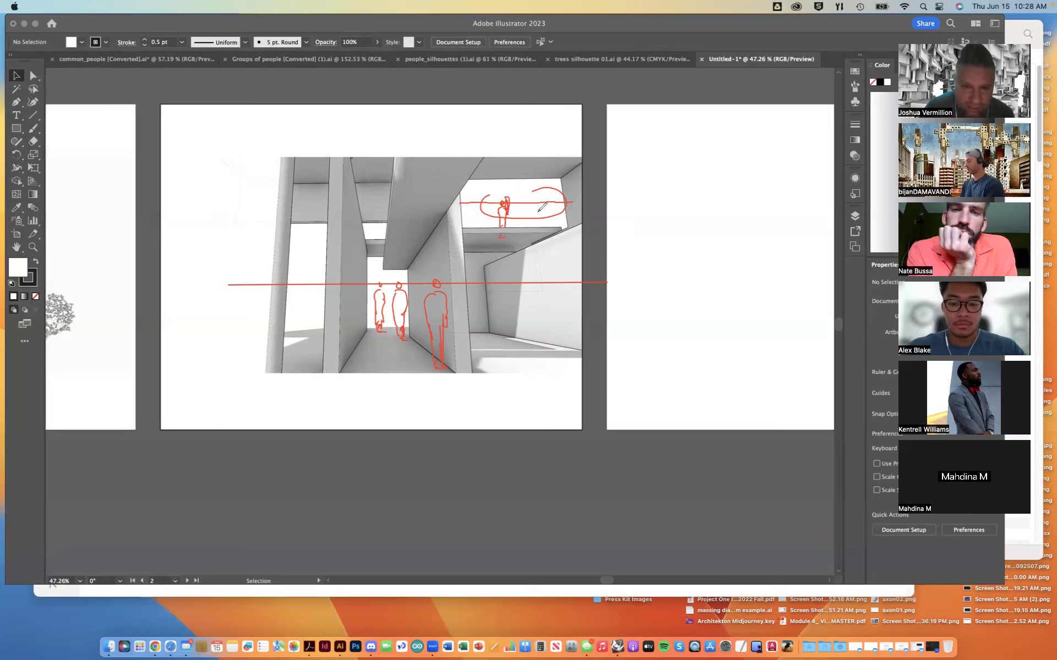
mouse_move(501, 183)
left_mouse_down()
mouse_move(501, 193)
mouse_move(512, 177)
mouse_move(514, 192)
left_mouse_up()
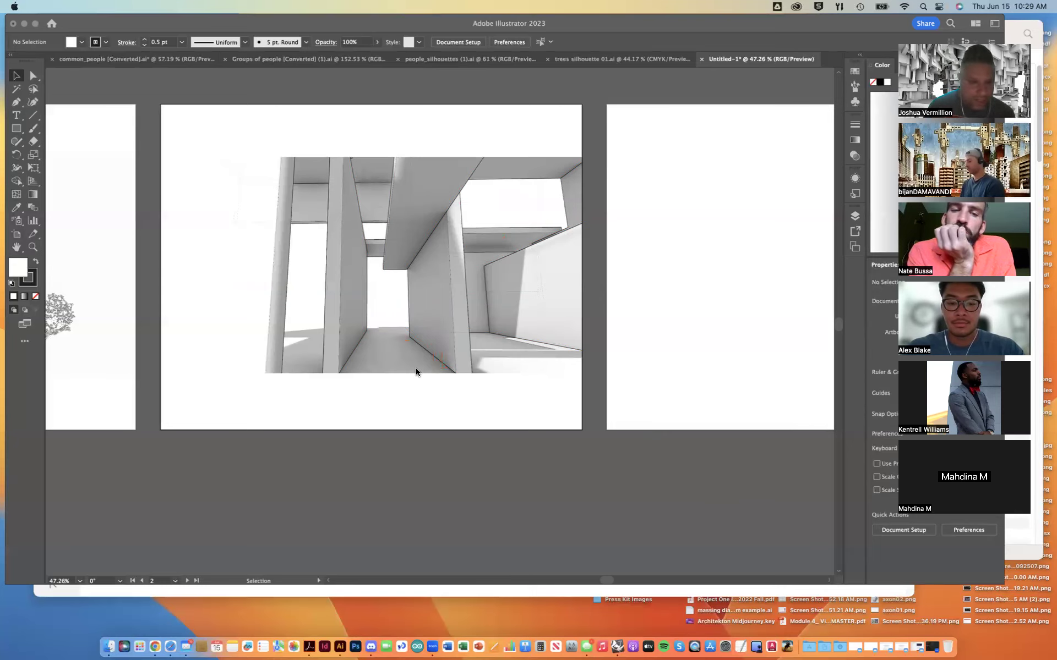
Activate Illustrator, try the Line Segment tool, return to Selection, and zoom in slightly
left_click(35, 118)
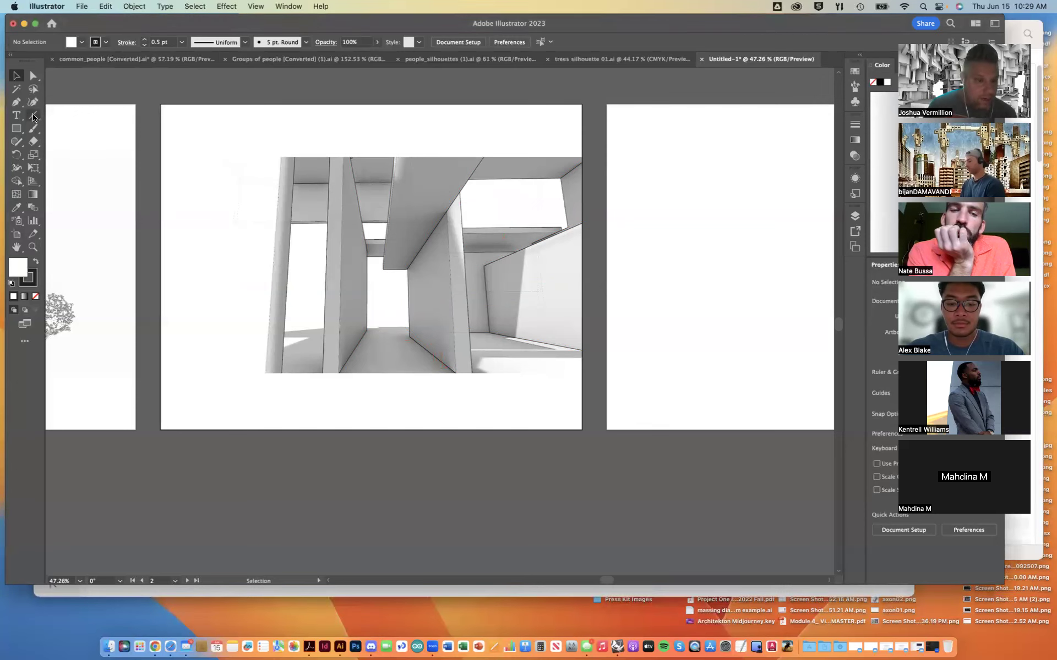
left_click(33, 115)
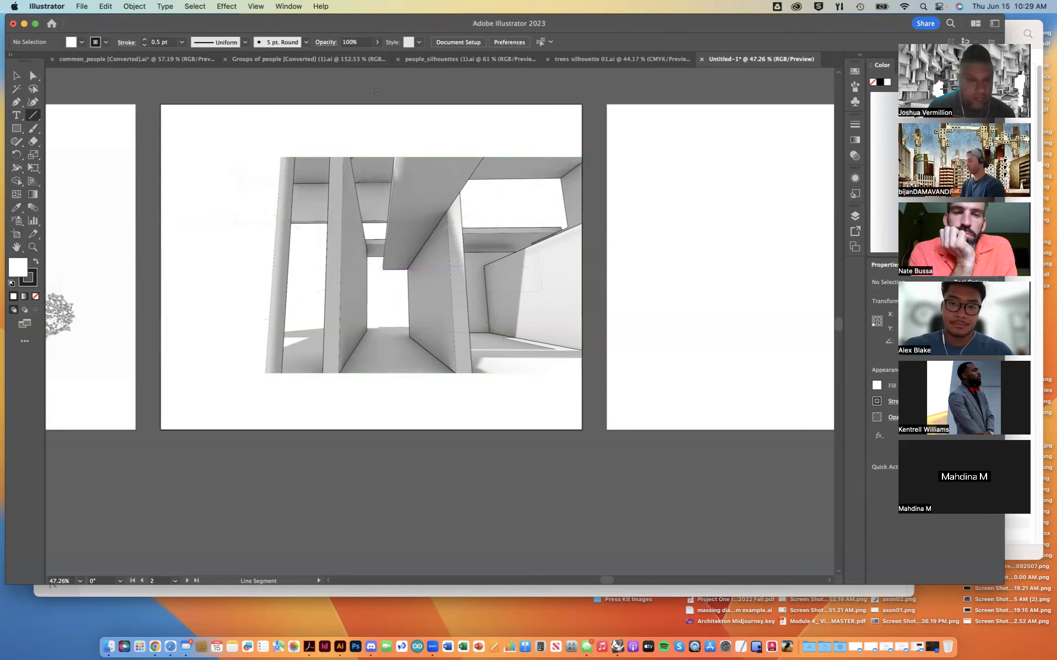
left_click(16, 75)
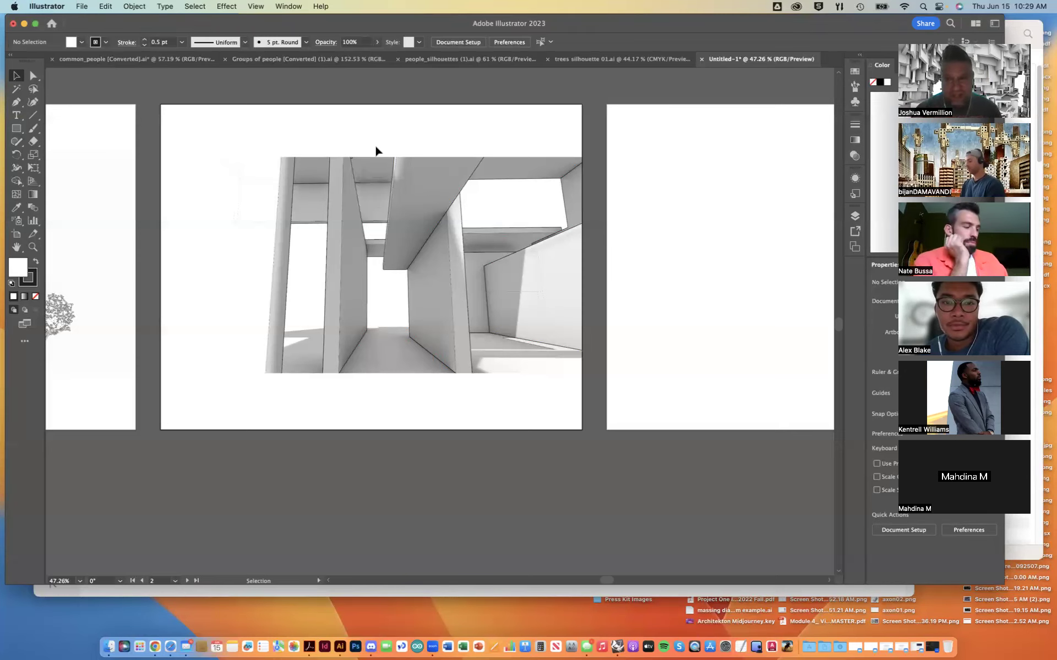
scroll(374, 143, "left", 2)
scroll(375, 144, "up", 2)
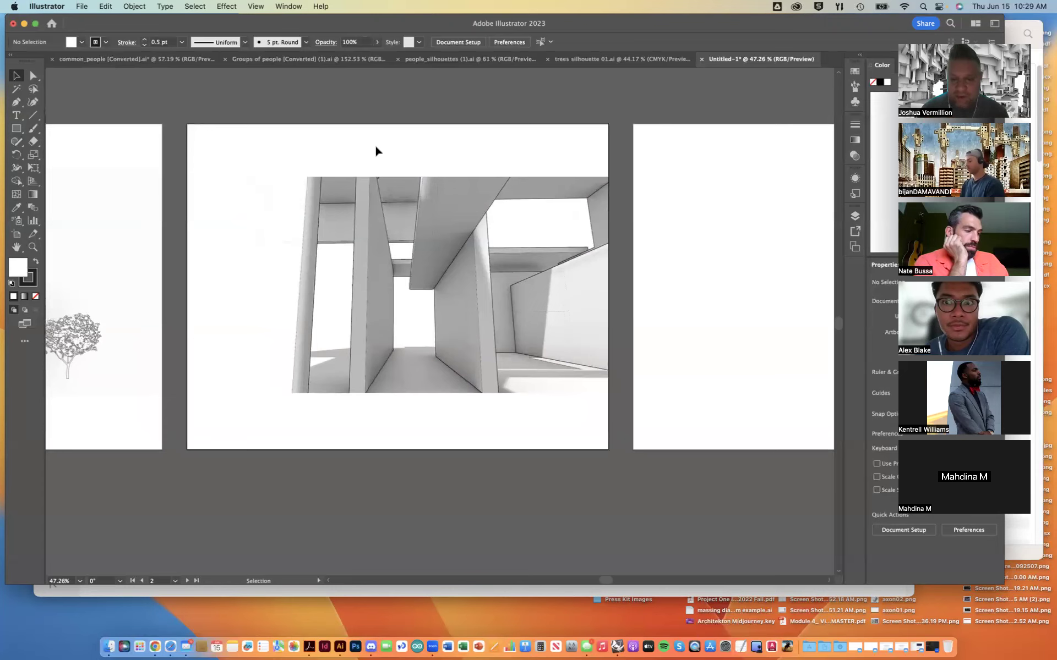
scroll(376, 147, "up", 2)
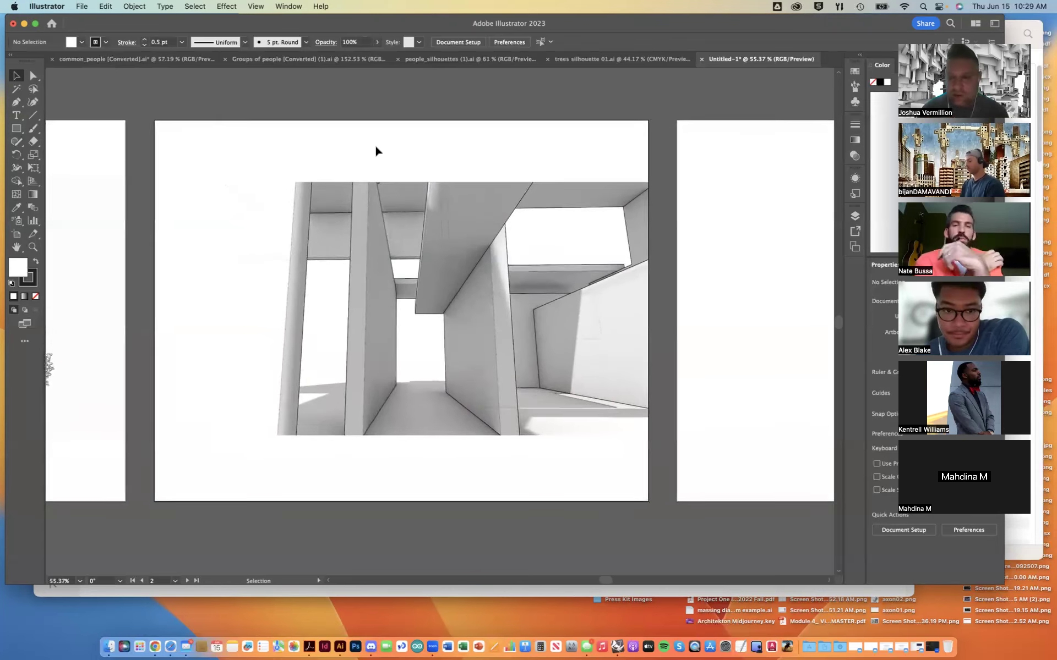
left_click(260, 7)
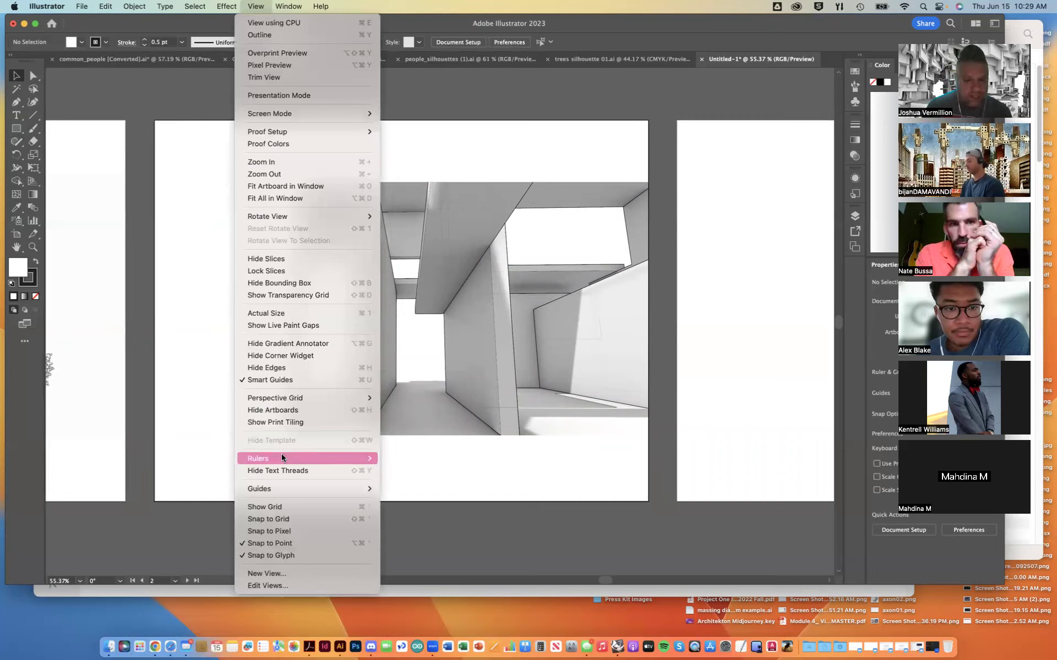
Turn on Show Rulers from the View menu's Rulers submenu
mouse_move(282, 457)
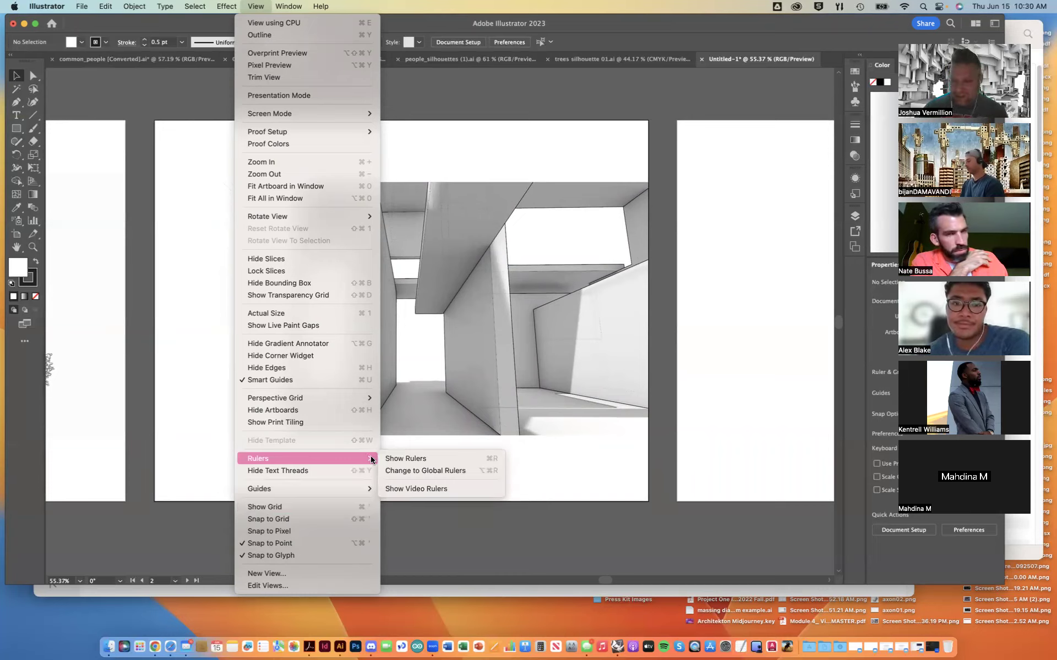
left_click(402, 459)
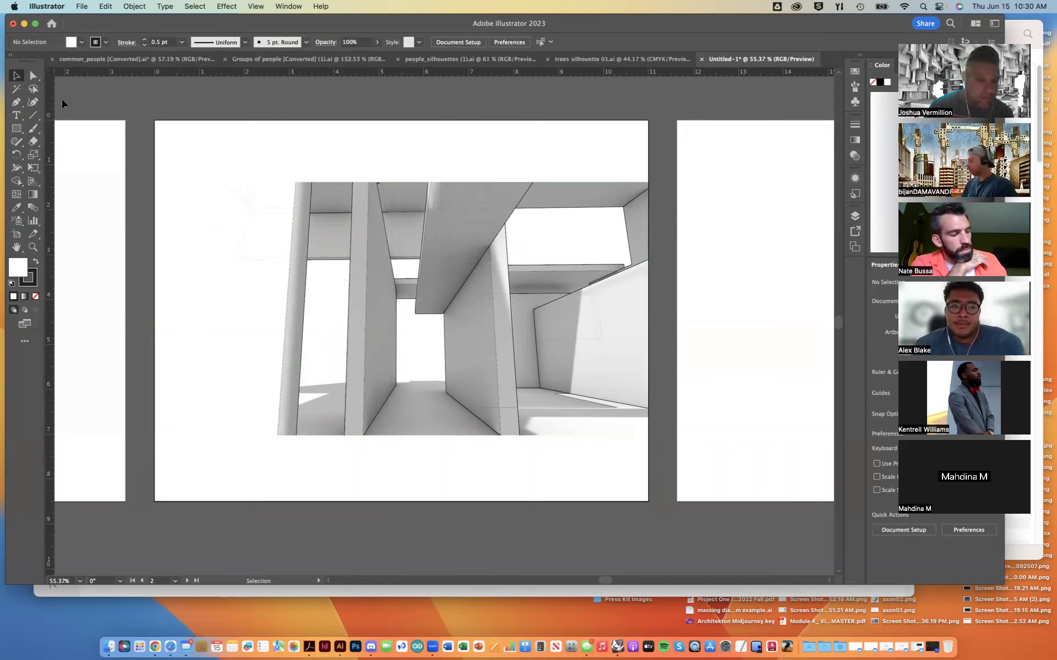
Reset the ruler origin to the artboard's top-left corner
left_click_drag(51, 76, 80, 87)
left_click_drag(133, 111, 154, 500)
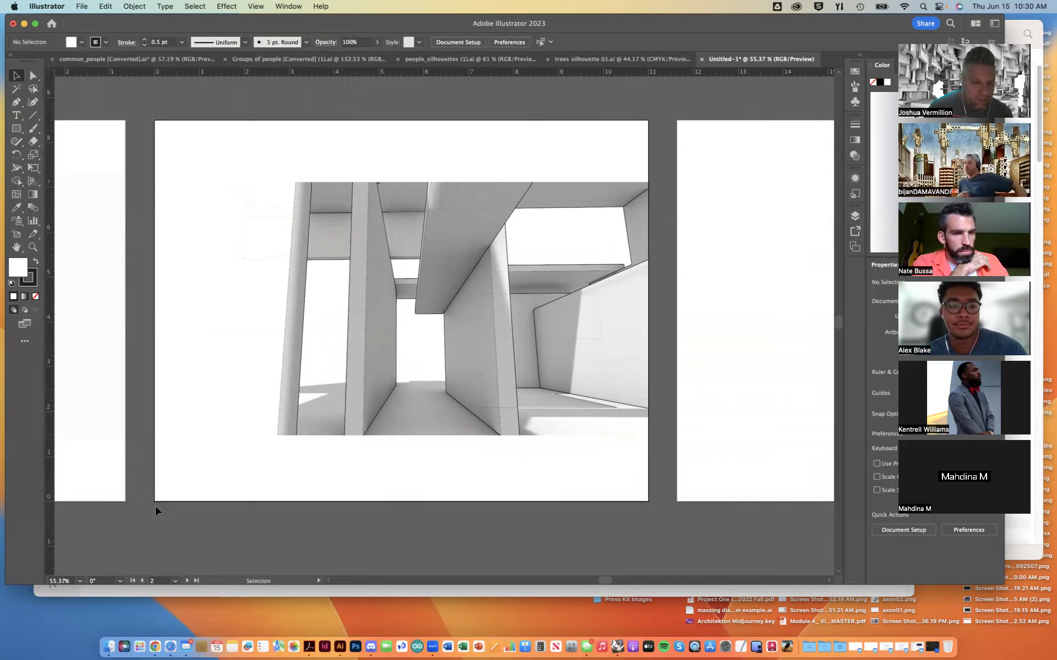
left_click_drag(50, 76, 154, 119)
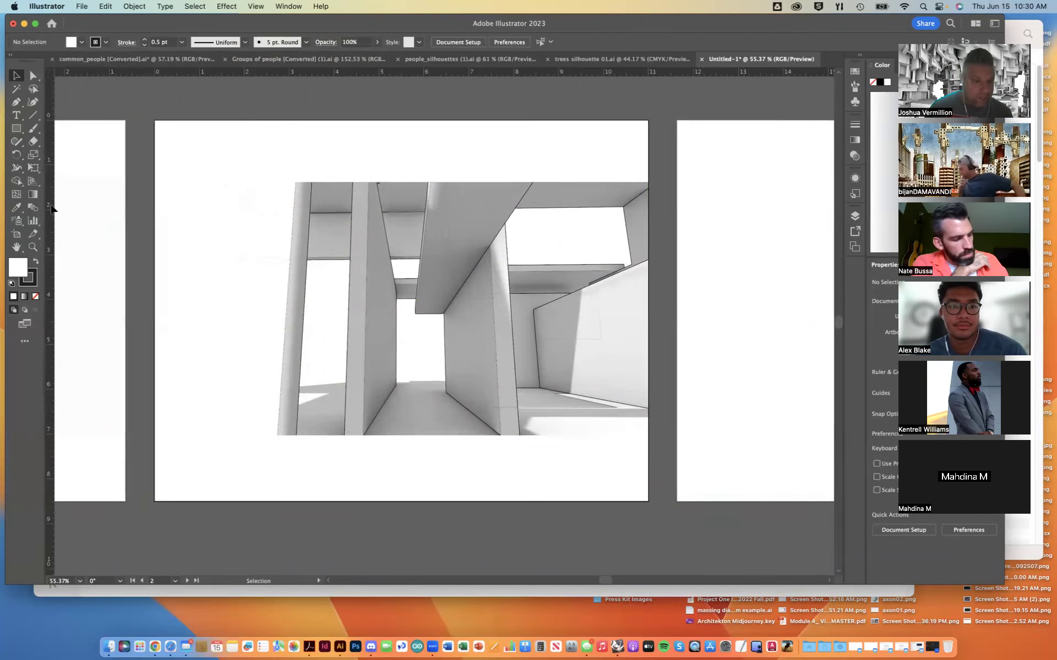
Pull trial vertical guides onto the artboards, then select and delete them
left_click_drag(53, 251, 266, 245)
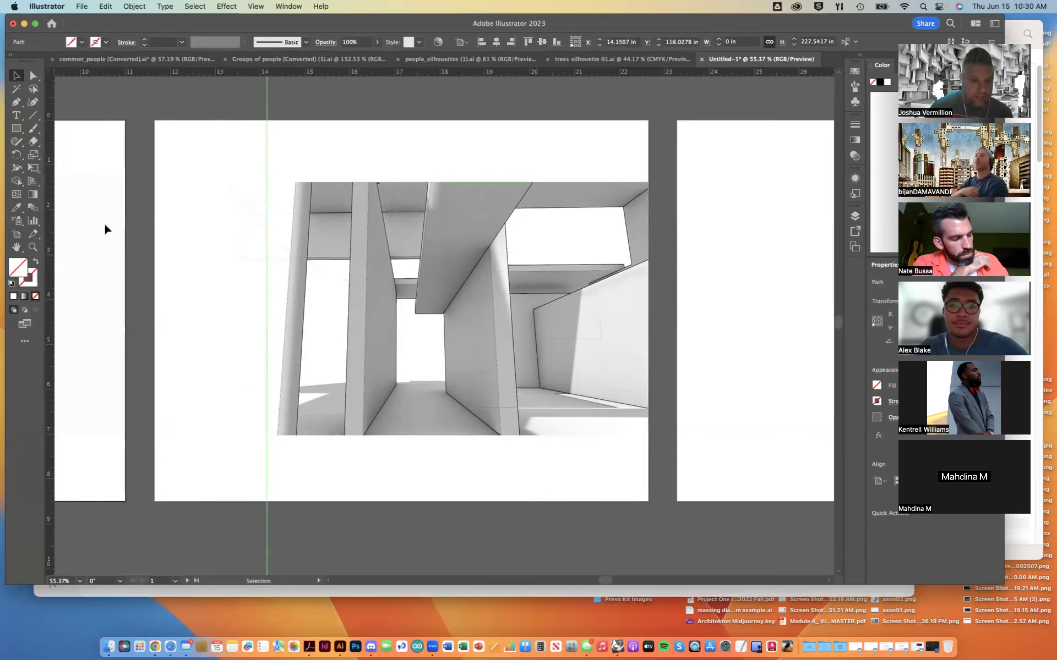
left_click_drag(51, 224, 458, 245)
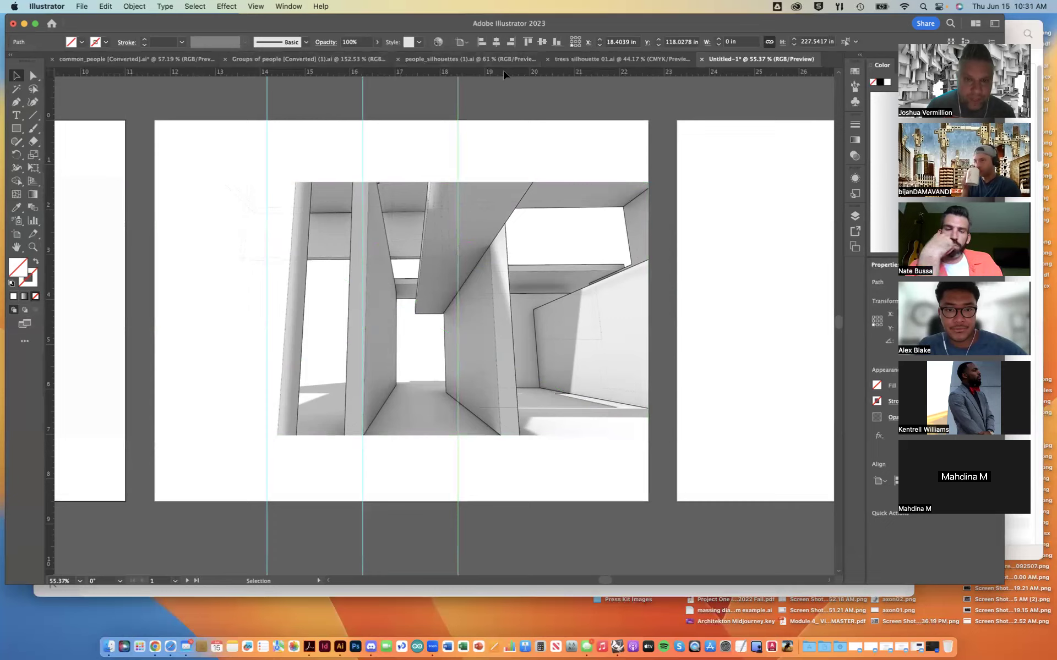
left_click_drag(478, 99, 237, 107)
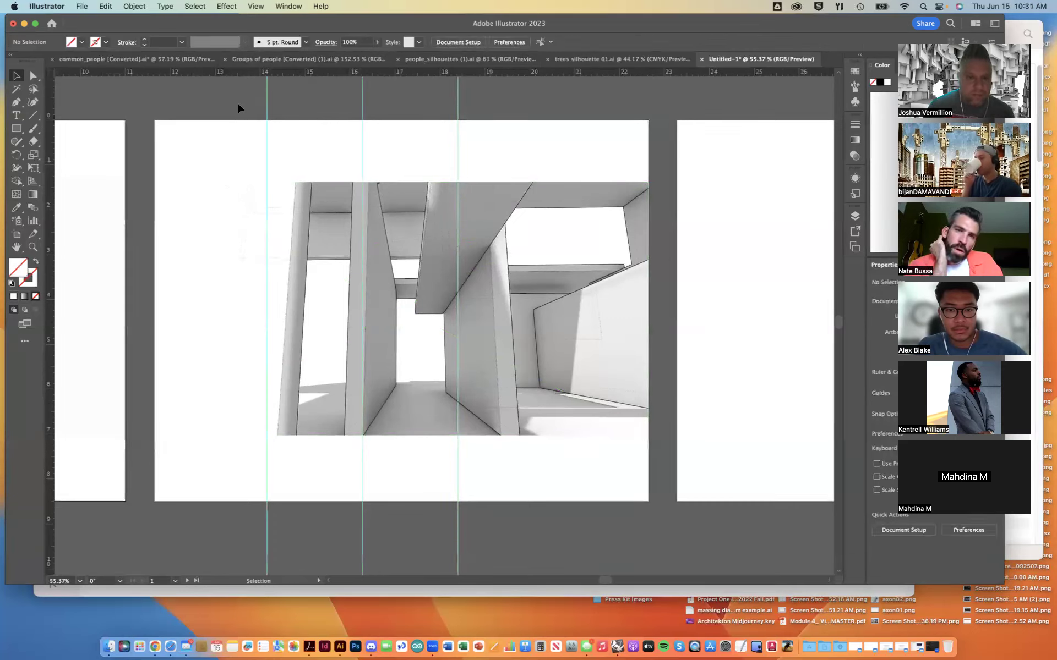
key("Delete")
Drag a horizontal guide down to the render's horizon height near the 5-inch mark
left_click_drag(474, 72, 461, 340)
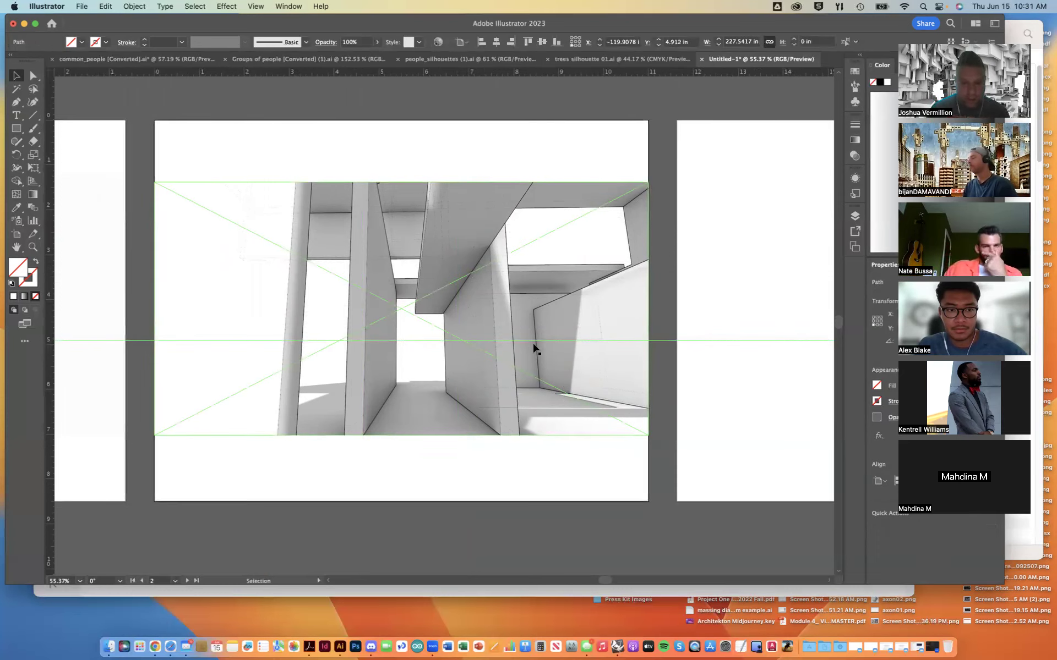
left_click_drag(670, 345, 667, 340)
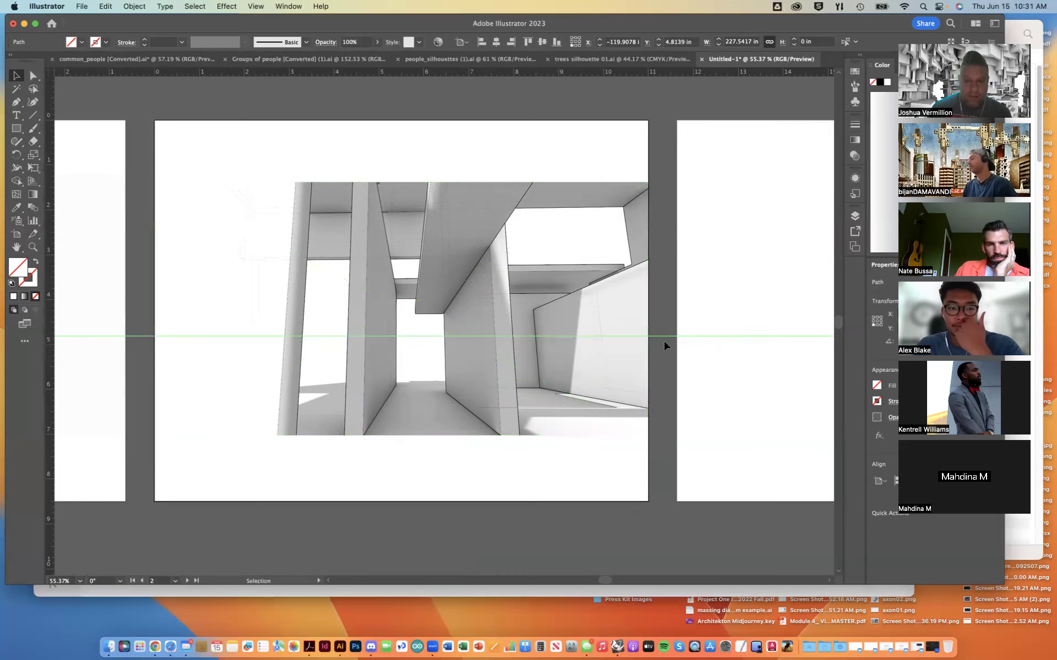
left_click(255, 6)
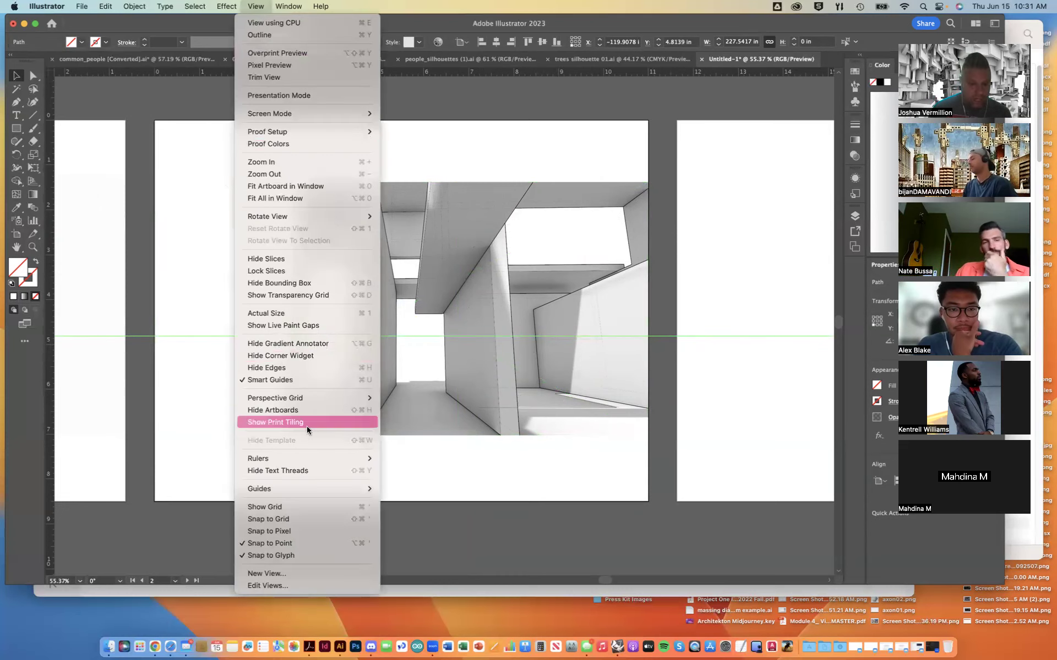
Browse the people_silhouettes and common_people files, ending on the Groups of people sheet
mouse_move(309, 489)
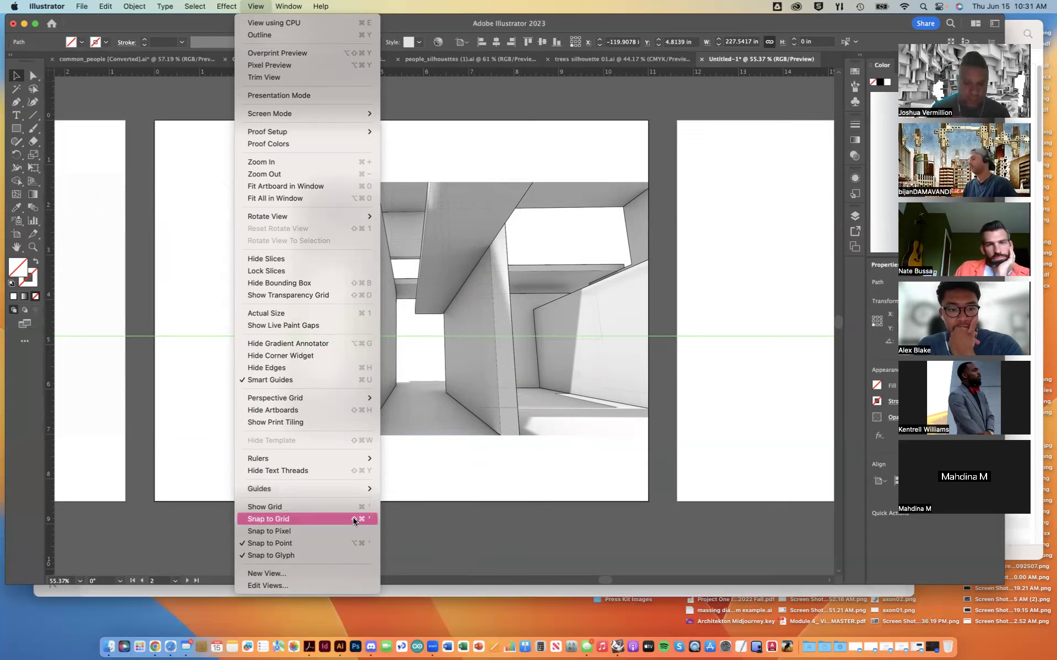
left_click(659, 225)
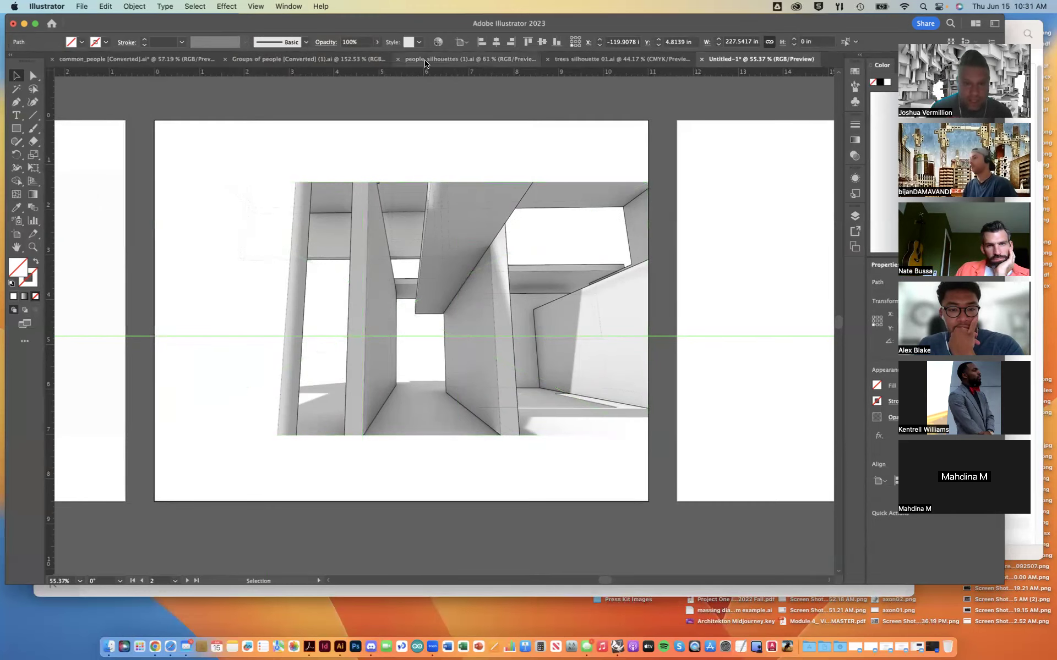
left_click(442, 60)
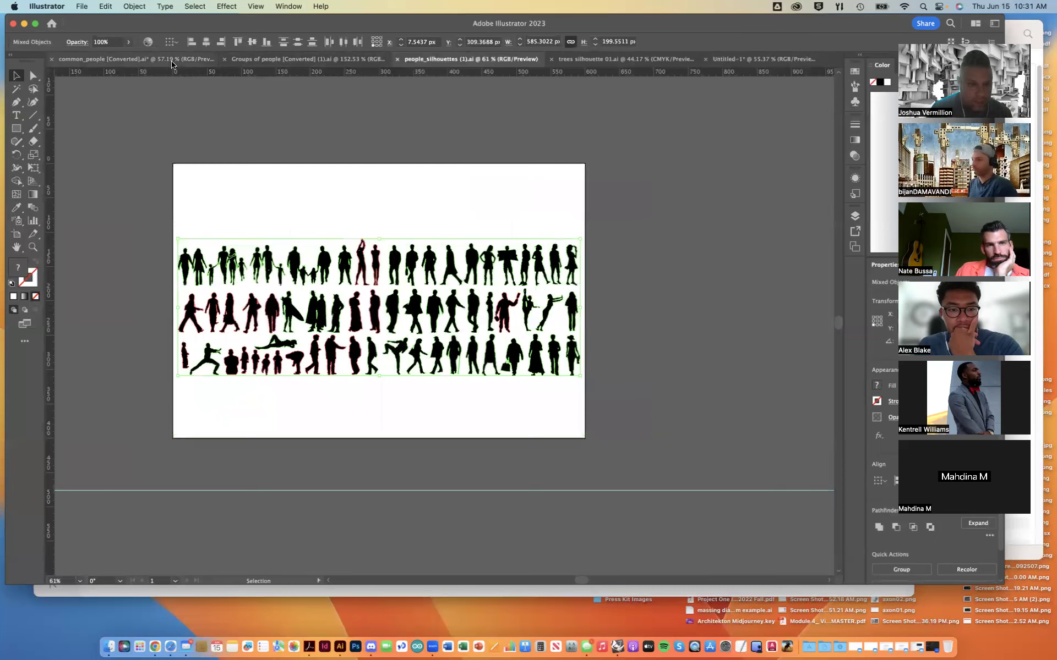
left_click(137, 59)
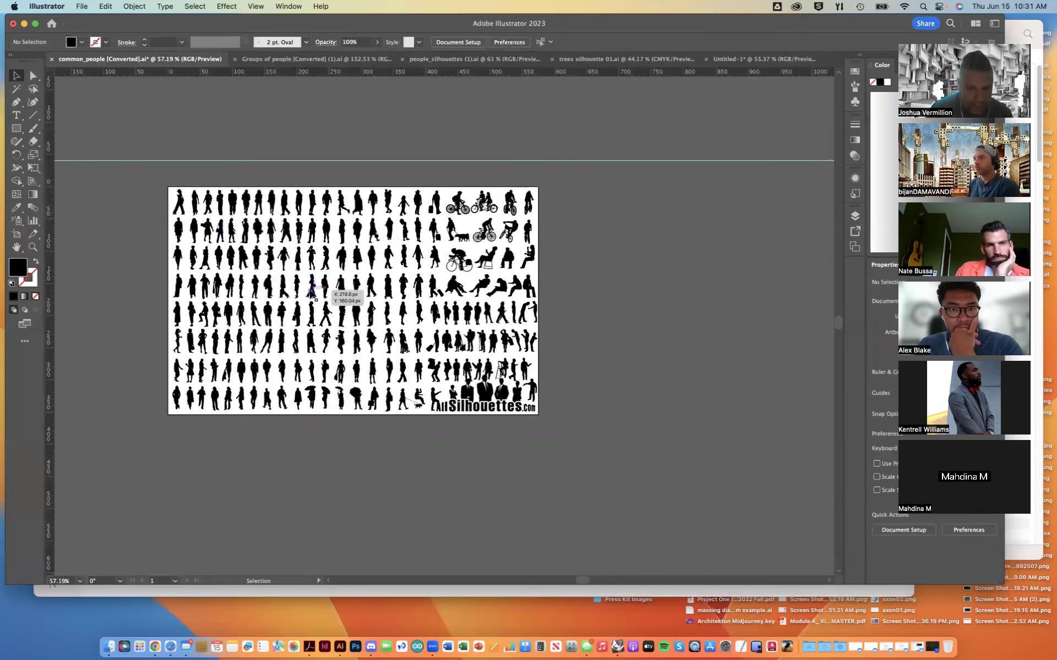
scroll(254, 273, "up", 6)
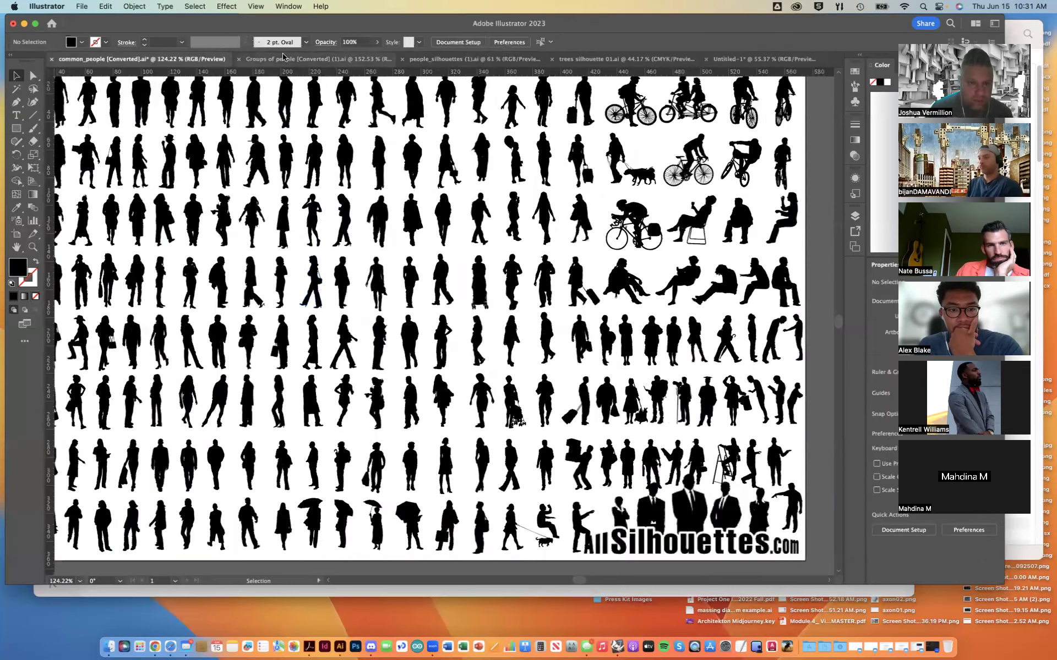
left_click(300, 59)
scroll(360, 194, "down", 5)
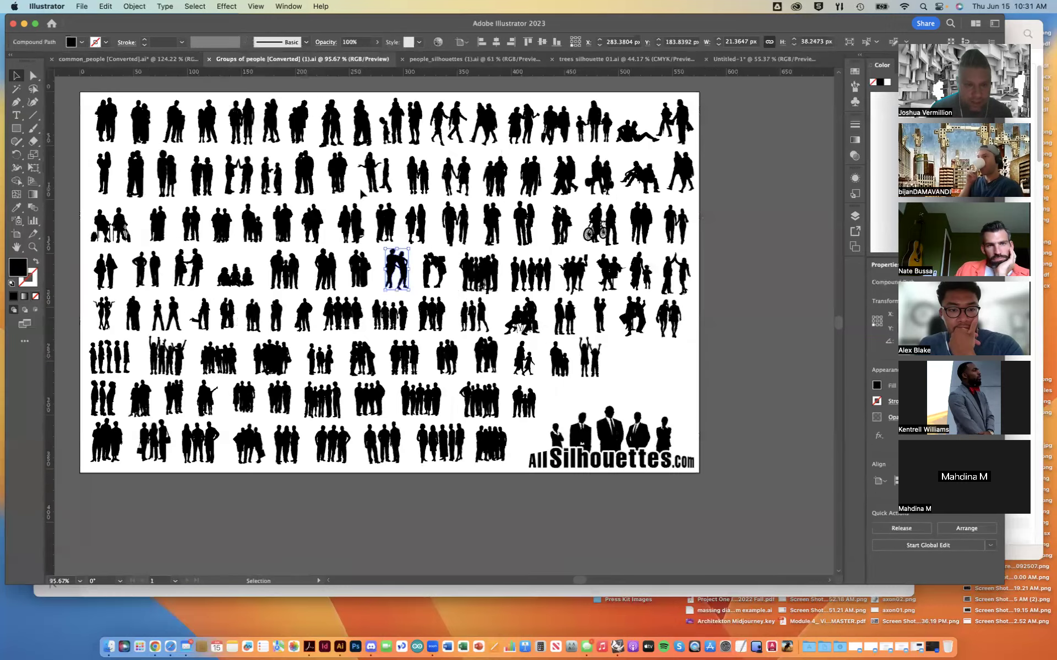
scroll(361, 193, "up", 1)
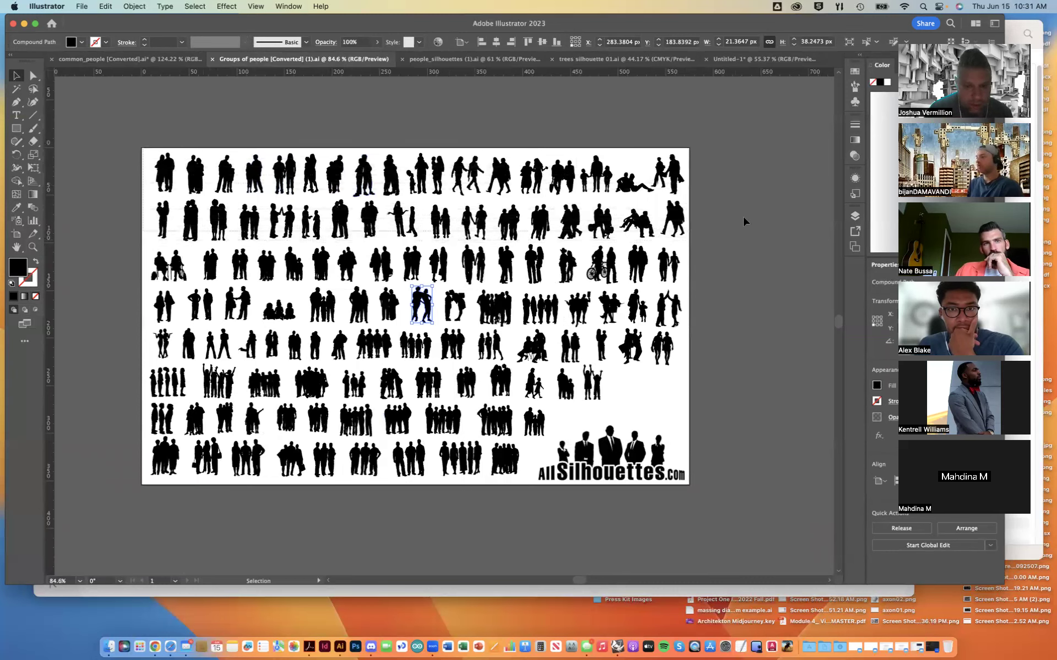
Select the top two rows of group silhouettes and paste them into Untitled-1
left_click_drag(746, 209, 748, 241)
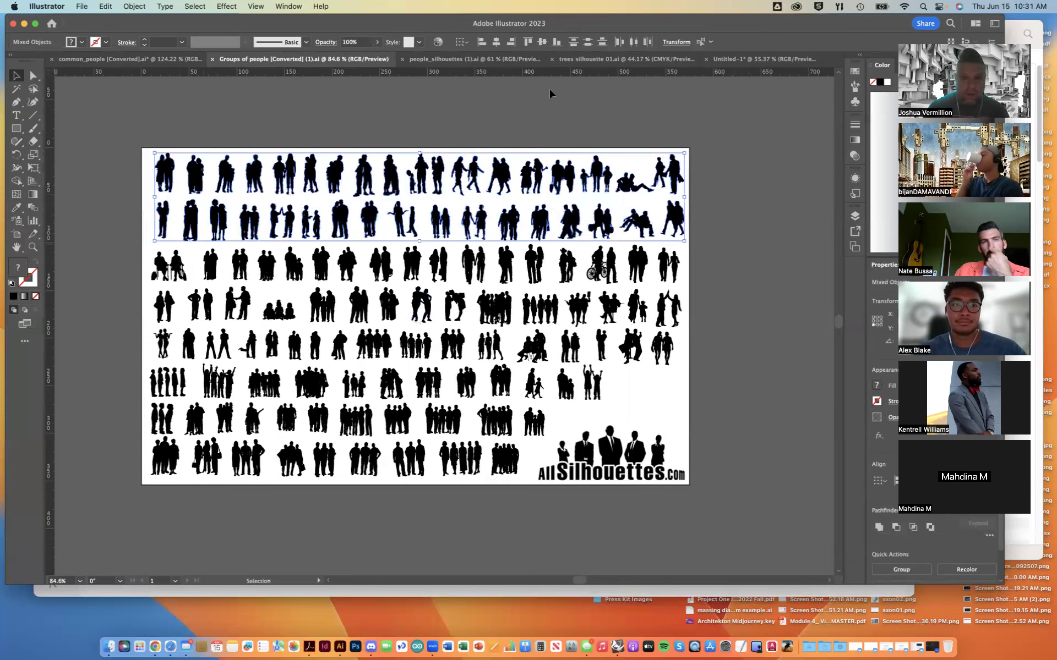
left_click(739, 61)
key("super+v")
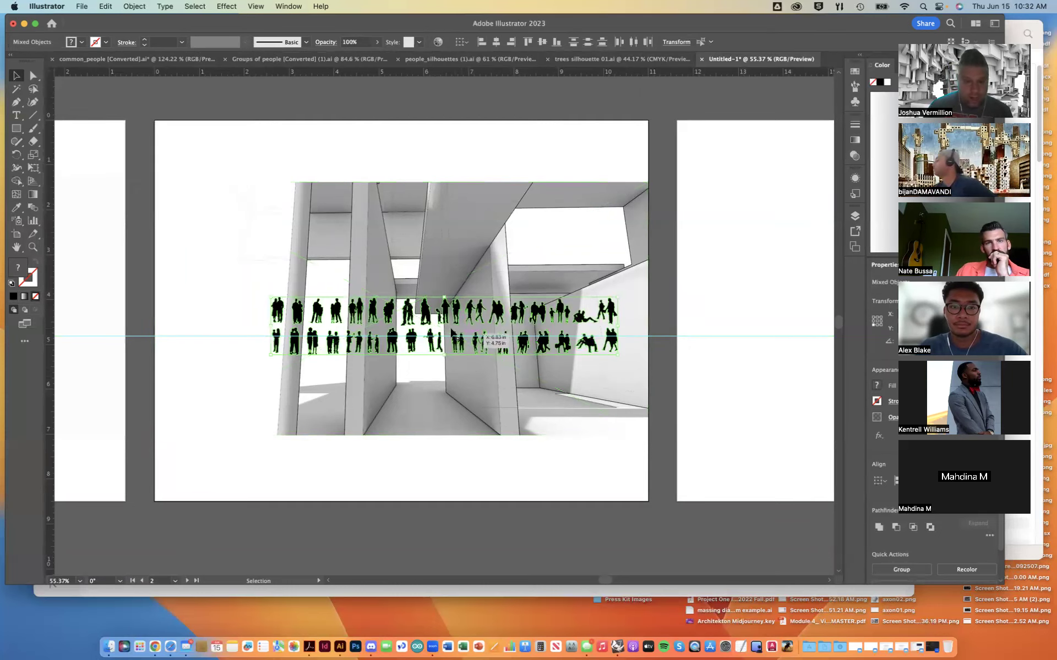
Park the pasted silhouettes below the render and enlarge a couple in the central corridor
left_click_drag(442, 311, 428, 486)
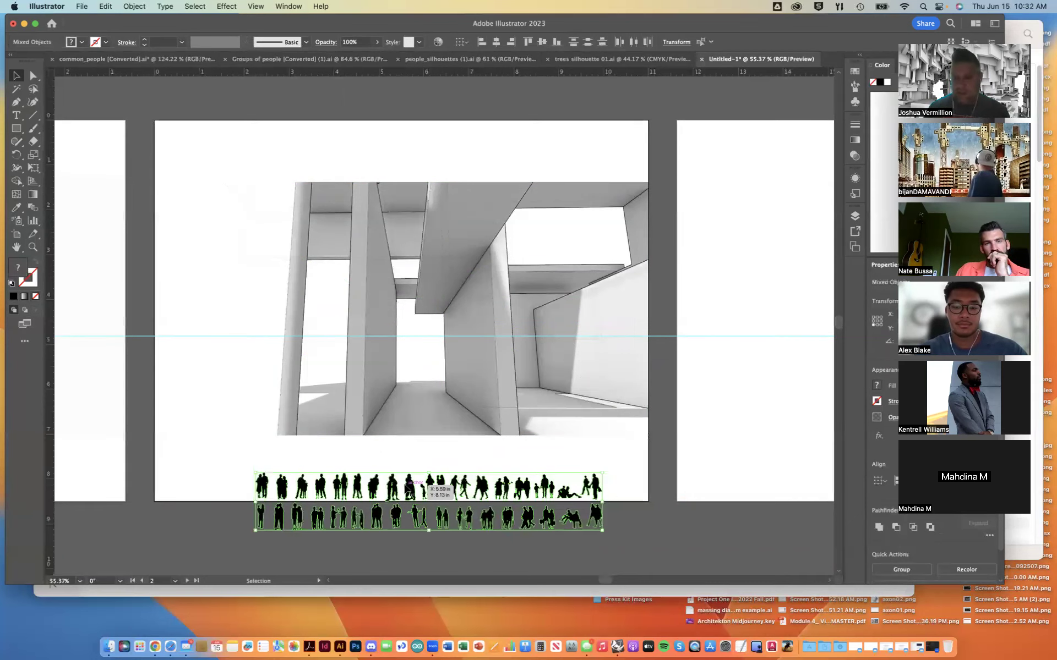
left_click(213, 480)
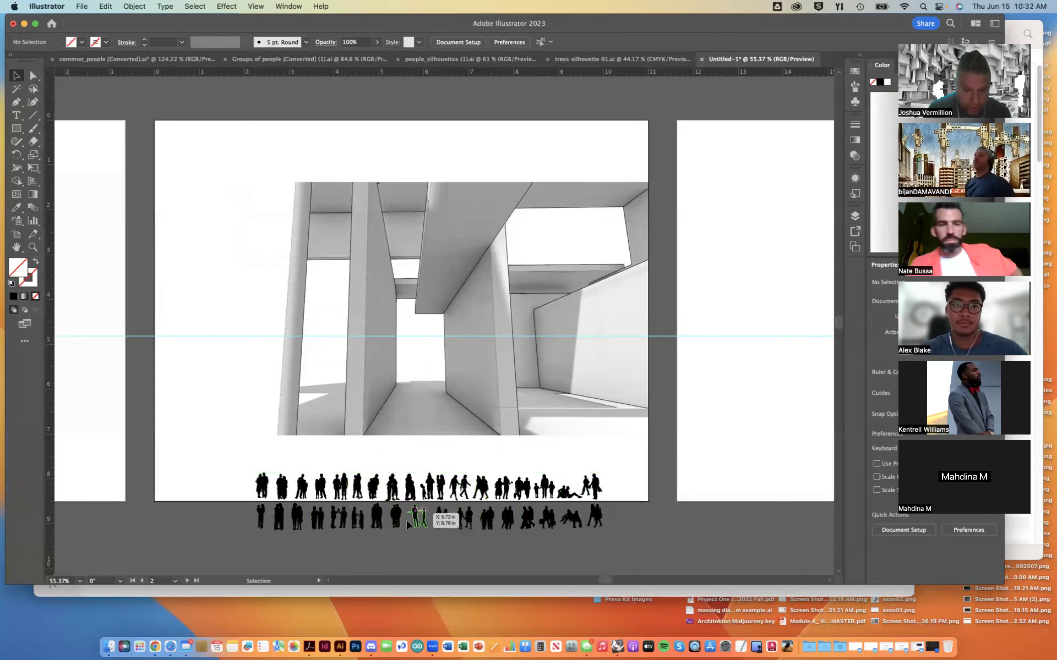
left_click_drag(283, 487, 429, 344)
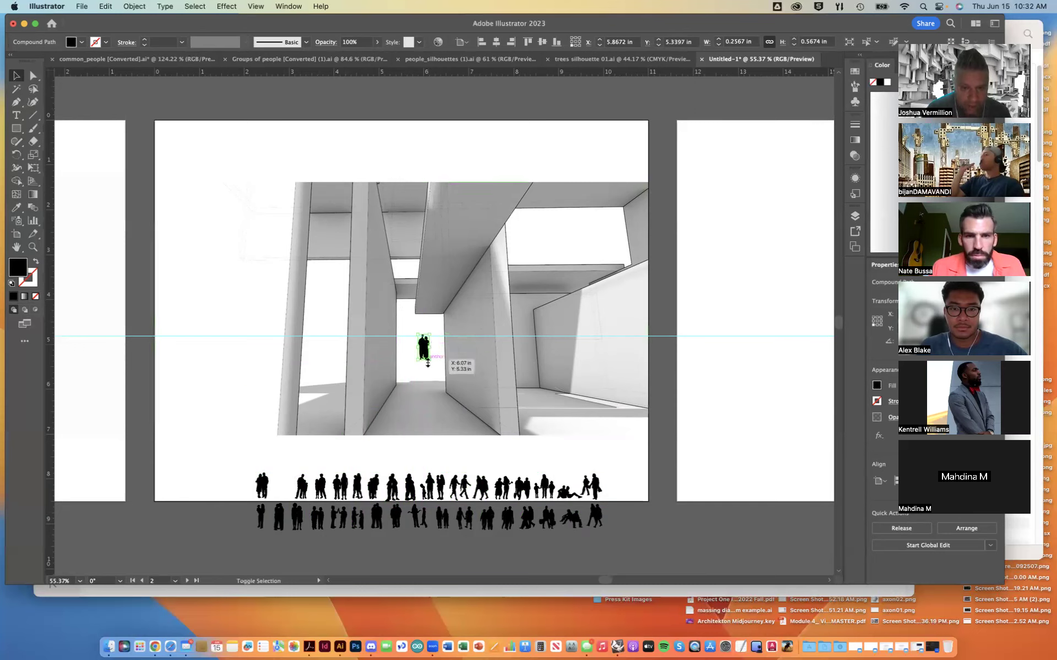
left_click_drag(429, 362, 464, 418)
key("shift+Up")
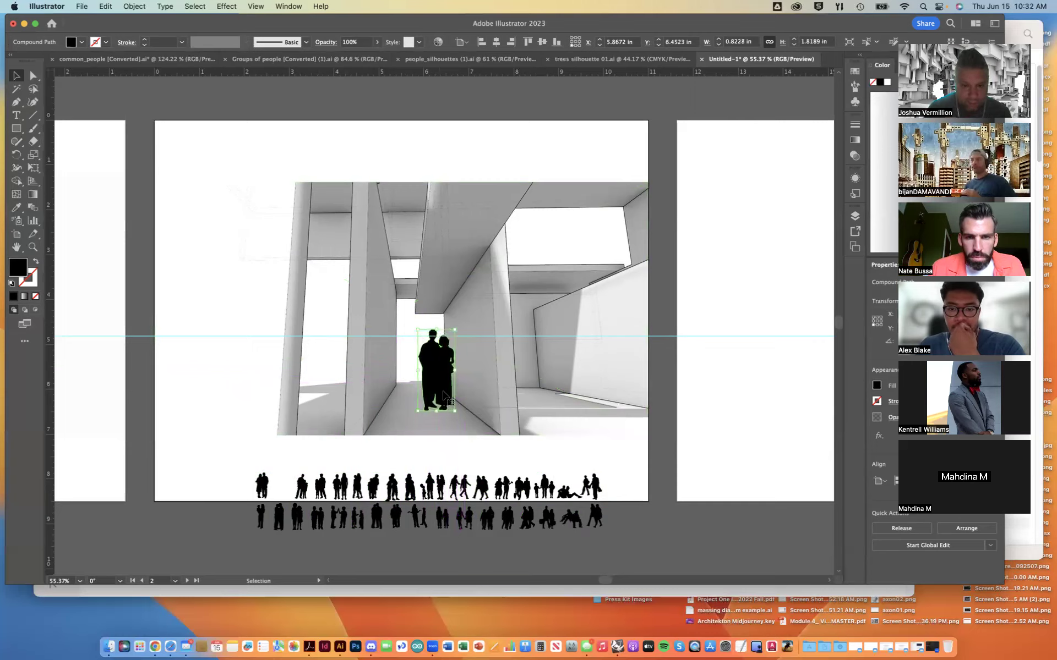
key("shift+Right")
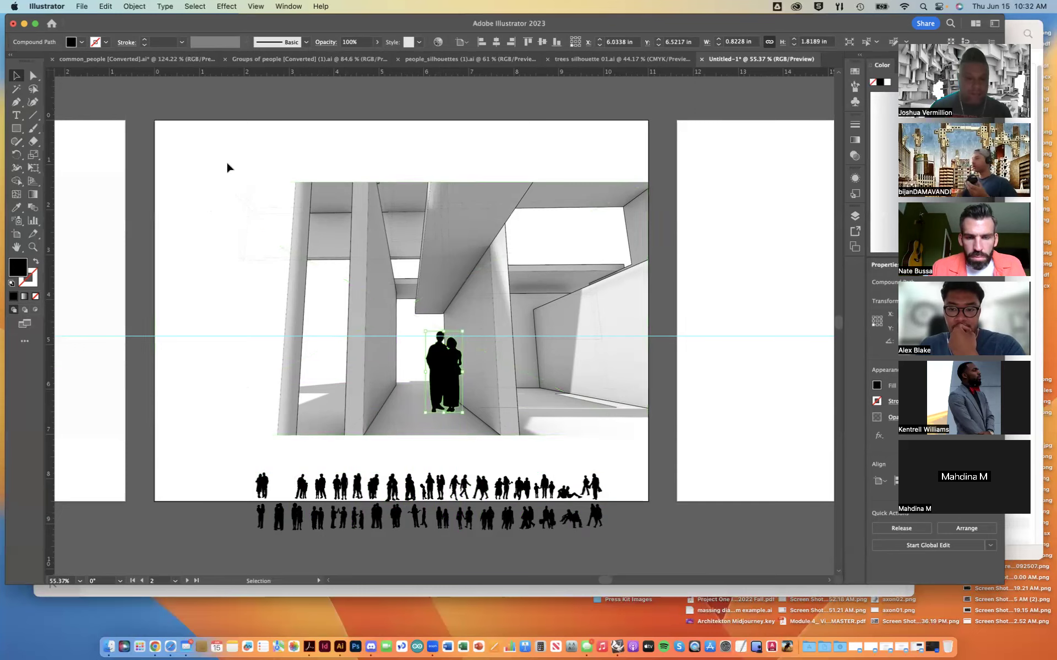
left_click(223, 100)
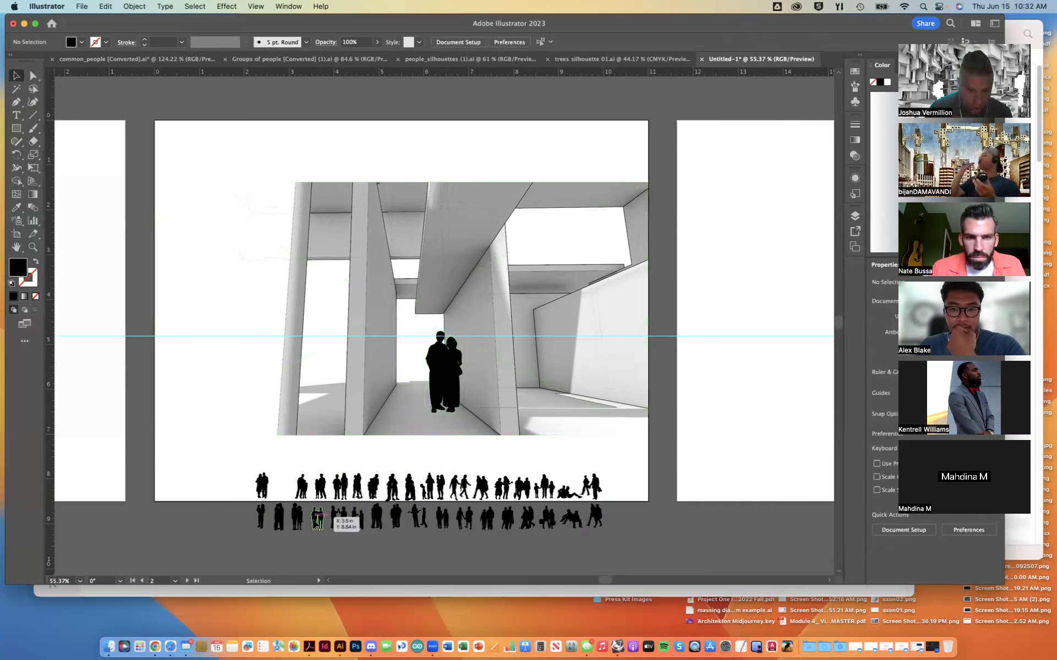
Place a smaller two-person silhouette beside the couple, deleting an unwanted one
left_click_drag(297, 520, 420, 370)
left_click(140, 362)
key("Delete")
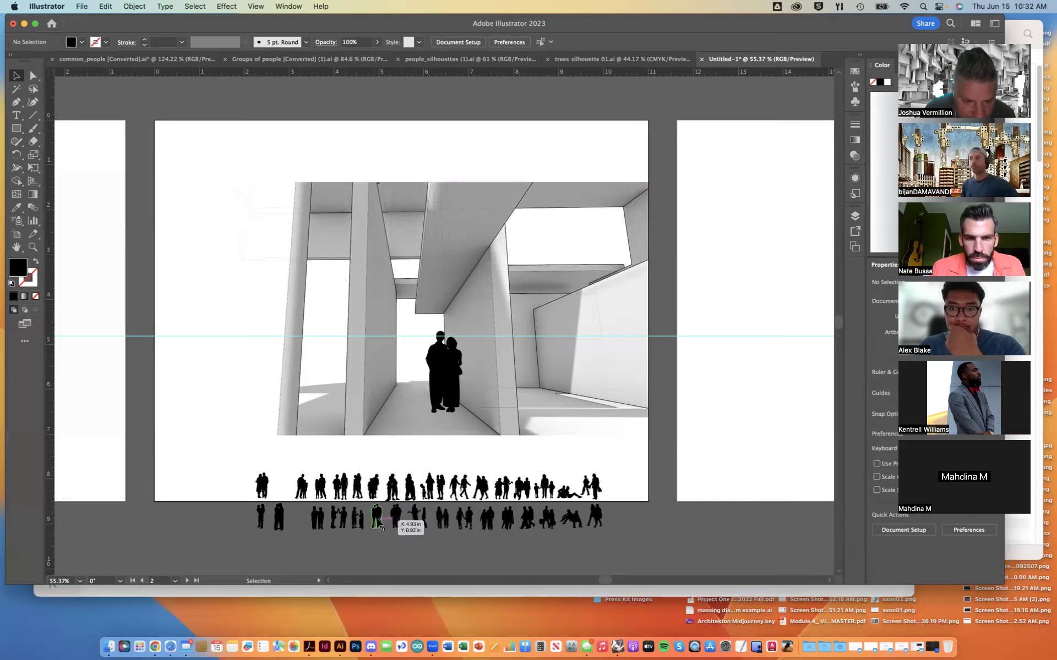
left_click_drag(376, 521, 422, 389)
key("shift+Left")
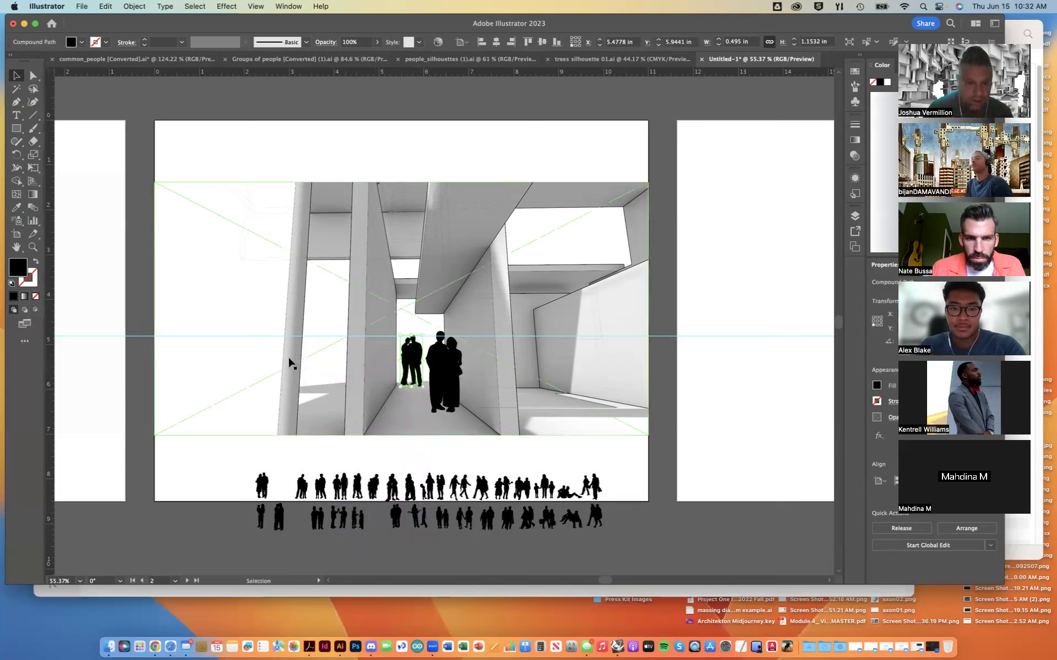
left_click(248, 336)
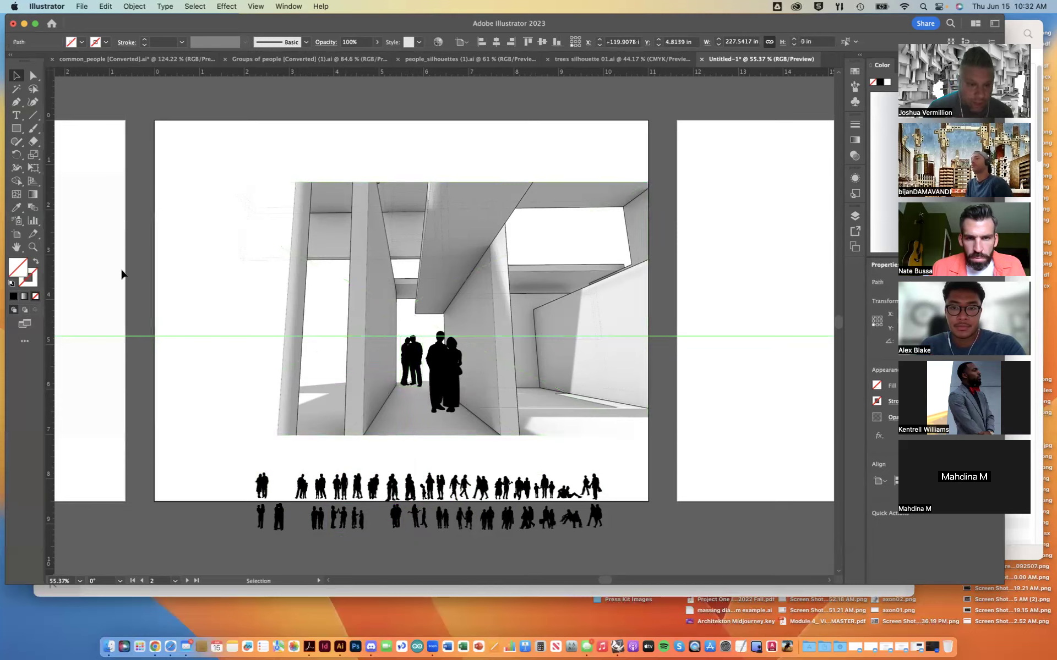
key("super+5")
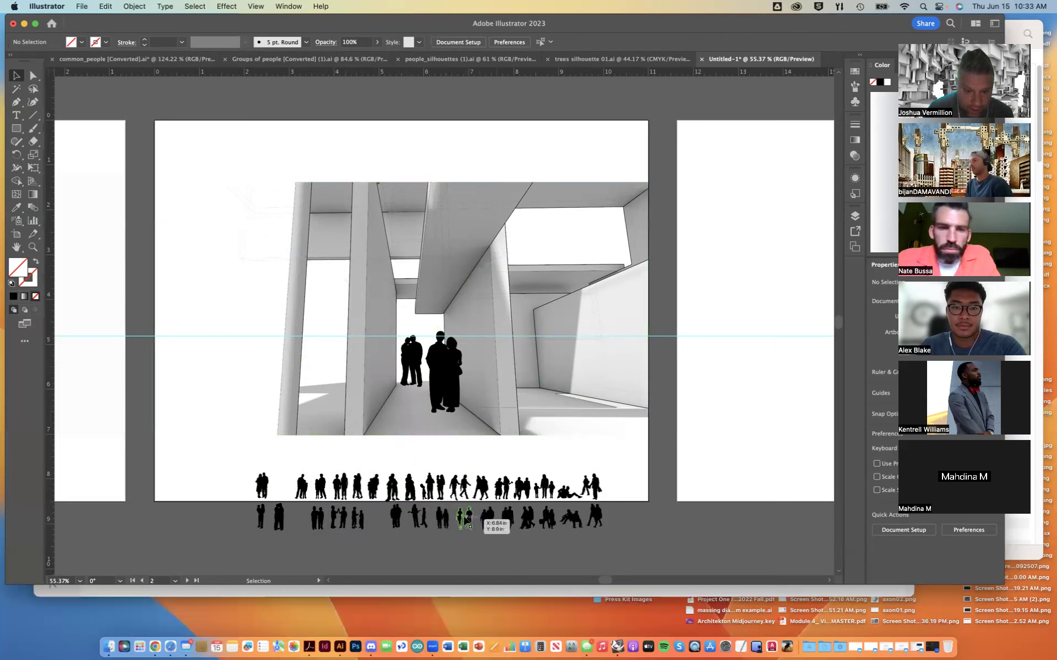
Place an enlarged hand-holding couple on the right side of the render
left_click_drag(468, 517, 551, 420)
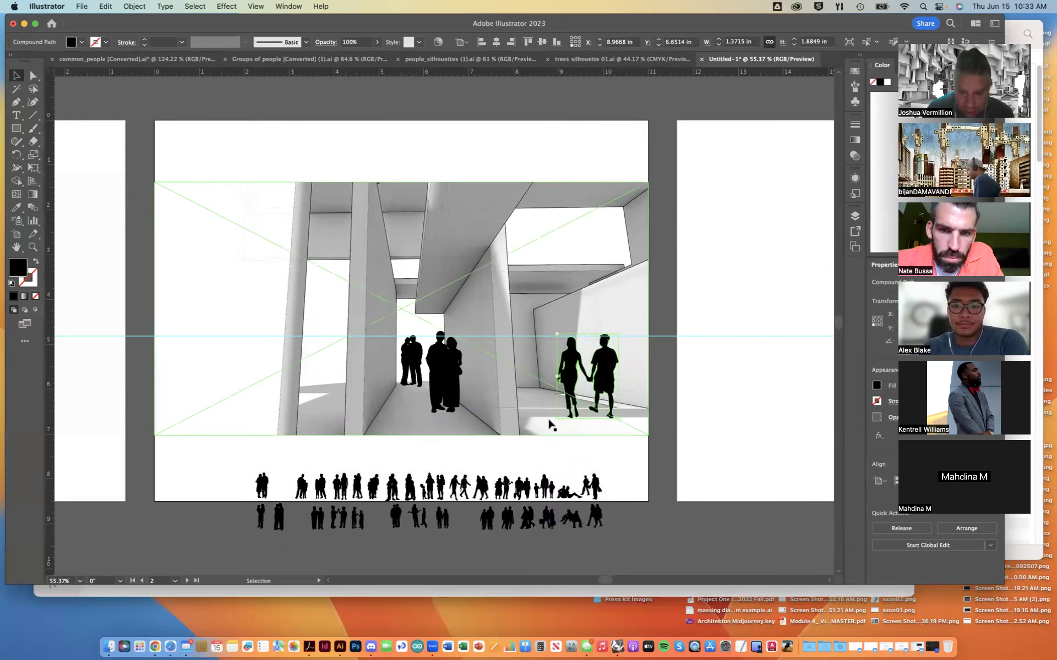
left_click_drag(558, 418, 545, 435)
key("Up")
key("Up")
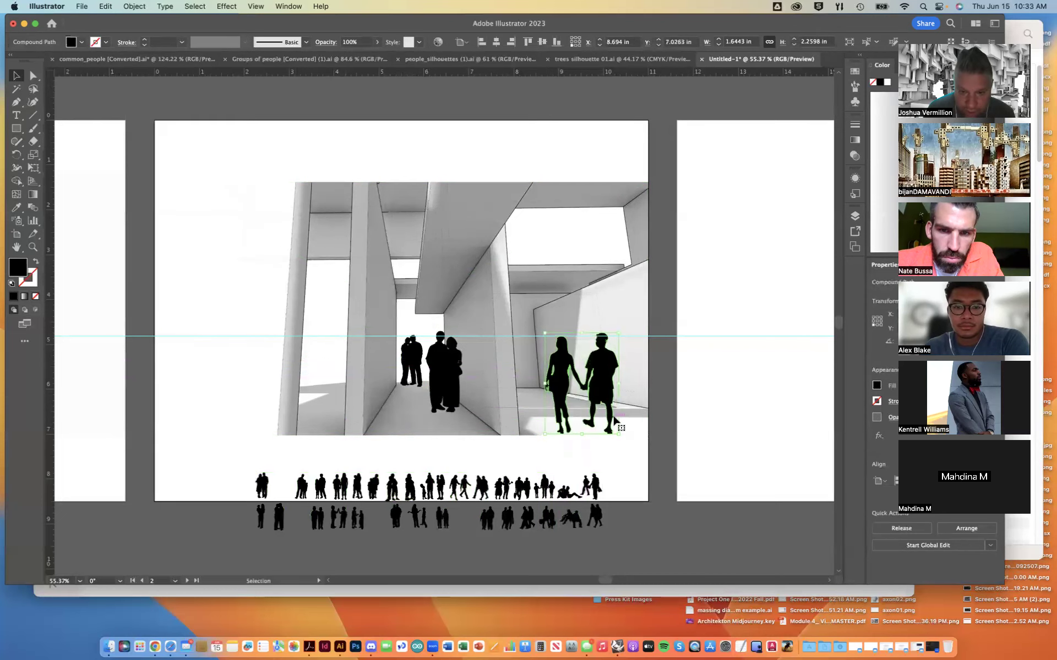
key("Up")
key("Up")
key("Up")
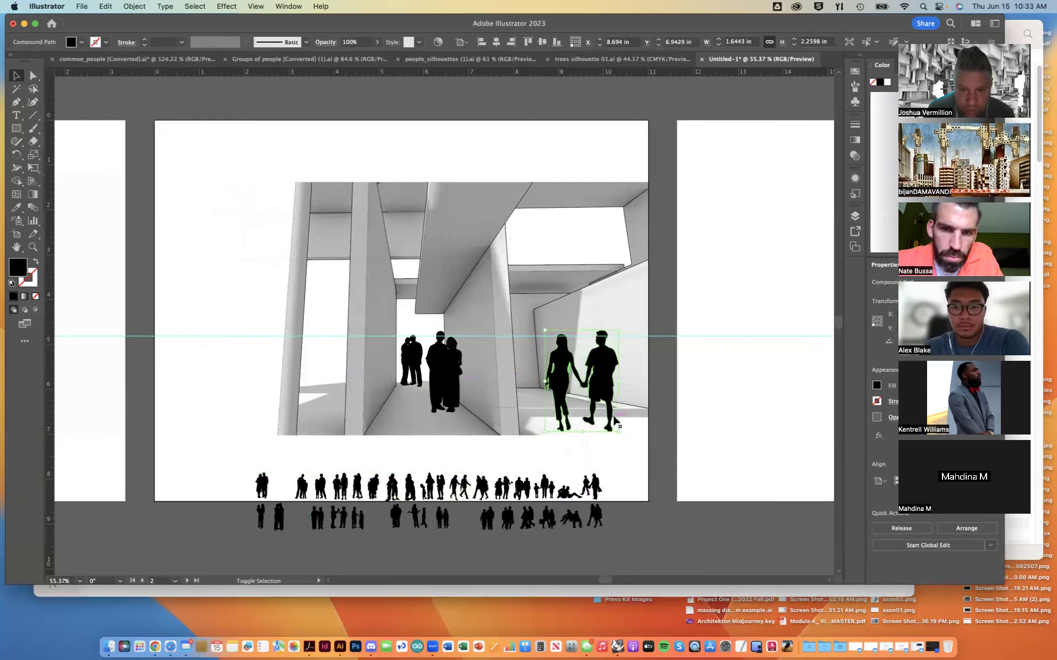
key("shift+Right")
key("shift+Right")
key("shift+Right")
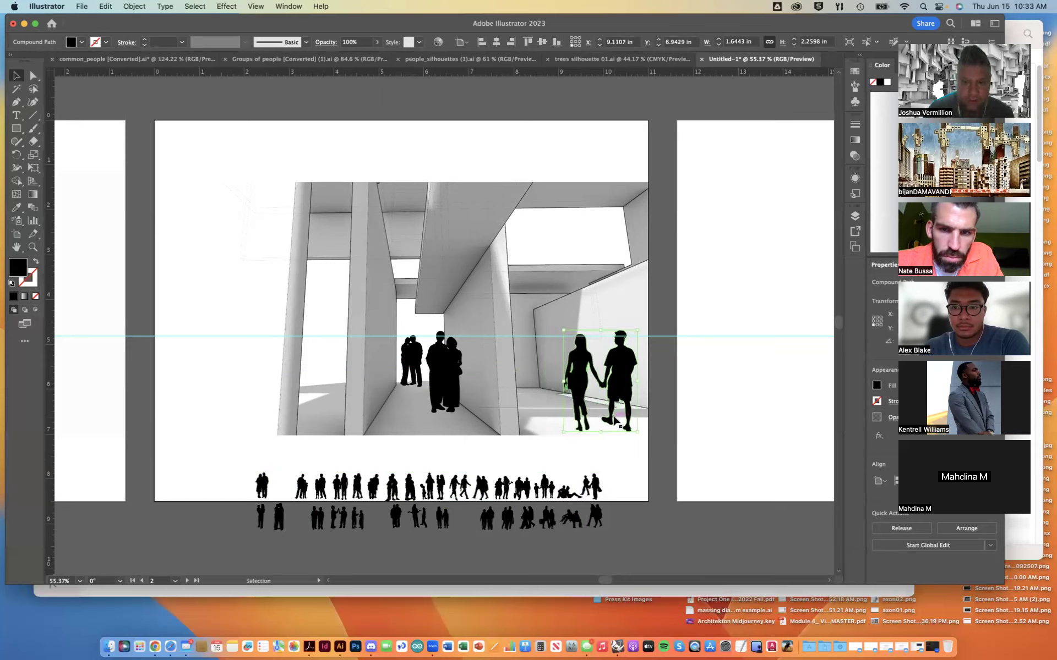
key("shift+Right")
left_click(667, 396)
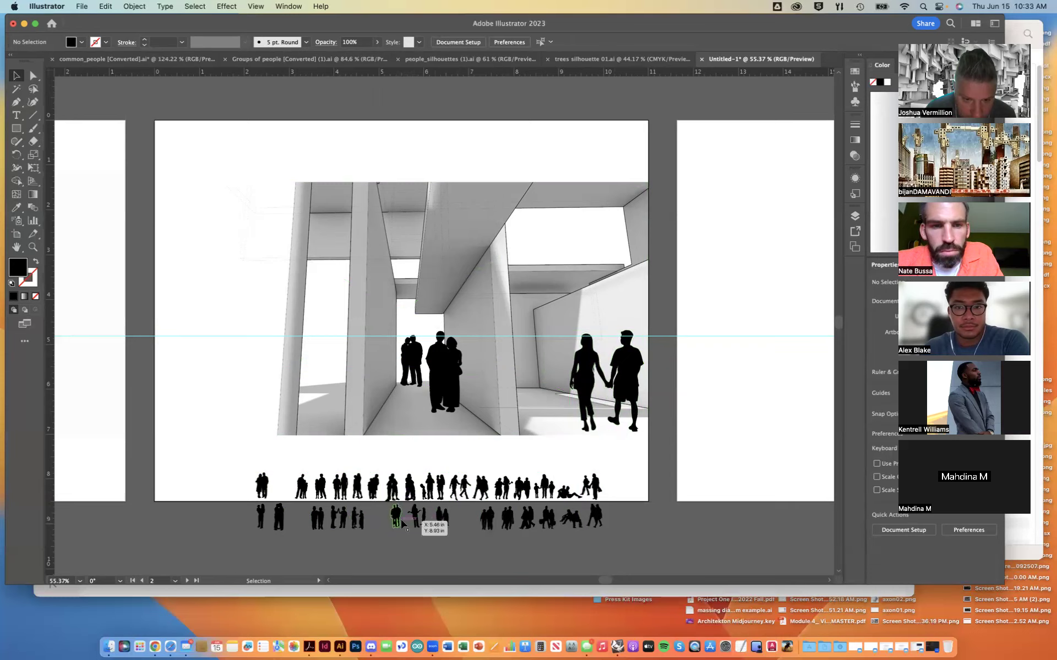
Add a slightly enlarged pair beside it, then switch to the people_silhouettes document
left_click_drag(406, 517, 567, 402)
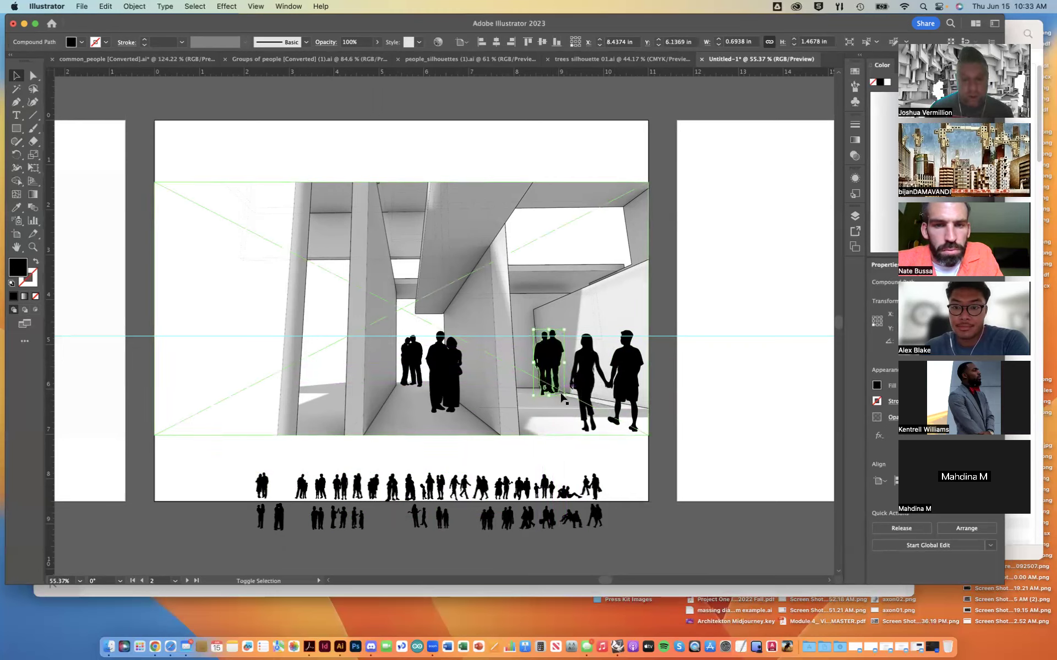
left_click_drag(561, 394, 591, 396)
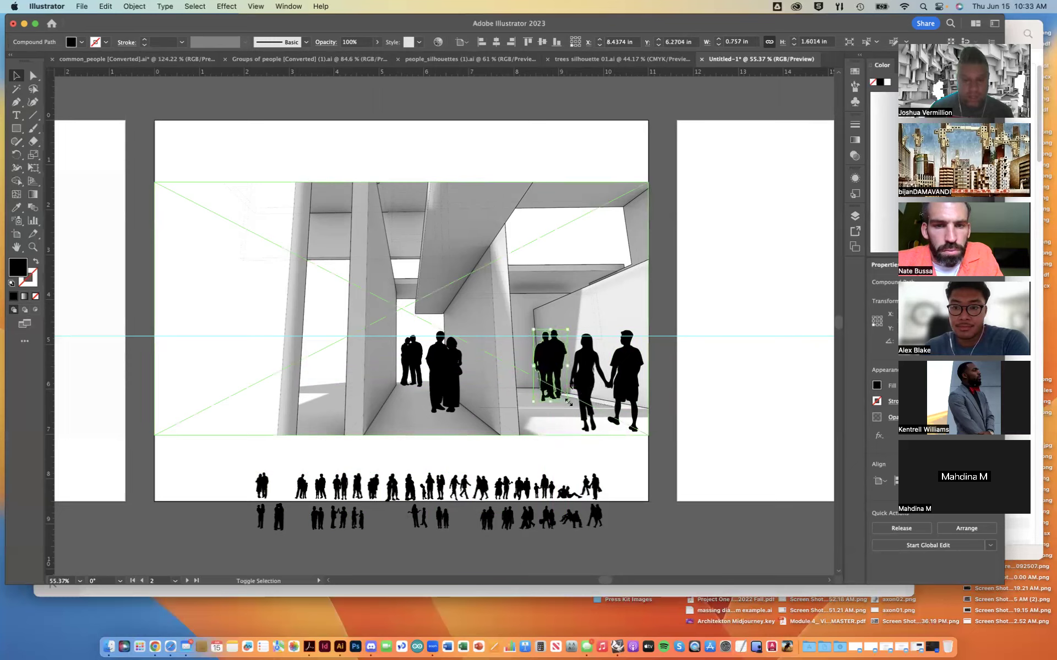
left_click(663, 279)
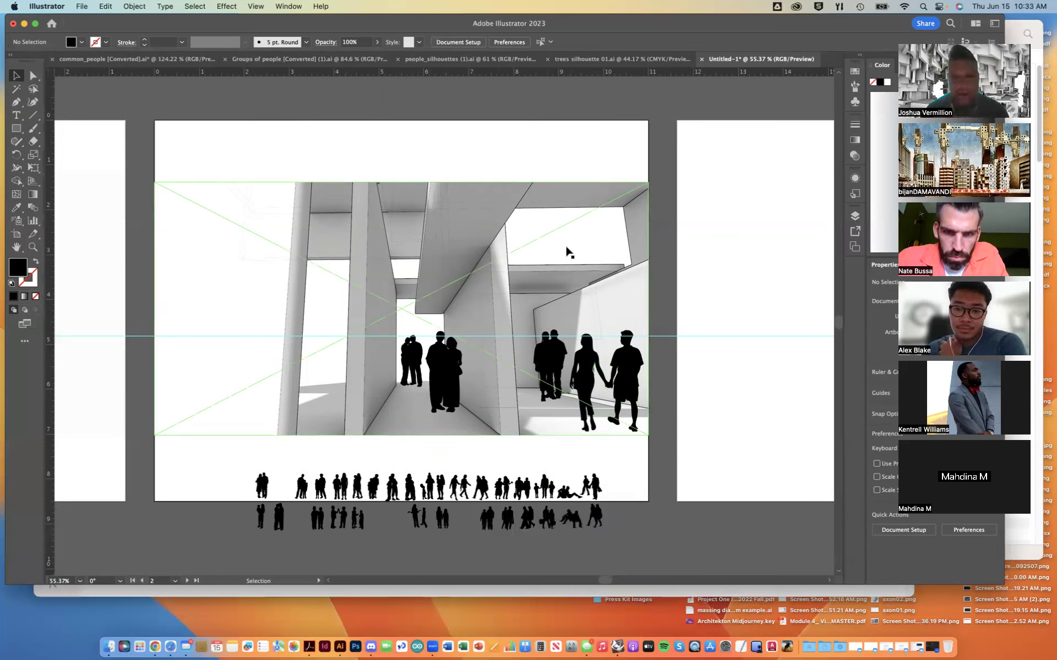
left_click(440, 59)
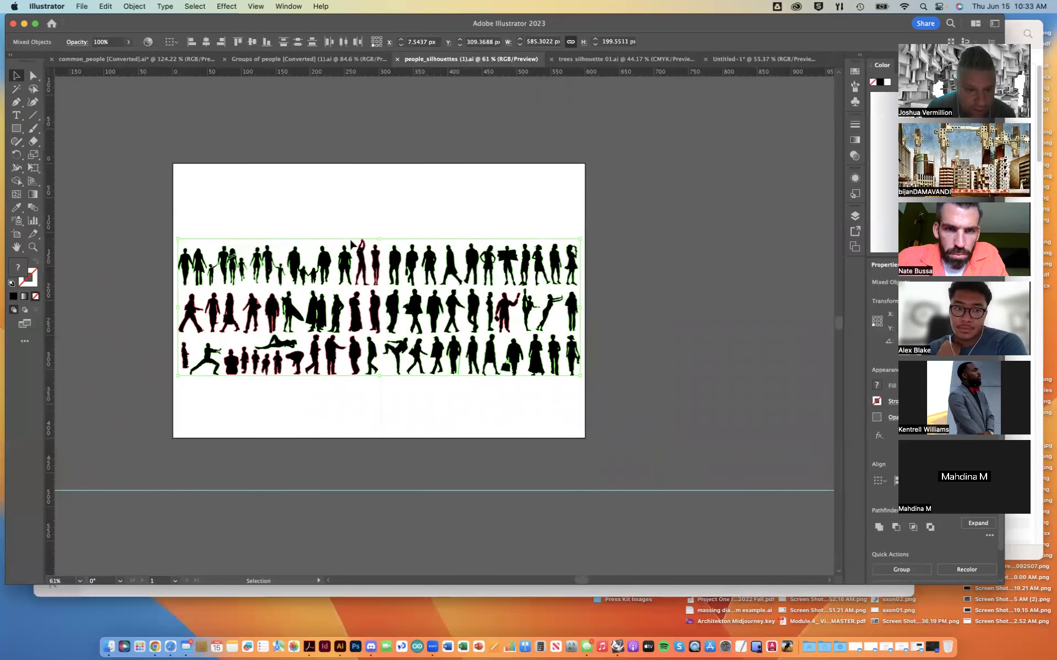
Select a standing figure on the common_people sheet and return to Untitled-1
left_click(327, 61)
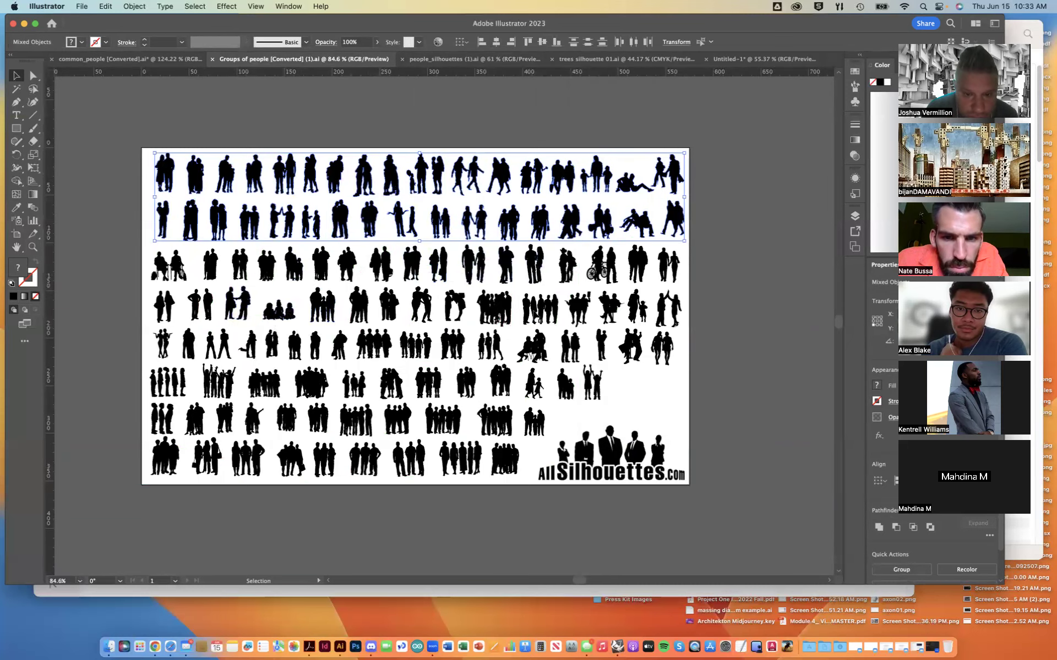
left_click(118, 60)
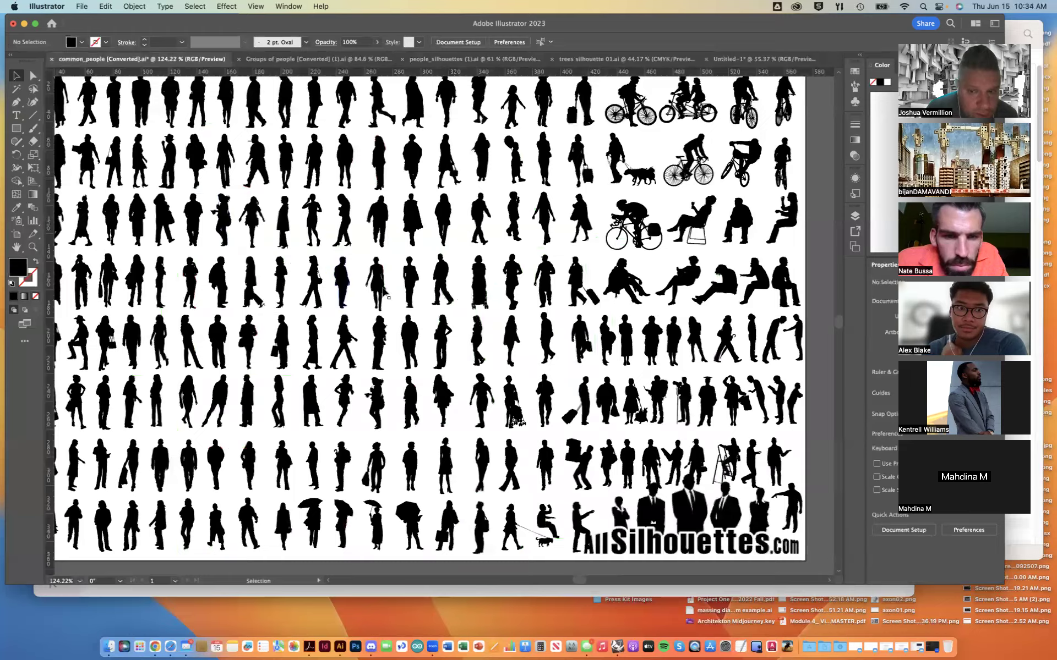
scroll(408, 311, "up", 2)
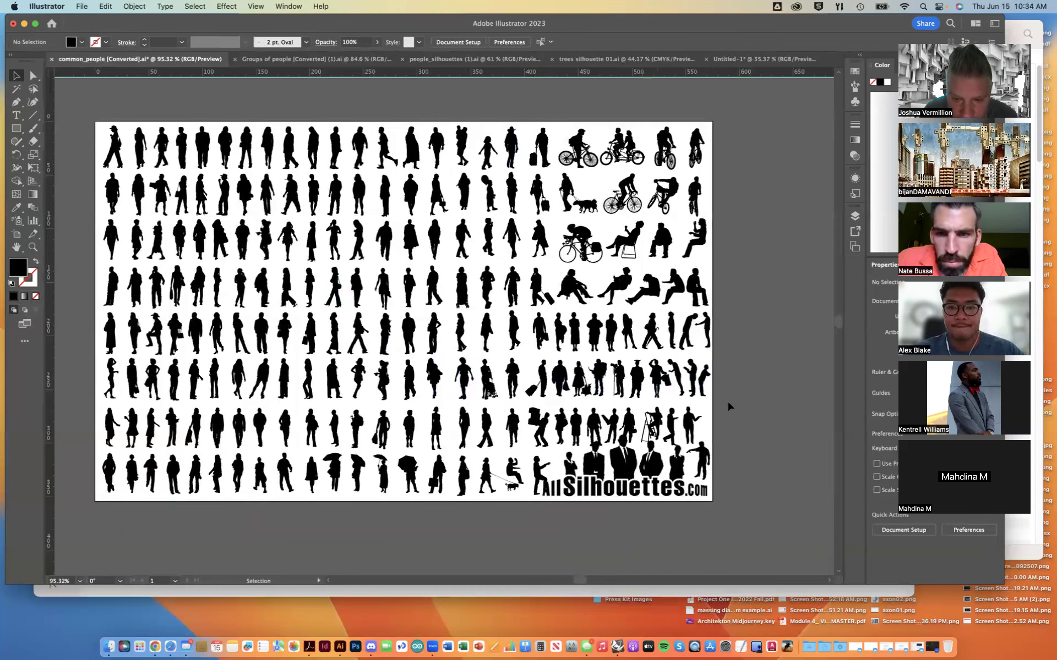
left_click(621, 425)
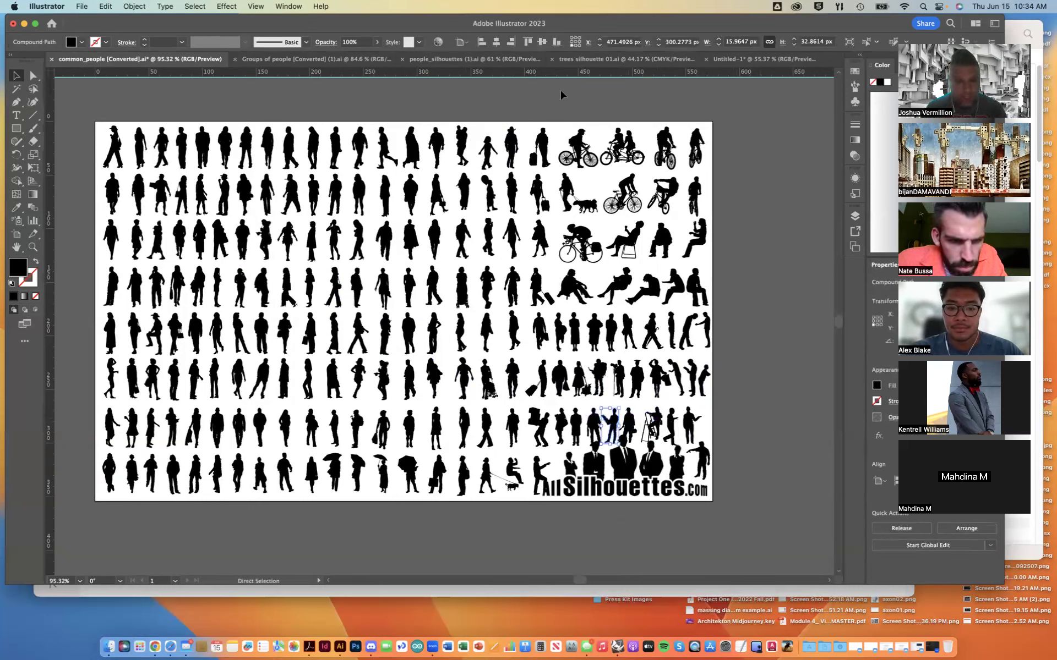
left_click(744, 59)
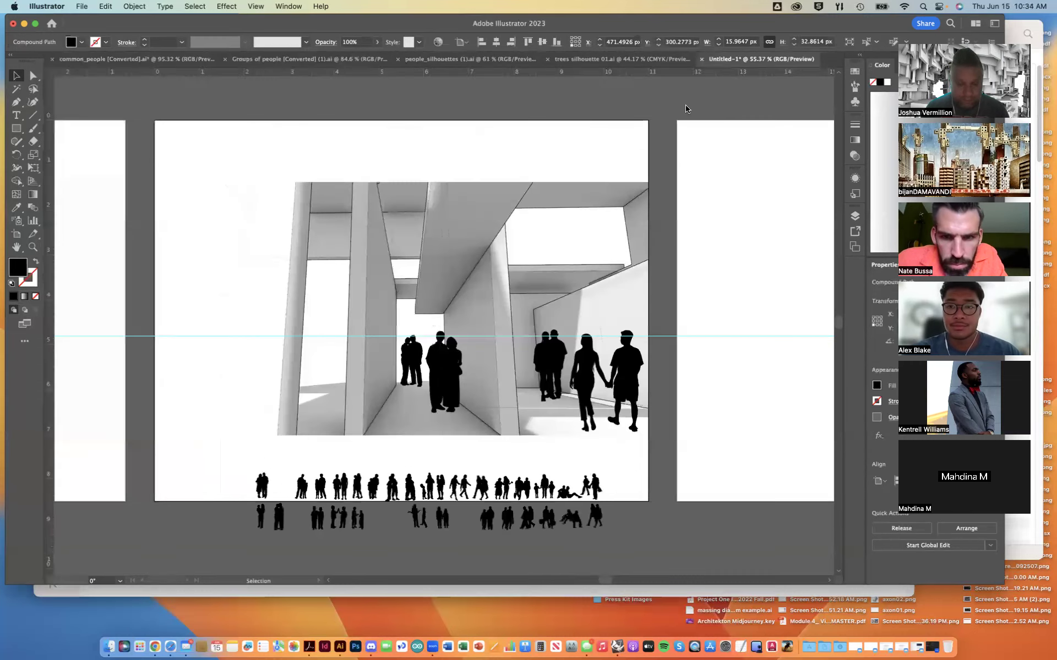
Move the figure into the upper opening and scale it down to stand on the ledge
left_click_drag(450, 335, 762, 244)
left_click_drag(804, 289, 806, 311)
left_click_drag(775, 256, 572, 256)
left_click_drag(583, 299, 543, 229)
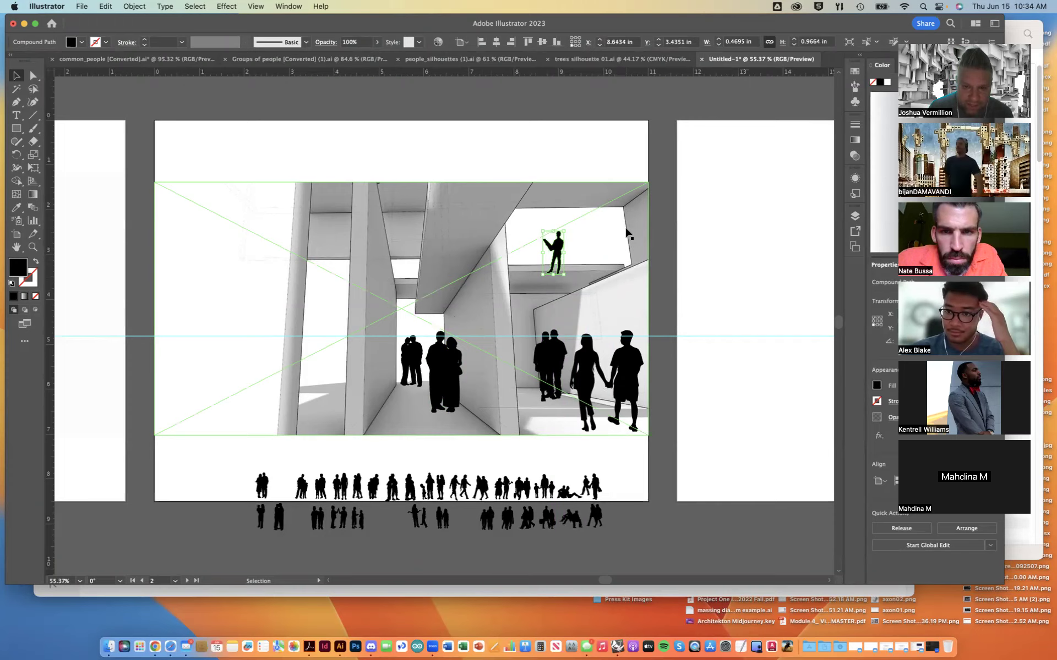
left_click_drag(558, 242, 559, 242)
scroll(566, 274, "up", 10)
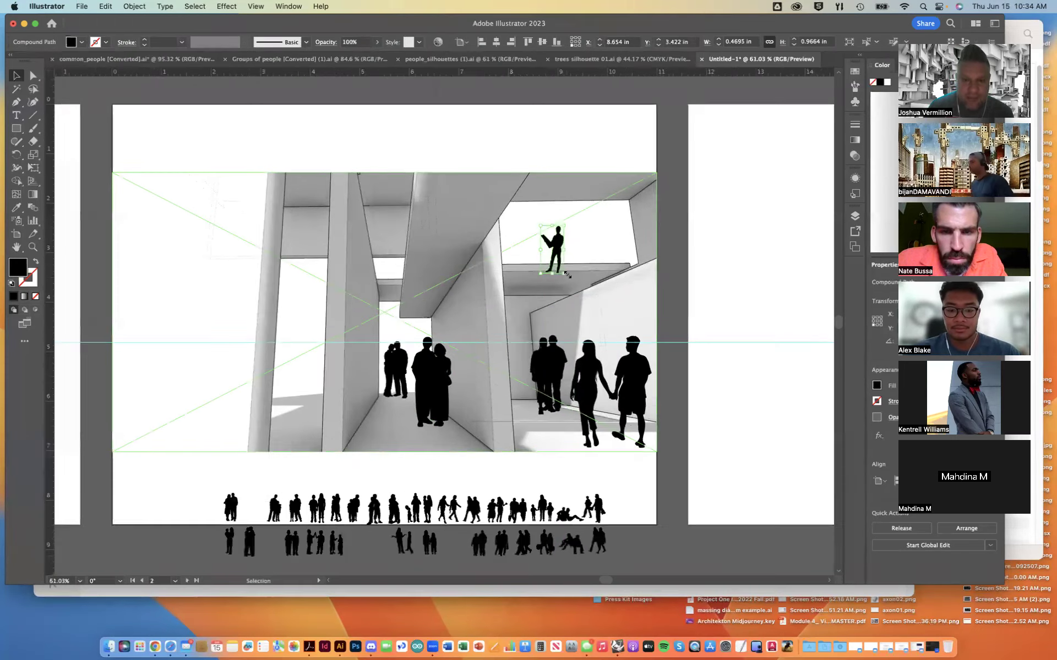
scroll(563, 268, "down", 4)
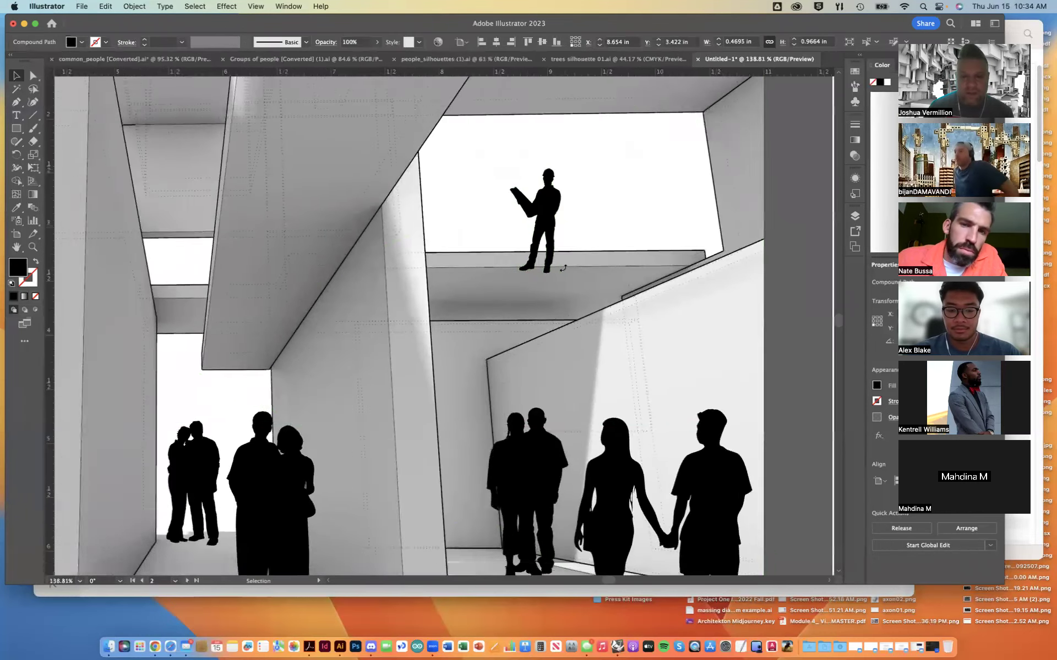
Draw a four-point Pen shape around the ledge figure's upper body
left_click(636, 231)
key("p")
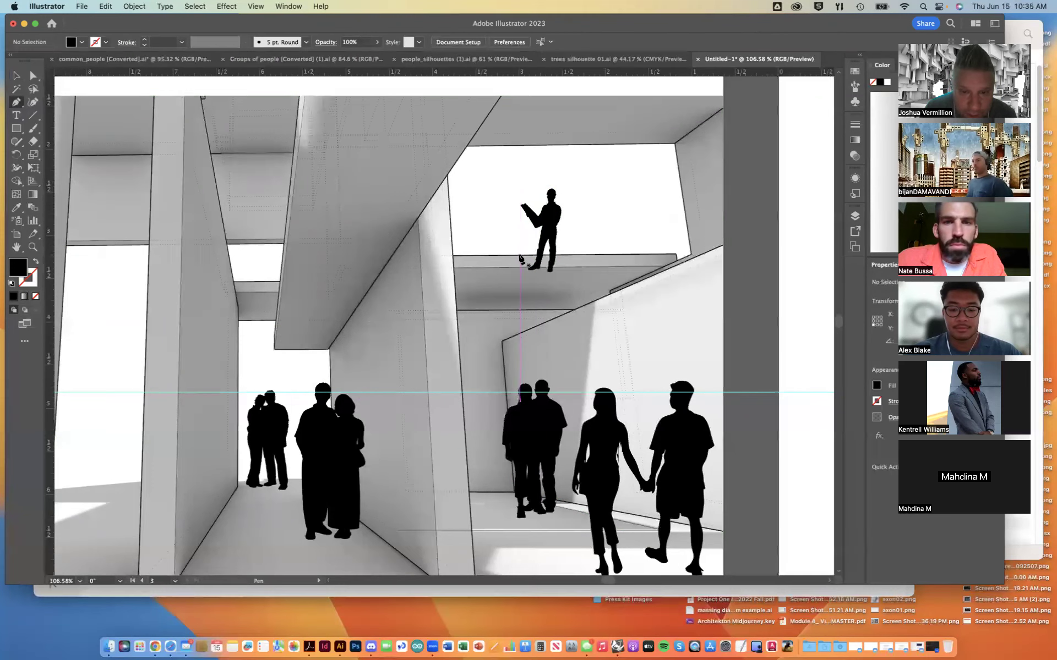
left_click(519, 256)
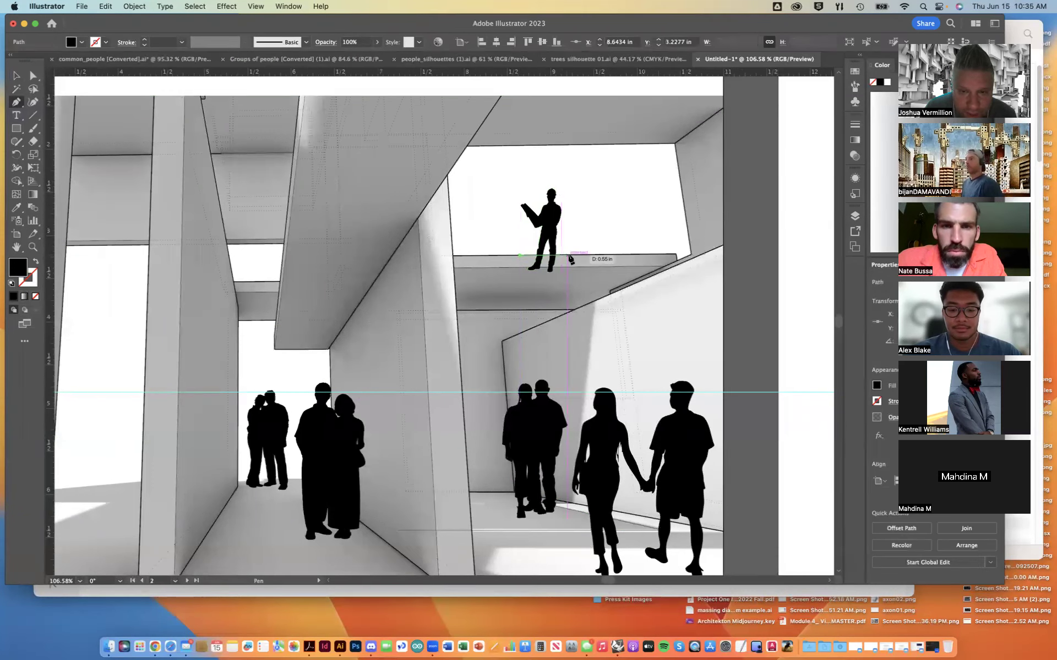
left_click(572, 255)
left_click(572, 177)
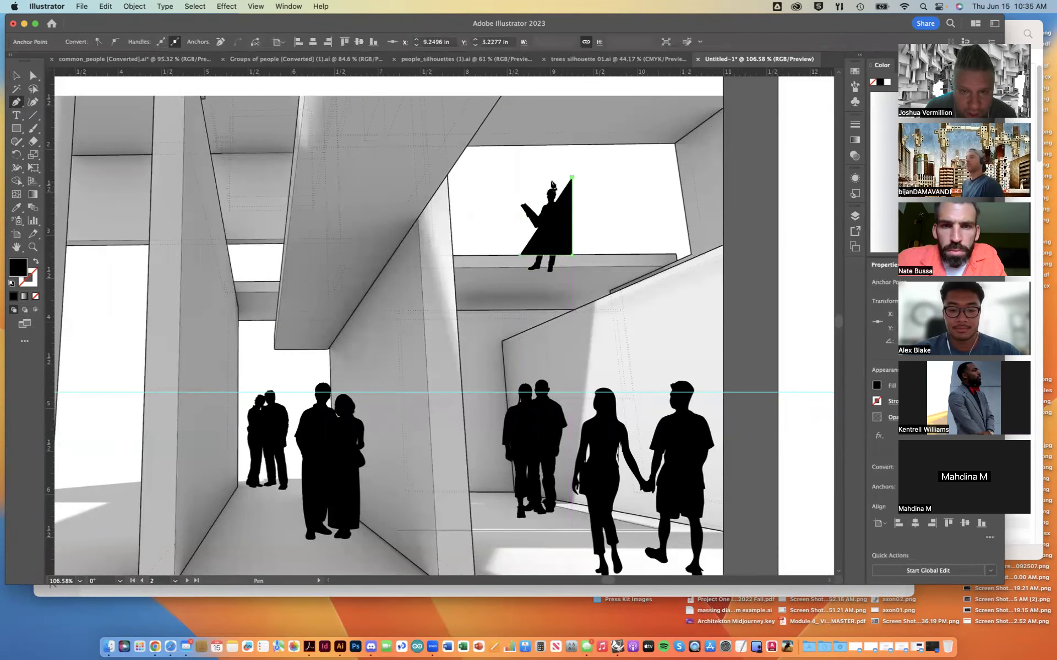
left_click(509, 180)
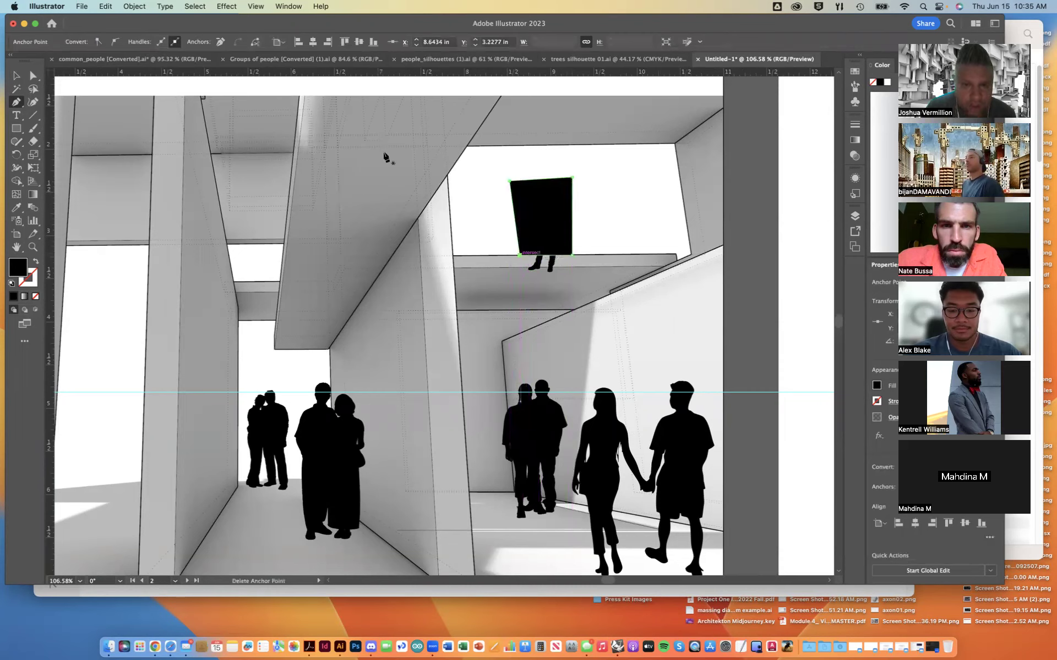
key("v")
Clip the figure with the shape via Object > Clipping Mask > Make, then fit the artboard
left_click(554, 268)
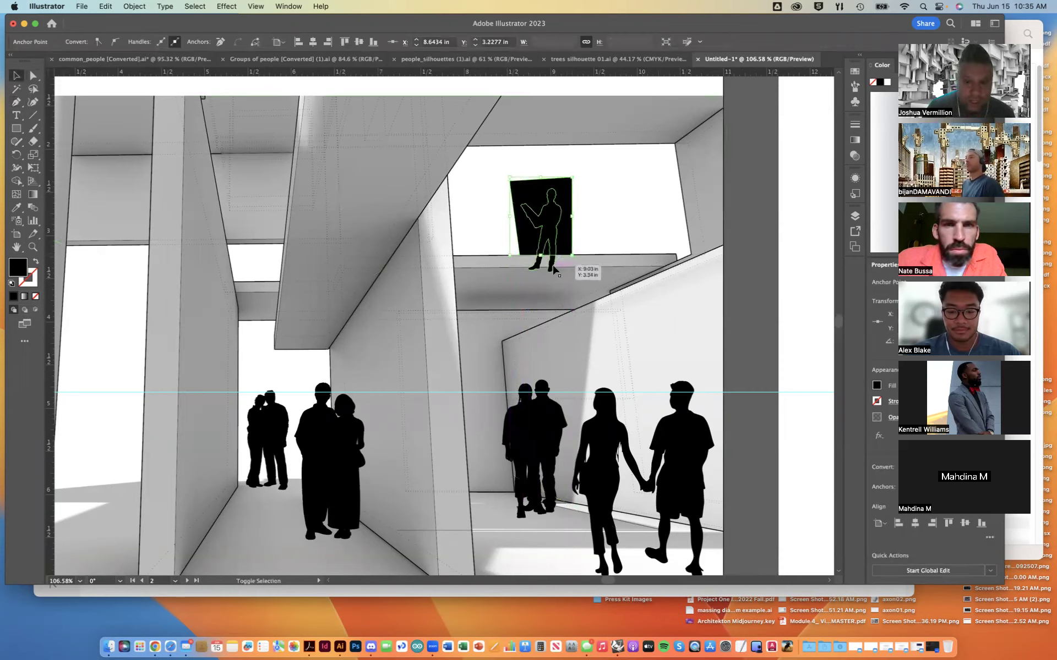
left_click(554, 268, "shift")
left_click(148, 7)
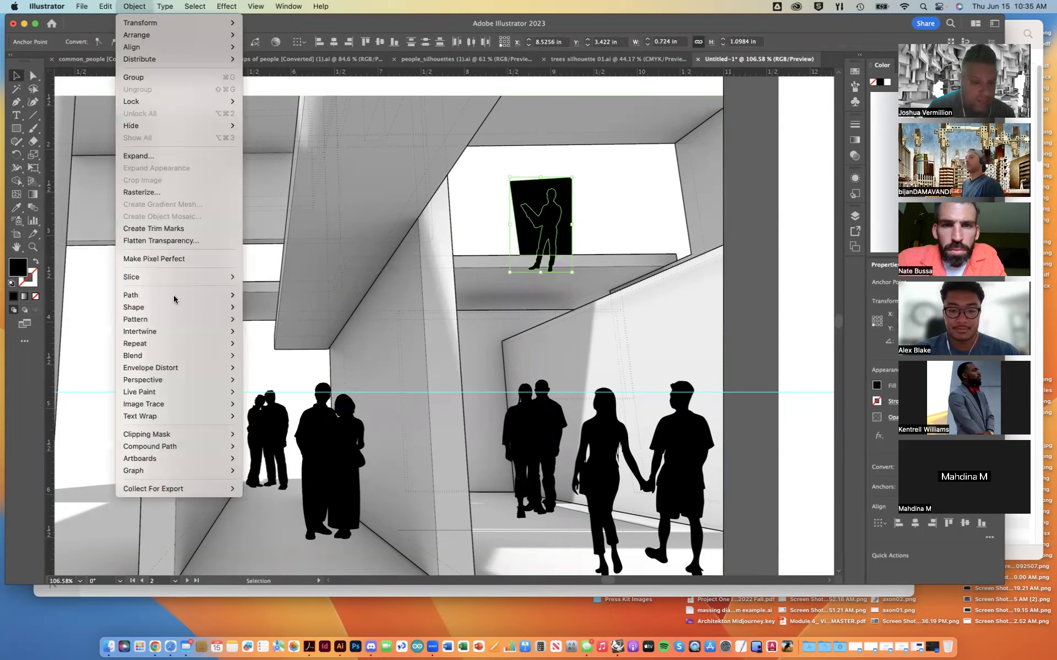
mouse_move(222, 433)
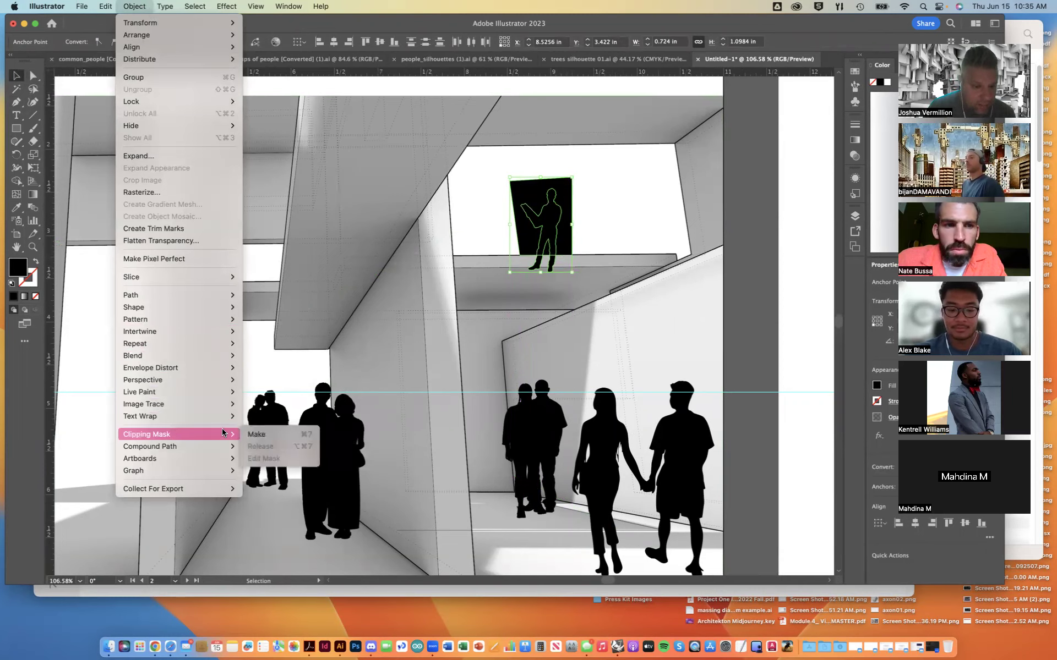
left_click(260, 434)
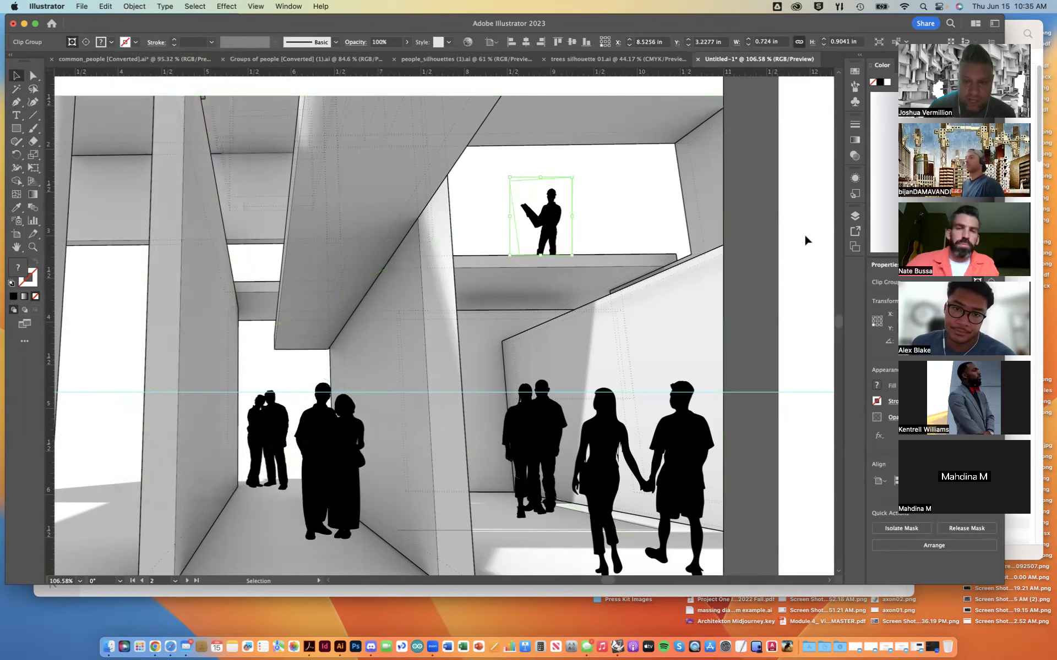
left_click(778, 283)
key("super+0")
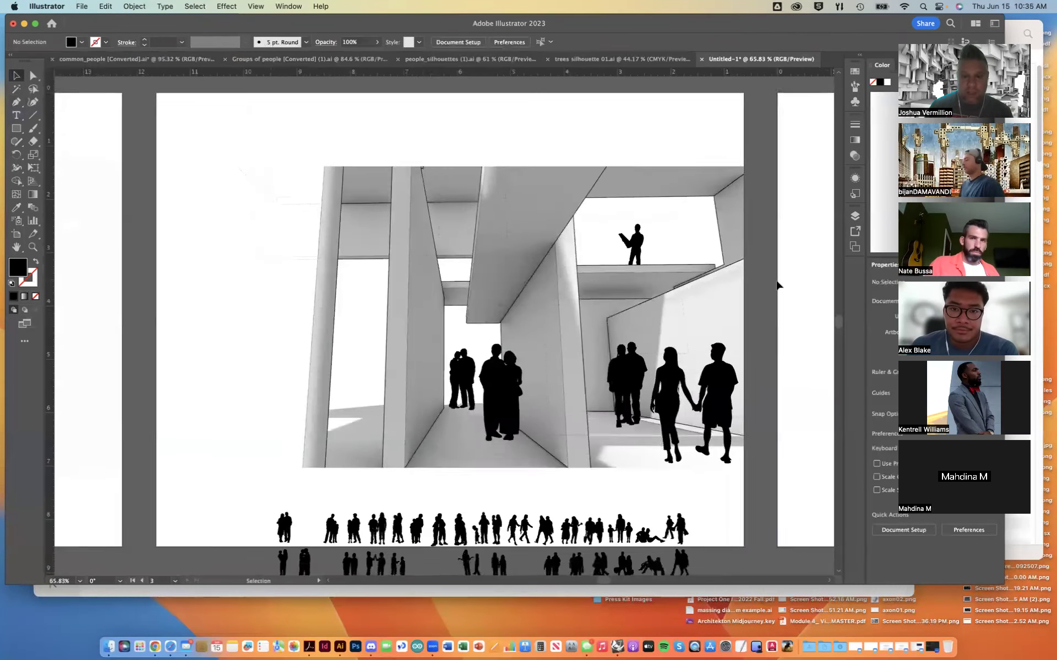
Scale up the hand-holding couple silhouette slightly
scroll(777, 283, "down", 1)
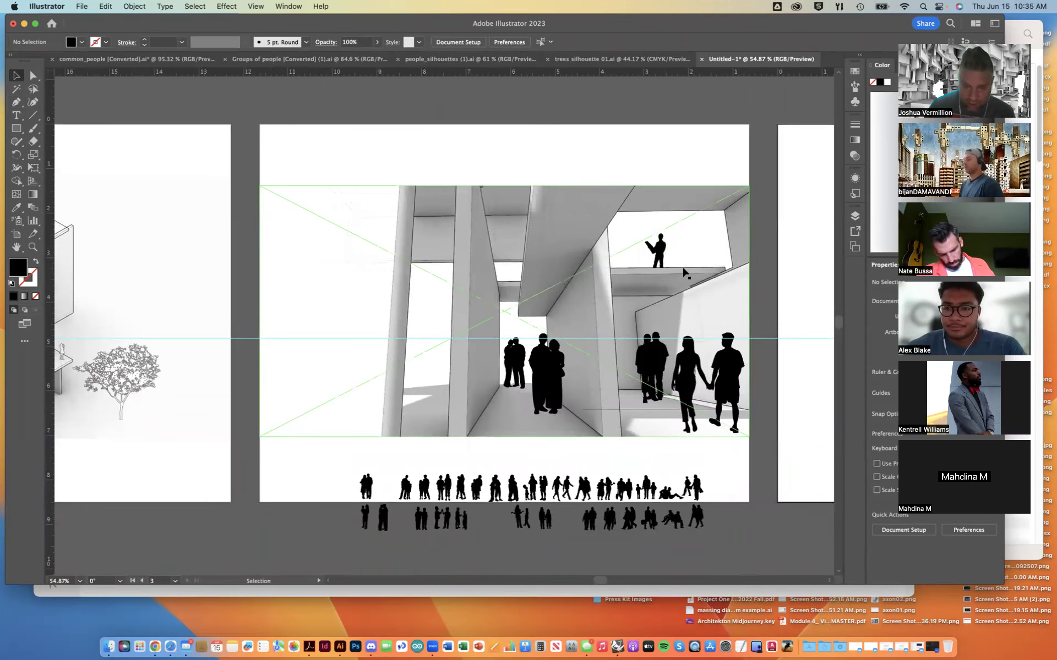
scroll(685, 274, "down", 1)
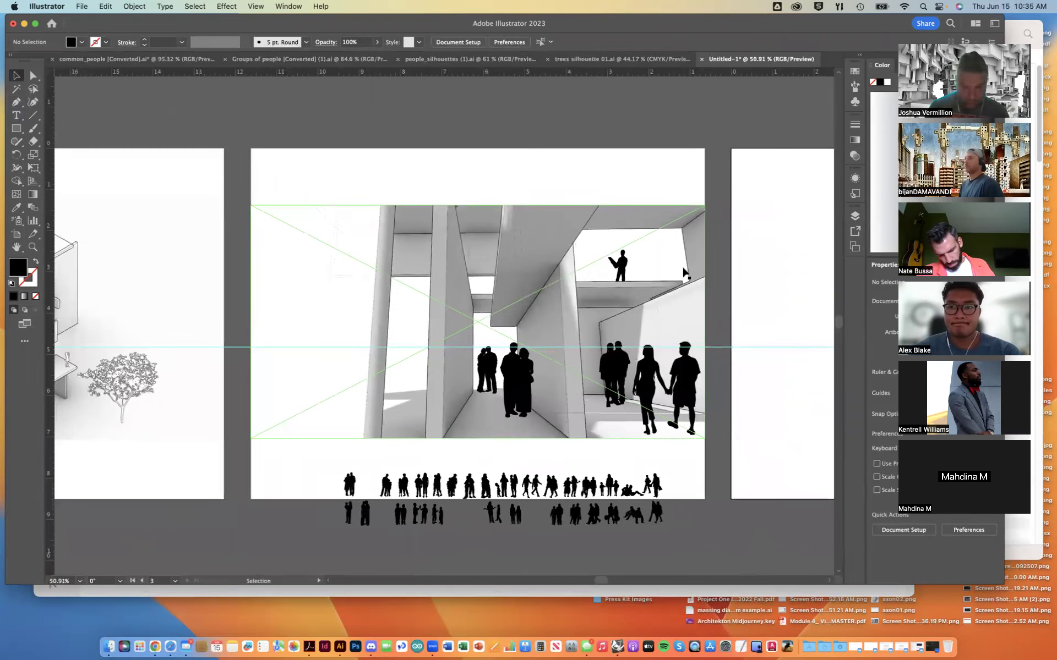
scroll(684, 273, "up", 3)
scroll(684, 274, "down", 4)
left_click(684, 380)
left_click_drag(699, 341, 735, 335)
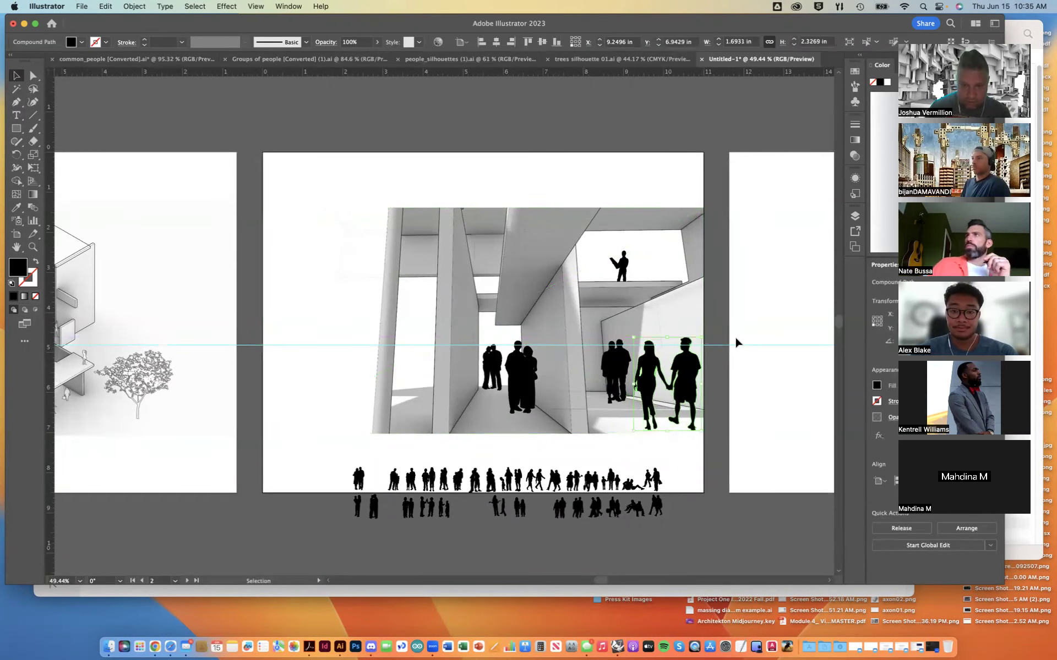
left_click(722, 334)
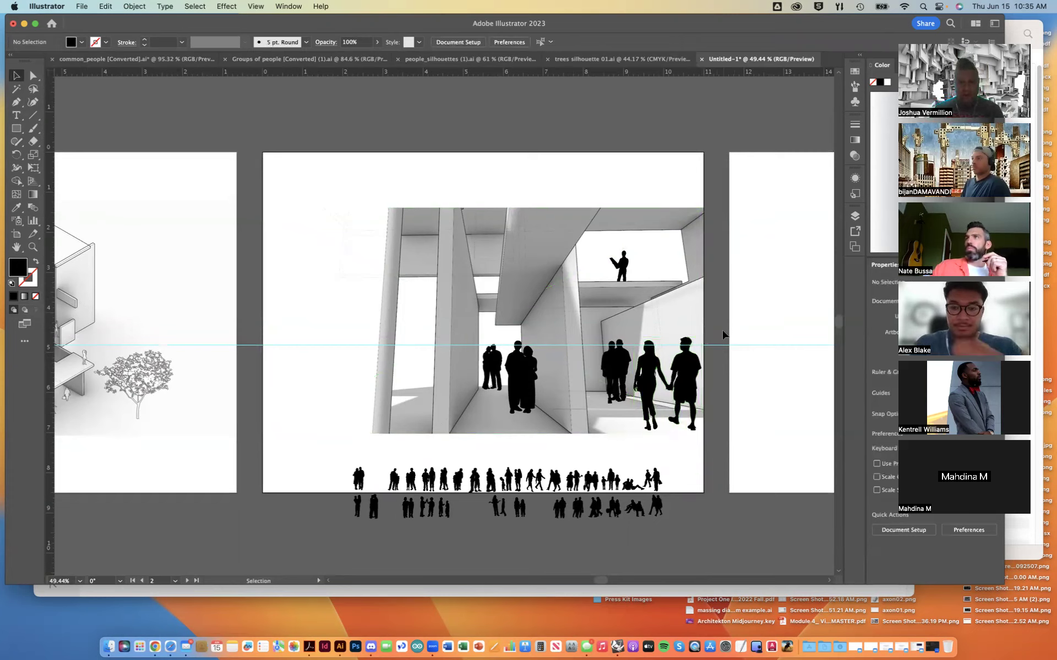
Select the people silhouette groups and set their opacity to 59%
left_click(684, 381)
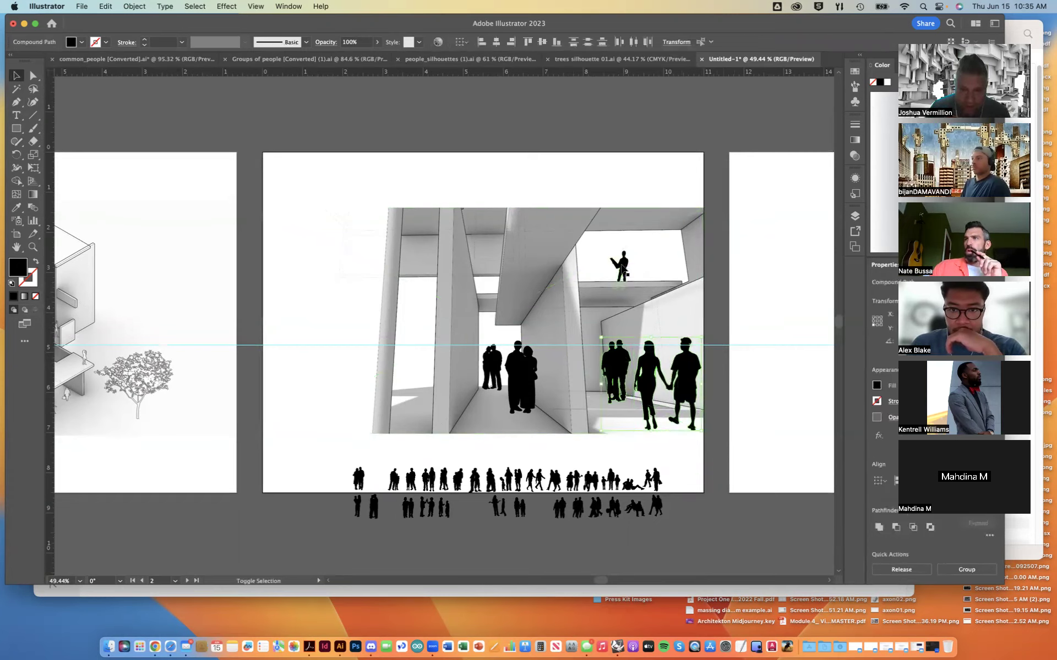
left_click(534, 352, "shift")
left_click(533, 354, "shift")
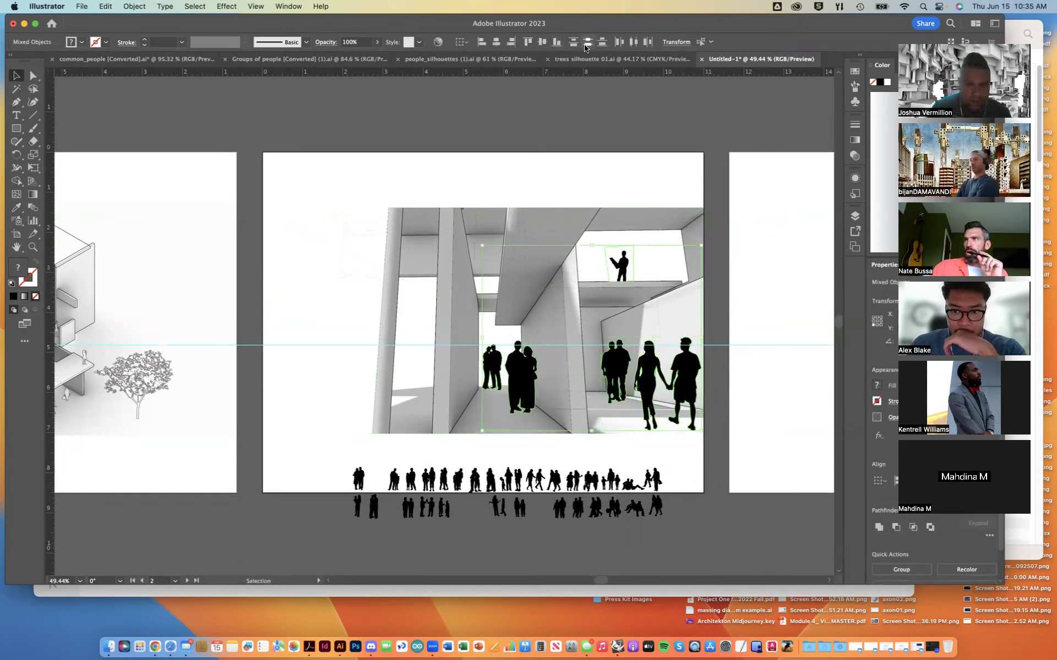
left_click(377, 42)
left_click_drag(377, 56, 357, 58)
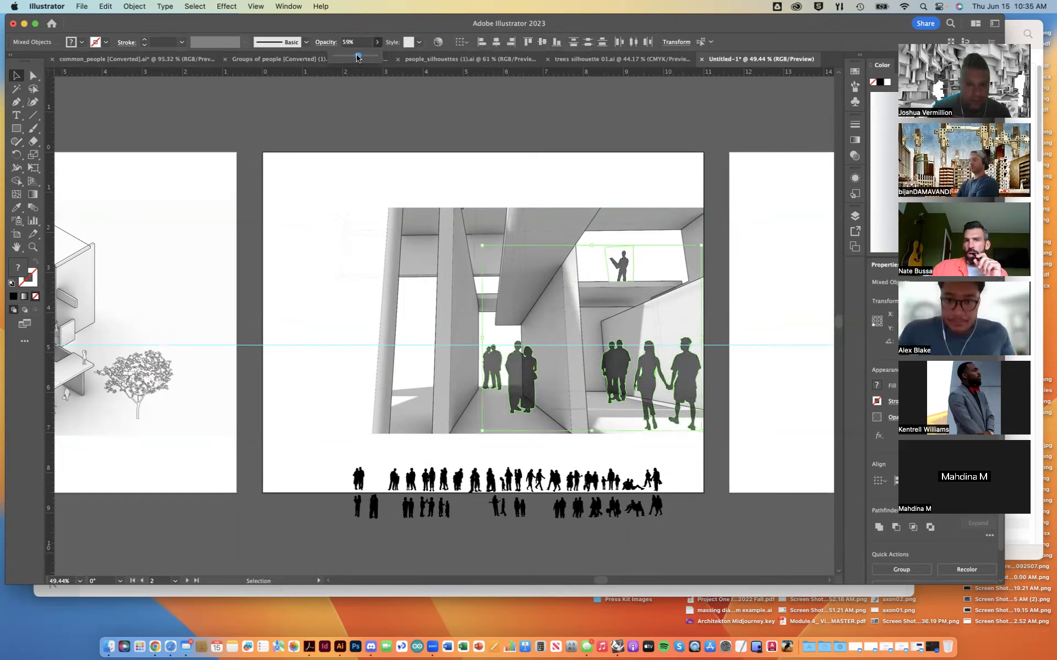
left_click(434, 170)
scroll(579, 282, "up", 5)
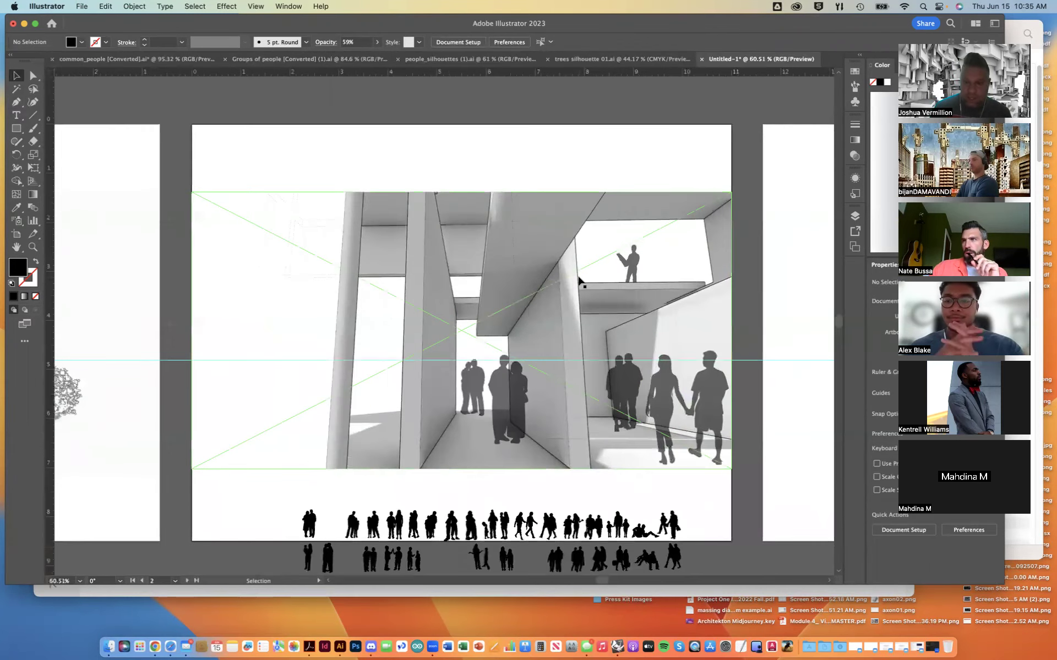
scroll(579, 282, "down", 5)
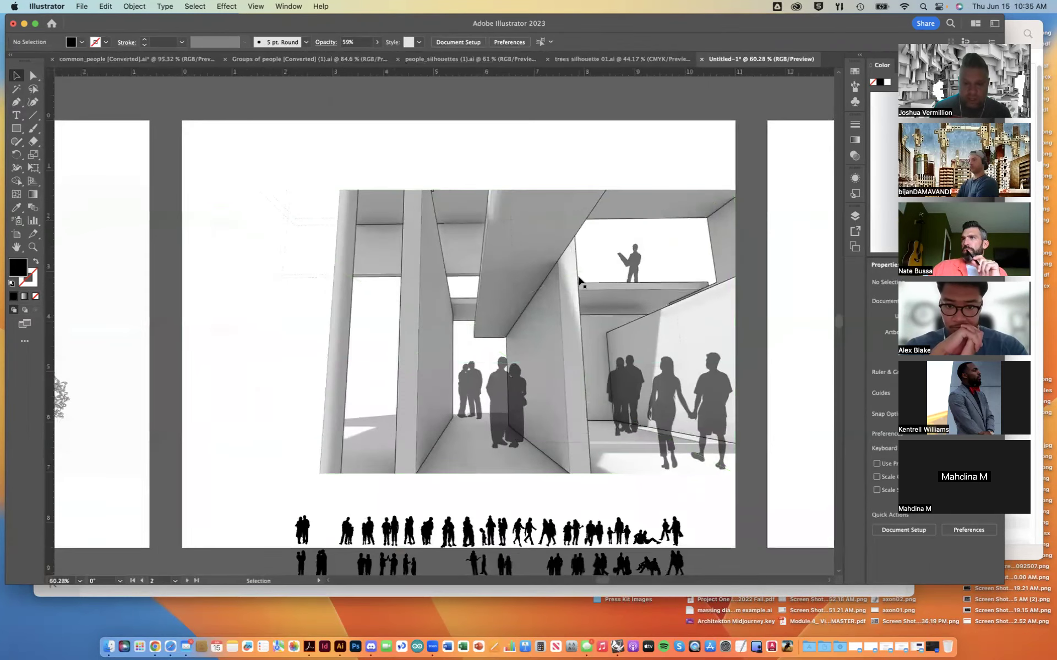
scroll(579, 282, "up", 2)
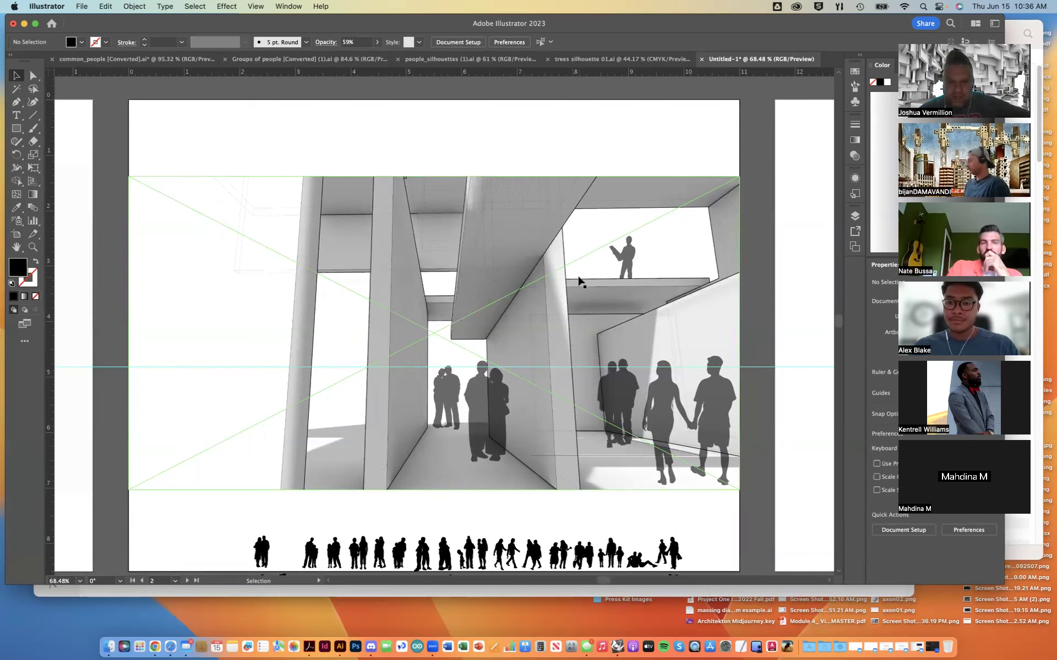
scroll(581, 282, "down", 3)
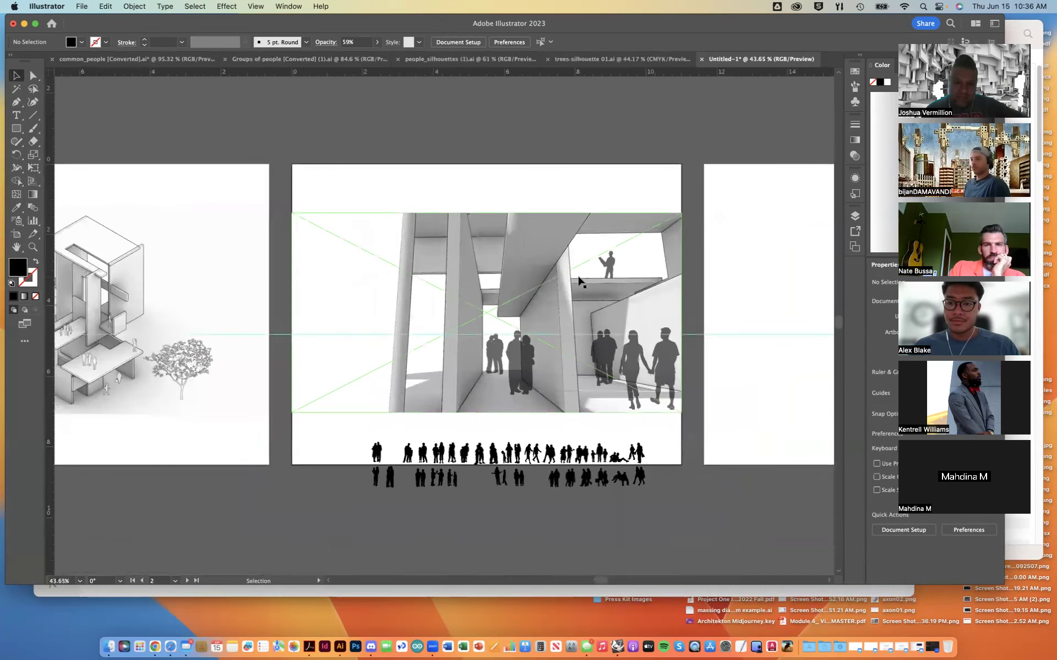
scroll(580, 282, "up", 3)
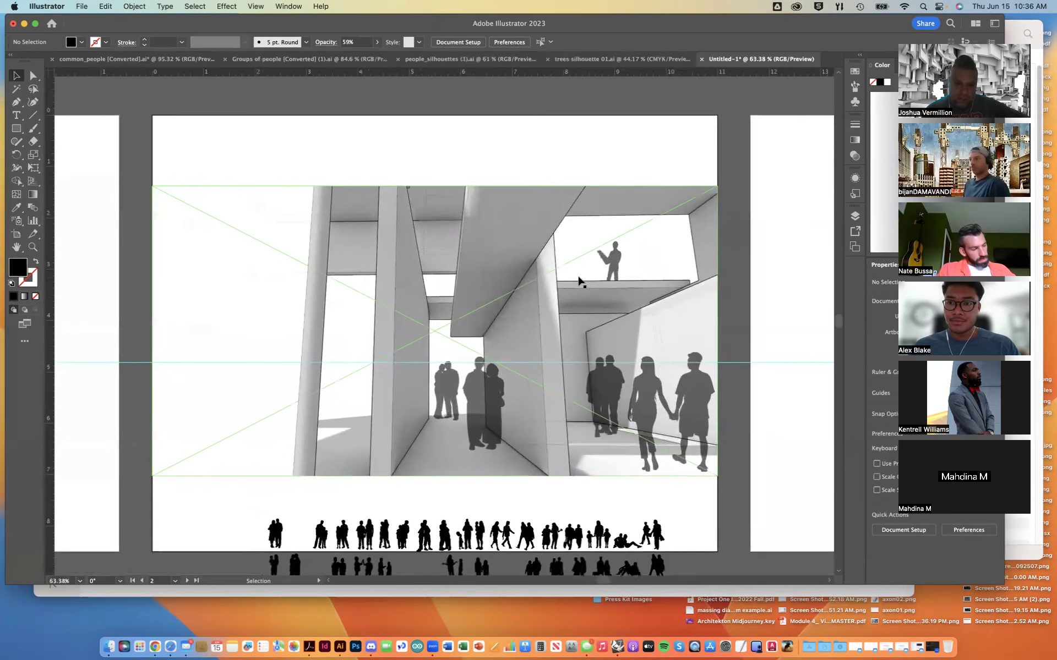
scroll(580, 281, "down", 2)
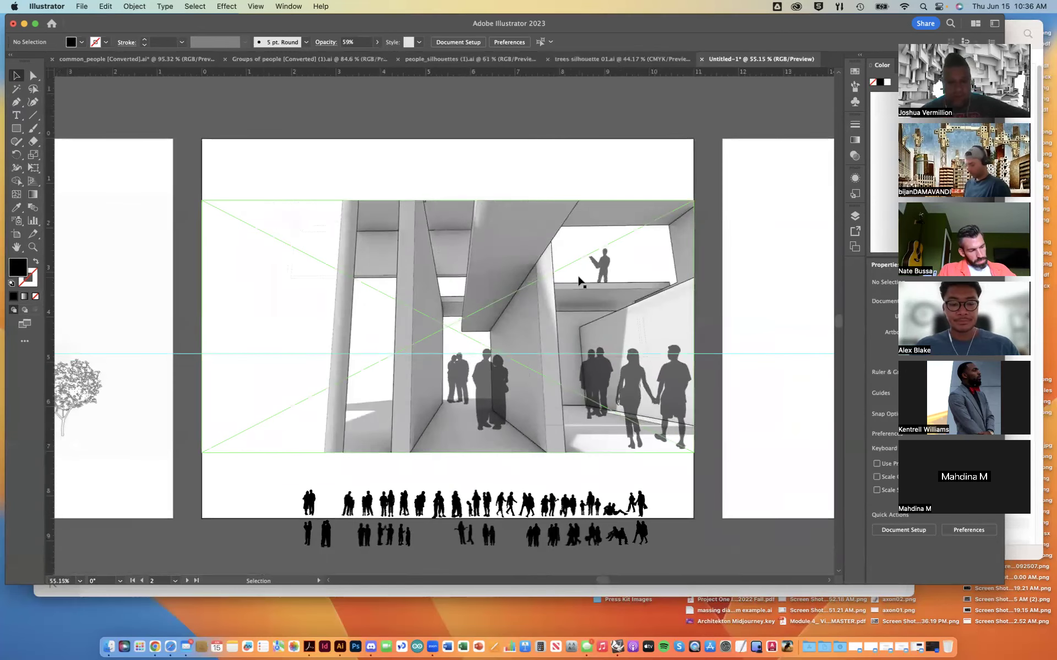
scroll(580, 282, "left", 5)
scroll(581, 282, "left", 3)
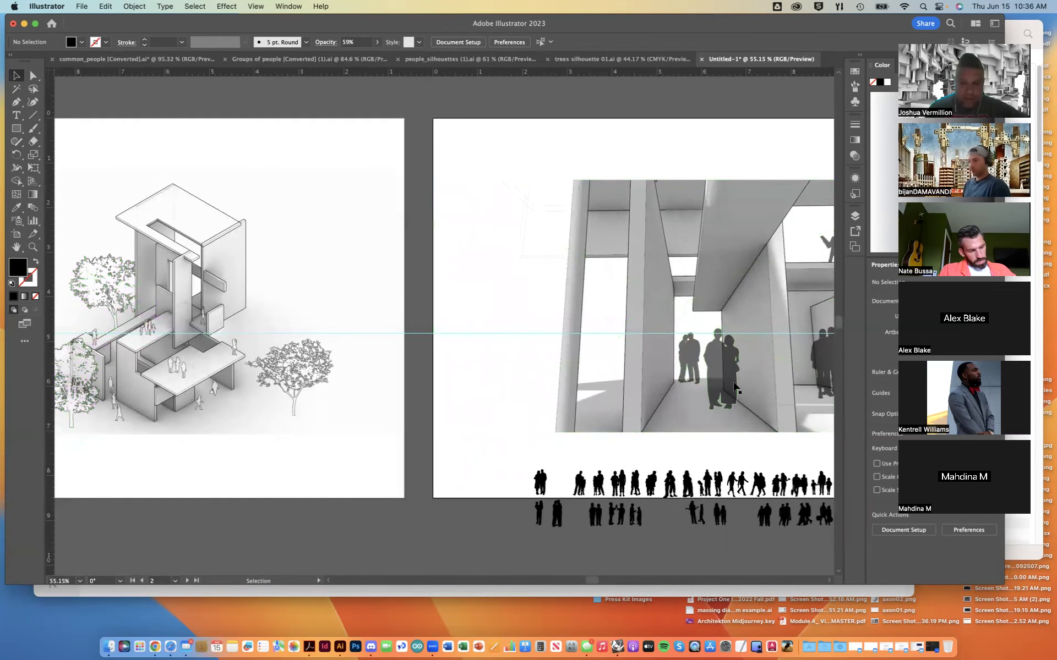
left_click(721, 369)
left_click(17, 208)
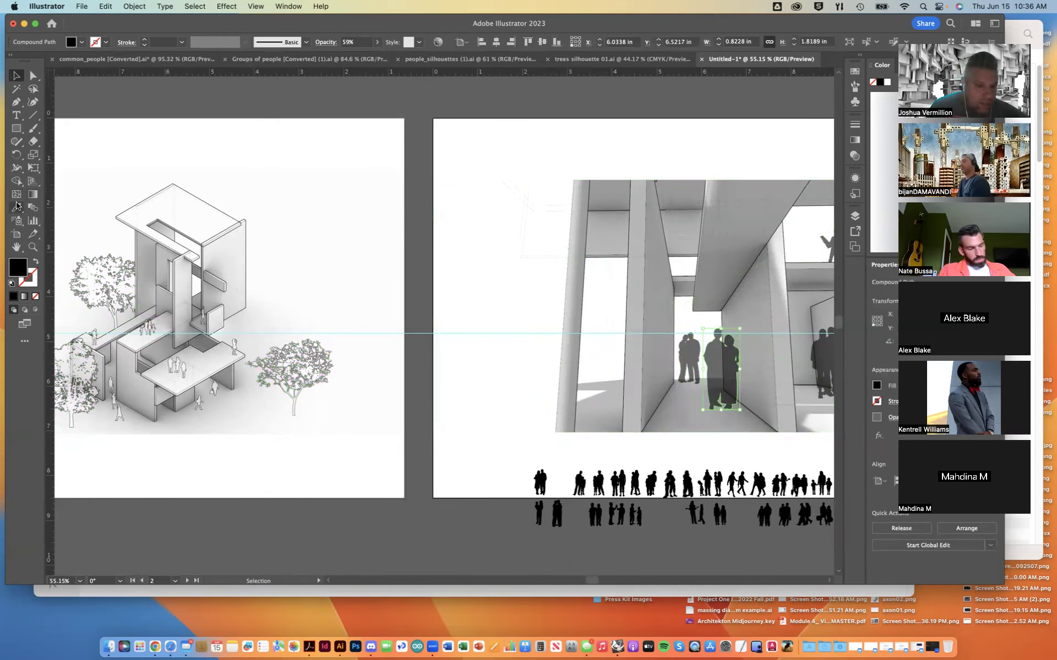
left_click(187, 364)
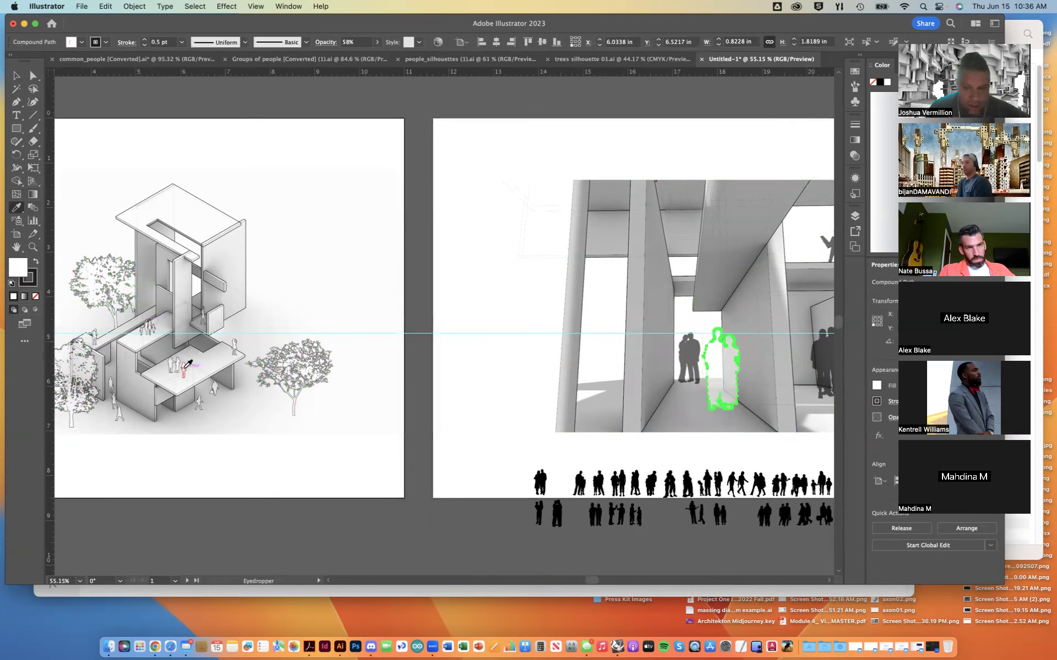
key("v")
left_click(428, 121)
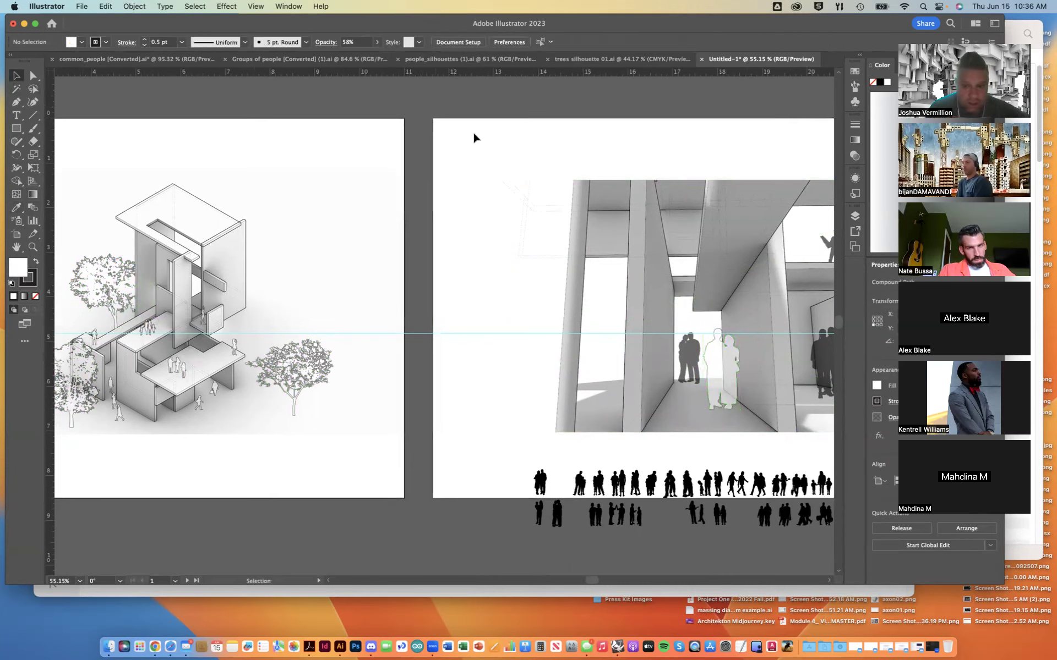
scroll(787, 427, "down", 1)
scroll(787, 427, "down", 1)
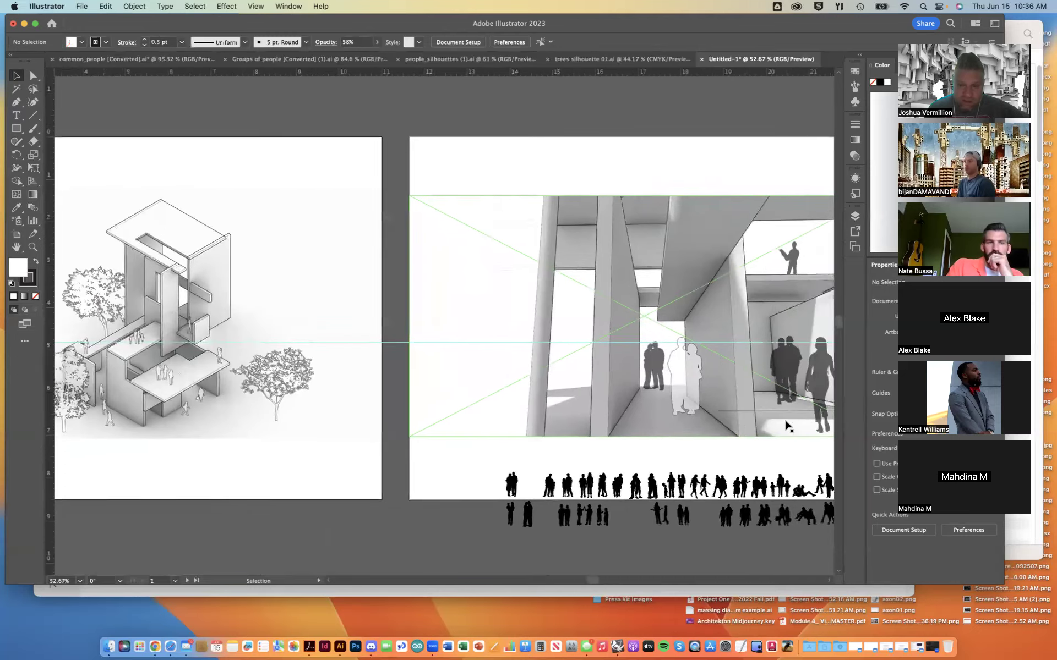
key("ctrl+z")
key("ctrl+z")
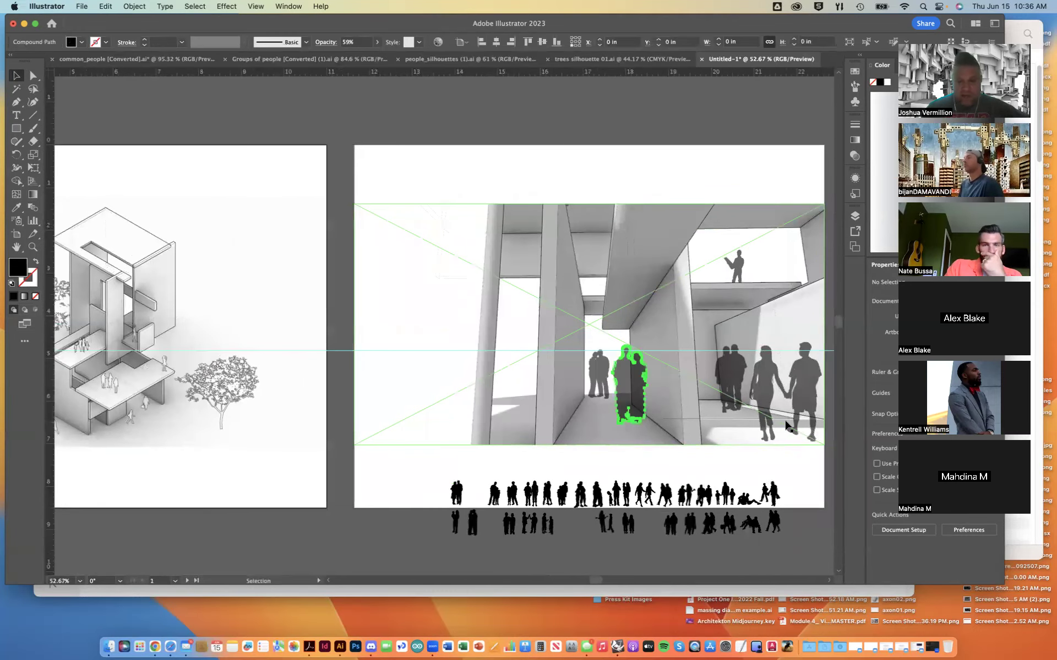
left_click(627, 170)
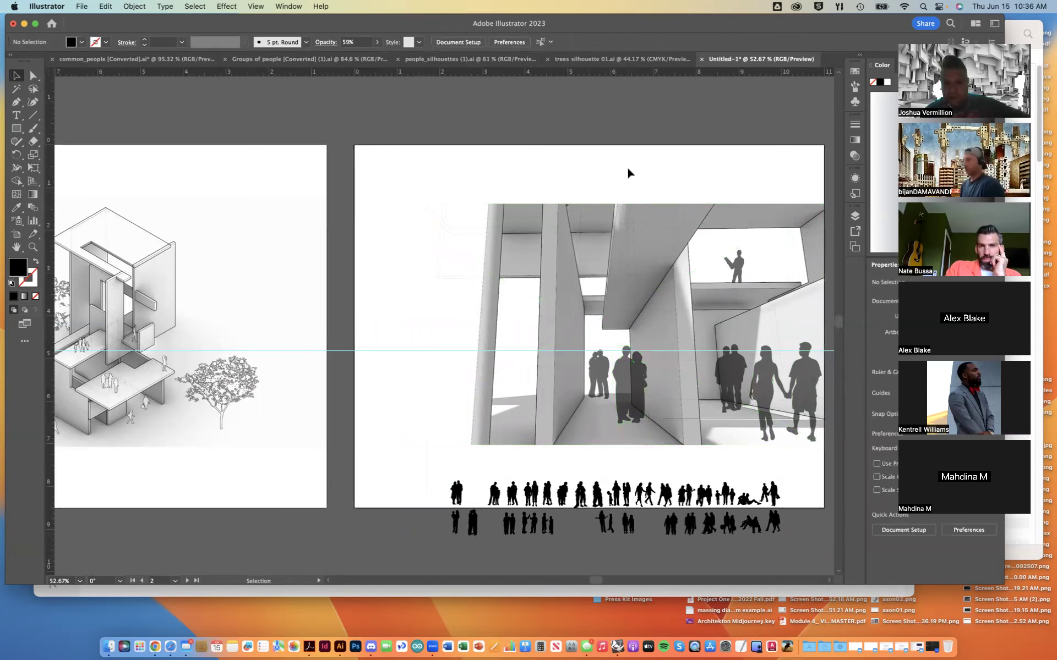
scroll(626, 167, "down", 5)
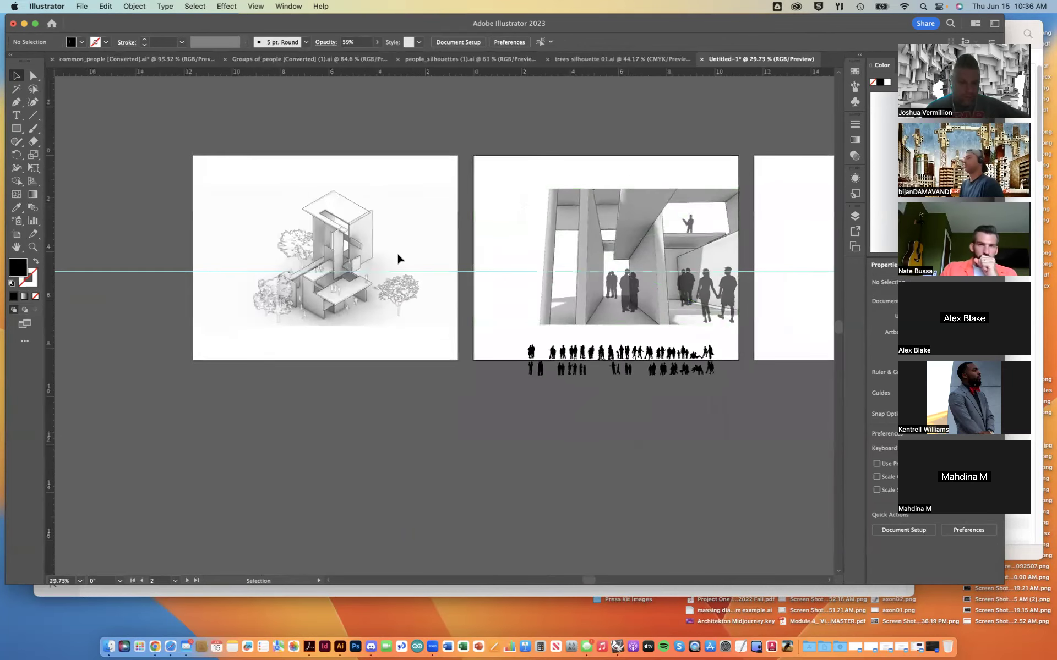
Pan and zoom across the interior render artboard to review the placed people silhouettes
scroll(397, 252, "up", 3)
scroll(397, 252, "up", 2)
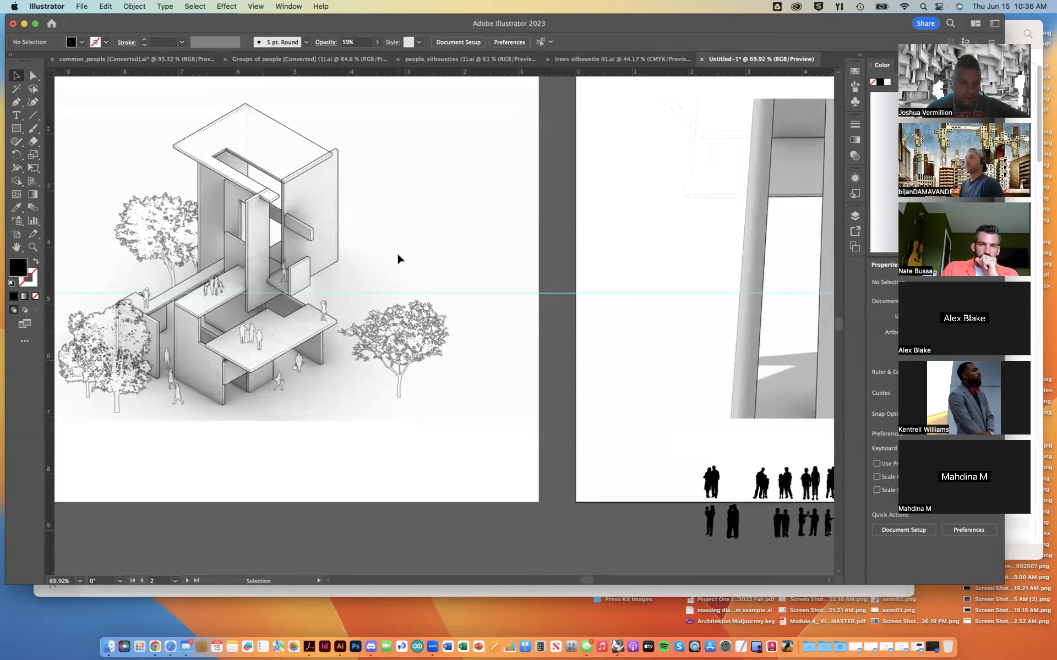
scroll(397, 252, "down", 1)
scroll(398, 256, "up", 1)
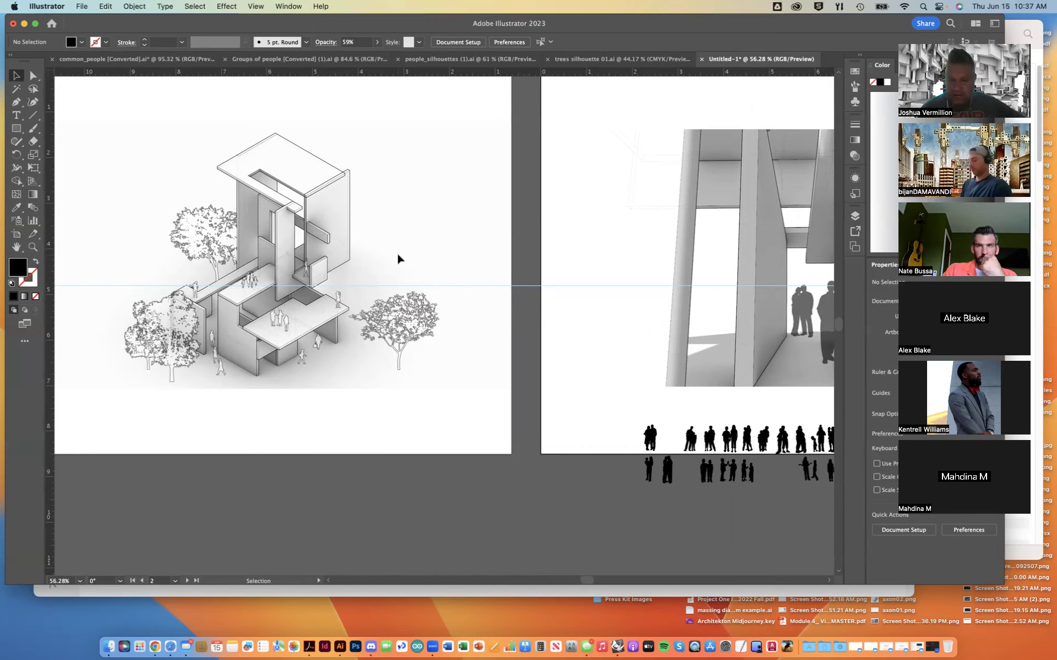
scroll(475, 281, "right", 3)
scroll(475, 282, "up", 1)
scroll(476, 286, "right", 10)
scroll(476, 286, "up", 2)
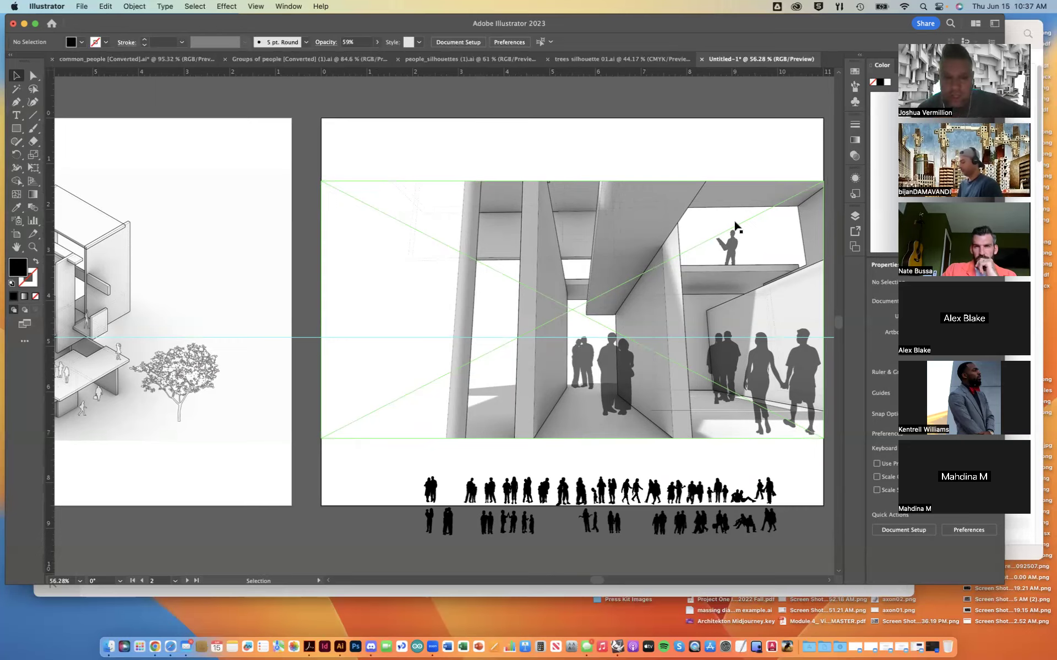
scroll(736, 226, "left", 10)
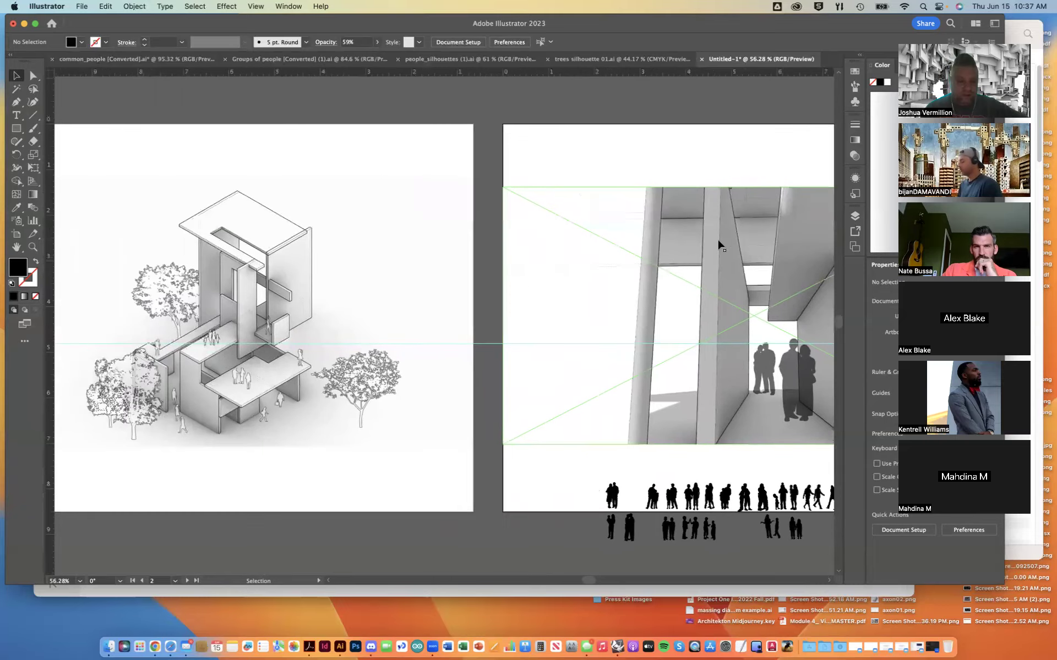
scroll(718, 241, "left", 3)
scroll(308, 378, "left", 3)
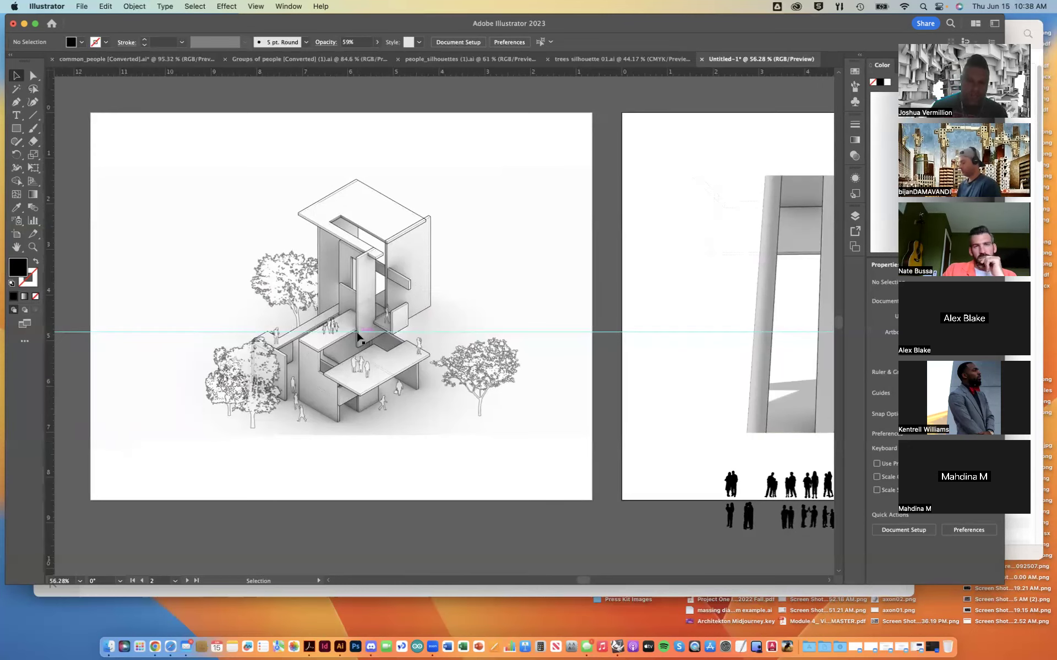
scroll(357, 337, "right", 10)
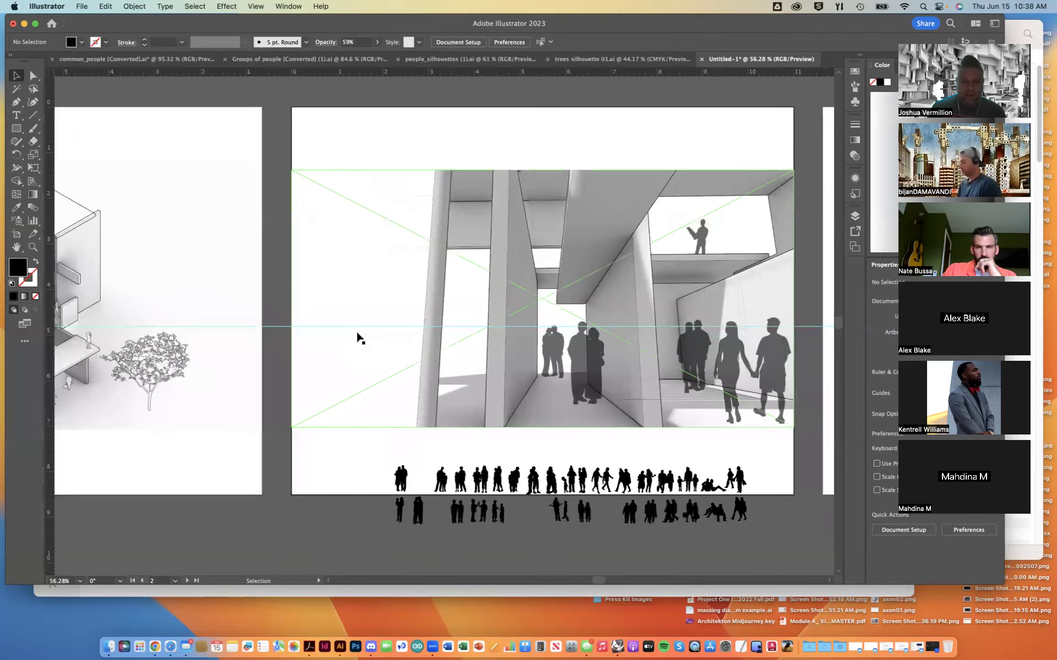
scroll(358, 337, "right", 2)
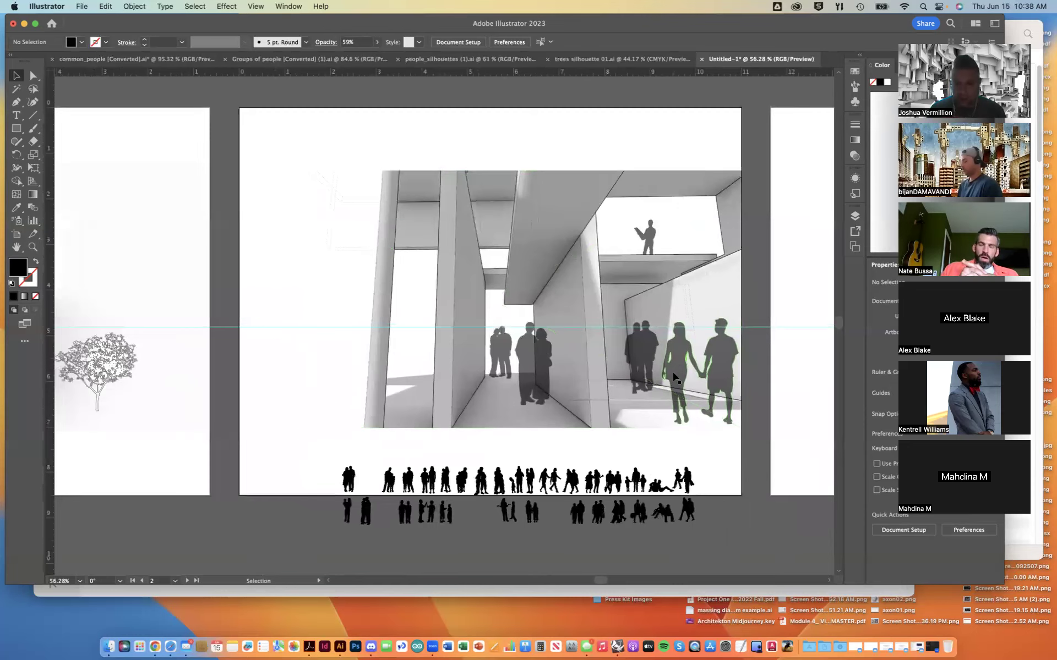
scroll(673, 378, "down", 3)
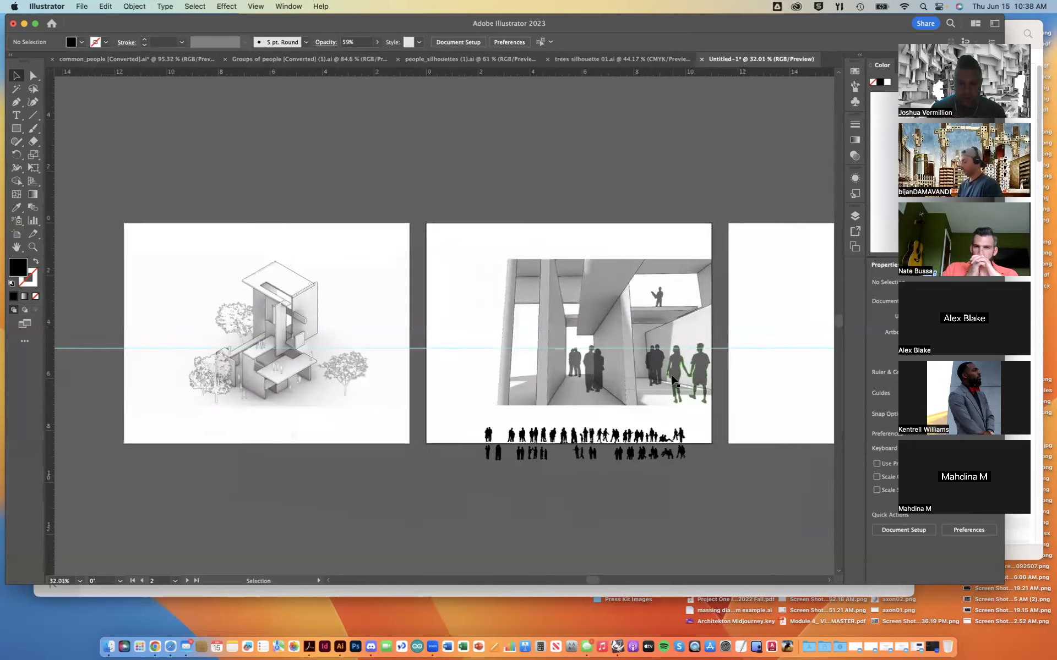
scroll(674, 378, "up", 2)
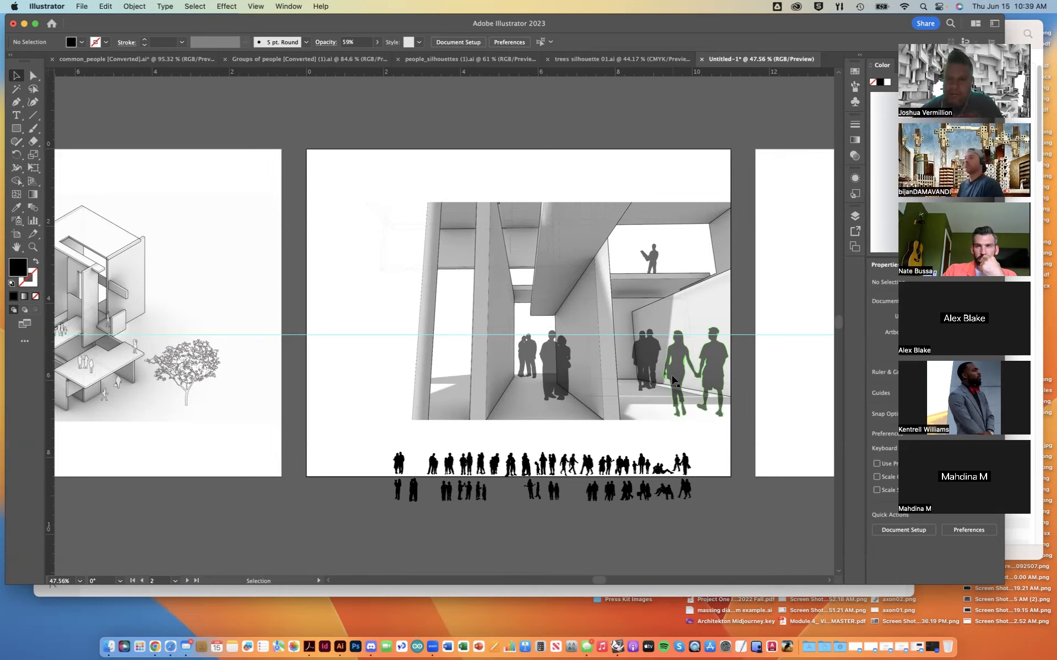
Zoom out over all artboards and select the leftover group of people silhouettes
scroll(661, 380, "down", 3)
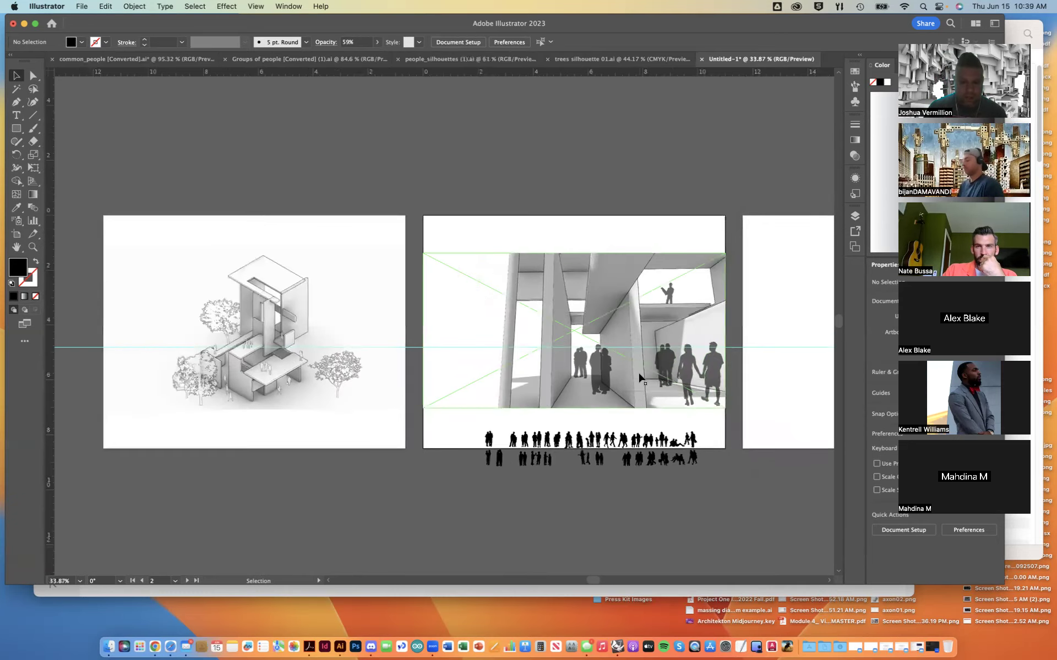
scroll(640, 379, "down", 3)
scroll(640, 379, "up", 2)
scroll(640, 379, "down", 2)
scroll(640, 379, "right", 2)
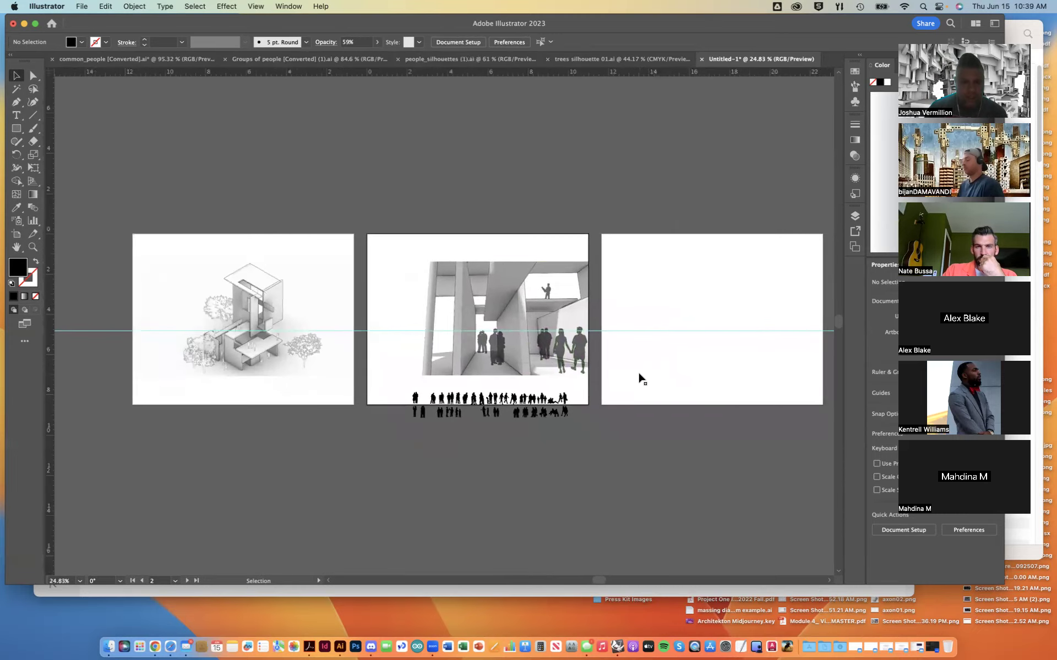
left_click(578, 389)
Delete the spare people silhouettes and begin saving the document to the computer
key("Delete")
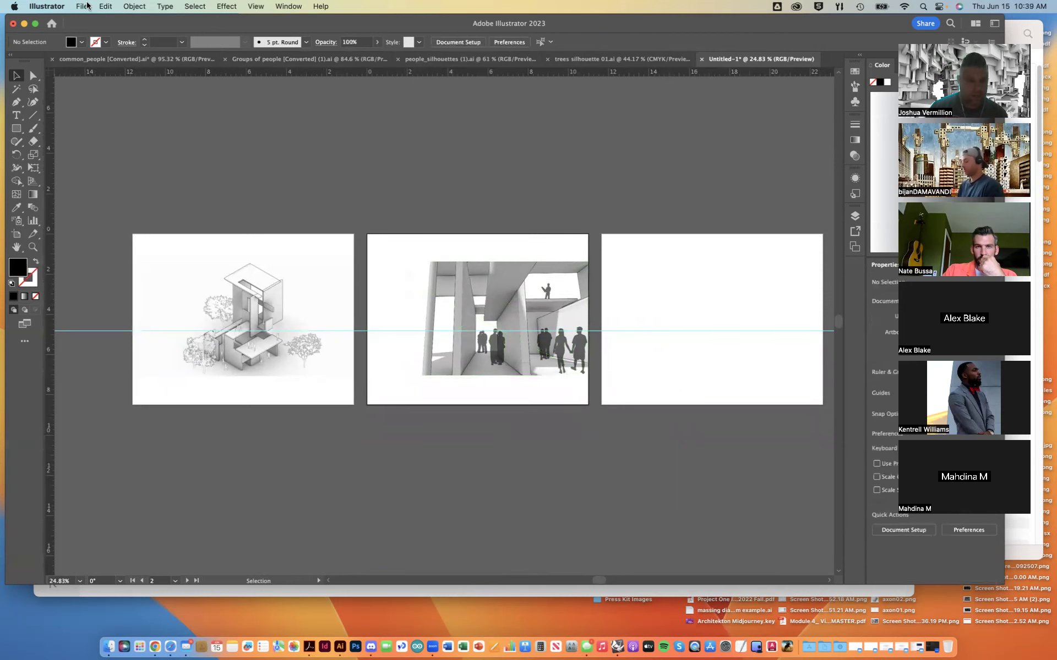
left_click(87, 5)
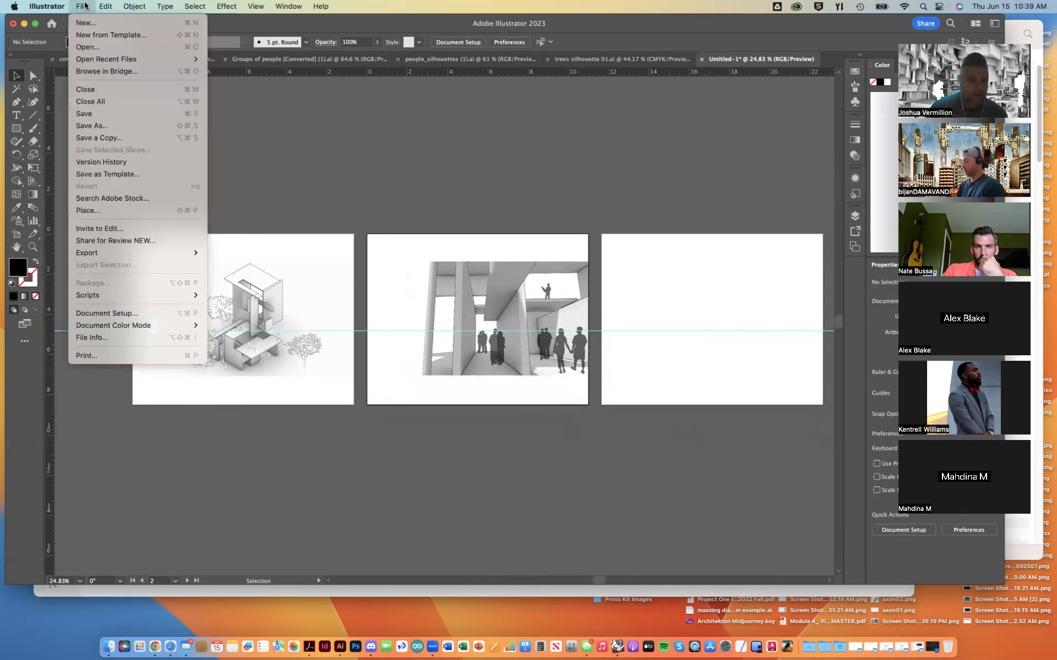
left_click(111, 113)
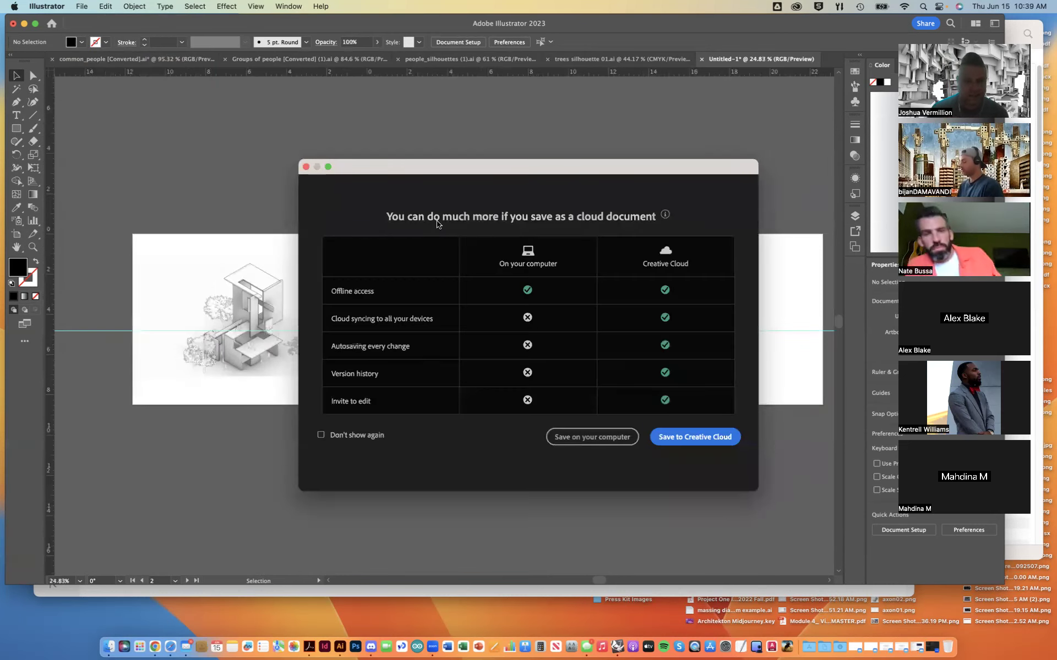
left_click(591, 436)
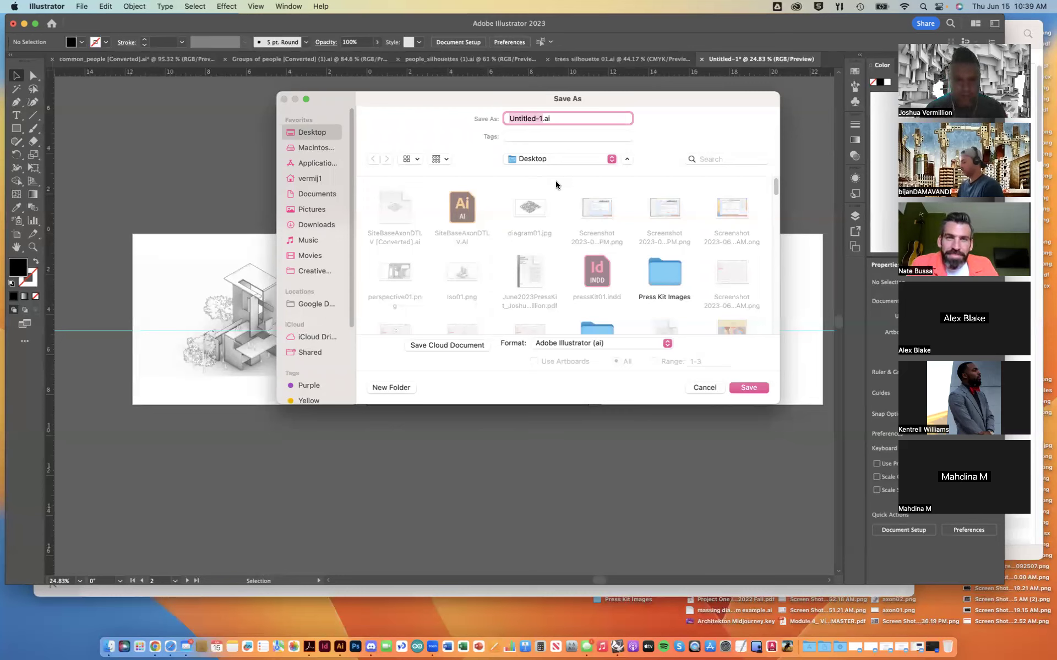
Save the file as PlanarCompositionsDoc with Illustrator 2020 compatibility
key("BackSpace")
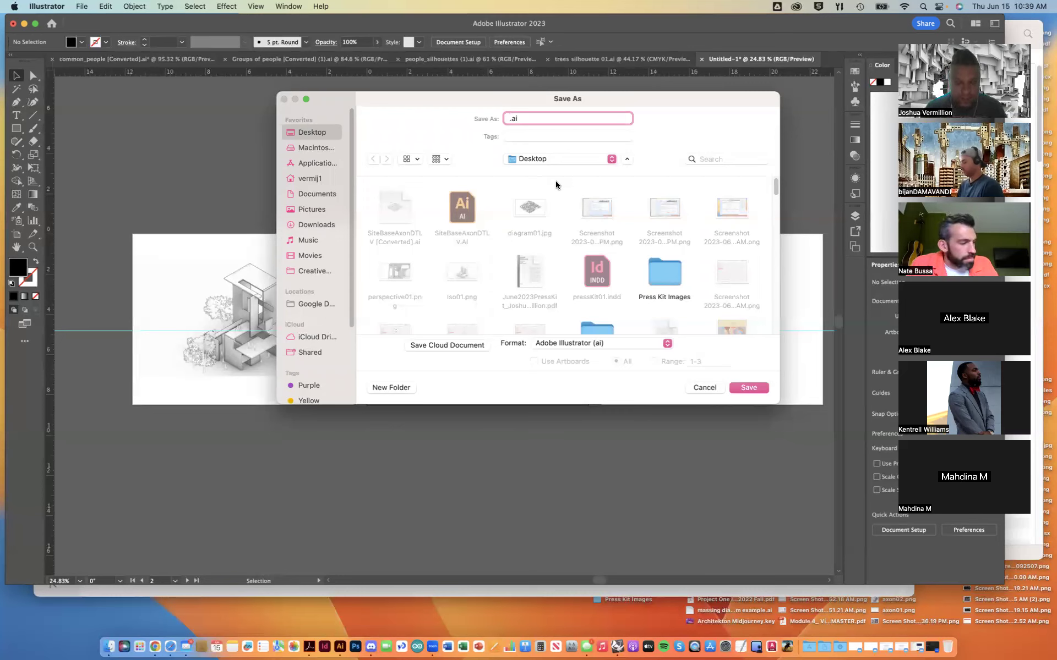
type("PlanarC")
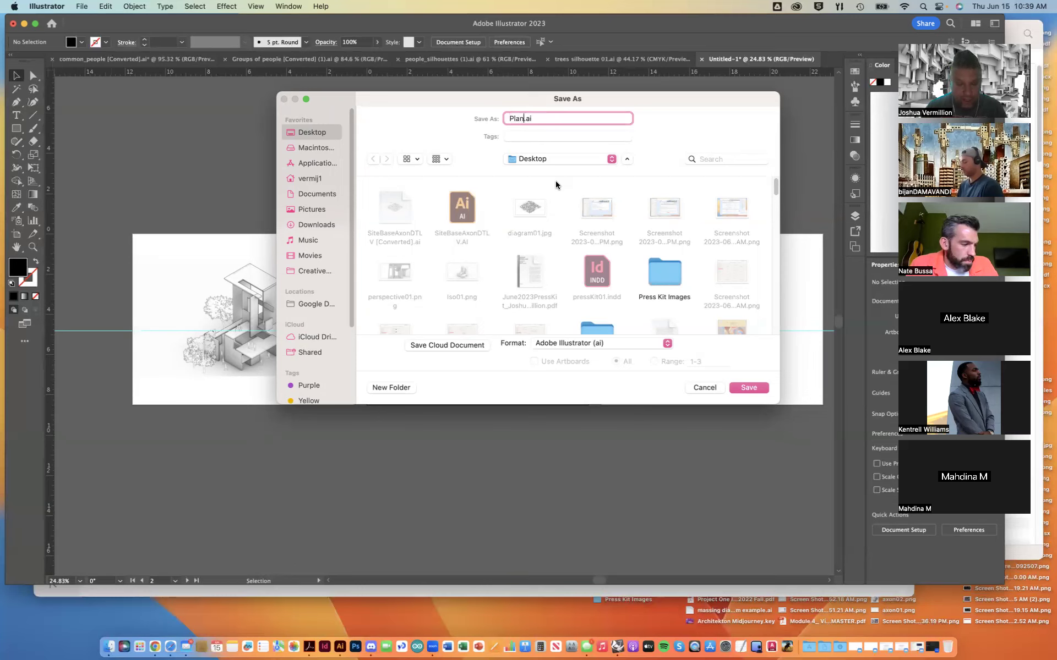
type("ompositions")
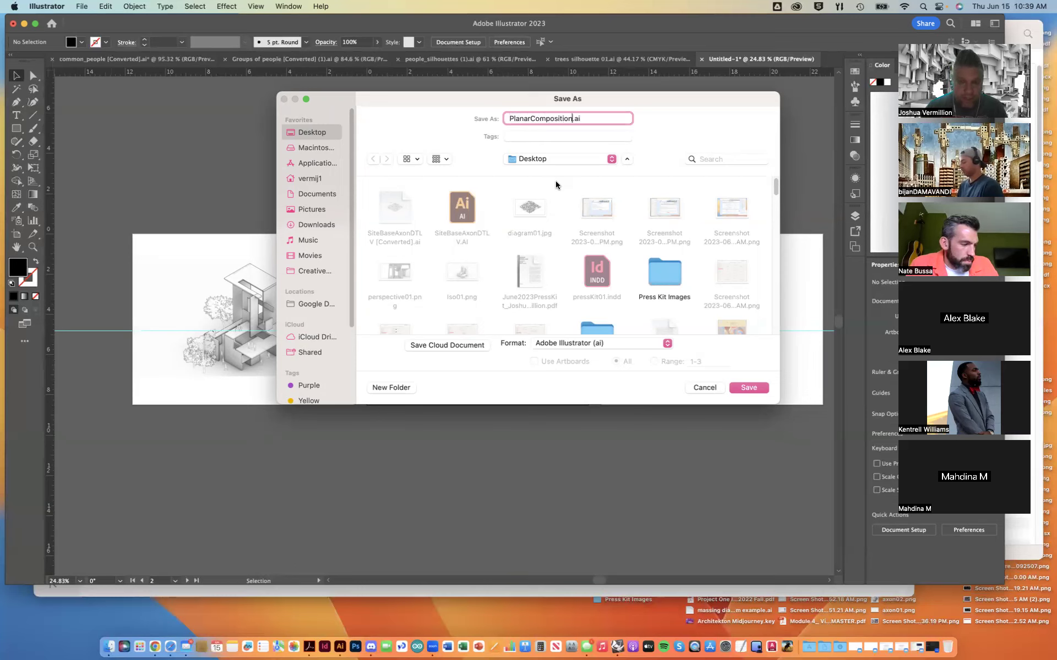
type("Doc")
key("Return")
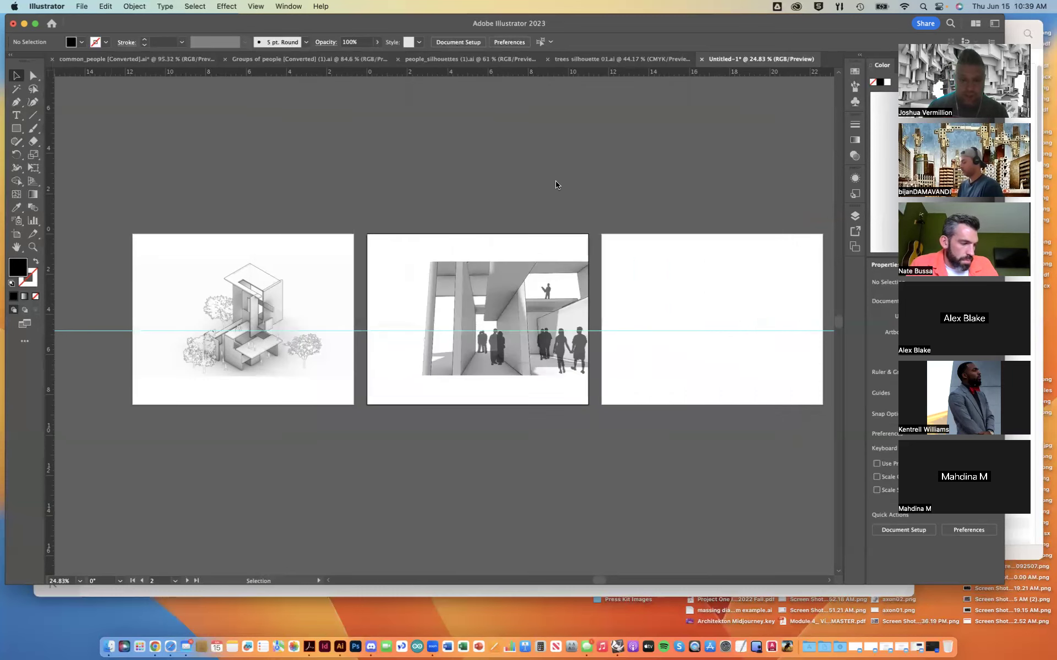
left_click(524, 179)
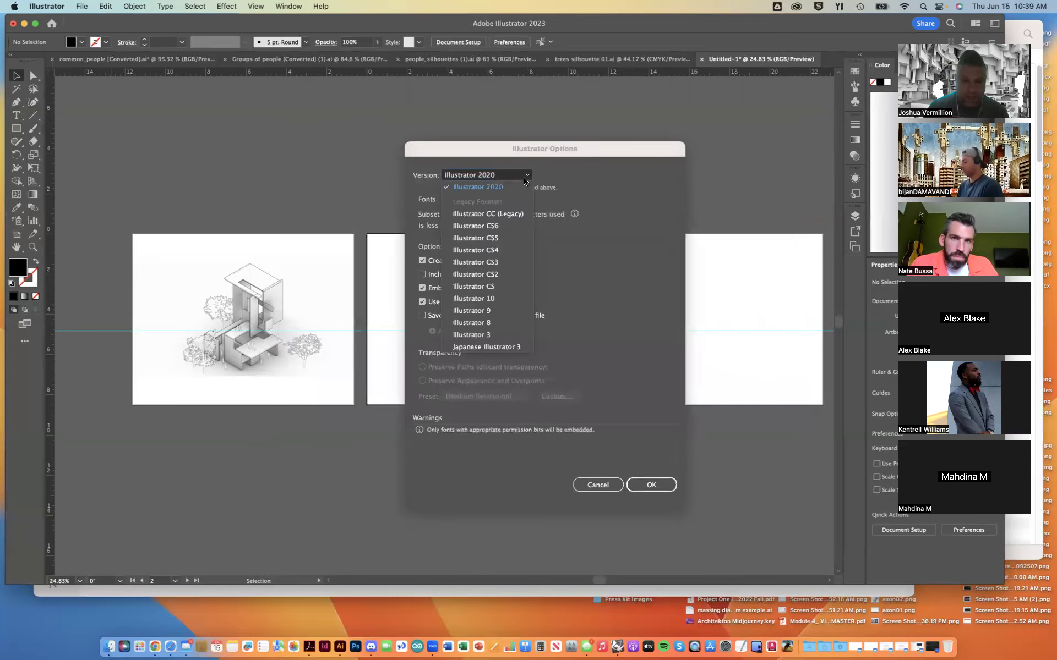
left_click(592, 174)
left_click(647, 482)
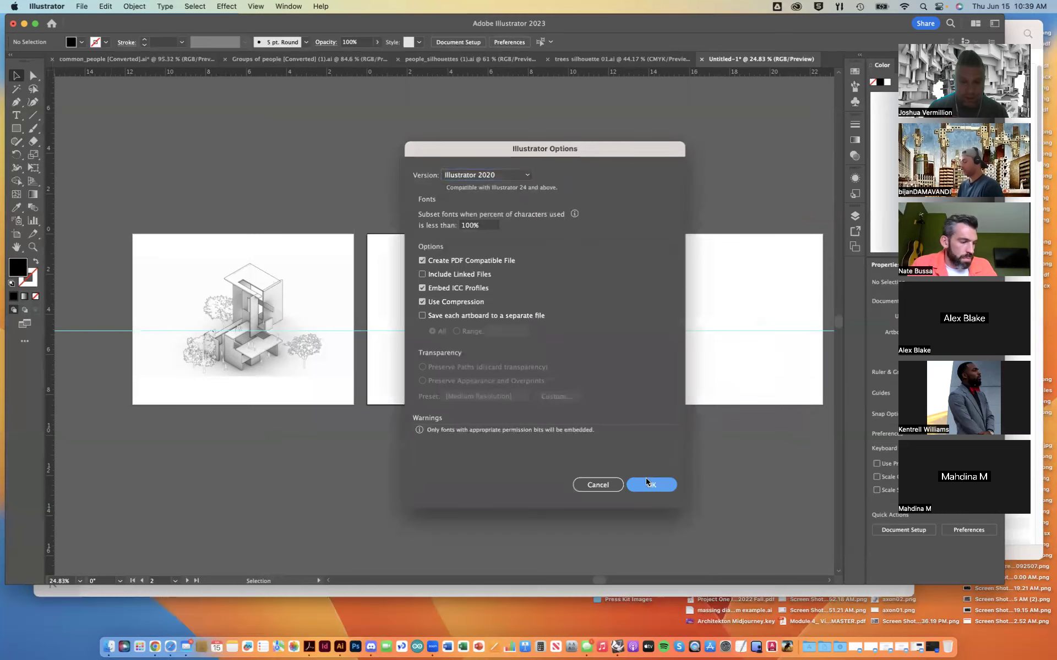
left_click(81, 6)
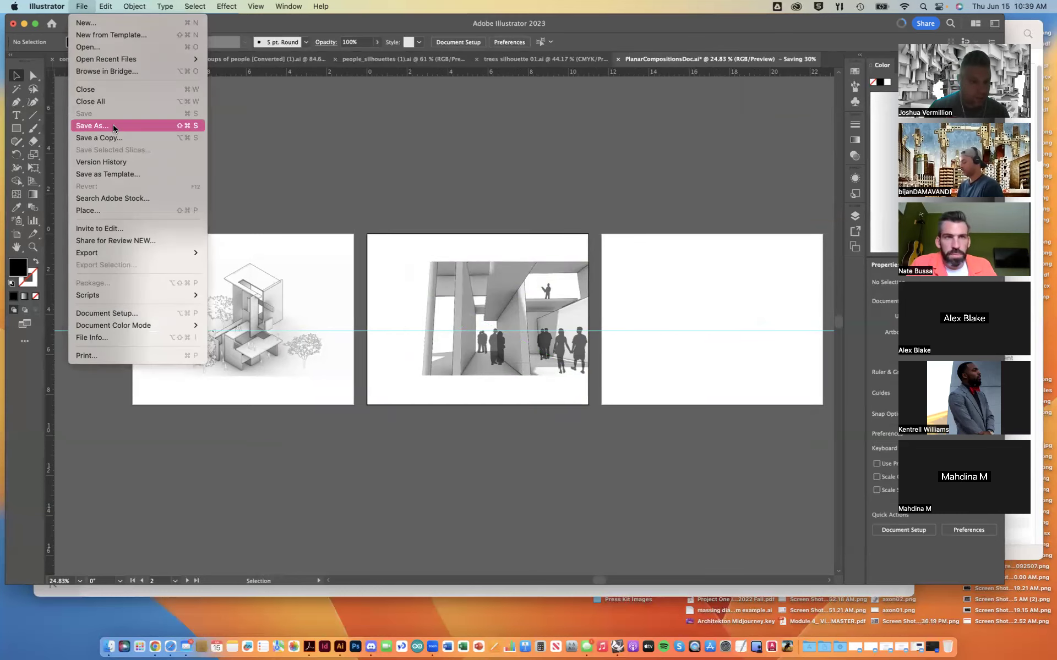
Start a Save As to the computer and switch the file format to Adobe PDF
left_click(114, 125)
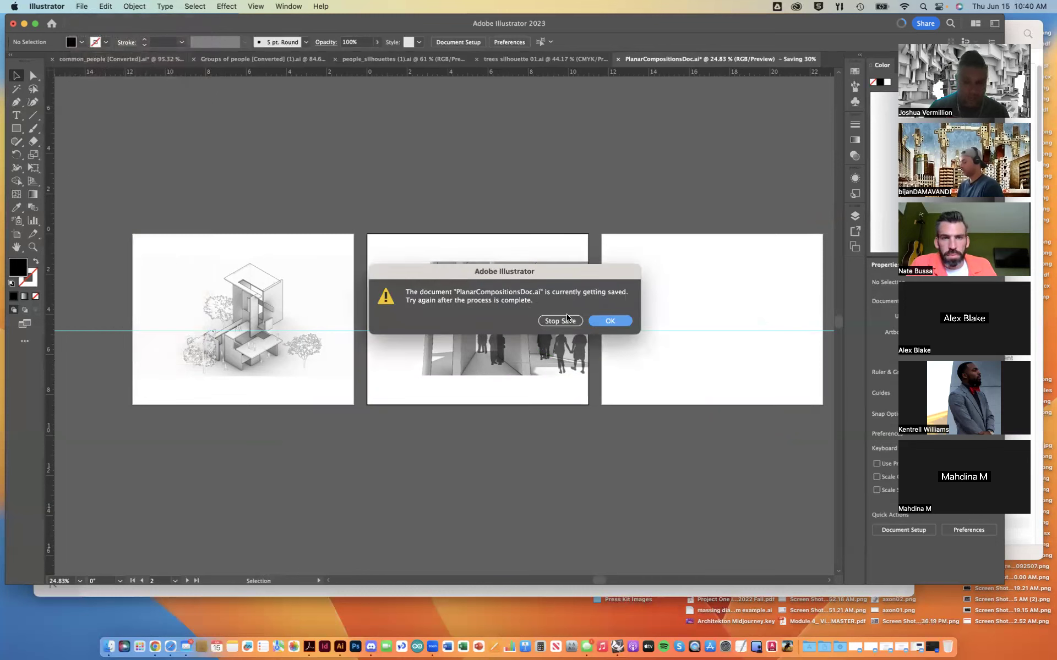
left_click(606, 320)
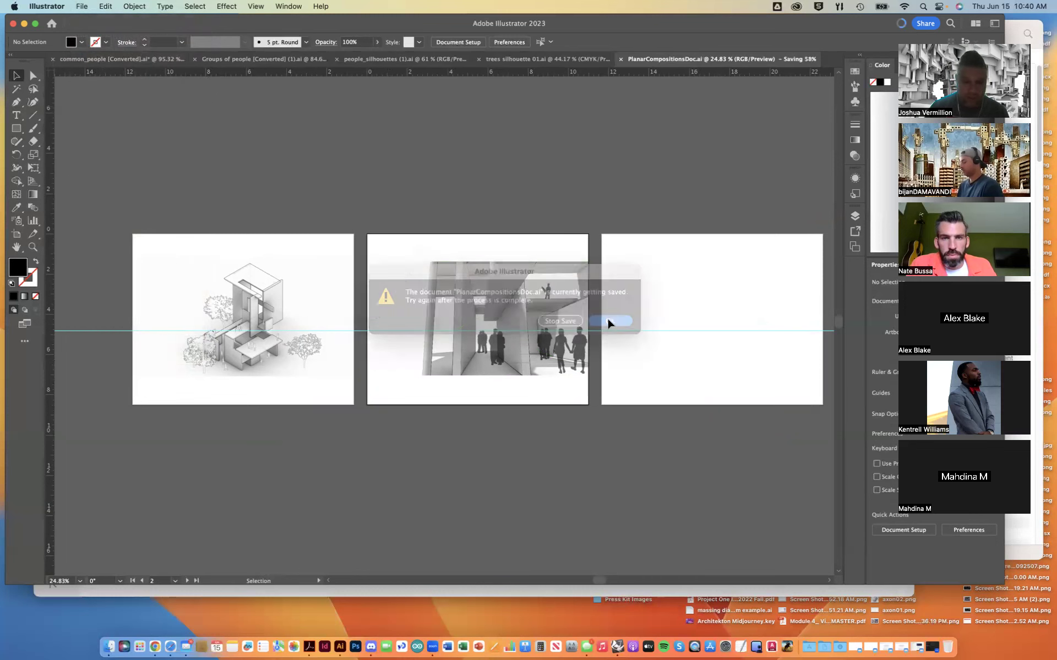
left_click(83, 7)
mouse_move(120, 251)
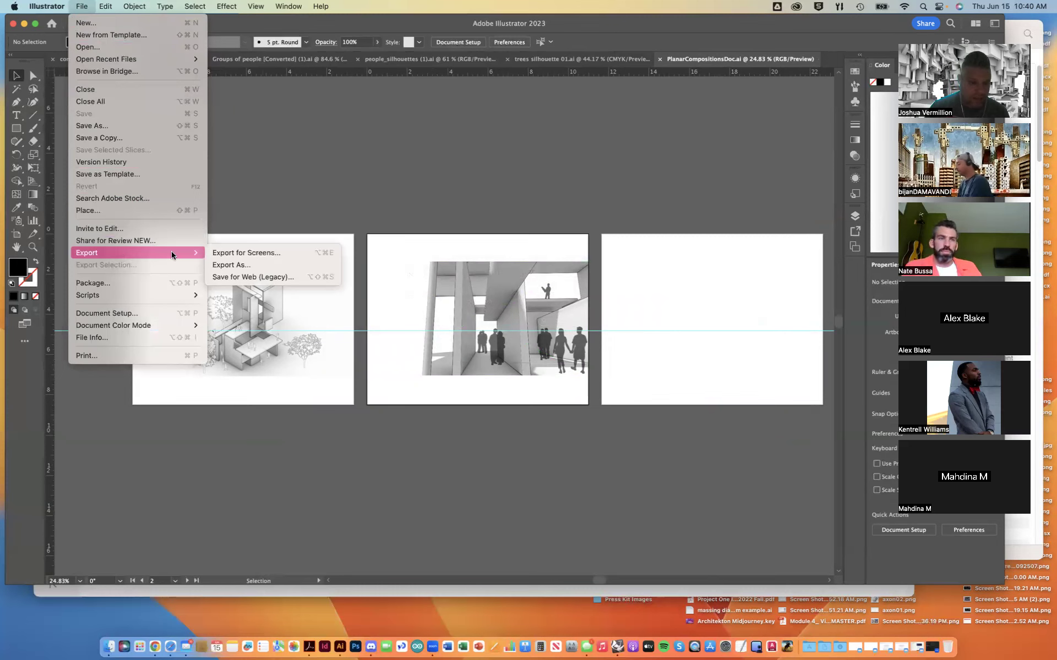
left_click(124, 126)
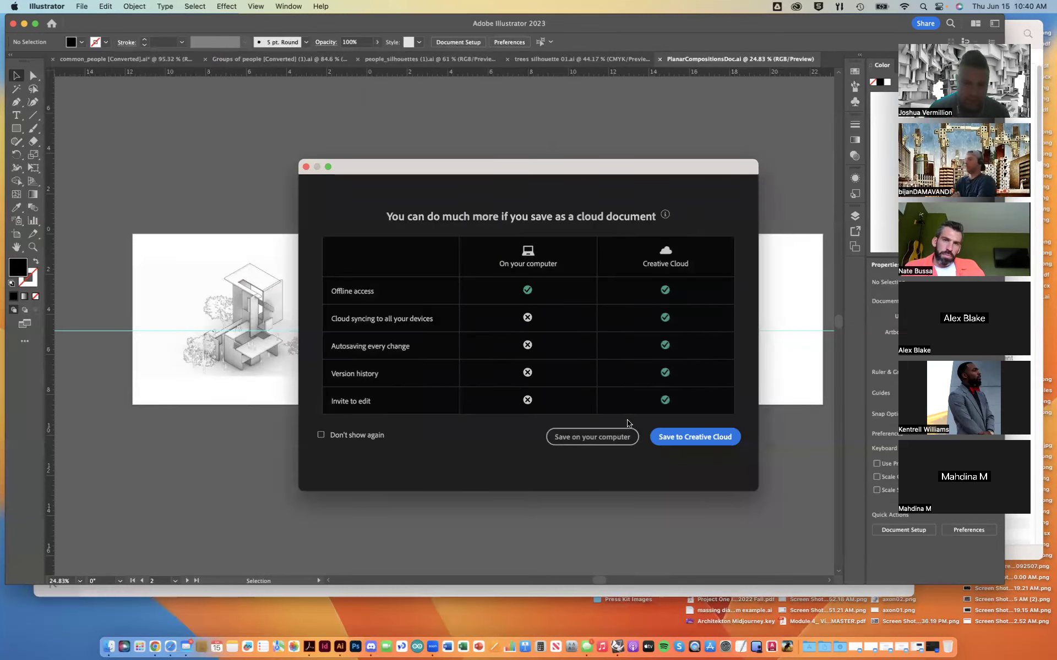
left_click(366, 435)
left_click(575, 439)
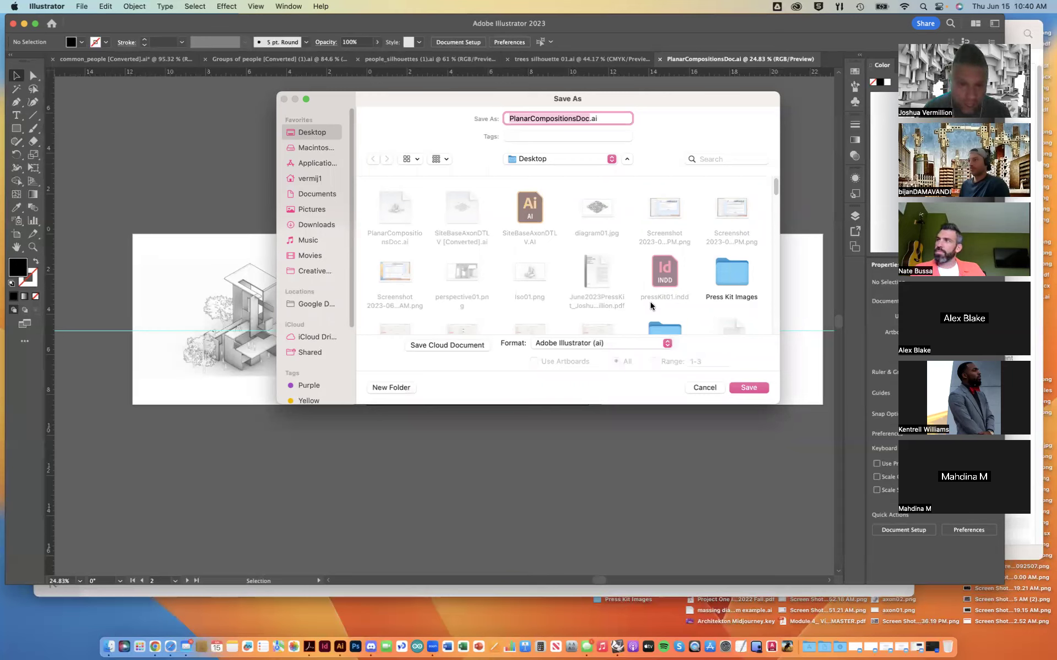
left_click(649, 348)
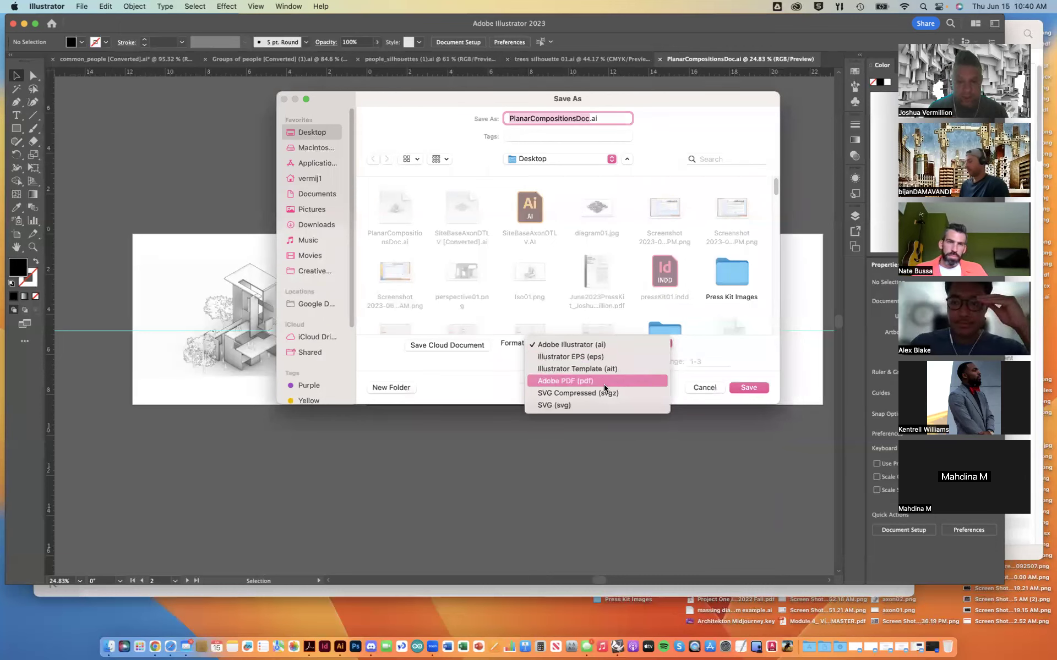
left_click(572, 380)
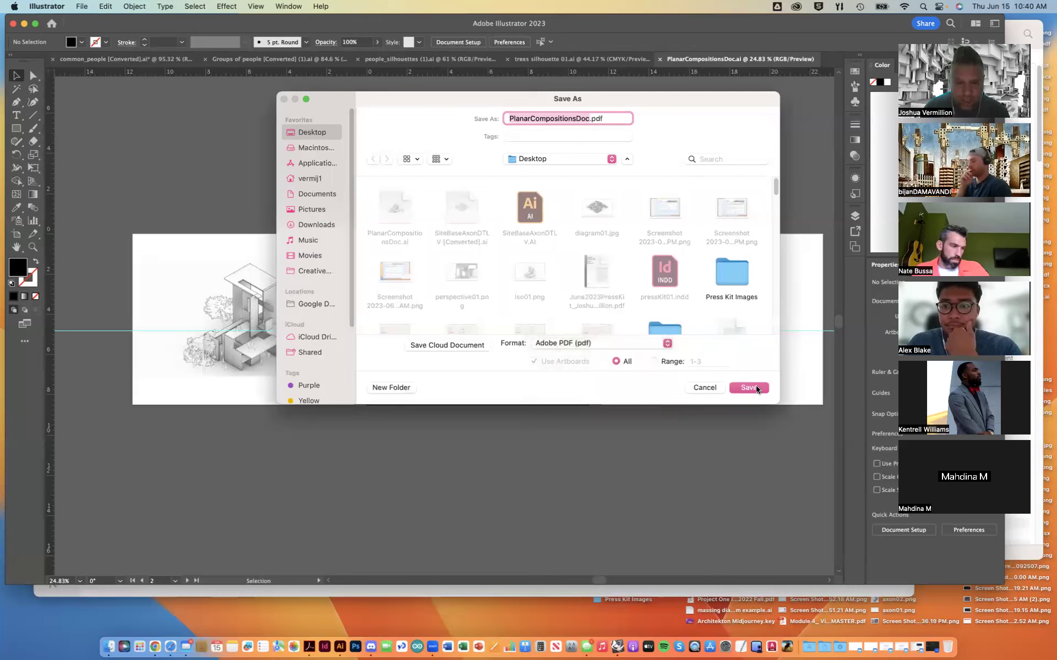
Save PlanarCompositionsDoc.pdf with Acrobat 8 (PDF 1.7) compatibility and the default preset
left_click(750, 388)
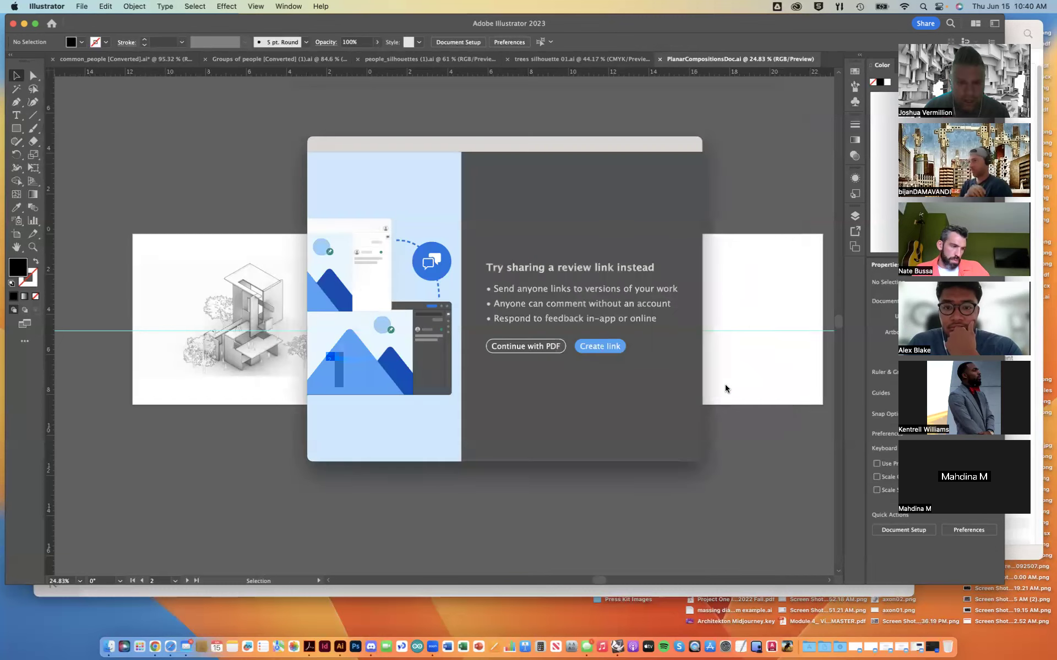
left_click(525, 347)
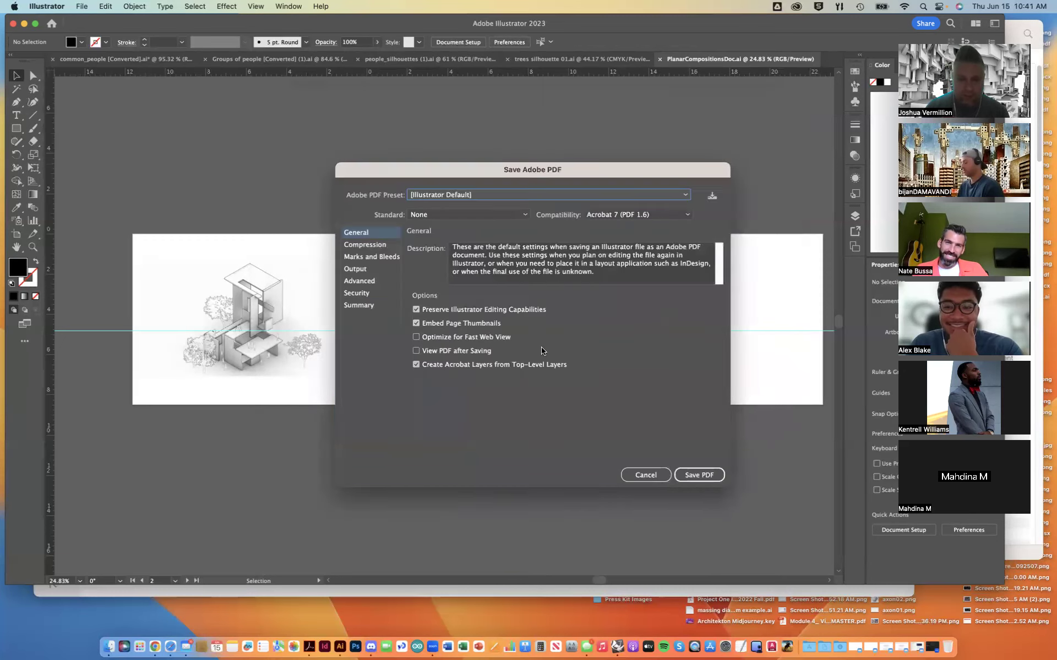
left_click(645, 215)
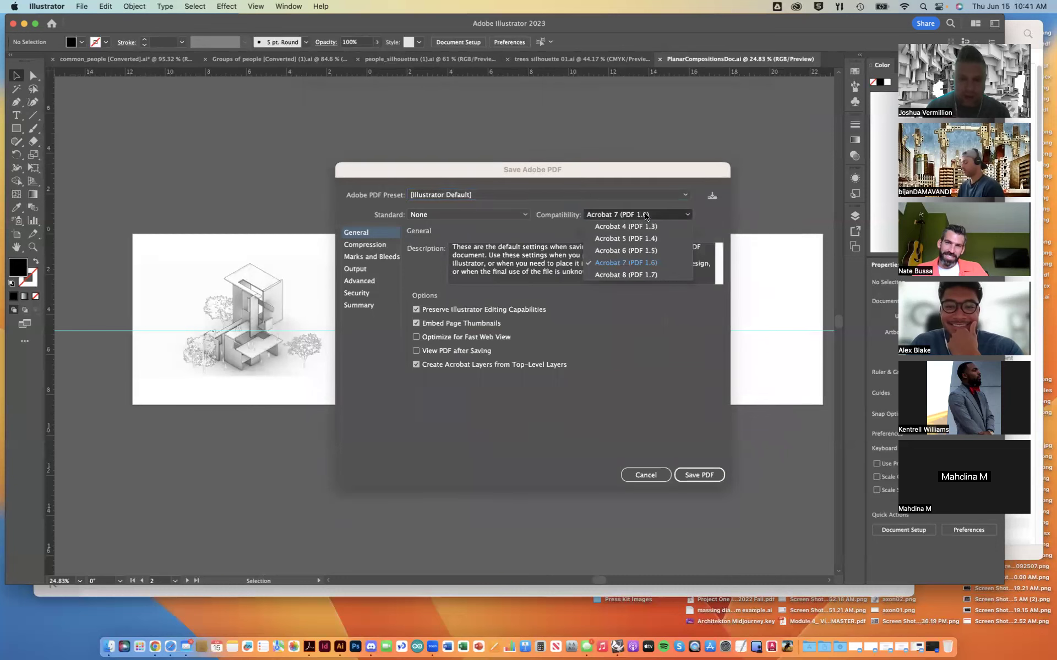
left_click(637, 275)
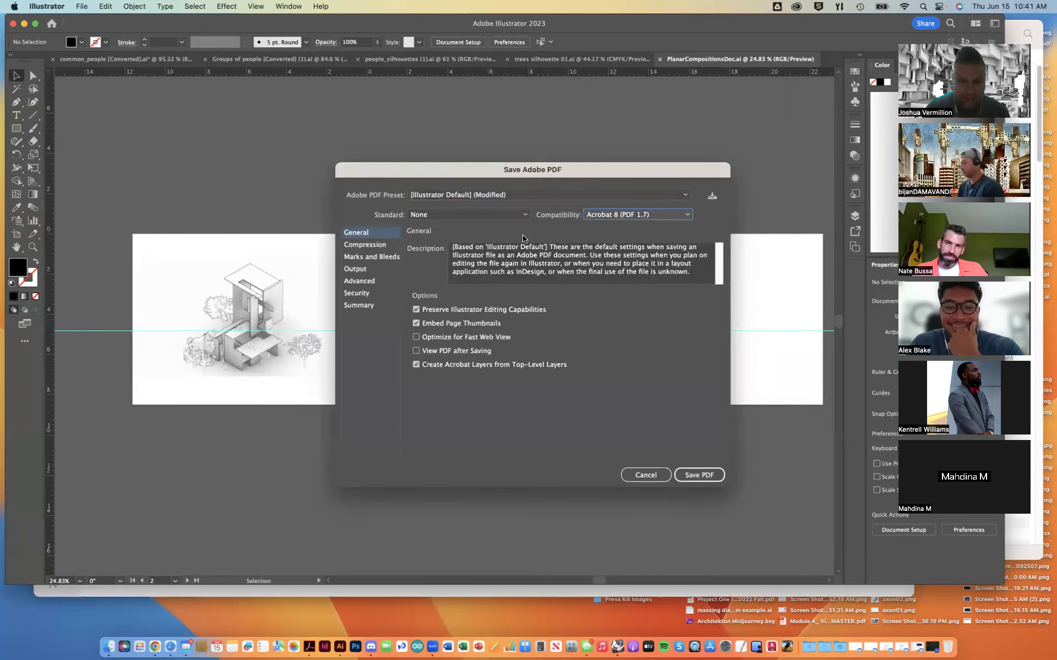
left_click(479, 198)
left_click(493, 175)
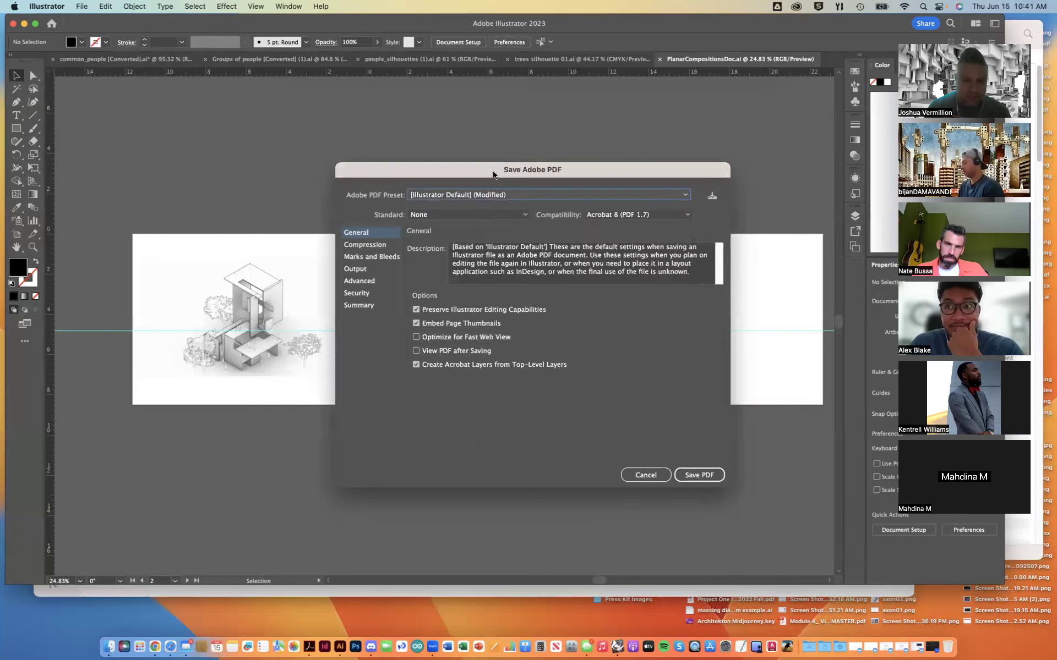
left_click(704, 473)
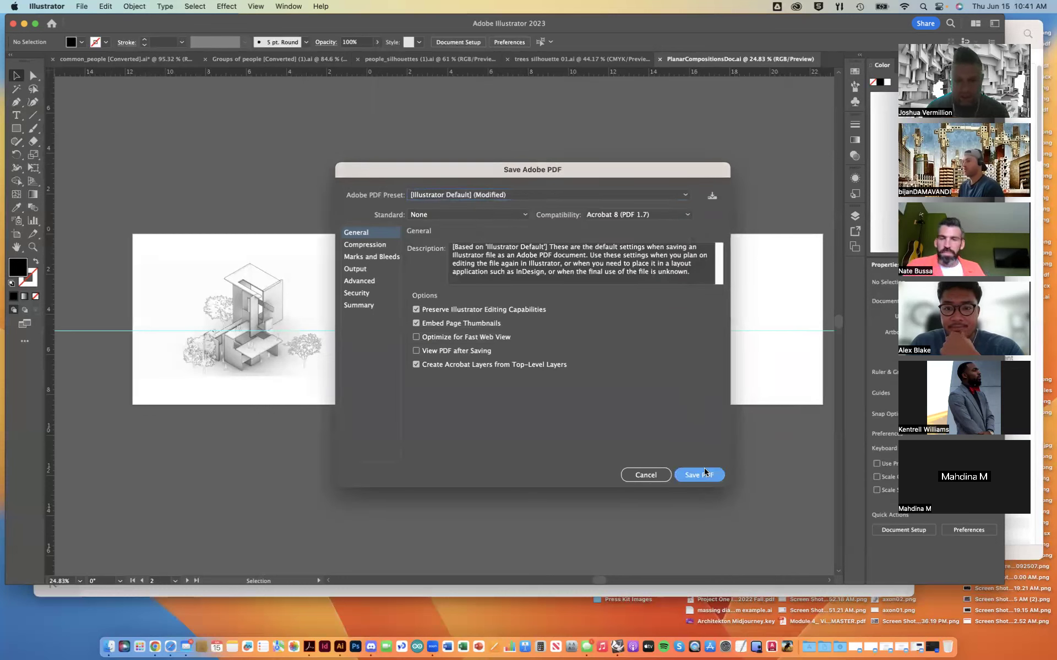
left_click(704, 472)
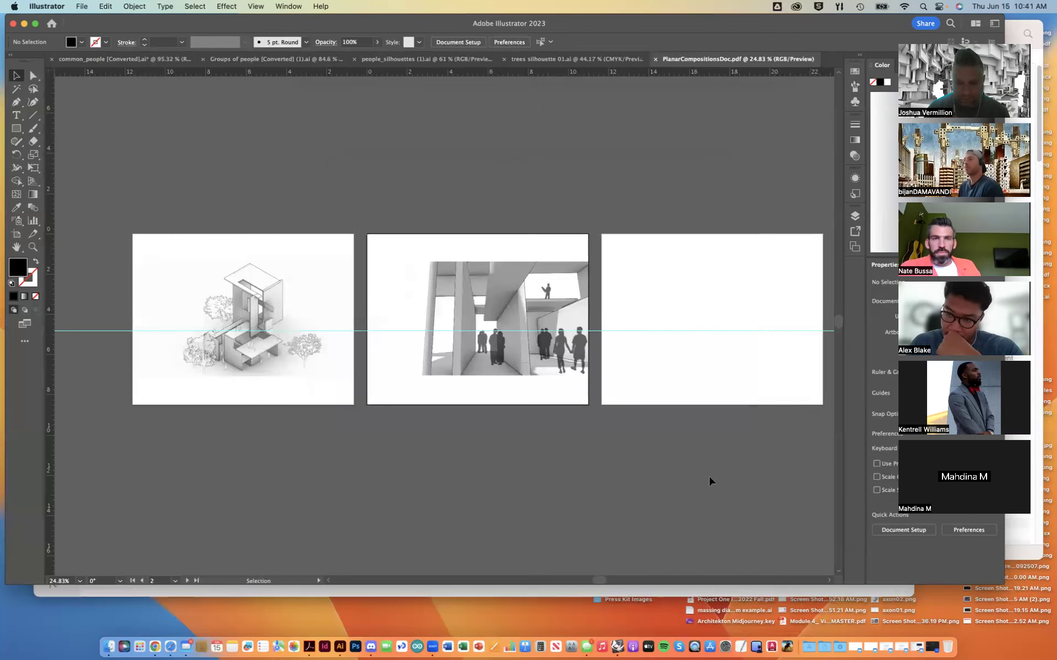
Open PlanarCompositionsDoc.pdf from Finder, page through to 3/3, then close it and return to Illustrator
key("F11")
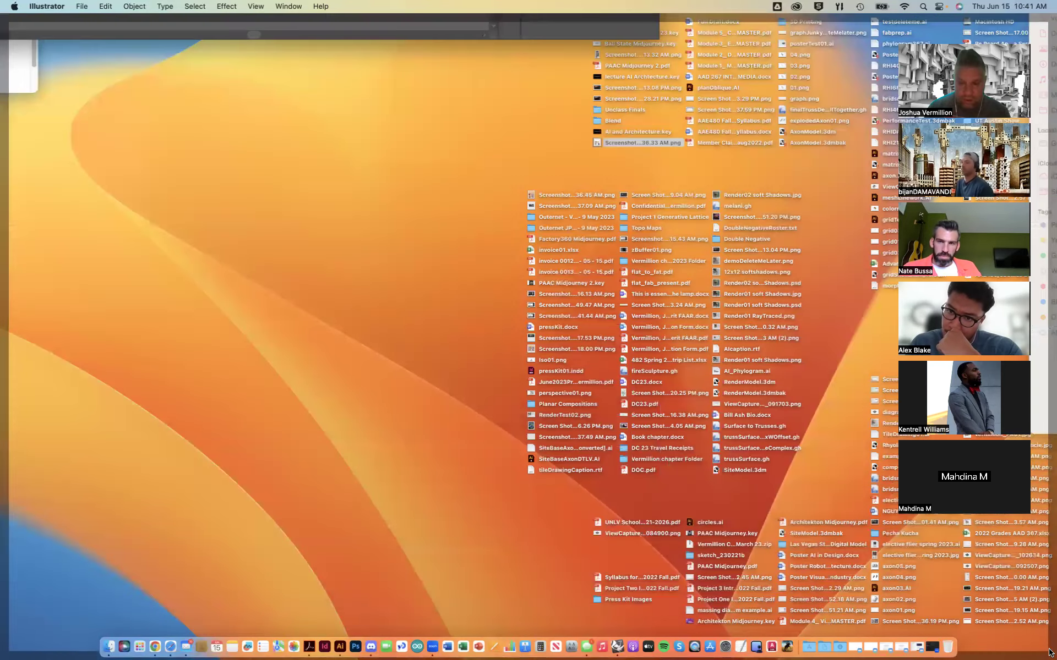
key("ctrl+Up")
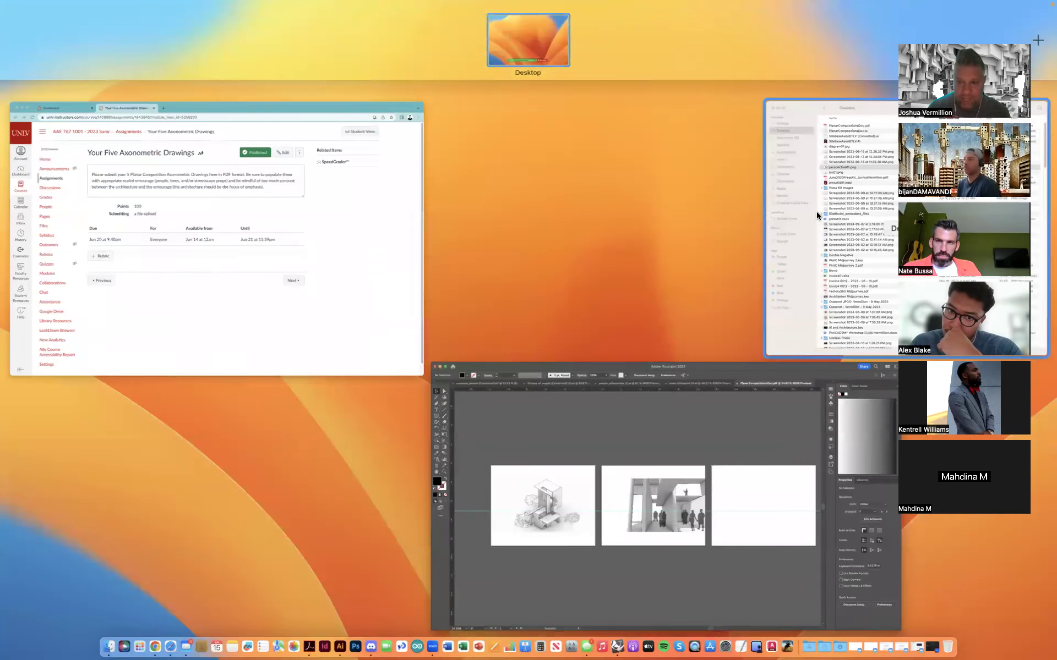
left_click(817, 211)
double_click(609, 73)
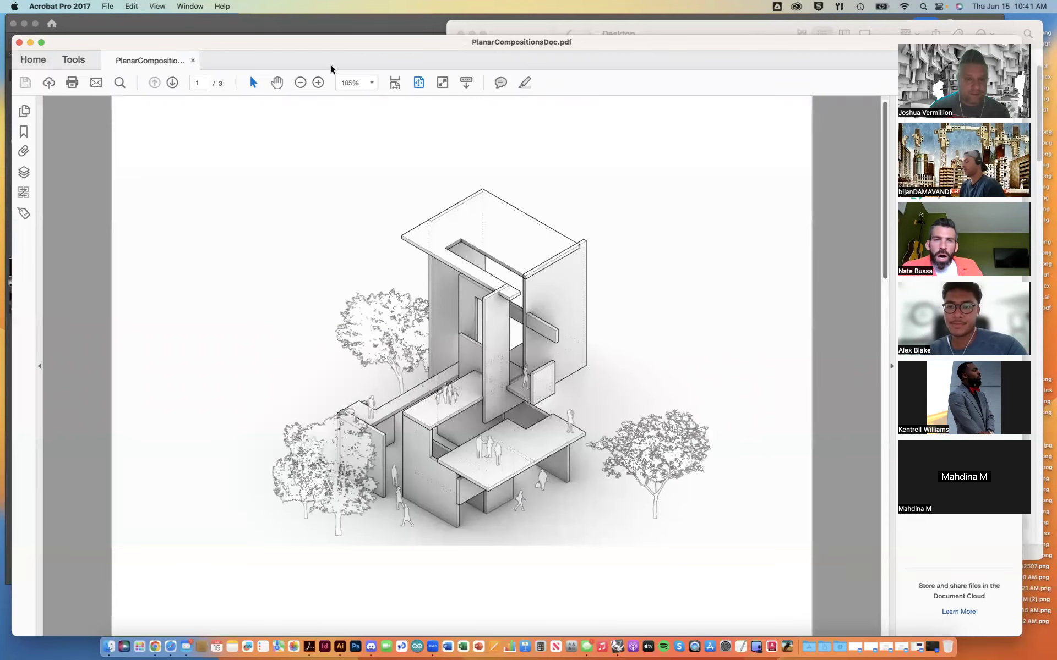
left_click(181, 57)
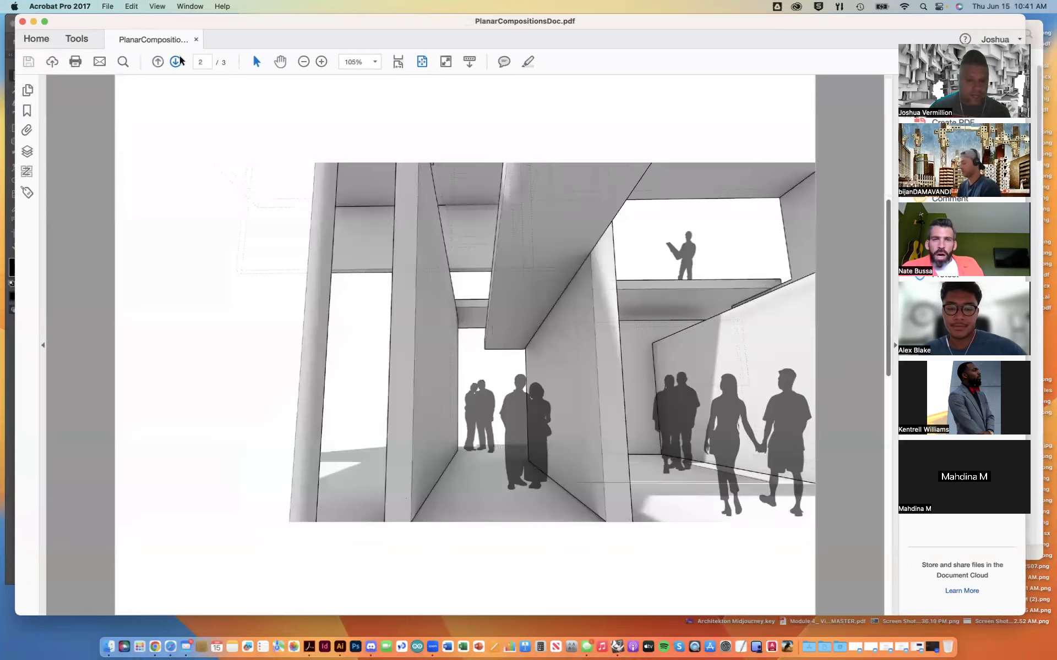
left_click(180, 57)
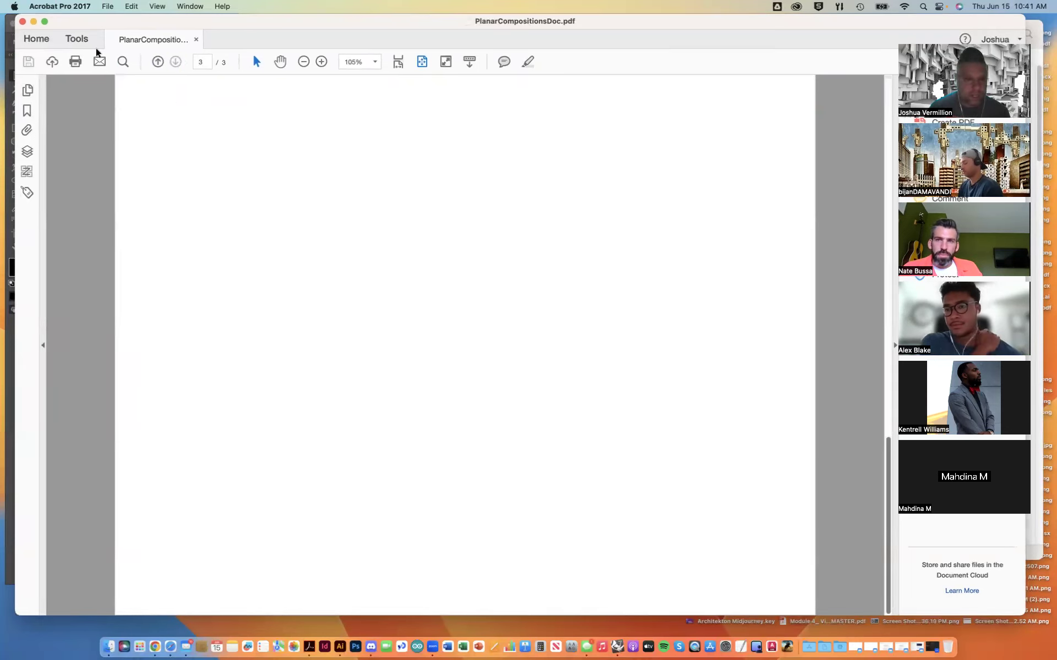
left_click(22, 21)
left_click(260, 201)
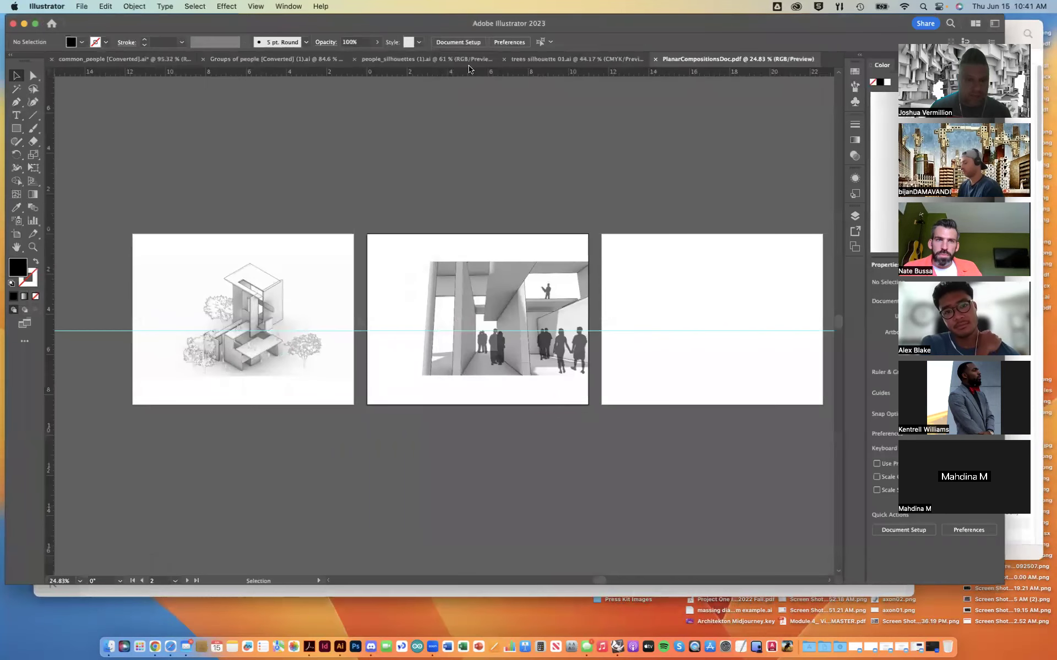
In artboard editing via Document Setup, select the blank Artboard 3 and delete it
left_click(458, 42)
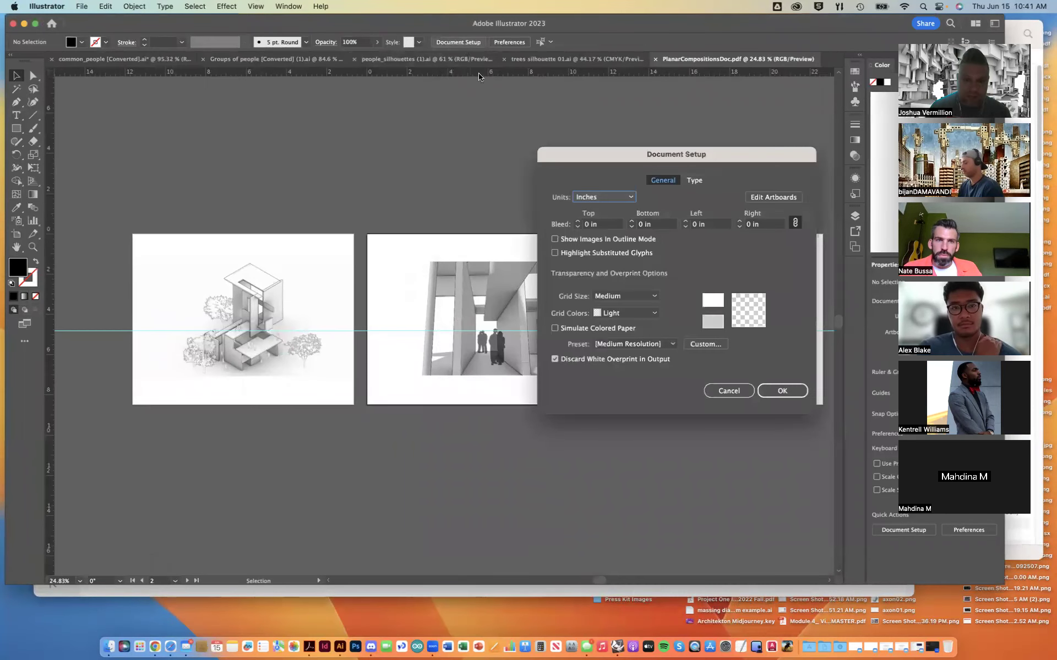
left_click(772, 197)
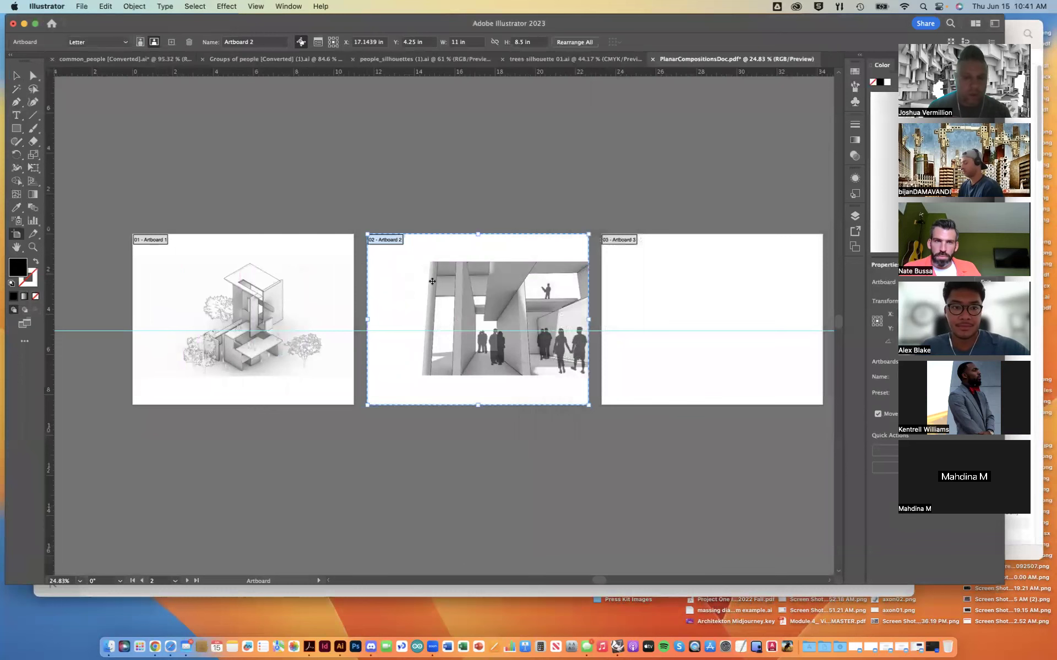
left_click(18, 77)
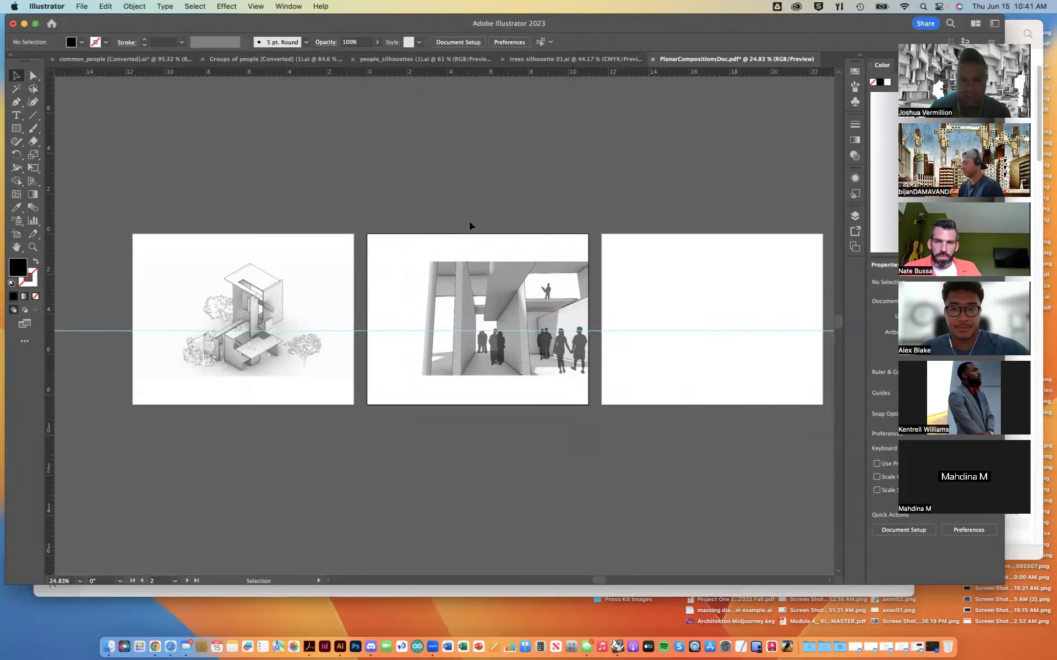
left_click(676, 252)
left_click(458, 42)
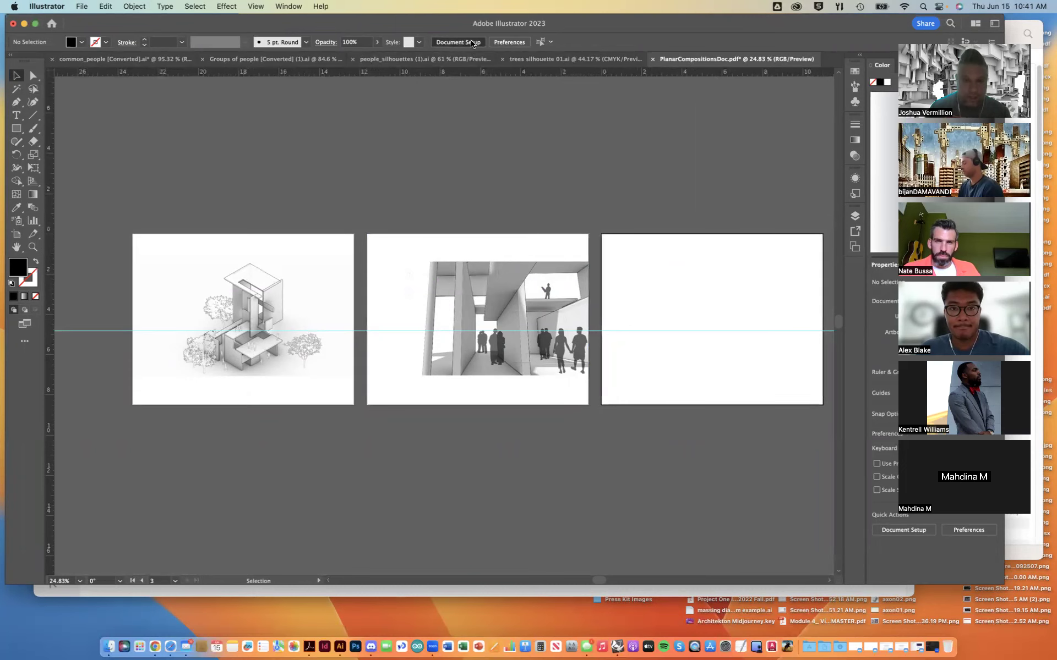
left_click(769, 203)
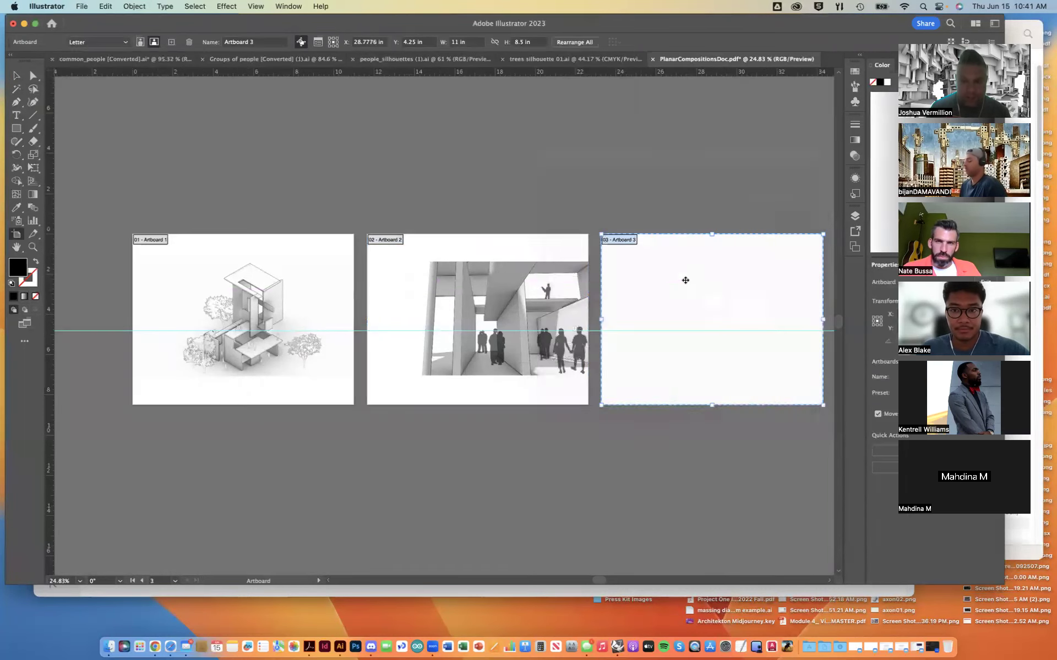
left_click_drag(688, 272, 223, 447)
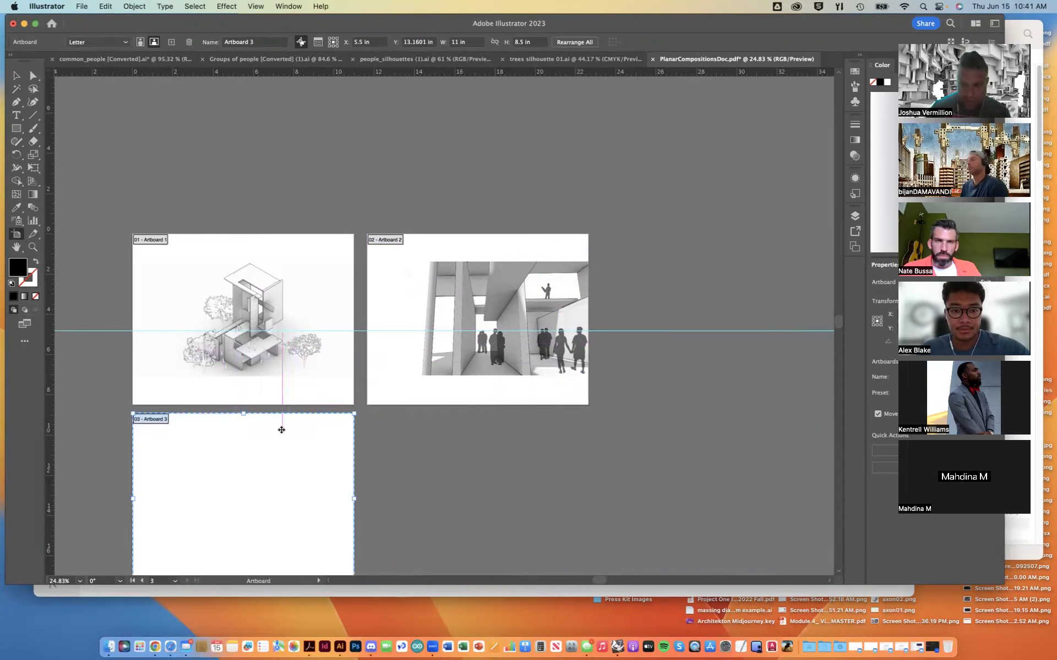
left_click_drag(281, 430, 704, 252)
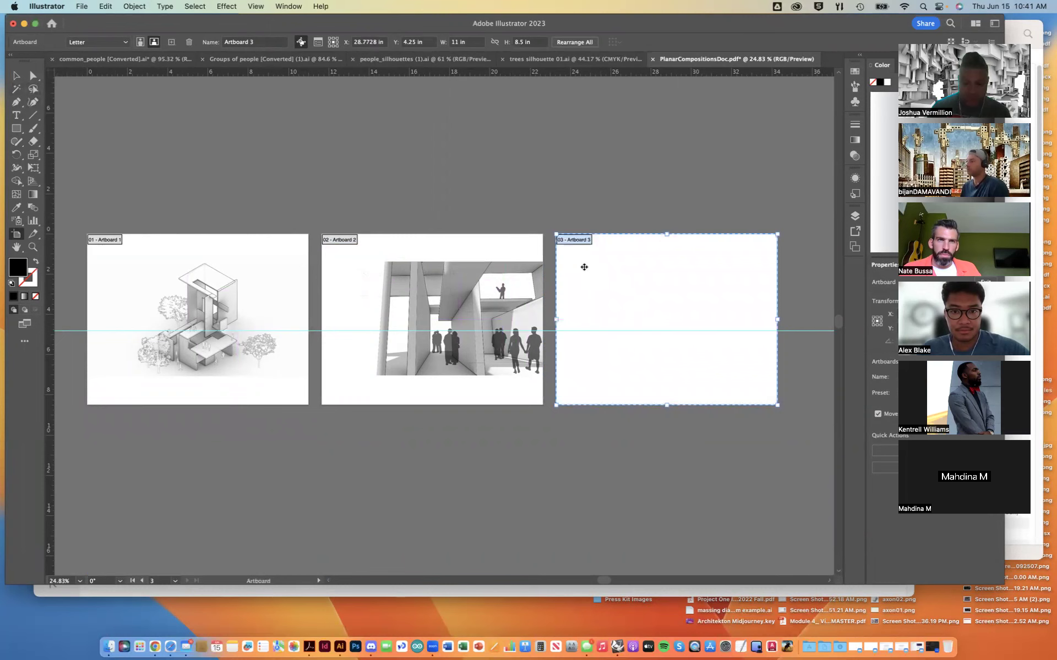
key("Delete")
left_click(9, 80)
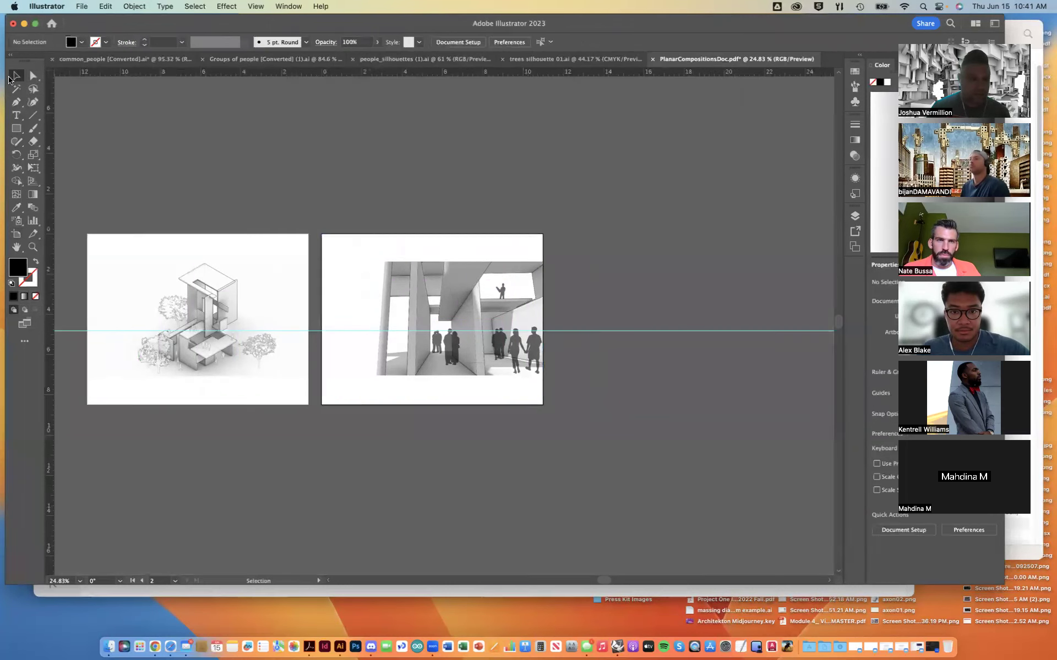
Switch to the Selection tool and save the document with Cmd+S
scroll(555, 204, "left", 3)
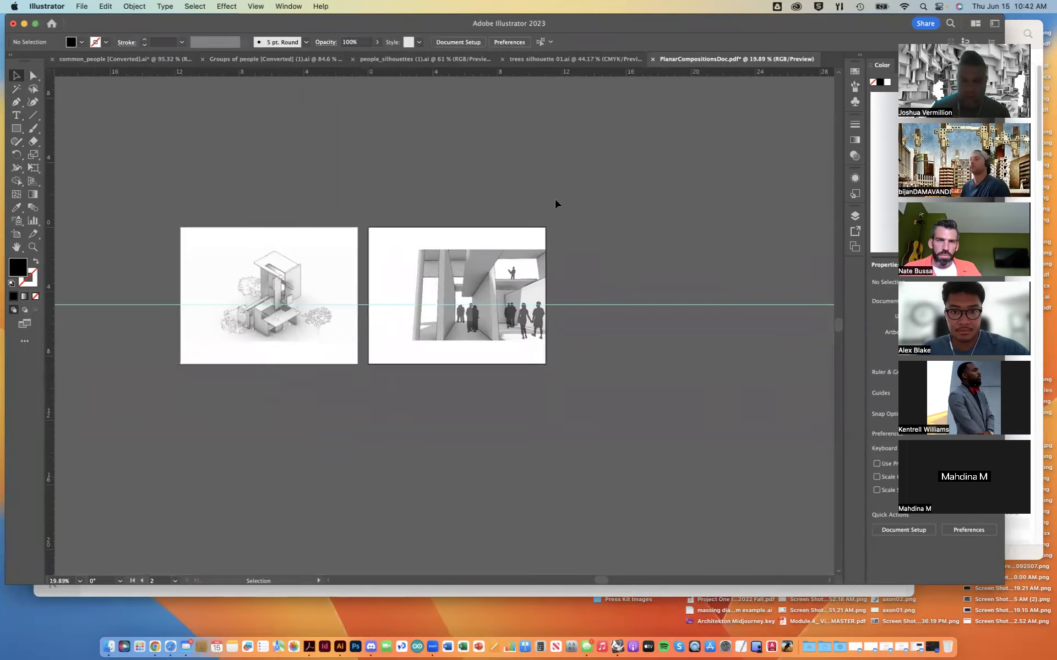
key("a")
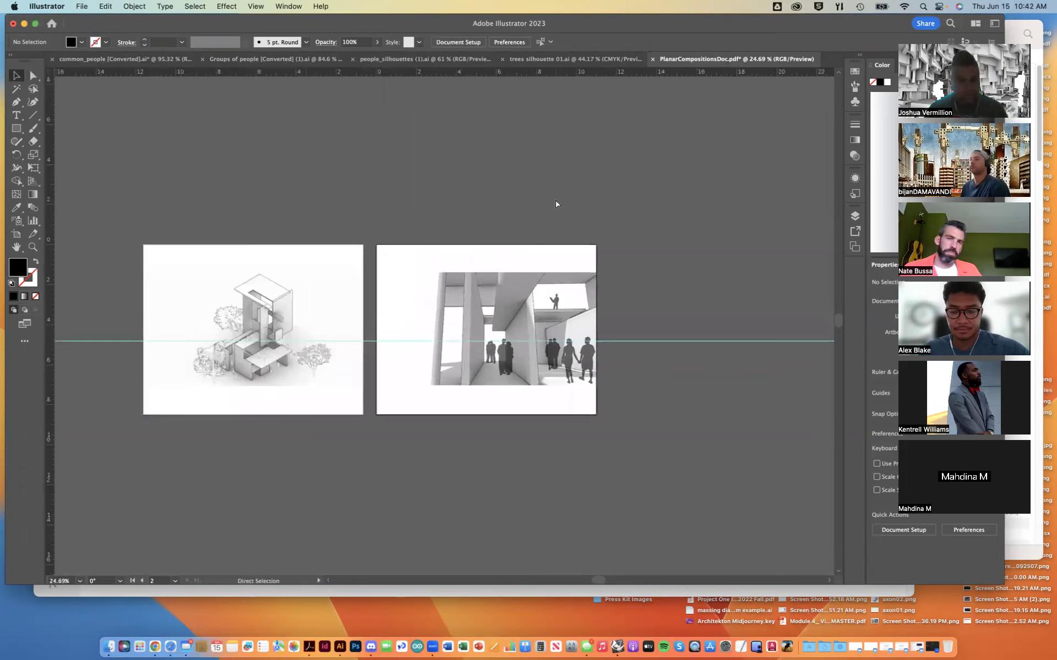
key("super+s")
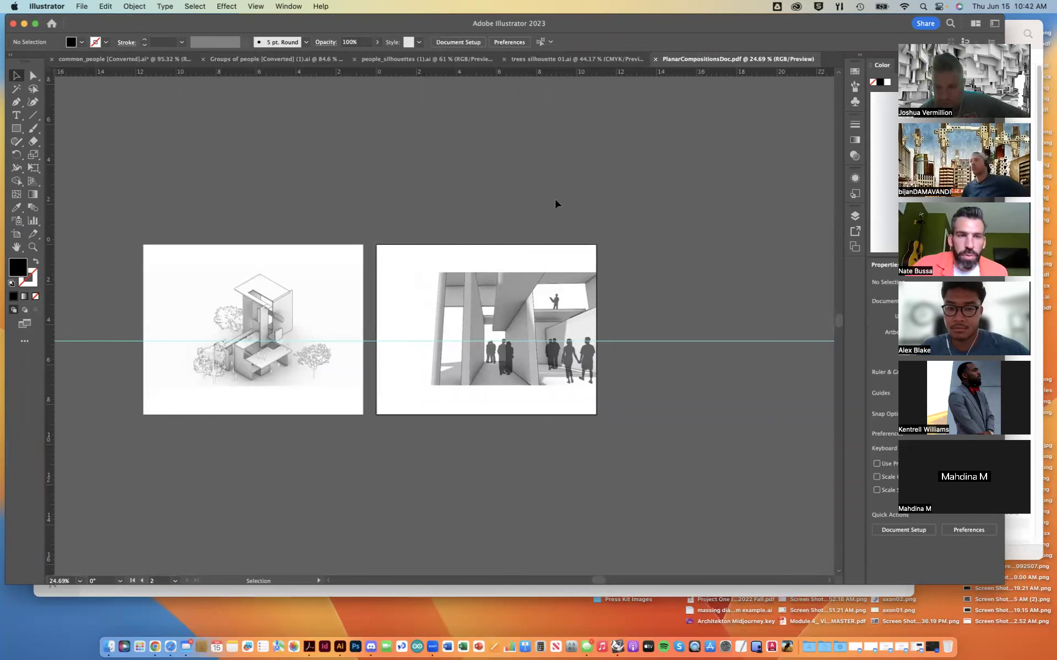
Zoom in to inspect the axonometric drawing, then bring up the Dock's Applications stack
scroll(288, 302, "up", 5)
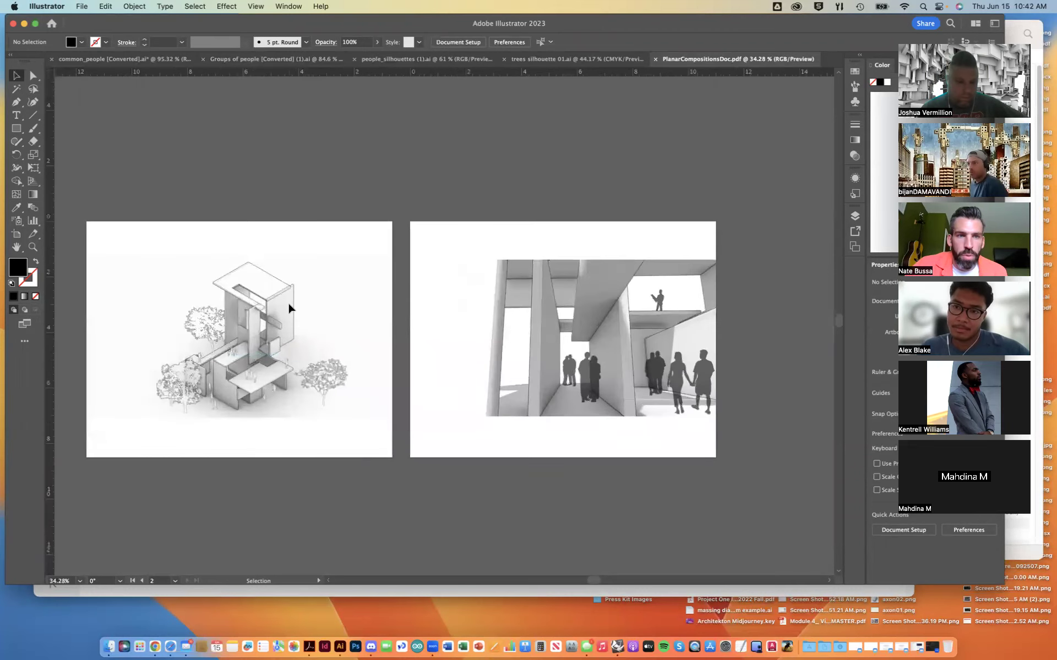
scroll(288, 302, "left", 8)
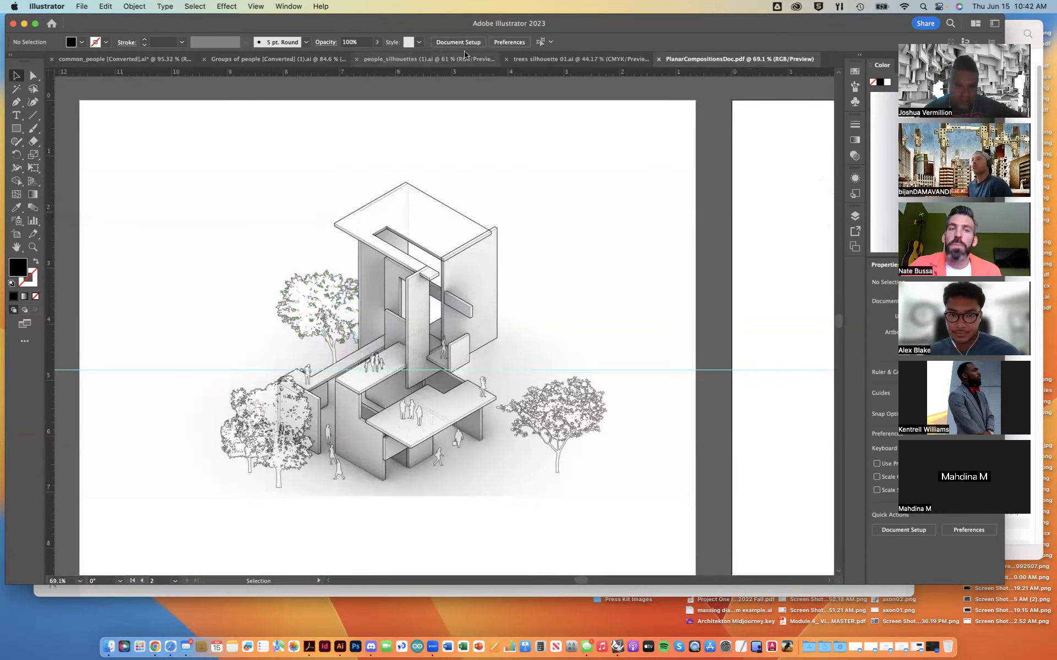
scroll(425, 345, "up", 5)
scroll(425, 345, "up", 5)
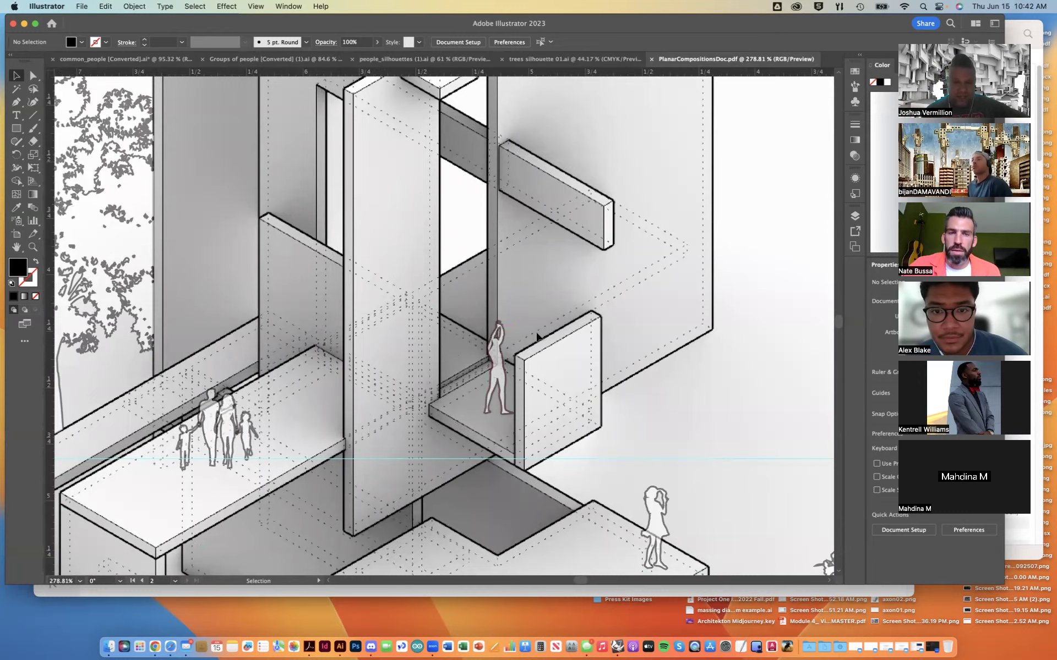
scroll(537, 336, "down", 7)
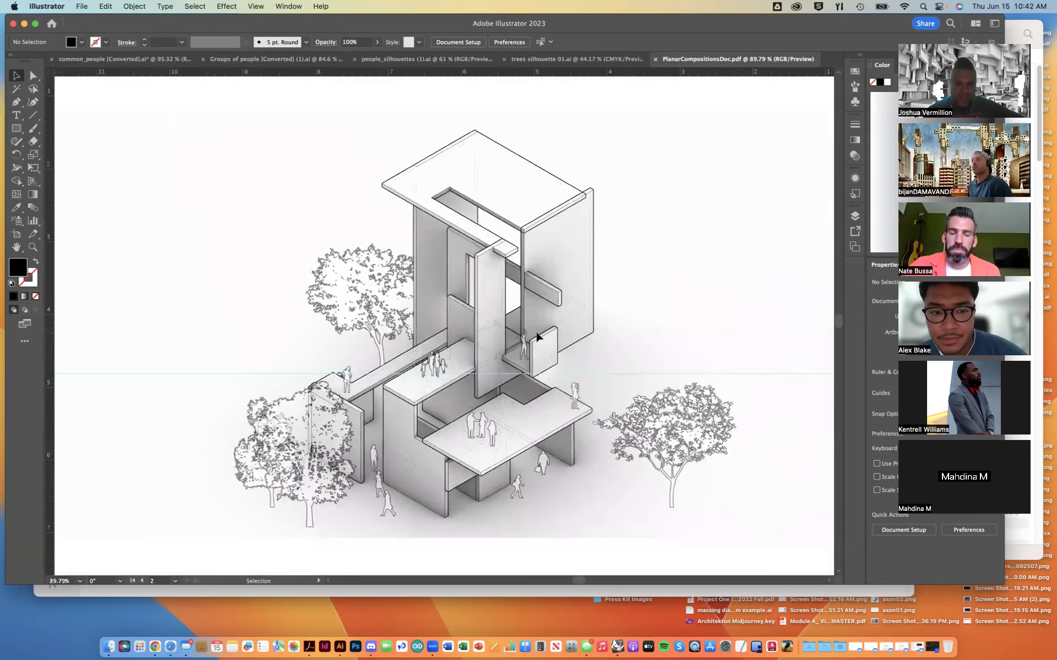
scroll(537, 336, "down", 1)
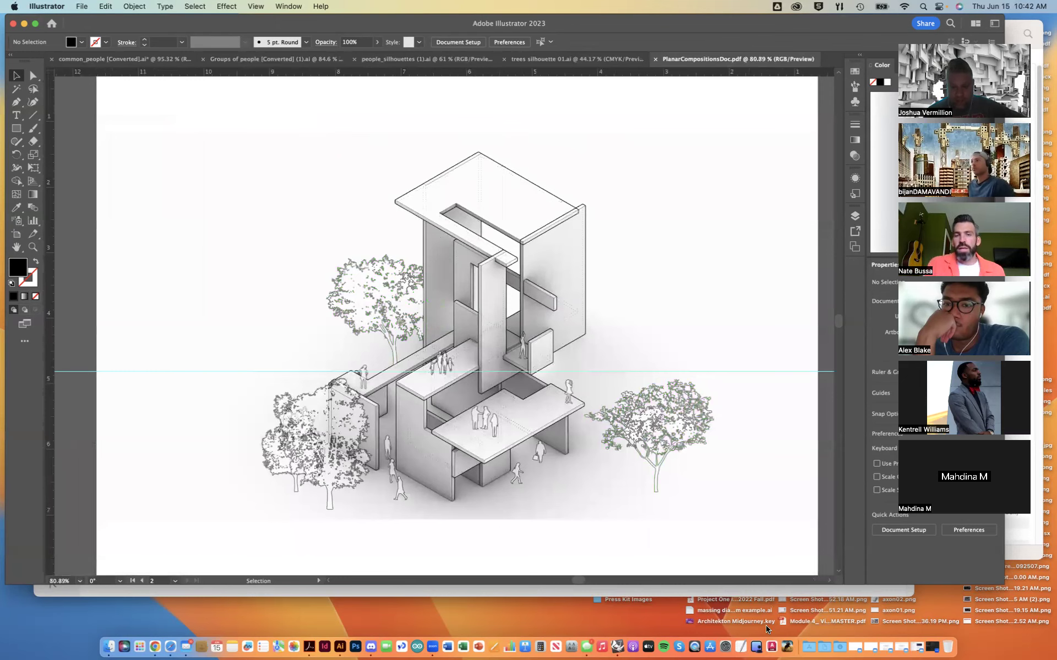
left_click(808, 647)
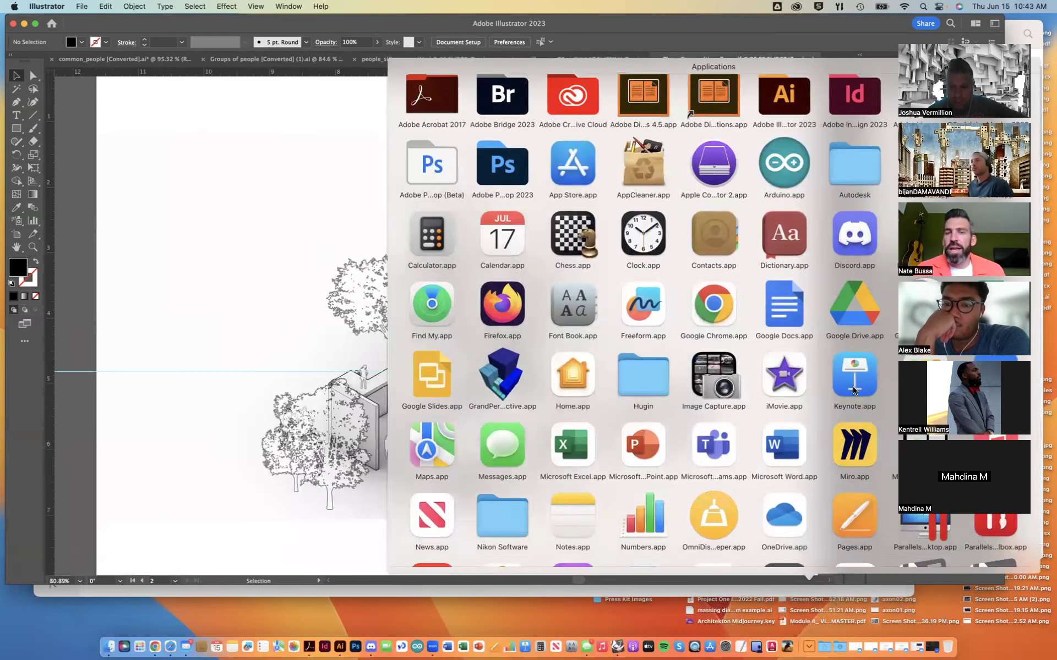
Launch Parallels Desktop to boot the Windows 10 VM, then switch back to Illustrator
scroll(853, 390, "down", 3)
scroll(854, 391, "up", 3)
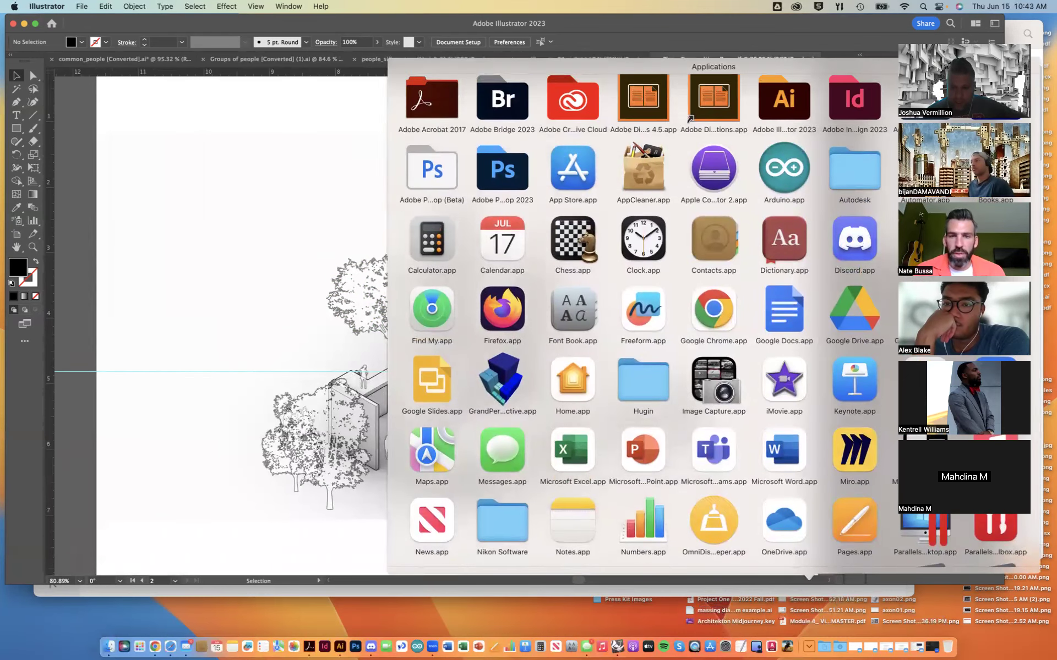
left_click(925, 530)
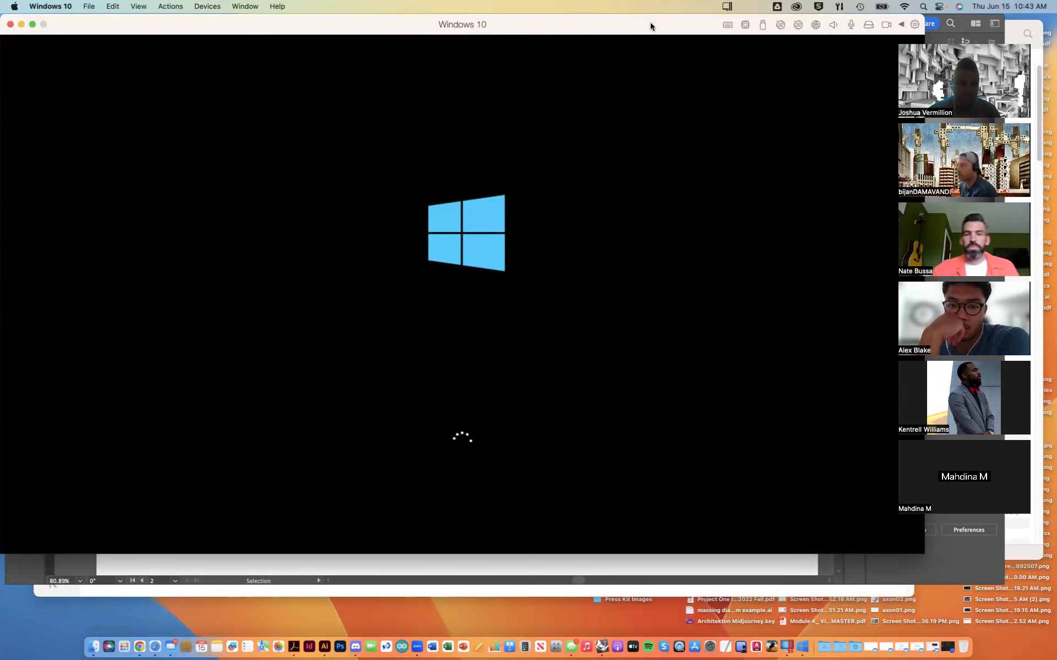
left_click_drag(649, 22, 652, 21)
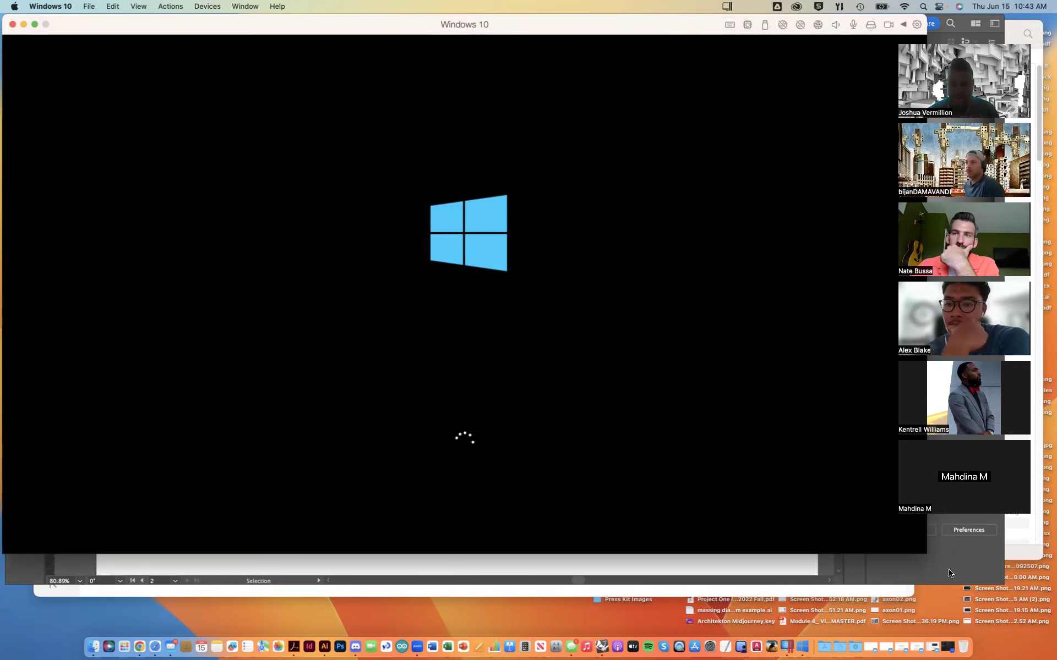
key("super+Tab")
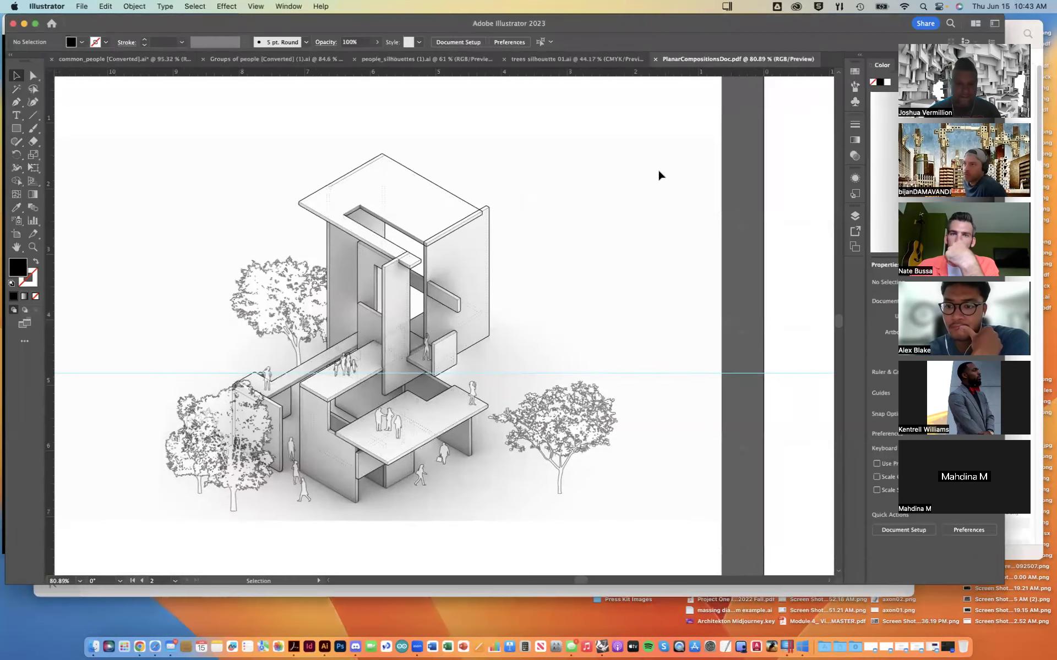
scroll(658, 168, "right", 15)
scroll(658, 175, "right", 6)
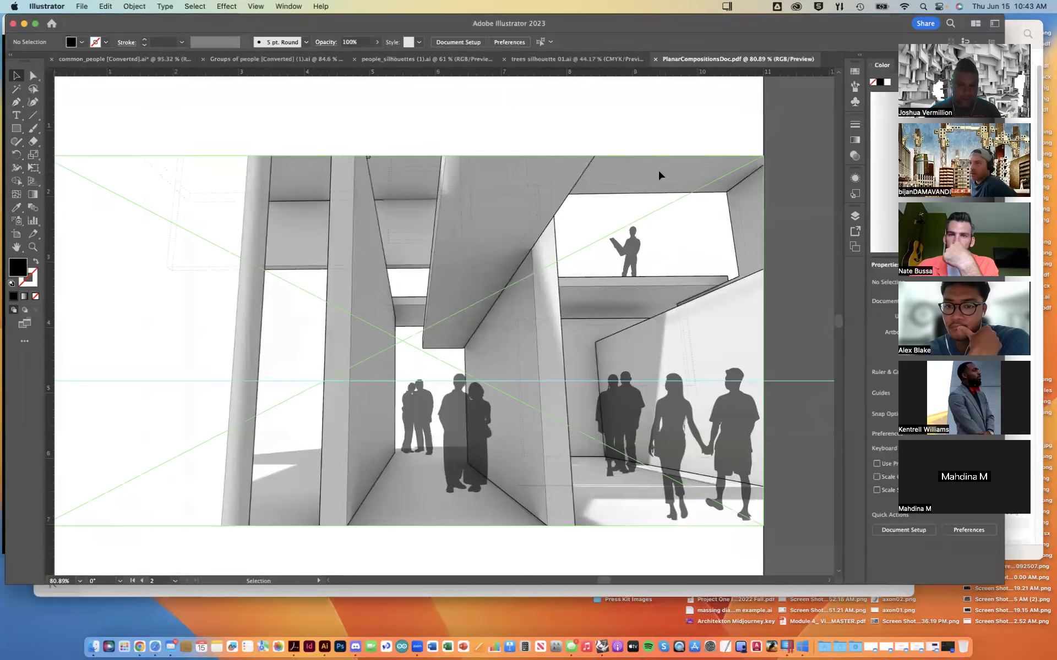
left_click(570, 242)
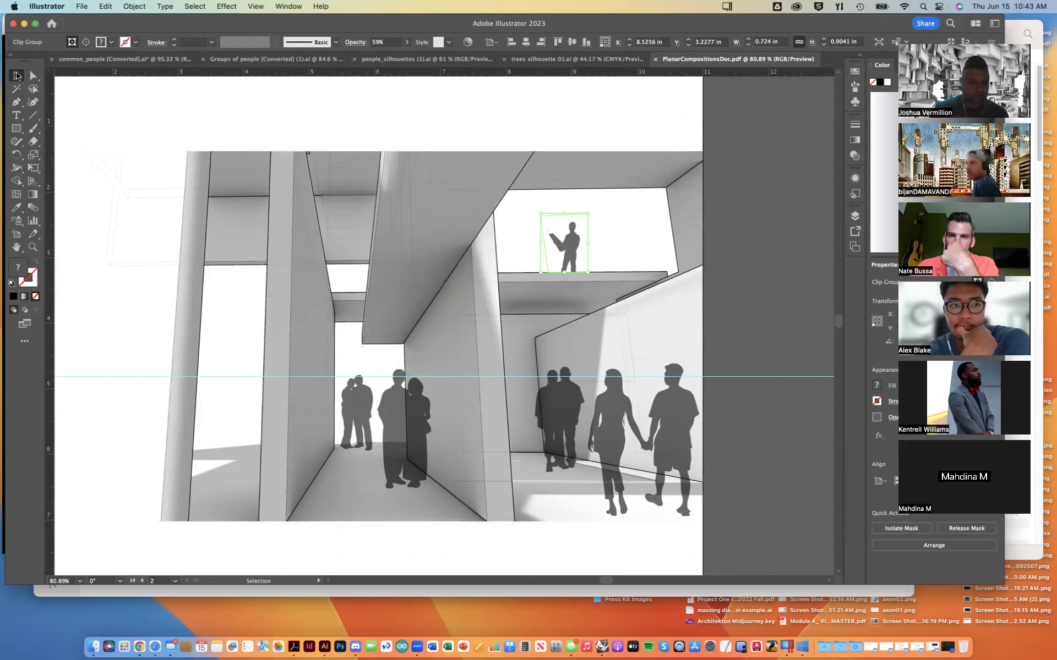
left_click(557, 124)
left_click(573, 238)
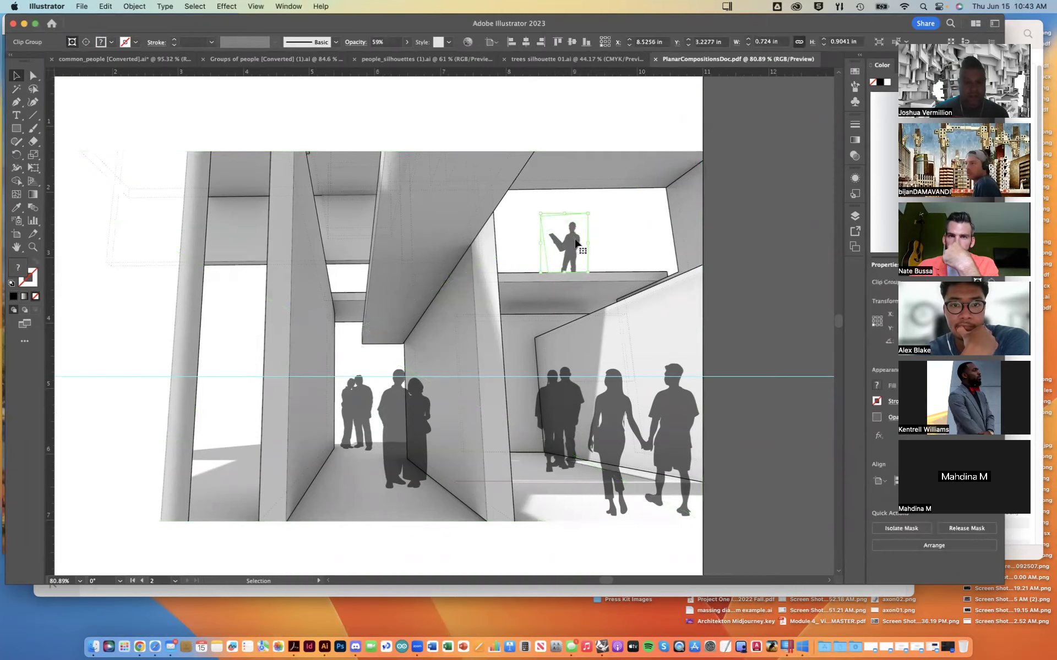
left_click(138, 10)
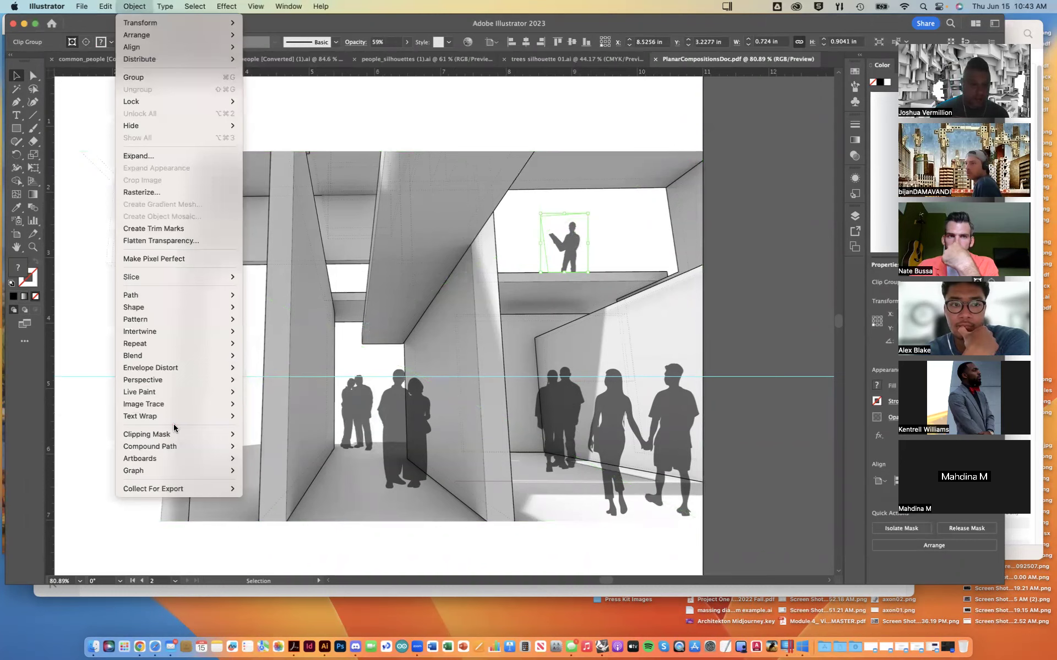
mouse_move(174, 439)
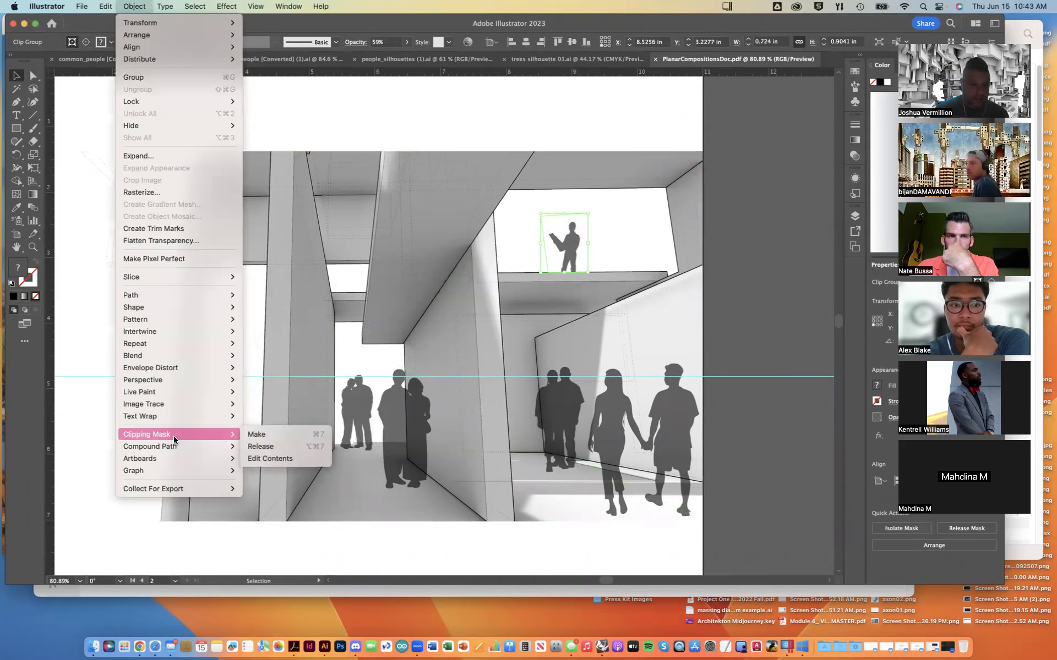
left_click(267, 446)
left_click(582, 159)
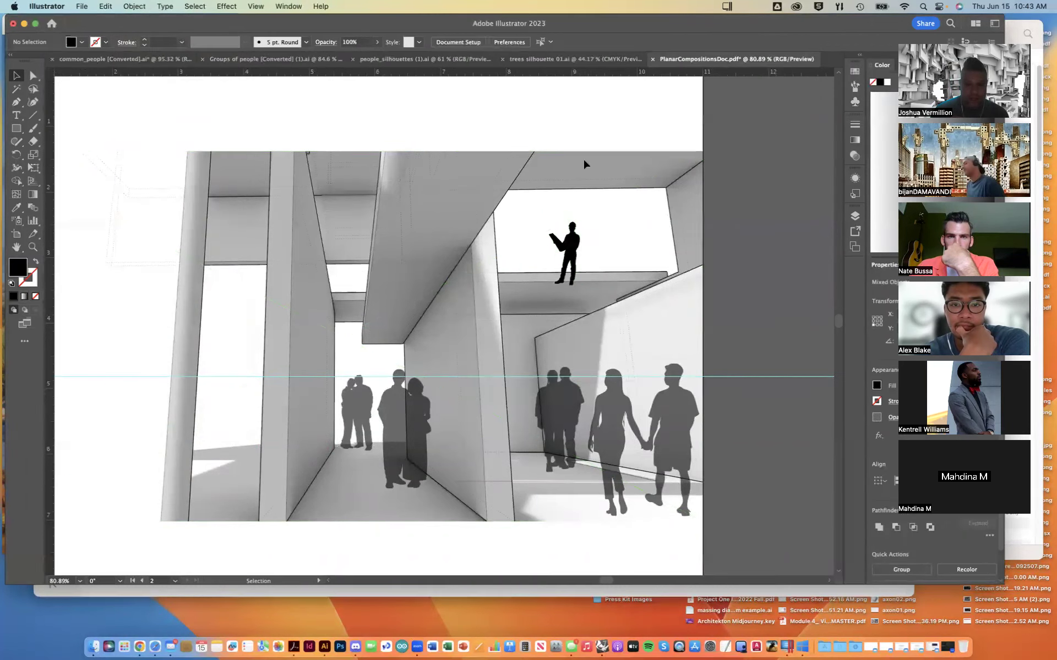
left_click(557, 234)
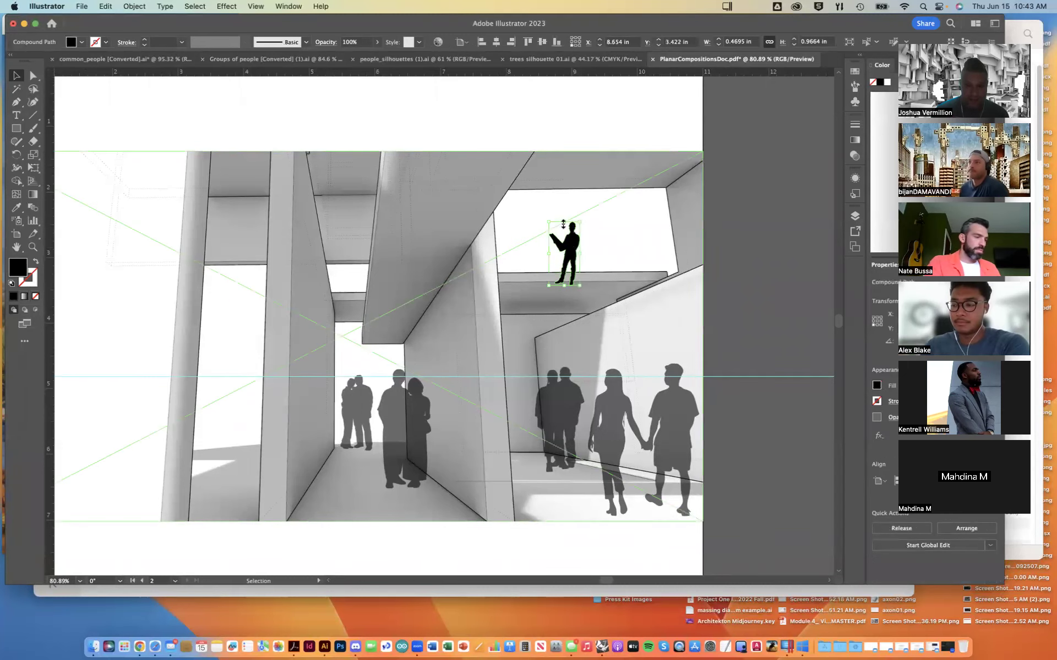
left_click_drag(547, 219, 546, 217)
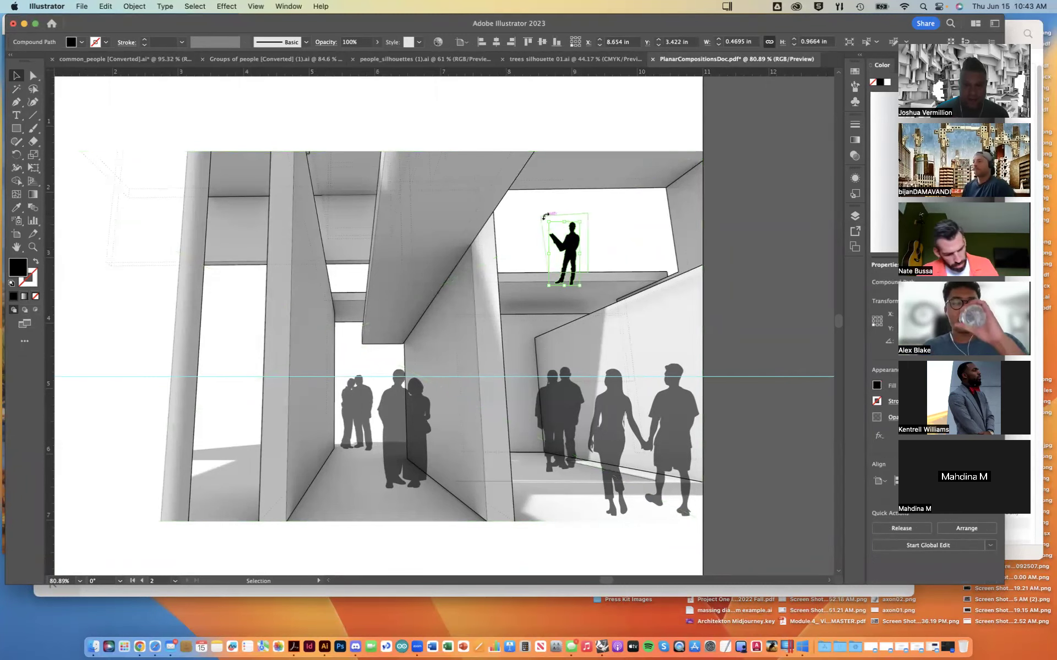
key("ctrl+z")
key("ctrl+z")
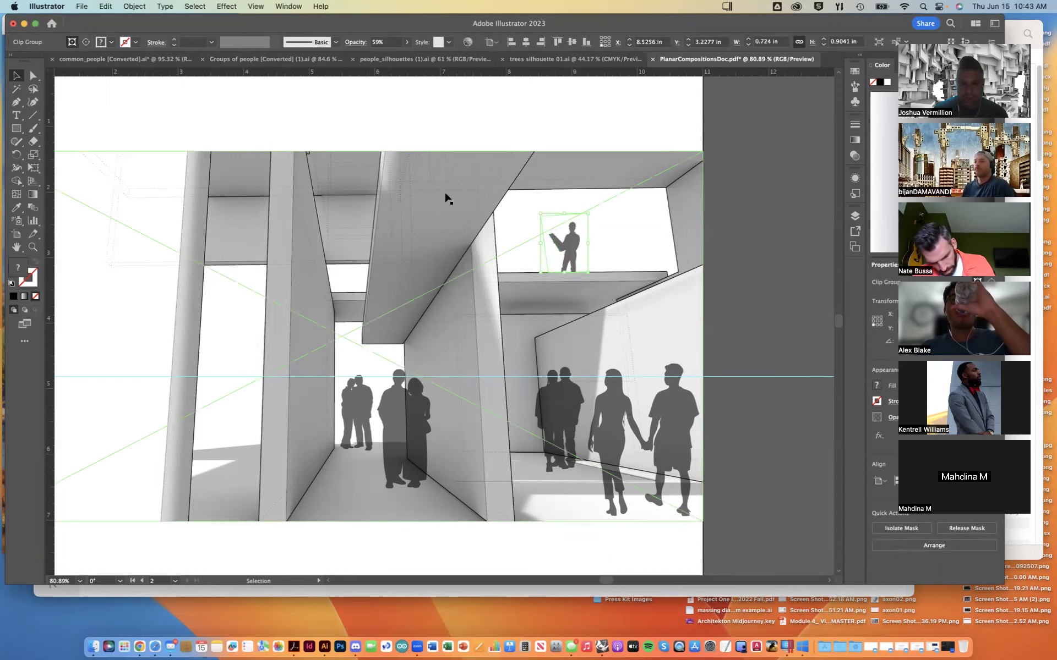
left_click(134, 6)
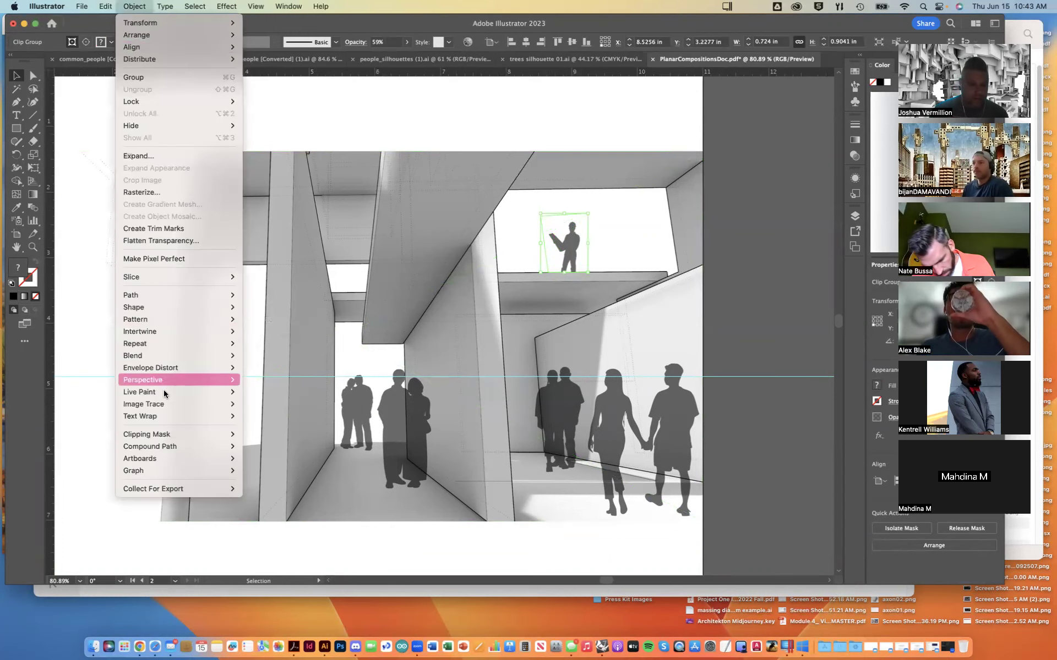
mouse_move(161, 421)
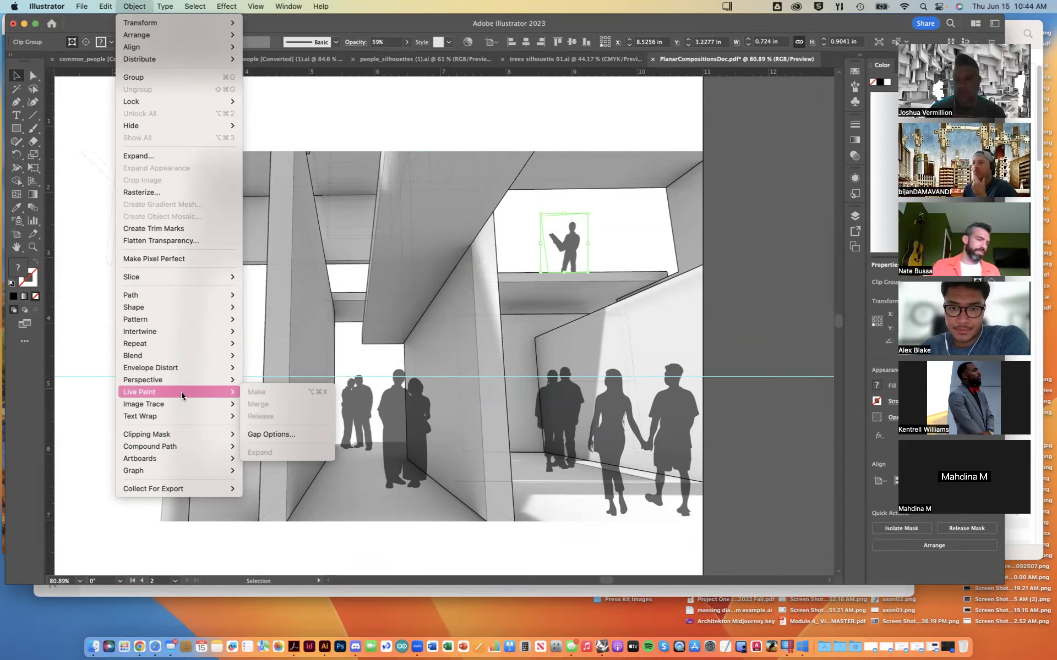
left_click(67, 110)
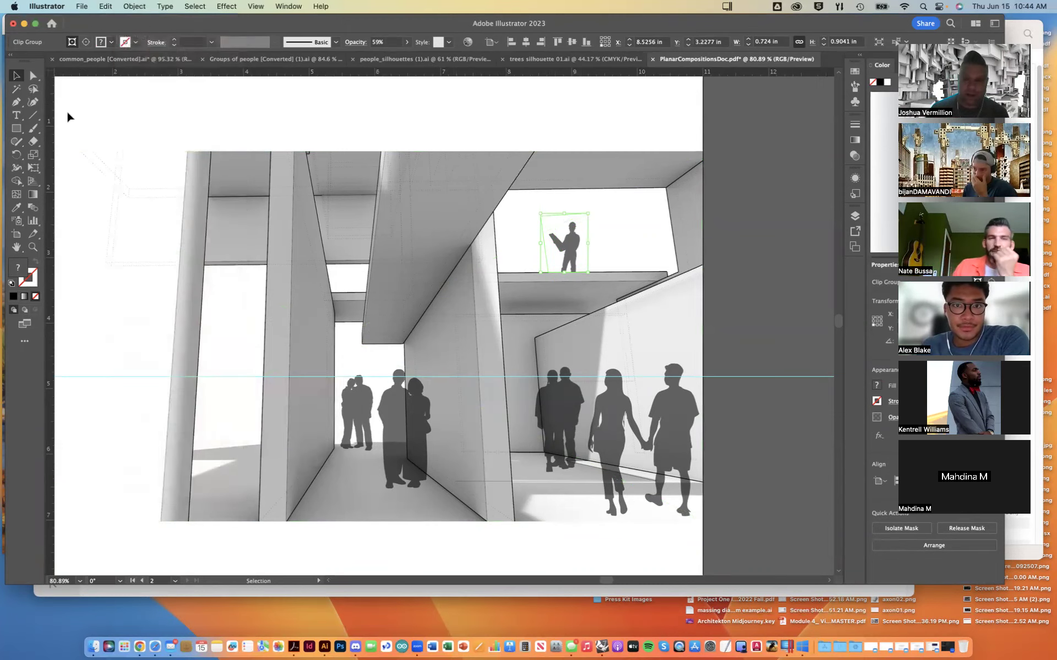
left_click(512, 134)
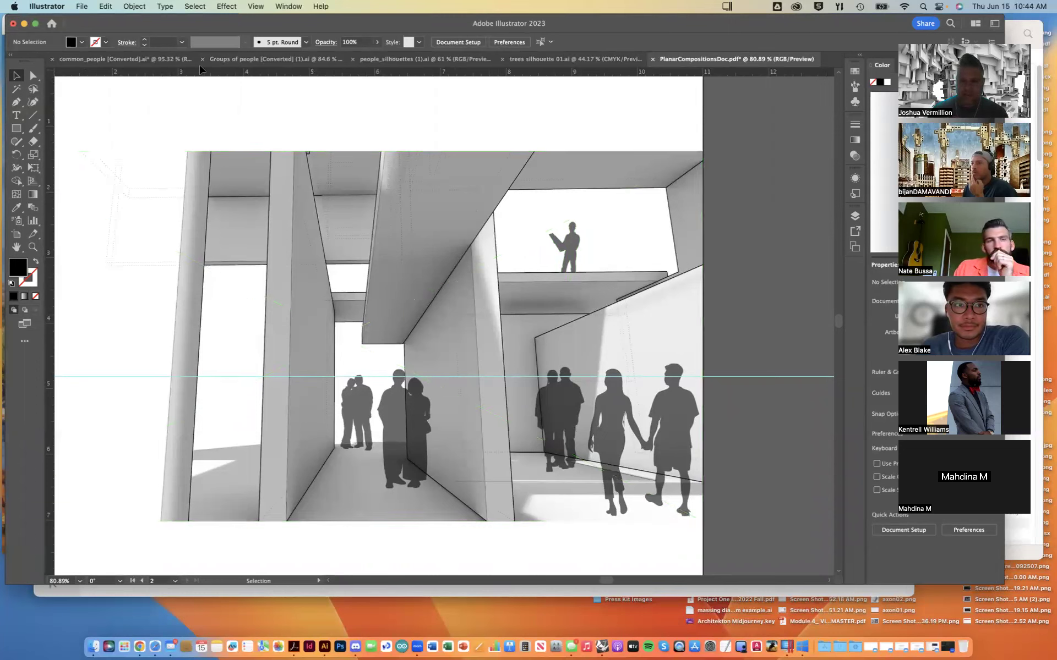
key("ctrl+Up")
Unlock the Windows 10 VM, sign in with the user's name, and launch Safari
left_click(418, 415)
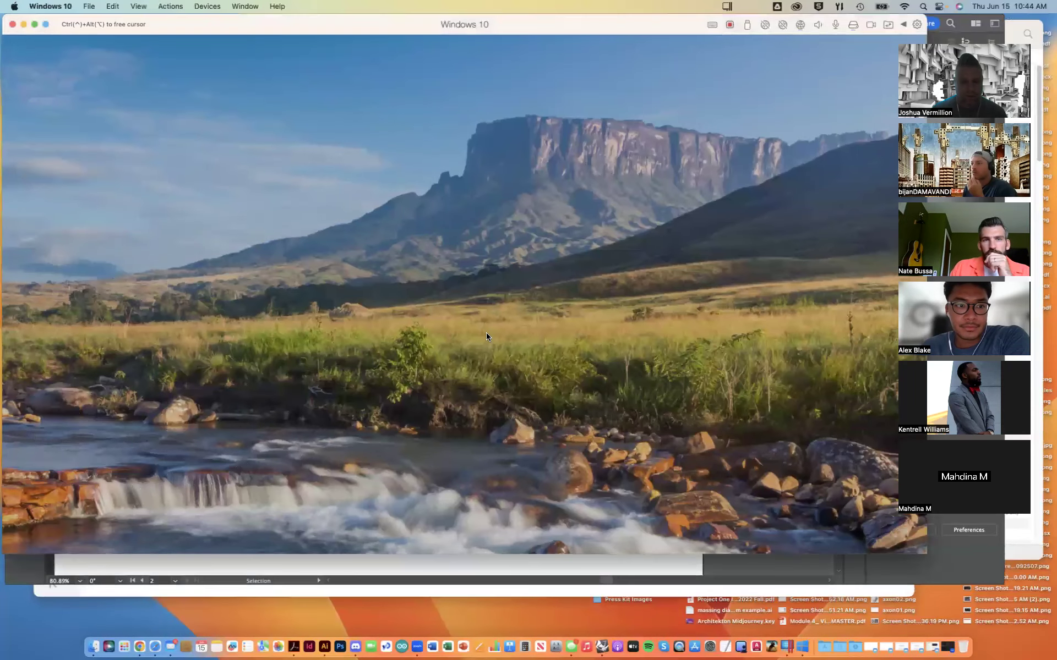
left_click(487, 334)
type("Josh")
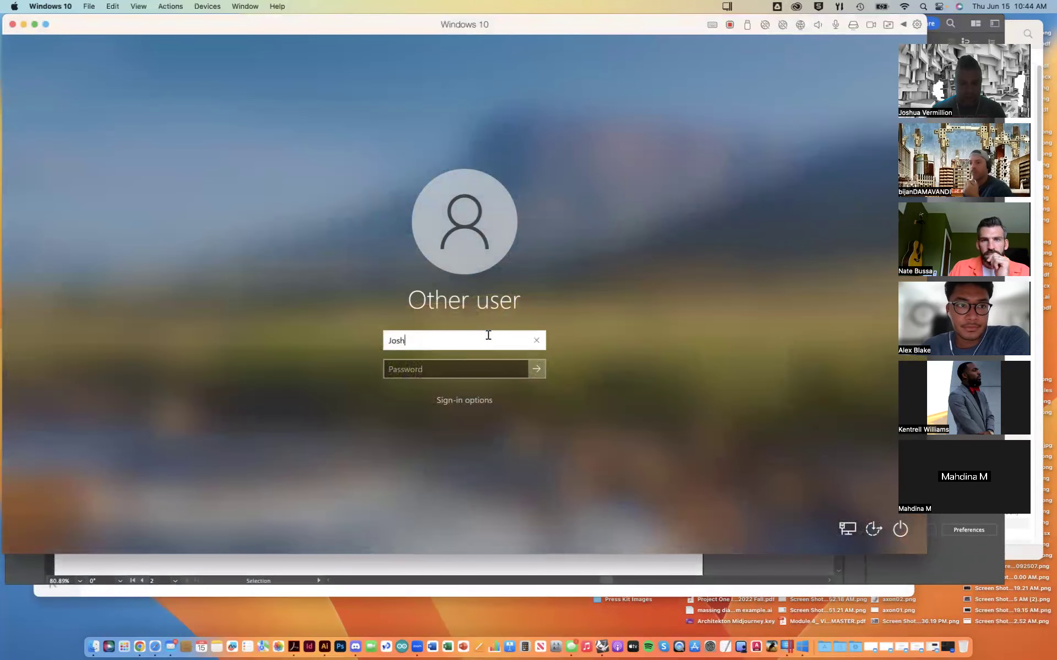
type("ua Vermillipon")
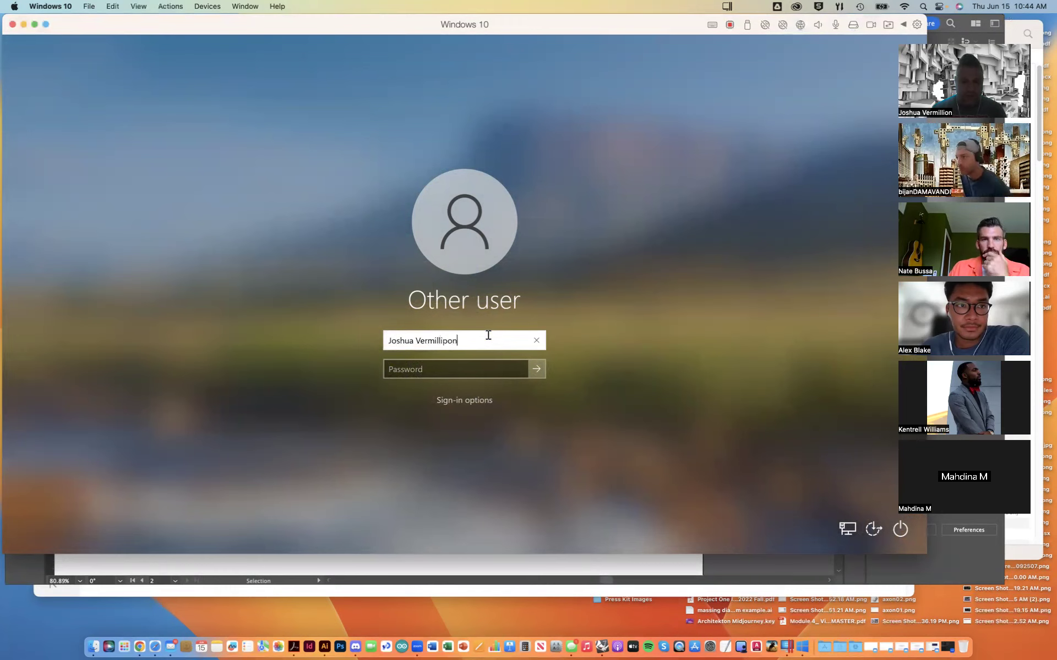
key("Return")
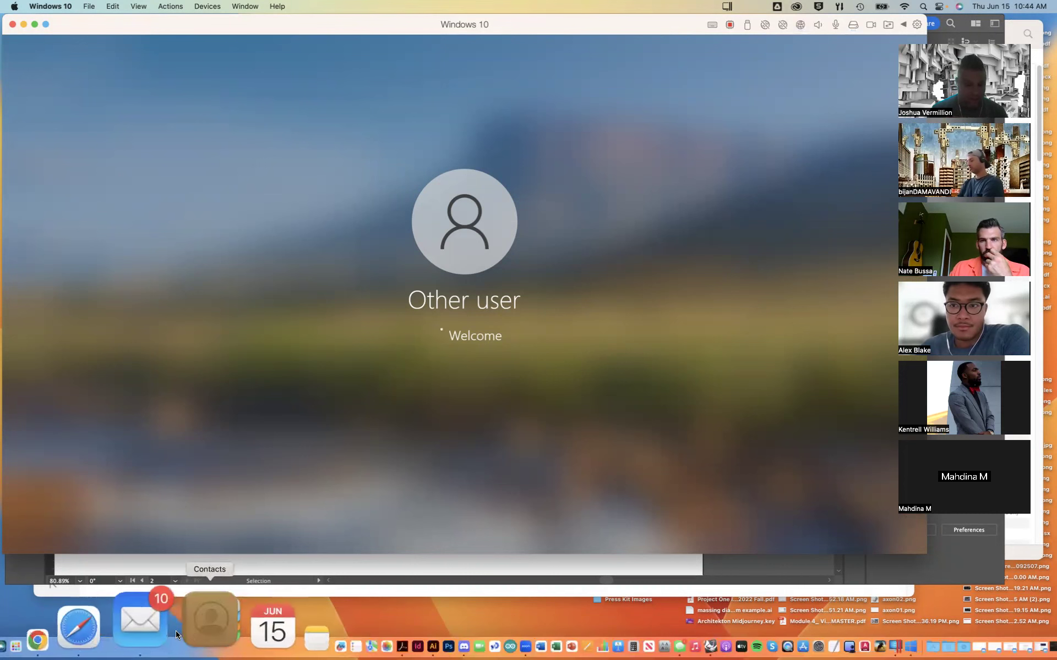
left_click(158, 626)
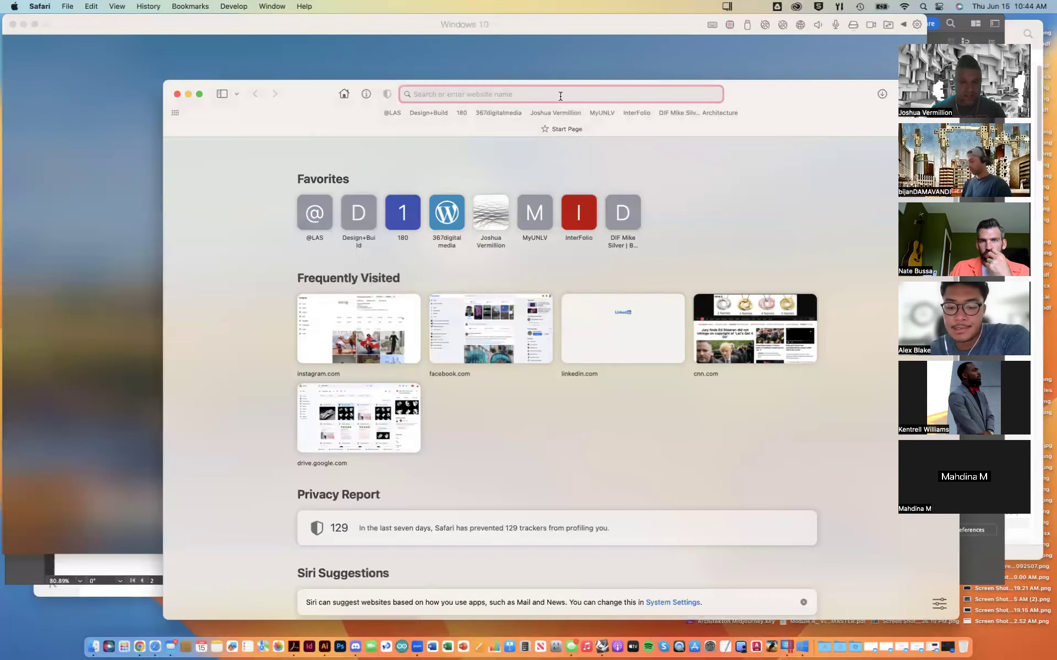
Search the web for 'sillhouete' and switch the results to image search
left_click_drag(774, 89, 770, 81)
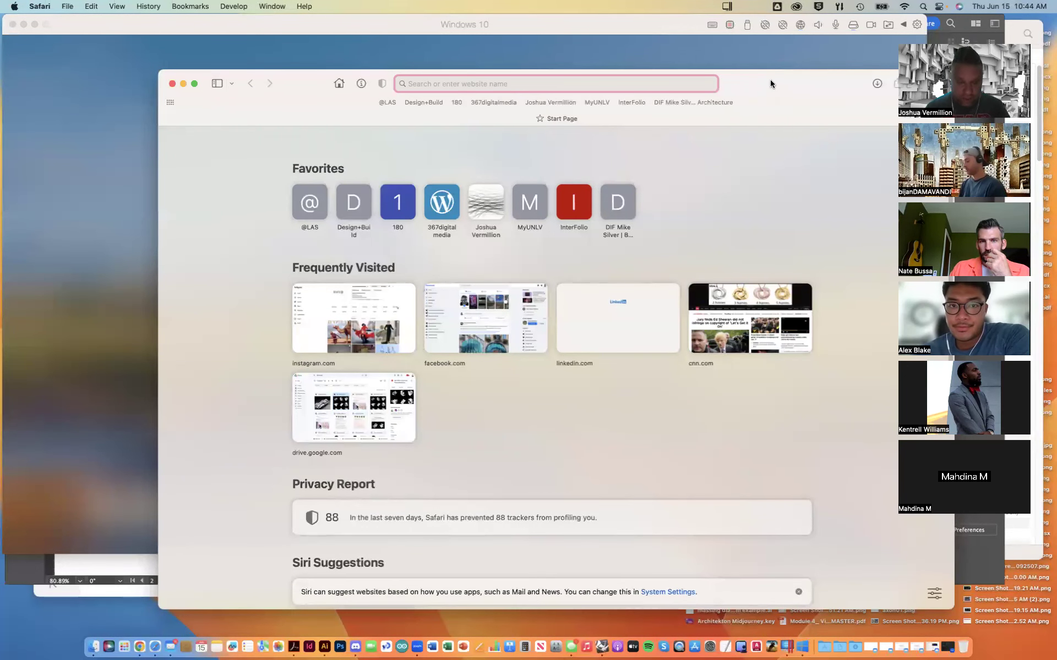
type("sillhouete")
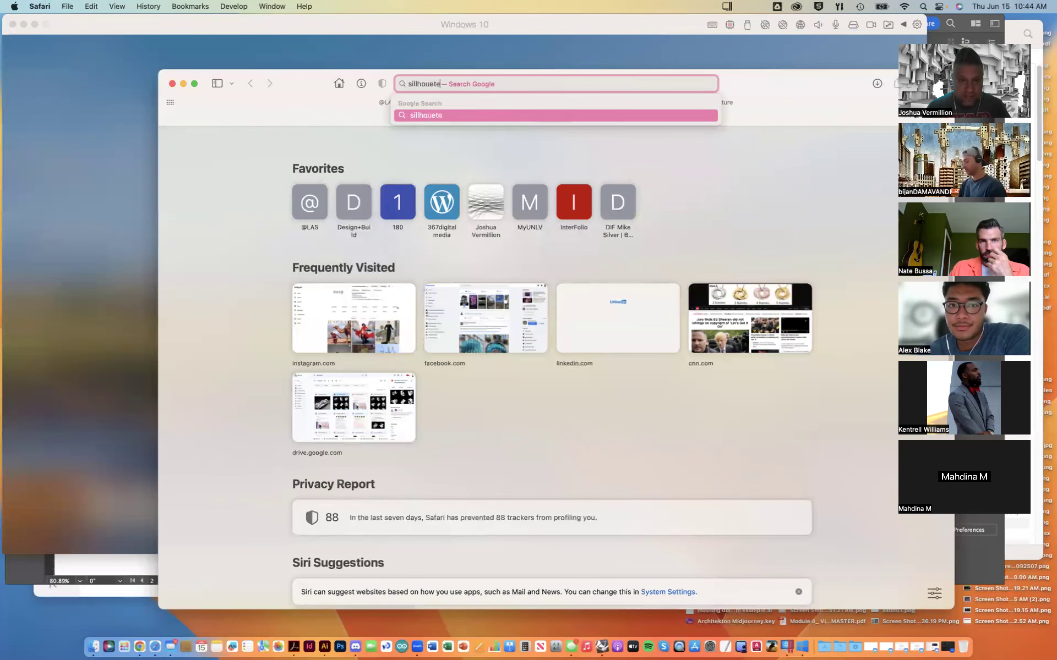
key("Return")
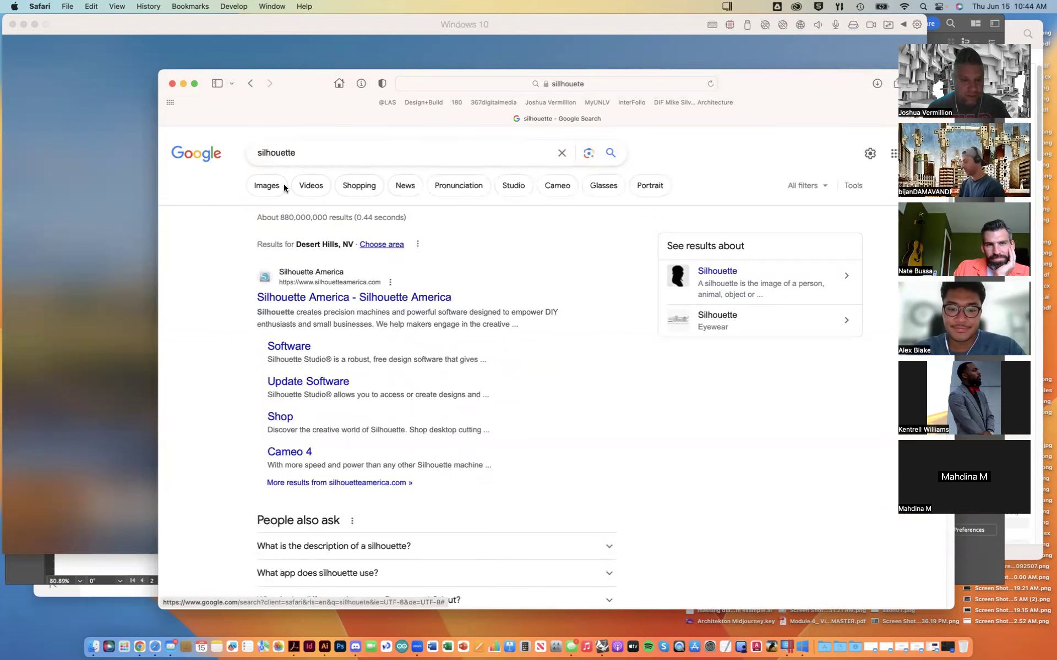
left_click(381, 244)
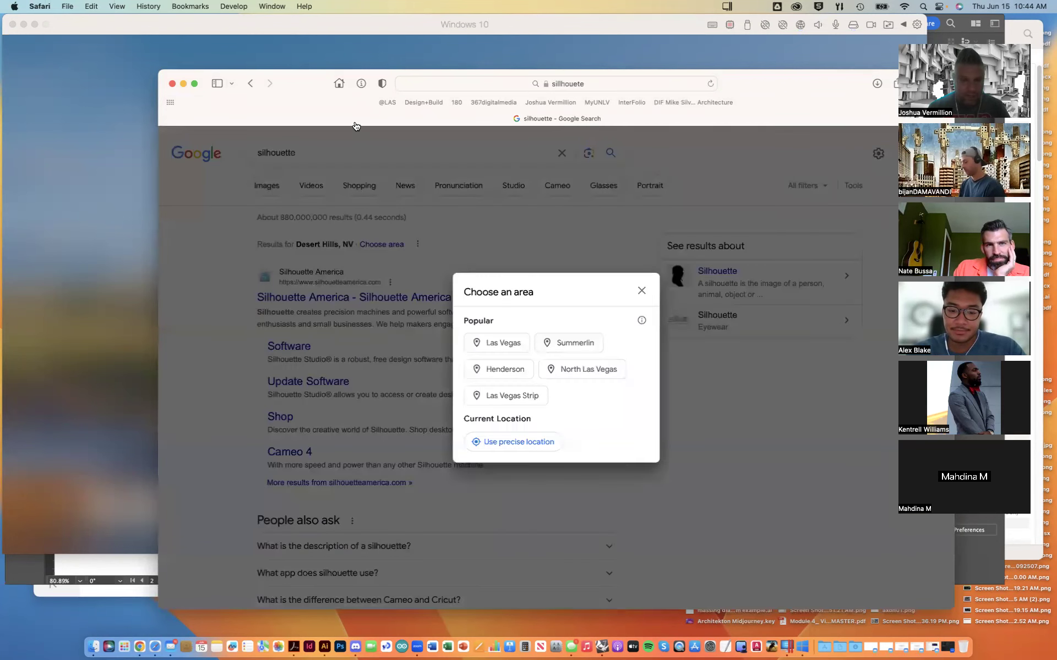
left_click(642, 291)
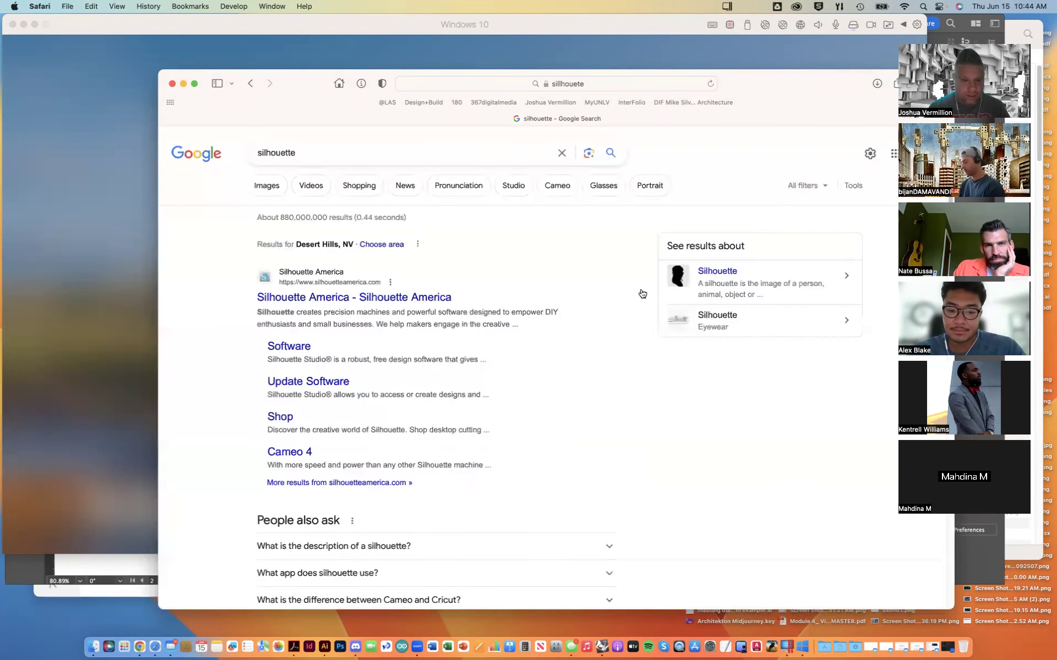
left_click(266, 186)
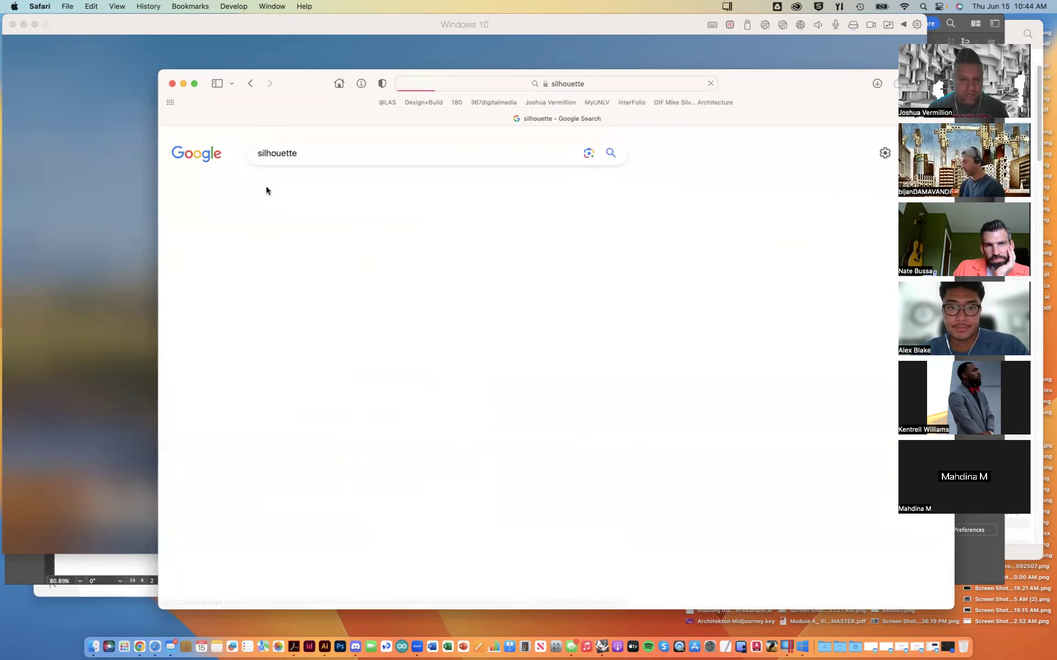
left_click_drag(302, 97, 297, 42)
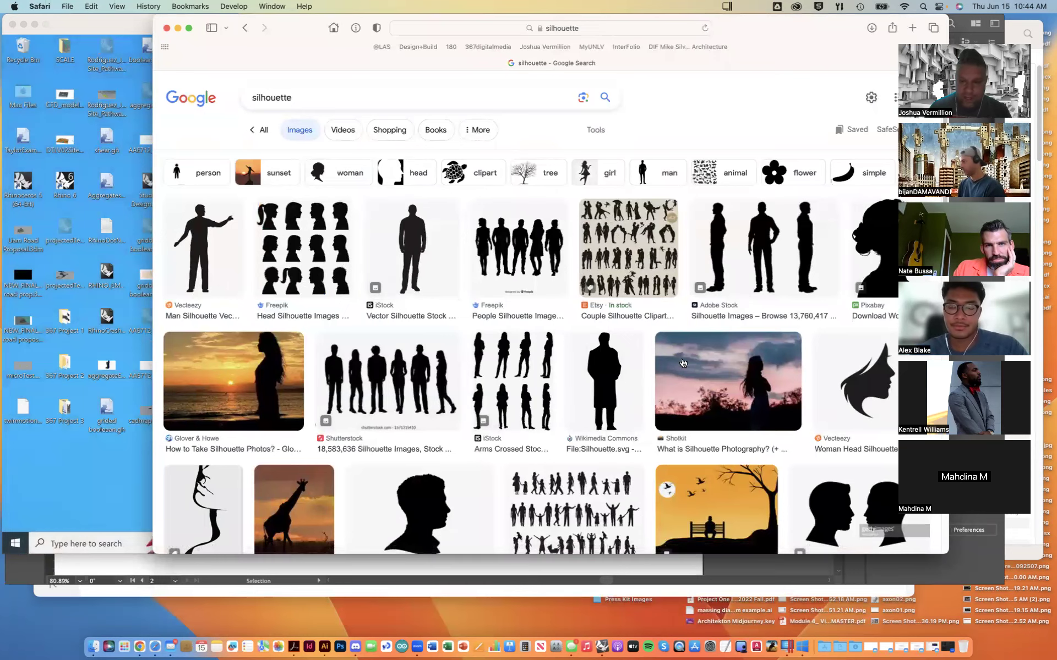
scroll(511, 388, "down", 5)
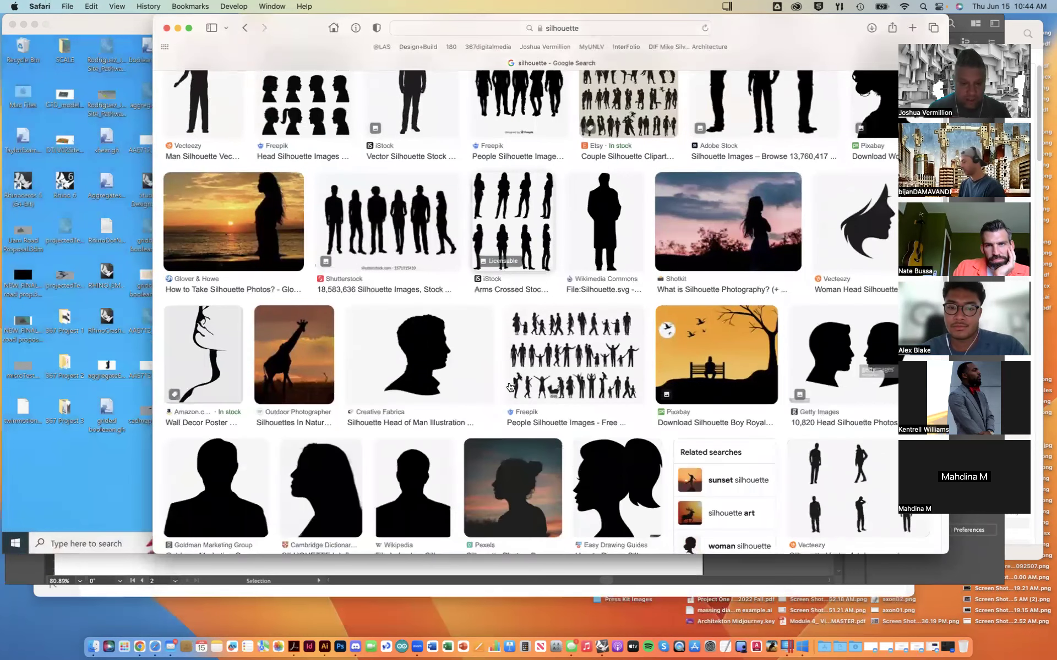
scroll(510, 388, "up", 1)
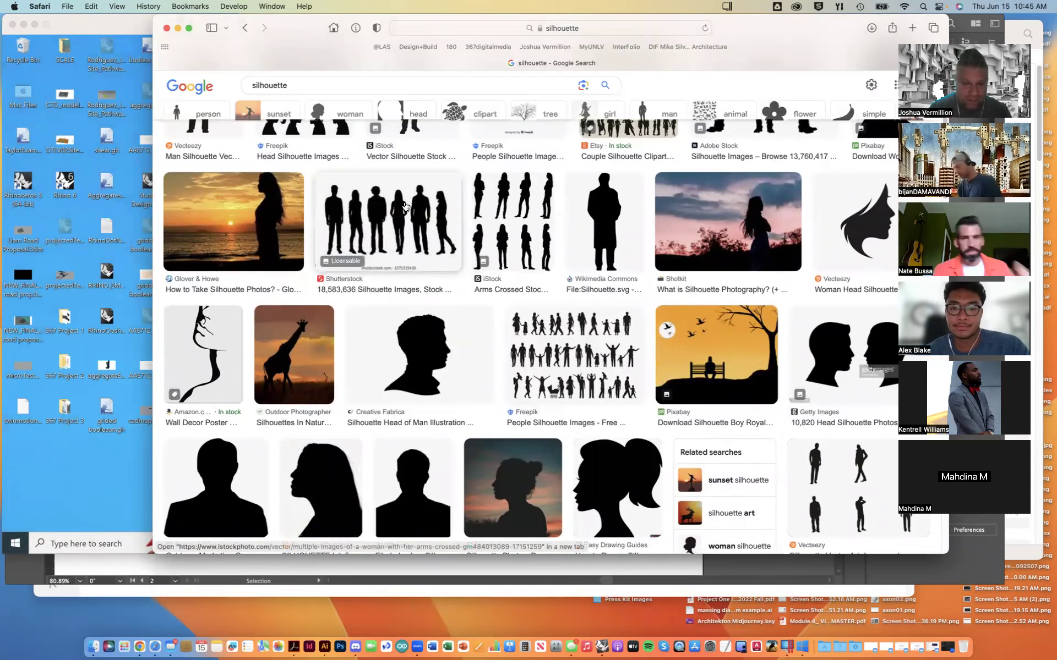
scroll(621, 346, "up", 1)
scroll(621, 346, "up", 3)
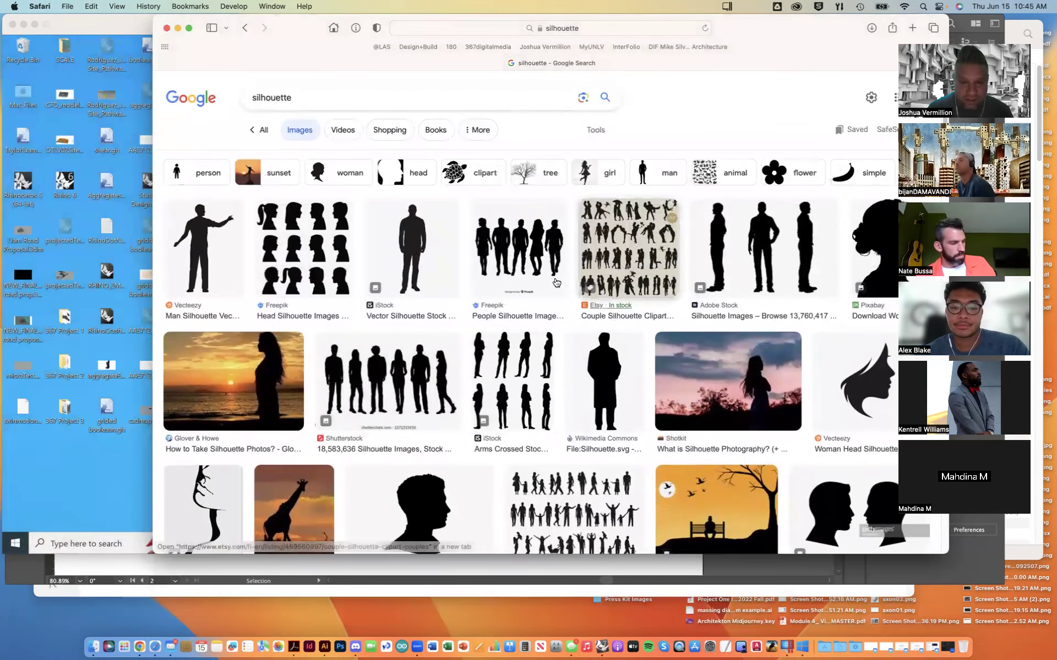
Open the Freepik group-of-people silhouette preview in a new tab and inspect it
left_click(538, 257)
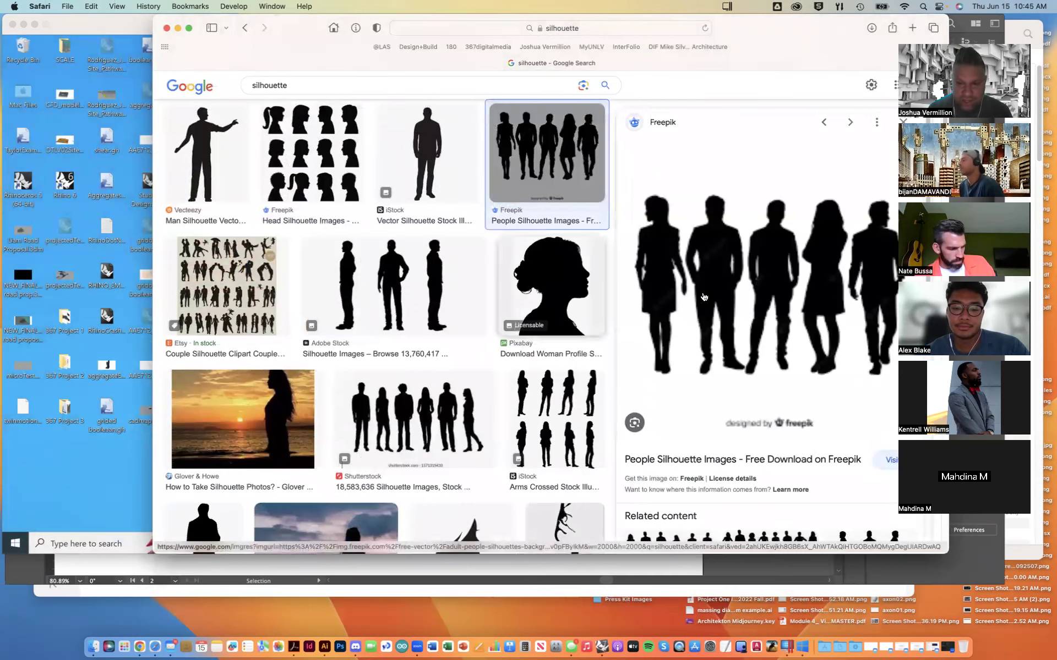
right_click(771, 282)
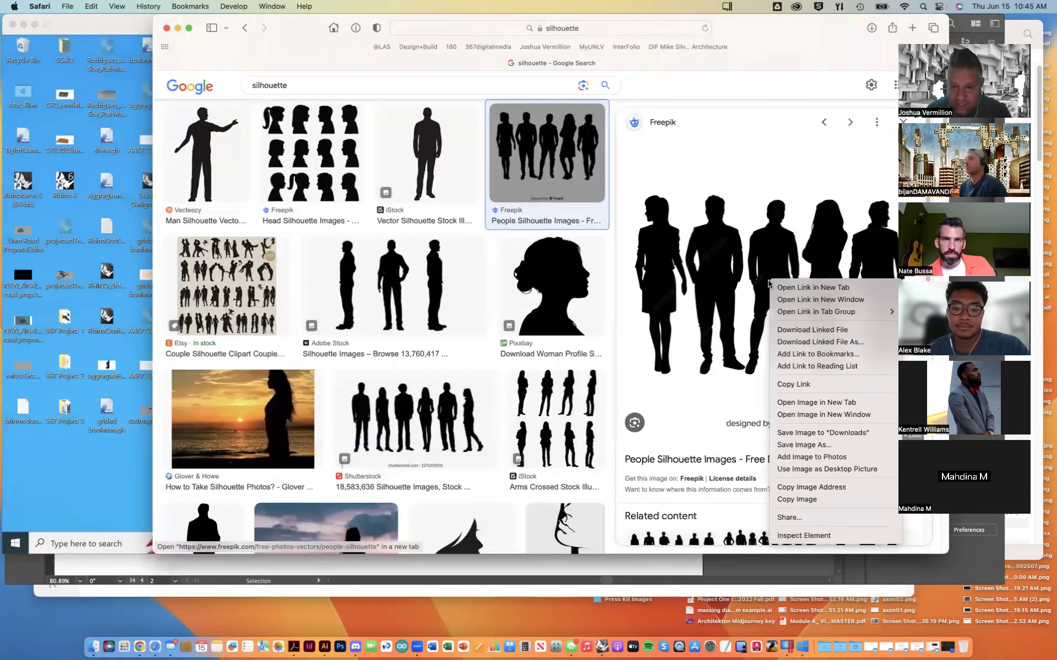
left_click(798, 403)
left_click(736, 63)
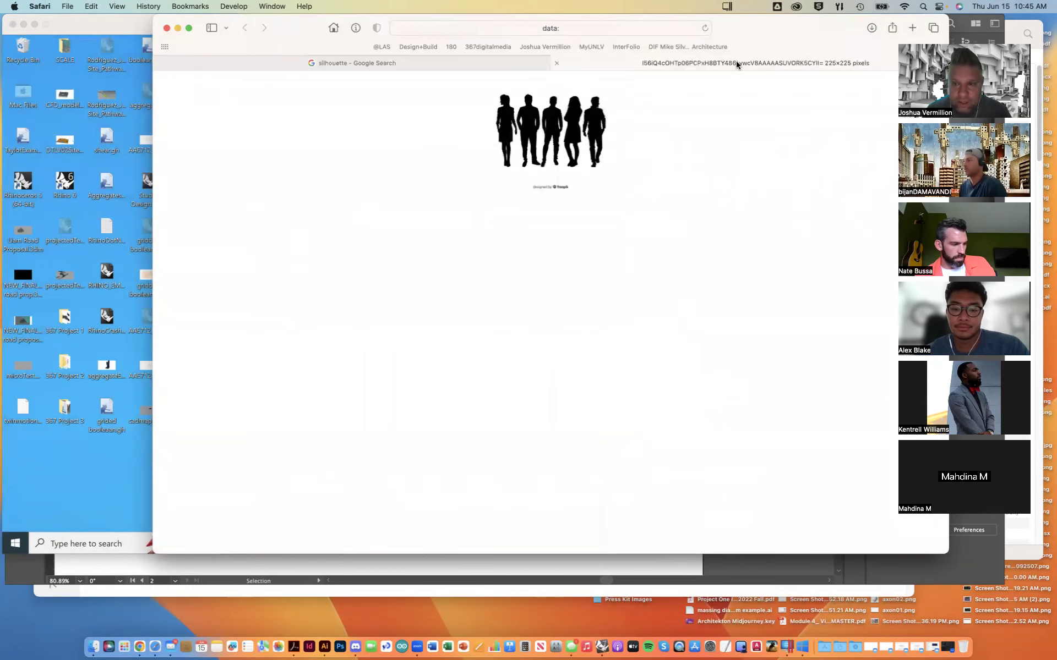
left_click(571, 28)
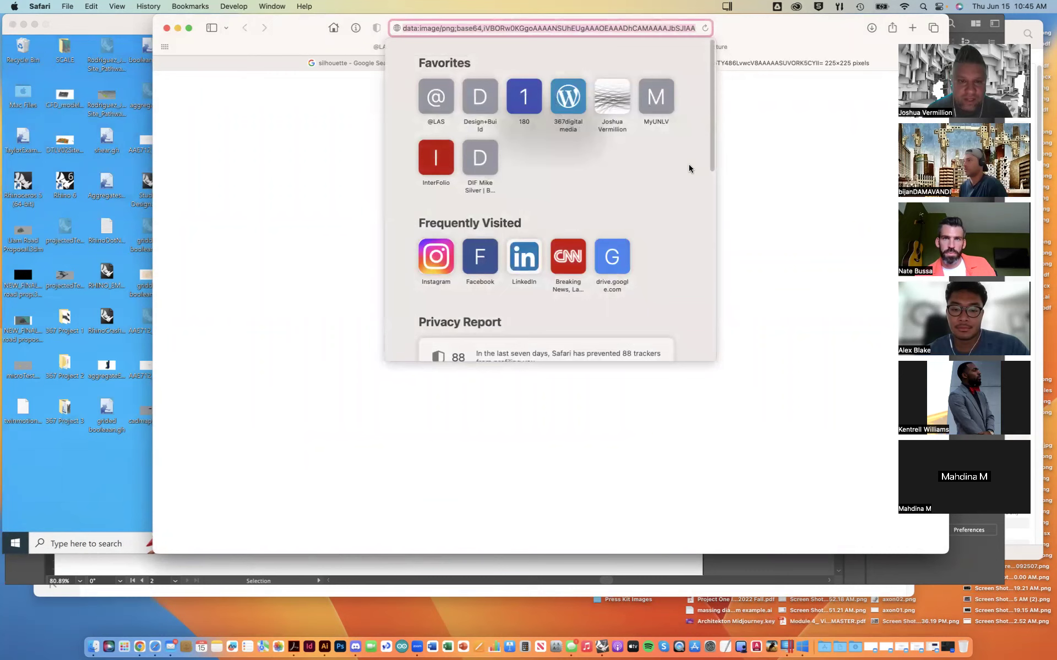
left_click(853, 186)
left_click(556, 64)
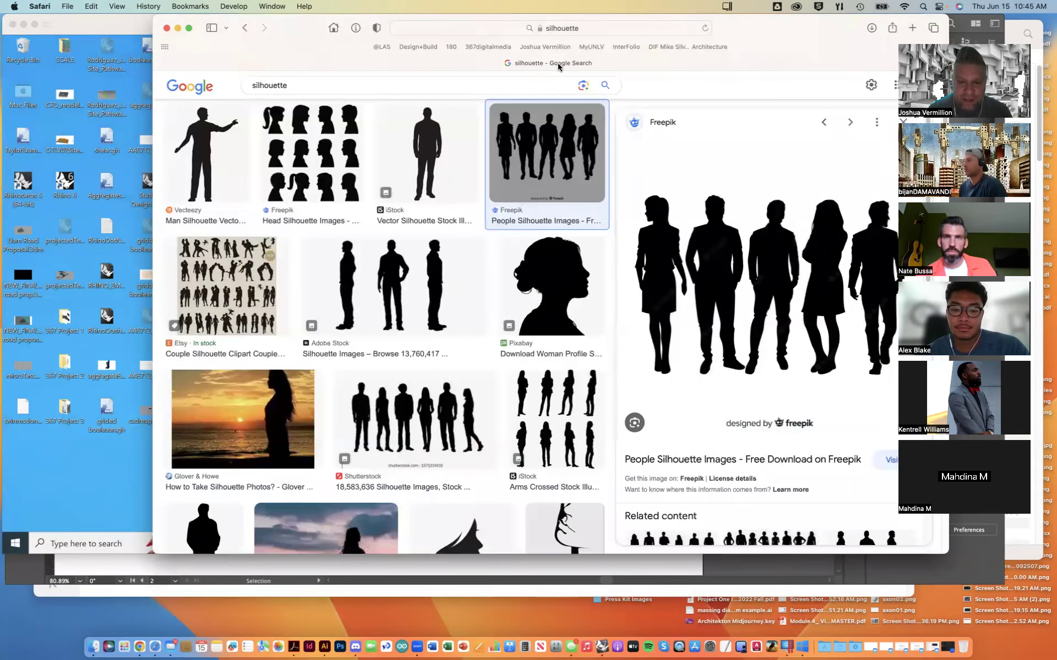
scroll(615, 352, "down", 5)
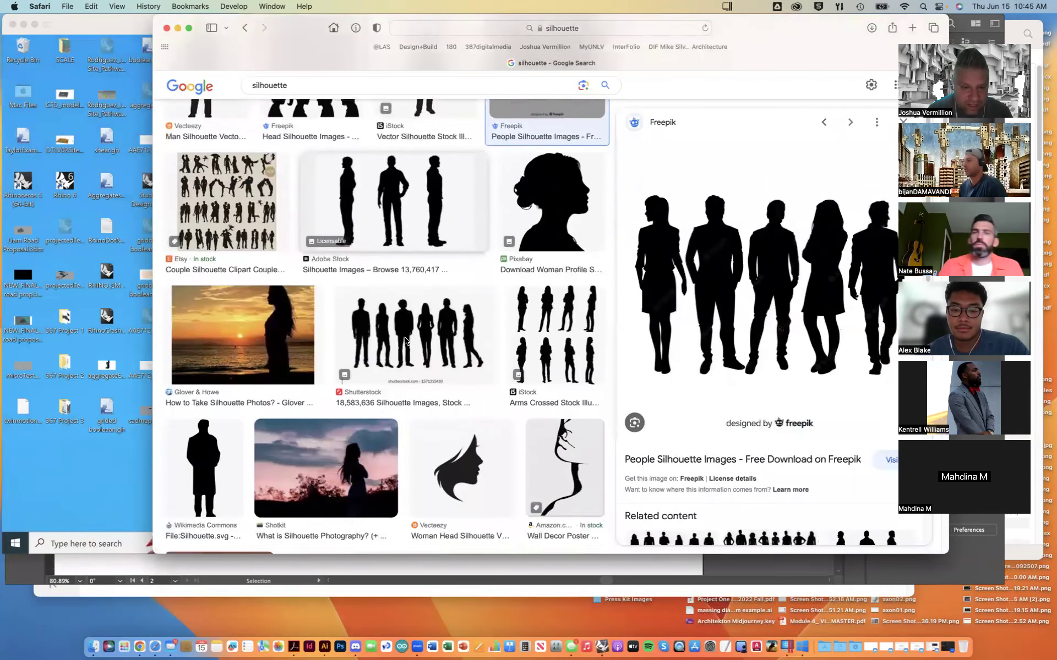
Open a new blank tab, then bring the Freepik browser window back to front
key("super+t")
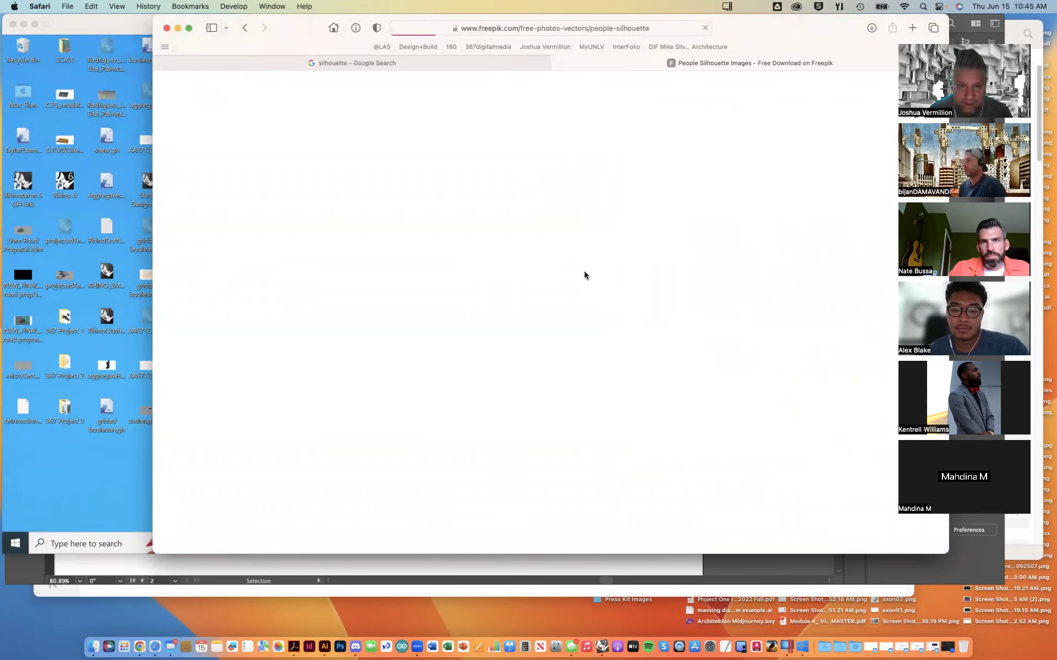
left_click(117, 25)
left_click_drag(310, 414, 322, 410)
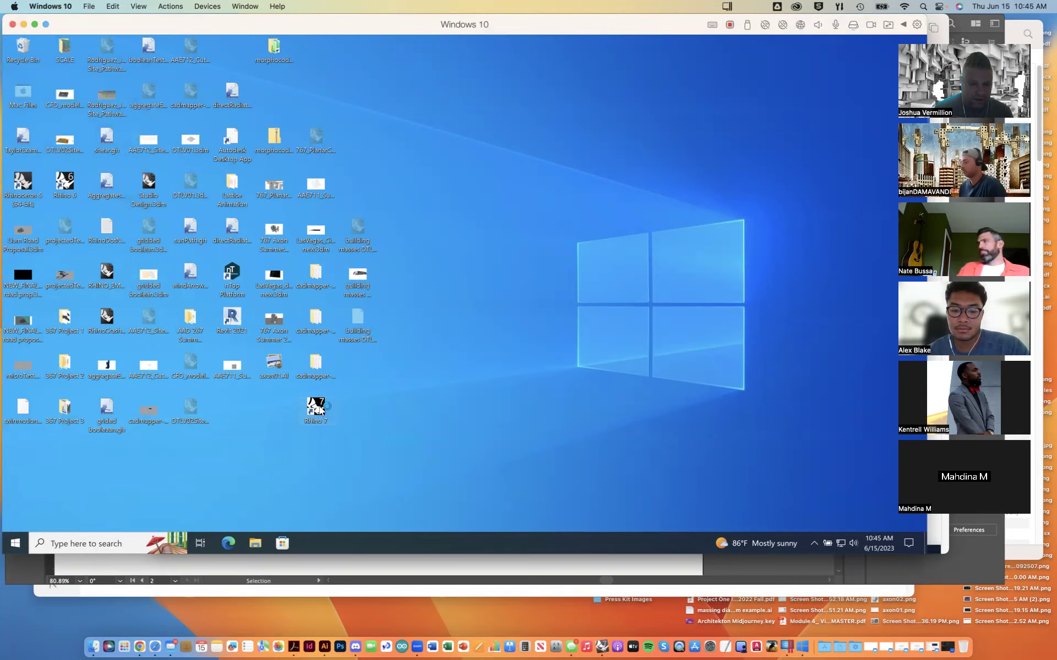
key("ctrl+Up")
left_click(660, 496)
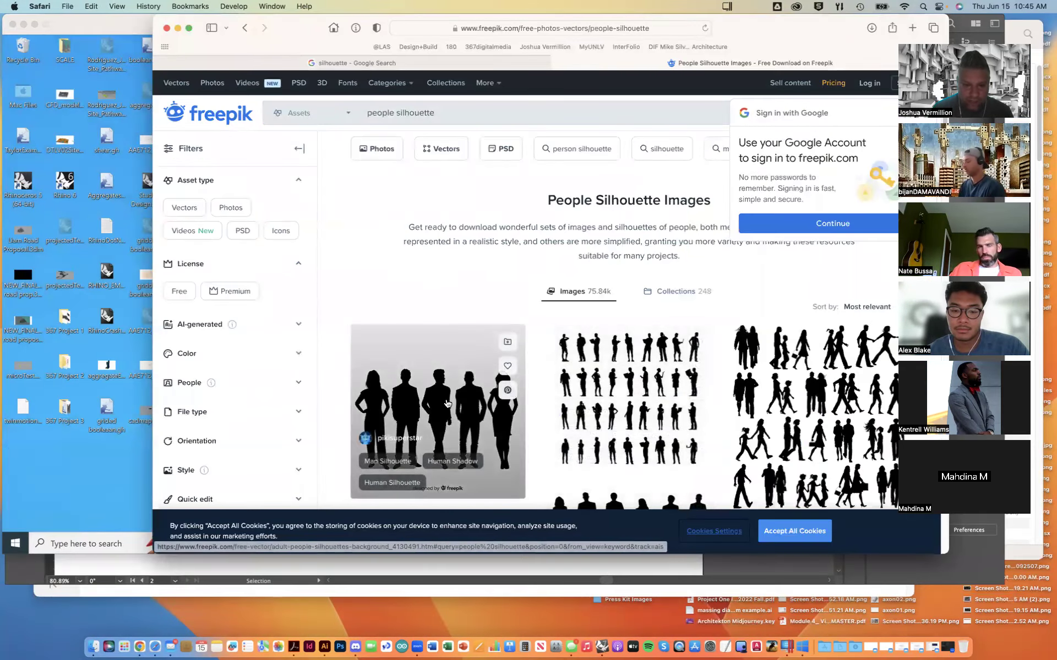
Save the full-size five-person silhouette image to Downloads and return to Illustrator
right_click(444, 397)
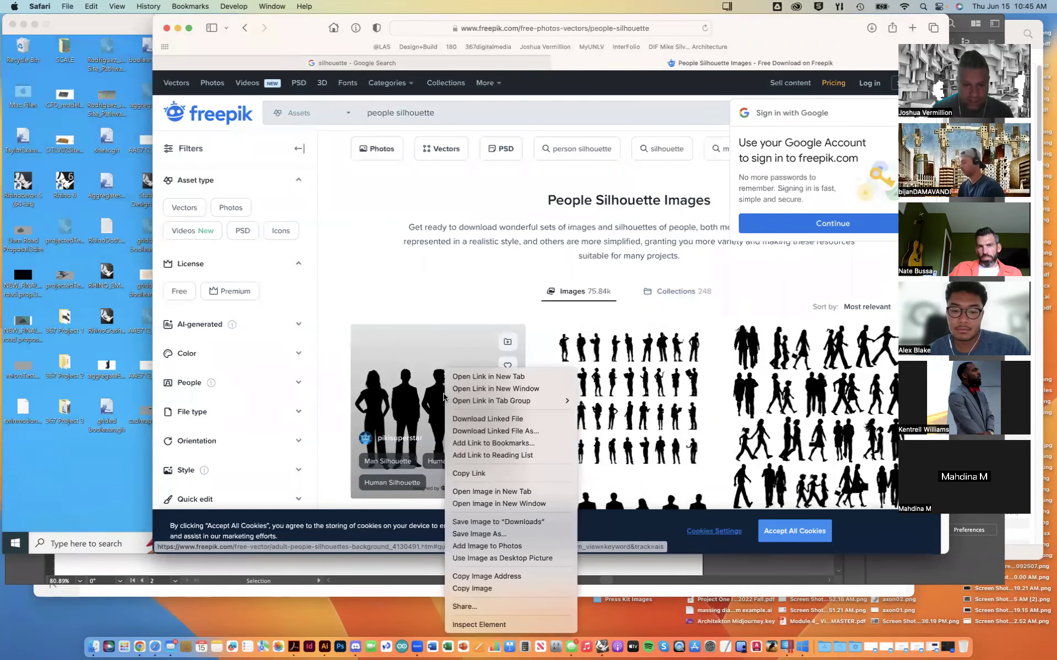
left_click(484, 491)
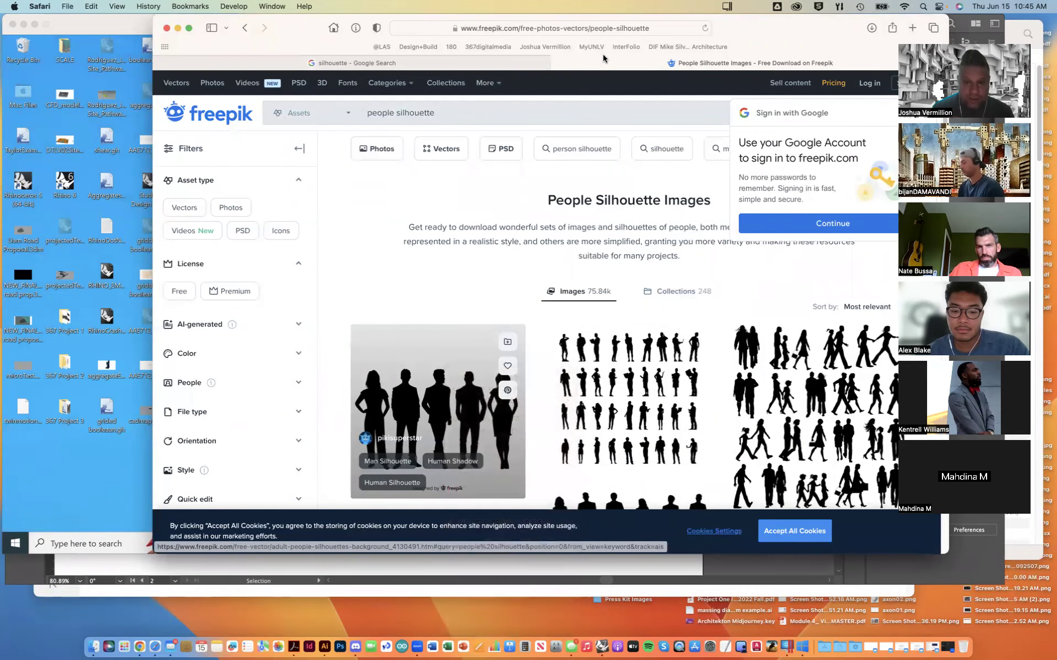
left_click(740, 66)
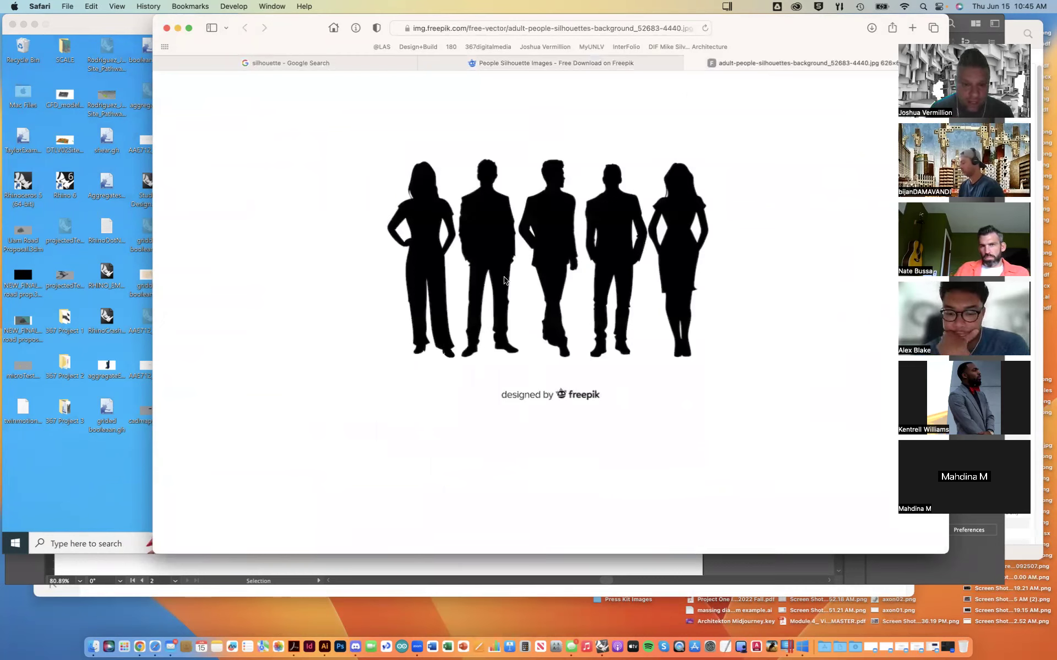
right_click(492, 244)
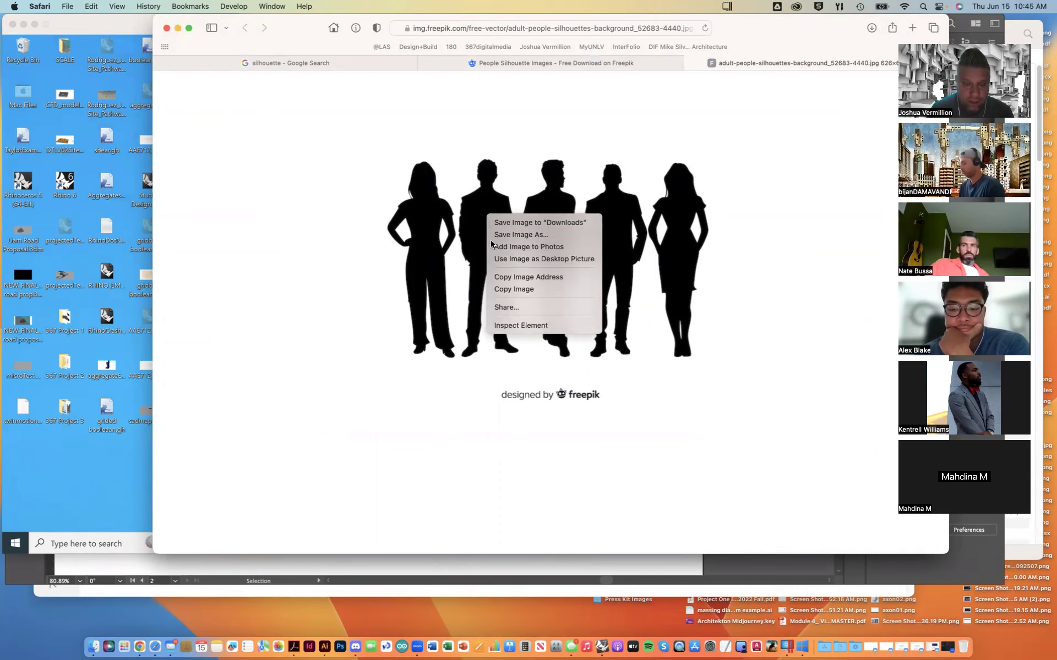
left_click(535, 223)
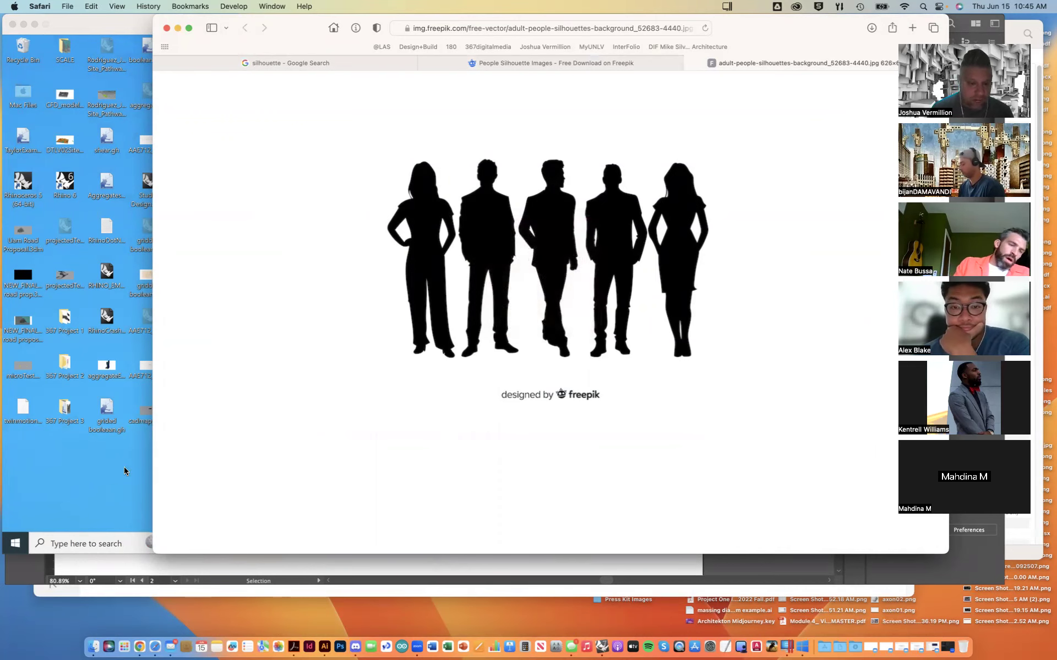
left_click(109, 567)
scroll(370, 187, "down", 3)
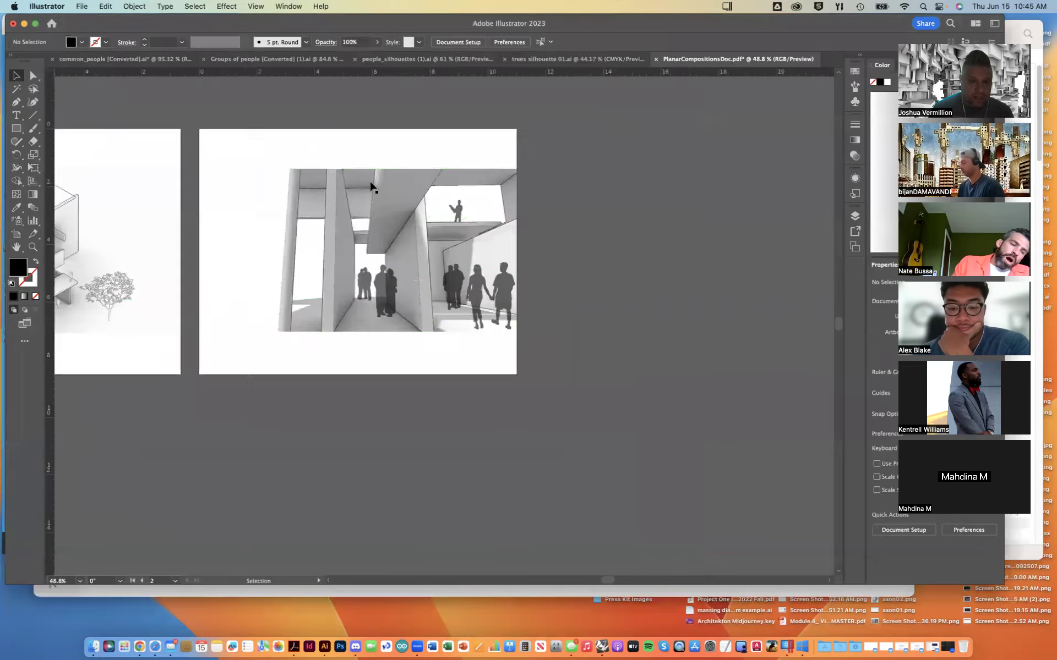
scroll(370, 184, "down", 3)
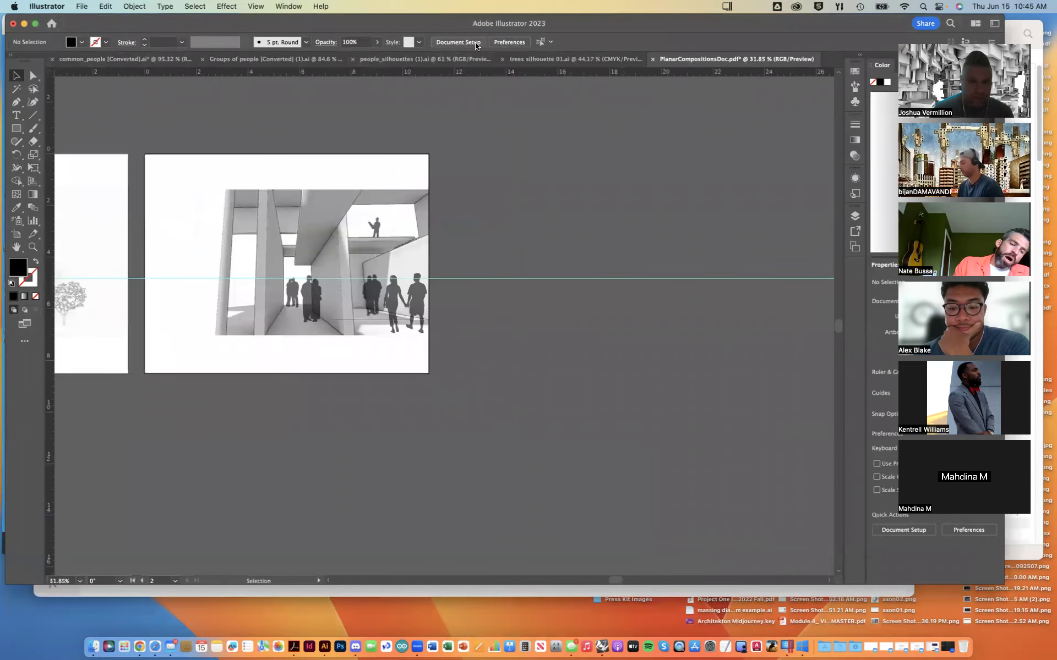
Draw a new 12.1027 × 8.5 in Artboard 4 to the right of the interior render and confirm its options
left_click(476, 43)
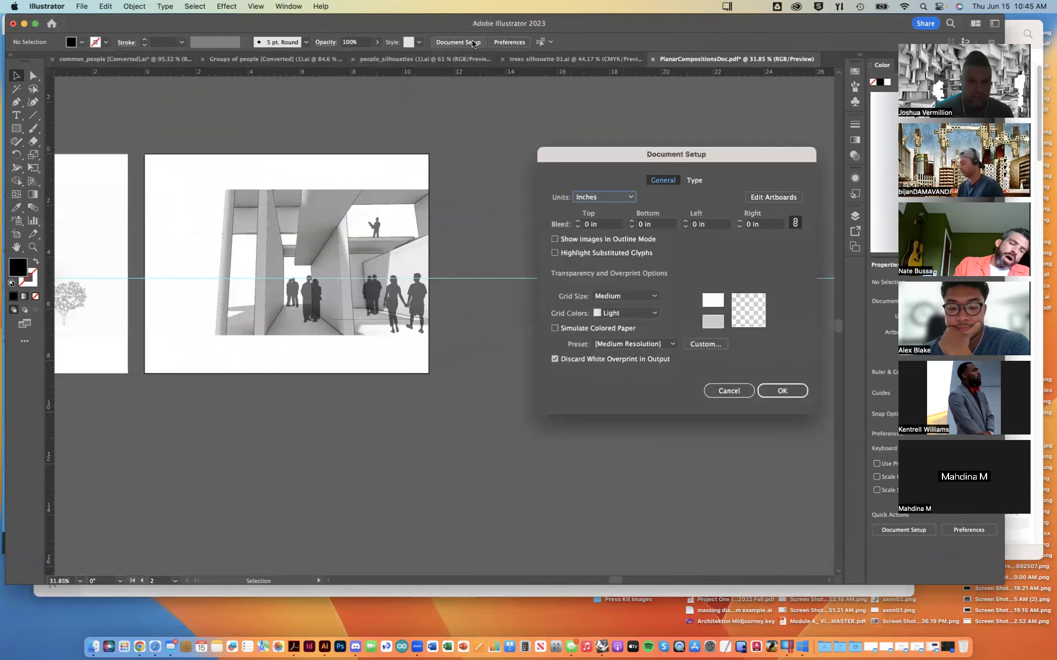
left_click(773, 197)
left_click_drag(453, 154, 766, 374)
double_click(627, 273)
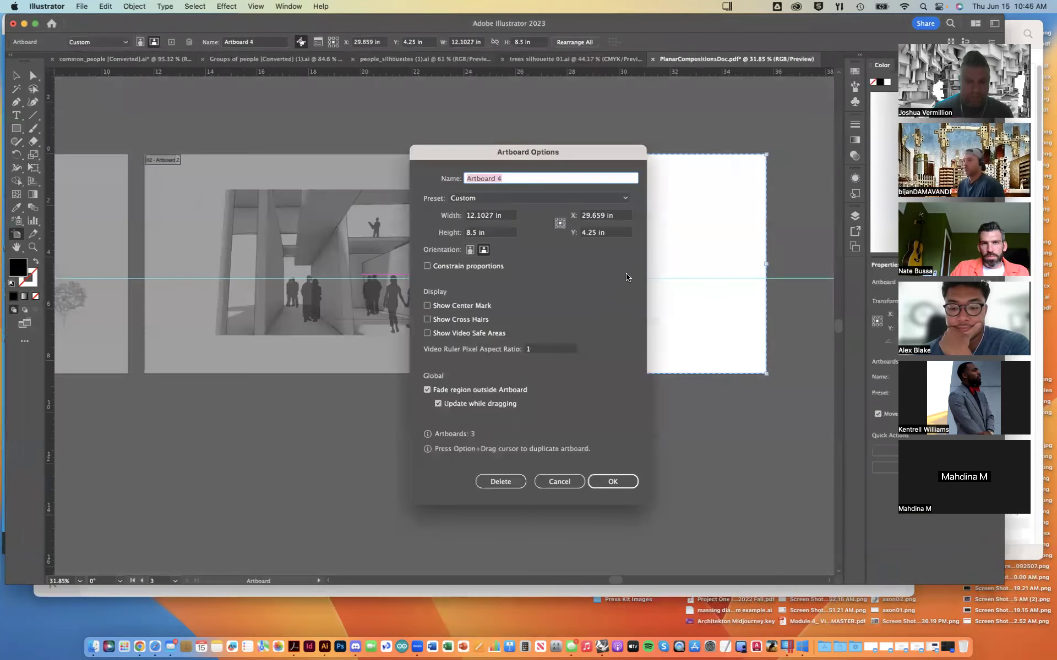
left_click(608, 475)
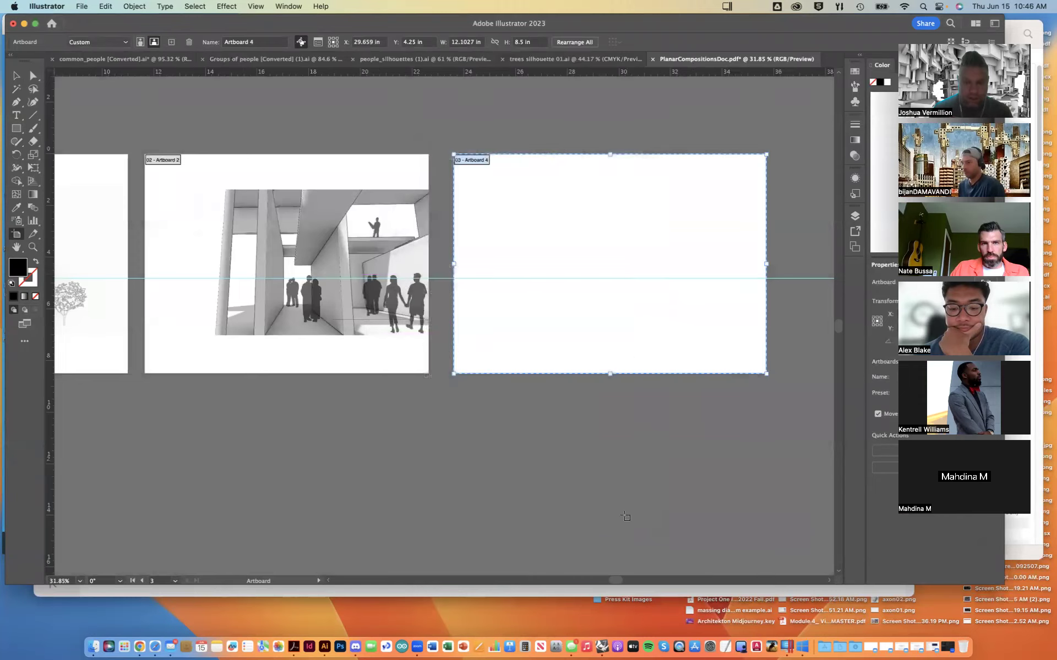
Leave artboard editing for the Selection tool and open the Downloads folder
scroll(640, 322, "up", 5)
scroll(640, 321, "right", 5)
scroll(640, 322, "up", 4)
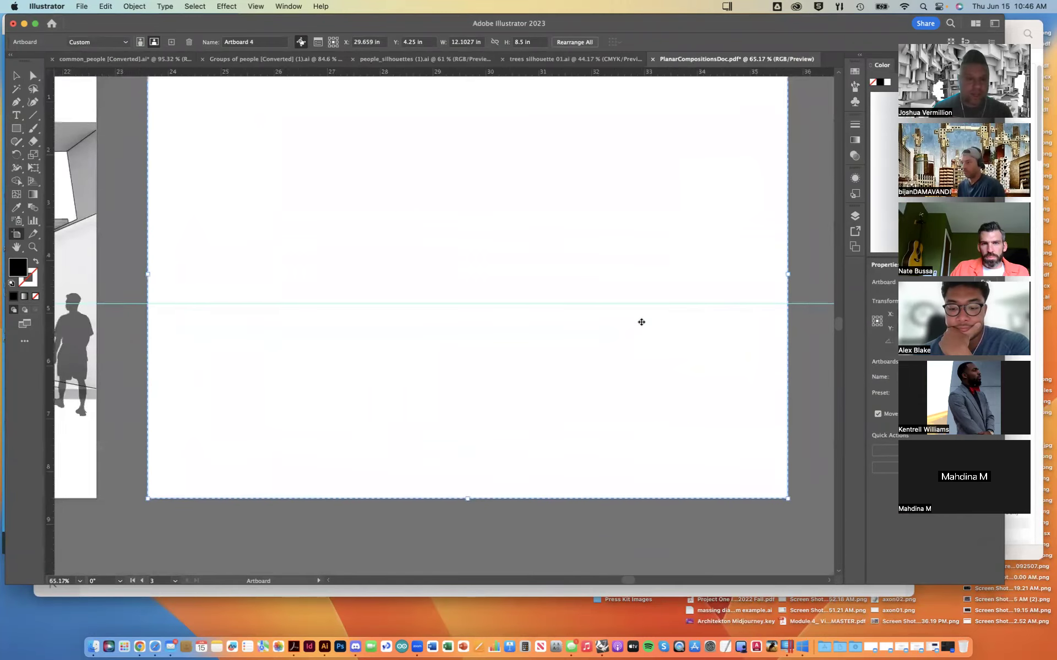
left_click(24, 75)
scroll(399, 300, "up", 2)
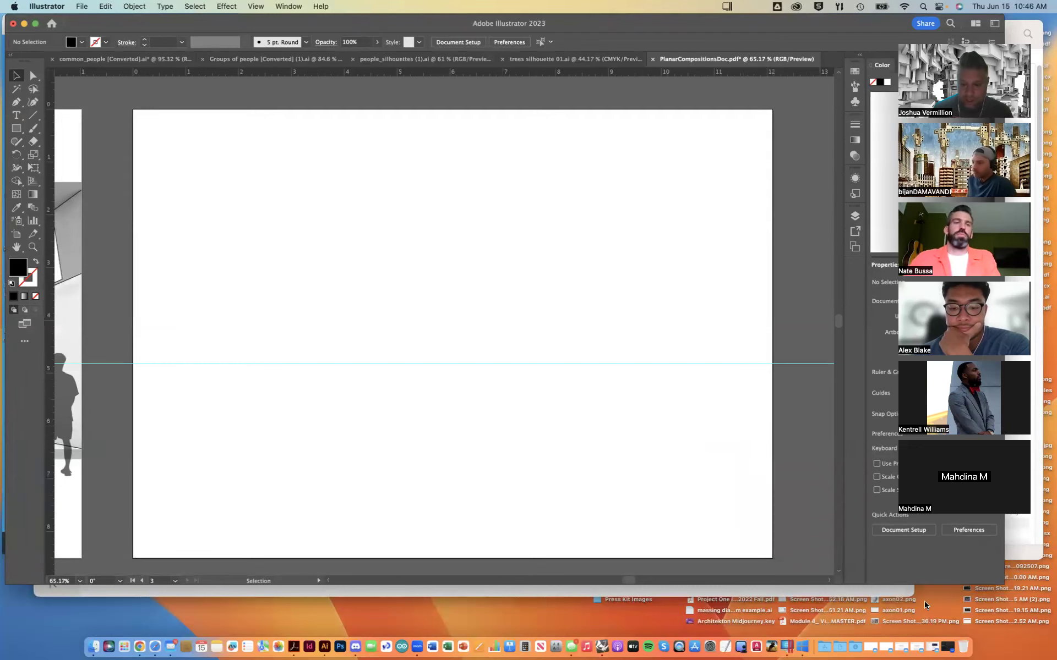
left_click(855, 646)
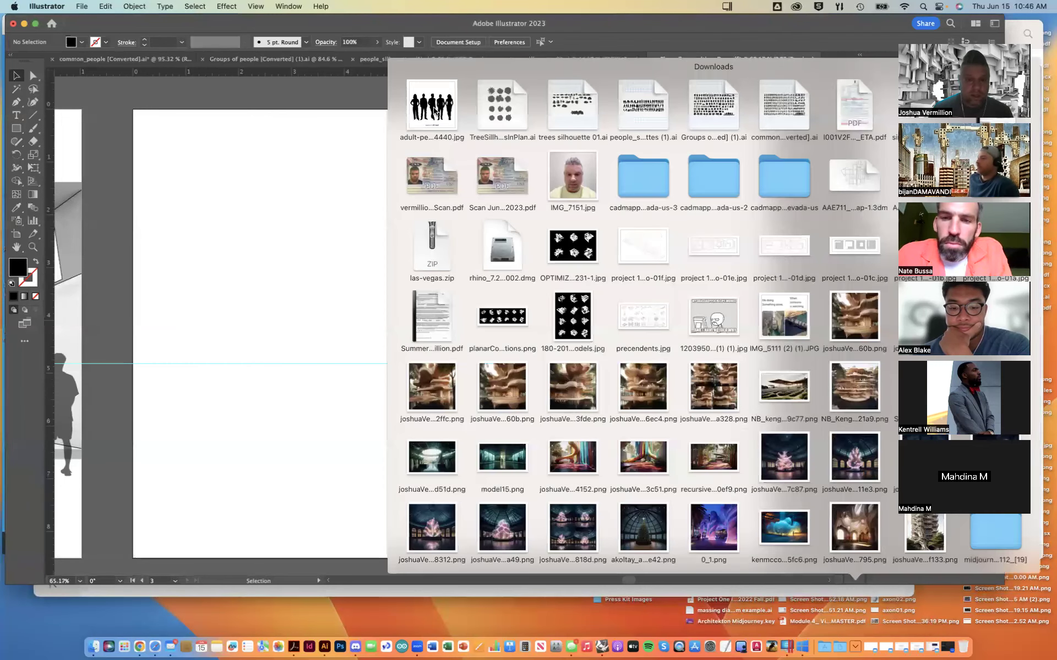
Place the five-person silhouettes image on Artboard 4 and move it down the artboard
left_click_drag(434, 110, 436, 266)
left_click_drag(449, 203, 457, 268)
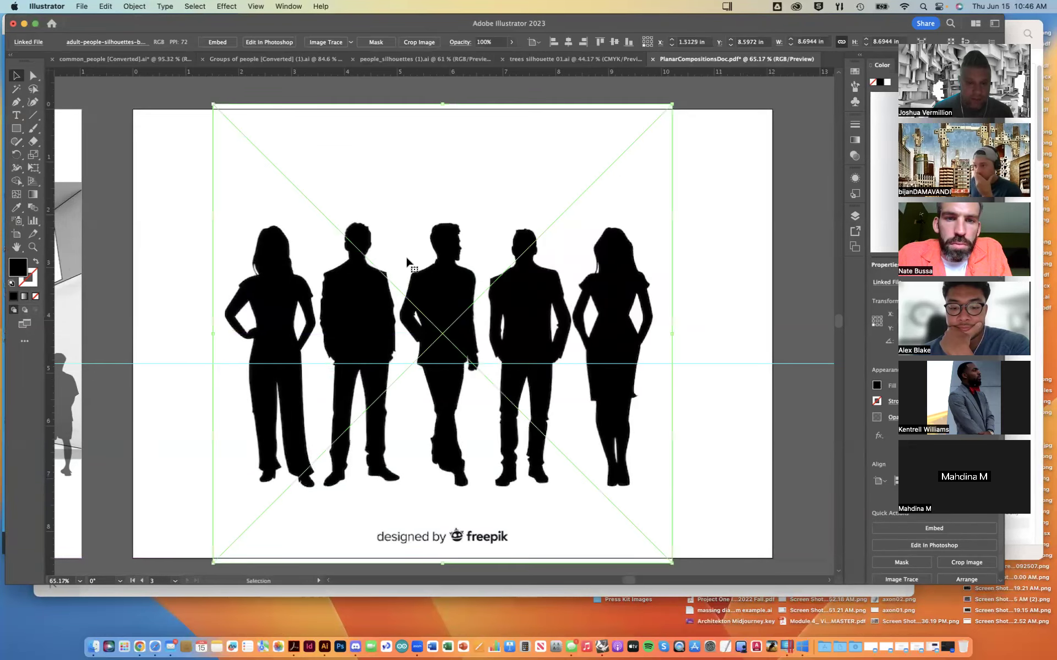
scroll(406, 259, "up", 5)
scroll(407, 258, "down", 8)
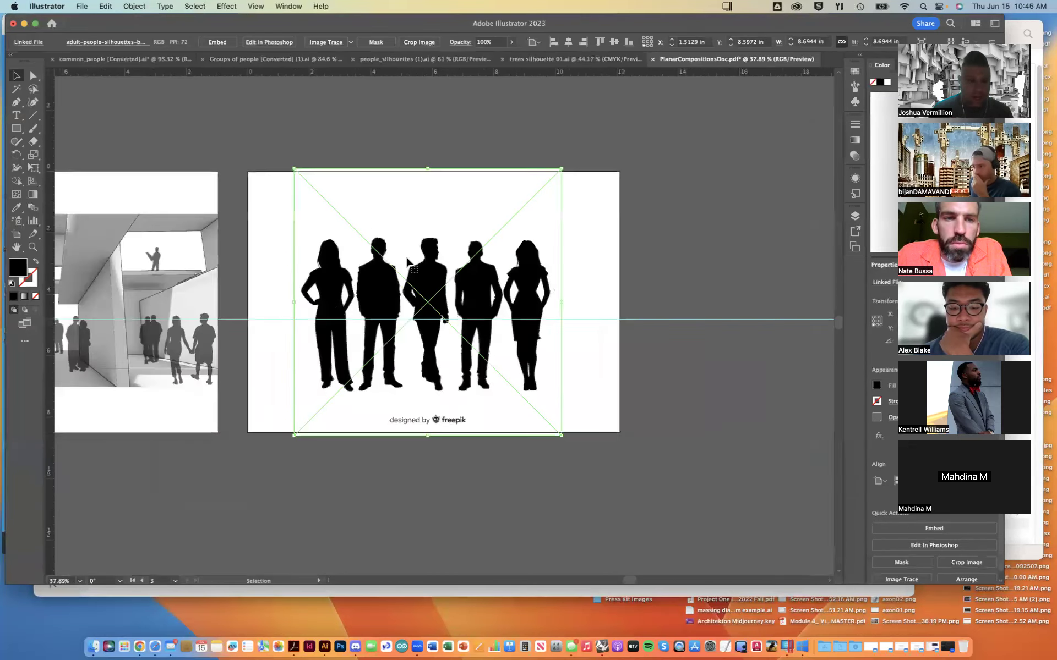
Image-trace the placed silhouettes image
left_click(141, 6)
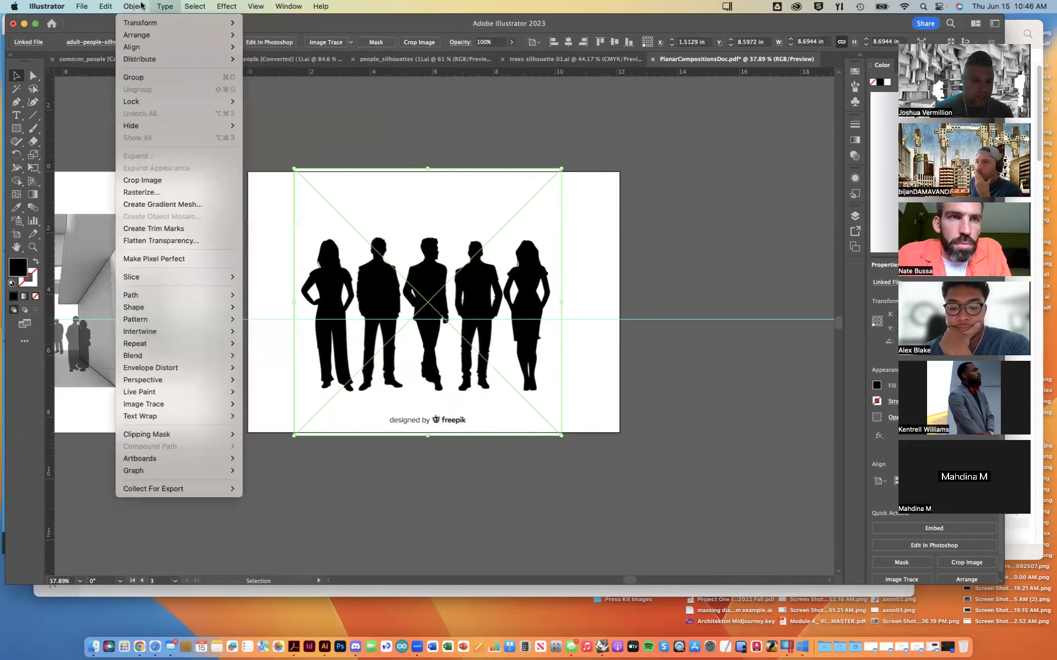
mouse_move(186, 402)
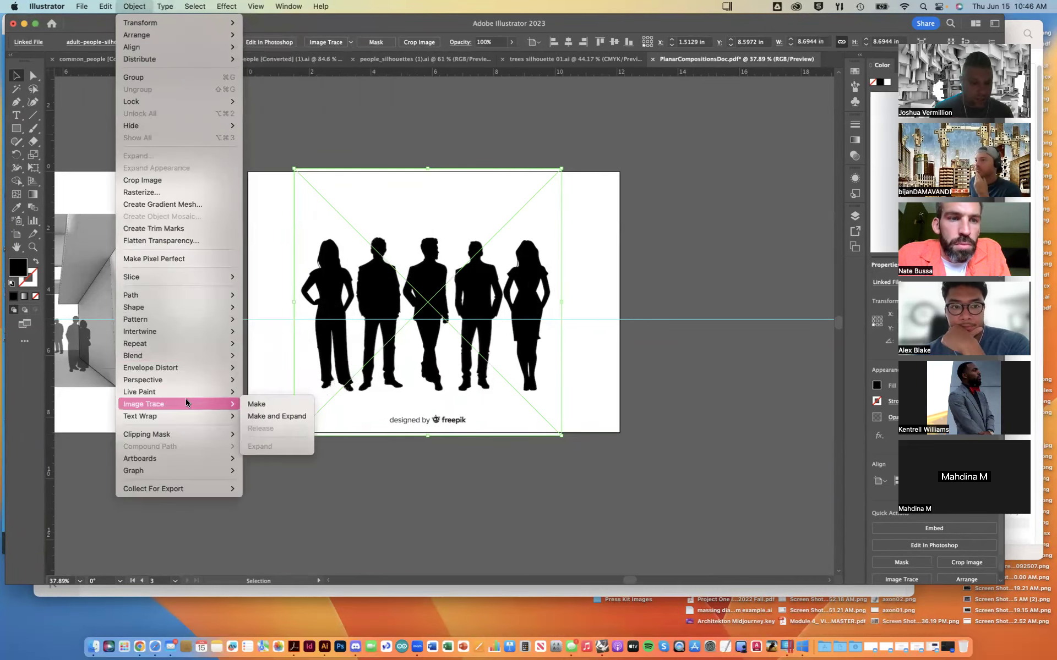
left_click(271, 405)
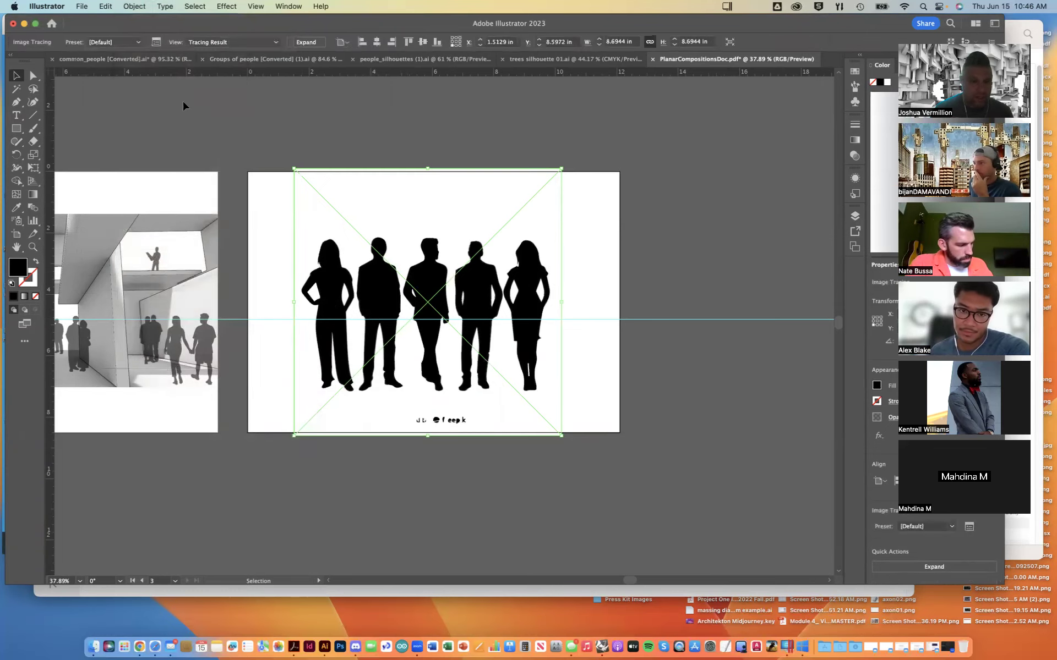
scroll(140, 79, "up", 5)
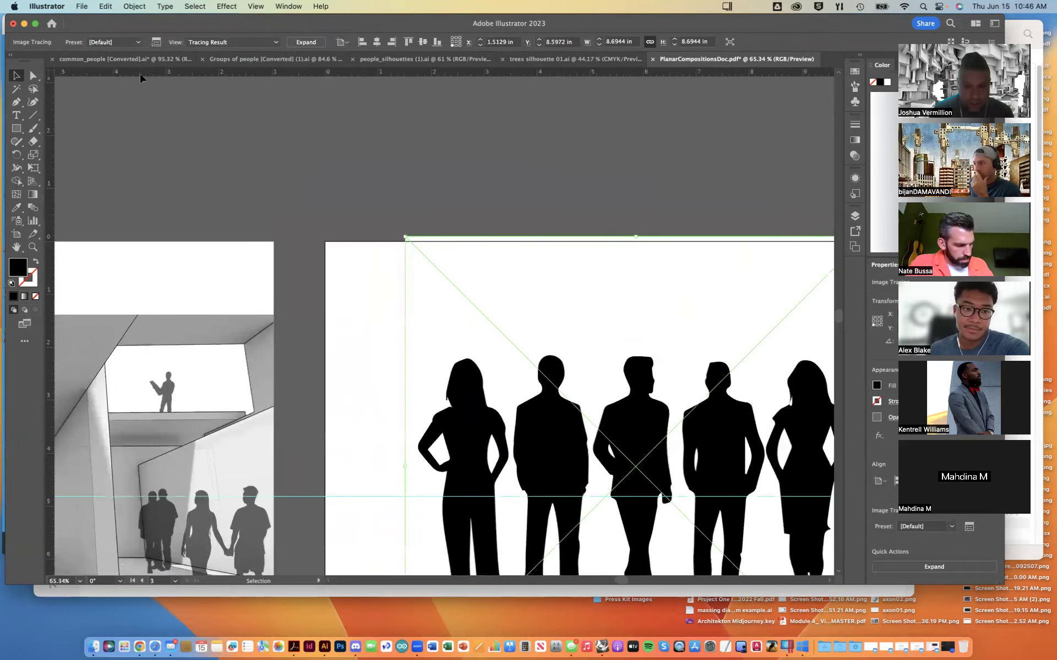
scroll(140, 78, "up", 2)
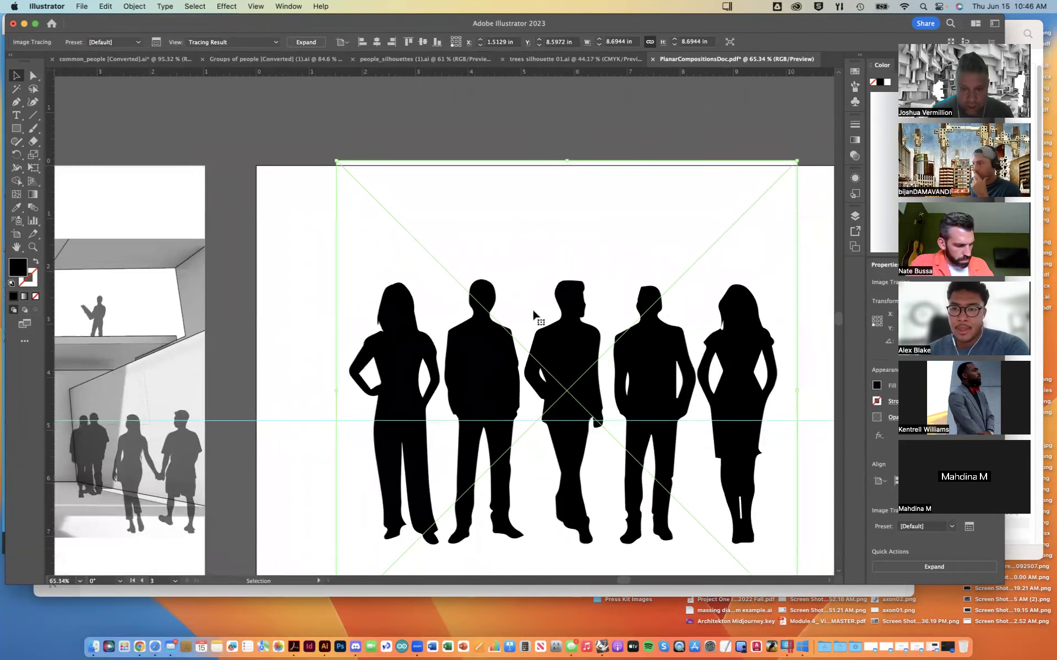
scroll(576, 301, "up", 2)
scroll(576, 302, "down", 2)
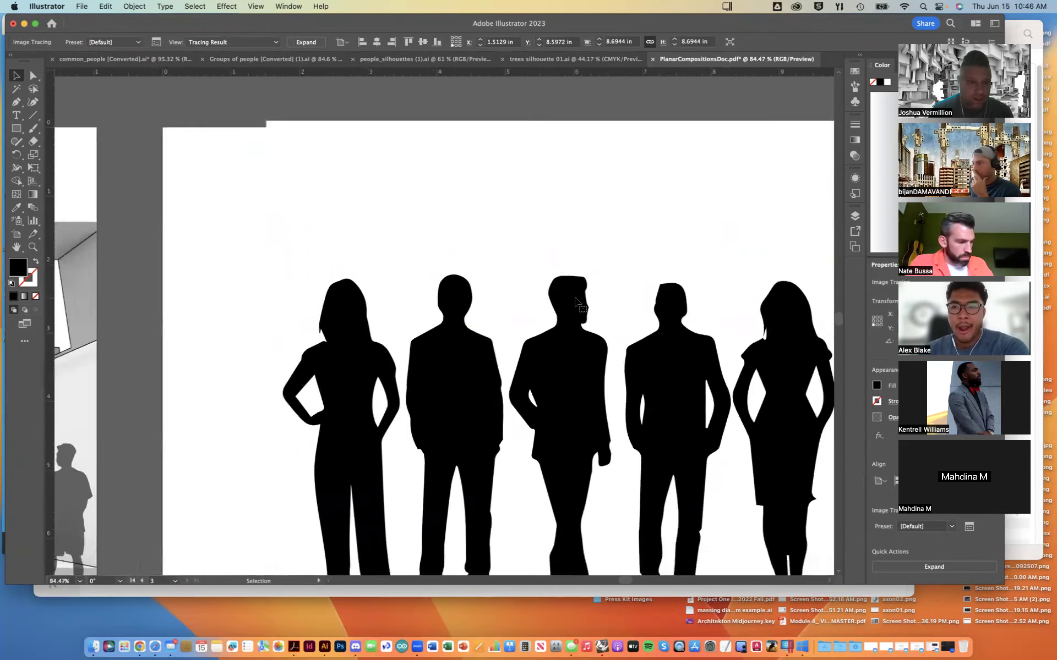
Retrace the image with High Fidelity Photo, then switch to the Silhouettes preset
left_click(128, 42)
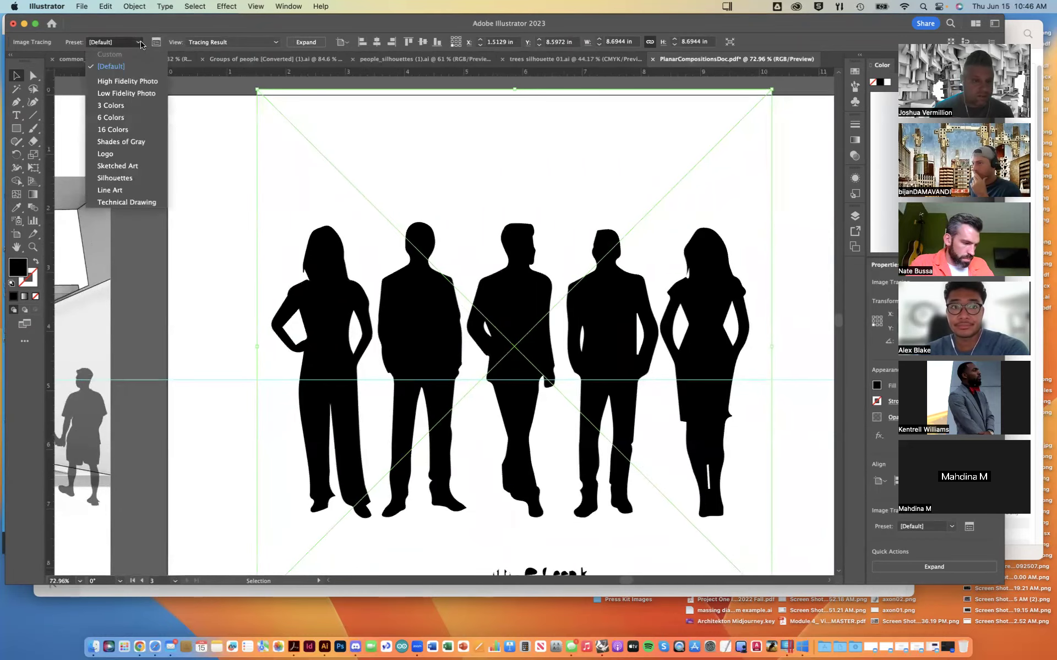
left_click(132, 82)
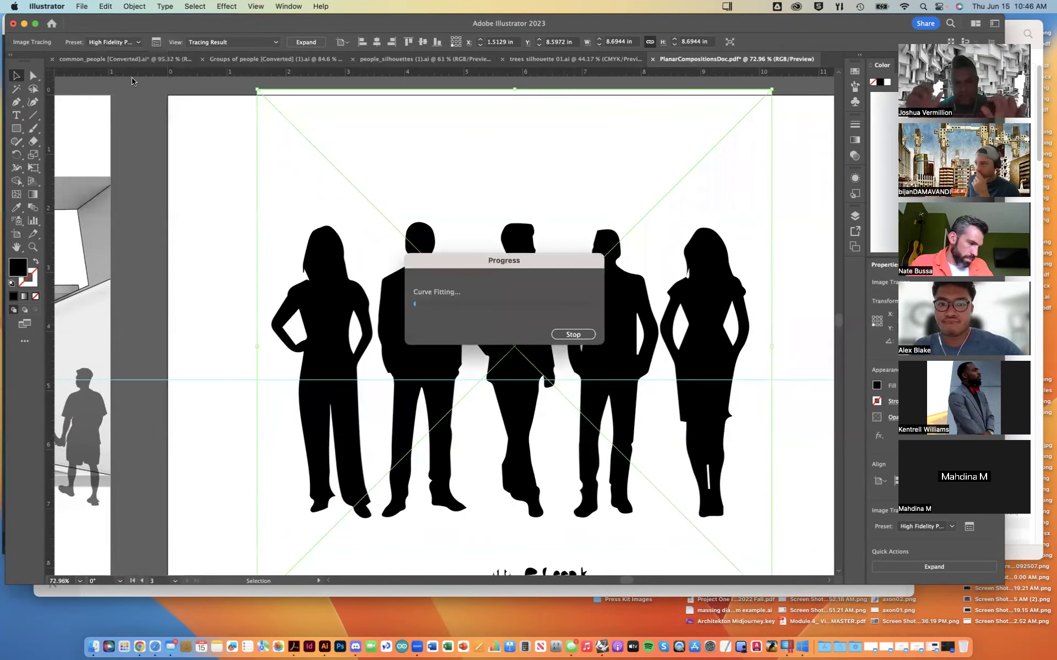
left_click(138, 43)
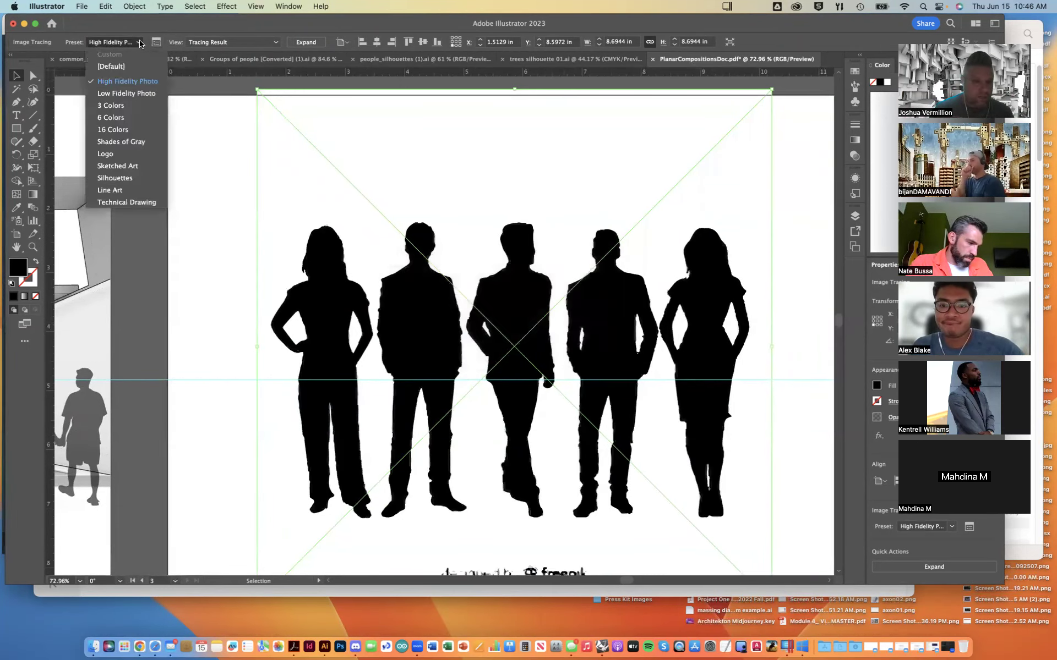
left_click(124, 179)
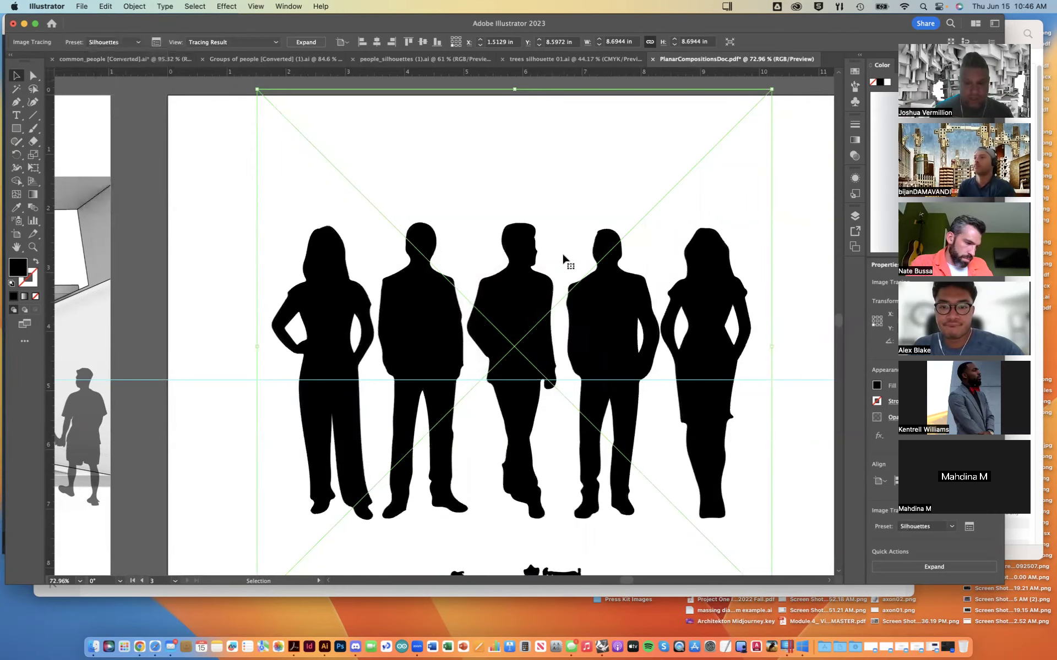
scroll(562, 252, "down", 3)
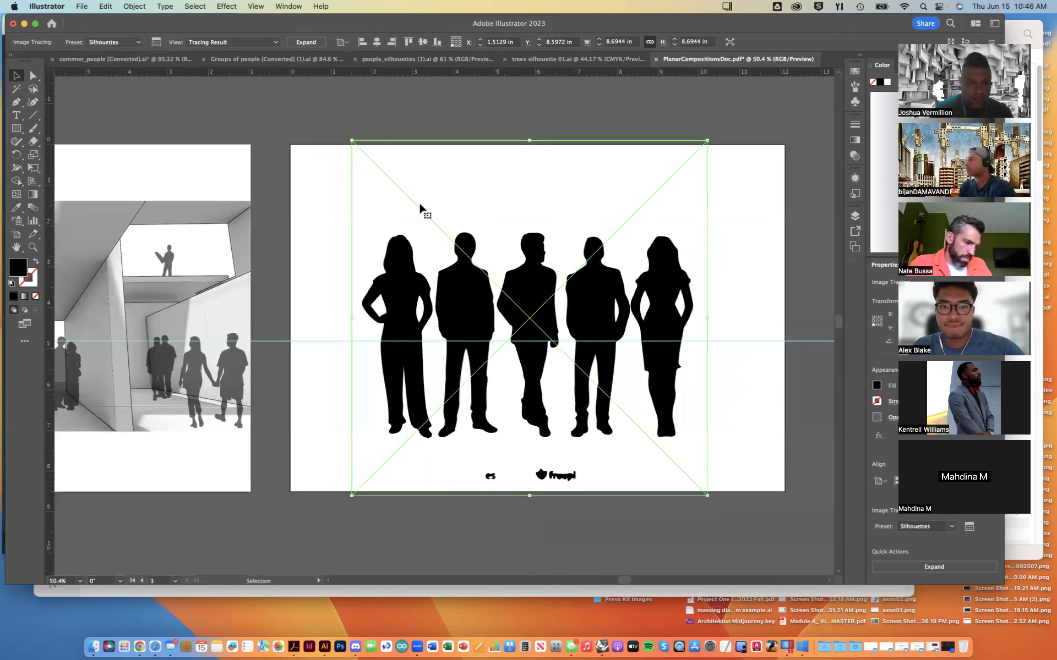
Expand the Silhouettes trace into editable vector paths
left_click(130, 7)
mouse_move(173, 404)
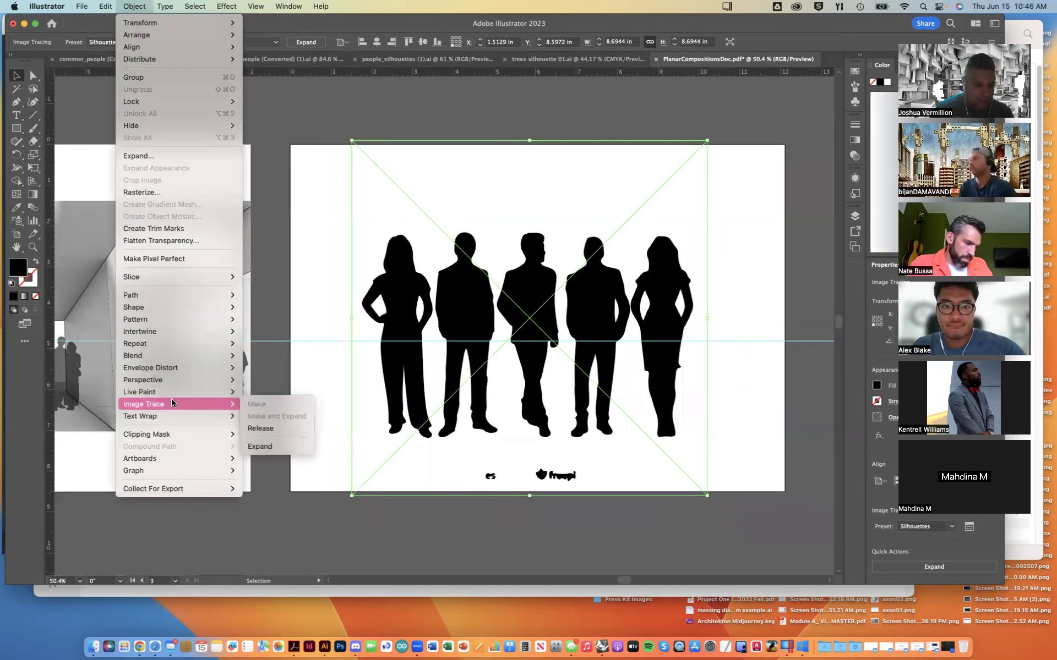
left_click(268, 452)
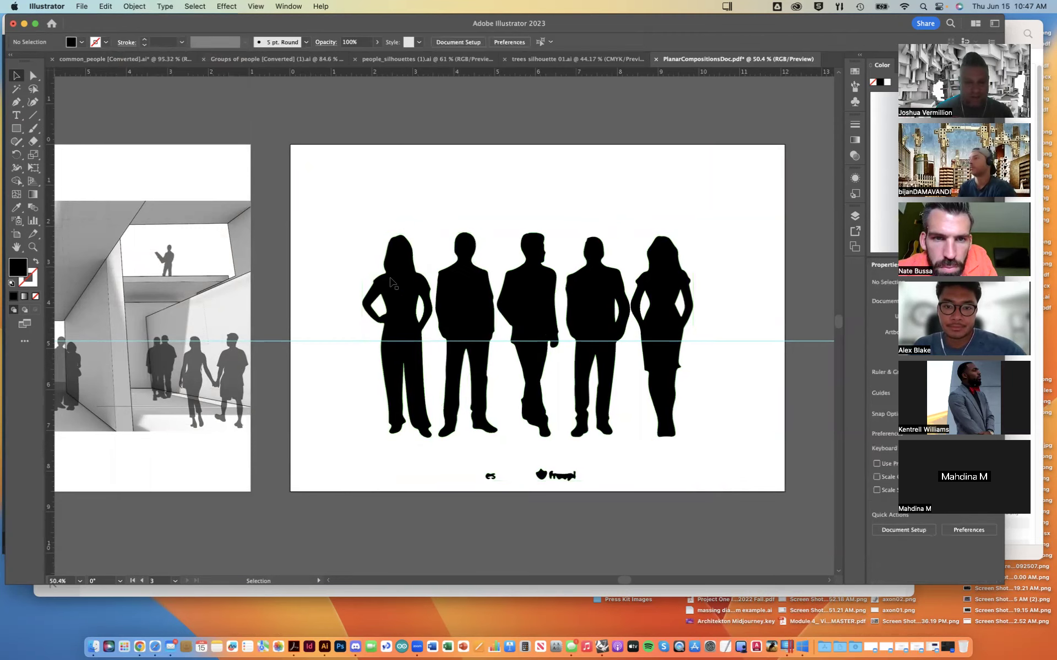
Ungroup the traced silhouettes into five separate shapes
left_click(134, 6)
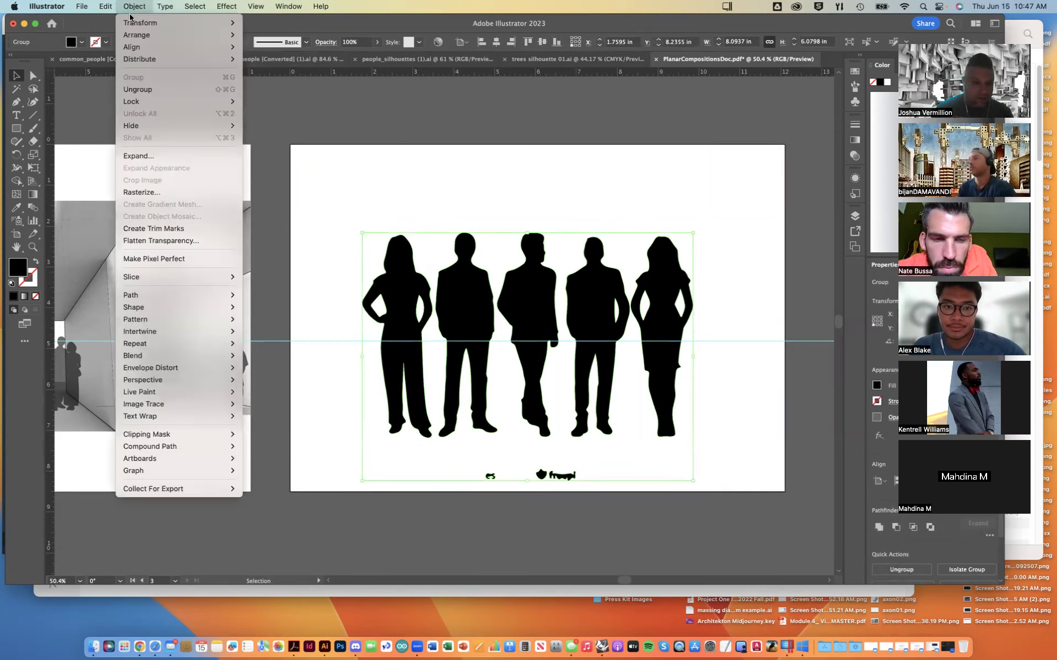
left_click(145, 89)
left_click(337, 198)
double_click(388, 259)
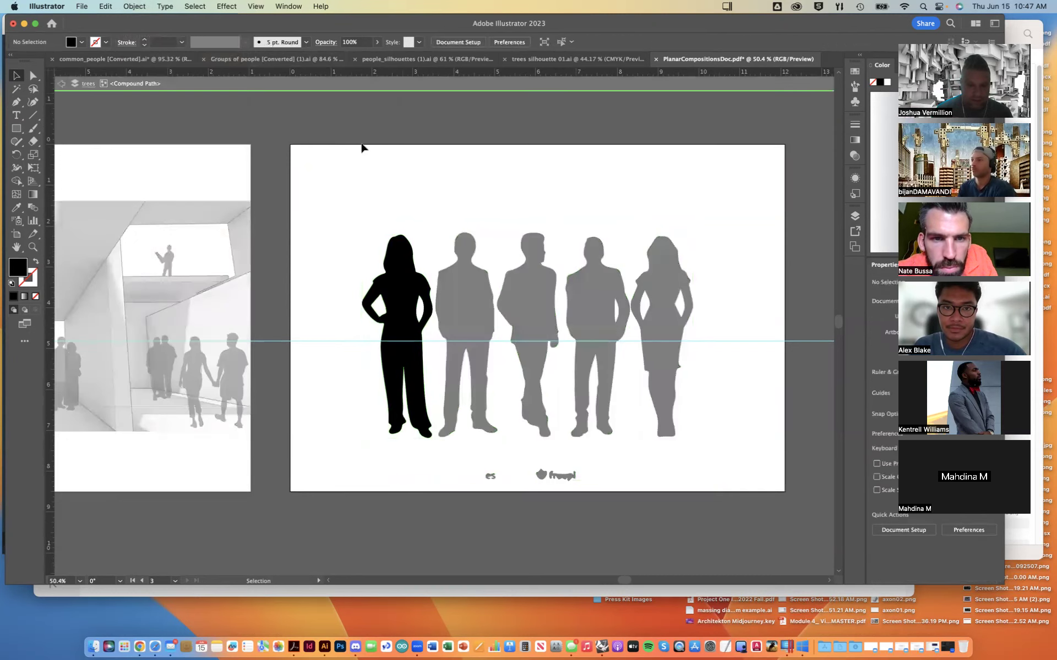
double_click(361, 146)
Rearrange the five silhouettes into a staggered layout across the artboard
left_click_drag(394, 276, 345, 218)
left_click_drag(458, 284, 445, 219)
left_click_drag(668, 283, 739, 238)
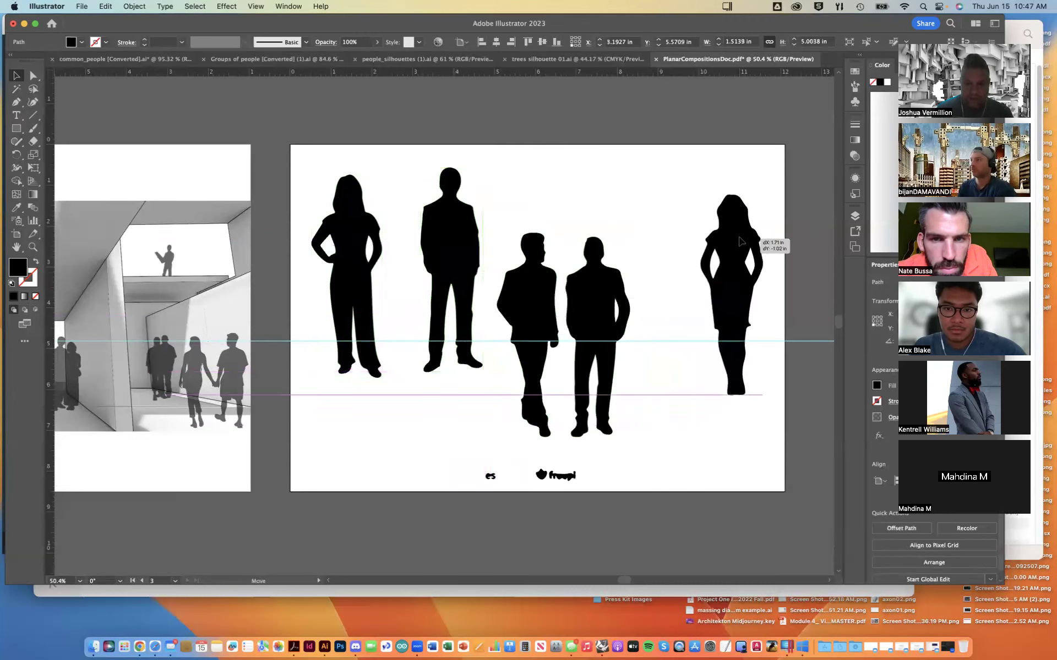
left_click_drag(595, 289, 643, 223)
left_click_drag(525, 288, 546, 248)
left_click_drag(647, 245, 658, 302)
left_click_drag(724, 270, 727, 243)
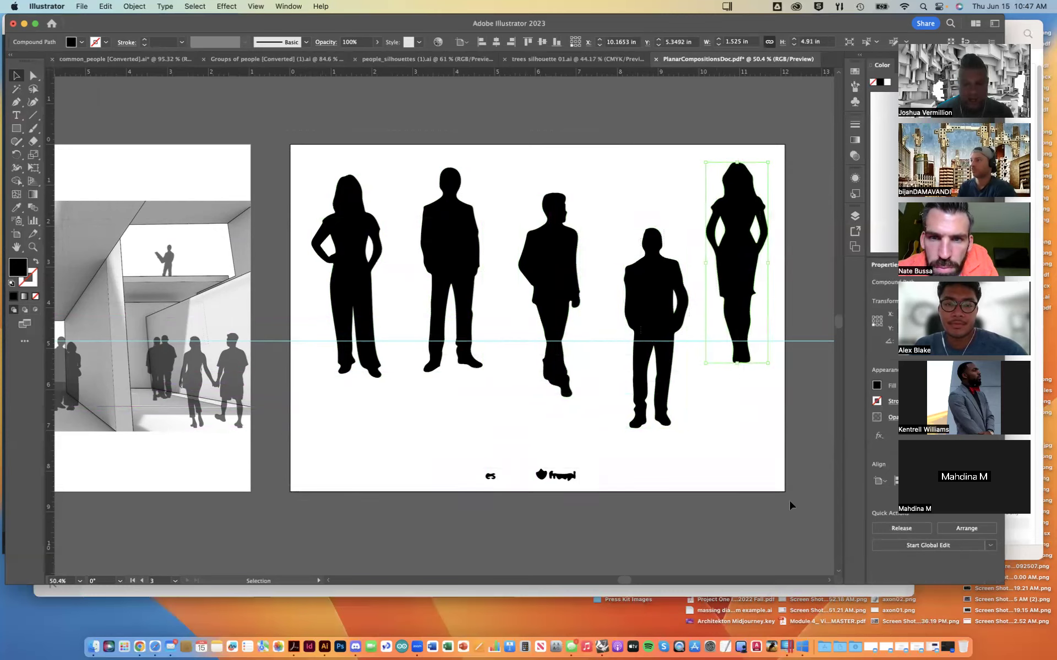
Delete all the silhouettes, then bring the Windows 10 virtual machine forward from the window overview
key("super+a")
key("Delete")
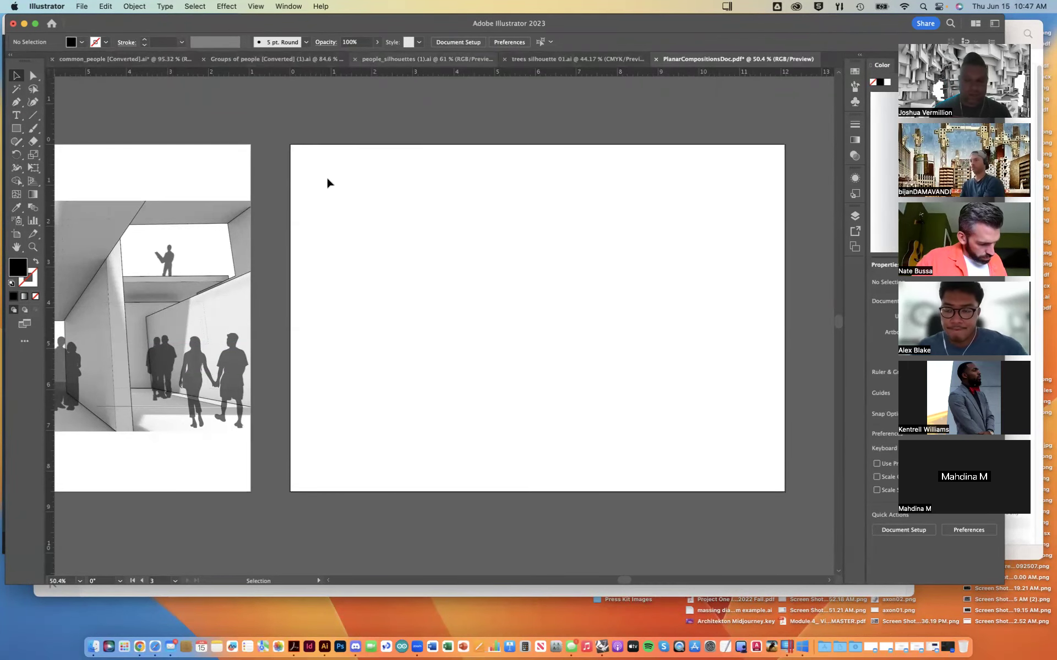
key("ctrl+Up")
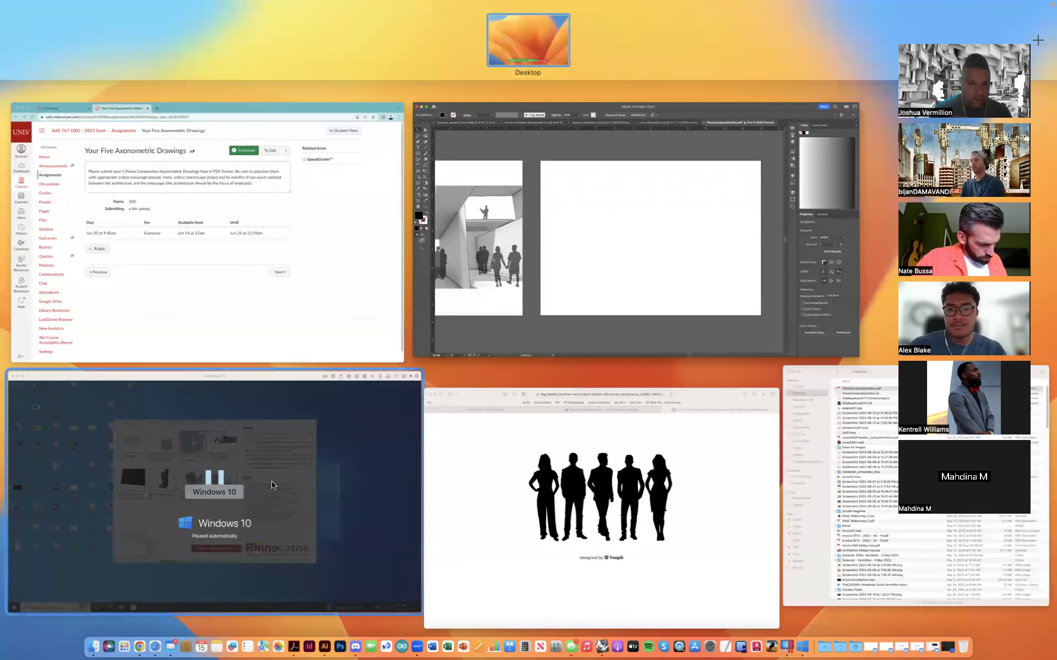
left_click(372, 486)
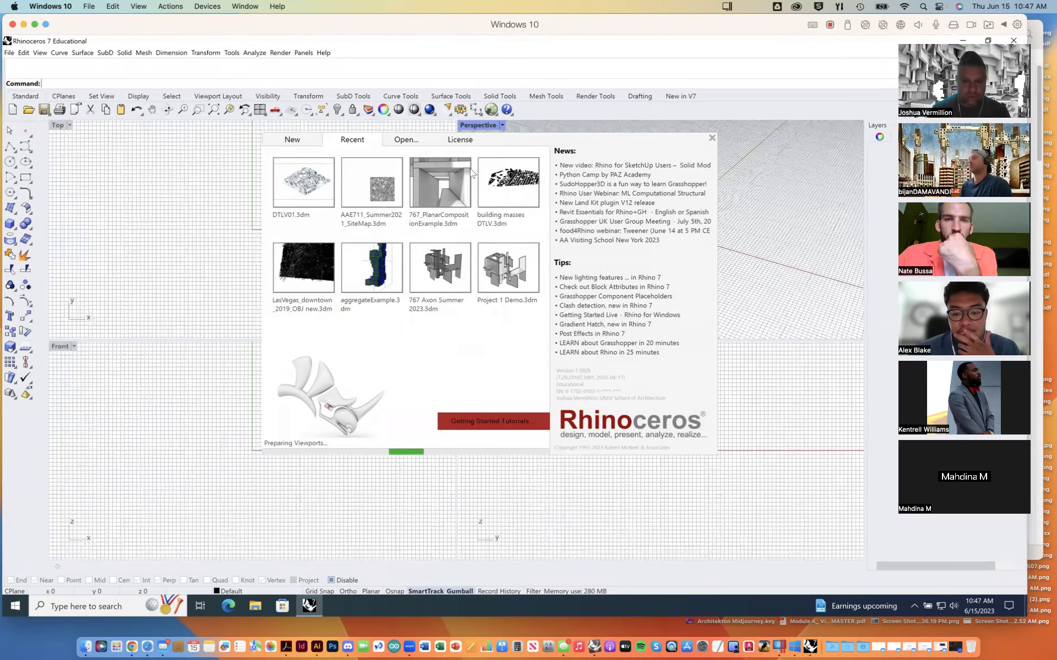
Open 767_PlanarCompositionExample.3dm from Rhino's recent files and bring up the Perspective viewport menu
left_click(471, 174)
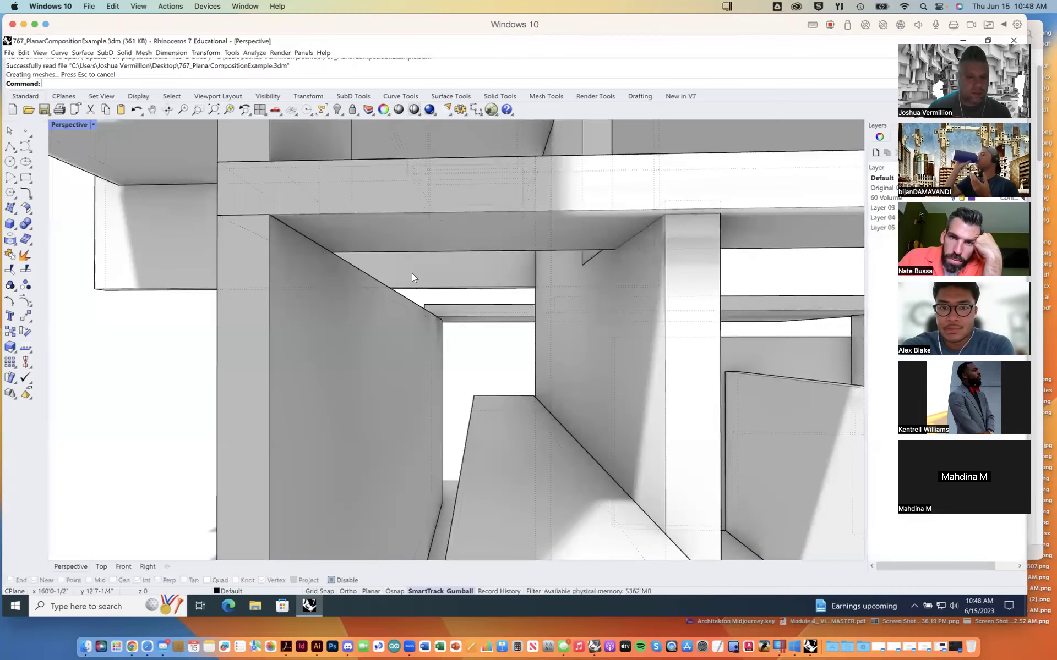
left_click(93, 124)
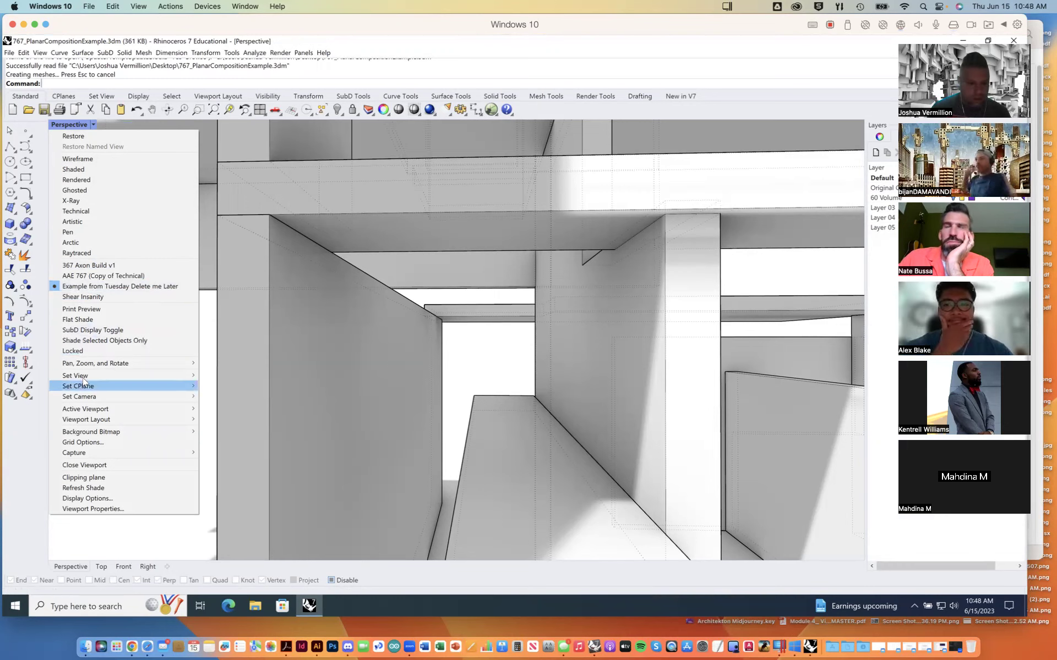
mouse_move(157, 376)
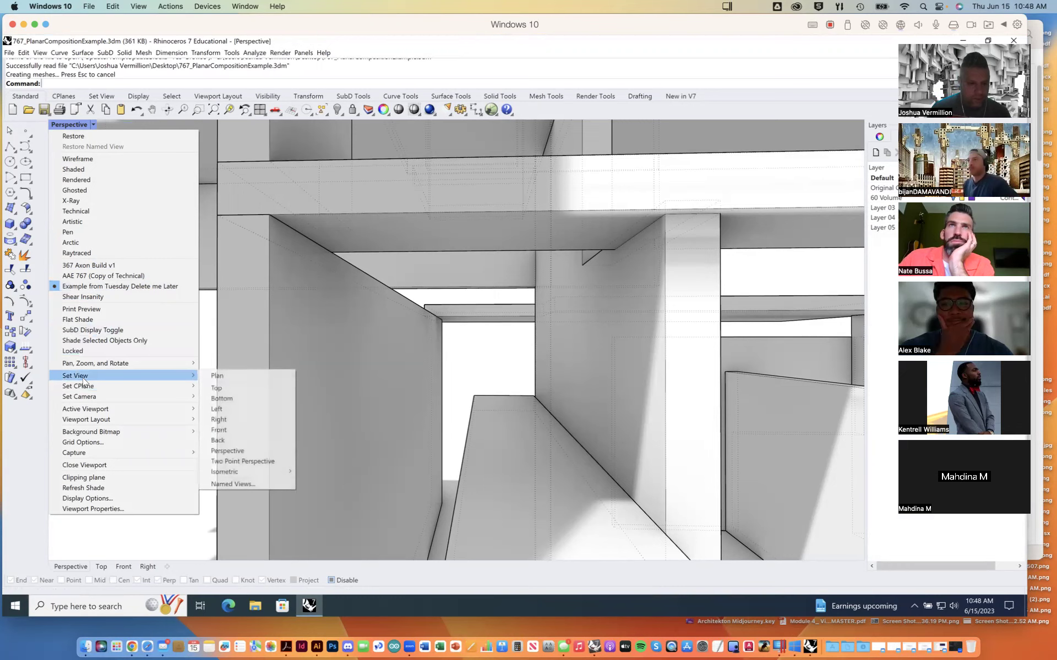
Save the current interior camera as the named view perspective01
left_click(243, 483)
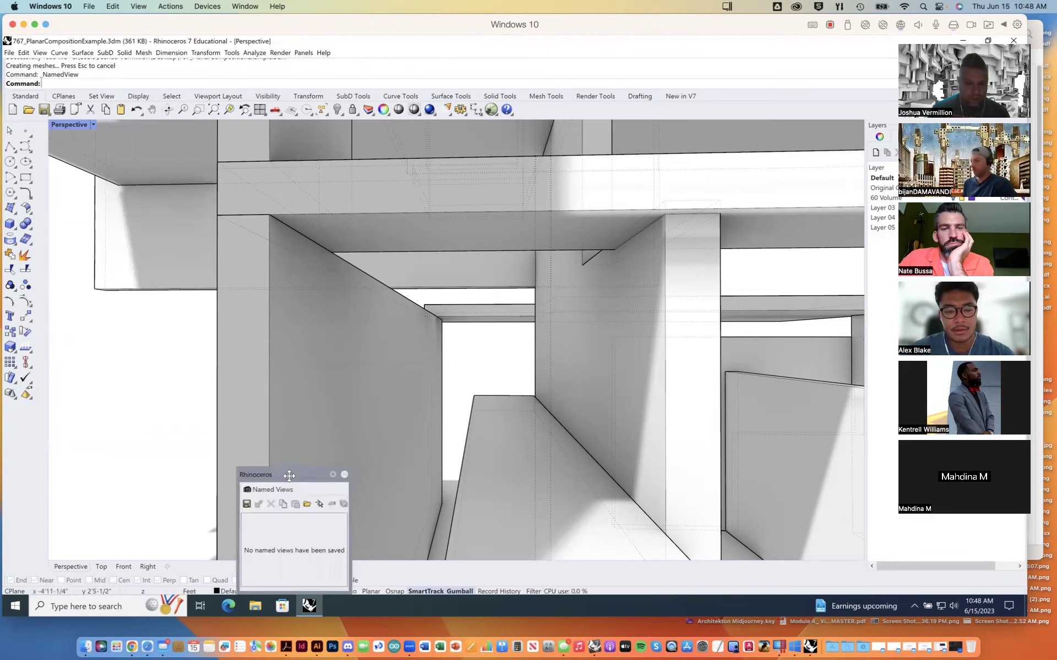
left_click_drag(284, 474, 327, 202)
left_click_drag(393, 319, 578, 427)
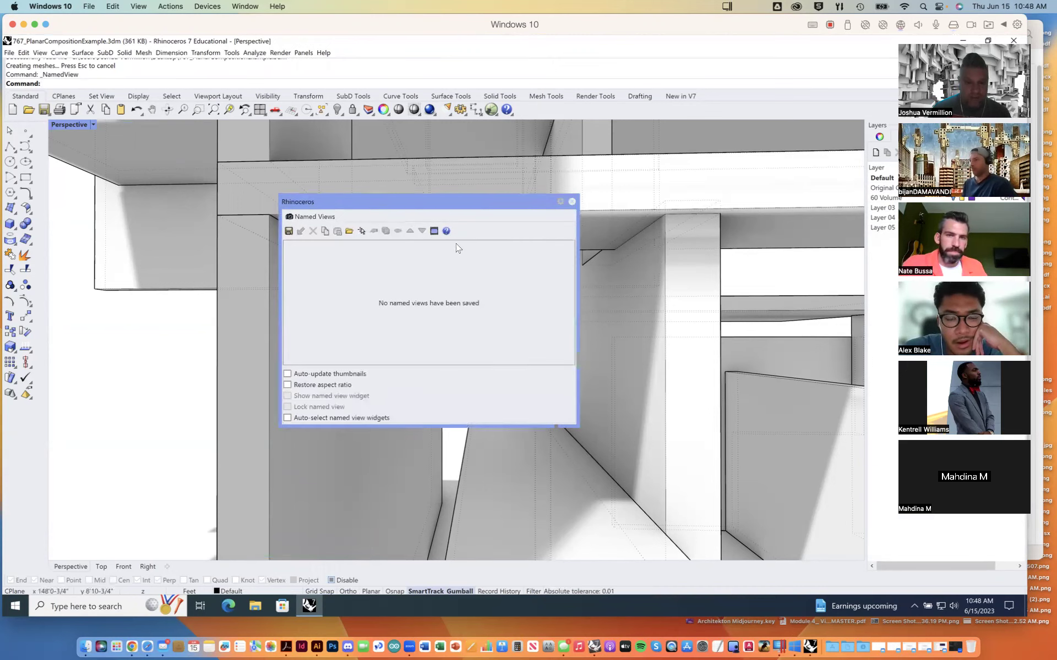
left_click(288, 232)
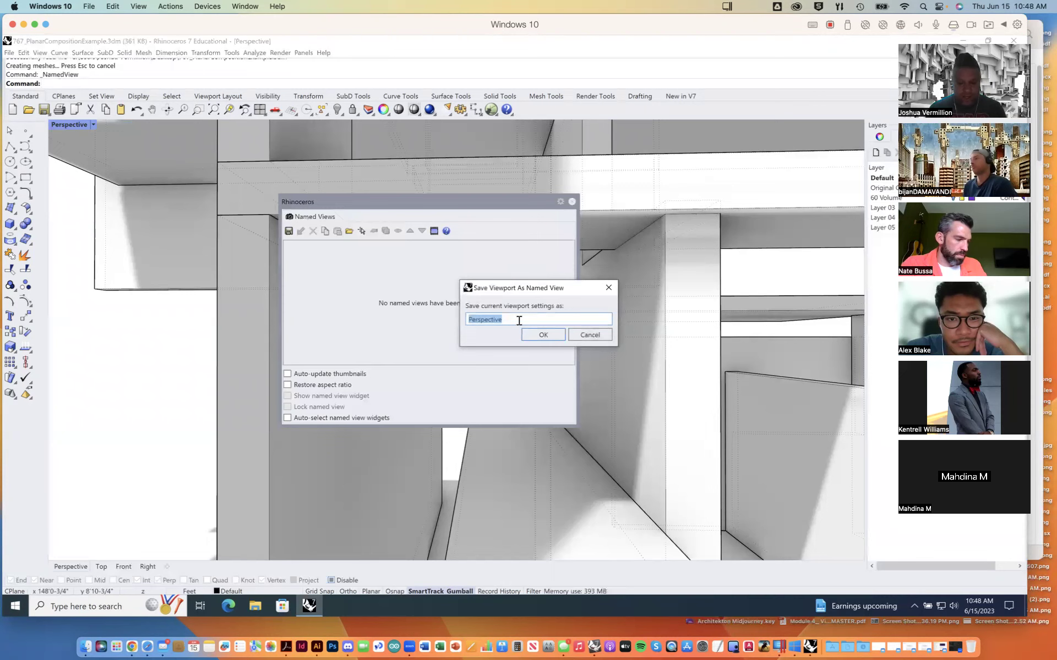
type("perspect")
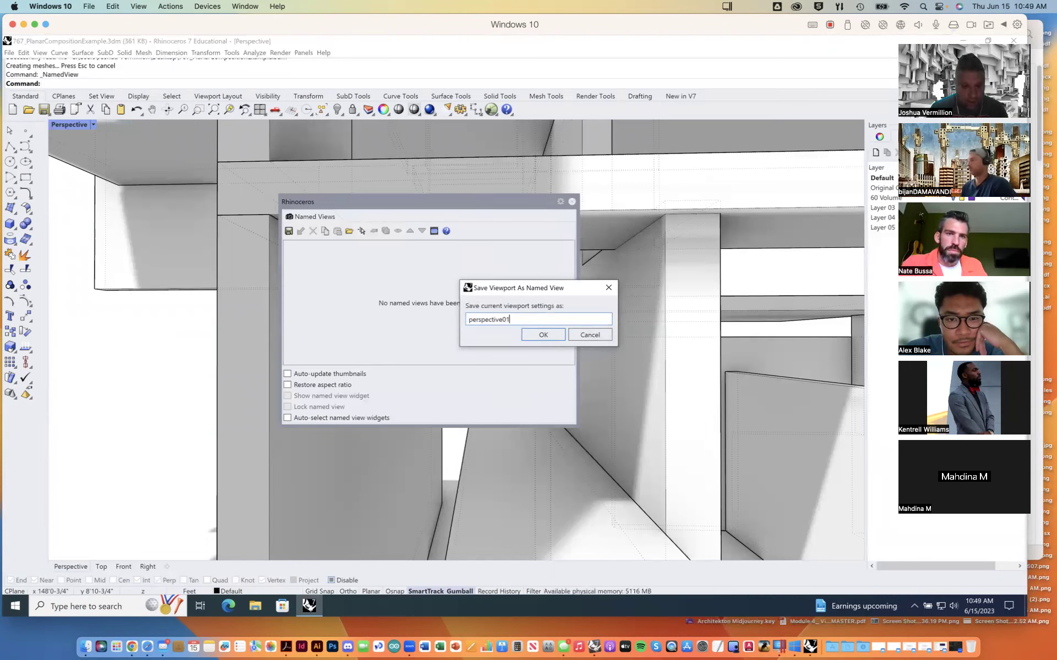
key("Return")
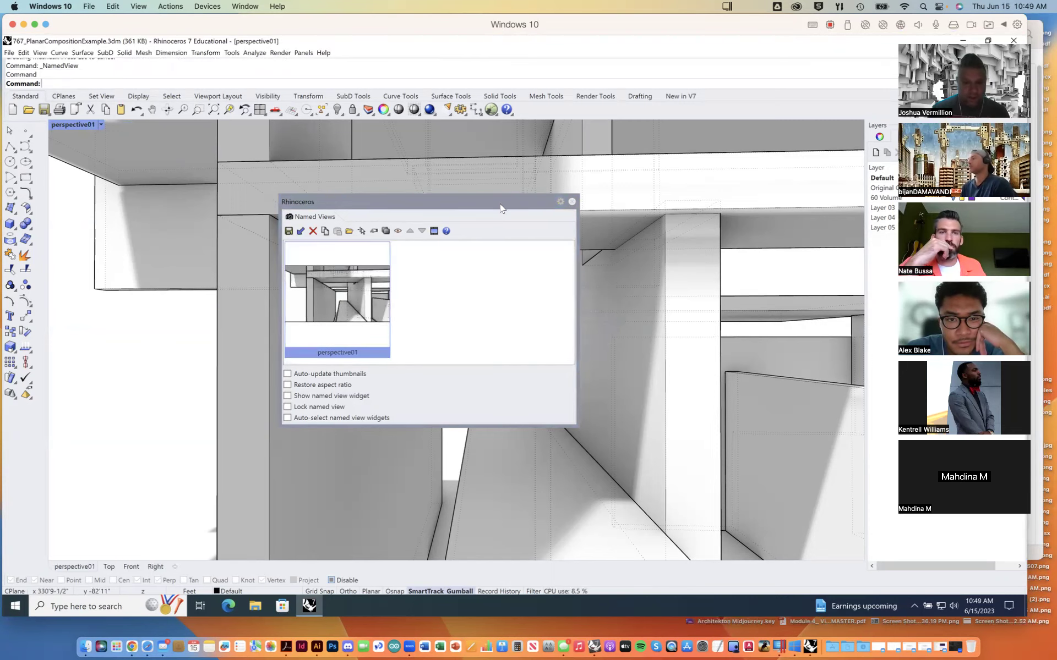
Restore the four-viewport layout and apply the saved perspective01 view
left_click_drag(370, 201, 321, 204)
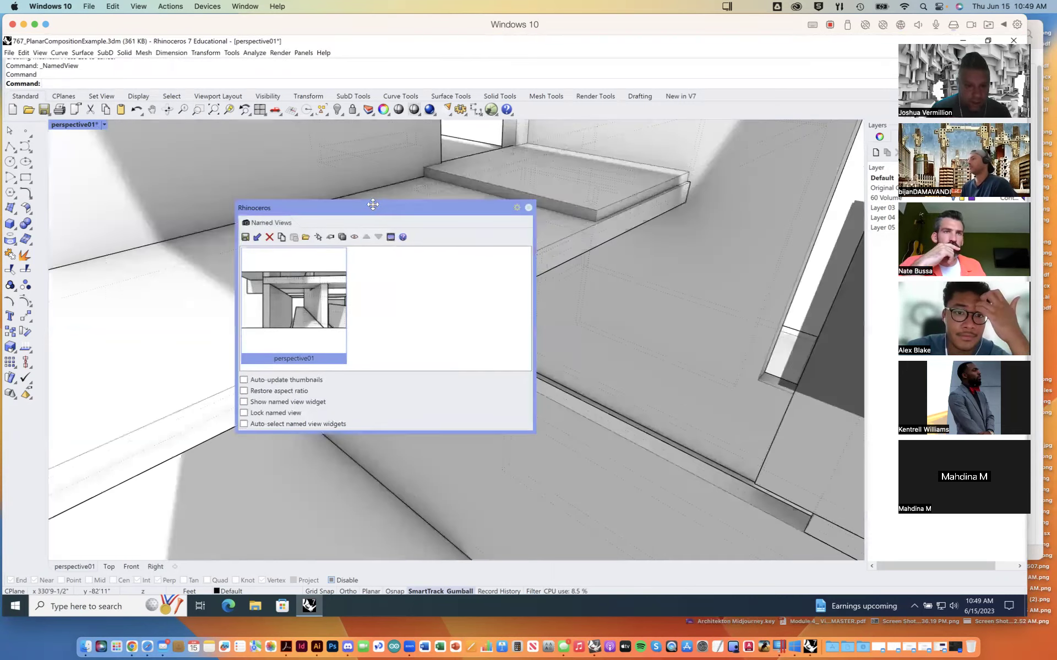
left_click_drag(691, 241, 634, 285)
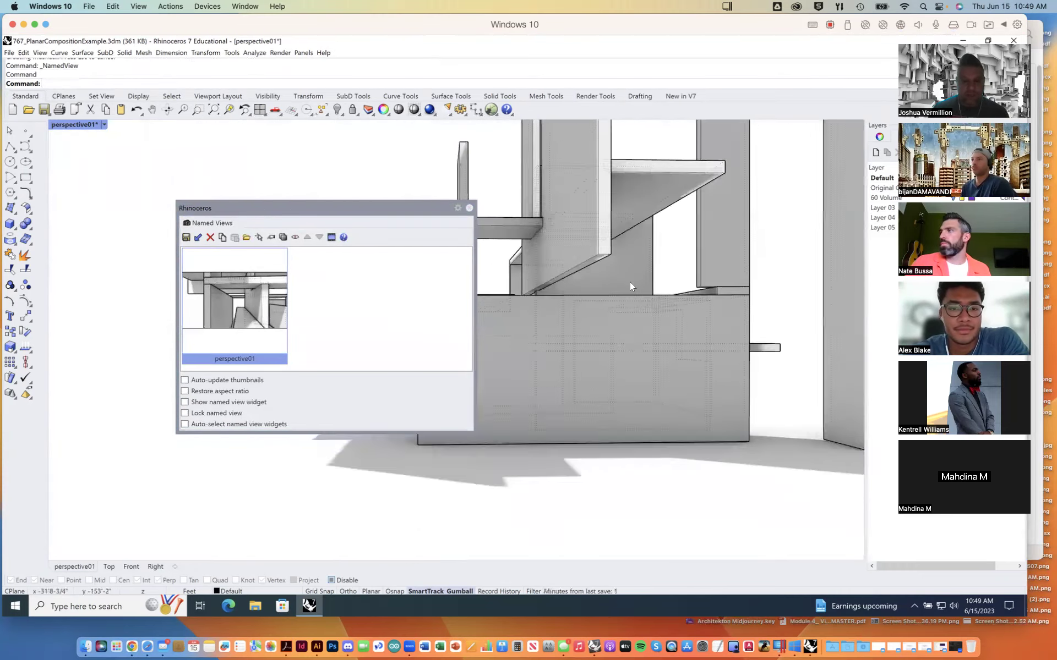
double_click(68, 125)
left_click_drag(279, 208, 533, 197)
left_click(214, 186)
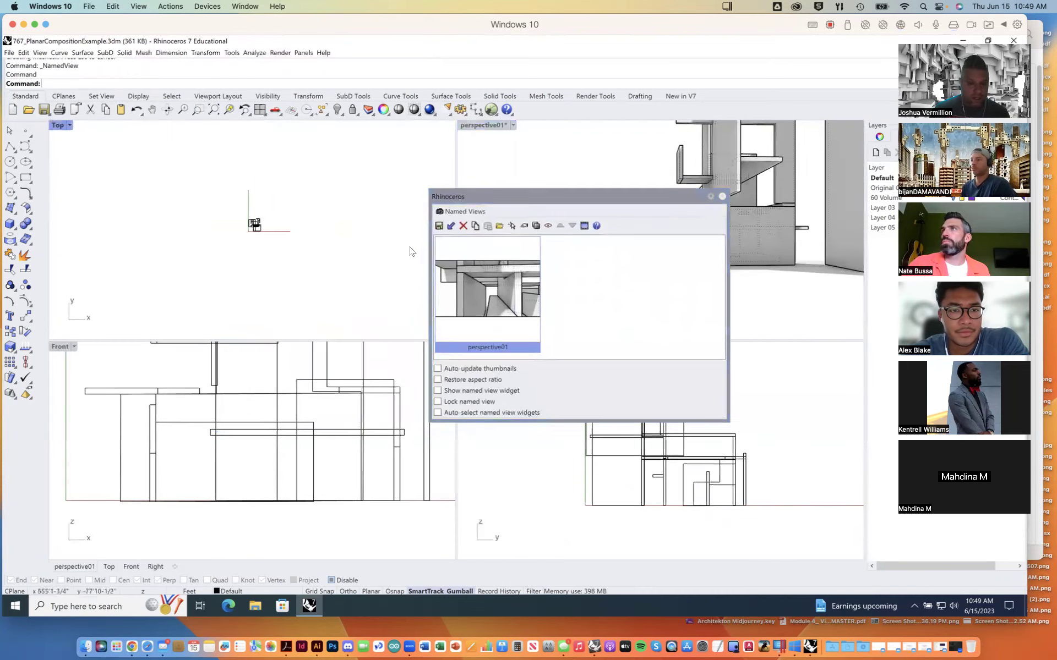
double_click(474, 270)
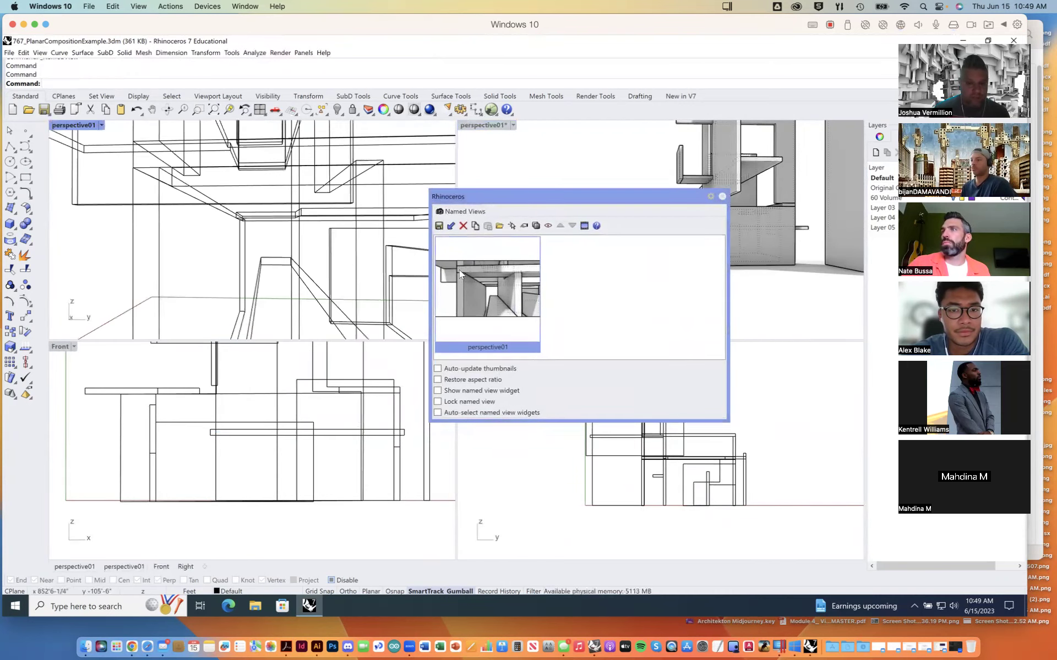
Give perspective01 the 'Example from Tuesday Delete me Later' display, maximize it, and close Named Views
left_click(102, 125)
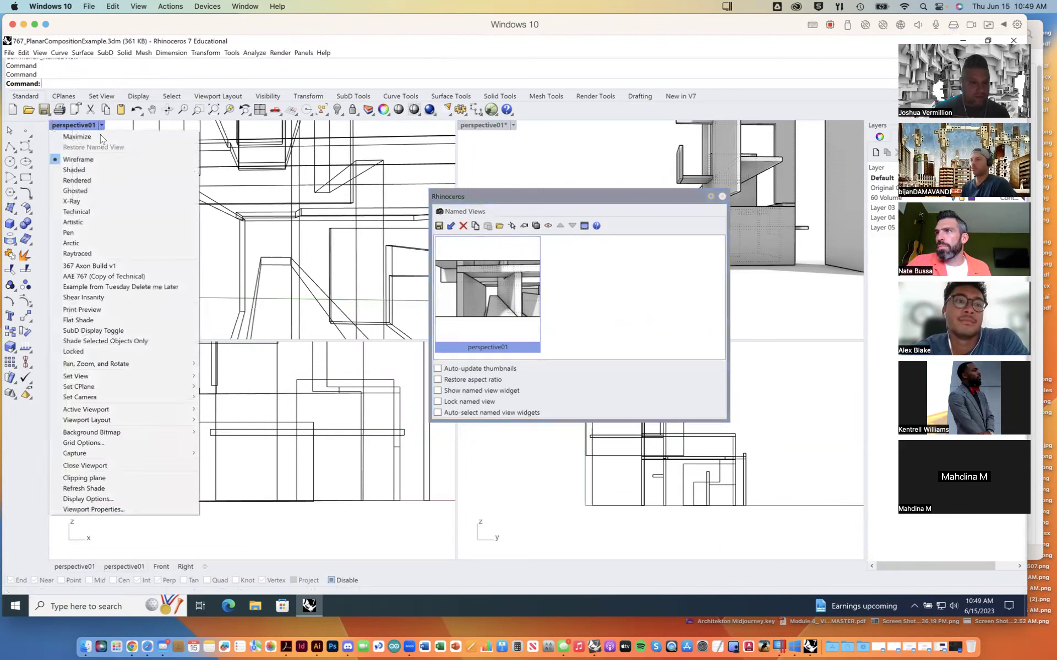
left_click(107, 292)
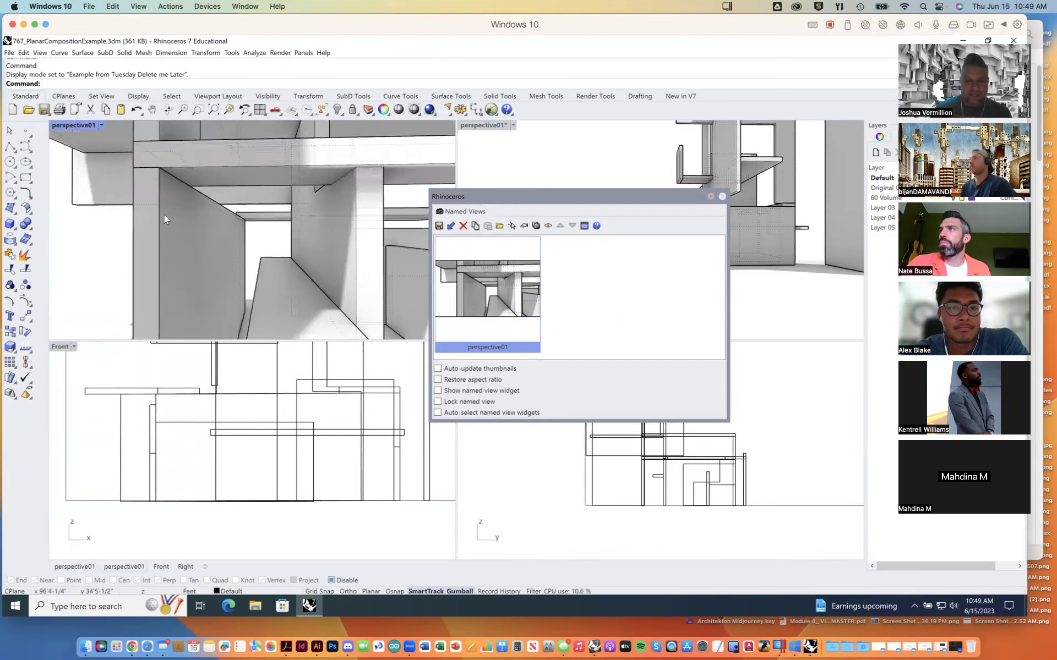
double_click(77, 124)
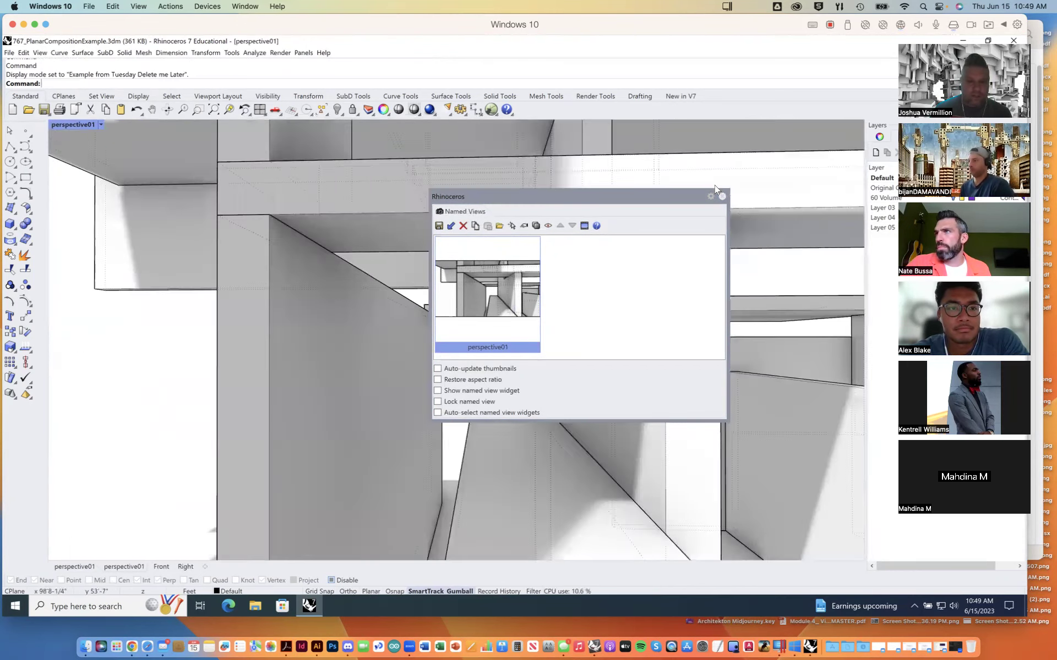
left_click(722, 196)
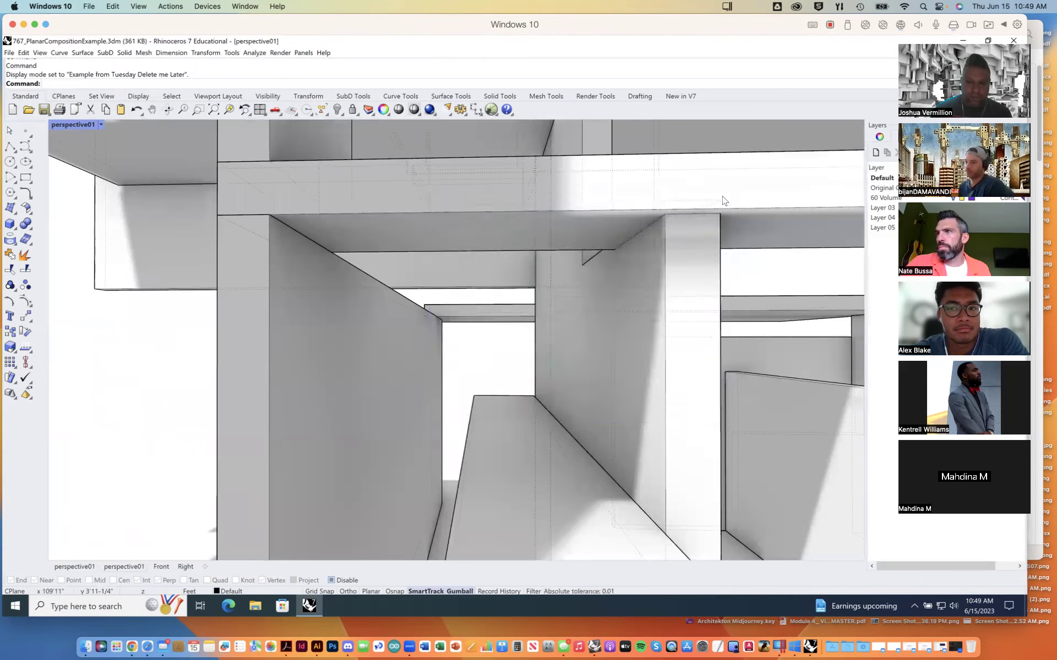
Switch the viewport to a top-down plan fitted to the whole composition, then restore four viewports
left_click(101, 125)
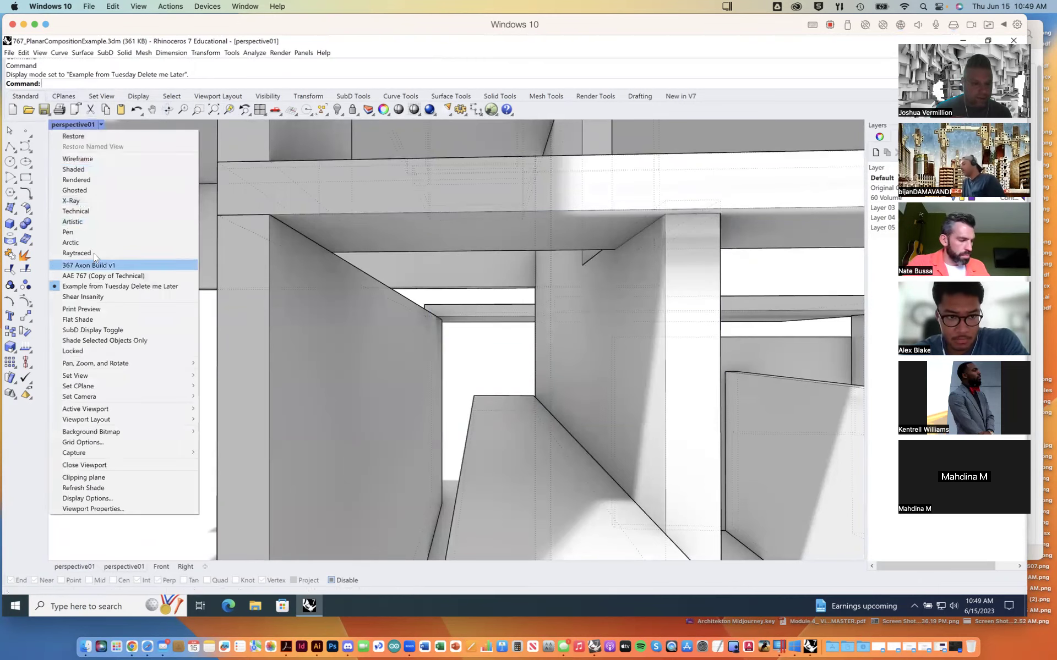
mouse_move(86, 377)
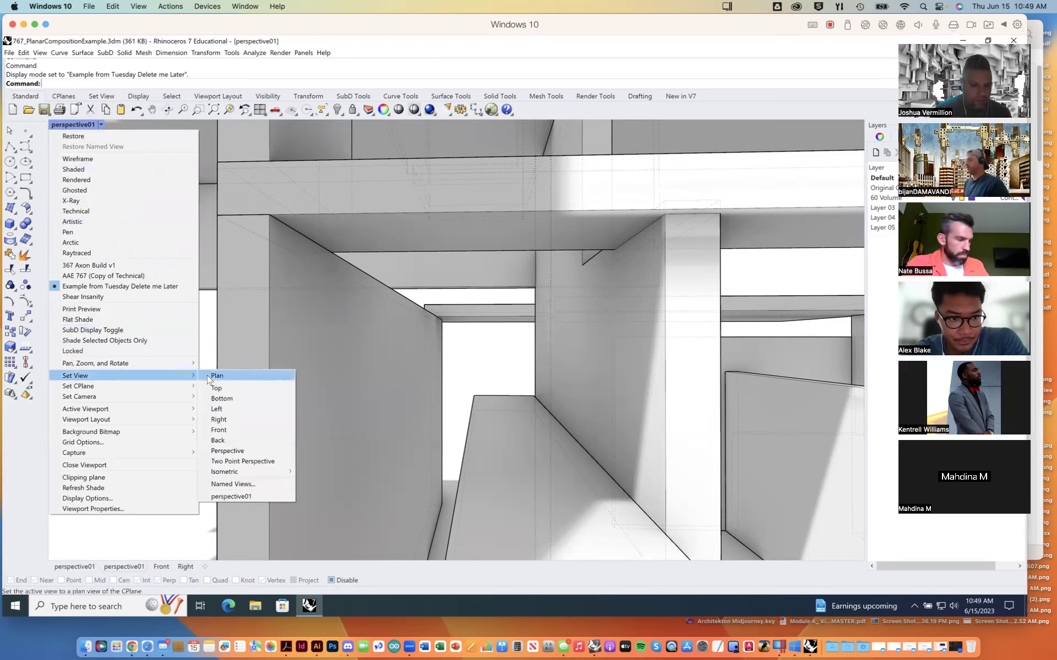
left_click(281, 376)
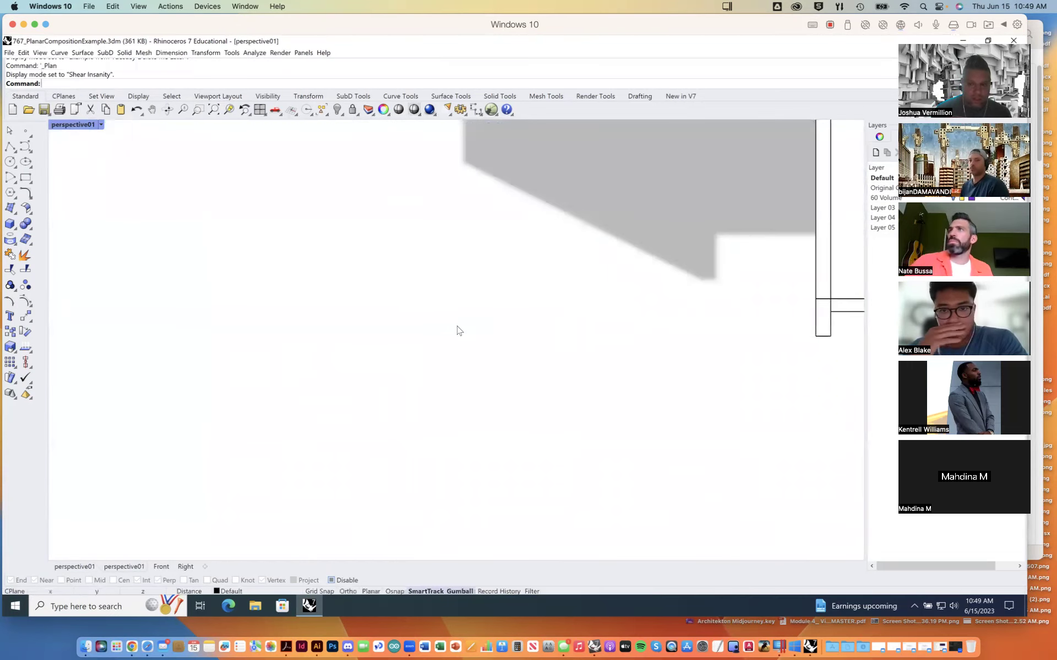
scroll(434, 348, "down", 1)
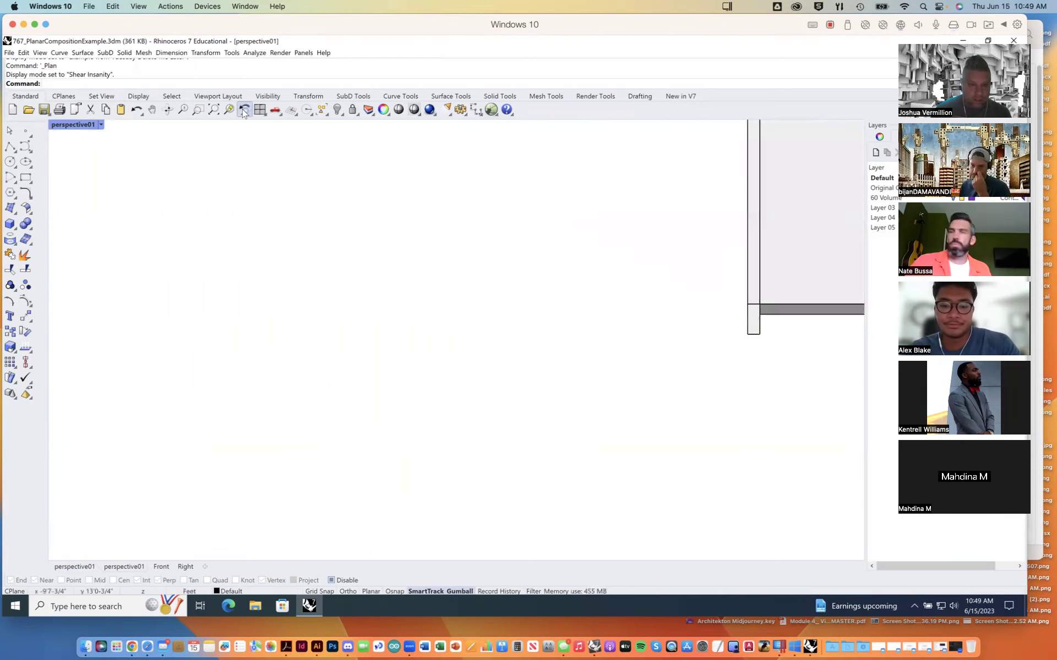
left_click(214, 109)
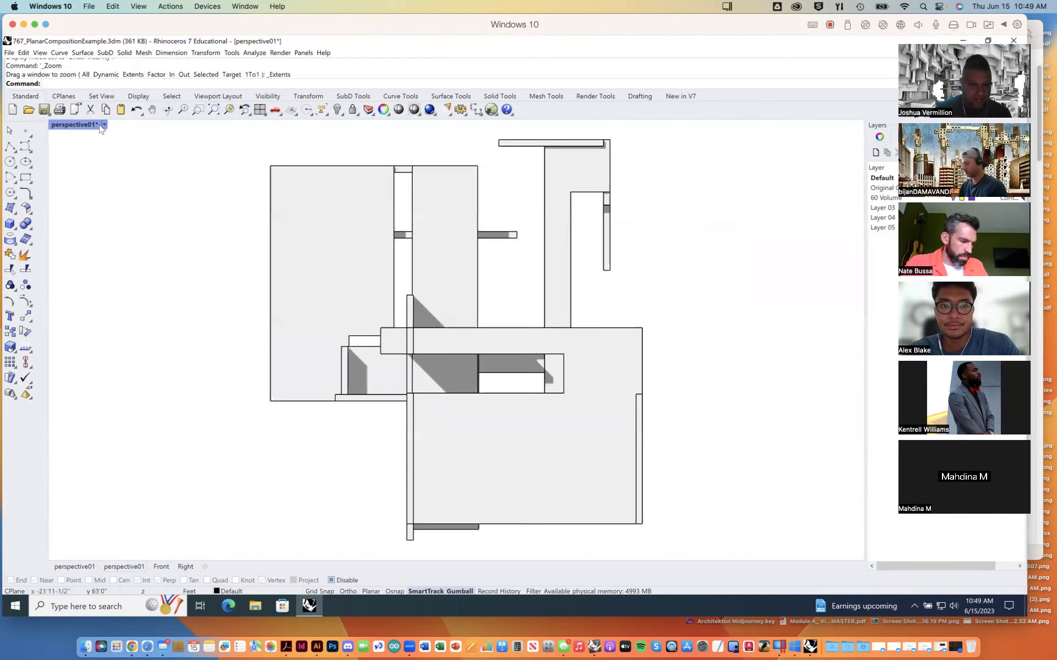
left_click(103, 125)
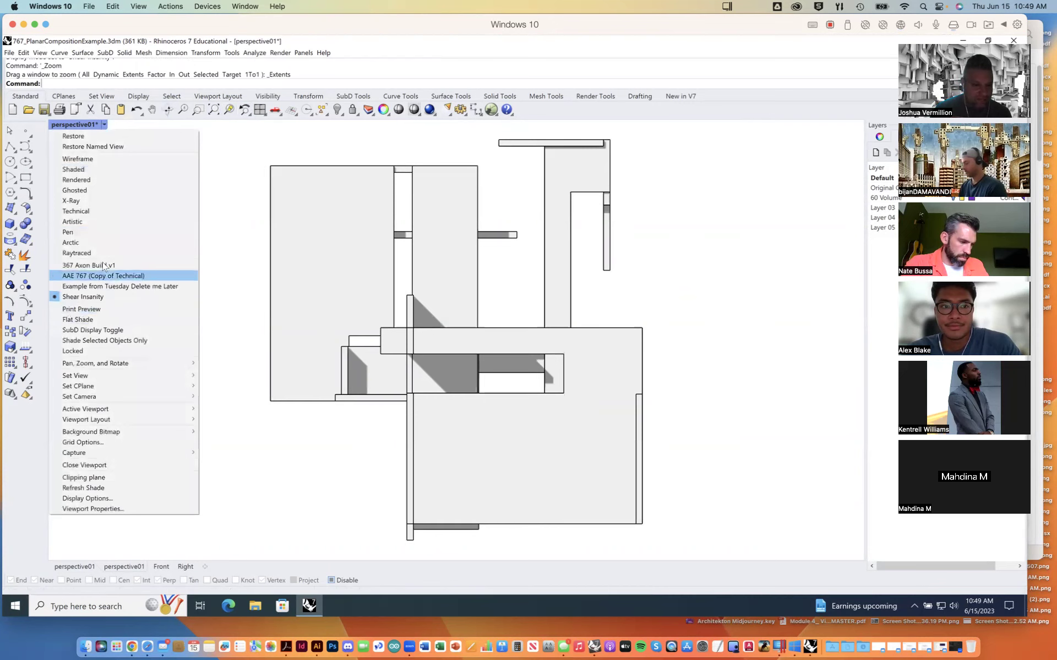
mouse_move(144, 376)
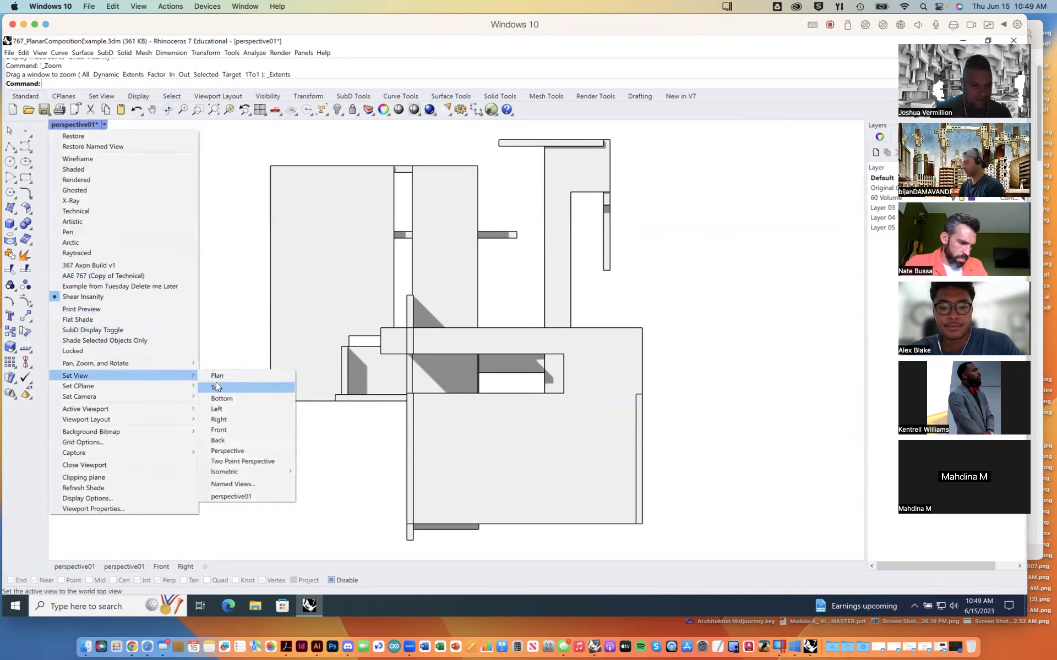
left_click(220, 384)
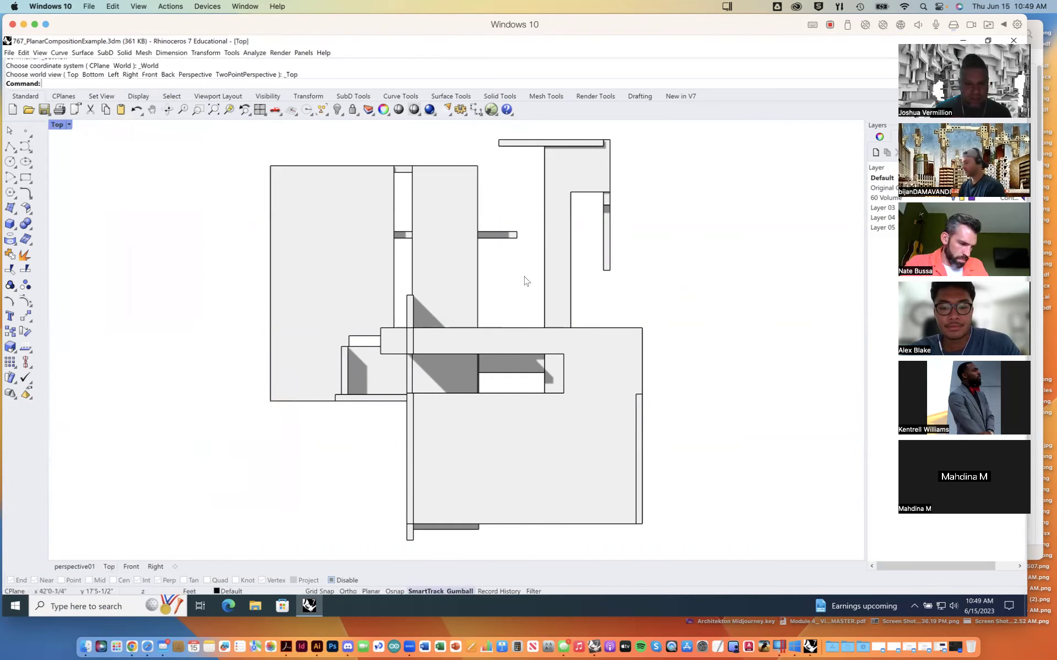
double_click(61, 125)
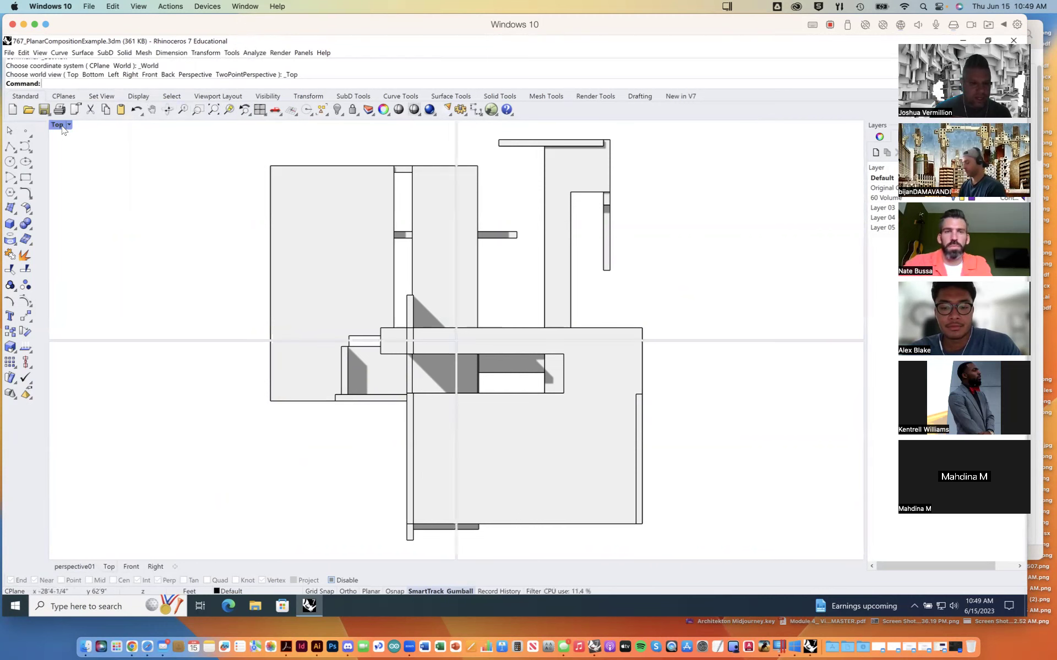
Set the Top viewport to Rendered display and maximize the perspective view
left_click(69, 125)
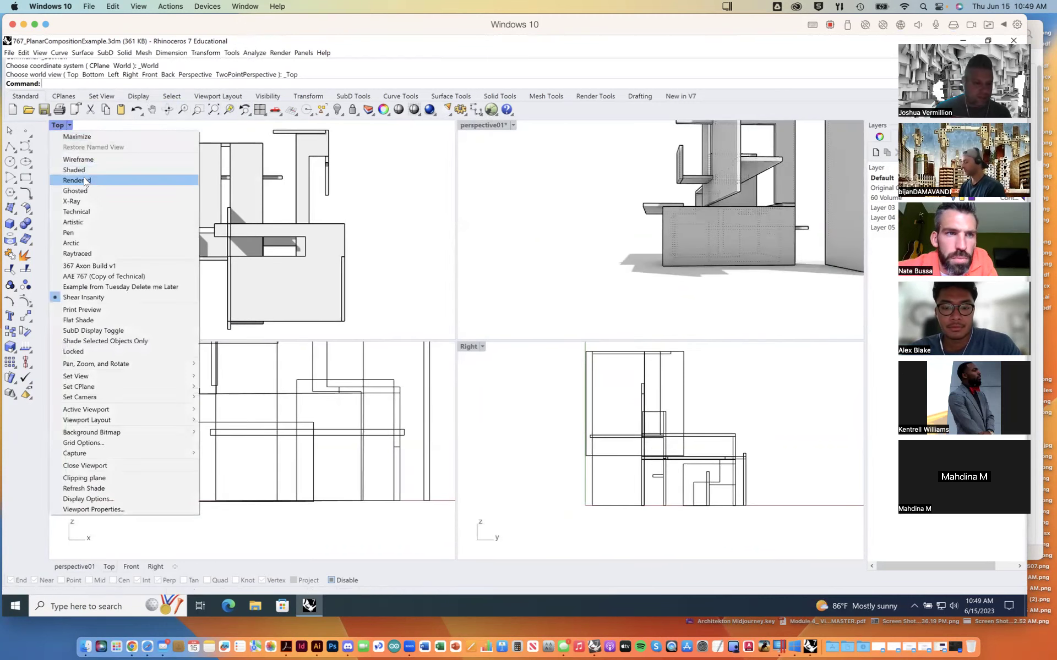
left_click(77, 180)
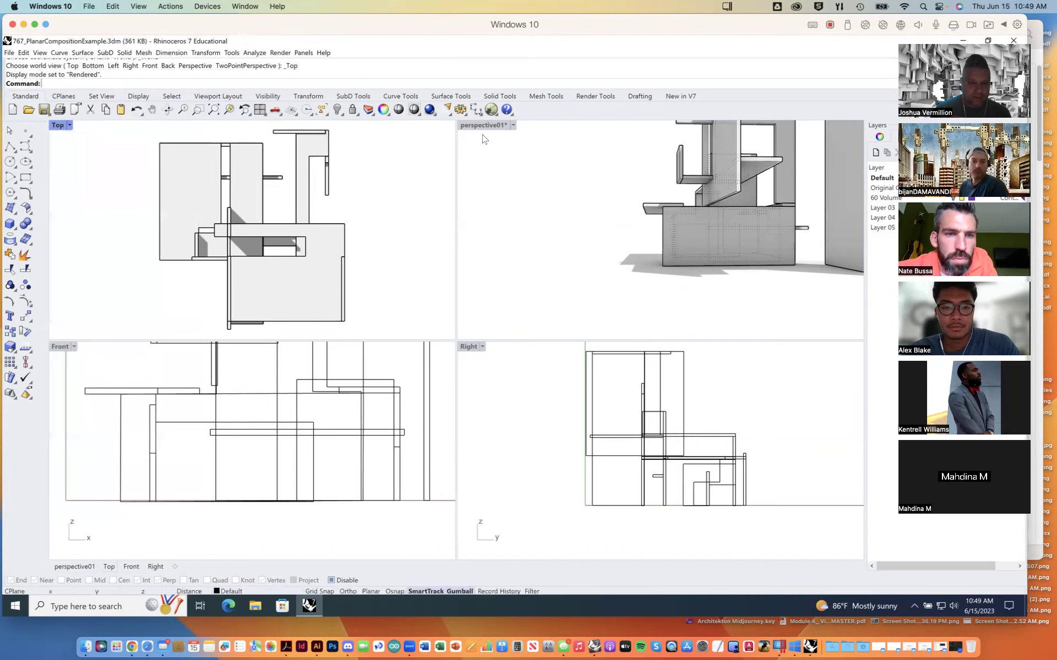
left_click(523, 257)
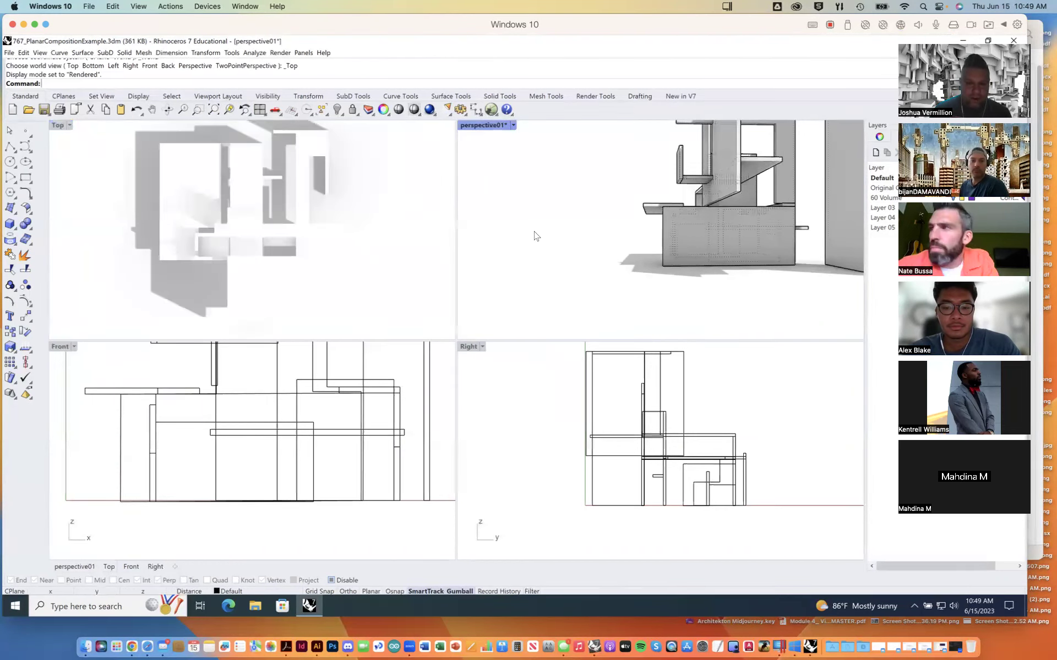
key("ctrl+m")
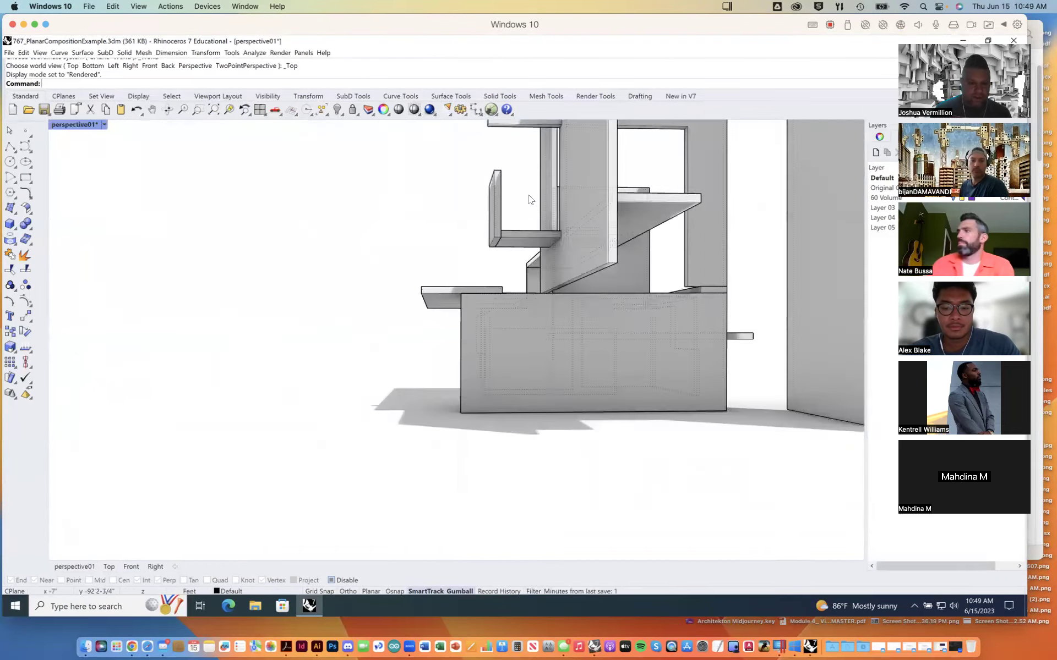
Switch the maximized viewport to the southeast isometric view
left_click(103, 124)
mouse_move(126, 375)
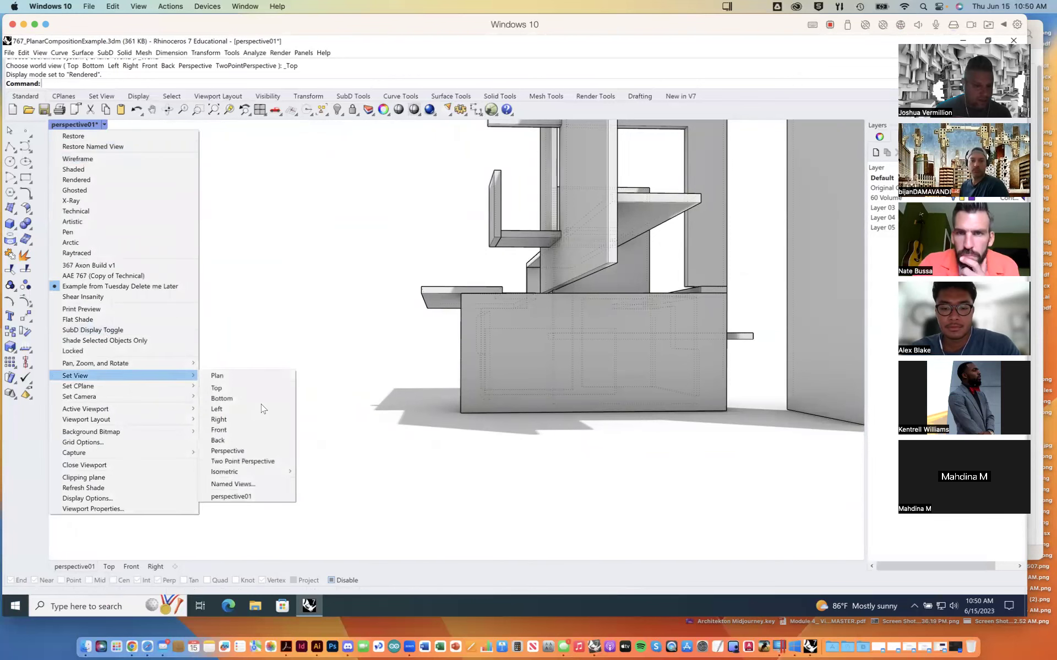
mouse_move(271, 471)
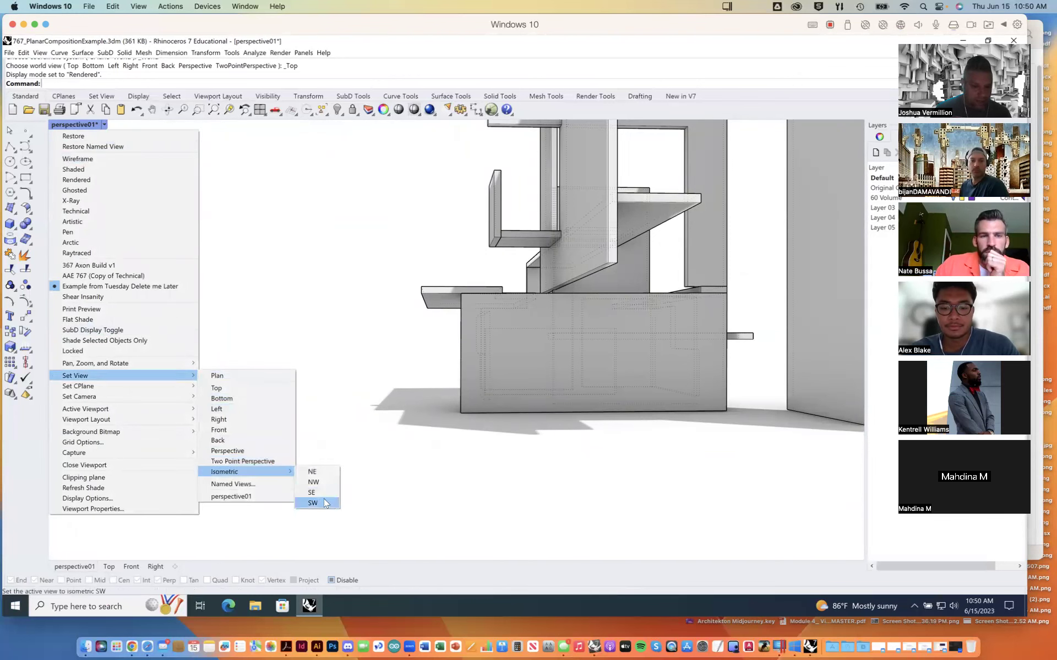
left_click(325, 495)
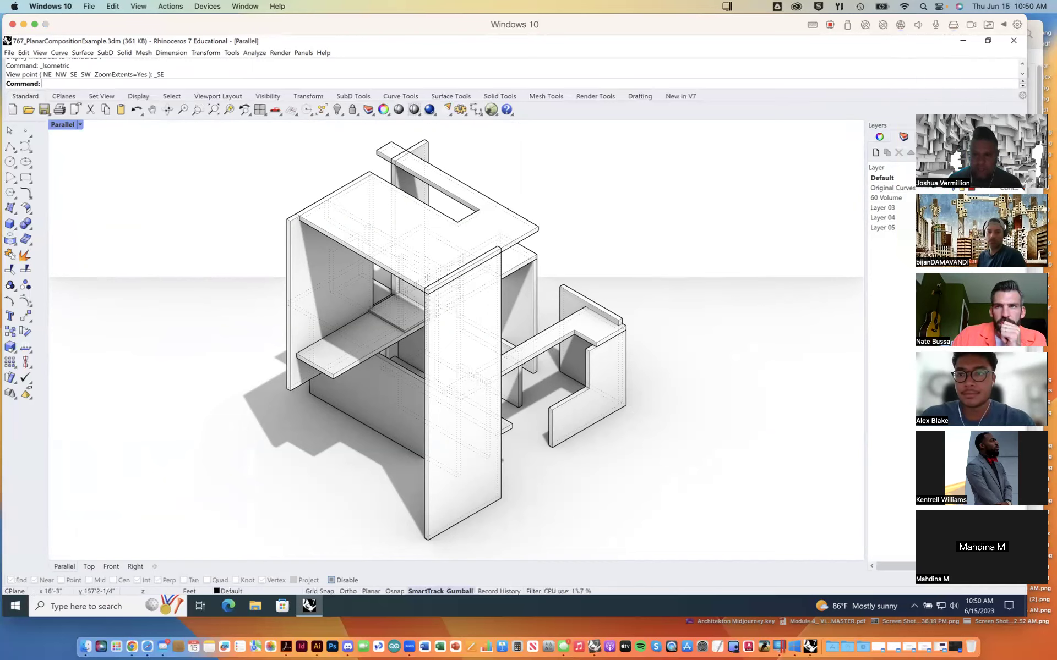
Show the Rendering settings and toggle the ground plane on, then back off
left_click(928, 136)
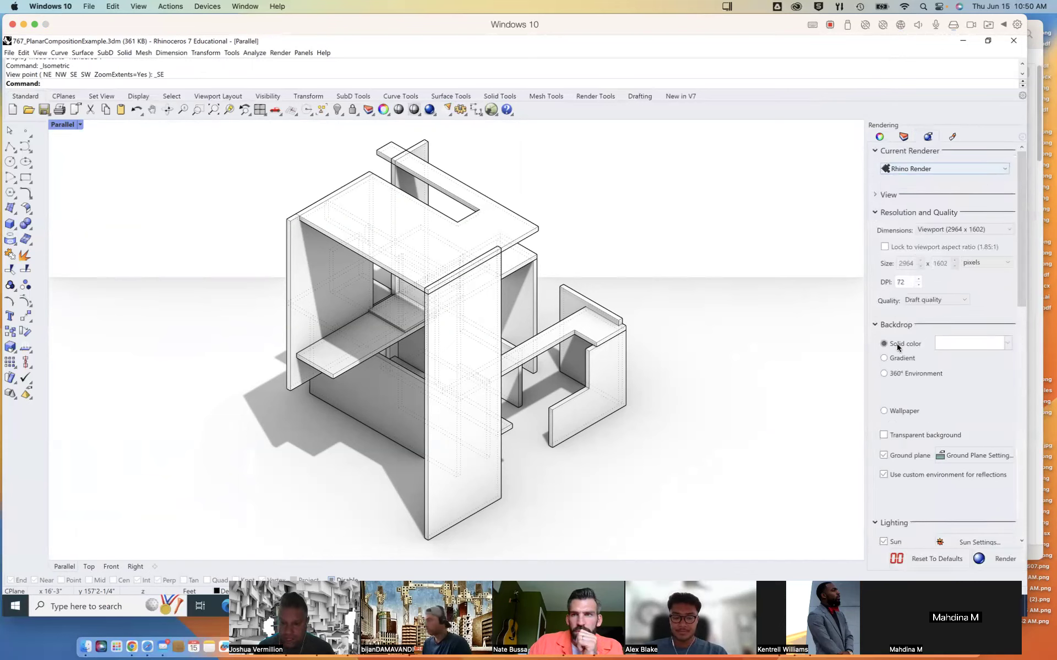
left_click(883, 456)
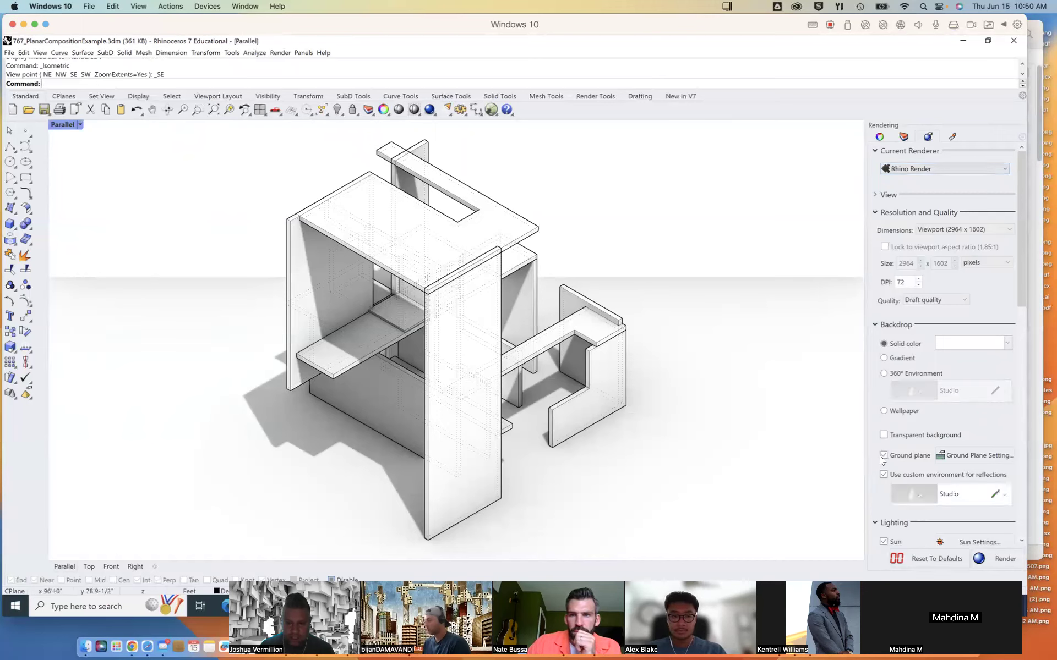
left_click(884, 456)
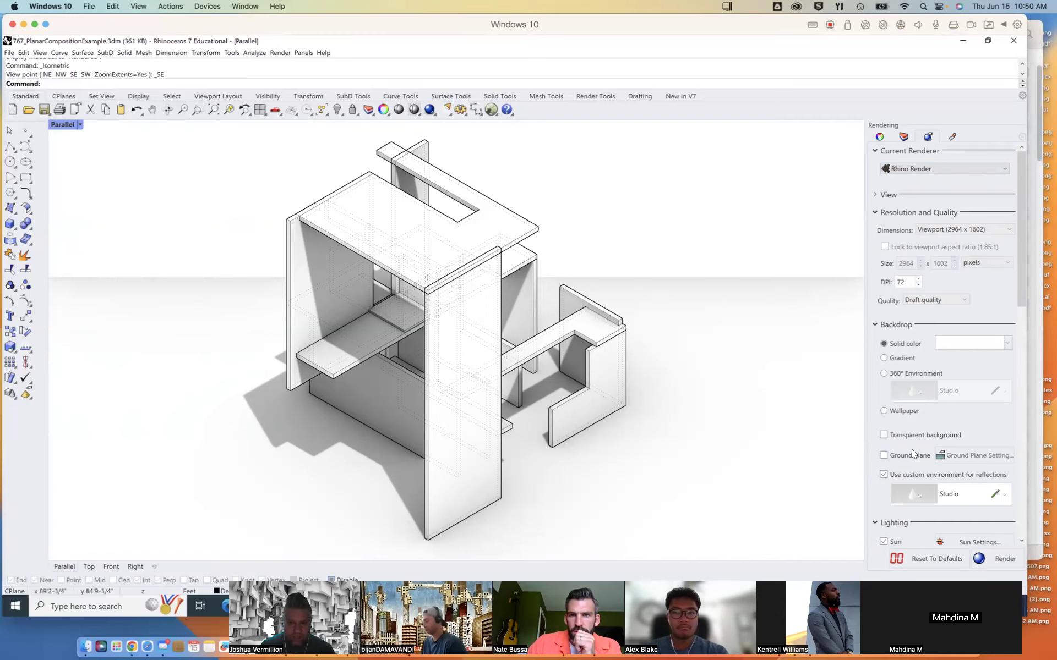
Restore the four-view layout, then maximize the isometric Parallel viewport again
double_click(62, 125)
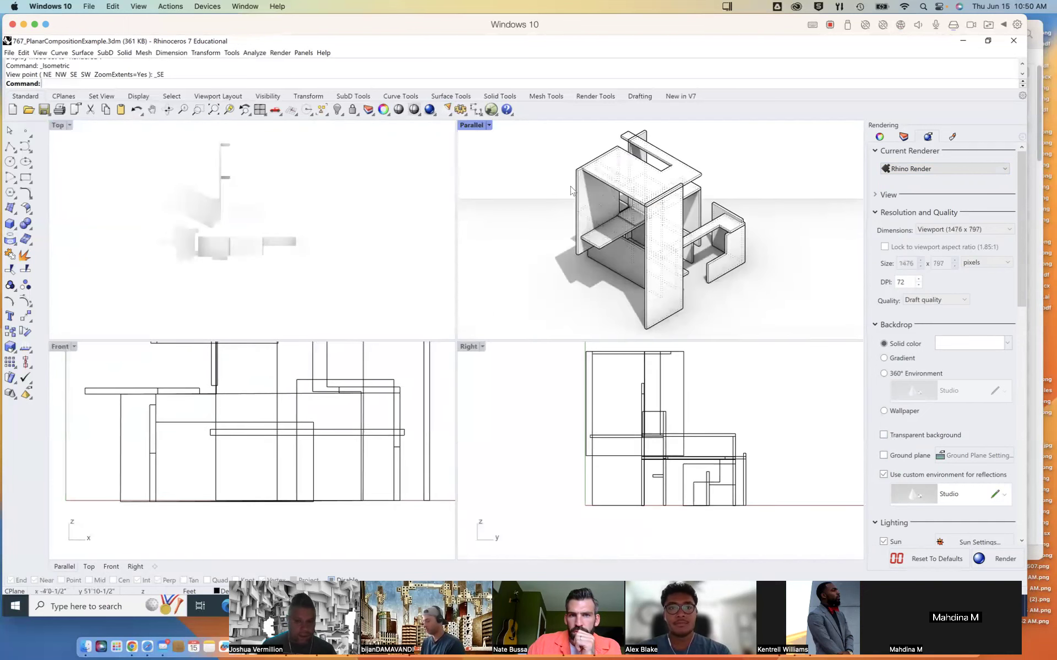
scroll(331, 244, "down", 5)
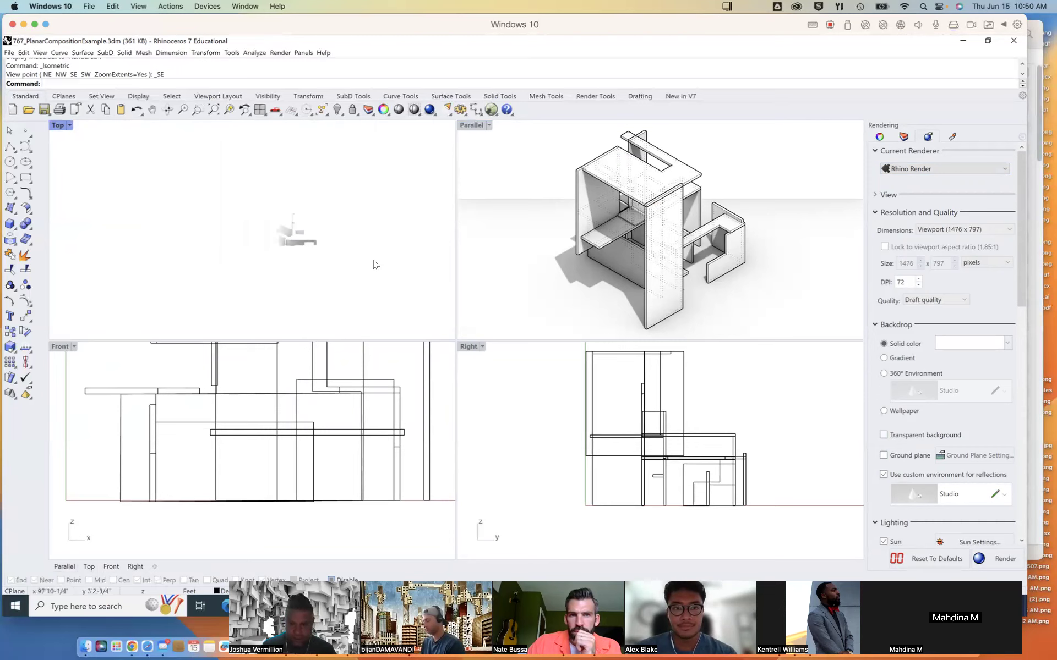
left_click(488, 126)
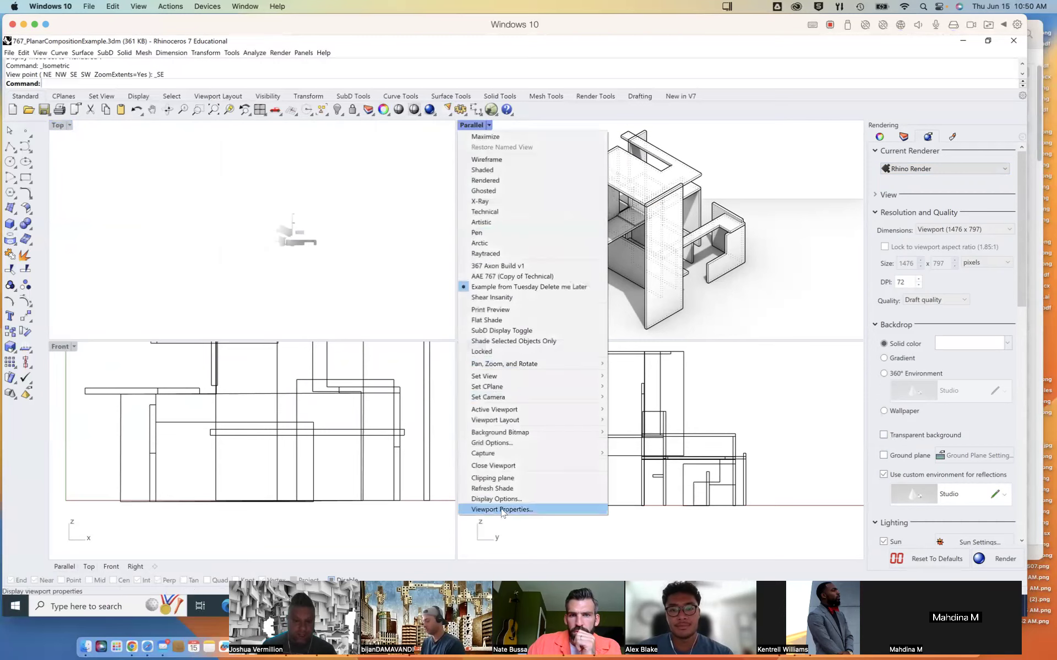
left_click(672, 172)
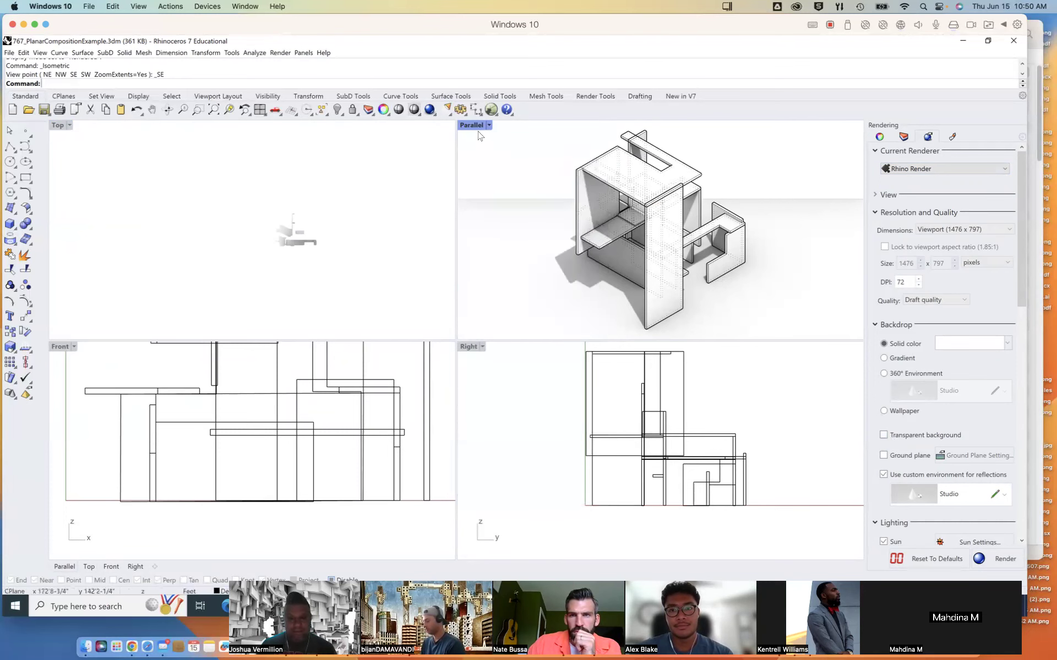
key("ctrl+m")
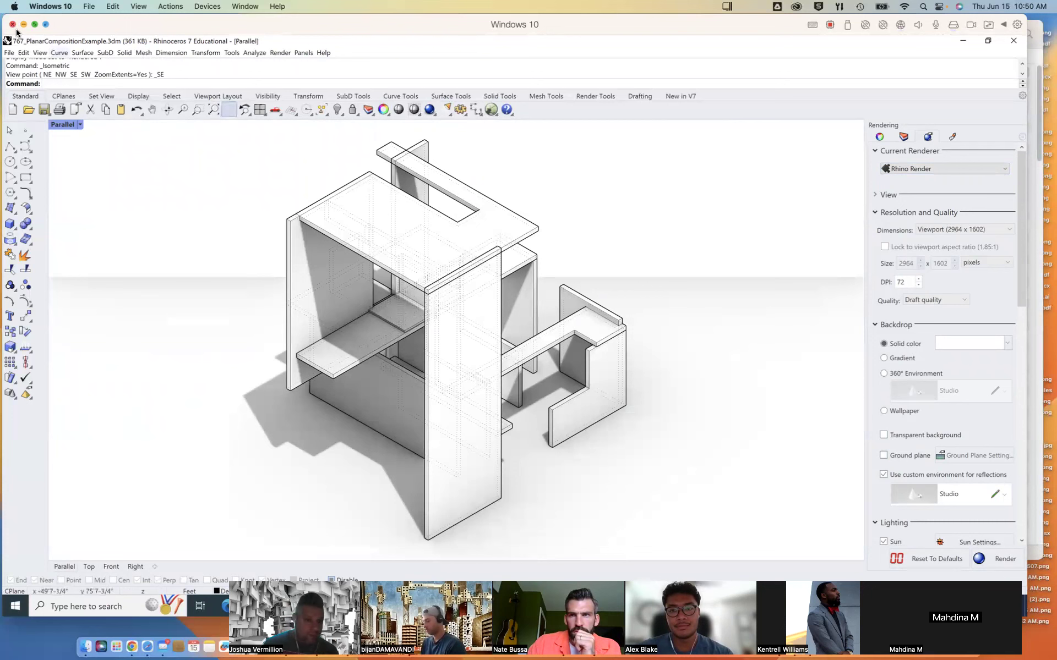
left_click(40, 53)
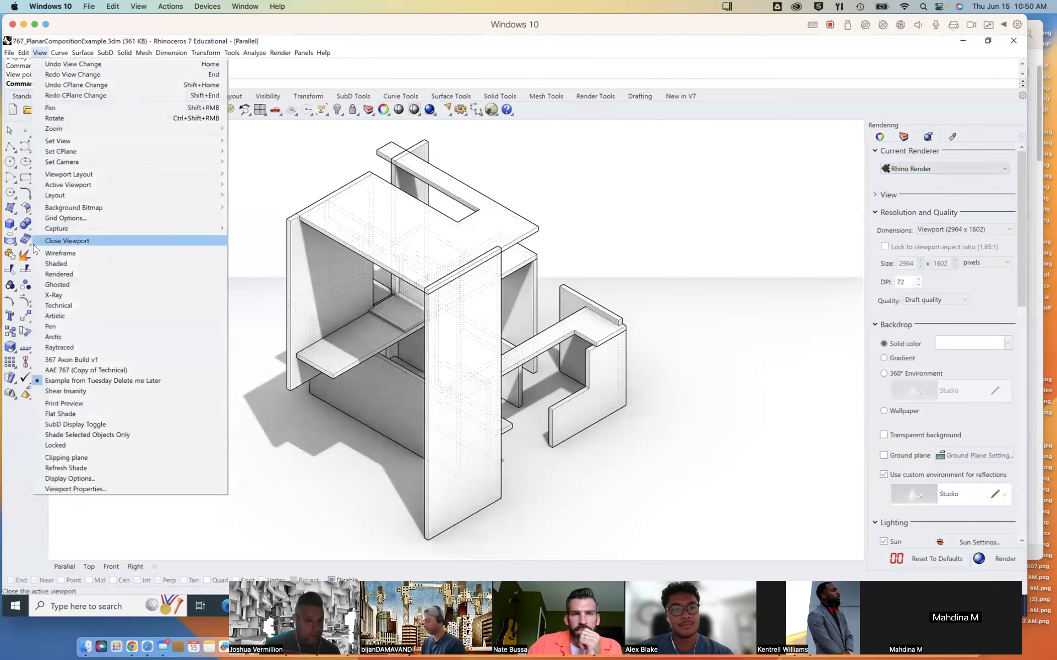
Start capturing the isometric view to an image file with View > Capture > To File
mouse_move(215, 228)
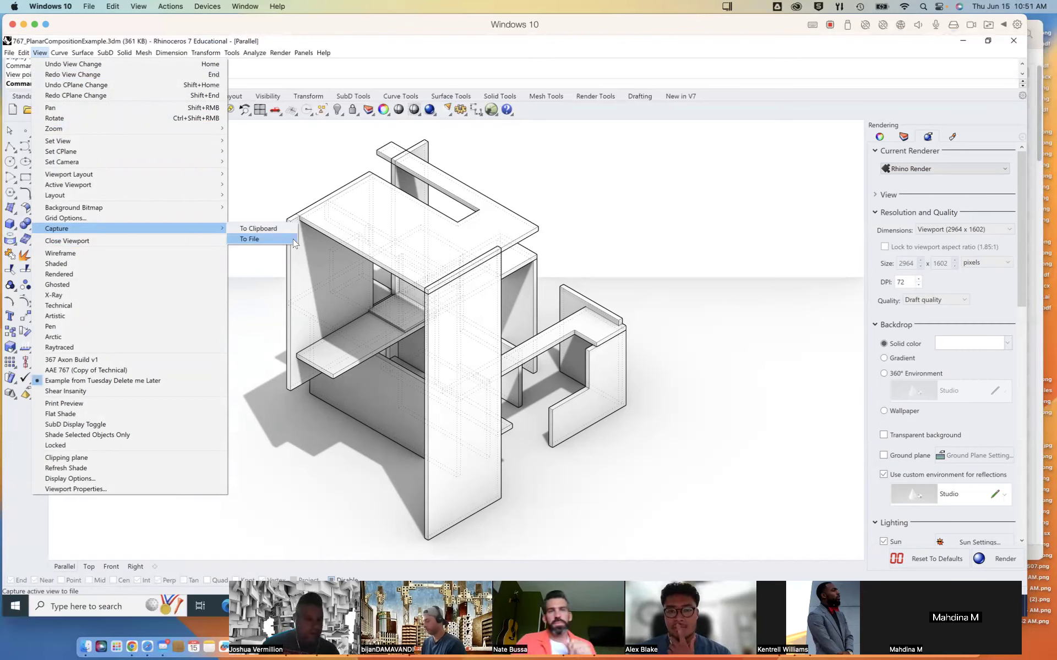
left_click(258, 239)
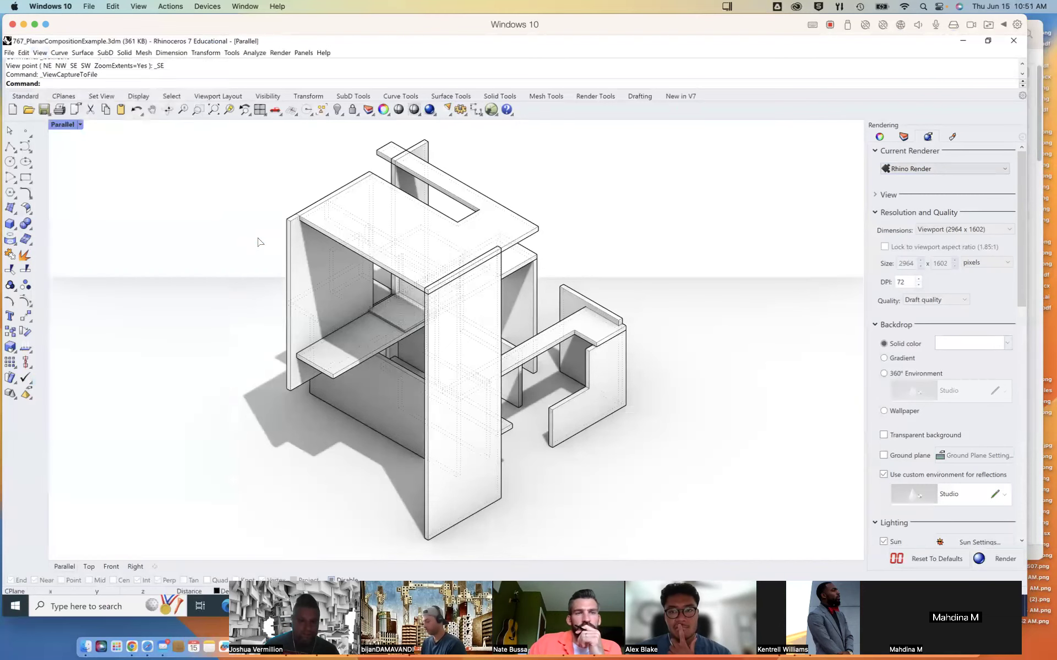
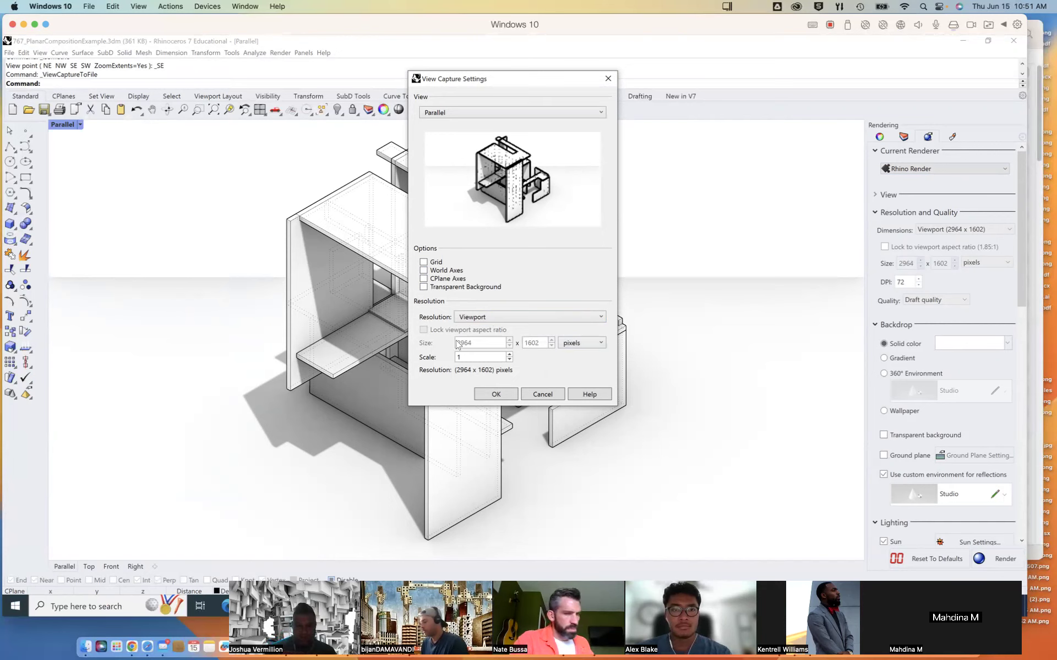
Confirm the view capture settings and pick PNG on the Desktop, then cancel without saving
left_click(510, 395)
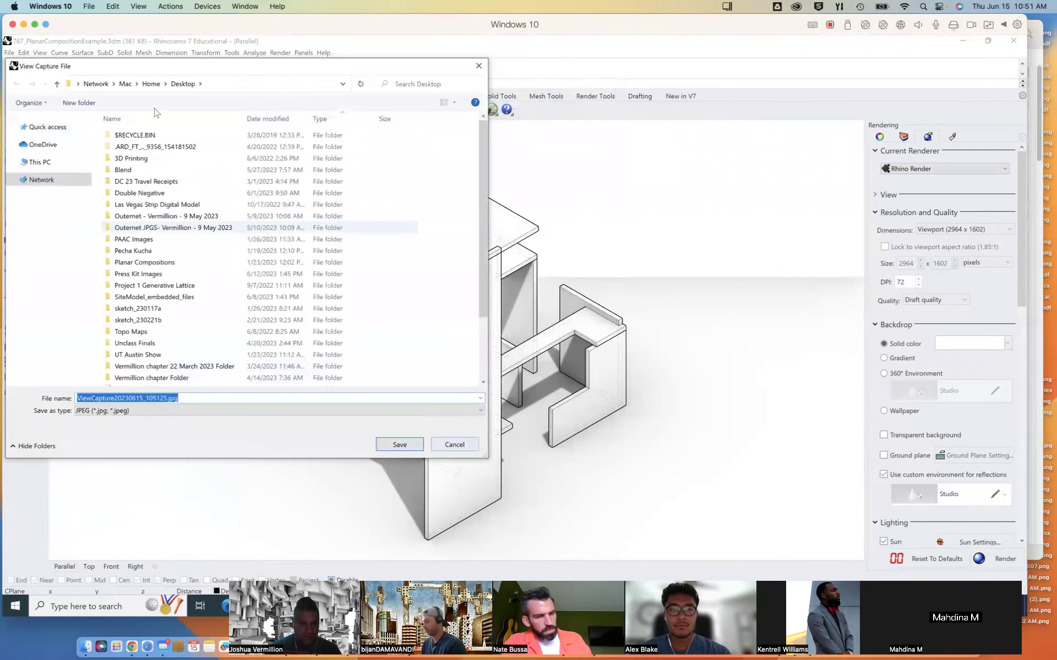
left_click(184, 411)
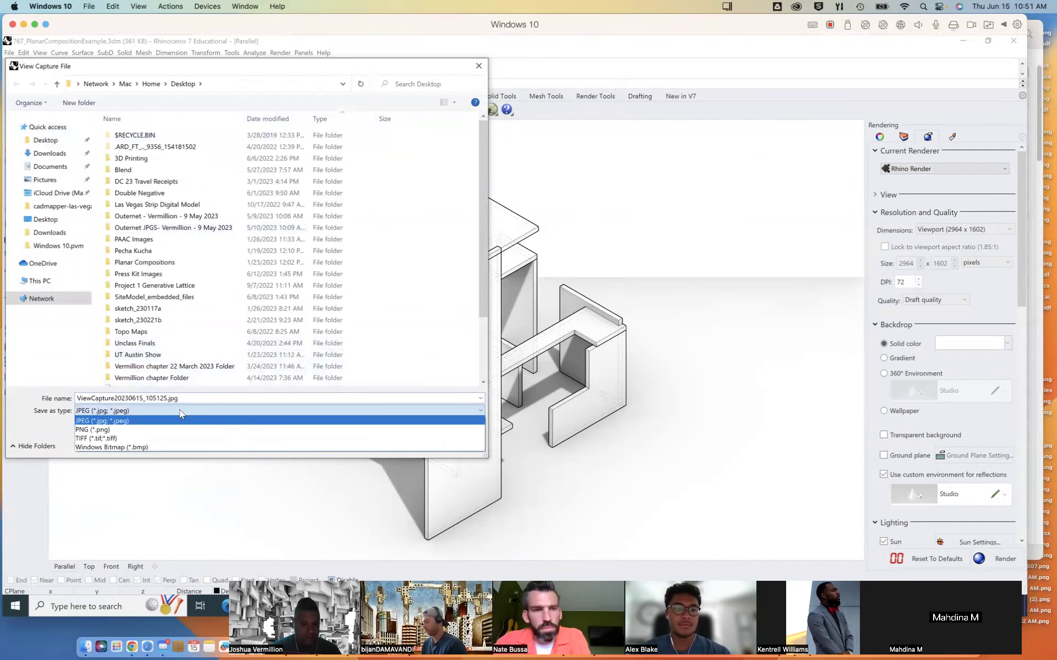
left_click(114, 430)
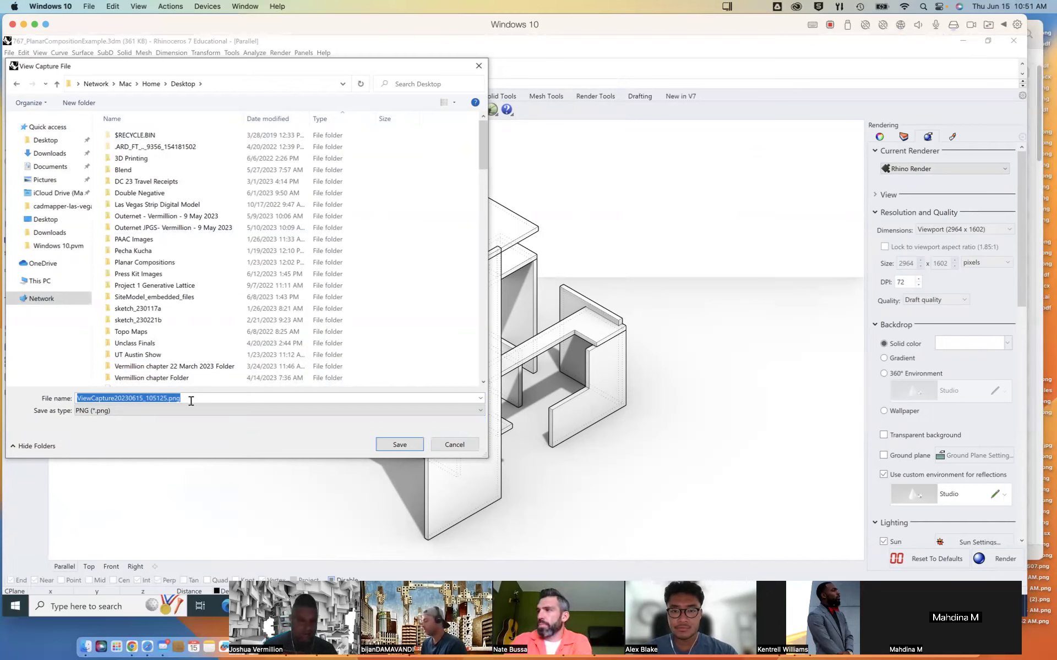
left_click(49, 141)
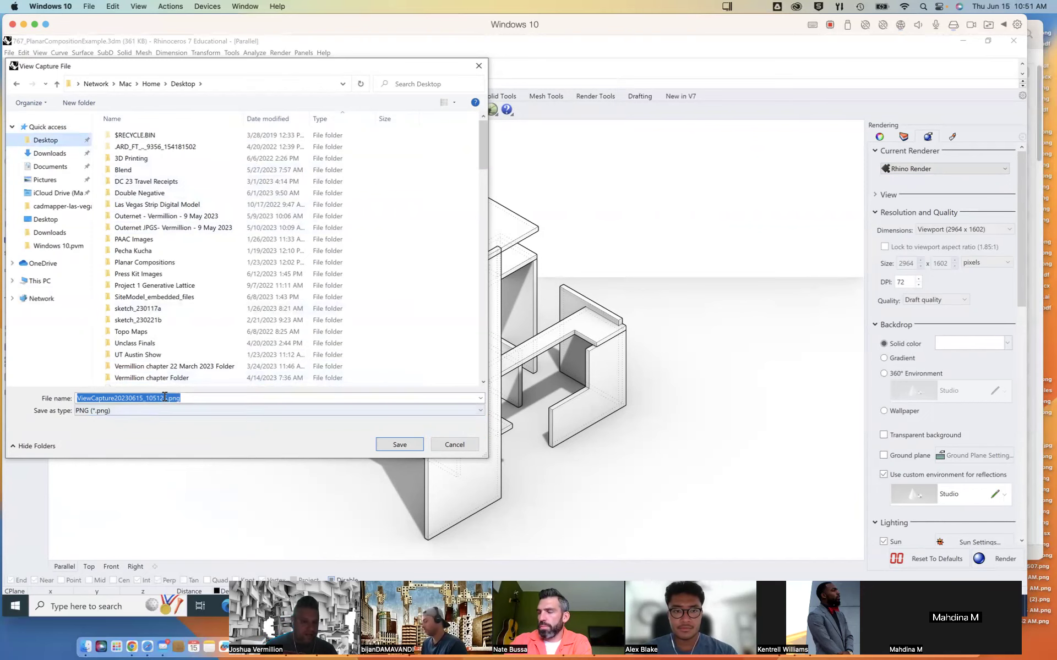
left_click(467, 448)
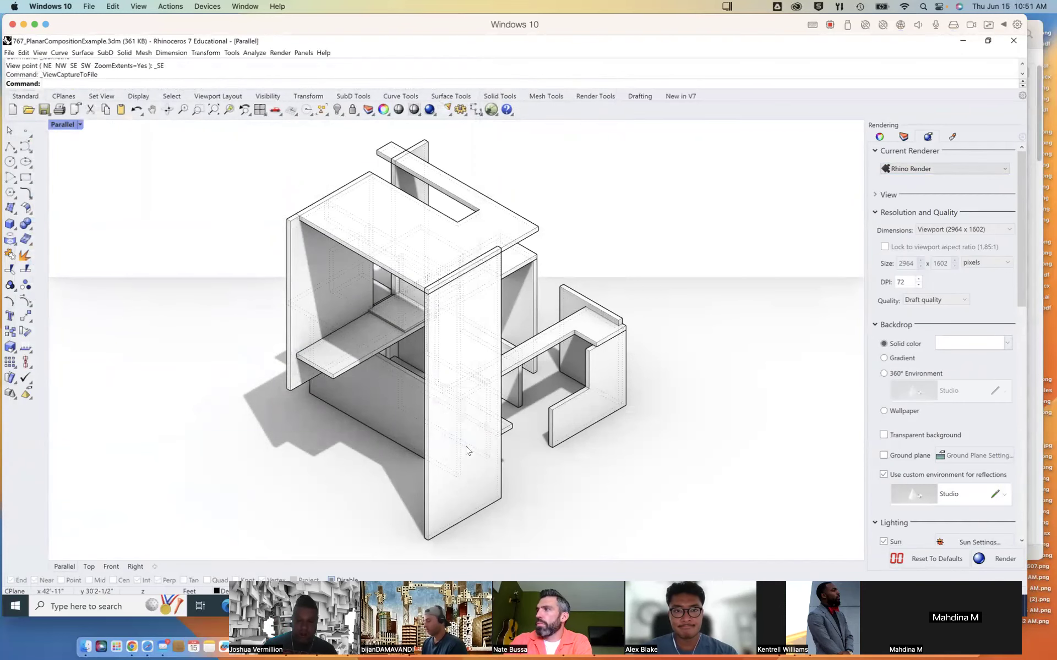
Switch to the PlanarCompositionsDoc.pdf document in Illustrator and check its File menu without placing anything
key("ctrl+Up")
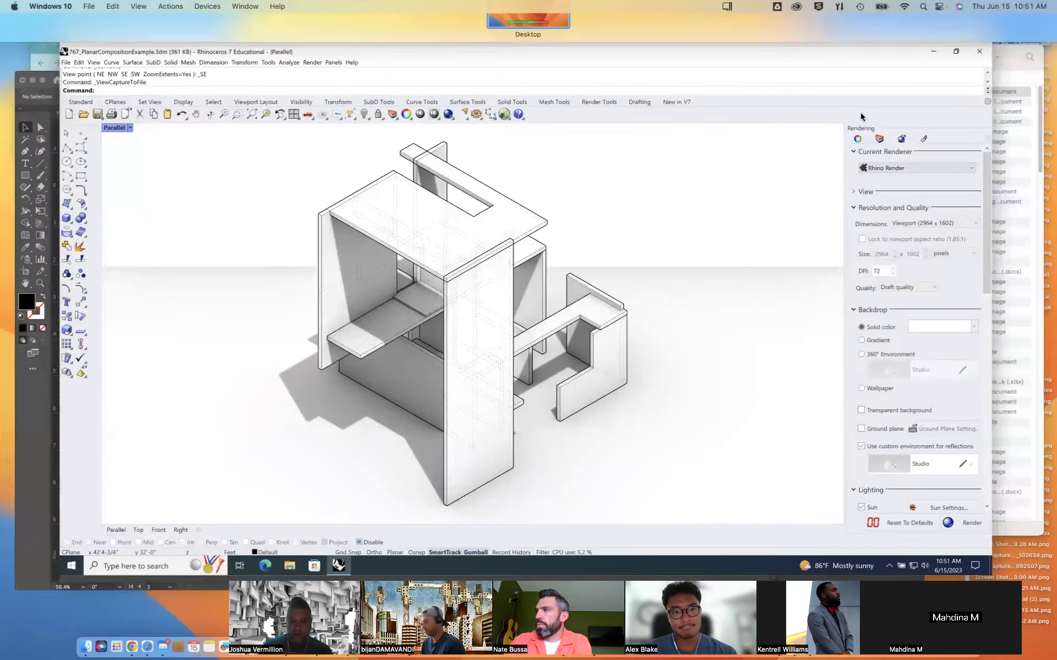
left_click(332, 486)
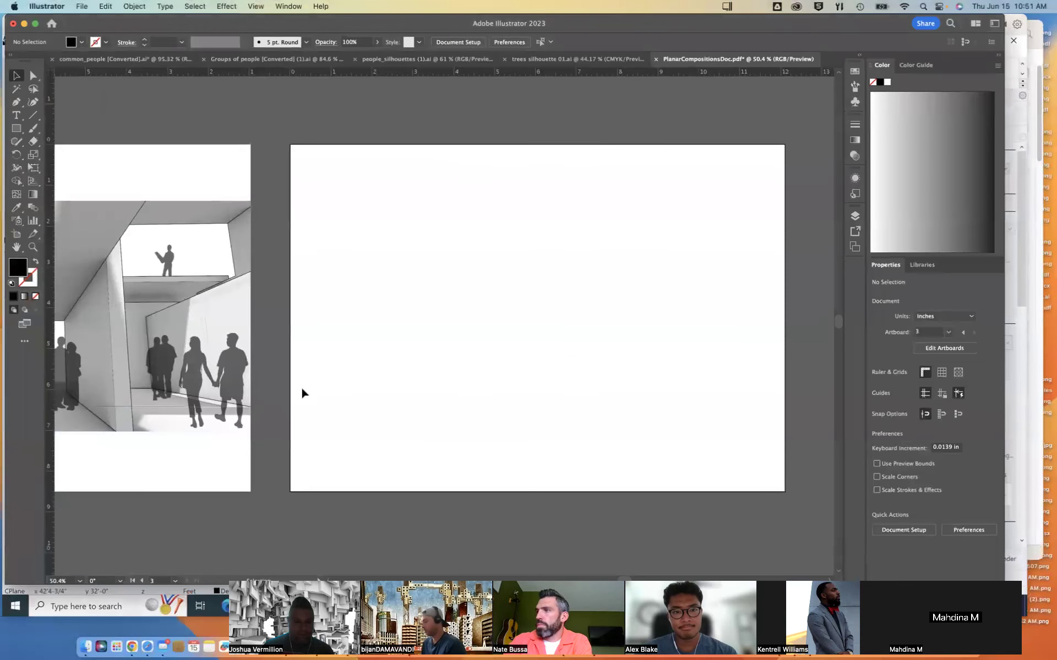
scroll(301, 393, "left", 10)
scroll(302, 394, "left", 5)
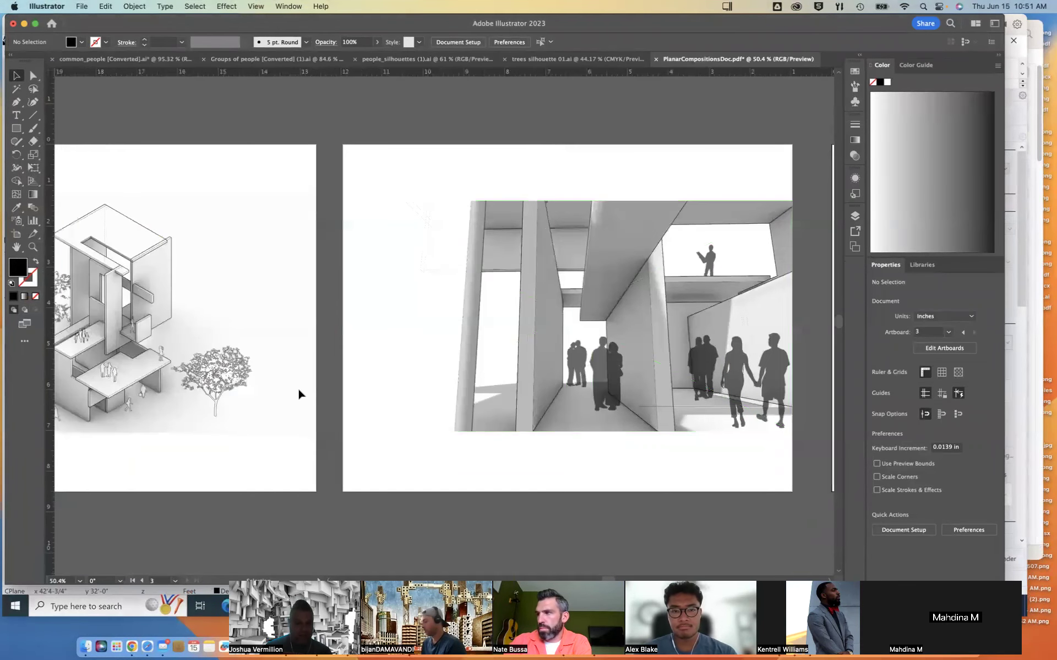
scroll(125, 113, "left", 8)
left_click(80, 6)
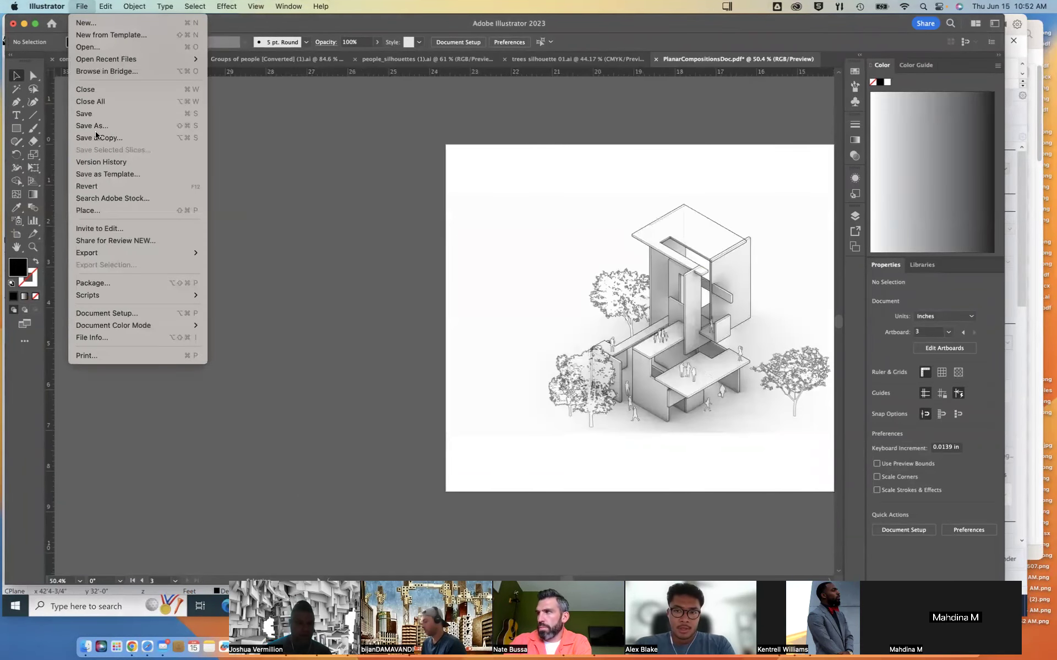
left_click(103, 211)
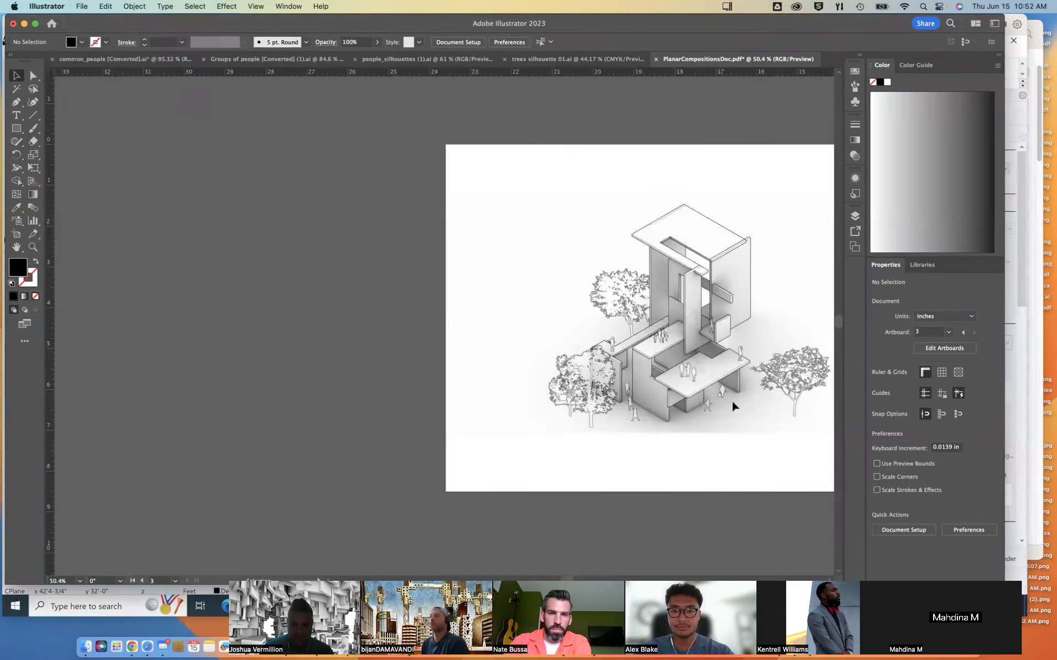
scroll(731, 398, "right", 5)
scroll(703, 406, "right", 15)
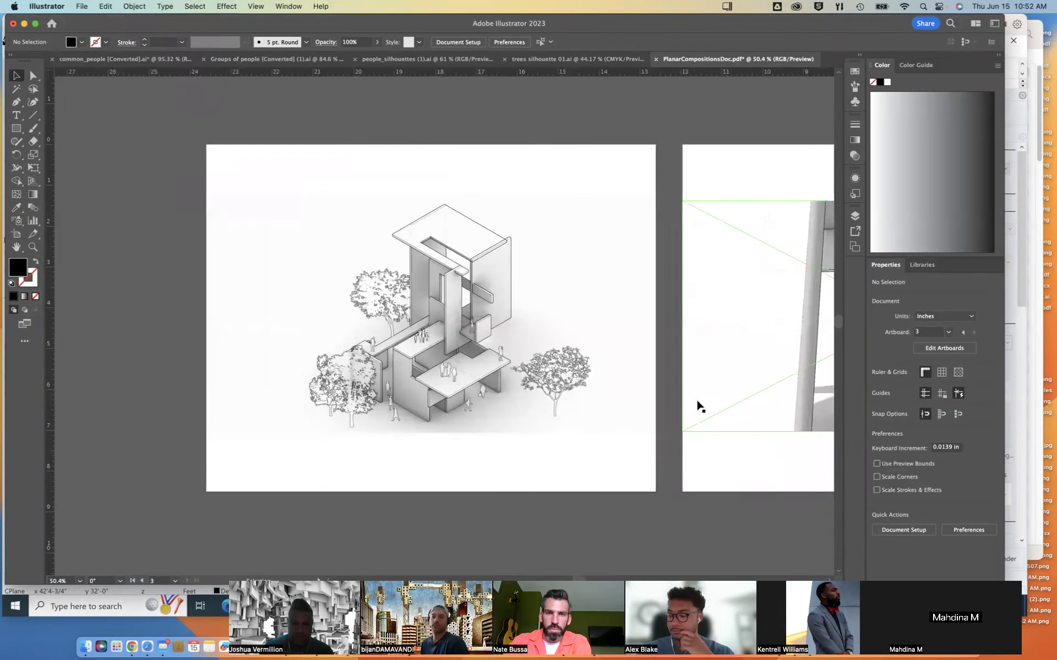
Close PlanarCompositionsDoc without saving its changes
left_click(81, 7)
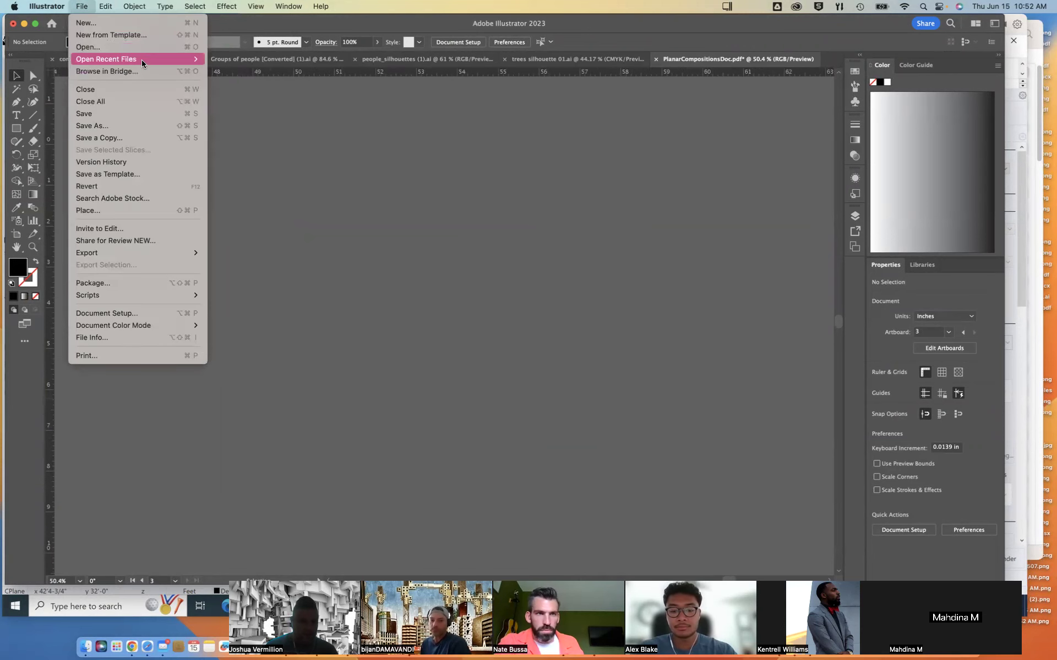
mouse_move(142, 61)
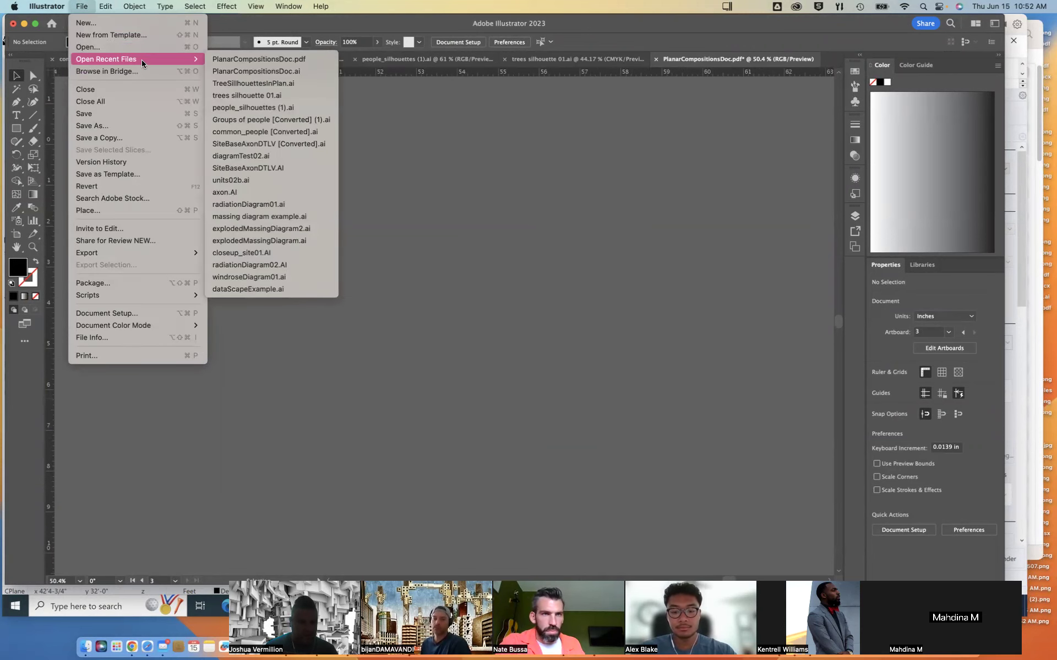
left_click(711, 57)
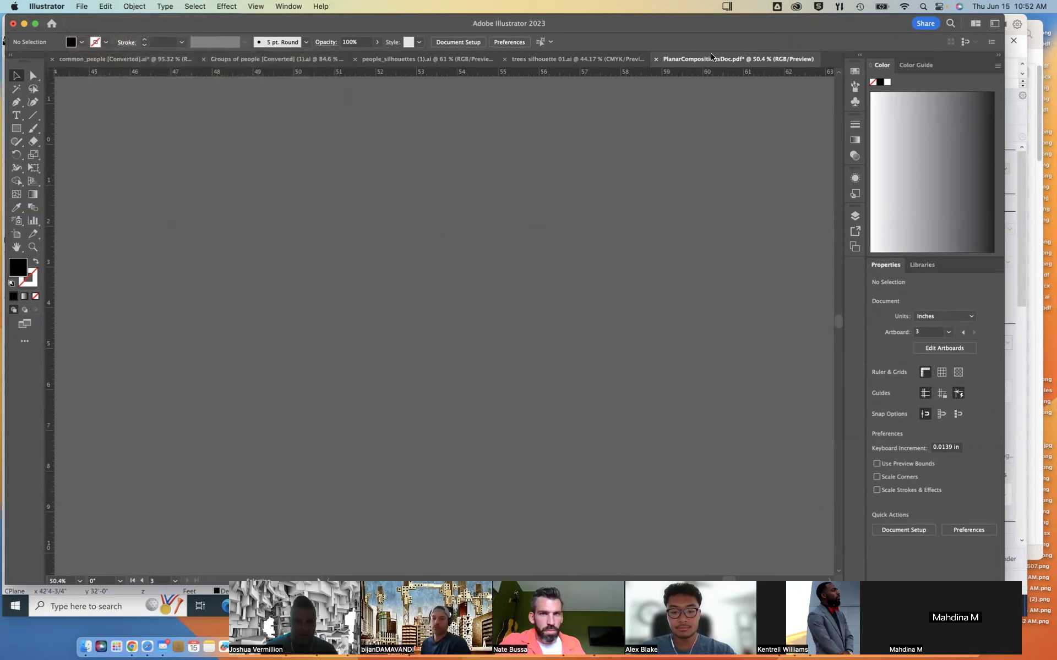
left_click(656, 59)
left_click(509, 328)
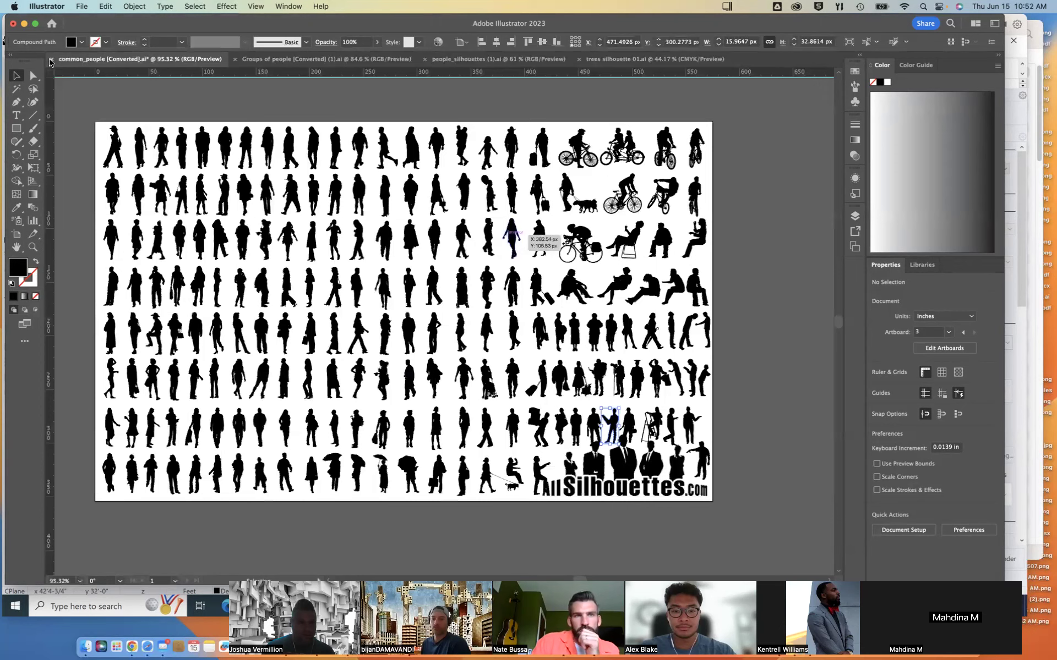
Close common_people, Groups of people, people_silhouettes and trees silhouette, discarding any changes
left_click(51, 59)
left_click(509, 328)
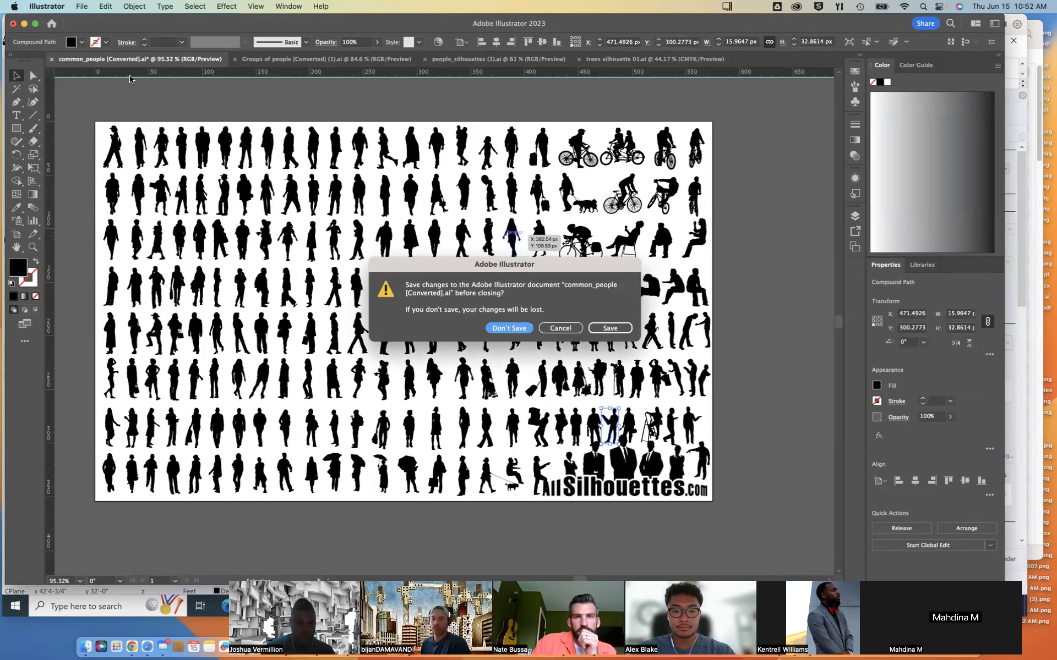
left_click(51, 59)
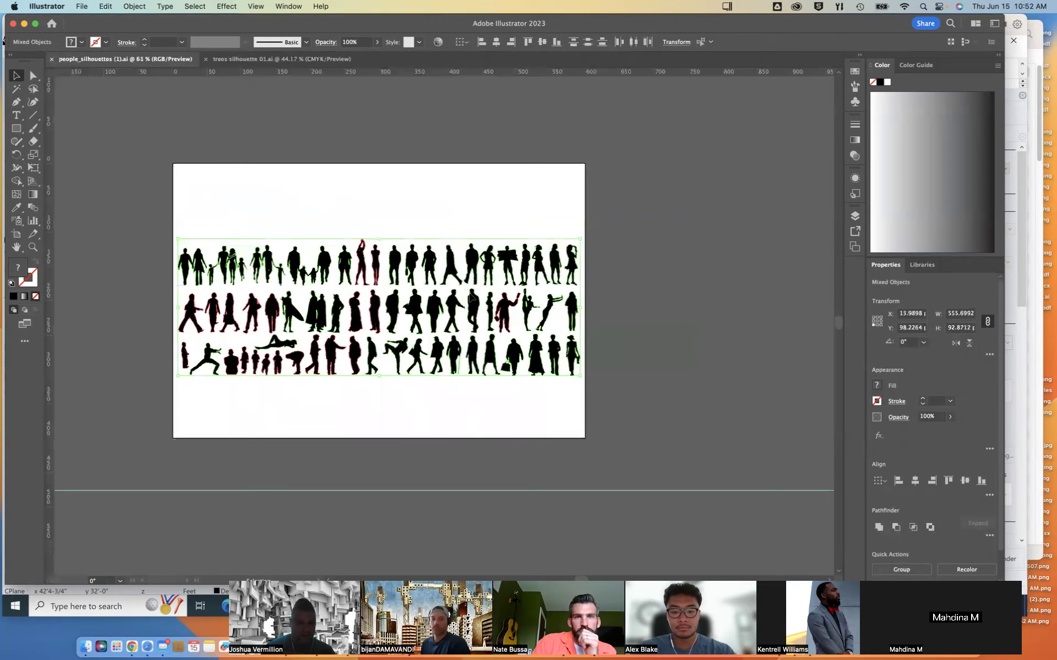
key("super+w")
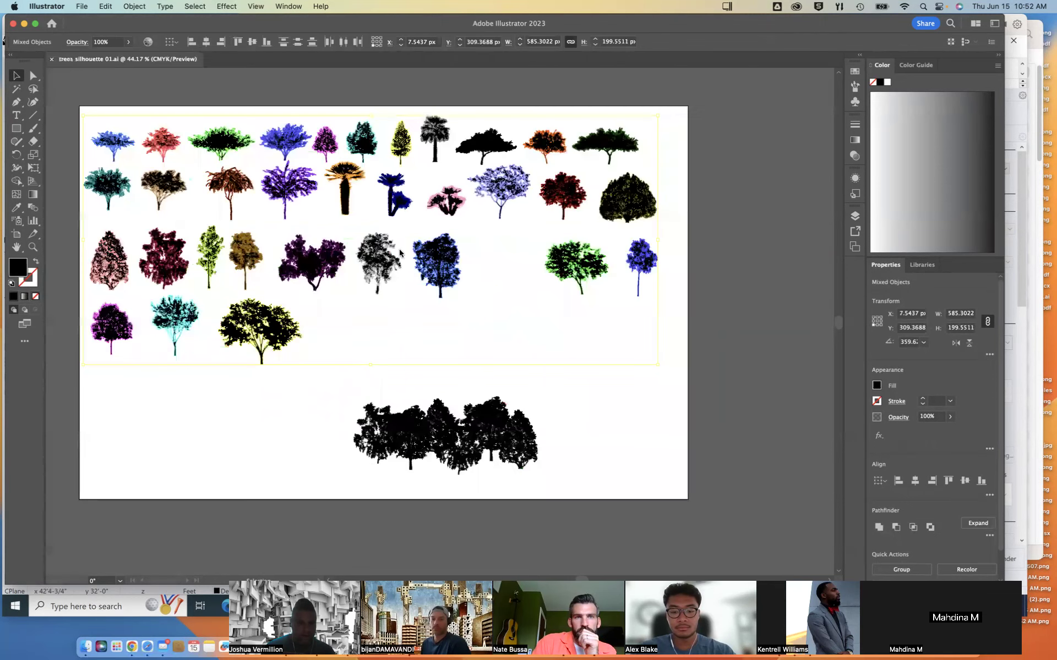
left_click(52, 59)
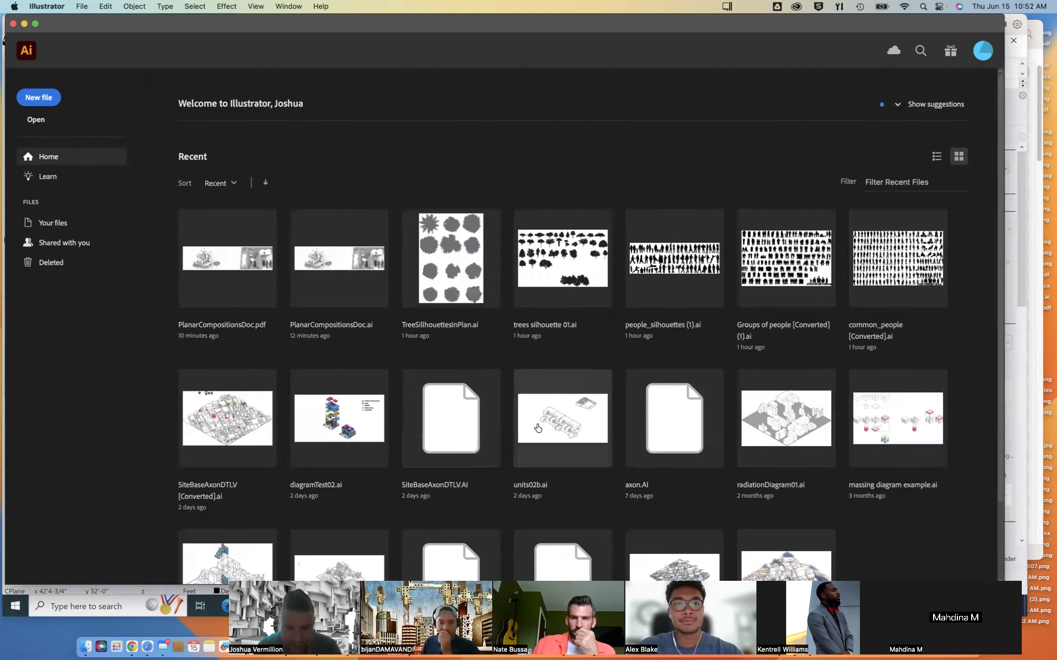
Load massing diagram example.ai from the Home screen, zoom into its artboard, and show the Layers panel
left_click(896, 418)
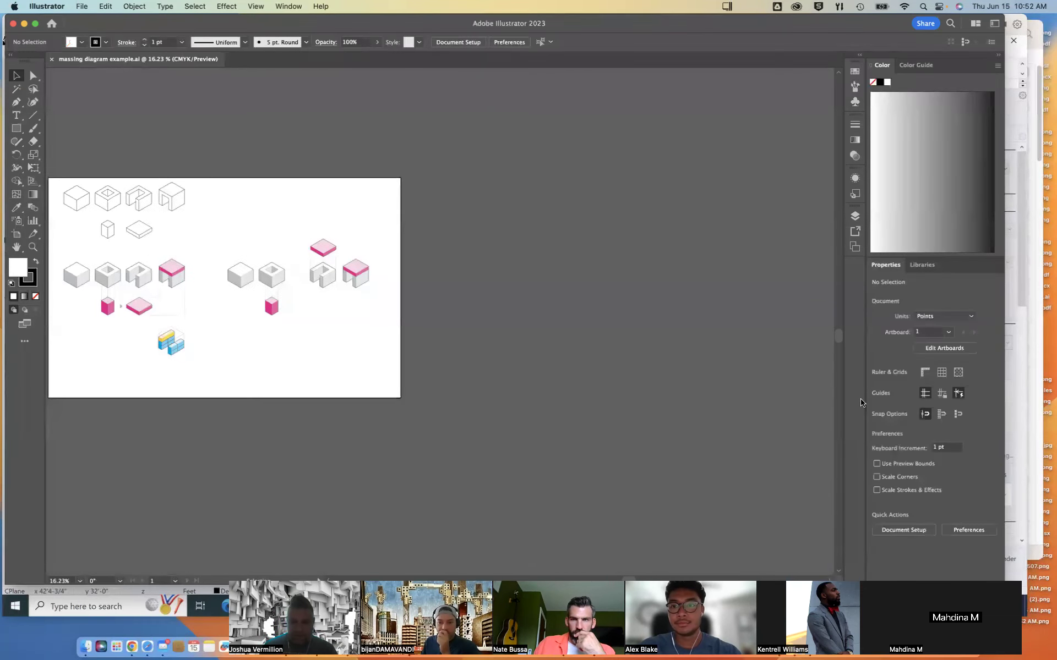
scroll(424, 303, "up", 5)
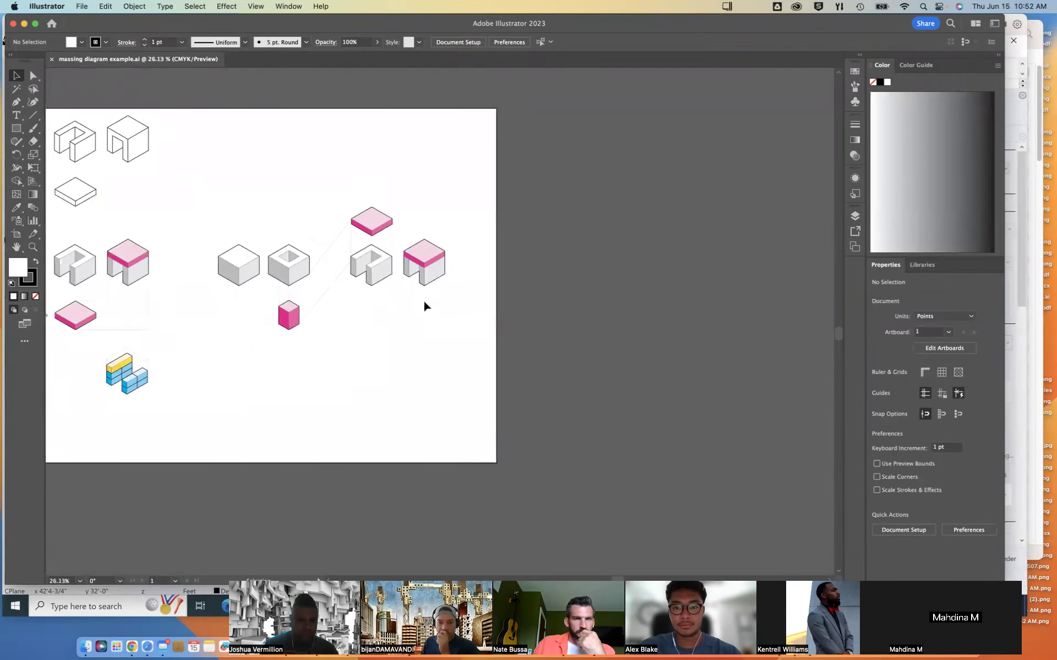
scroll(424, 302, "up", 4)
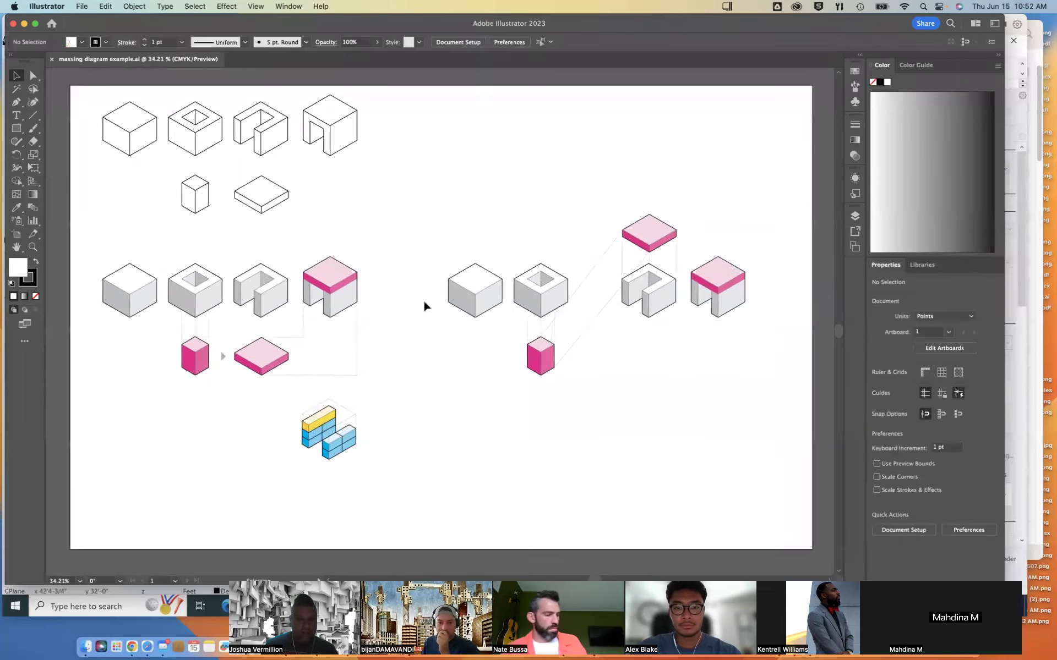
scroll(424, 302, "down", 2)
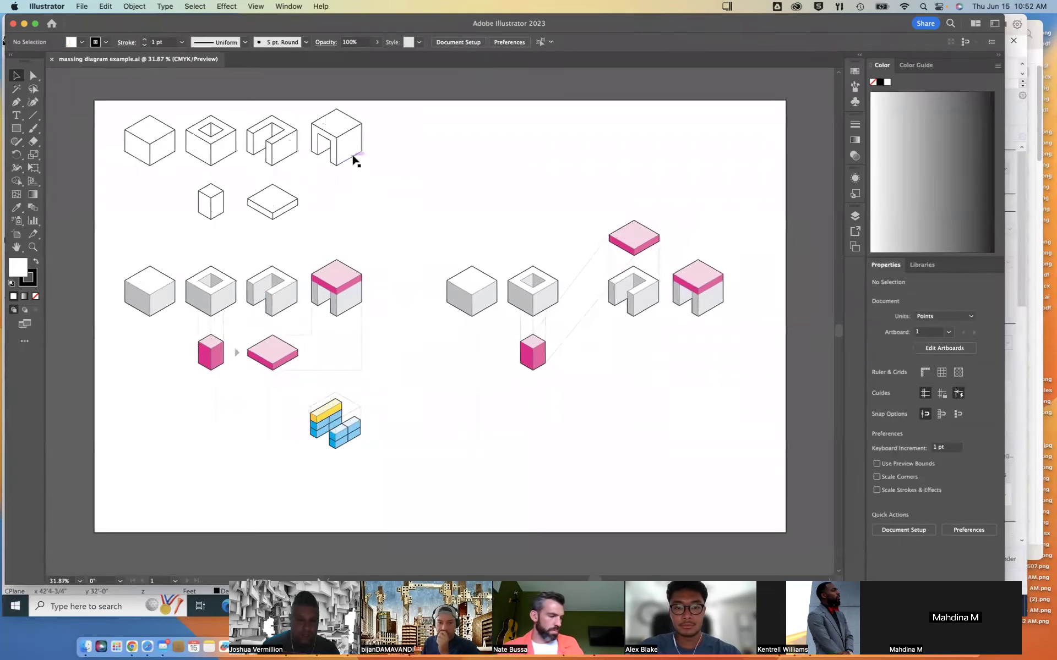
scroll(359, 155, "up", 2)
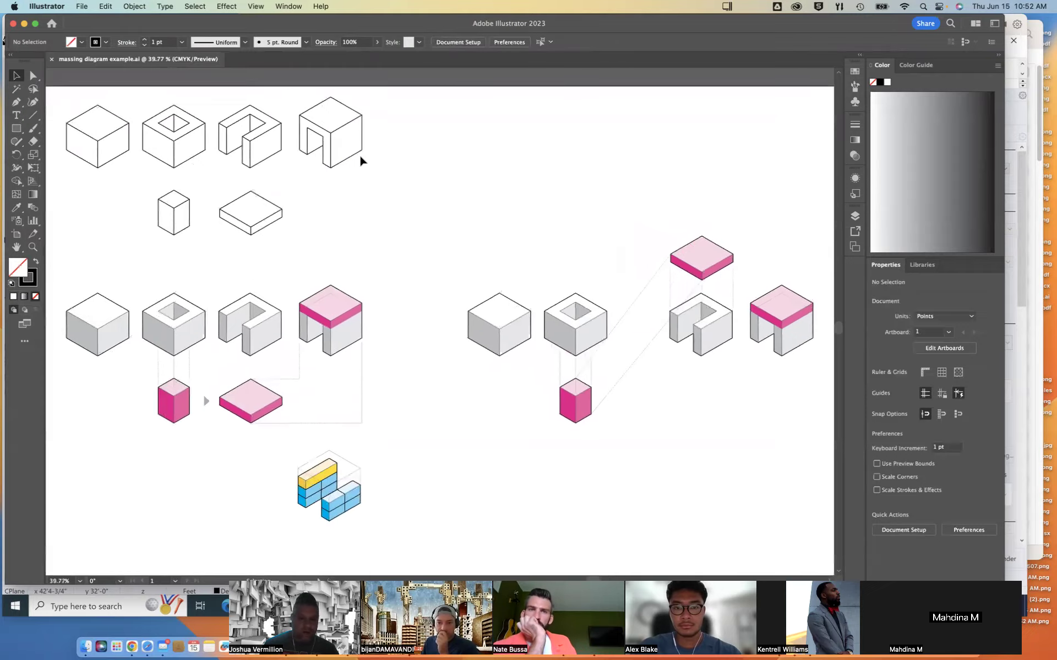
scroll(358, 159, "up", 2)
scroll(359, 160, "left", 3)
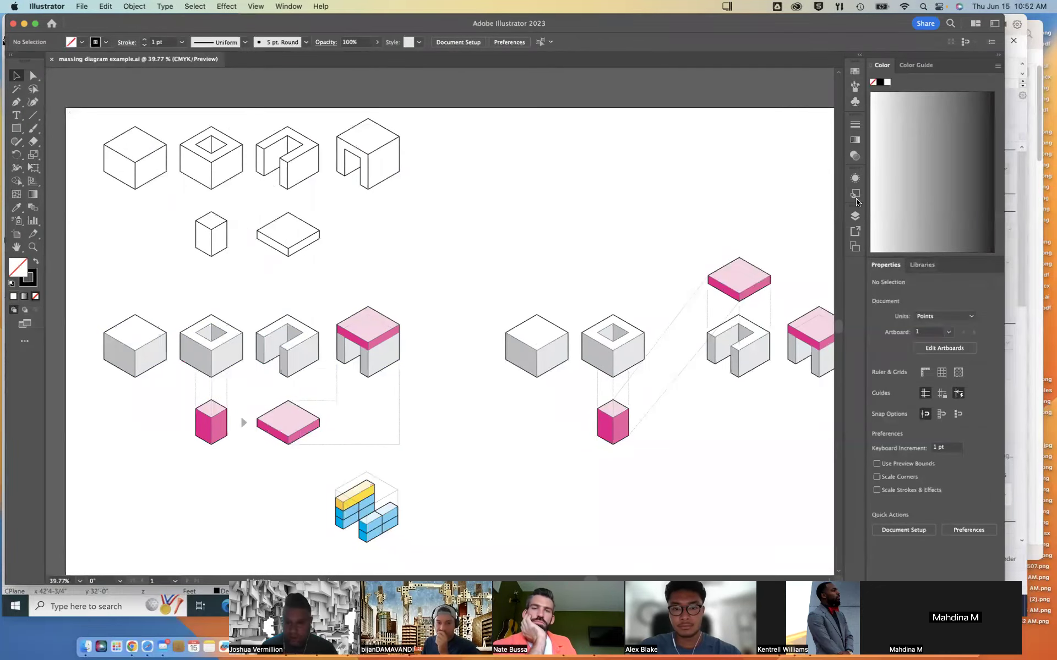
left_click(855, 216)
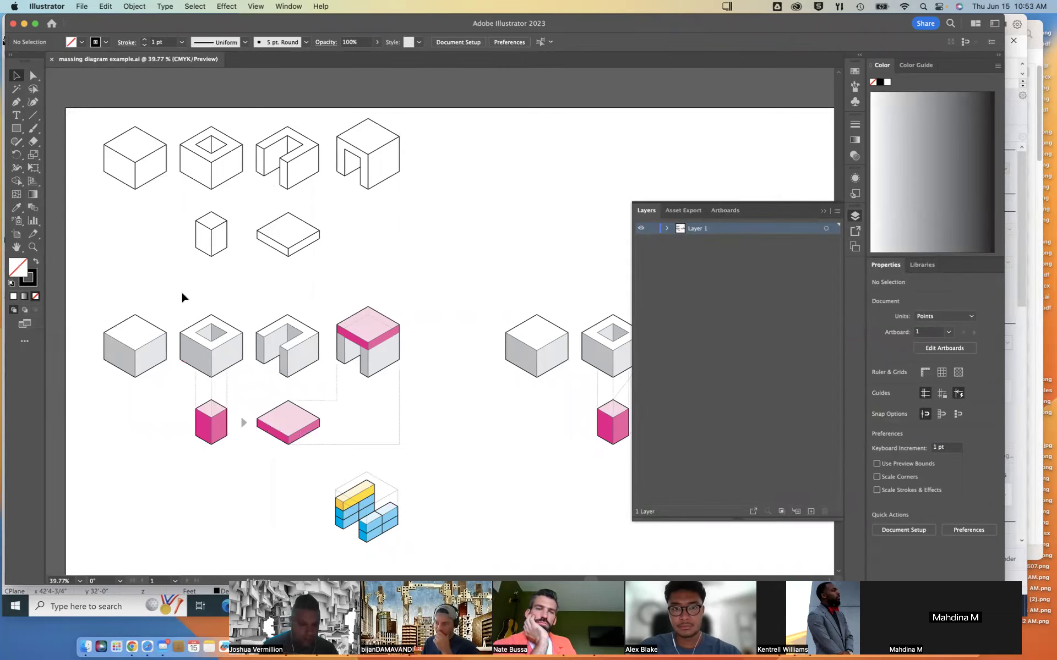
Close the Layers panel, show the colour swatches, and inspect the existing cubes
left_click(385, 354)
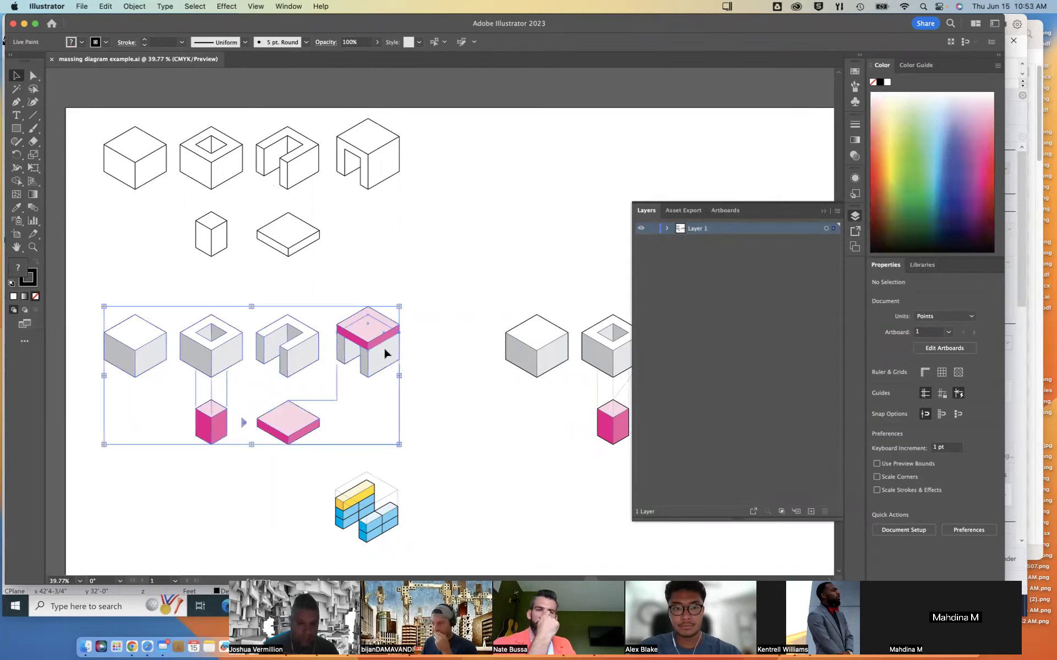
left_click(463, 299)
scroll(401, 229, "up", 2)
scroll(402, 228, "left", 1)
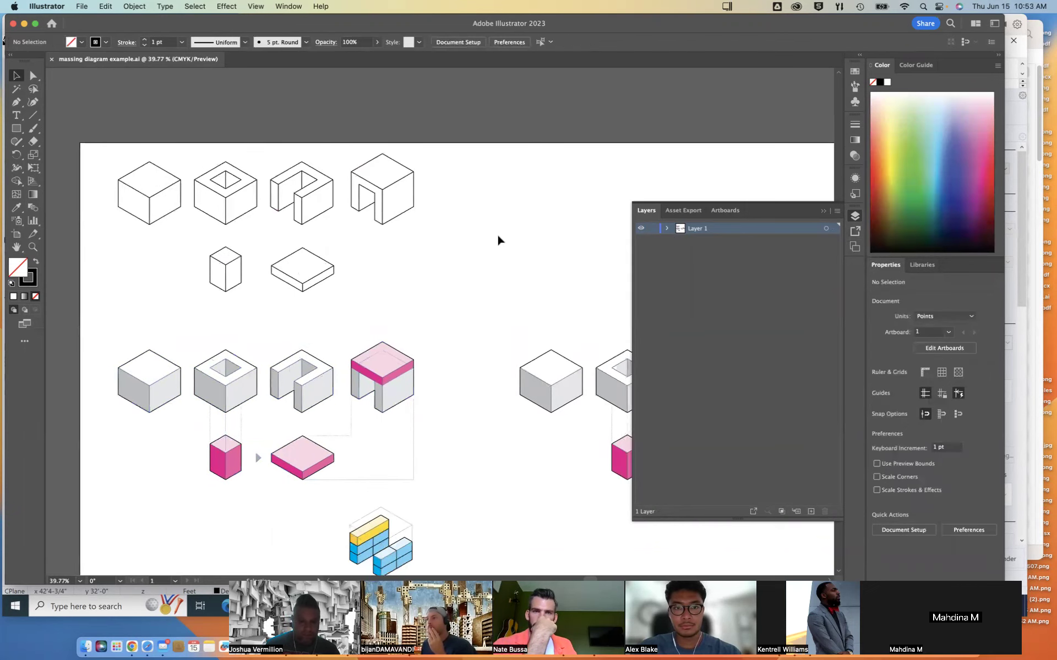
left_click(822, 213)
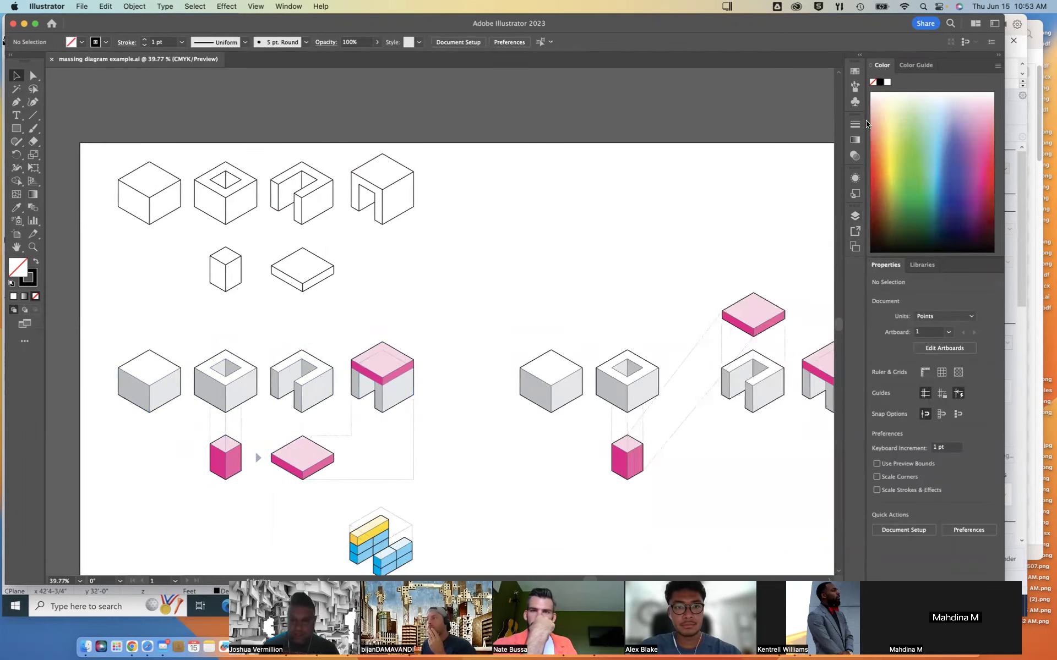
left_click(855, 71)
scroll(749, 190, "down", 5)
scroll(748, 190, "up", 5)
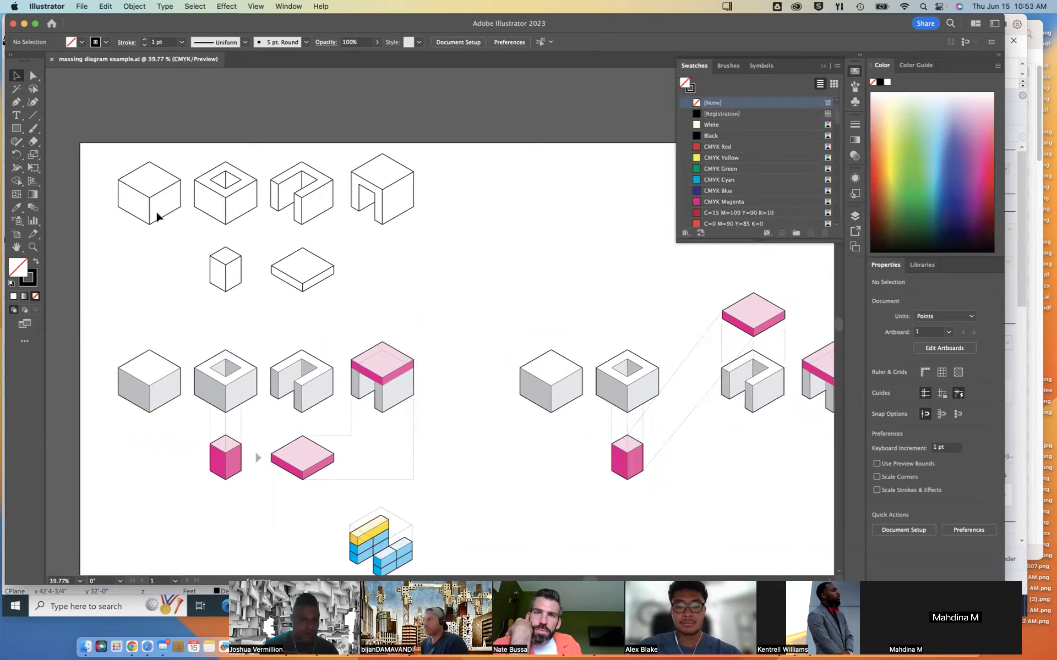
left_click(165, 172)
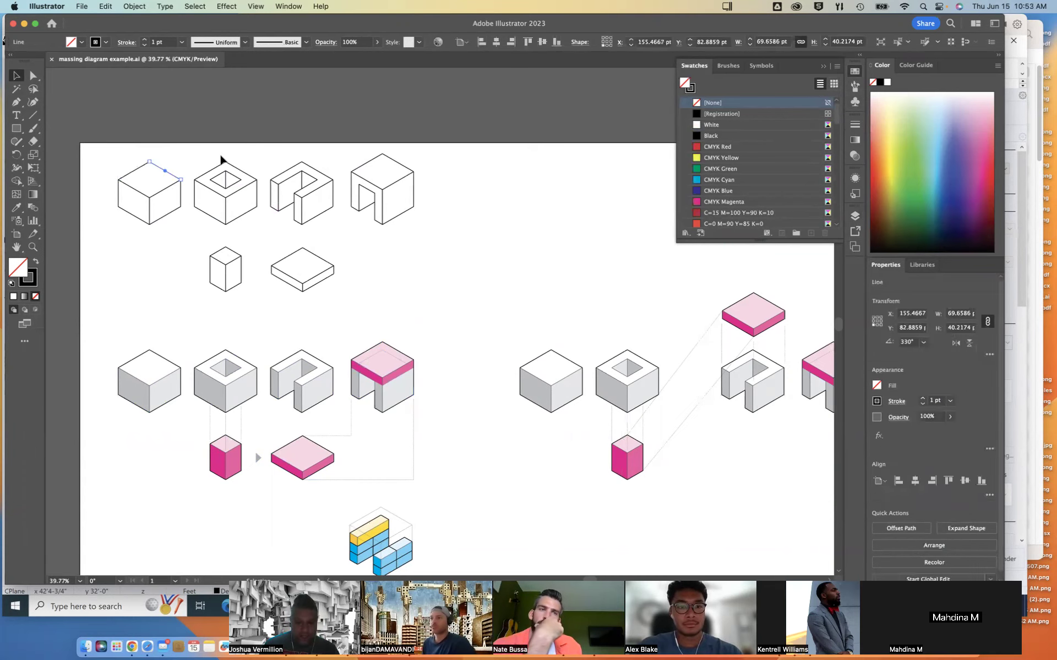
left_click(226, 103)
Duplicate the top-row line cubes and move the copy above the pink-topped cubes
left_click_drag(94, 119, 464, 298)
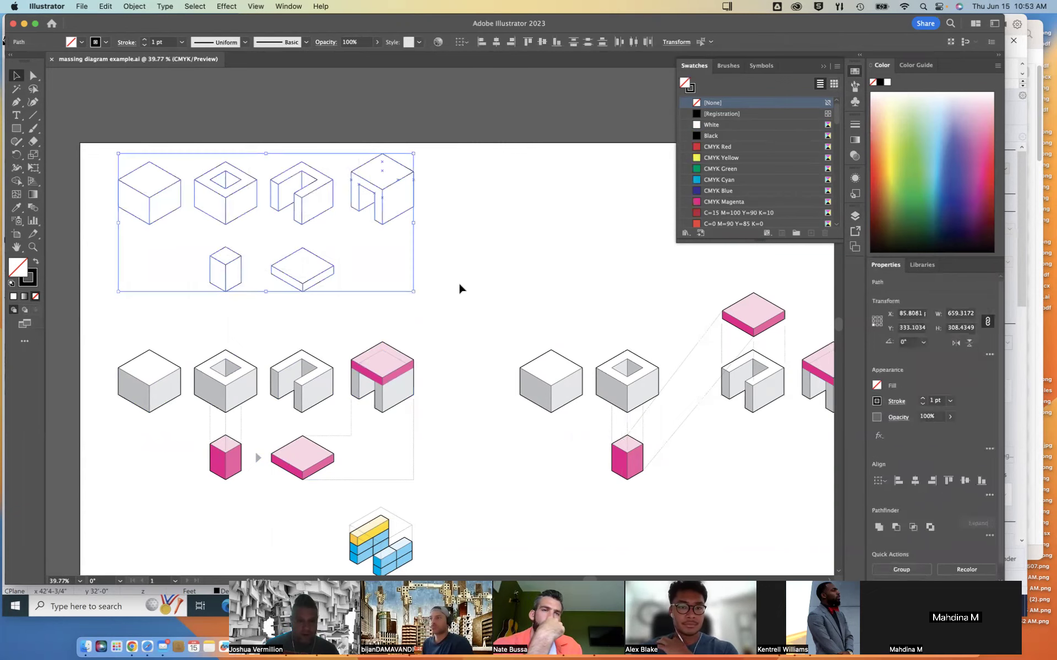
scroll(365, 253, "left", 5)
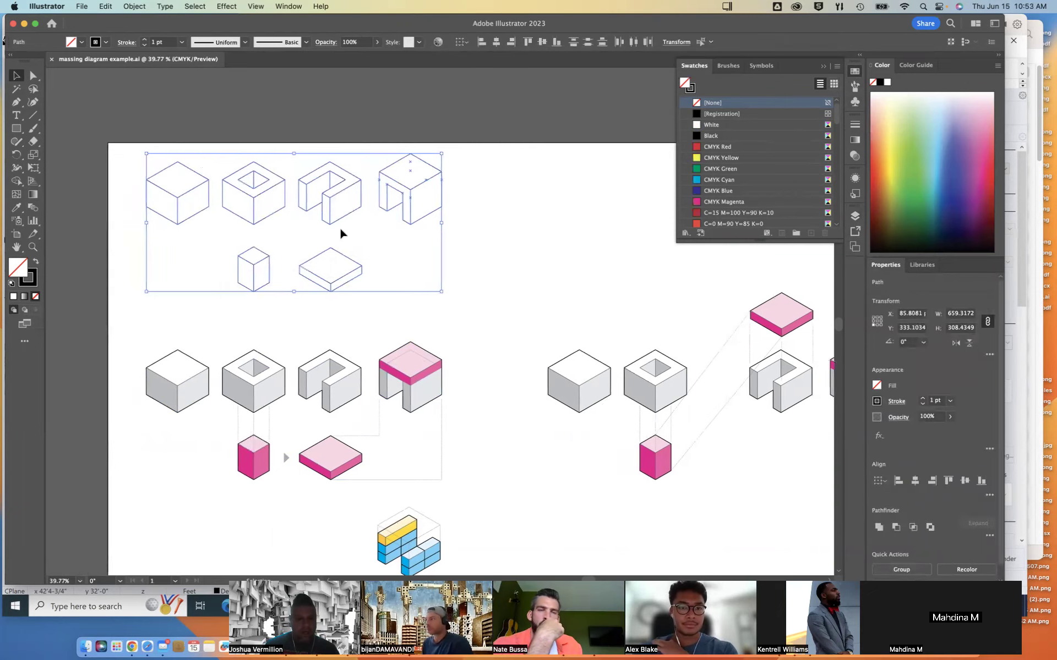
key("a")
key("super+v")
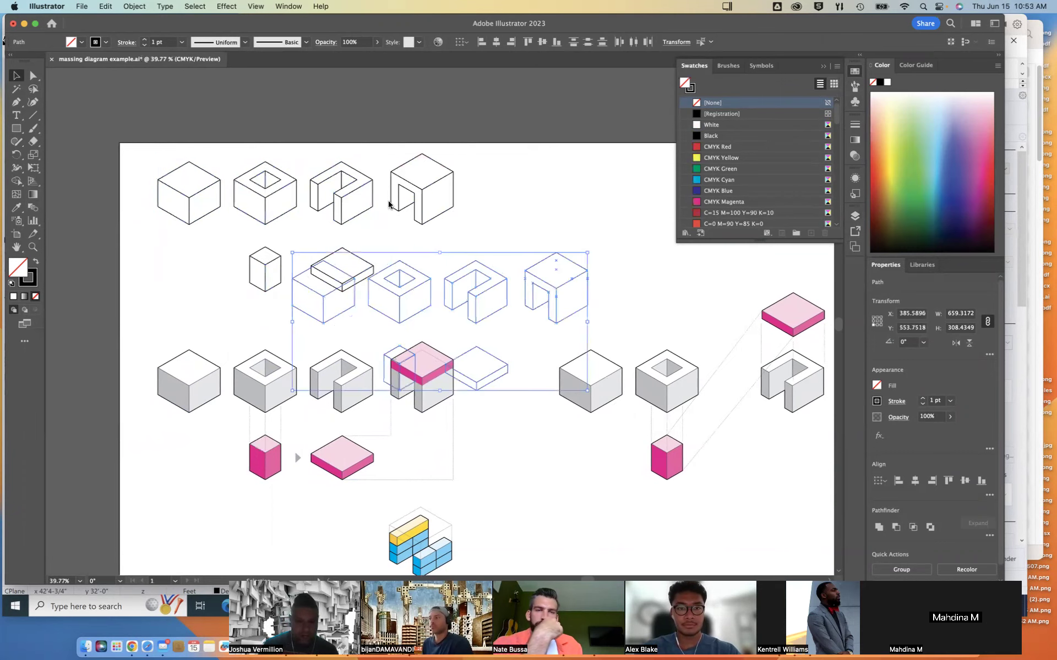
scroll(471, 172, "right", 10)
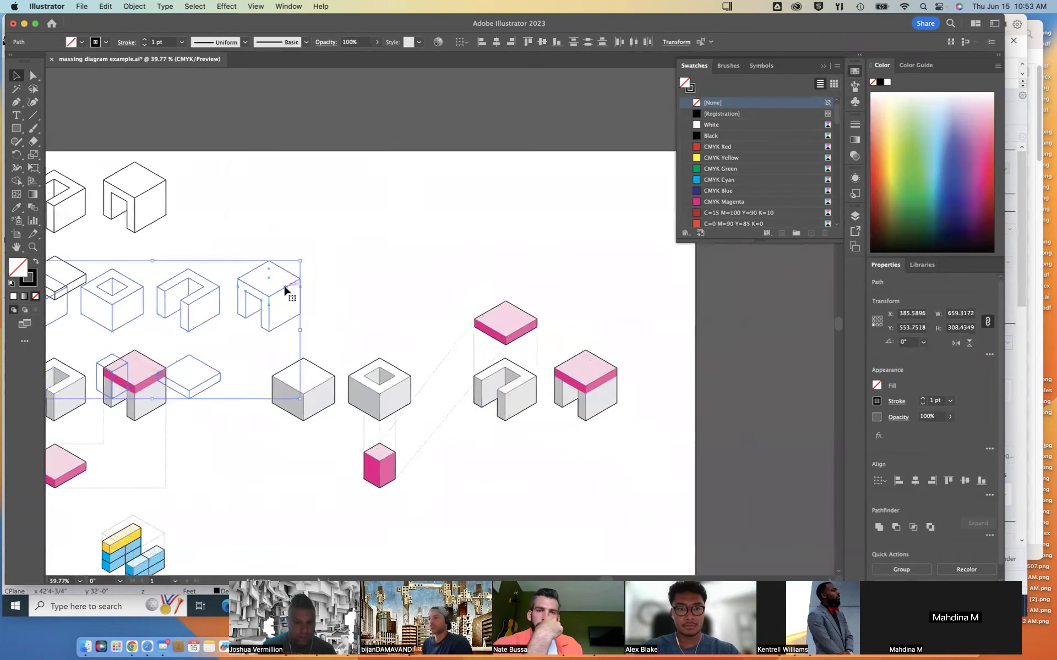
mouse_move(282, 285)
left_mouse_down()
mouse_move(635, 200)
mouse_move(513, 186)
left_mouse_up()
Bring the copied line cubes into view and select them all
left_click(499, 120)
left_click_drag(336, 261, 395, 285)
scroll(395, 285, "up", 5)
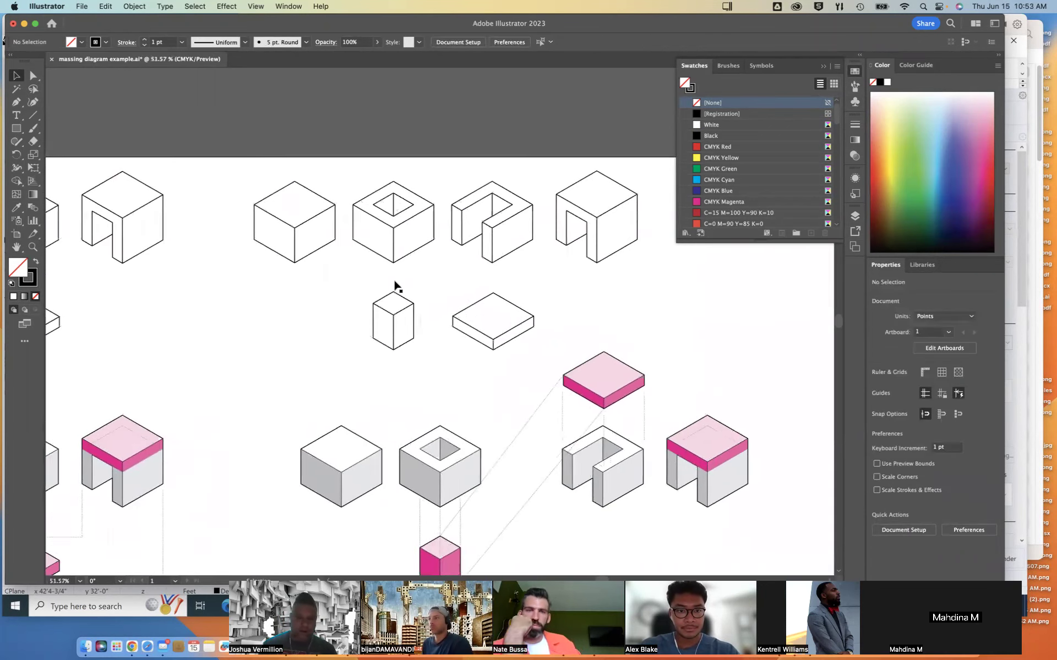
scroll(396, 284, "right", 2)
scroll(395, 285, "up", 1)
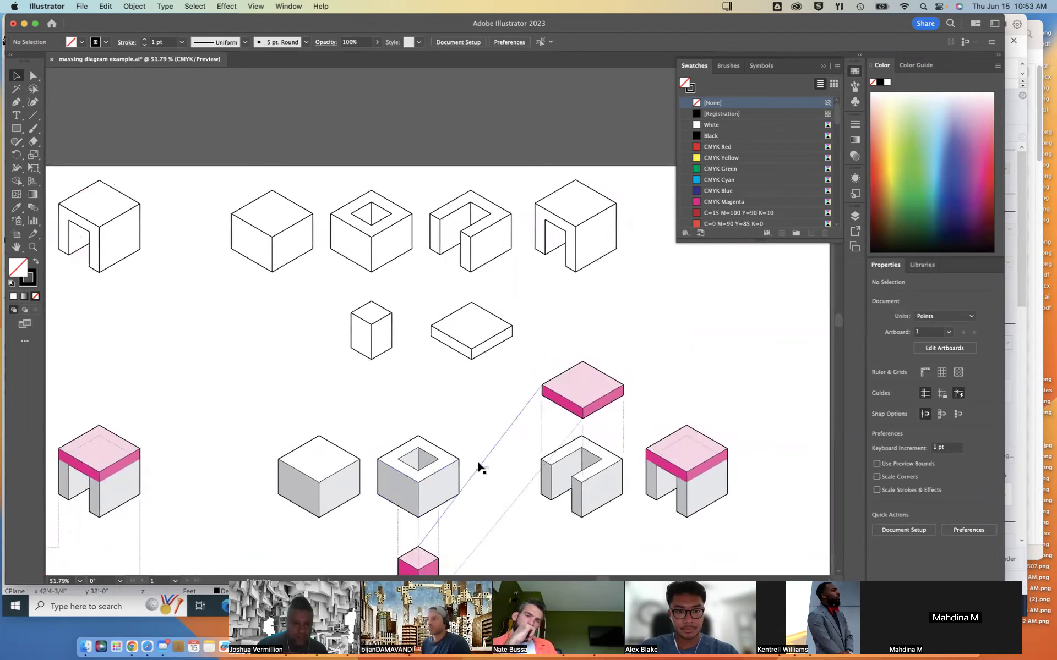
left_click_drag(209, 159, 682, 361)
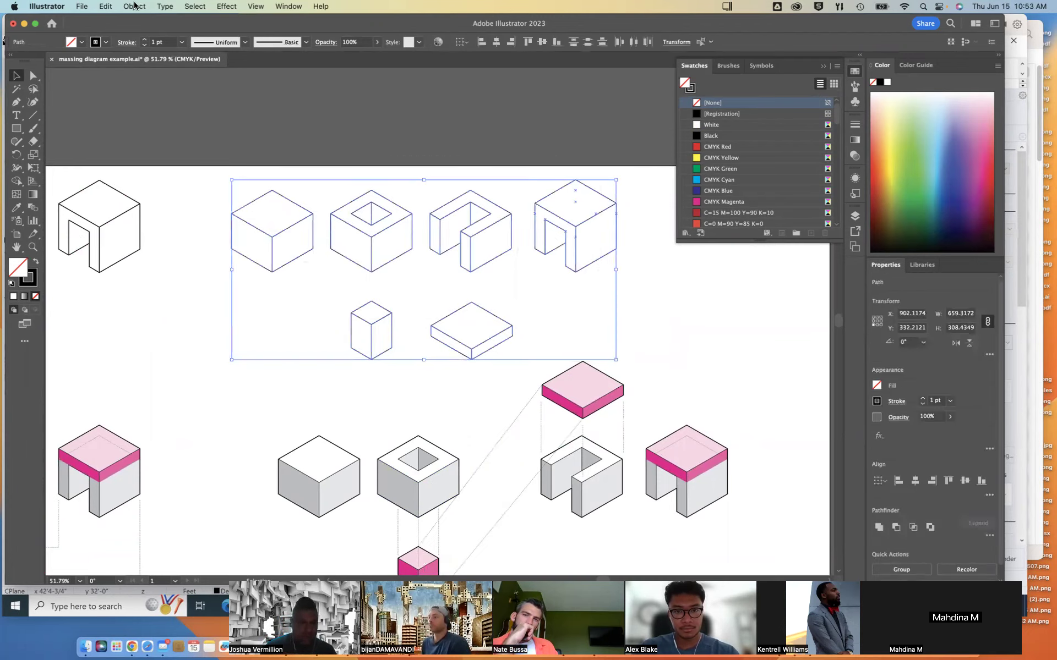
Make the selected copied cubes into a Live Paint group
left_click(135, 6)
mouse_move(181, 395)
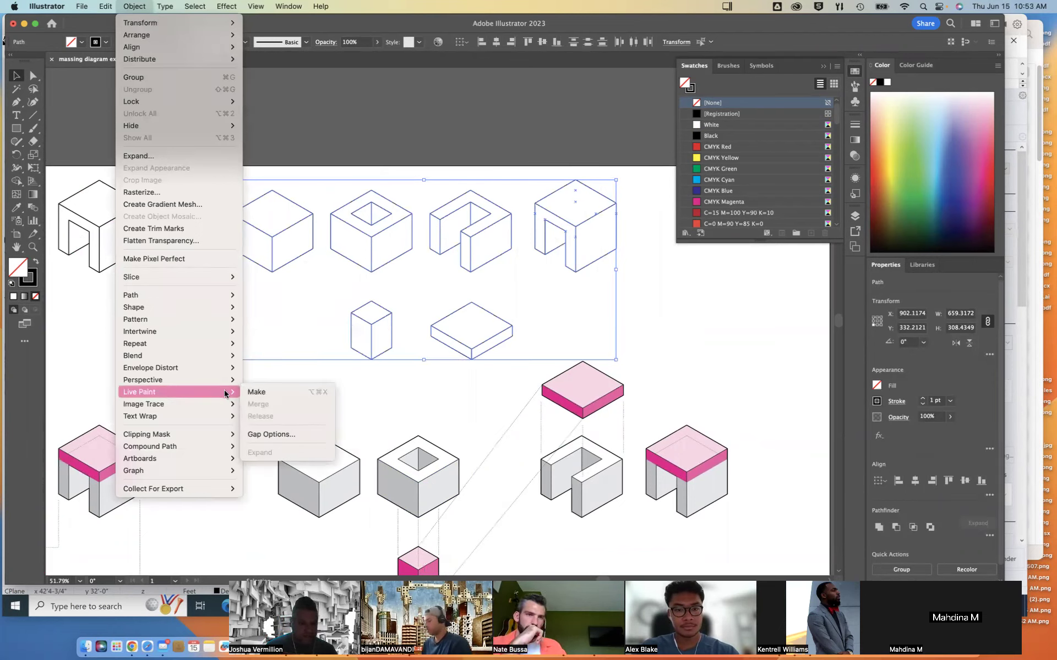
left_click(254, 392)
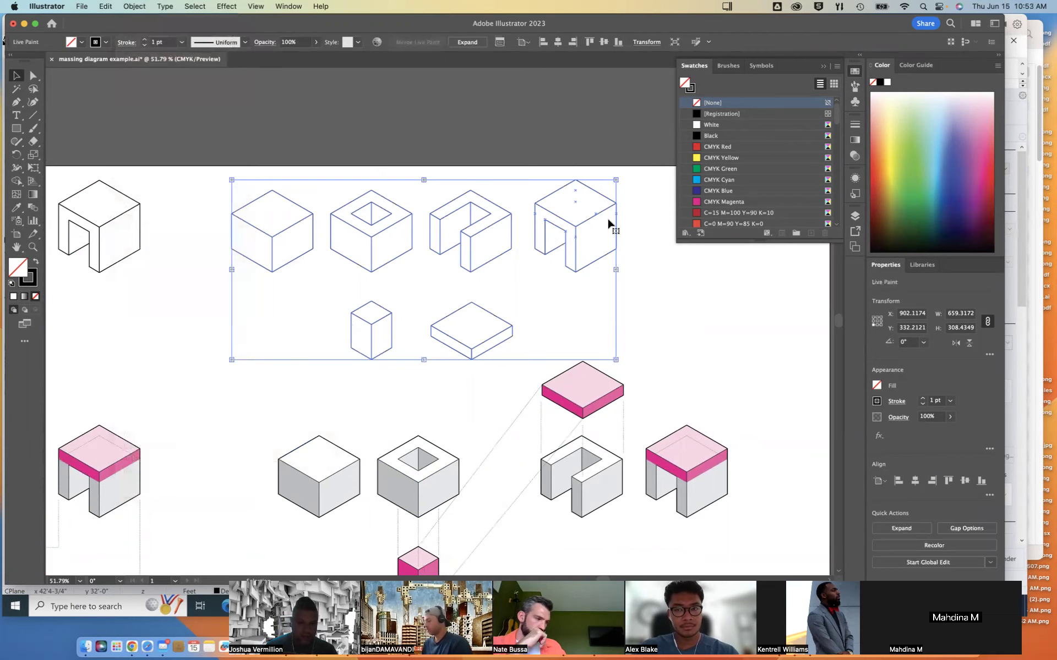
left_click(494, 147)
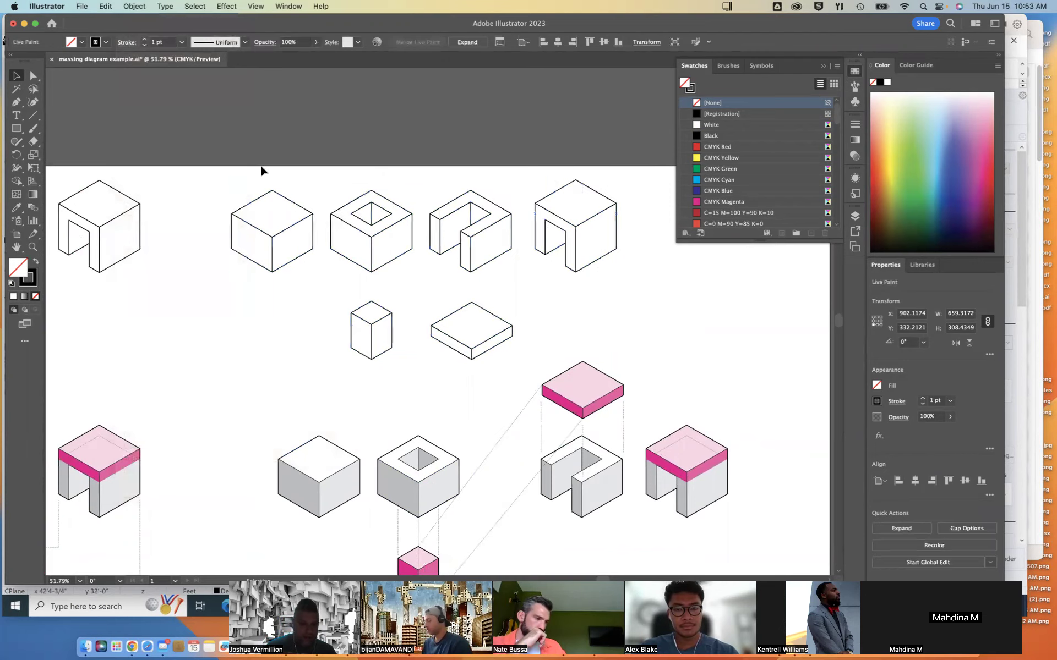
Switch to the Live Paint Bucket and set the stroke colour to None
left_click(16, 172)
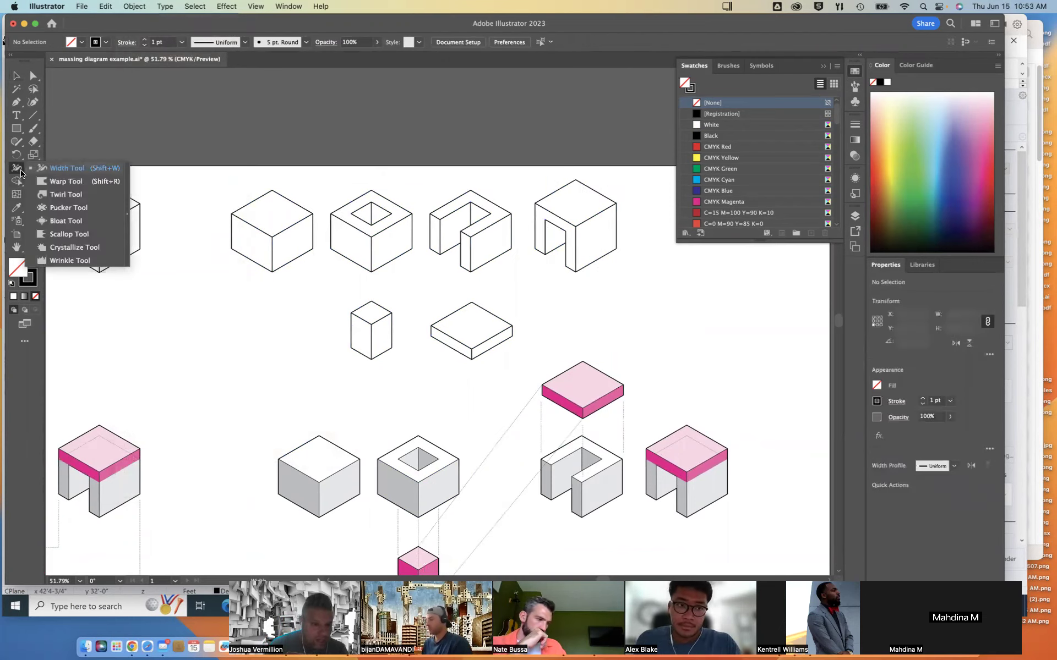
left_click(17, 182)
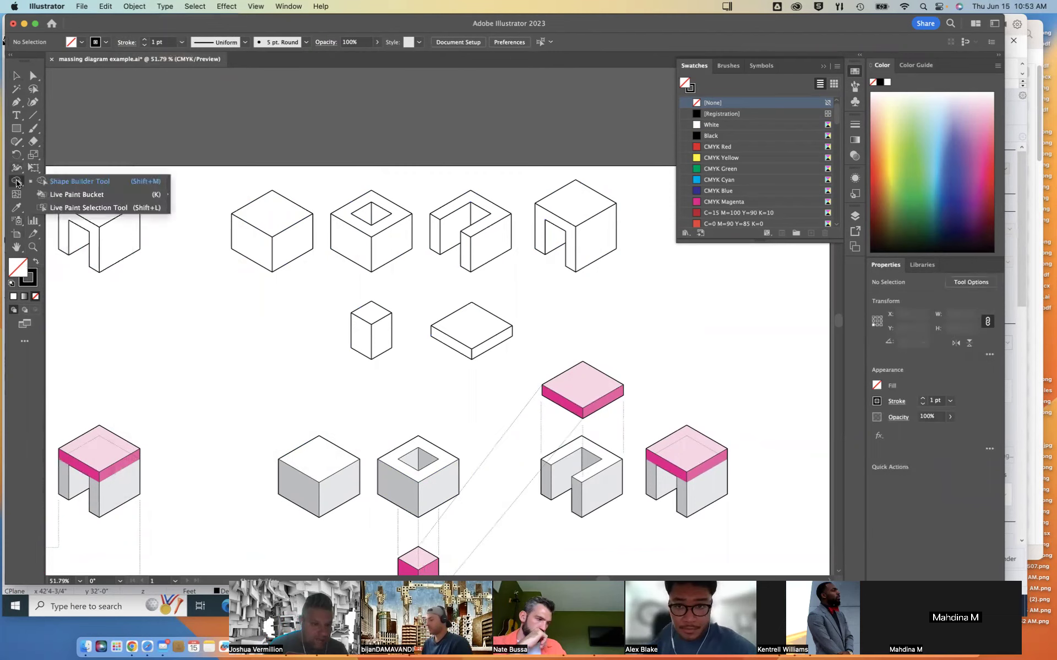
left_click(62, 196)
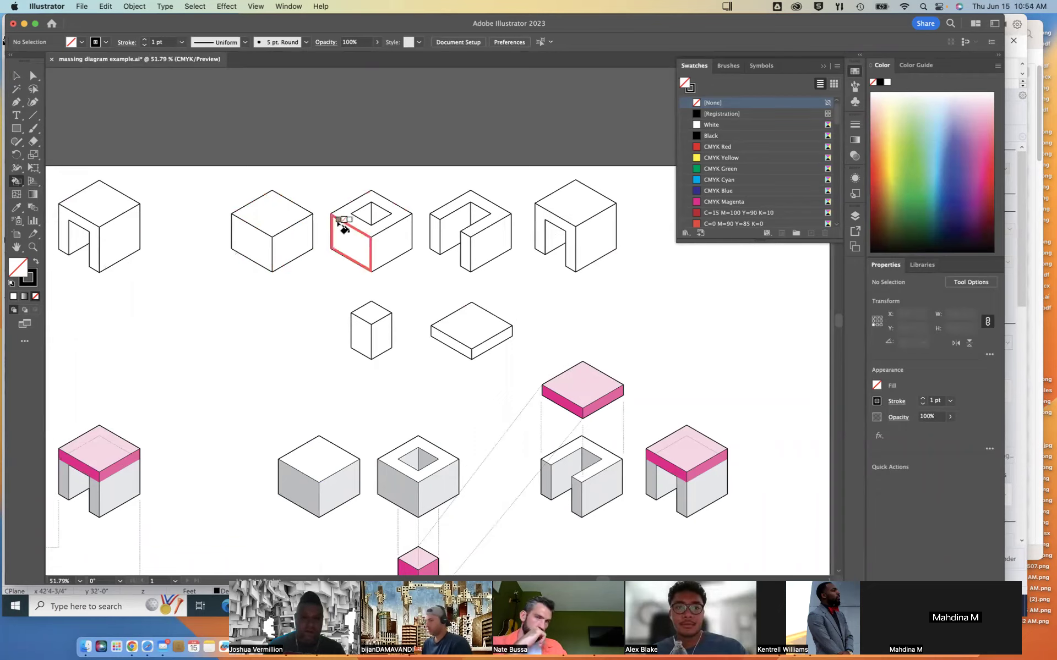
left_click(35, 296)
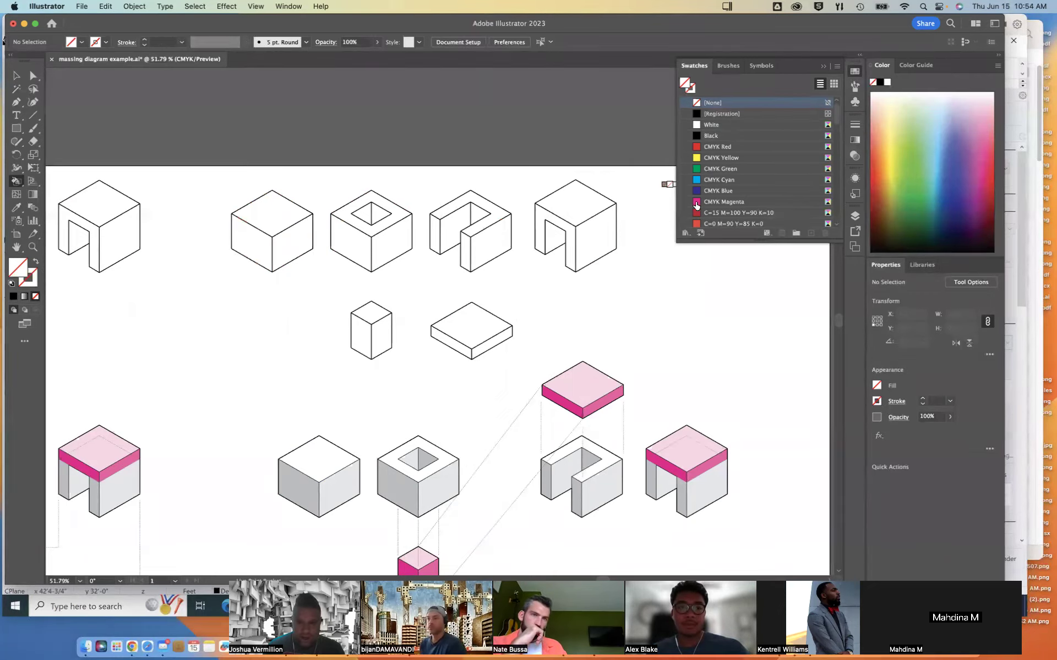
Paint the four copied cubes' left faces and inner opening faces CMYK Magenta
left_click(724, 201)
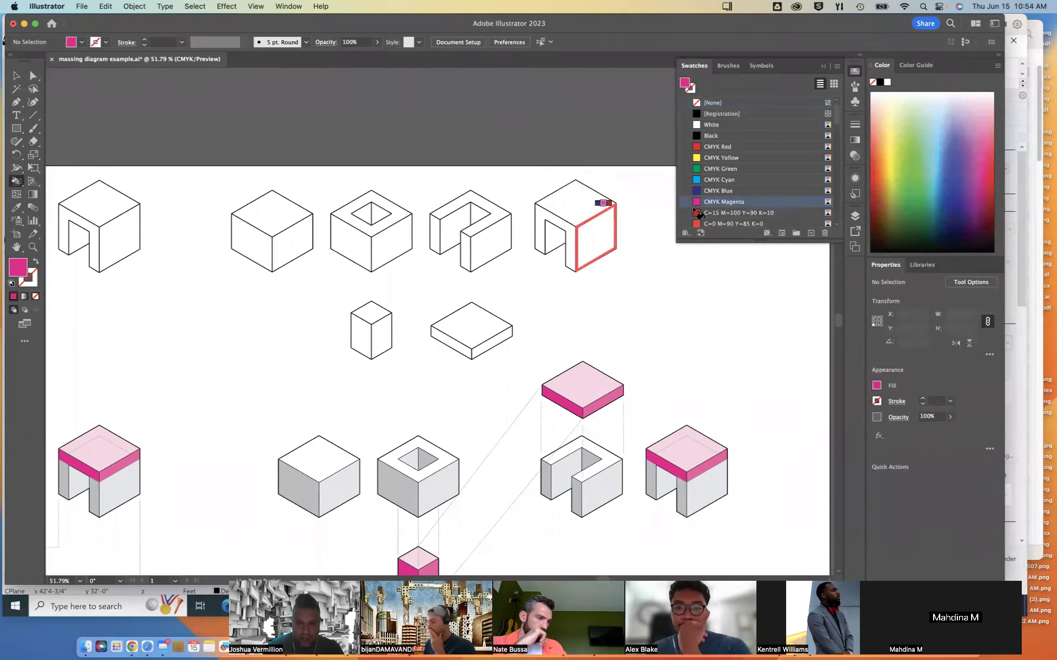
left_click(261, 239)
left_click(349, 238)
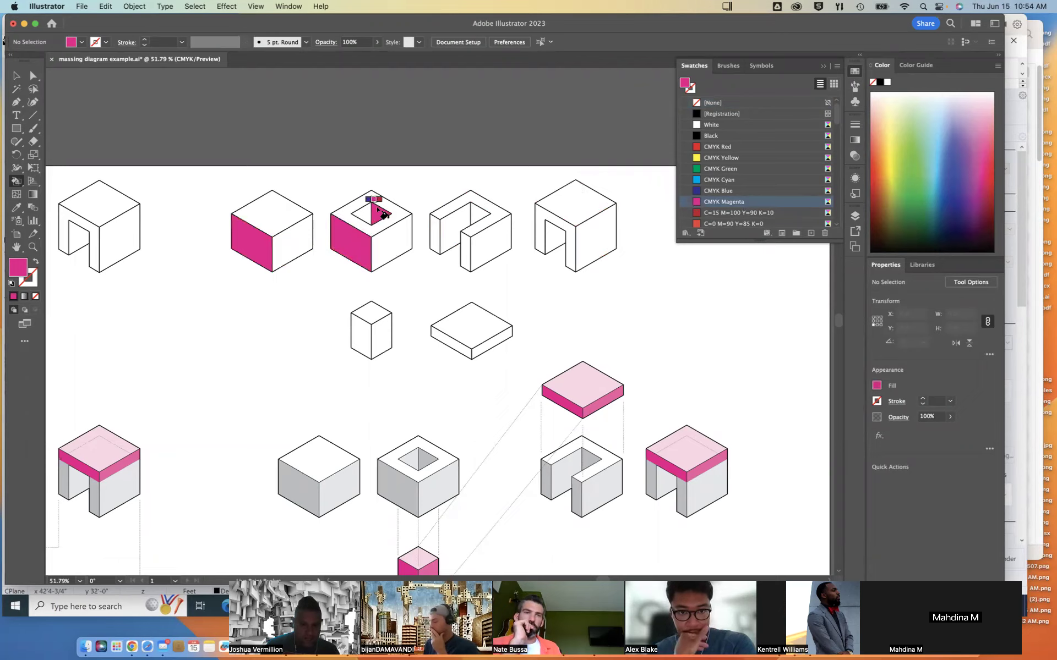
left_click(475, 215)
left_click(441, 234)
left_click(465, 242)
left_click(541, 234)
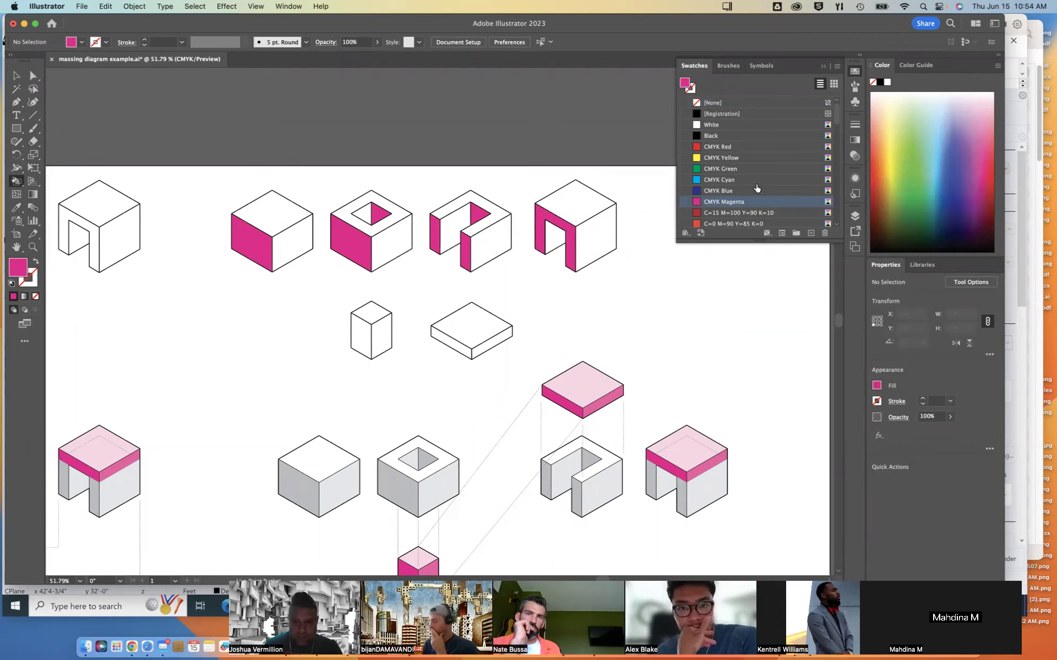
Lighten the magenta swatch to 73% and paint the four cubes' right faces with it
double_click(757, 204)
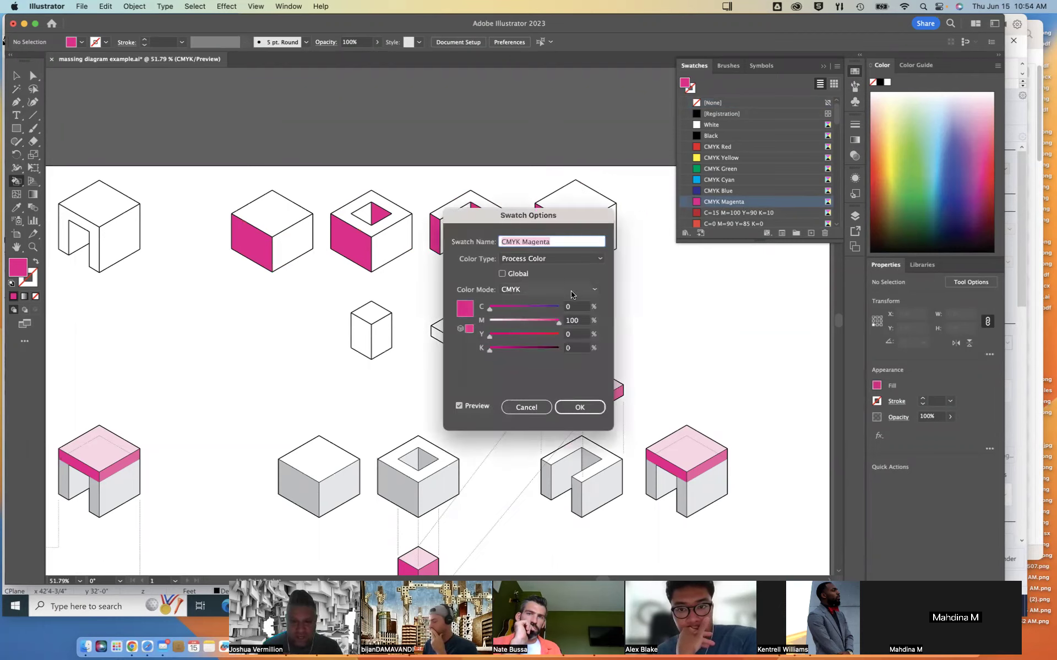
left_click(540, 325)
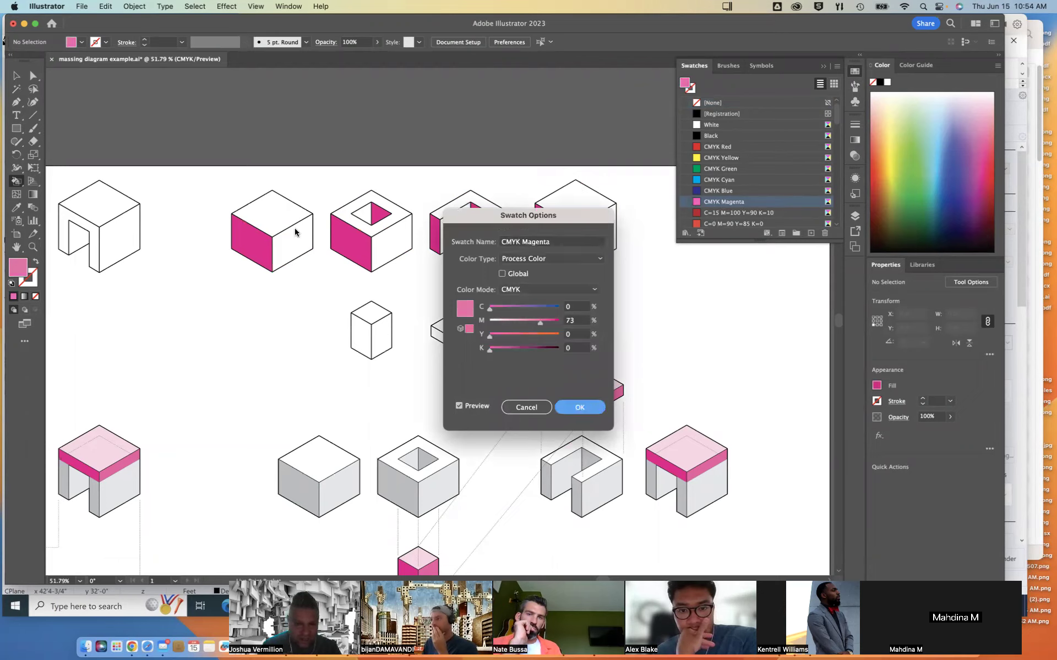
left_click(578, 407)
left_click(297, 245)
left_click(405, 242)
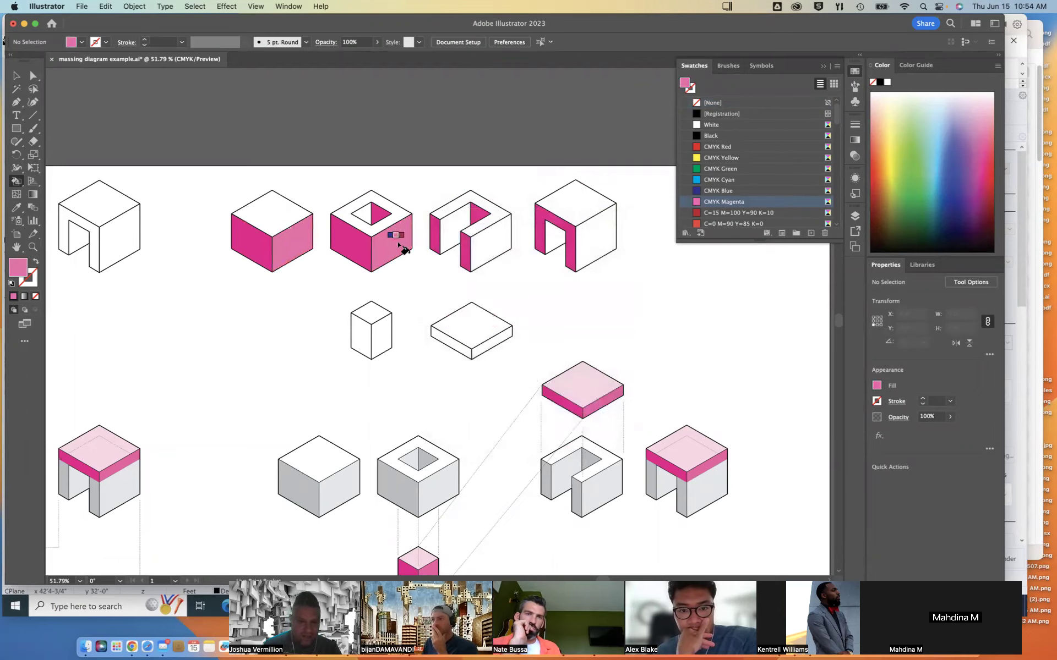
left_click(484, 242)
left_click(465, 232)
left_click(595, 237)
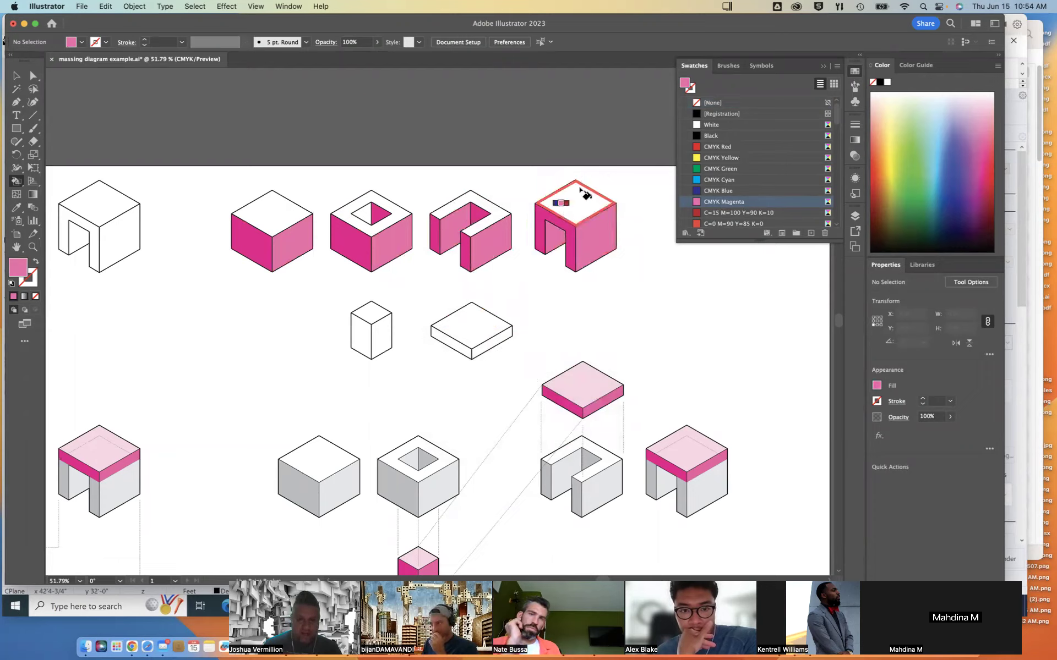
Change the magenta to a 37% pale pink and paint the four cube tops
double_click(726, 201)
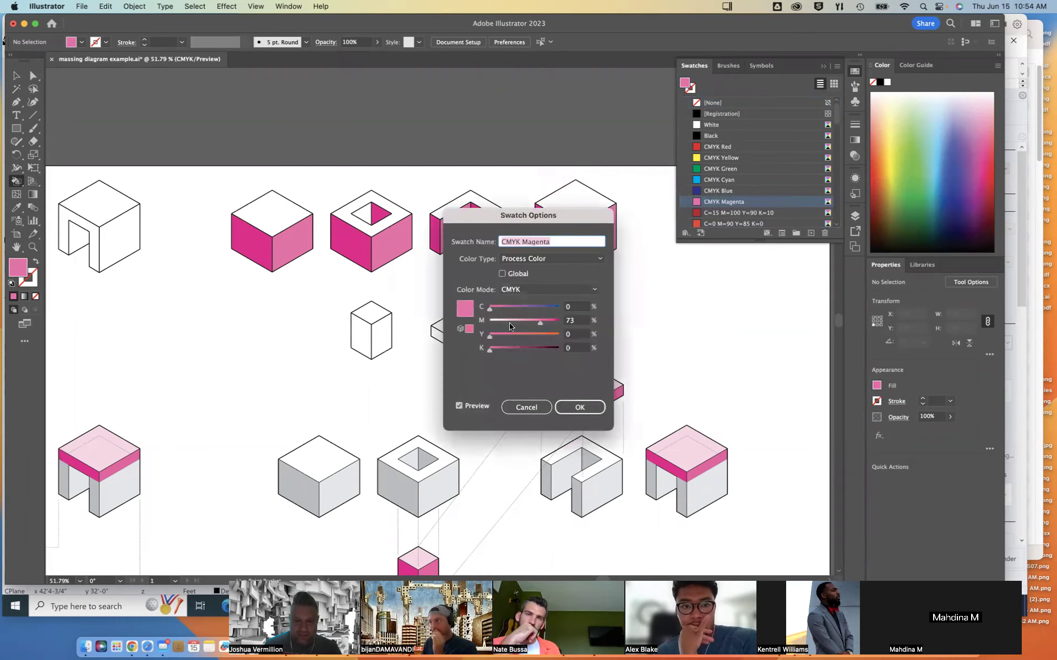
left_click(516, 323)
left_click(580, 407)
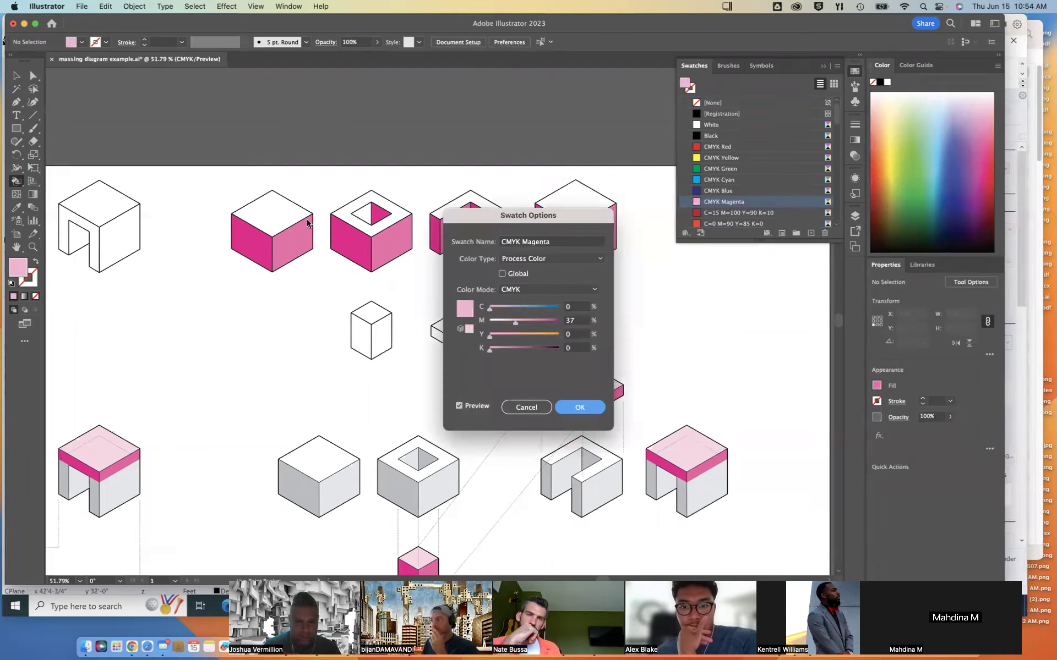
left_click(282, 213)
left_click(349, 208)
left_click(483, 201)
left_click(564, 205)
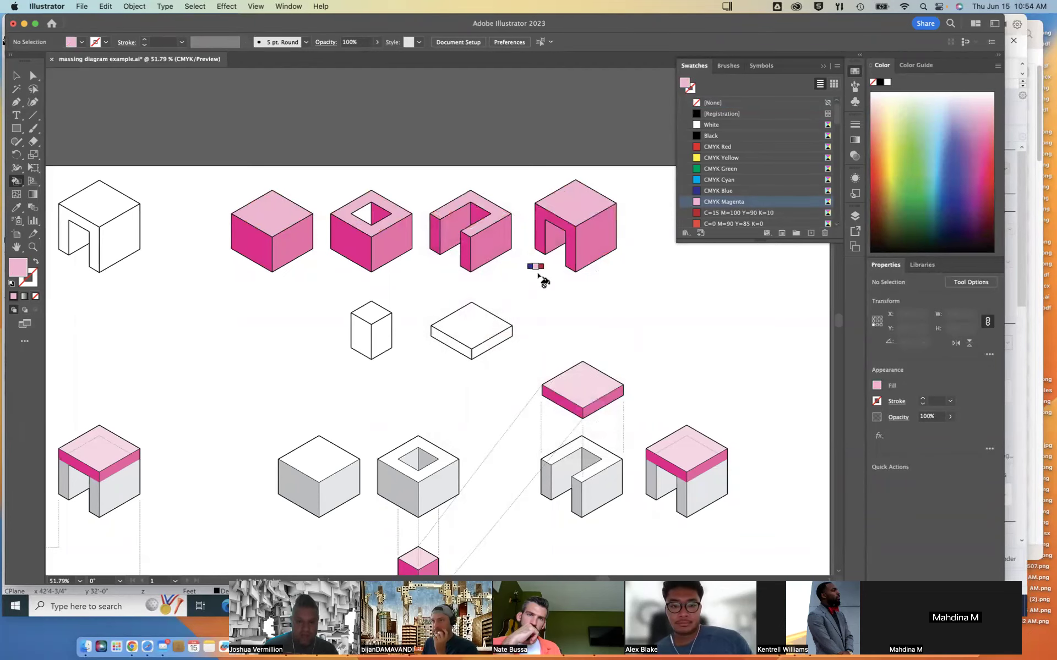
Sample the darker pink and paint the opening's inner left face and the small cube's right face
scroll(538, 276, "down", 2)
scroll(542, 279, "down", 2)
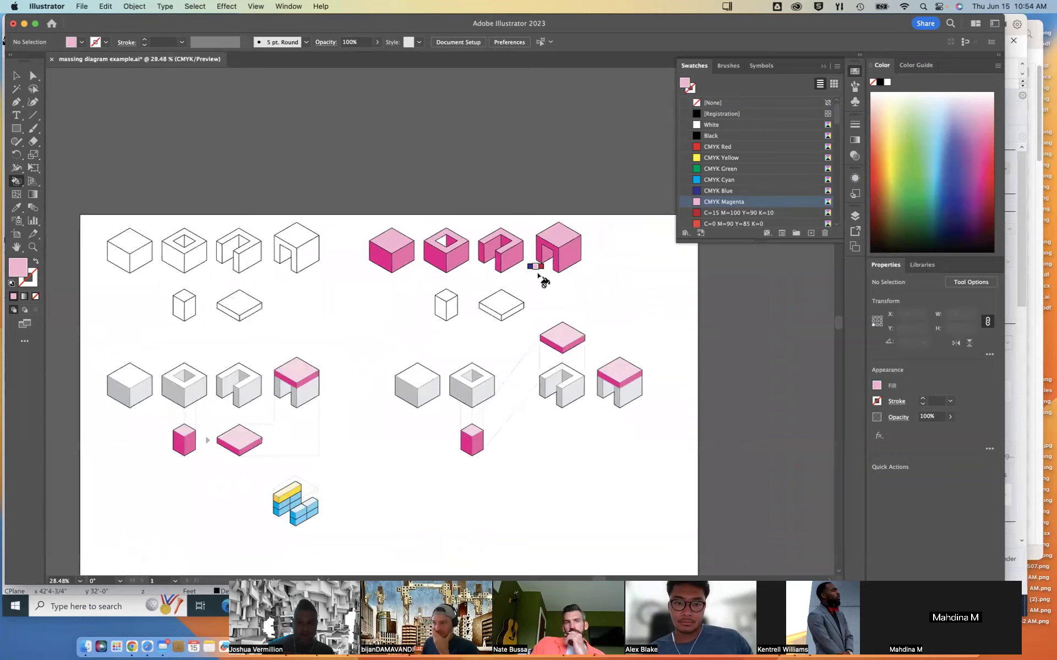
scroll(542, 279, "up", 2)
scroll(542, 279, "up", 2)
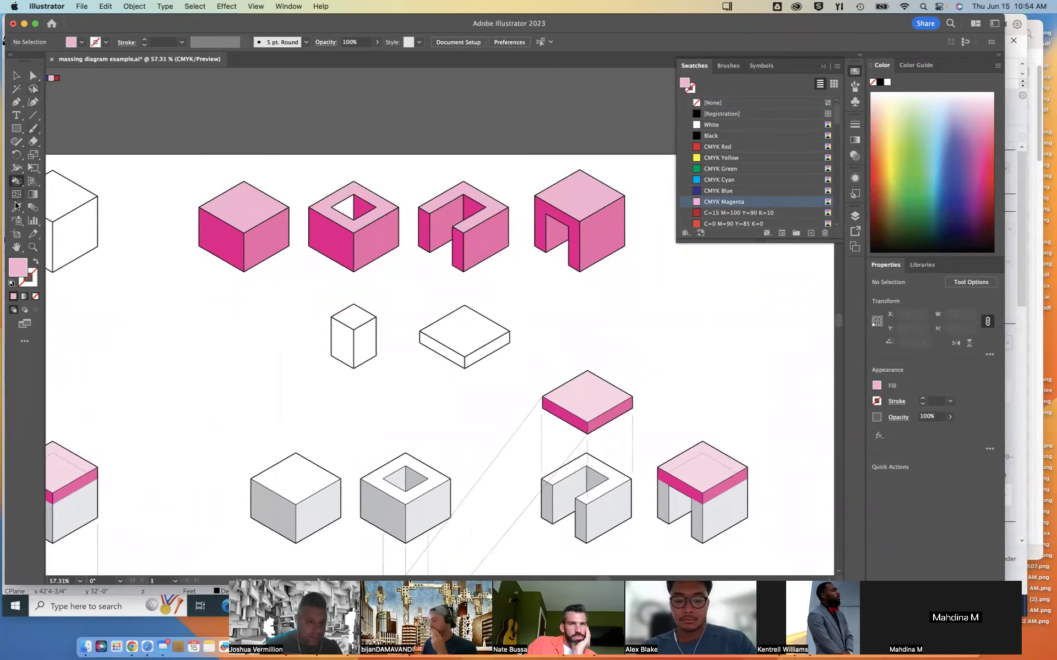
left_click(332, 237)
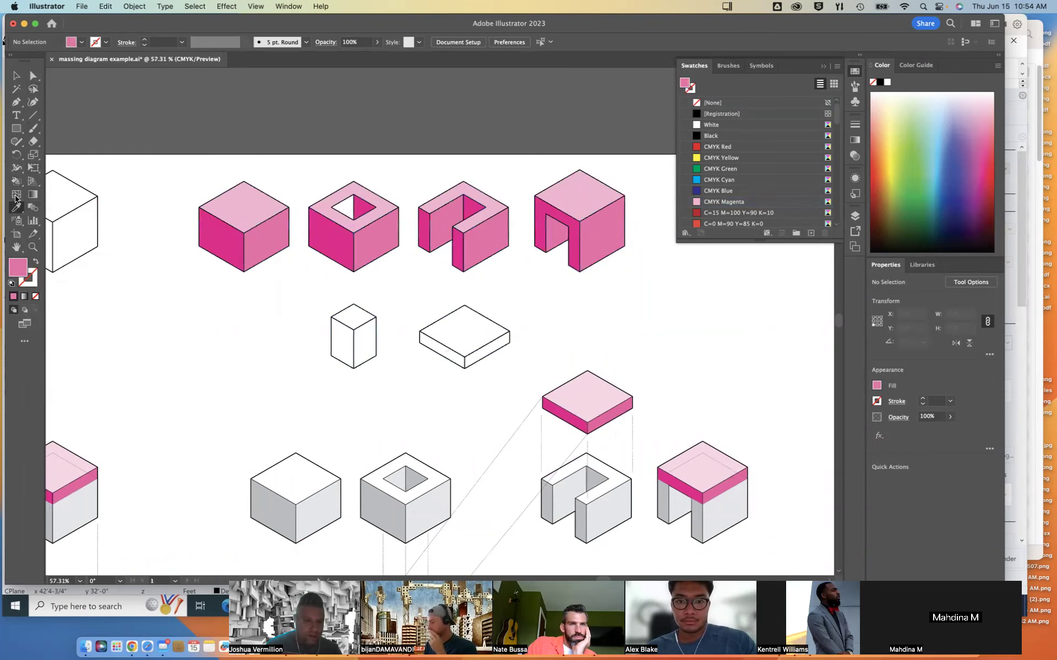
left_click(344, 208)
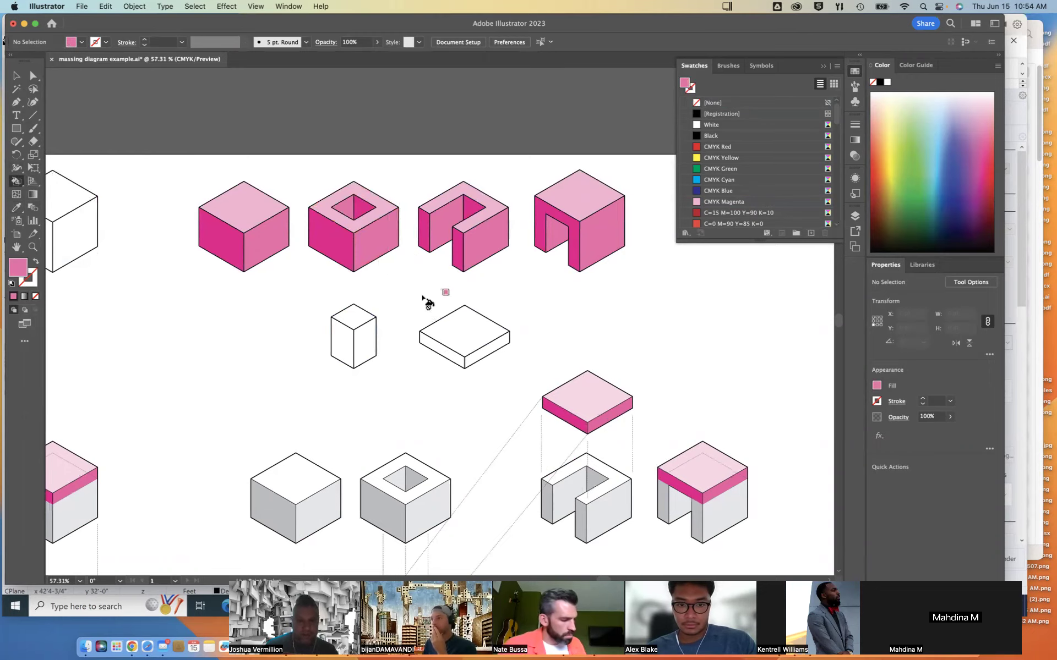
scroll(408, 274, "left", 3)
left_click(411, 347)
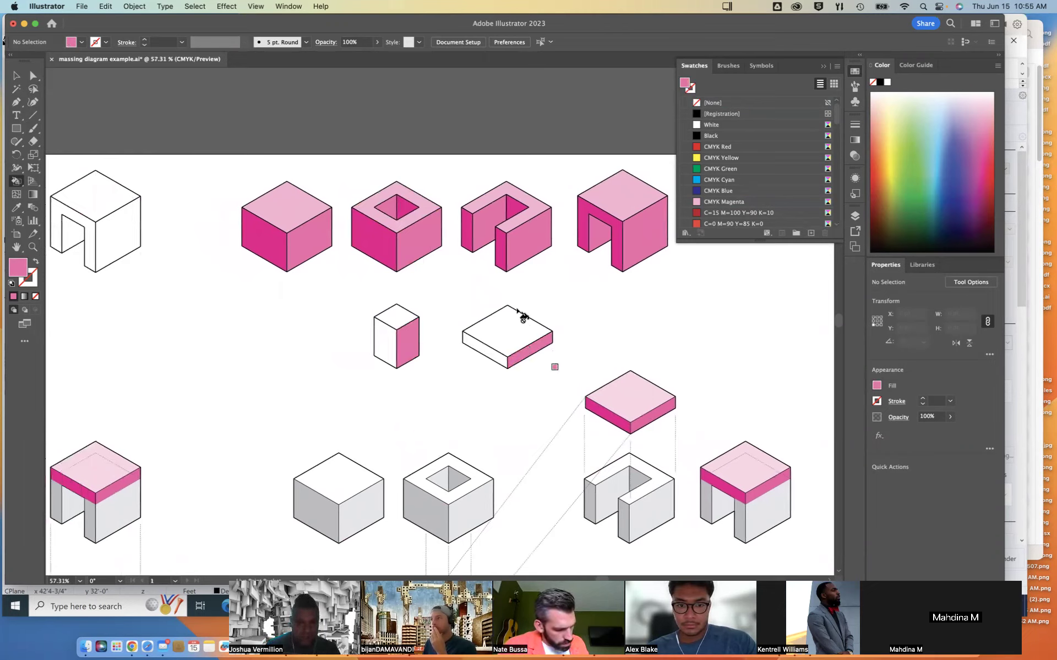
Select the painted Live Paint group and expand it via Object > Live Paint > Expand
key("v")
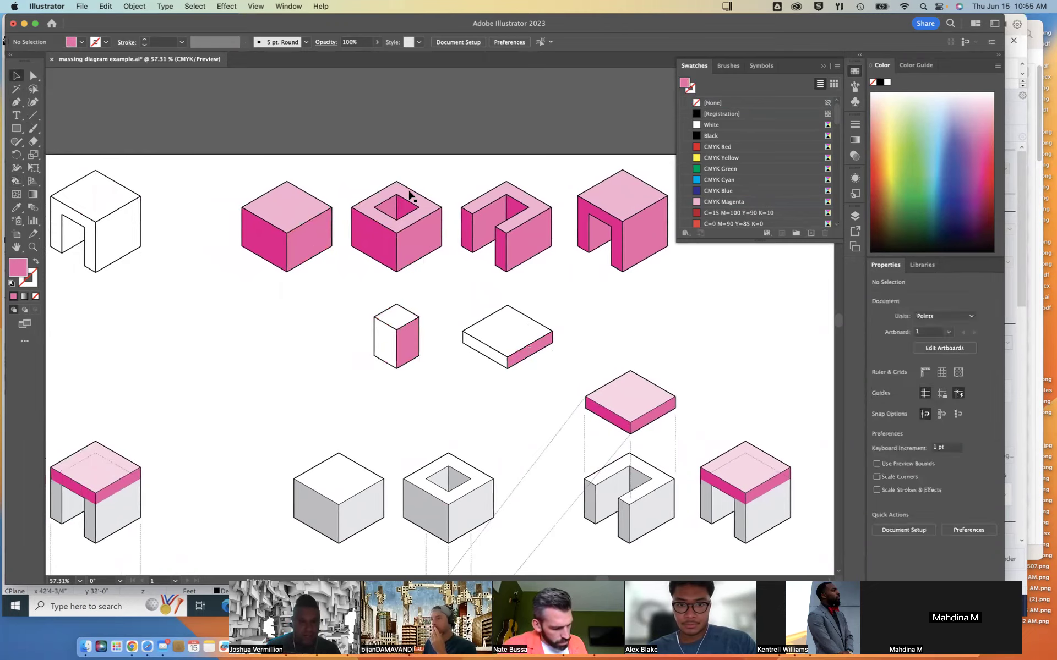
left_click(409, 195)
left_click(134, 6)
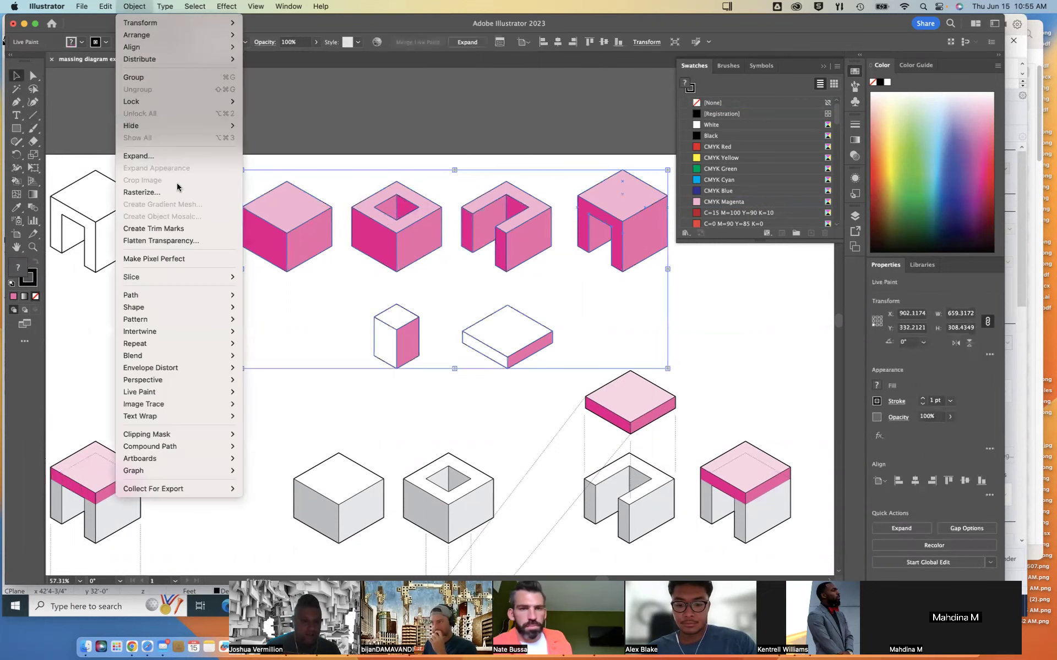
mouse_move(156, 401)
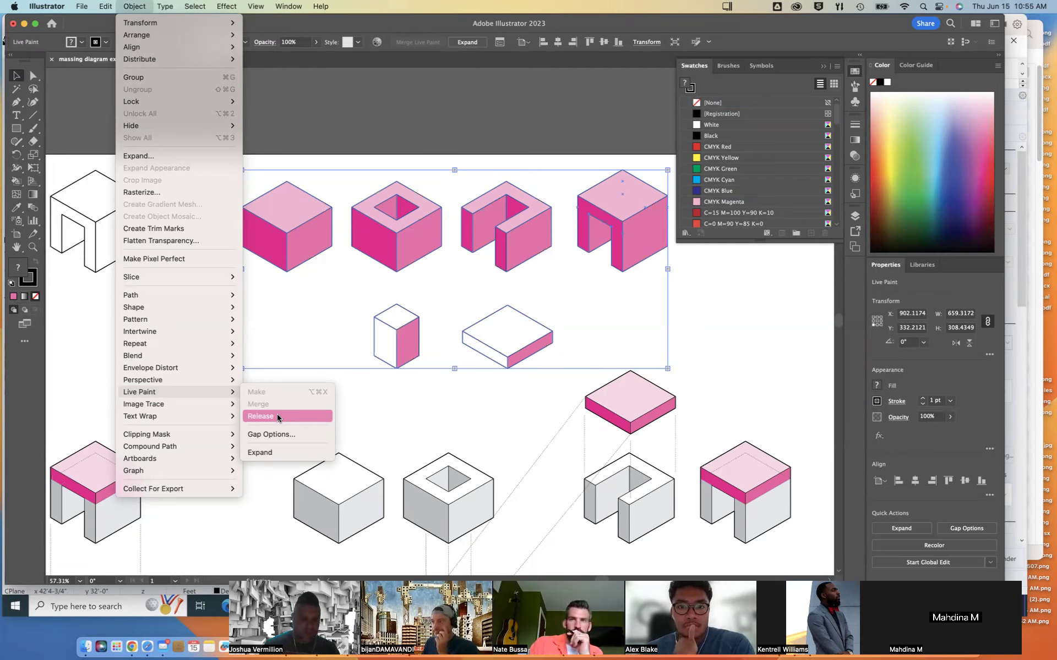
left_click(283, 453)
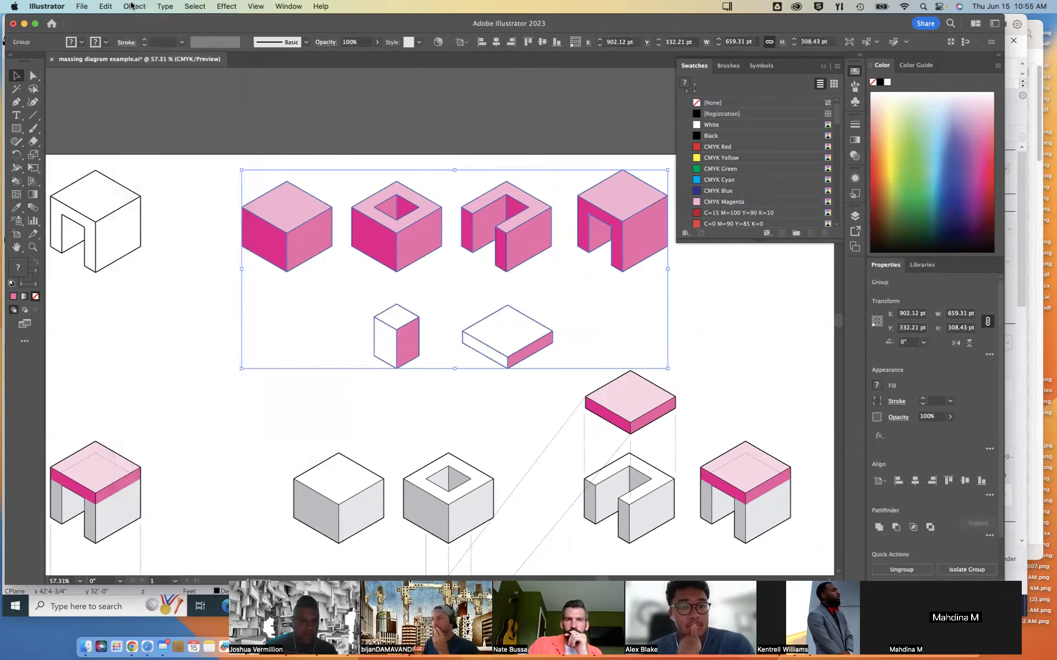
left_click(132, 5)
Ungroup the expanded artwork and drag the pink fills away from the line cubes to check them
left_click(137, 90)
left_click(140, 8)
left_click_drag(288, 204, 123, 309)
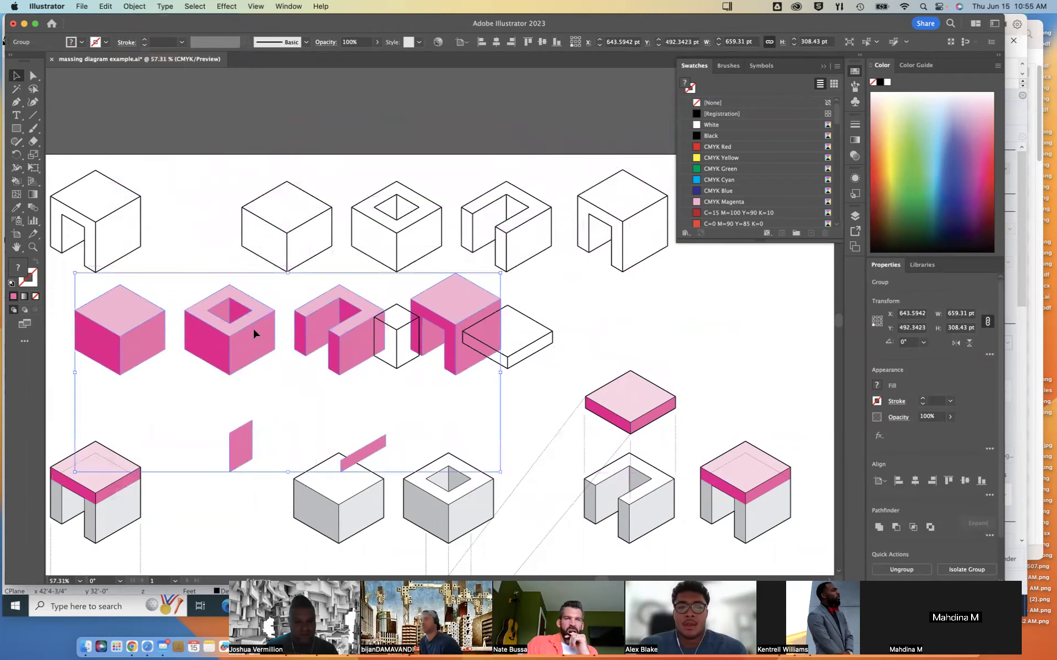
left_click_drag(253, 326, 247, 344)
left_click(209, 216)
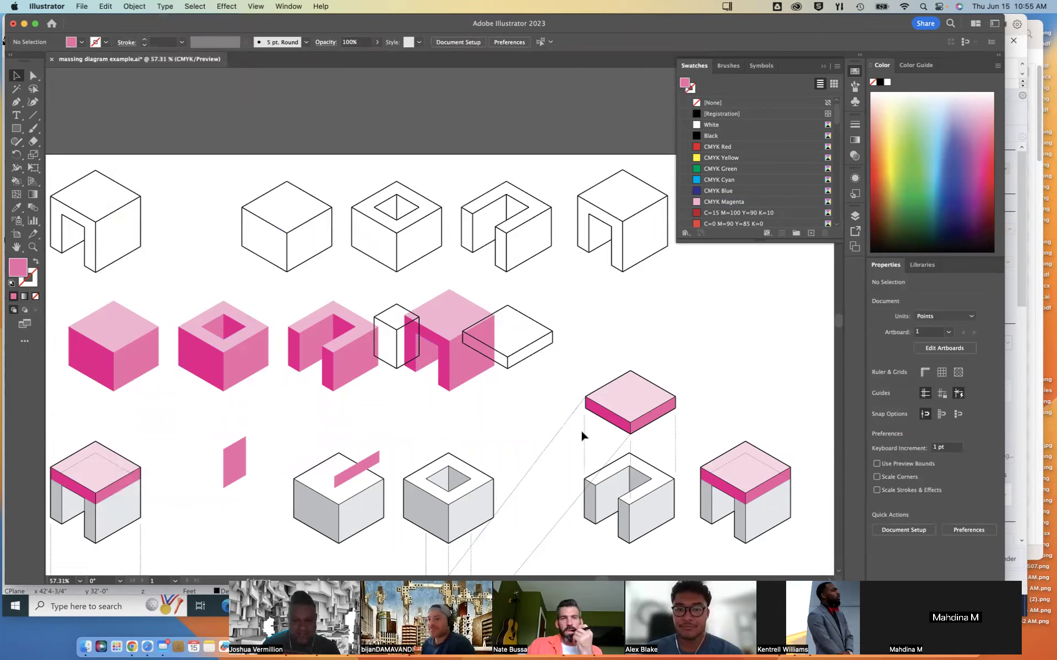
Move the pink fills back into alignment over the top-row line cubes and deselect them
left_click(134, 7)
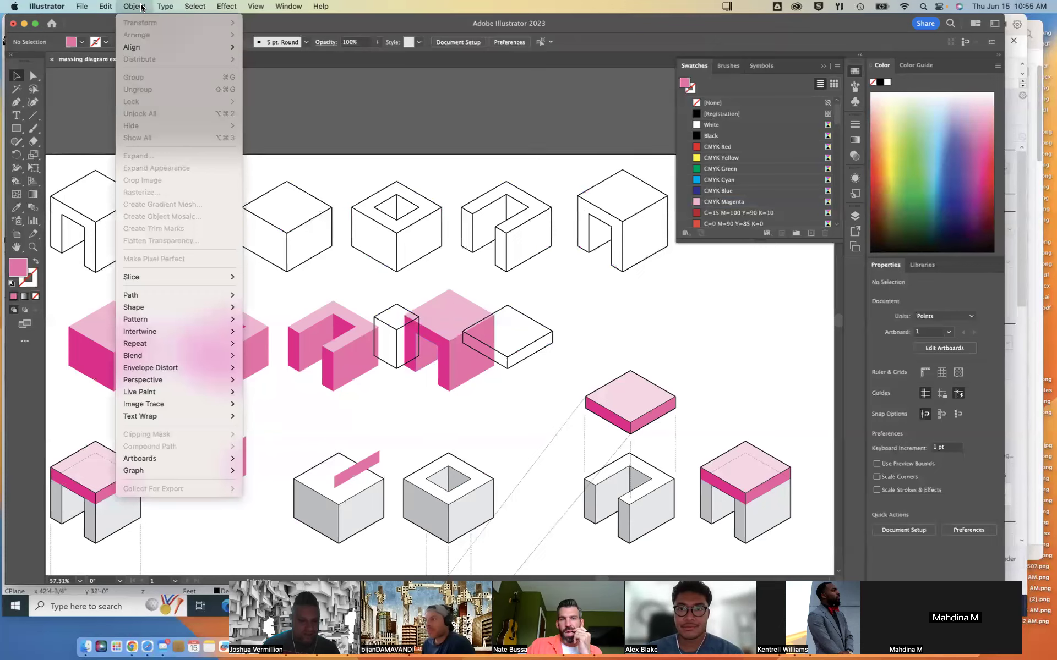
left_click(141, 7)
left_click_drag(320, 323, 479, 202)
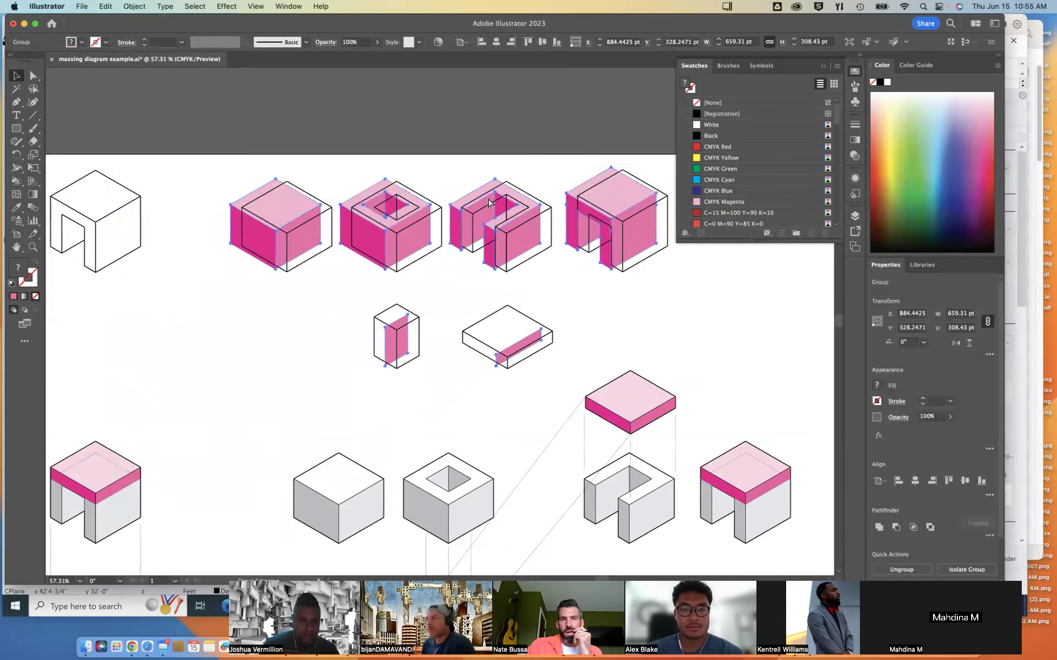
key("ctrl+z")
key("ctrl+shift+z")
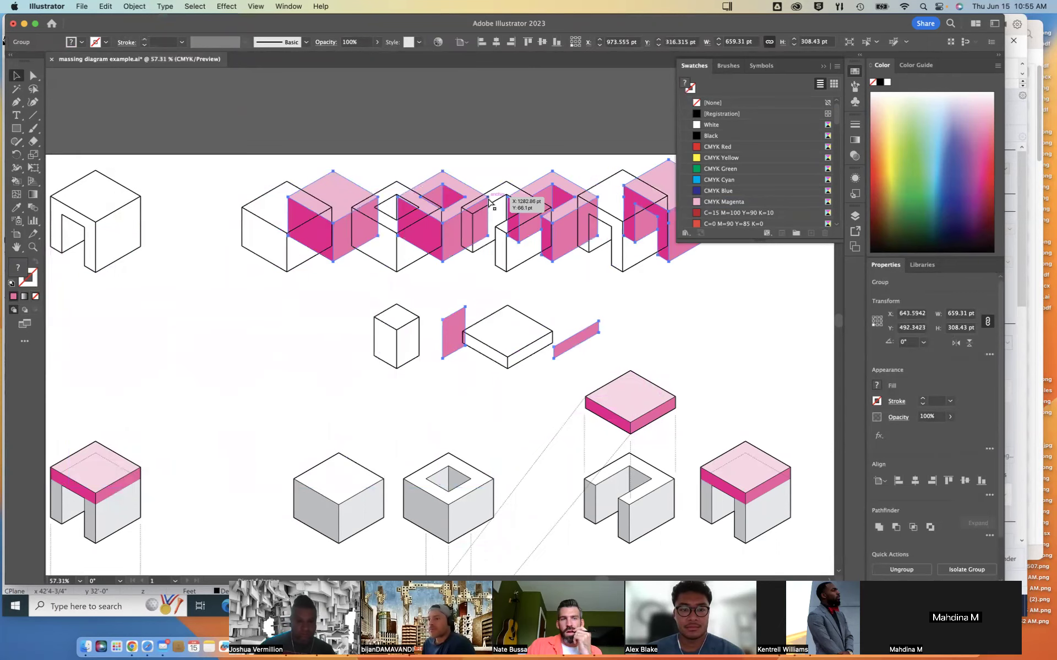
left_click(489, 203)
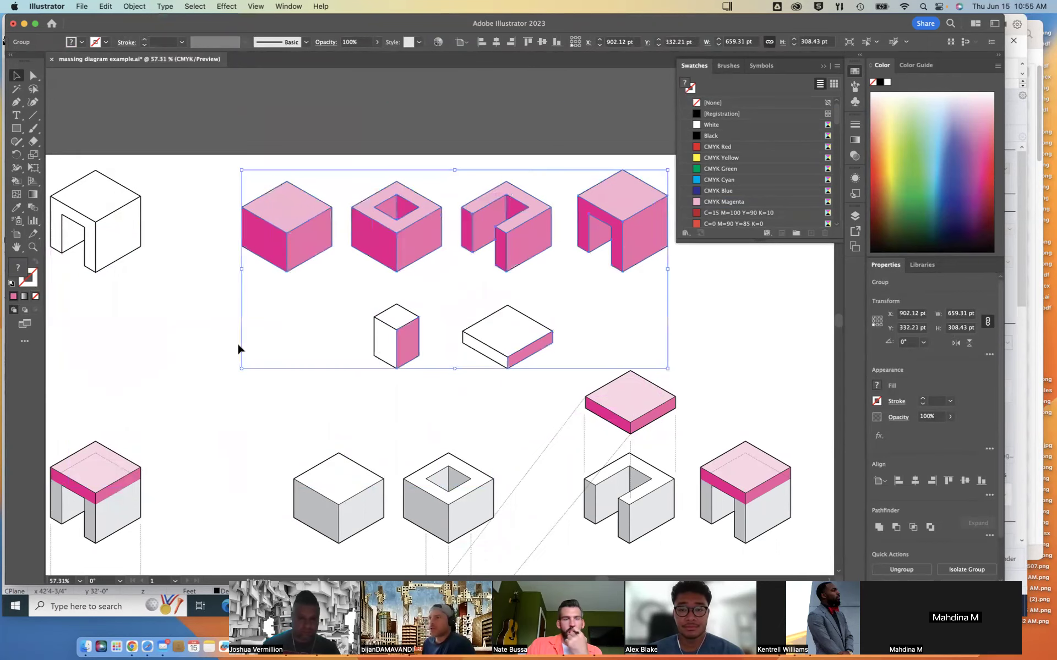
left_click(193, 297)
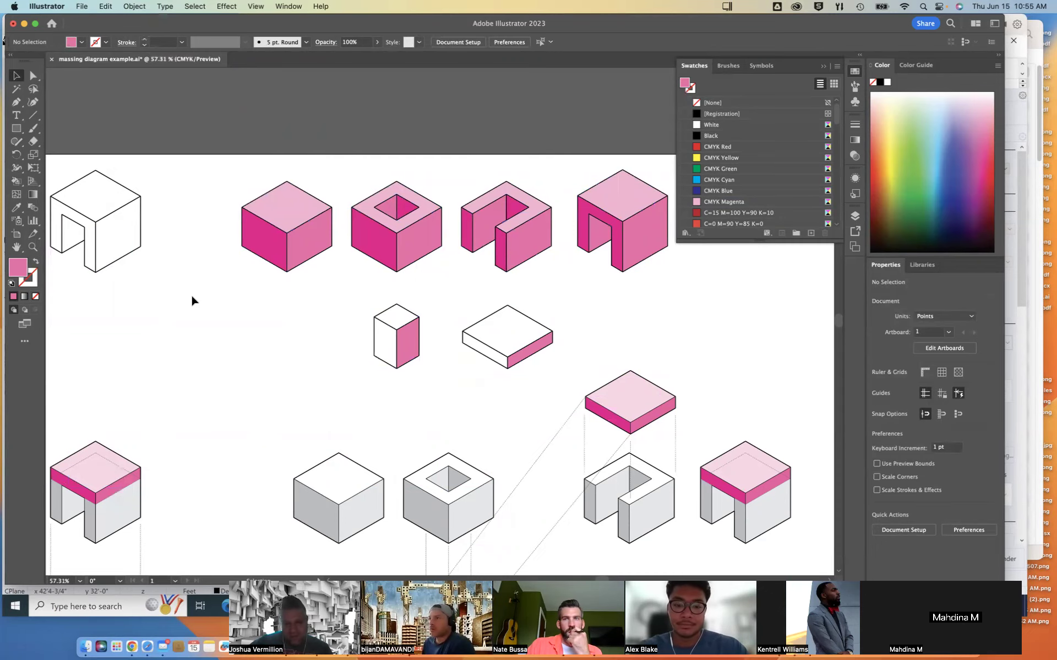
scroll(192, 300, "down", 5)
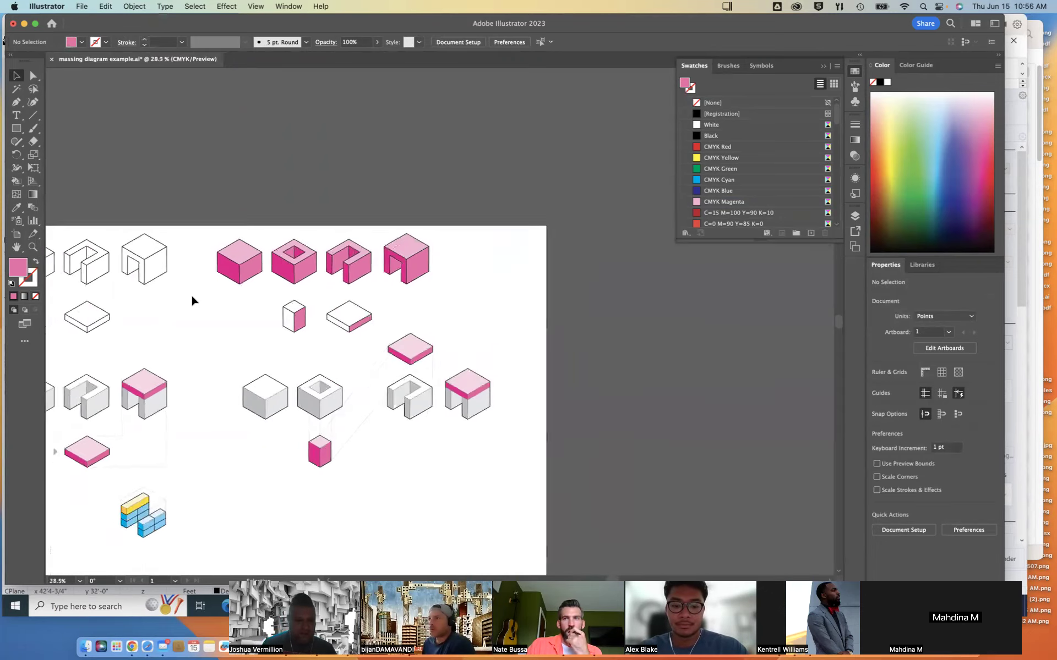
scroll(192, 300, "down", 2)
scroll(190, 294, "left", 1)
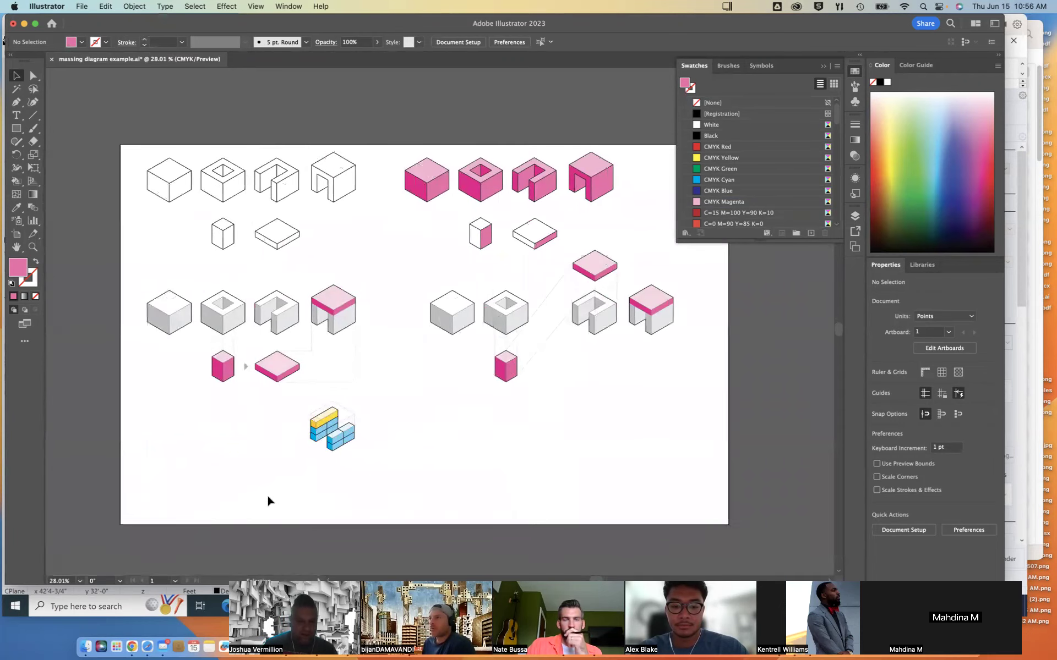
scroll(275, 479, "up", 3)
scroll(276, 482, "up", 4)
scroll(277, 481, "left", 3)
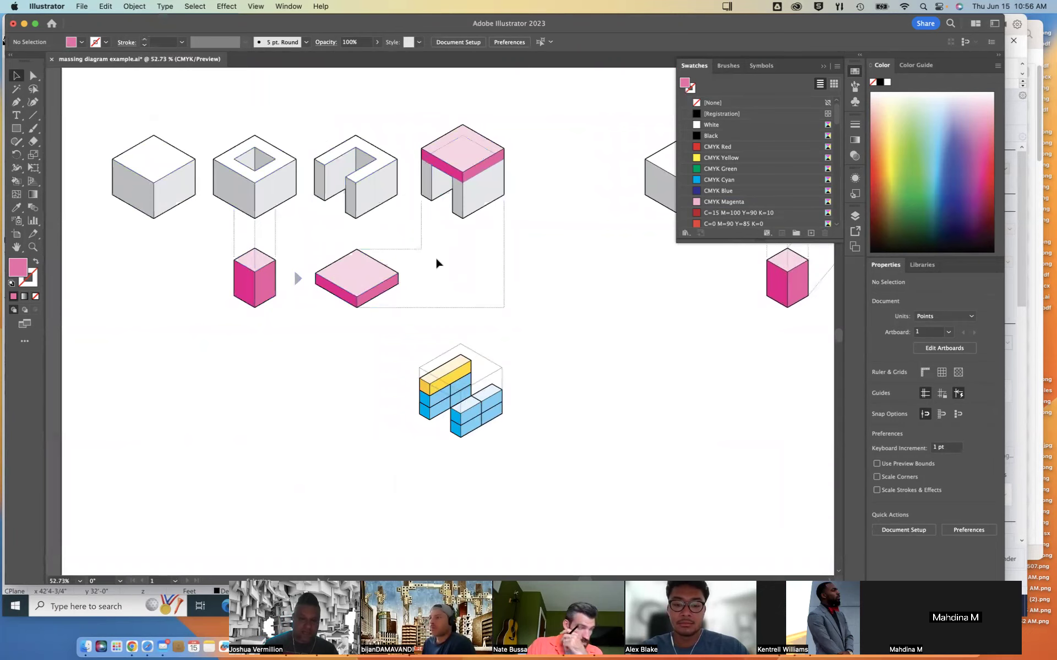
scroll(418, 420, "down", 4)
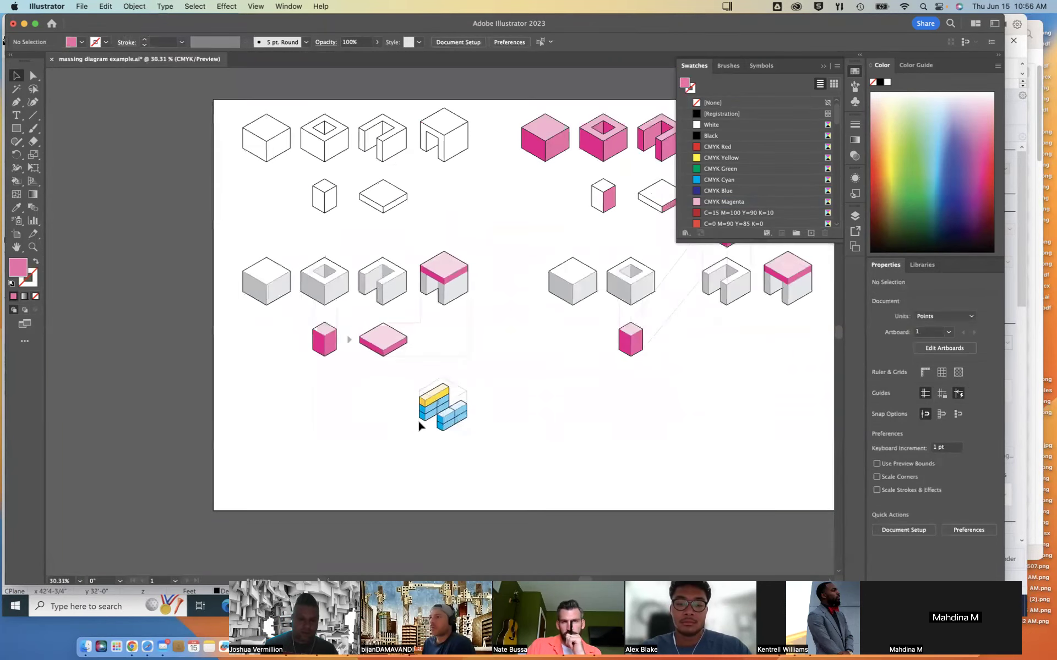
scroll(400, 443, "up", 3)
scroll(400, 444, "right", 3)
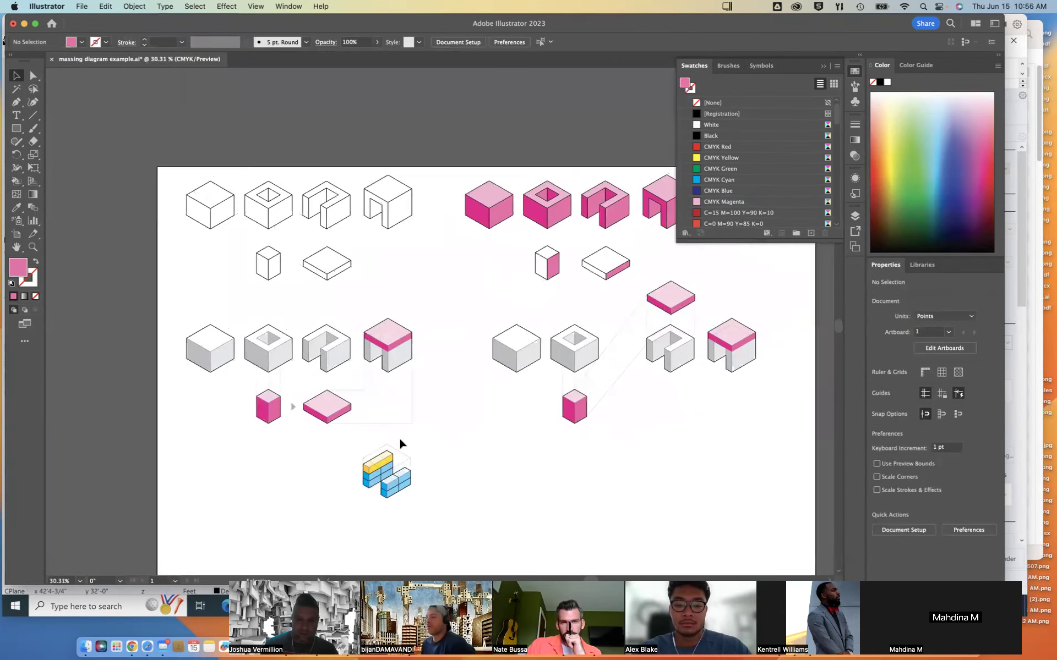
scroll(460, 361, "up", 1)
scroll(460, 361, "right", 2)
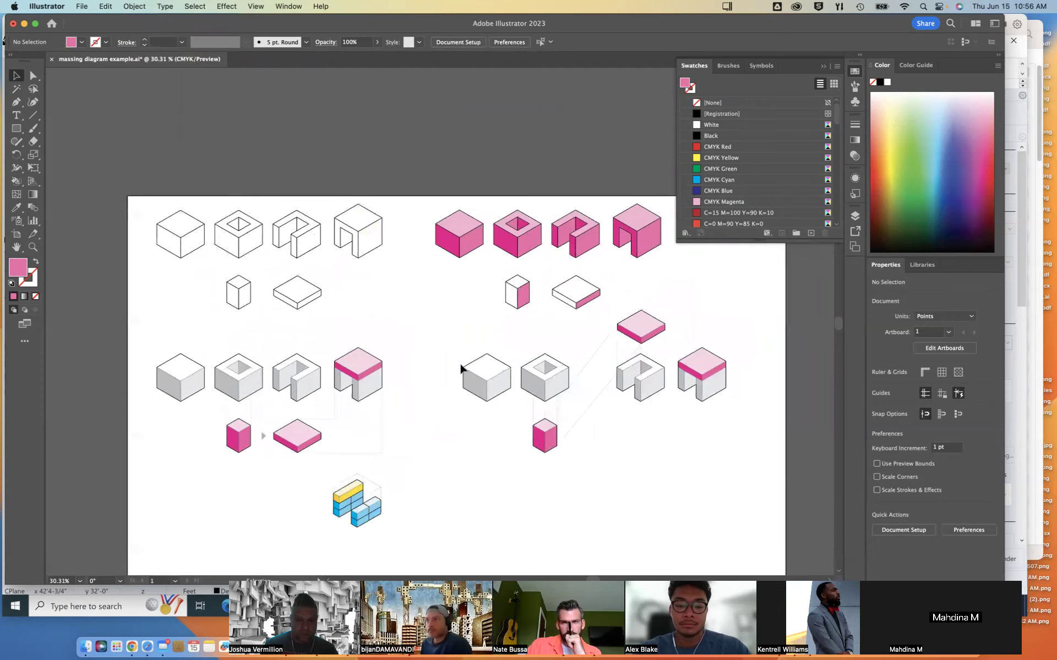
scroll(460, 362, "down", 2)
scroll(460, 362, "up", 1)
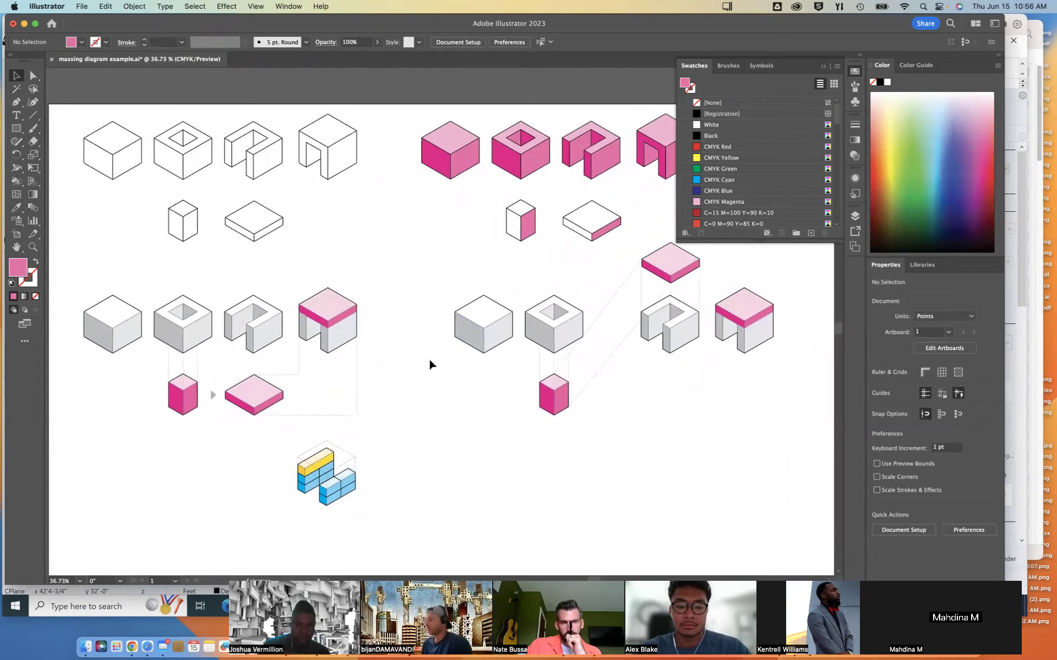
scroll(429, 360, "down", 2)
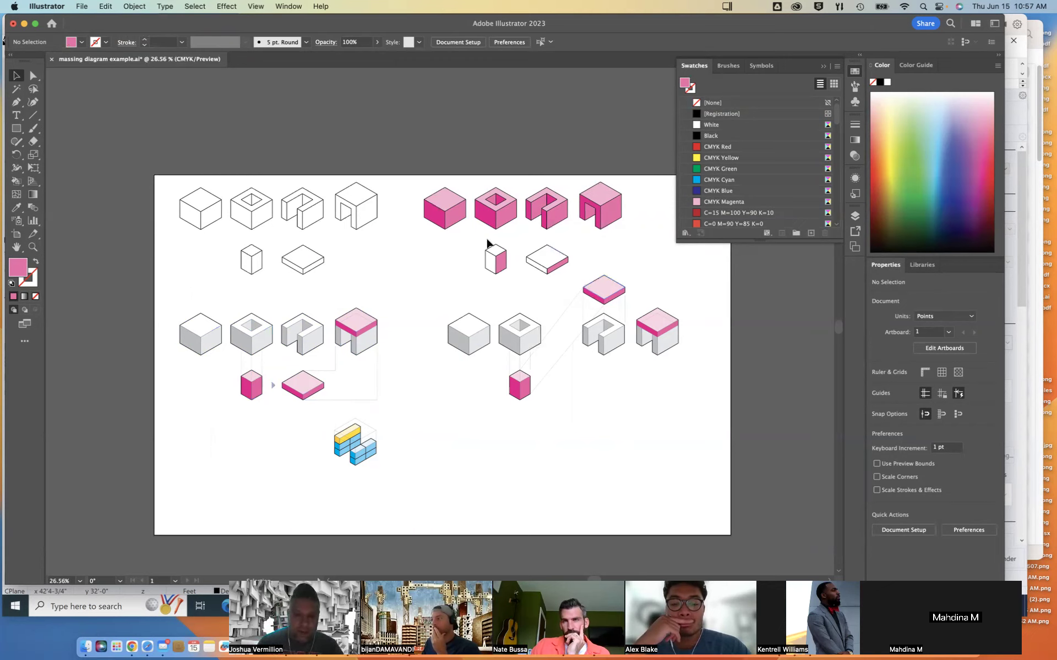
Drag the pink fill group below the other diagrams and deselect it
left_click_drag(456, 215, 502, 450)
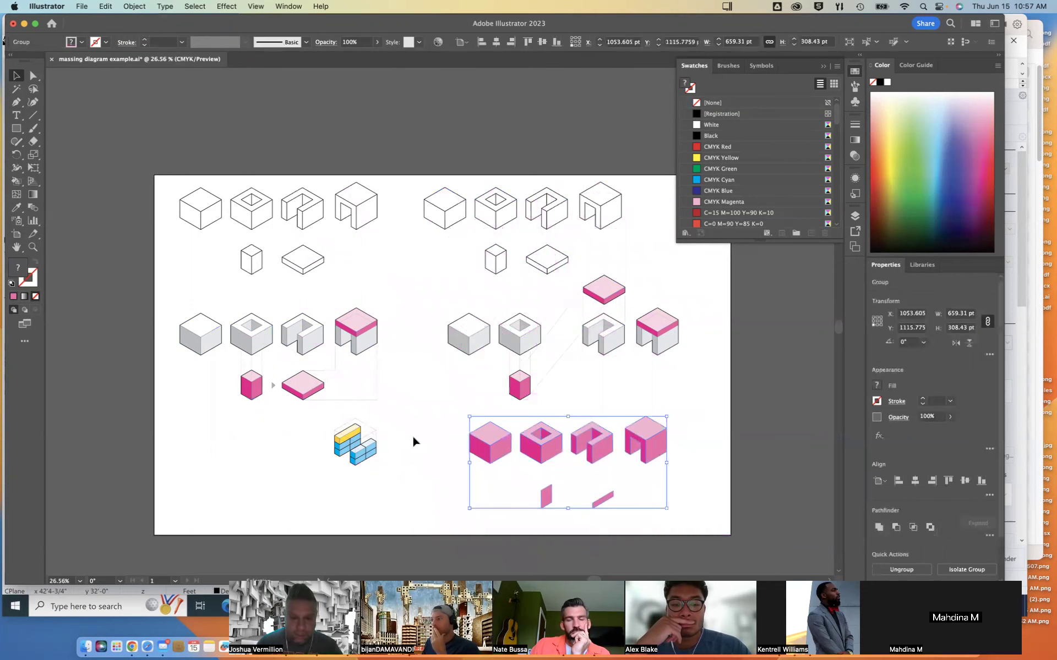
left_click(484, 476)
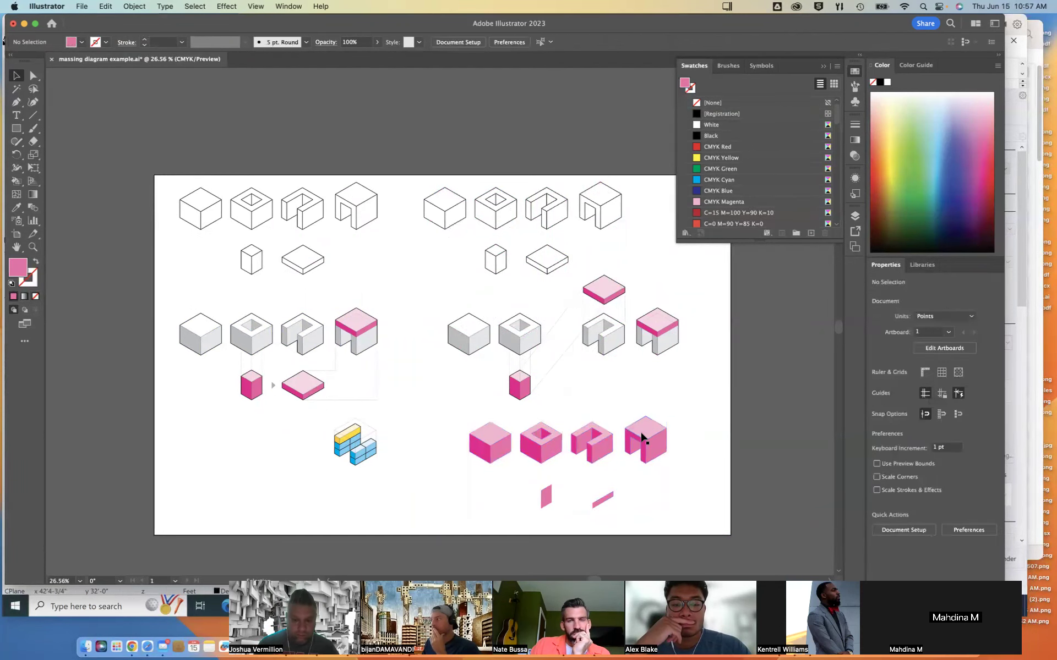
scroll(667, 488, "up", 6)
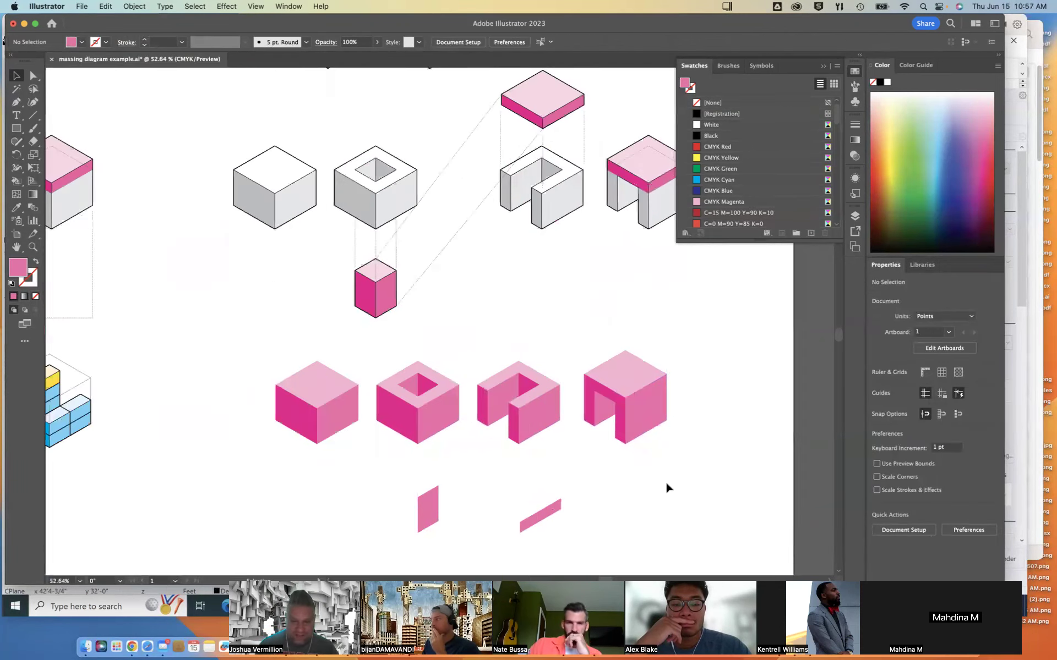
scroll(666, 484, "down", 3)
Scroll around the artboard to inspect the four magenta cubes and two pink slivers
scroll(666, 484, "left", 2)
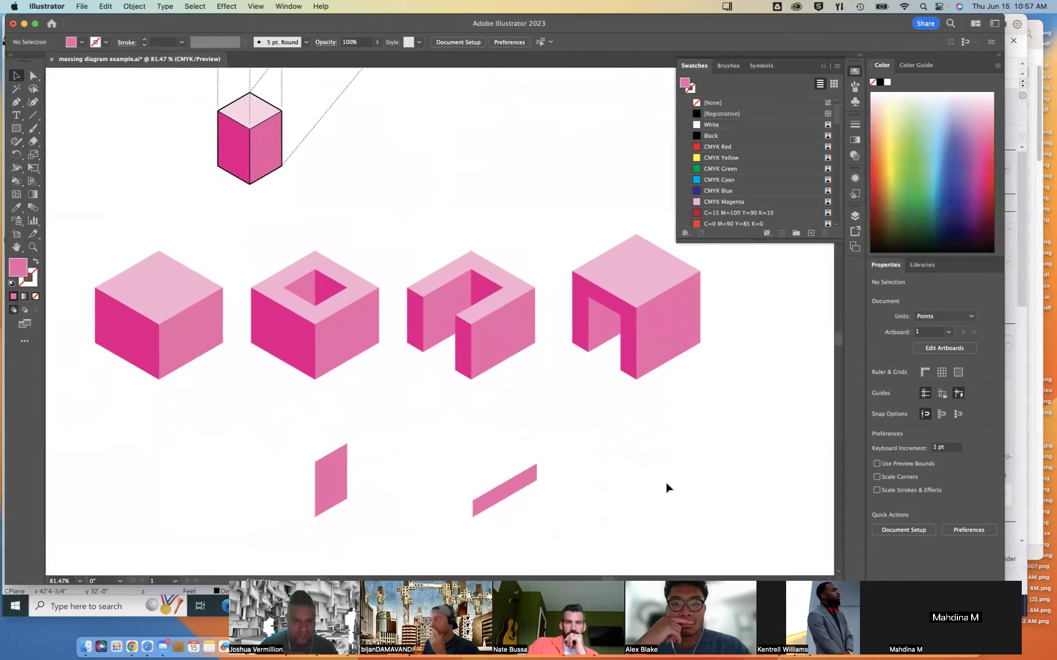
scroll(666, 488, "down", 2)
scroll(666, 487, "left", 2)
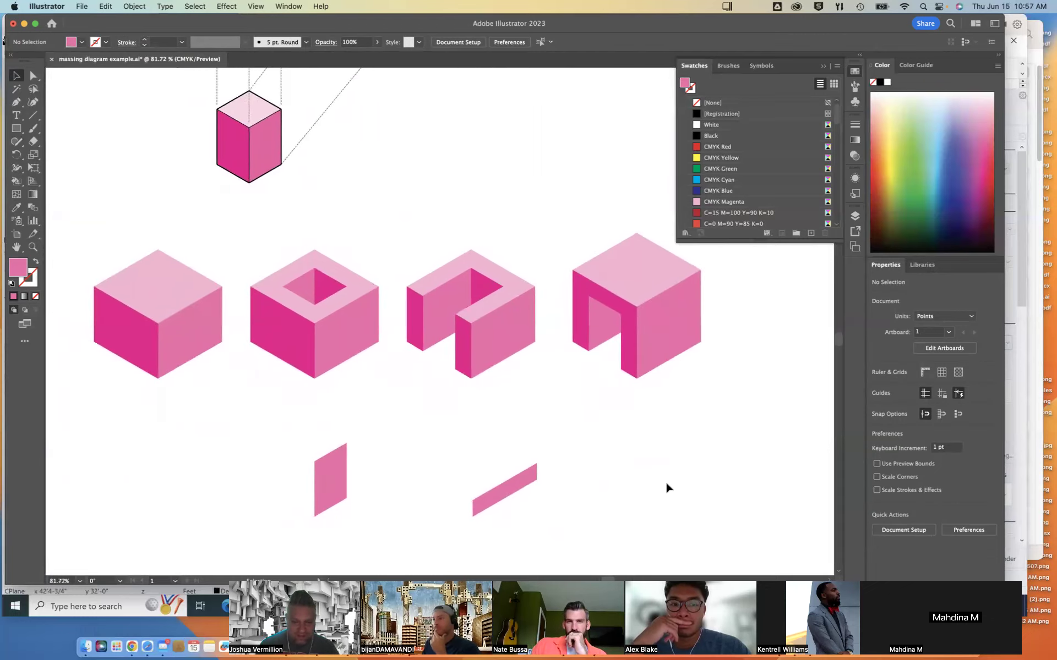
scroll(666, 487, "down", 1)
scroll(666, 488, "left", 1)
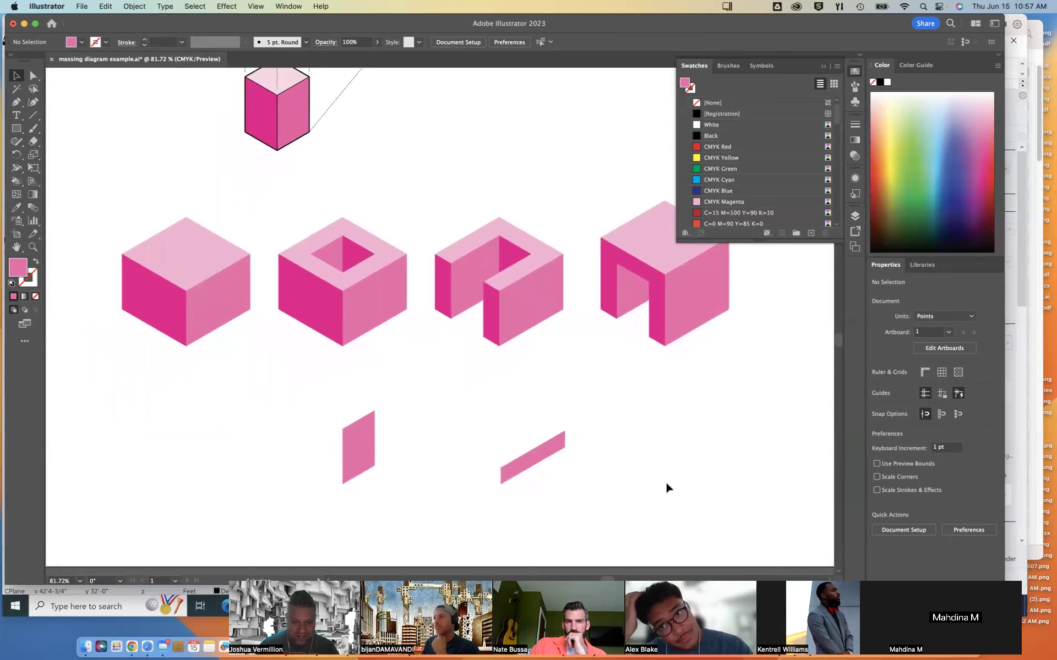
scroll(666, 483, "up", 2)
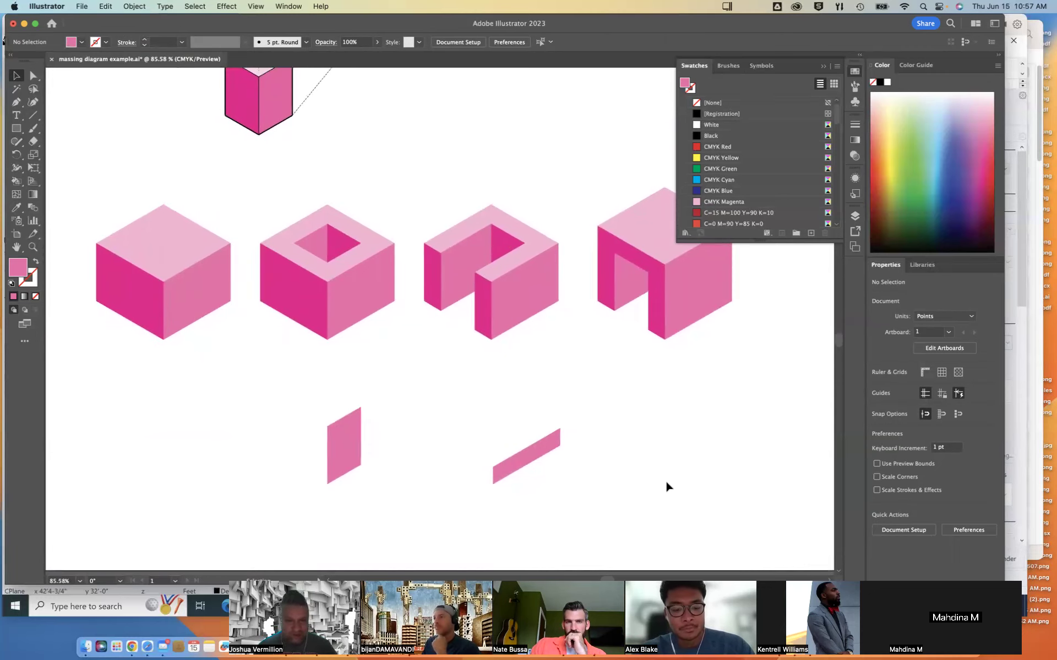
scroll(666, 488, "down", 5)
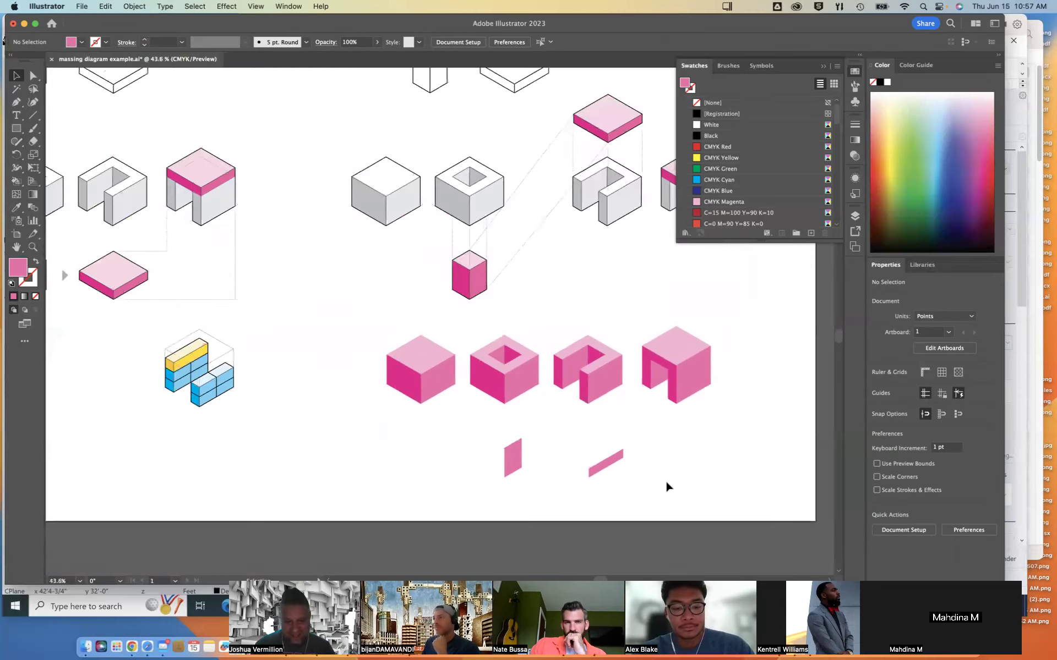
scroll(667, 486, "down", 2)
scroll(667, 487, "right", 1)
scroll(666, 486, "up", 3)
scroll(666, 486, "down", 2)
scroll(666, 486, "up", 2)
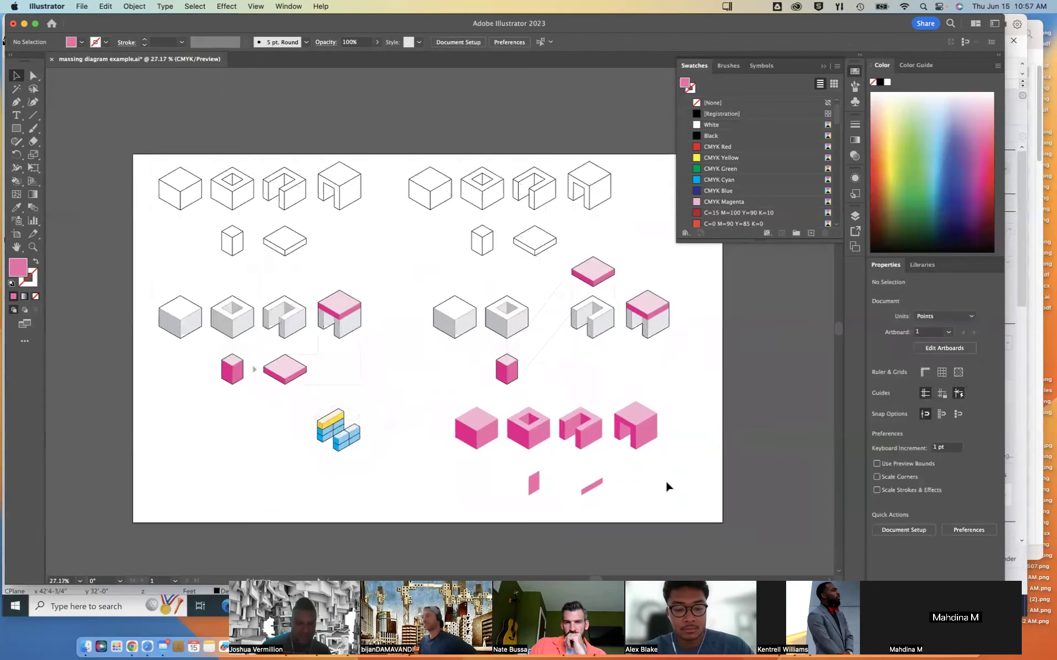